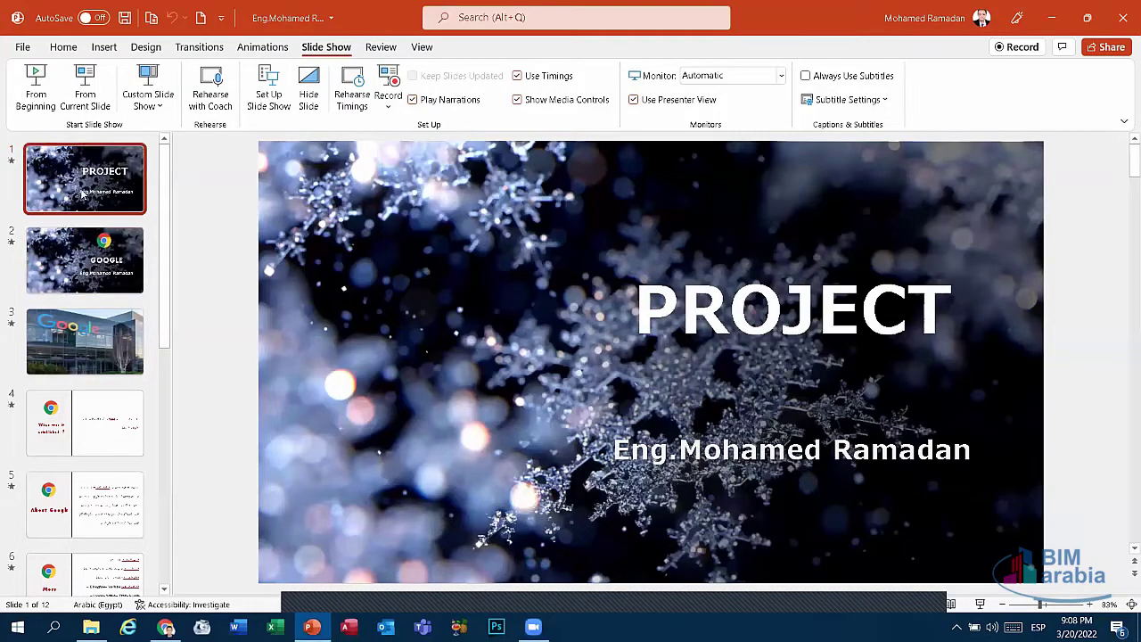
Step: Browse the slides from GOOGLE through THE END, then return to slide 1, PROJECT
left_click(90, 255)
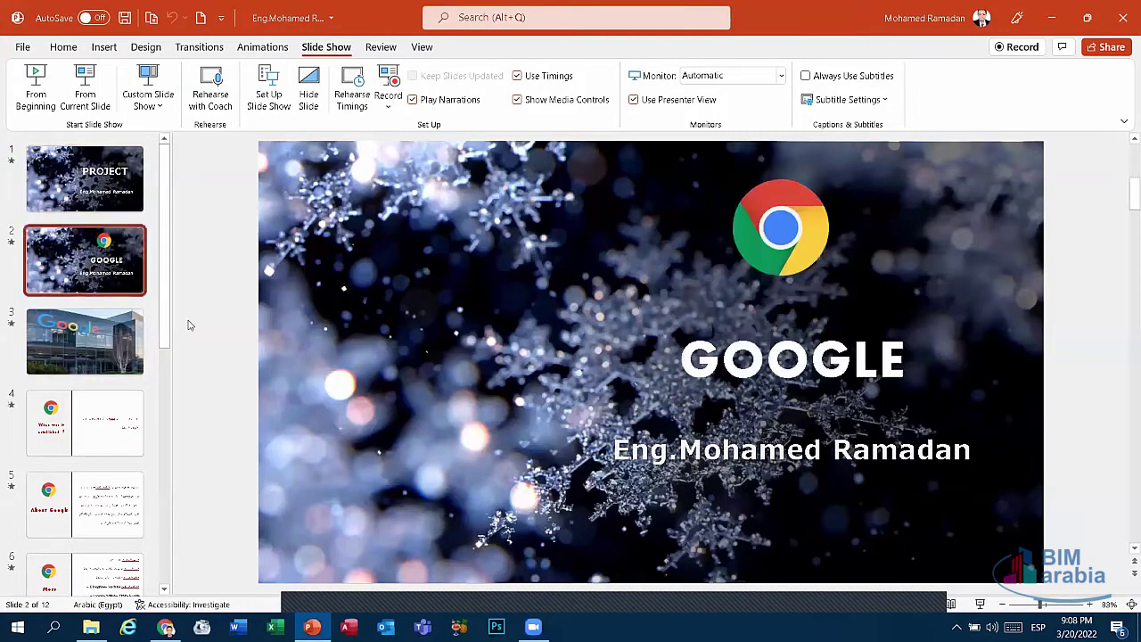
left_click(129, 339)
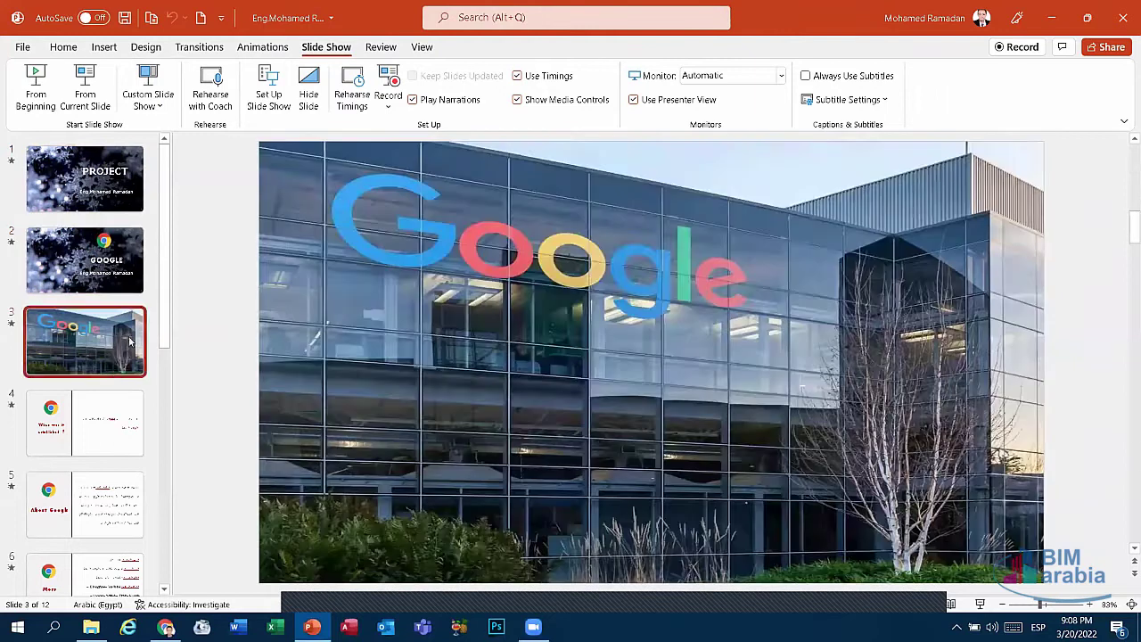
left_click(98, 414)
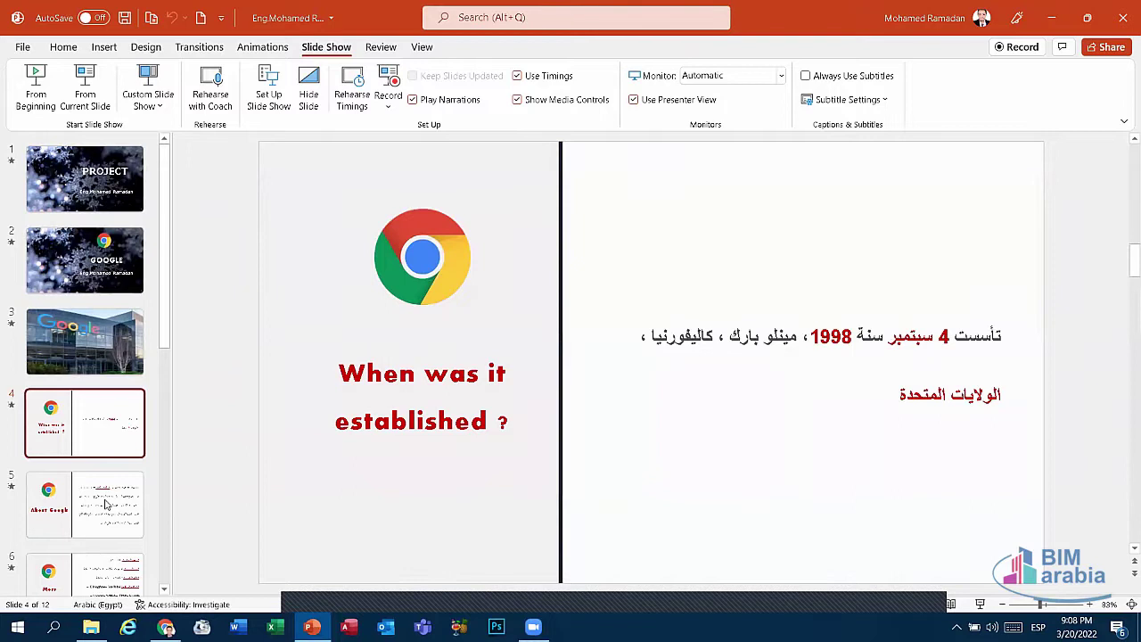
key("Down")
key("Down")
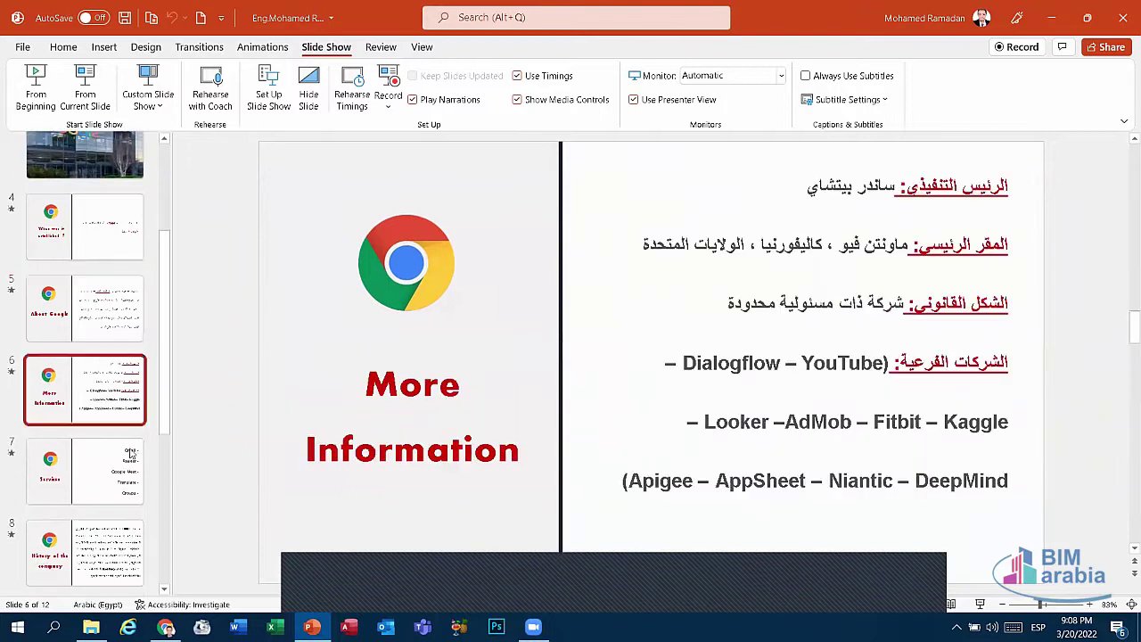
key("Down")
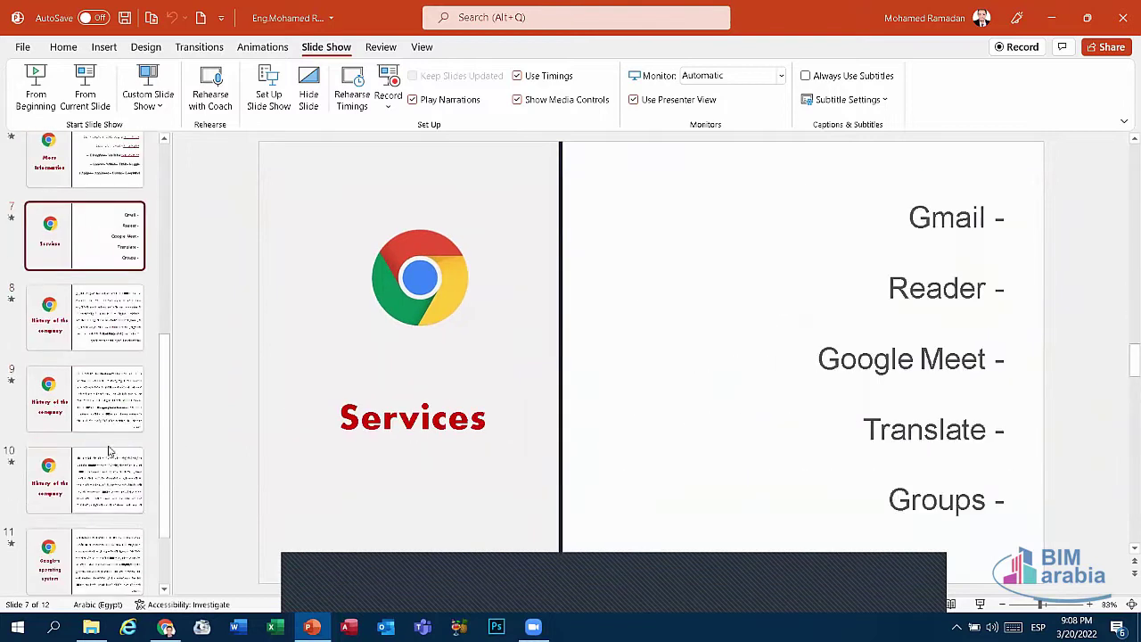
key("Down")
key("Down")
key("Down")
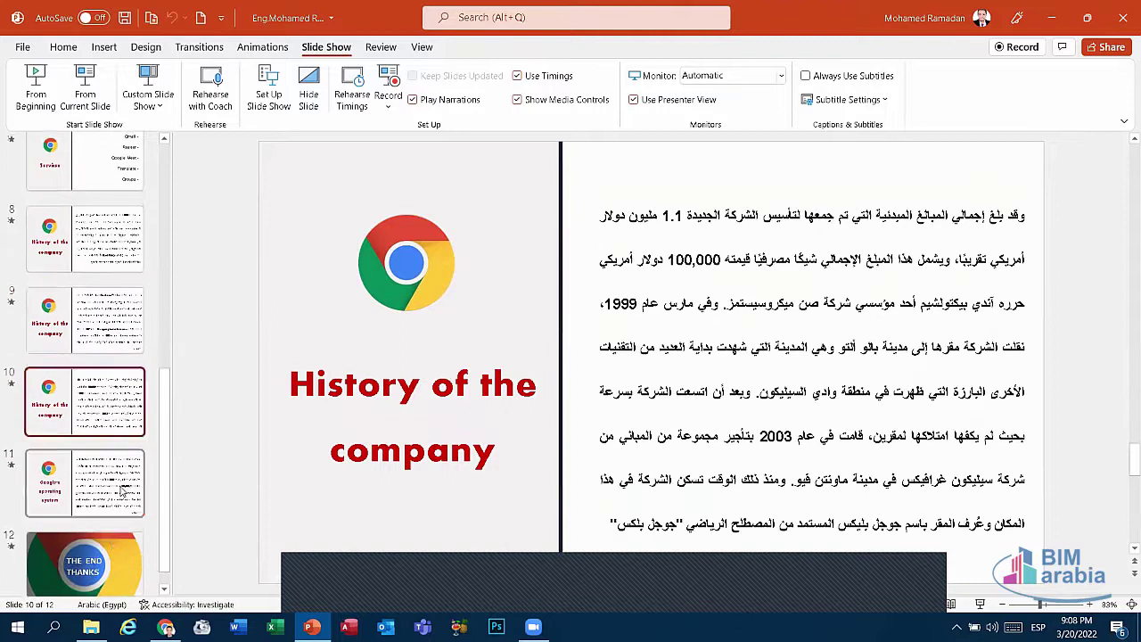
left_click(107, 473)
left_click(115, 529)
scroll(116, 499, "up", 3)
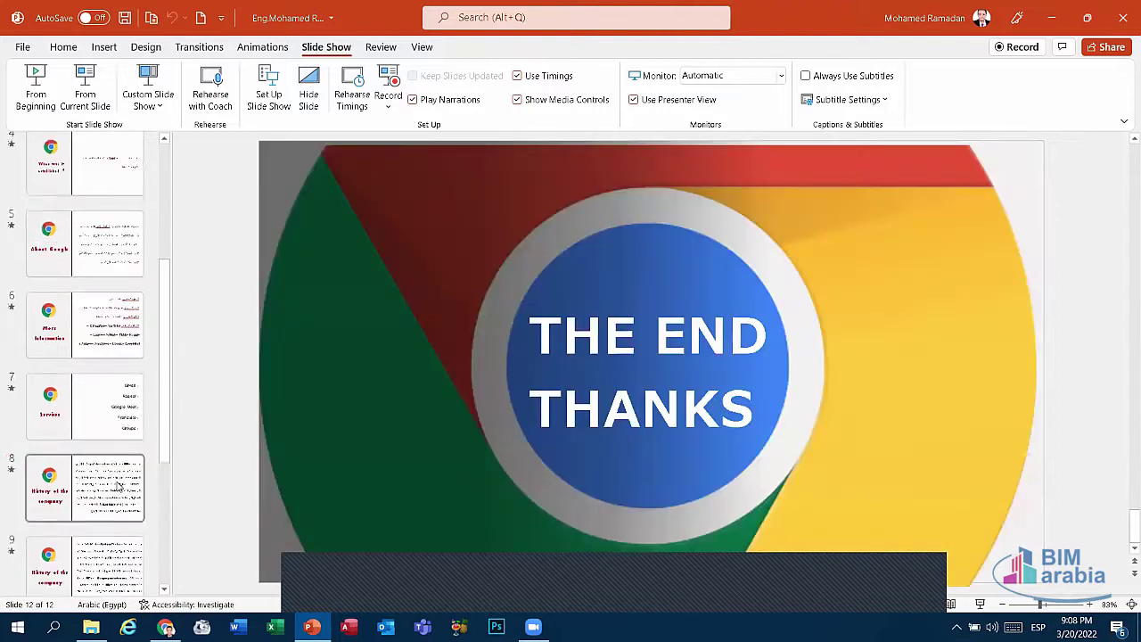
scroll(112, 419, "up", 5)
left_click(84, 179)
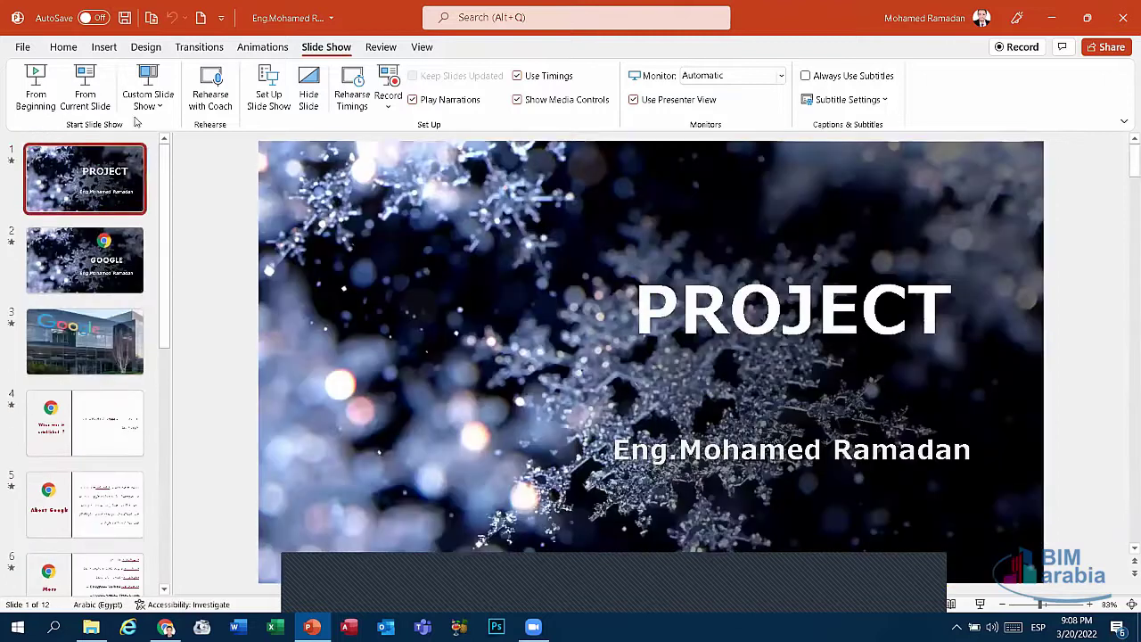
Step: Play the slide show from the beginning, pausing the snowflake video, then exit after THE END THANKS
left_click(198, 47)
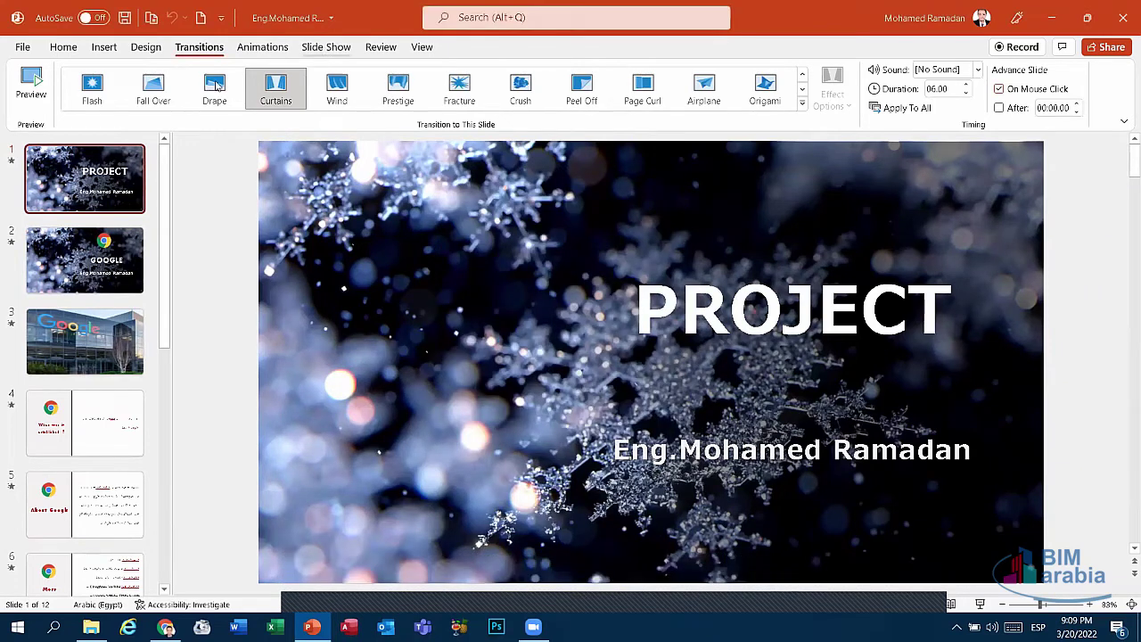
left_click(325, 46)
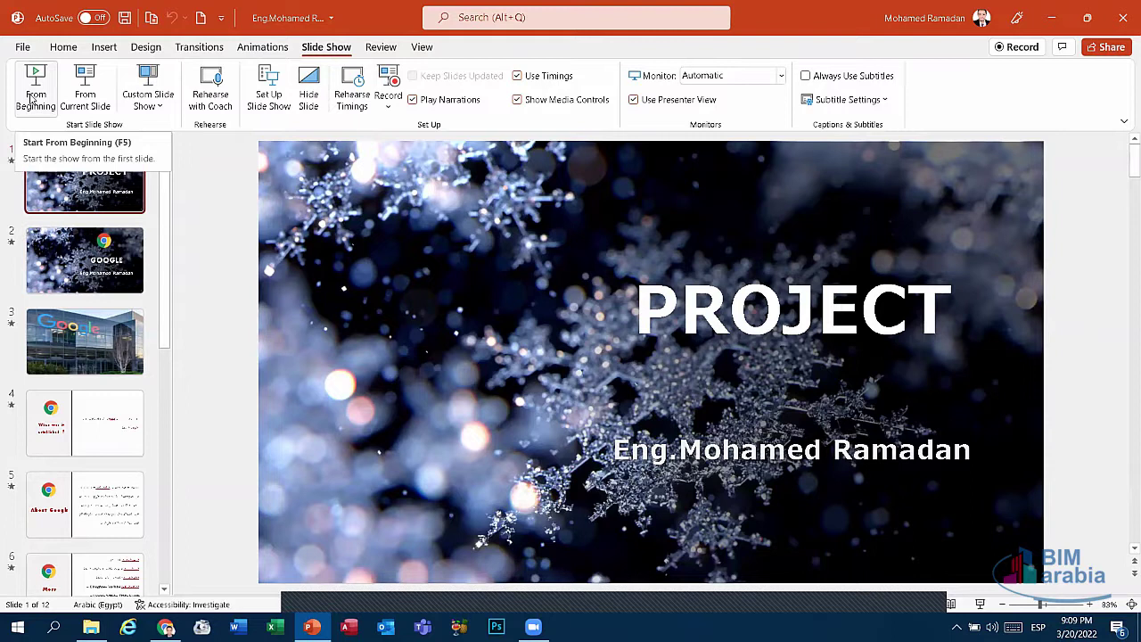
left_click(30, 96)
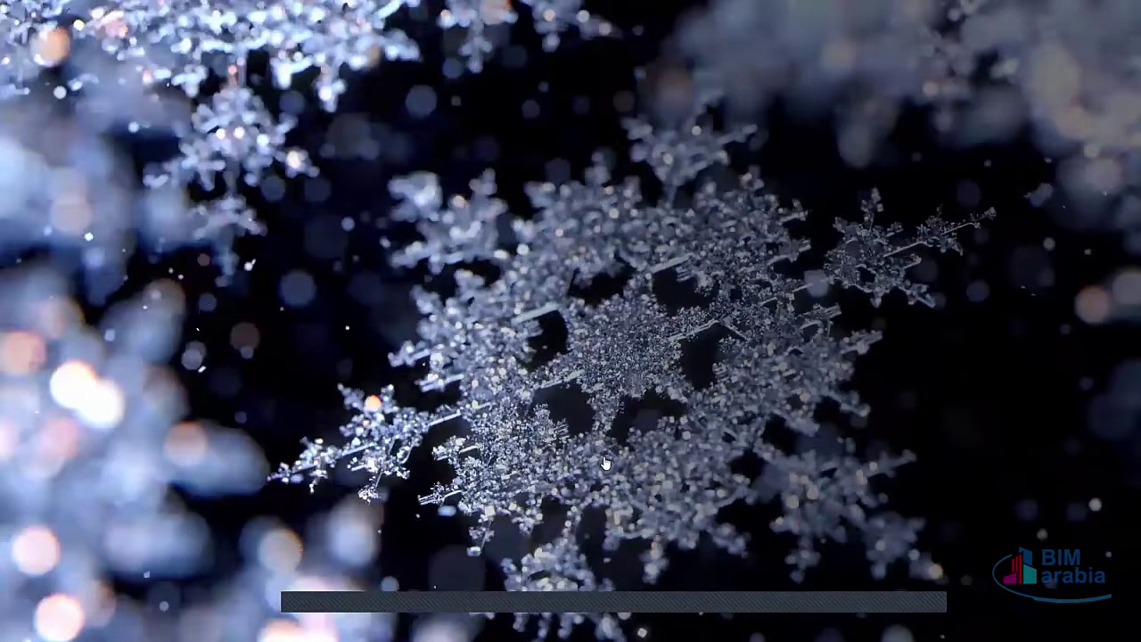
left_click(605, 461)
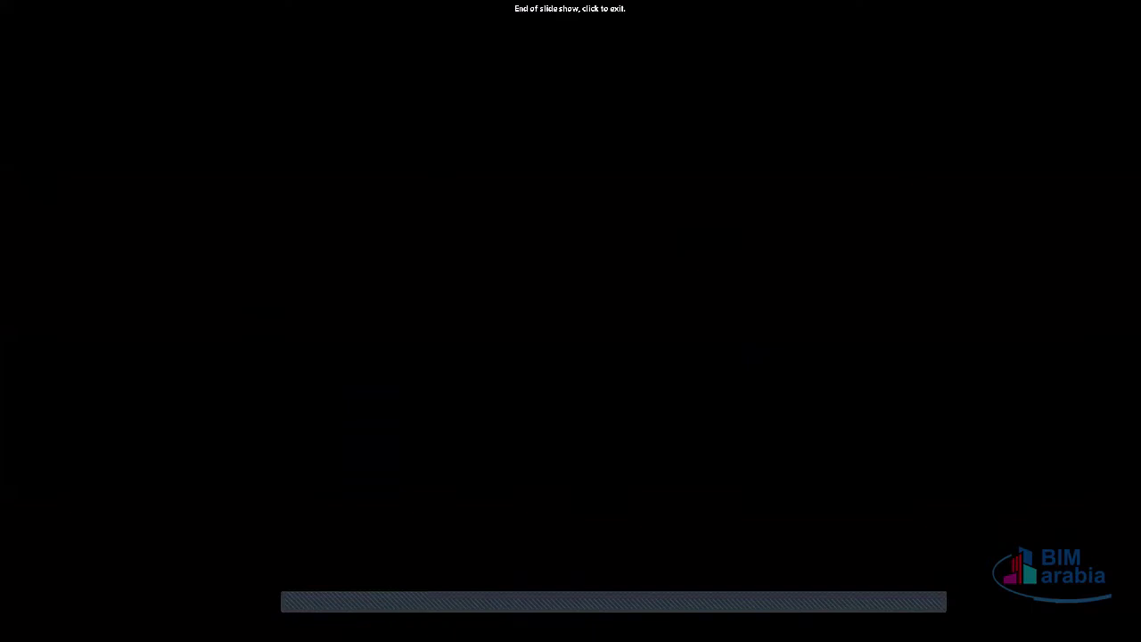
left_click(41, 78)
scroll(85, 267, "up", 3)
scroll(86, 222, "up", 5)
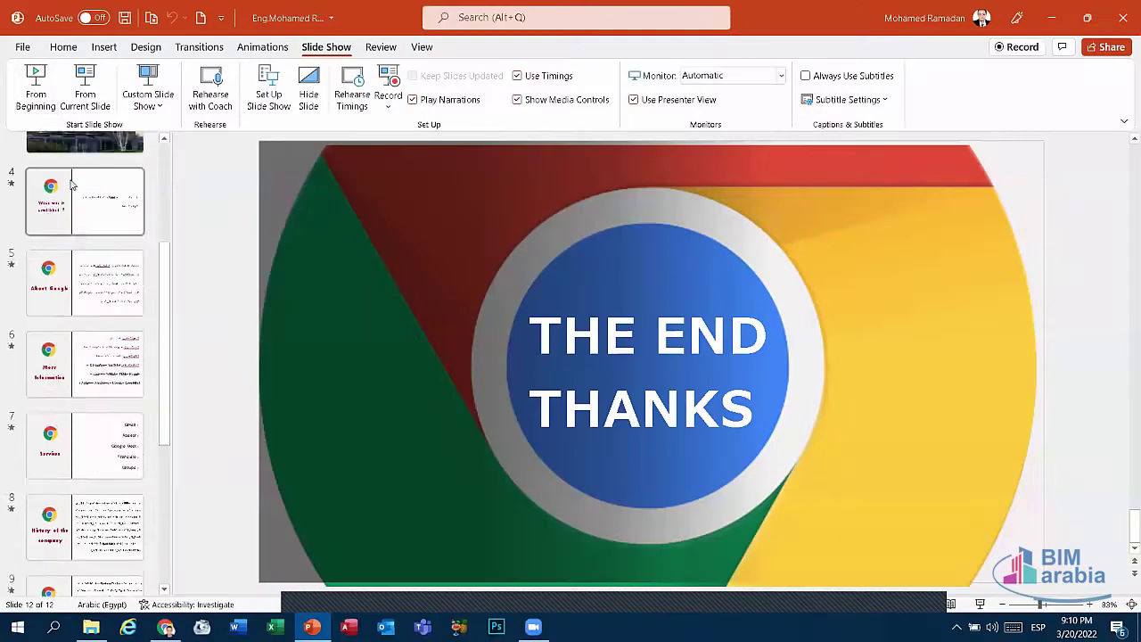
scroll(86, 181, "up", 2)
Step: Open the Digital Transformations presentation from the desktop
left_click(100, 183)
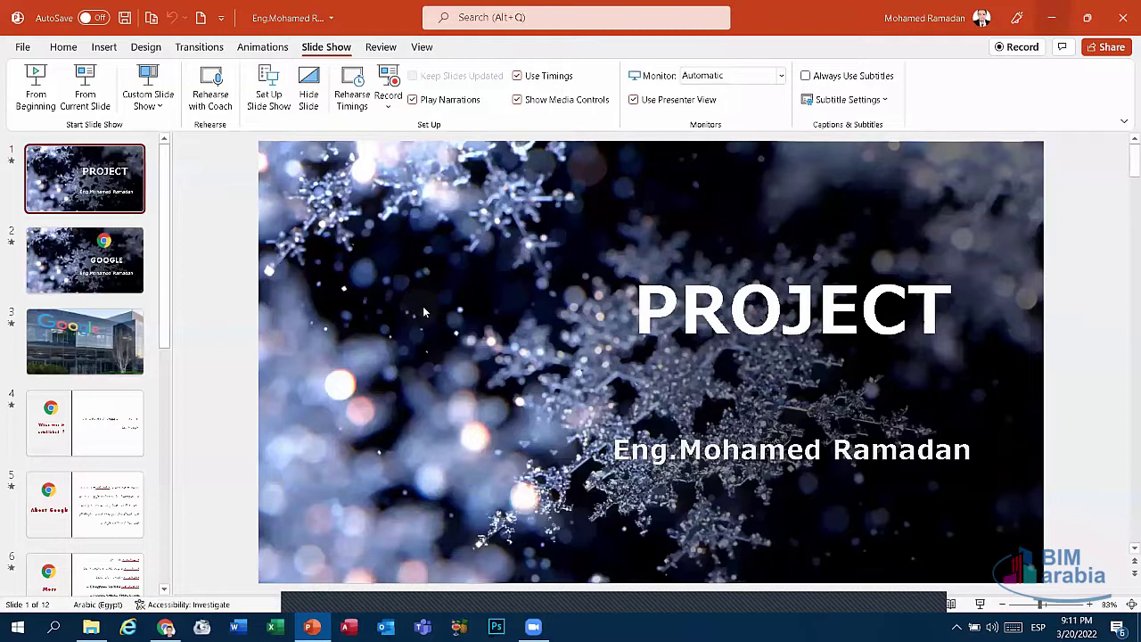
key("super+d")
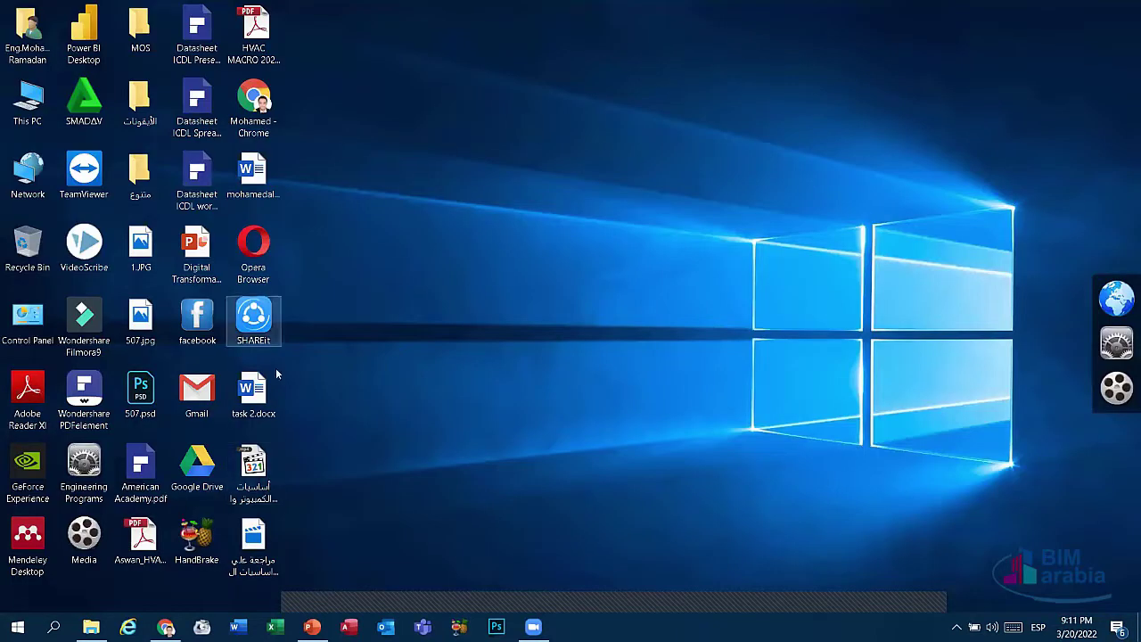
left_click(204, 248)
key("Return")
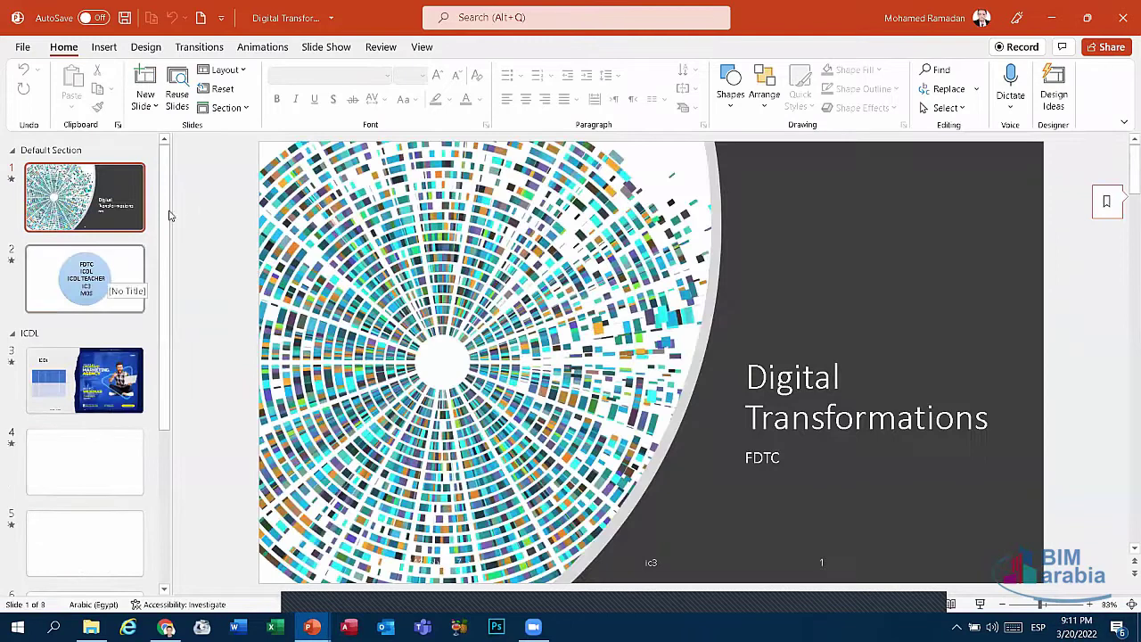
Step: Duplicate slide 8 to create a new slide 9
scroll(116, 383, "down", 3)
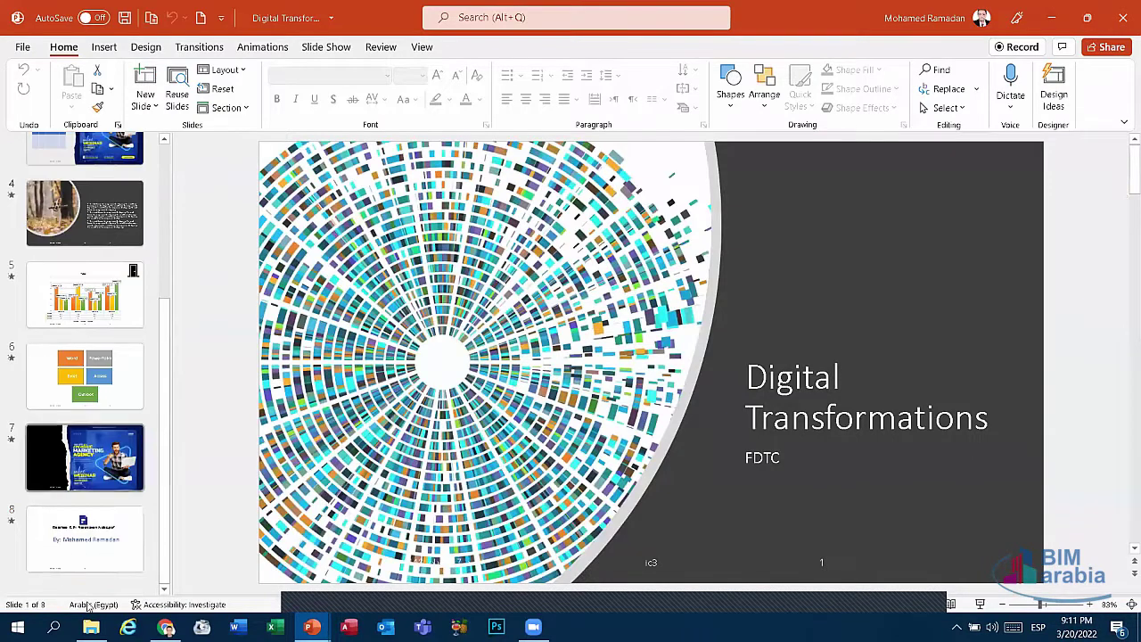
left_click(84, 540)
right_click(93, 544)
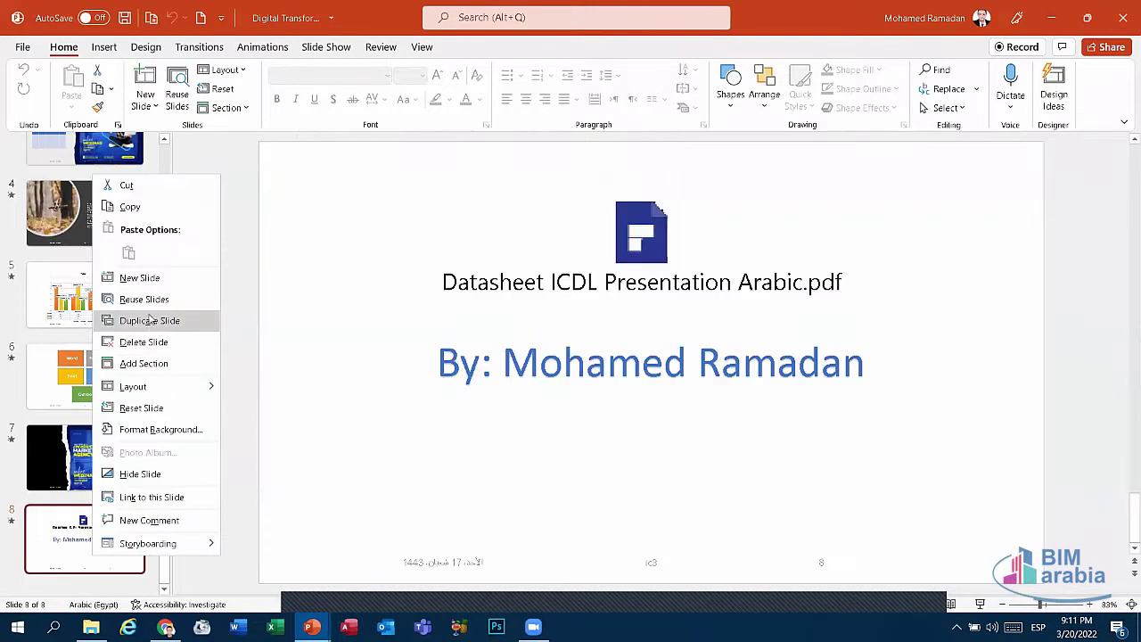
left_click(150, 321)
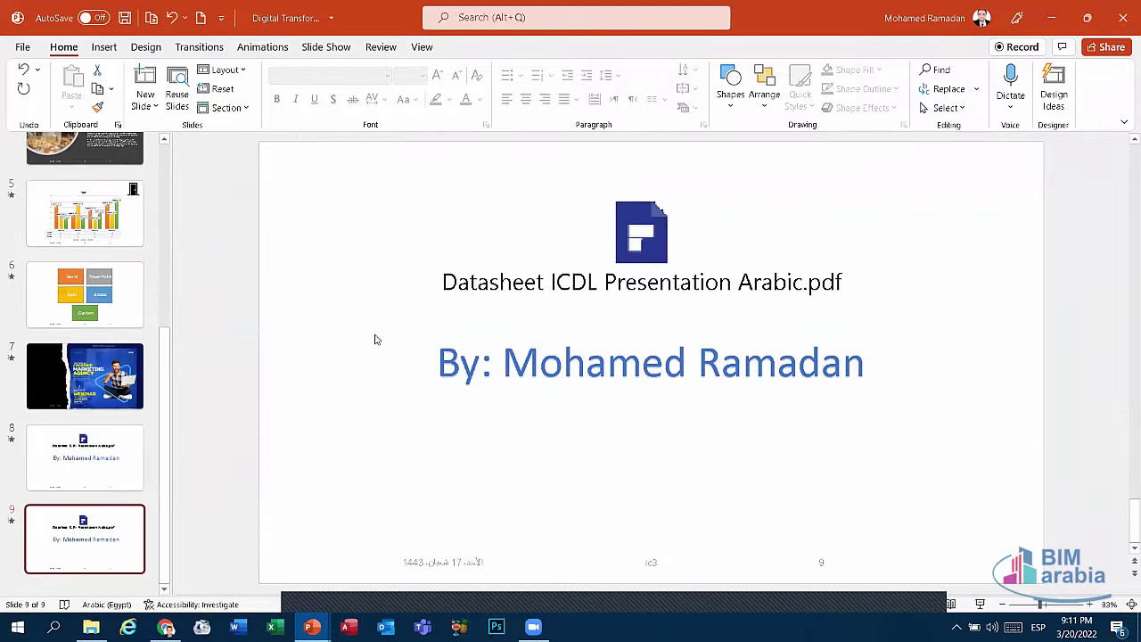
Step: Delete the byline text box and the datasheet PDF object from slide 9
left_click(503, 364)
left_click(523, 331)
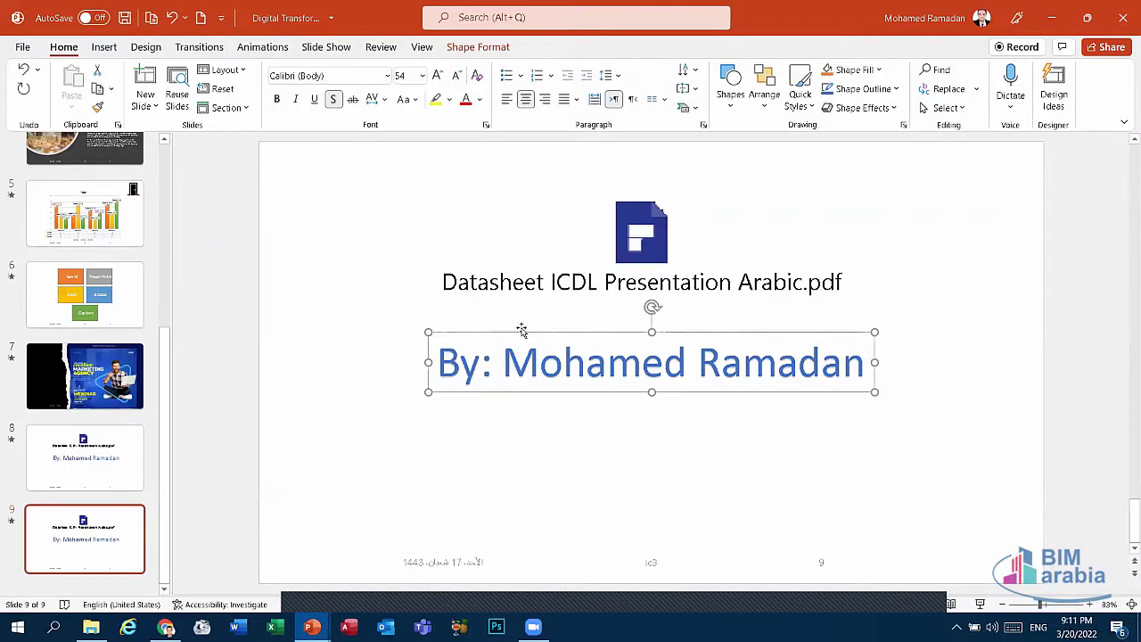
key("Delete")
left_click(515, 295)
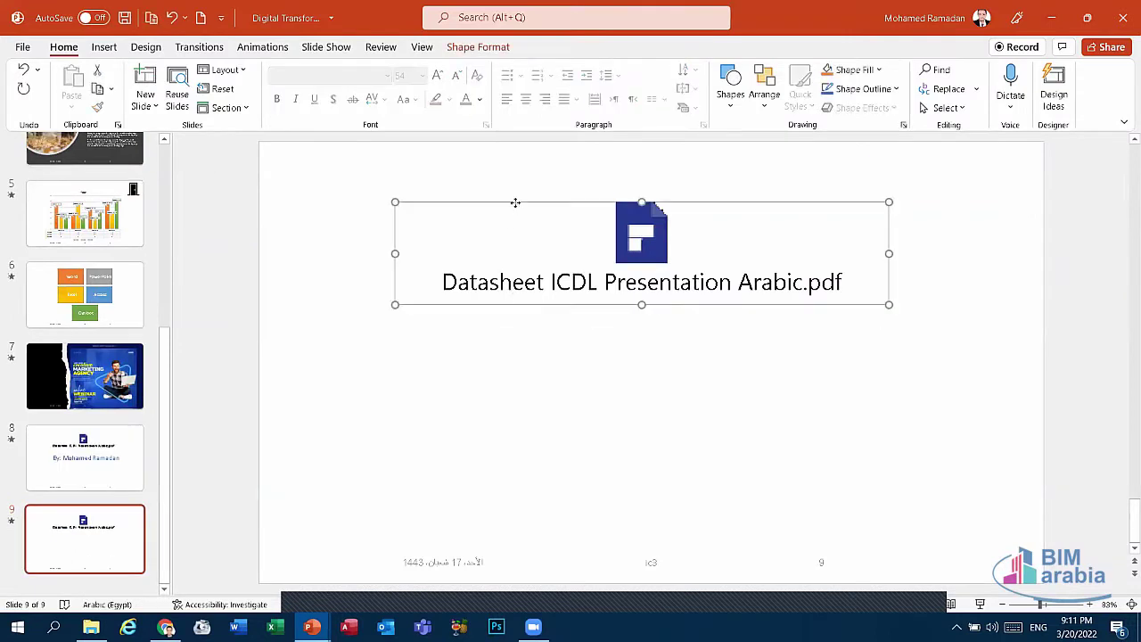
key("Delete")
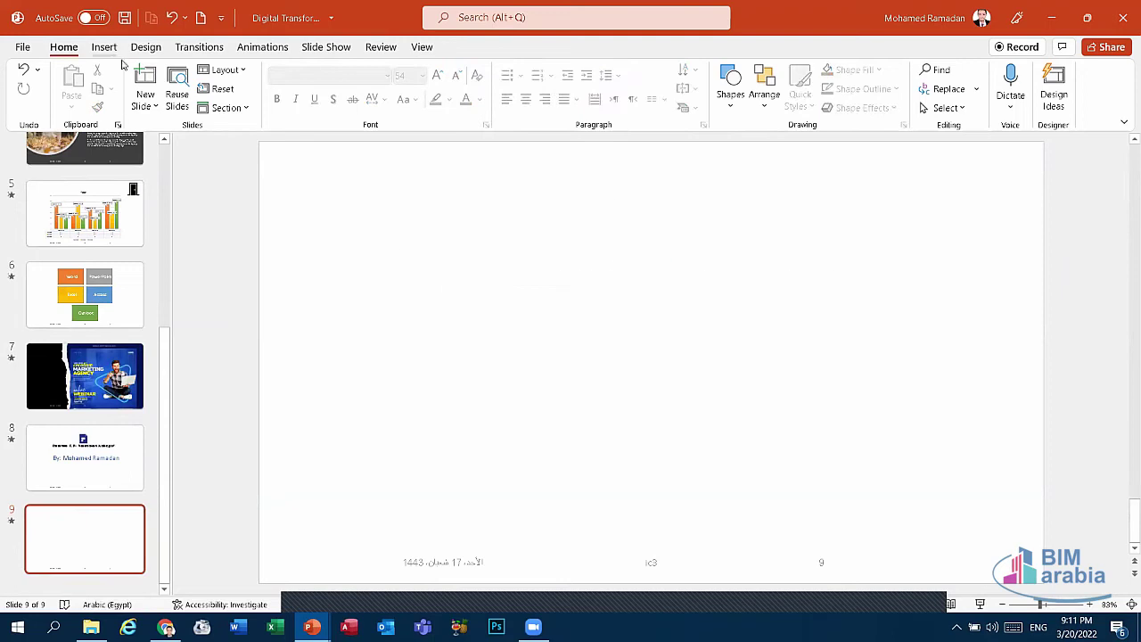
Step: Look through the Insert, Review and View ribbon tabs, then return to slide 8
left_click(114, 50)
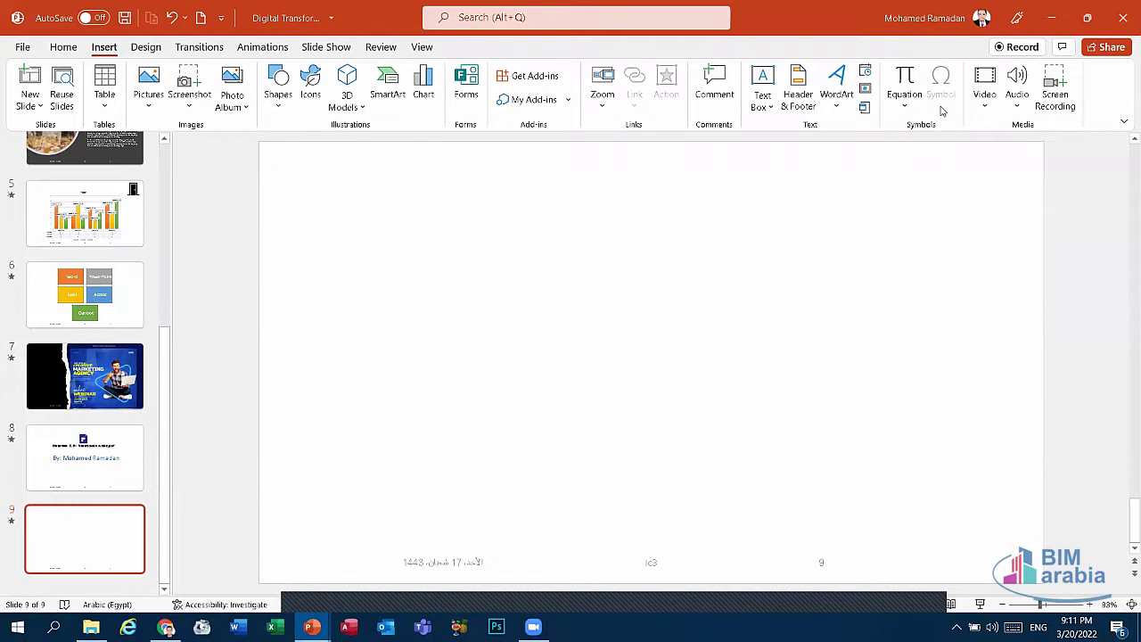
left_click(381, 49)
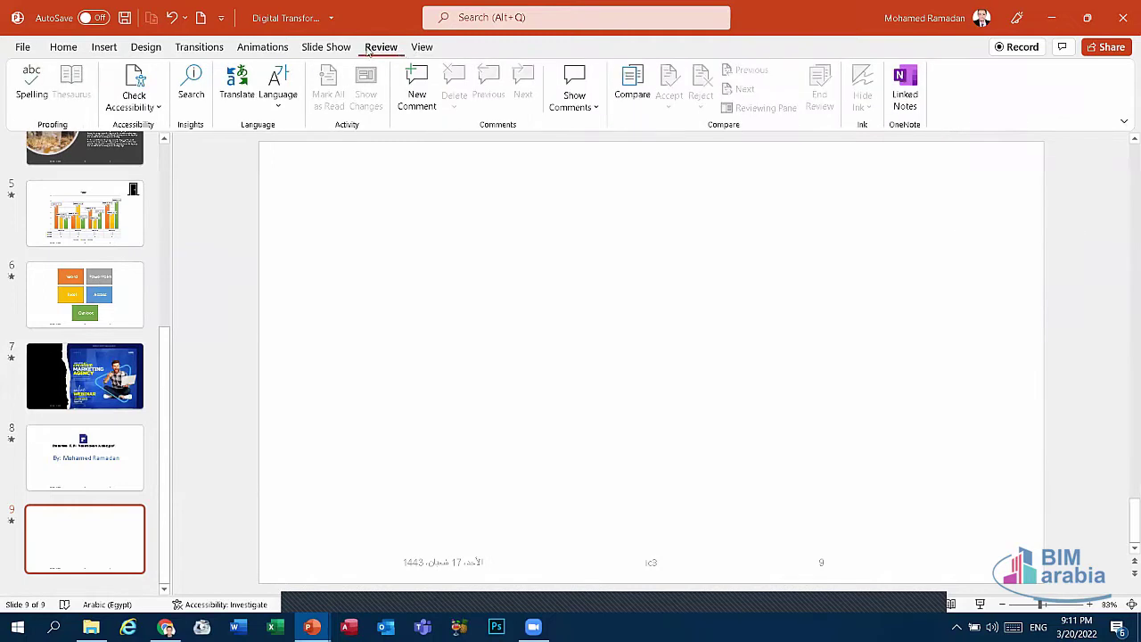
left_click(421, 49)
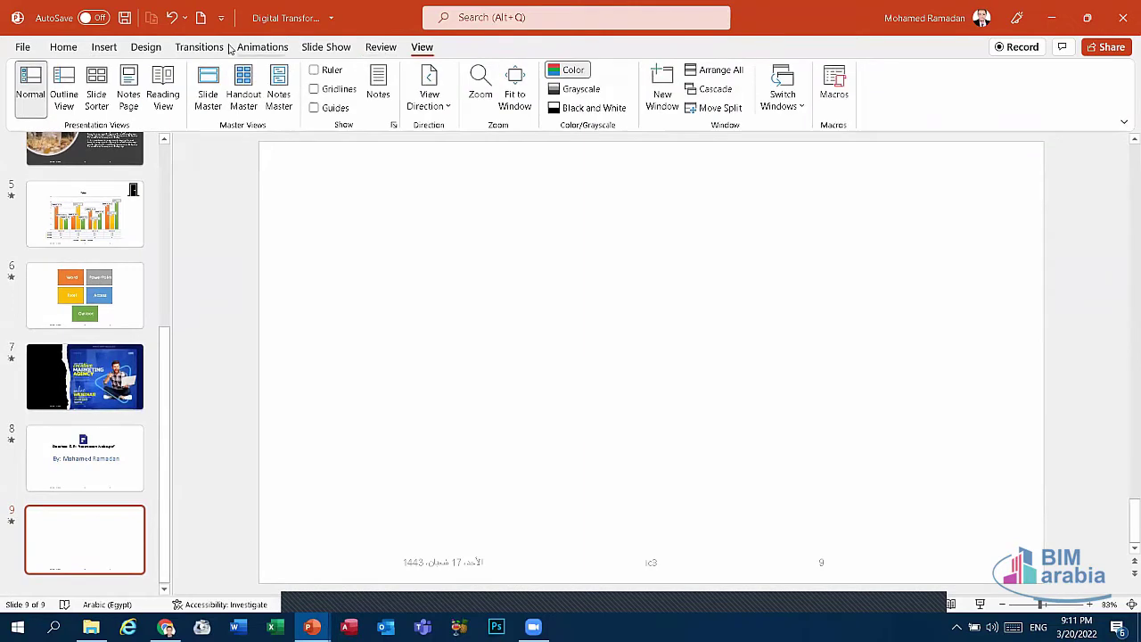
left_click(103, 49)
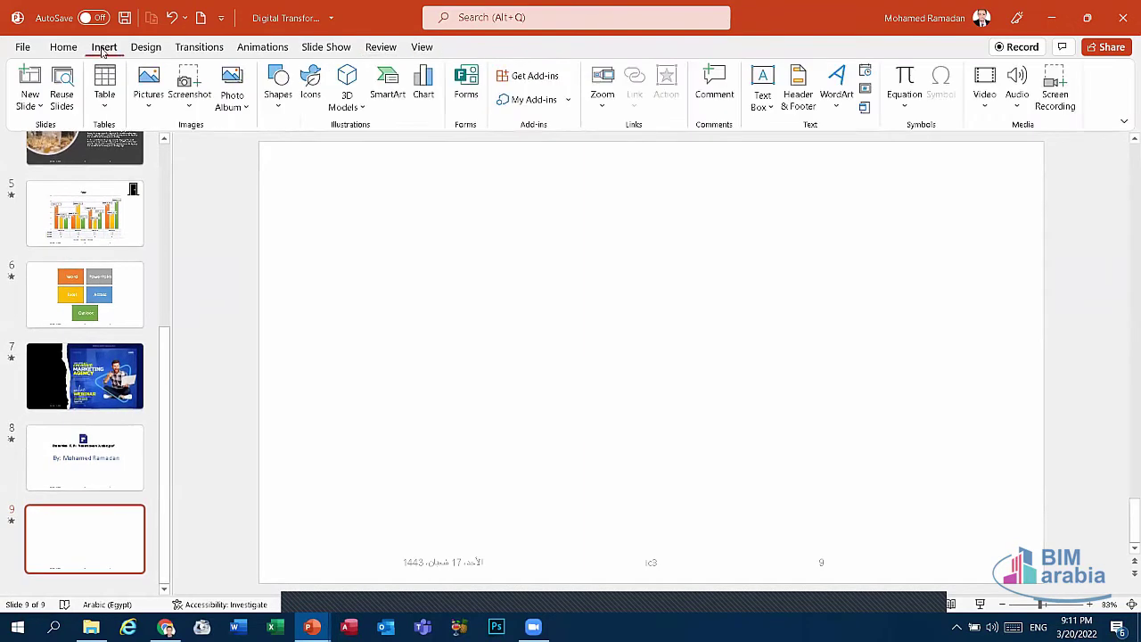
left_click(380, 48)
left_click(421, 47)
left_click(379, 49)
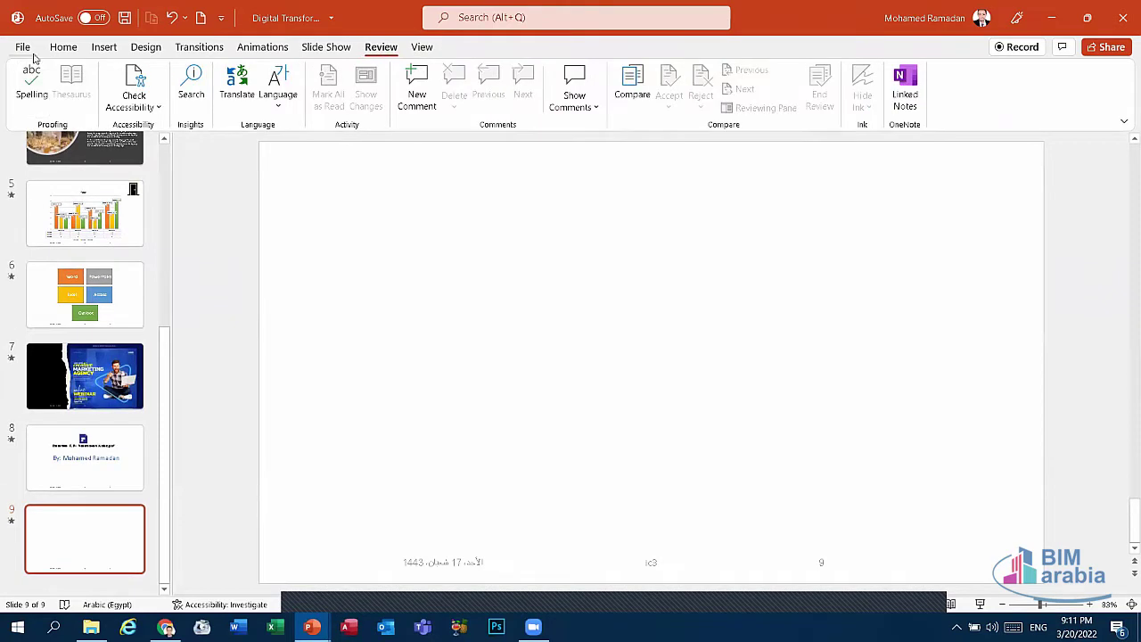
left_click(72, 461)
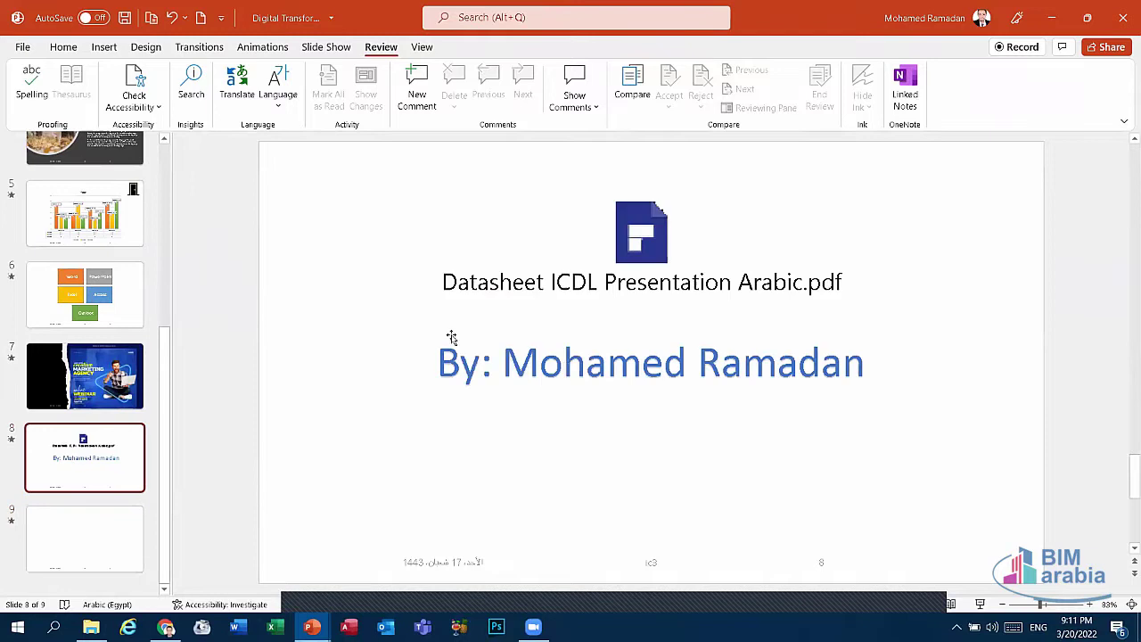
Step: Delete the 'y' of 'By' in slide 8's byline and retype it, leaving the text unchanged
left_click(564, 365)
left_click(484, 385)
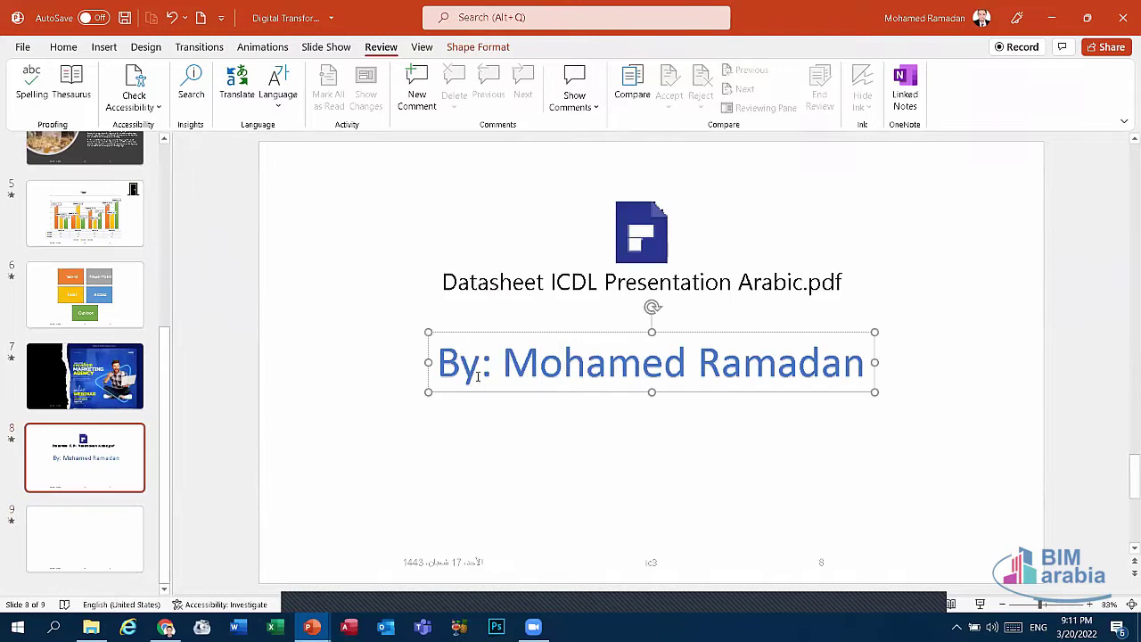
key("BackSpace")
left_click(517, 427)
left_click(463, 366)
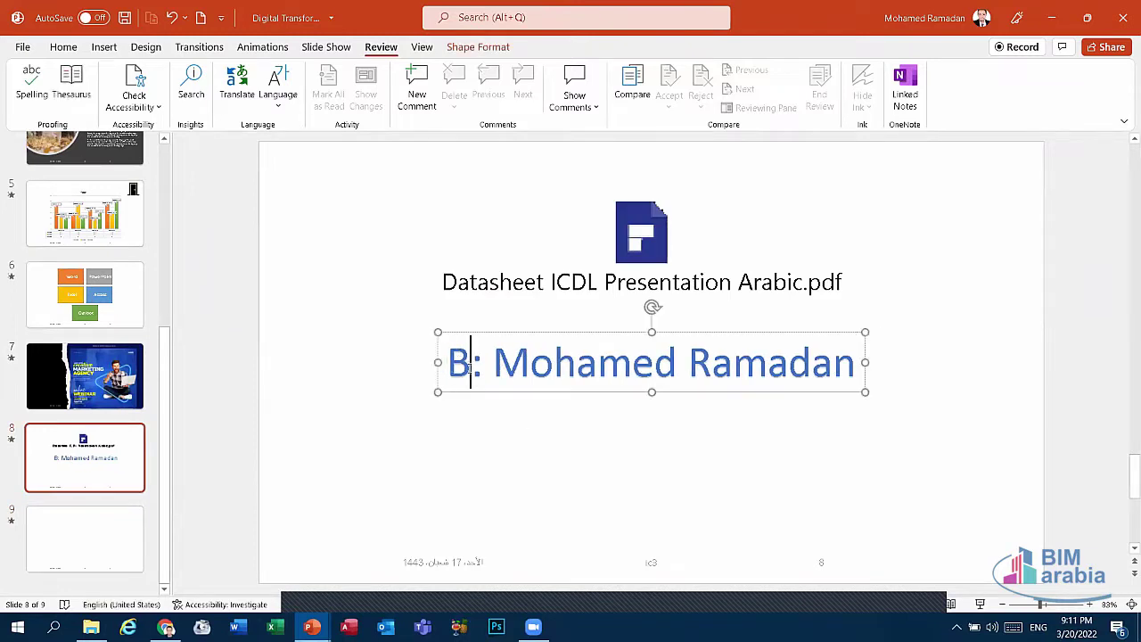
type("y")
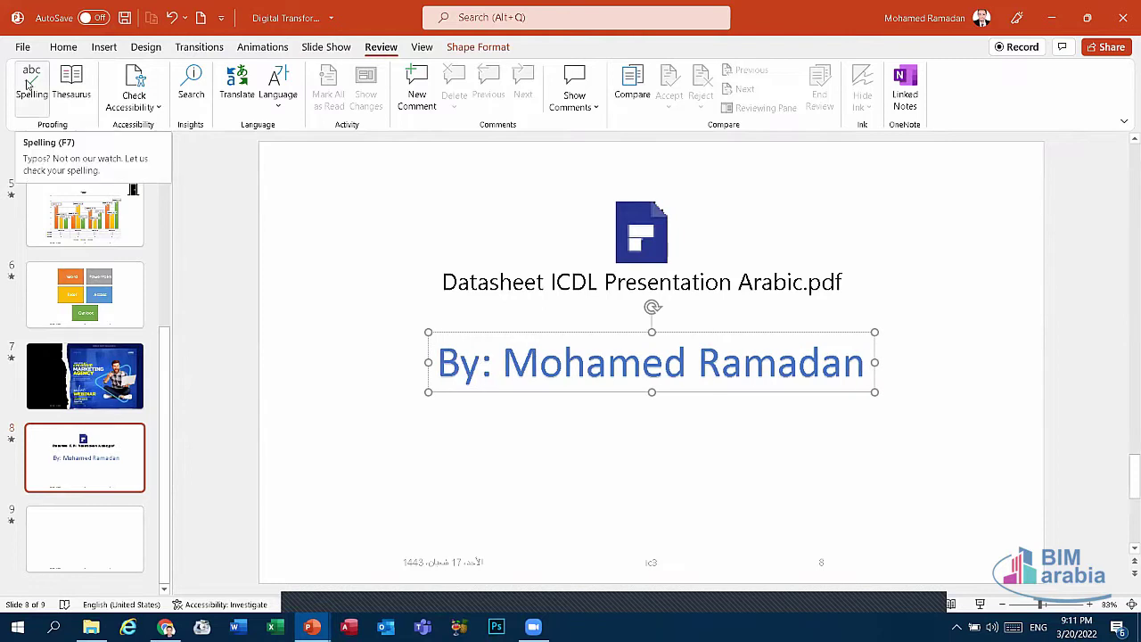
Step: Spell-check slide 8, acknowledge completion, then move to the blank slide 9
left_click(29, 84)
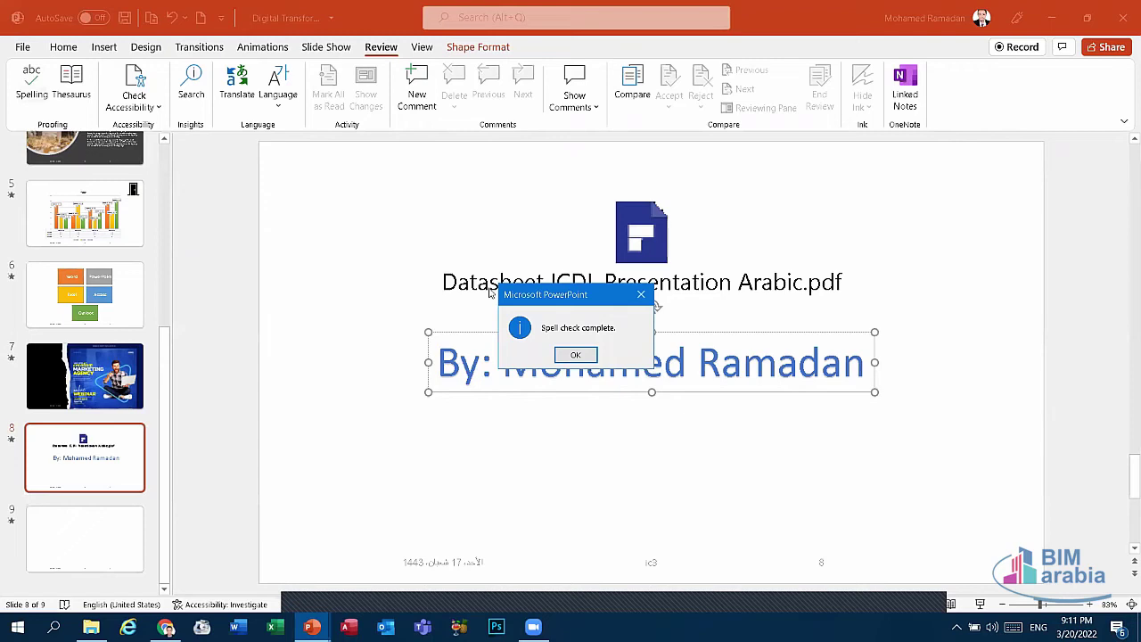
left_click(575, 355)
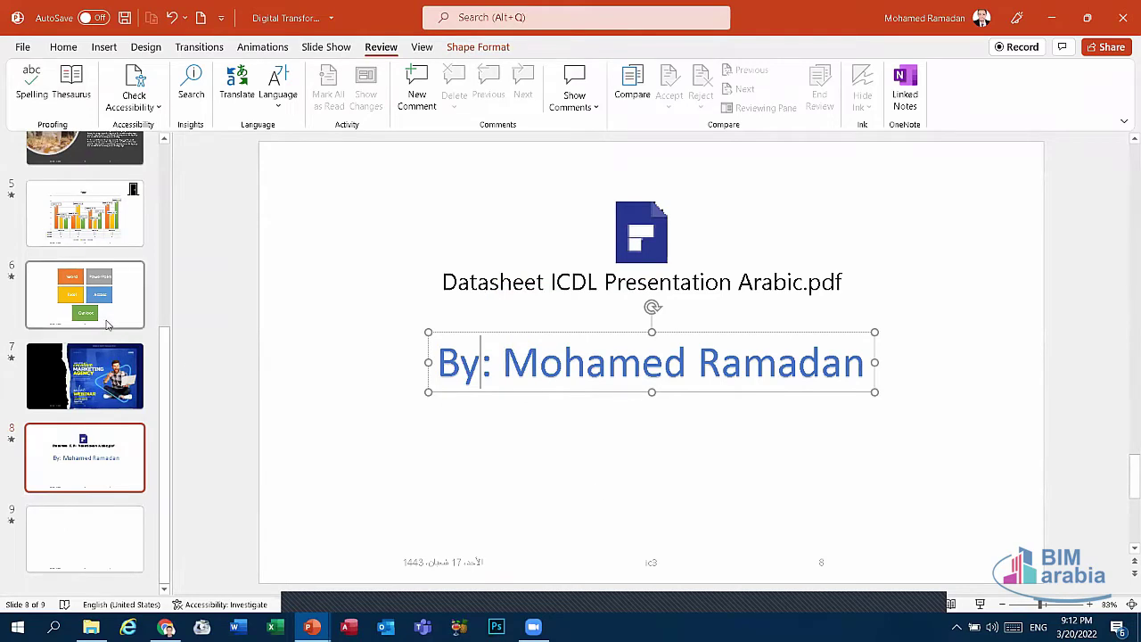
left_click(85, 294)
left_click(107, 530)
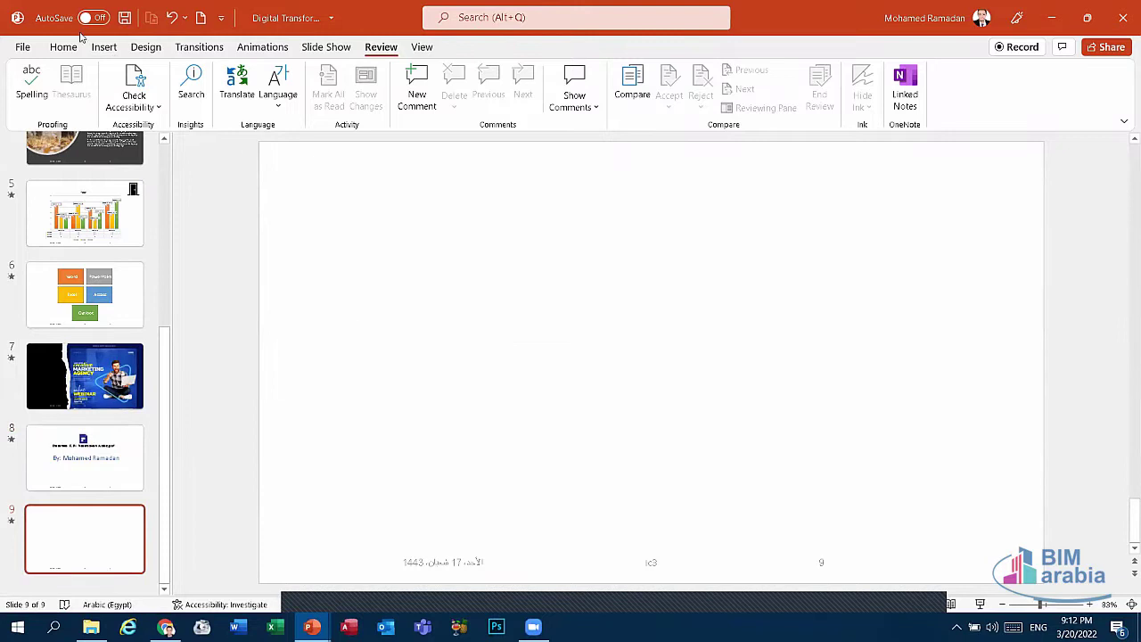
Step: Draw a wide text box on slide 9 and fill it with =rand() sample paragraphs
left_click(104, 47)
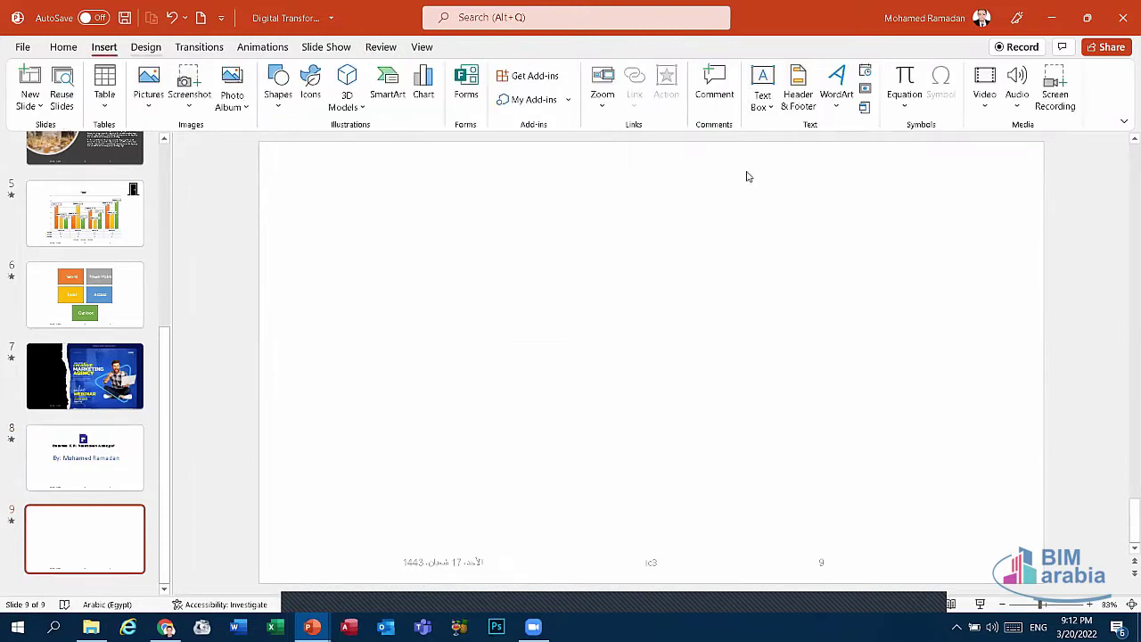
left_click(762, 82)
left_click_drag(352, 237, 950, 436)
type("=")
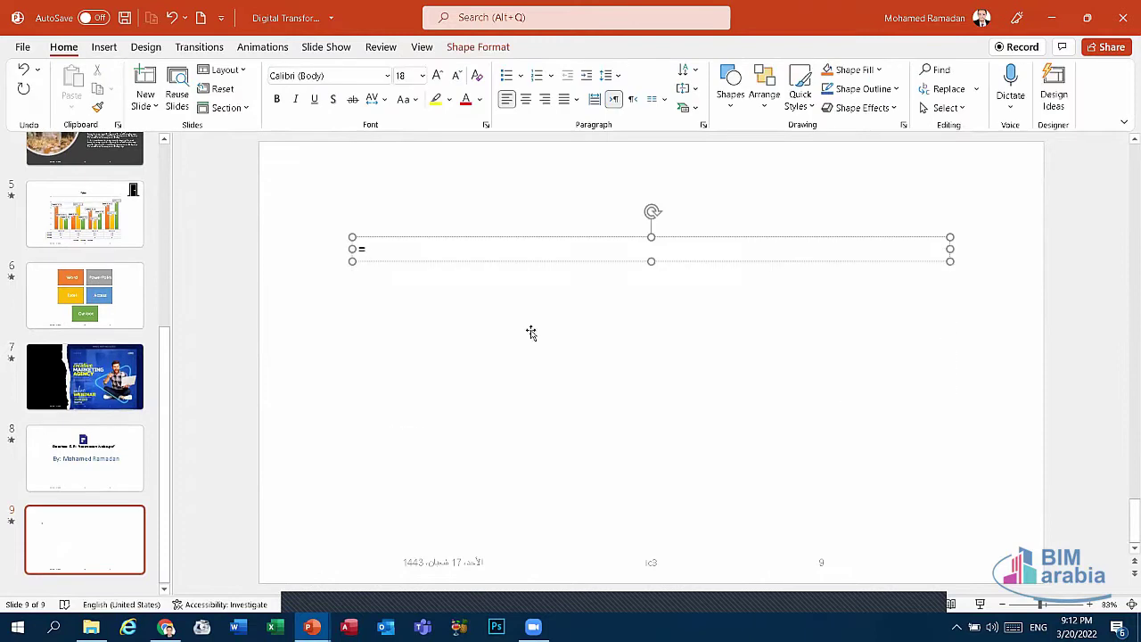
type("rand")
type("()")
key("Return")
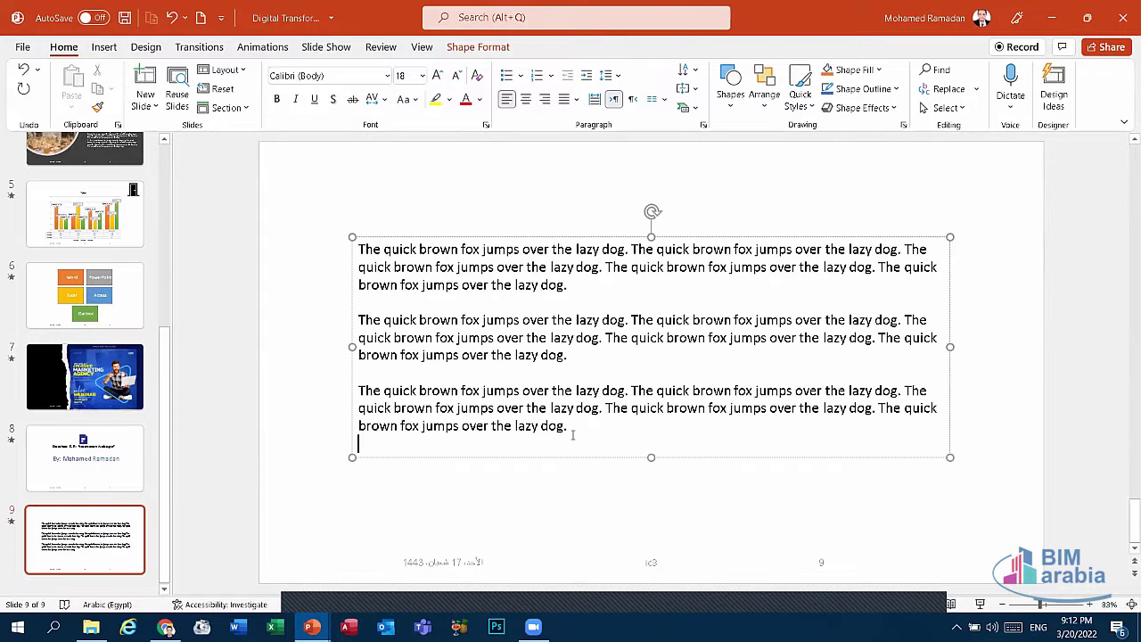
Step: Plant typos by deleting letters to misspell lazy, over ('ovr'), quick ('uick') and dog ('dg')
left_click(530, 426)
key("BackSpace")
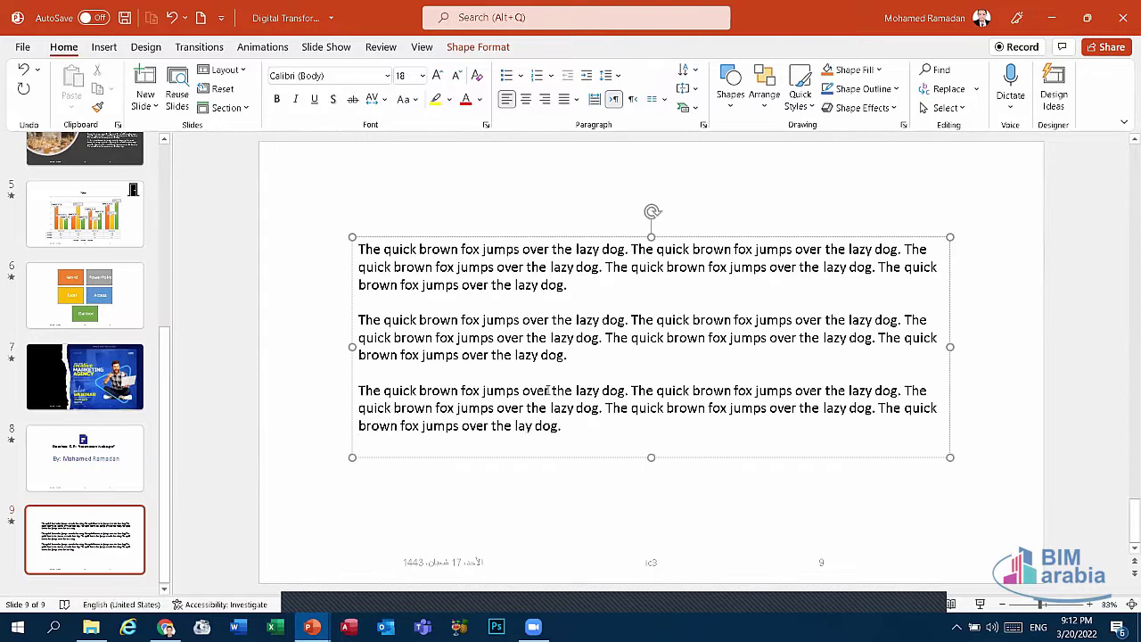
left_click(543, 390)
key("BackSpace")
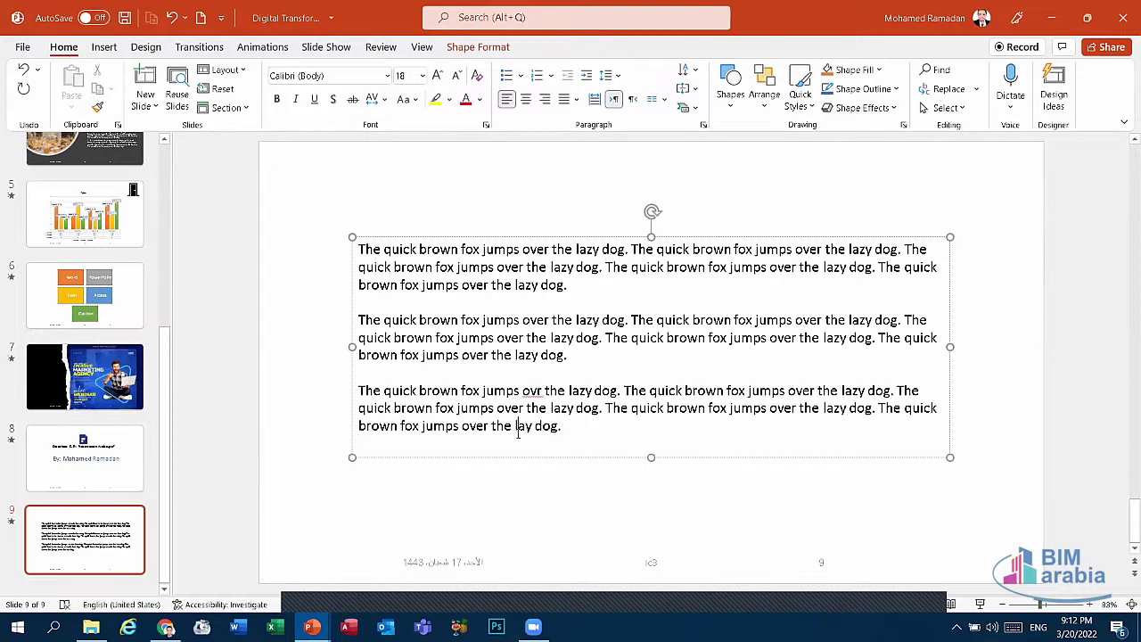
left_click(433, 354)
key("BackSpace")
left_click(667, 295)
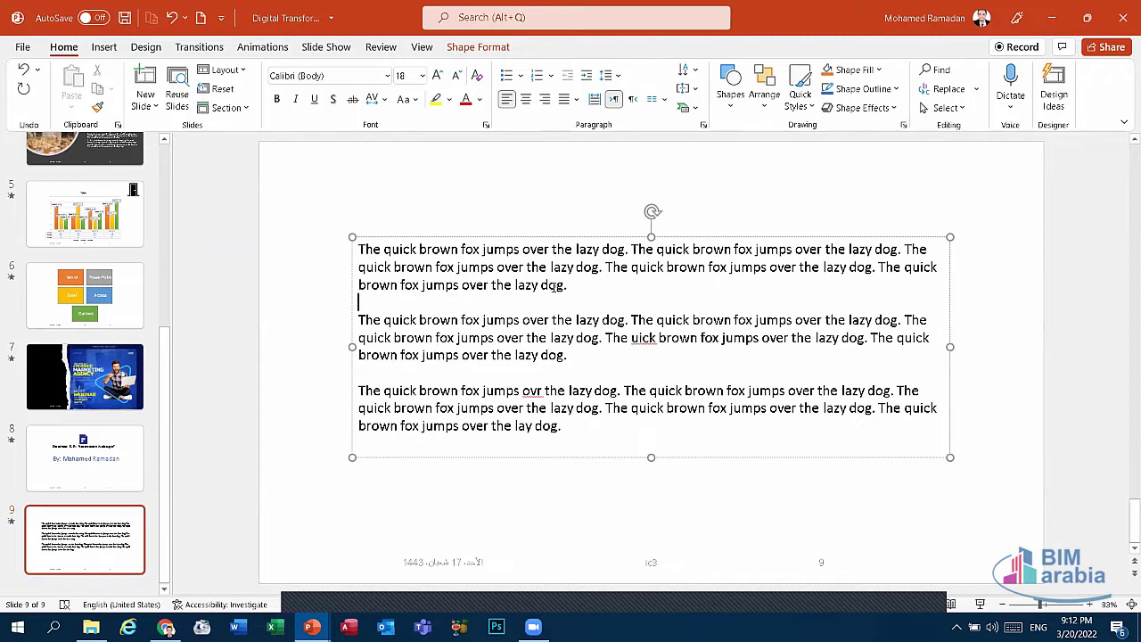
left_click(553, 285)
key("BackSpace")
left_click(392, 50)
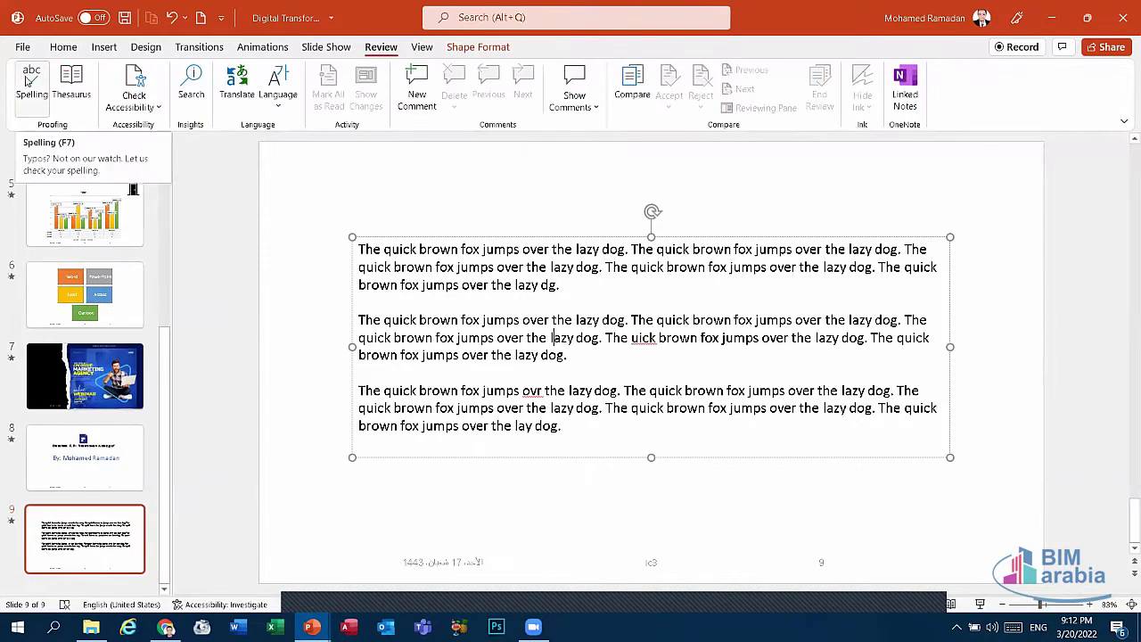
Step: Run Spelling on slide 9, replacing 'uick' with 'quick' and 'ovr' with 'over', then confirm completion
left_click(27, 79)
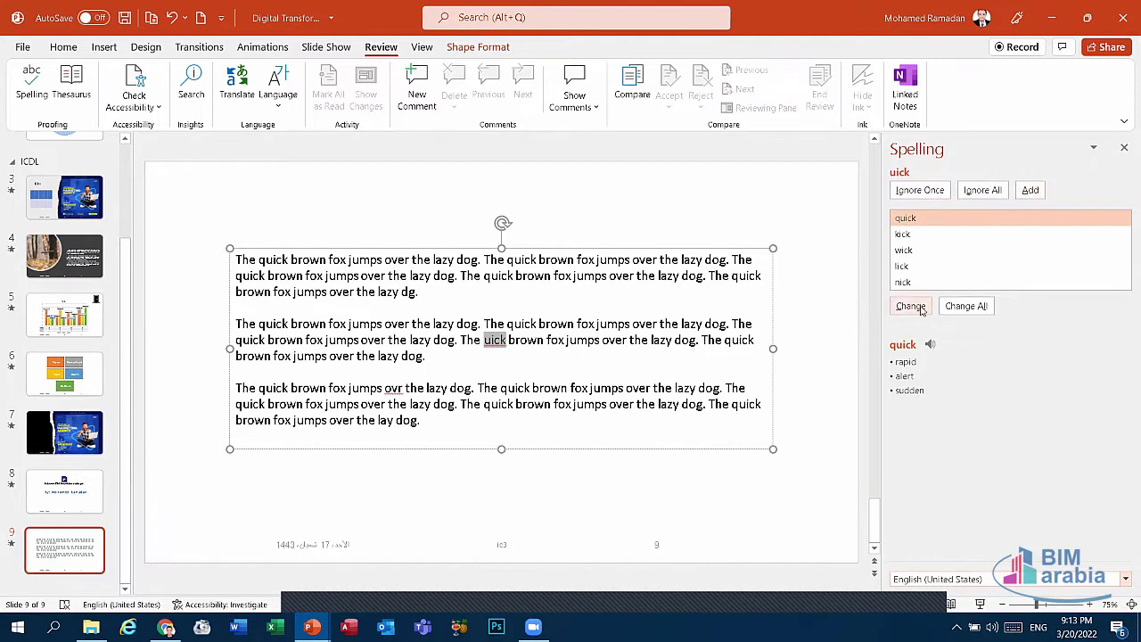
left_click(910, 250)
left_click(910, 219)
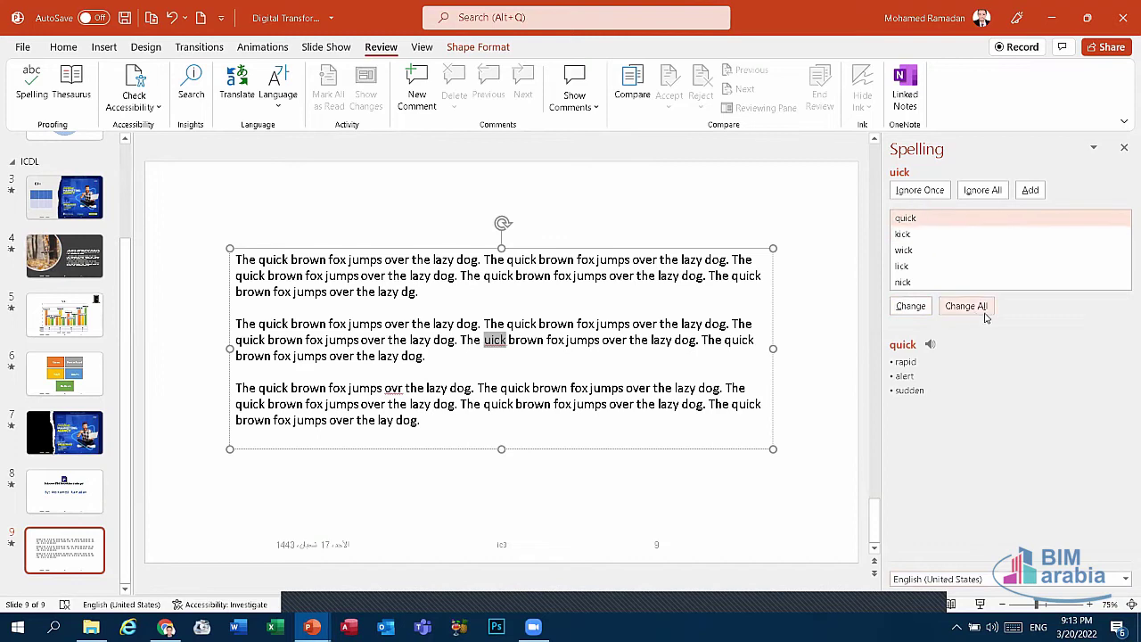
left_click(930, 346)
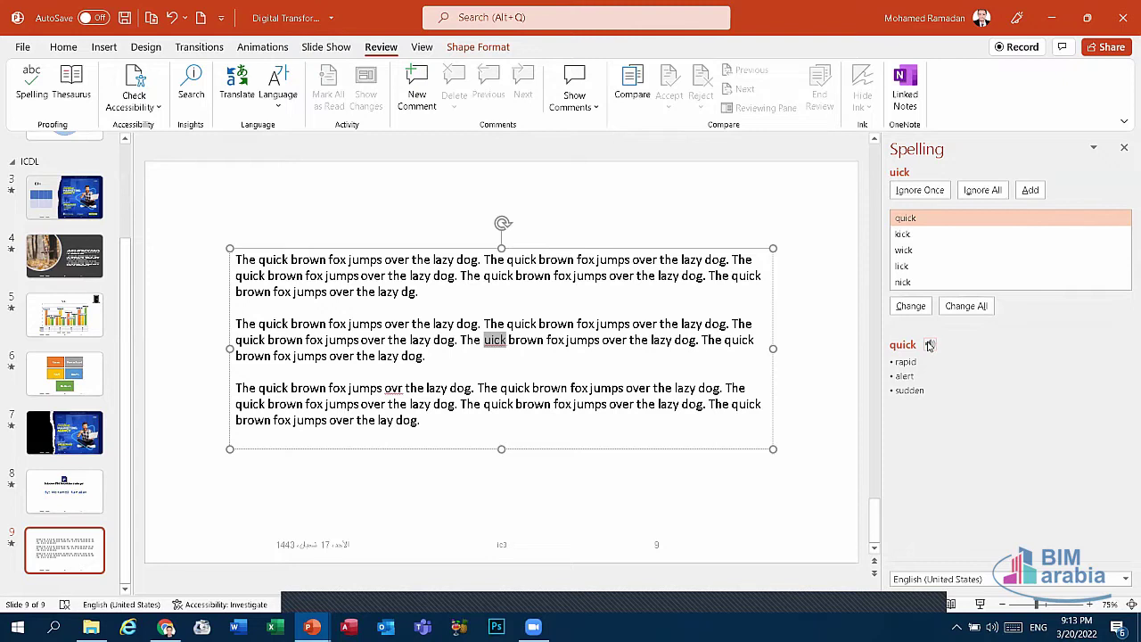
left_click(919, 308)
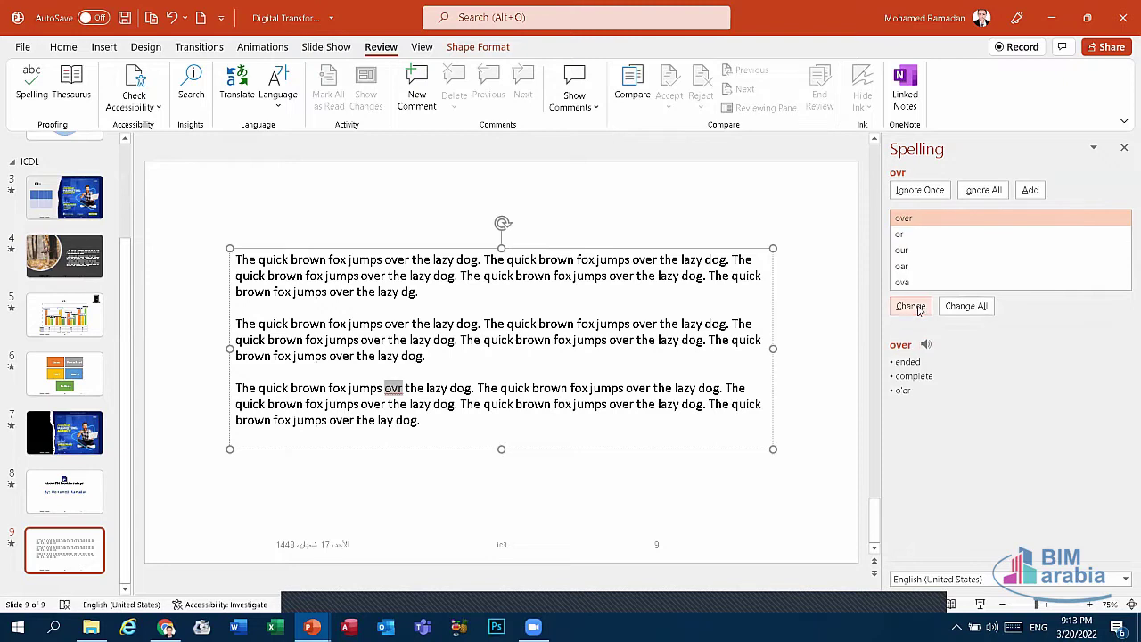
left_click(919, 307)
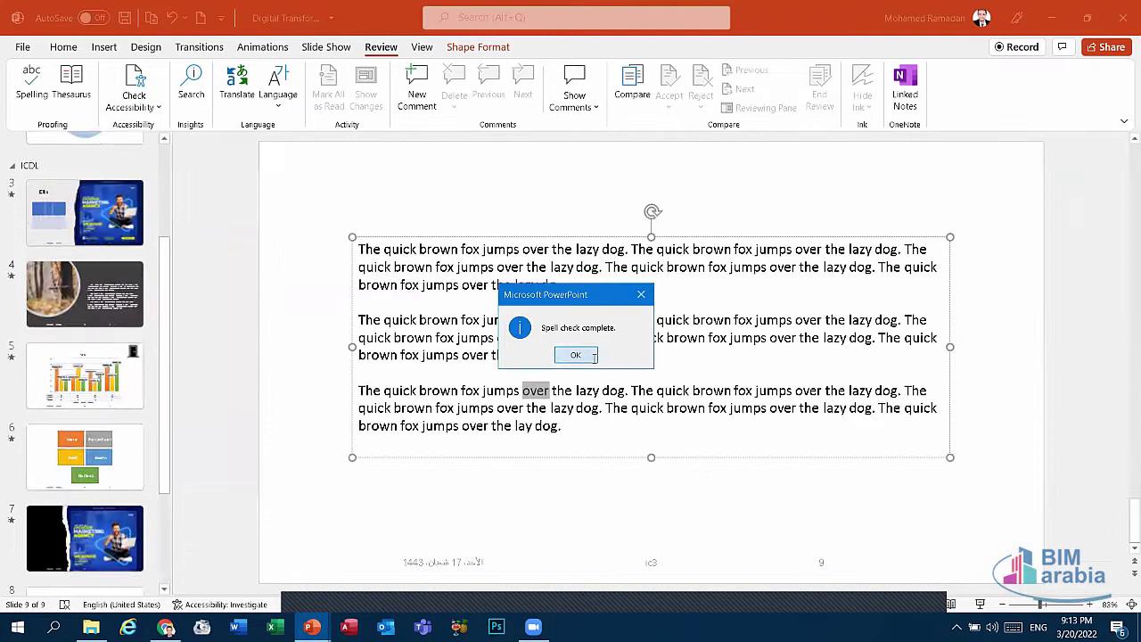
left_click(594, 355)
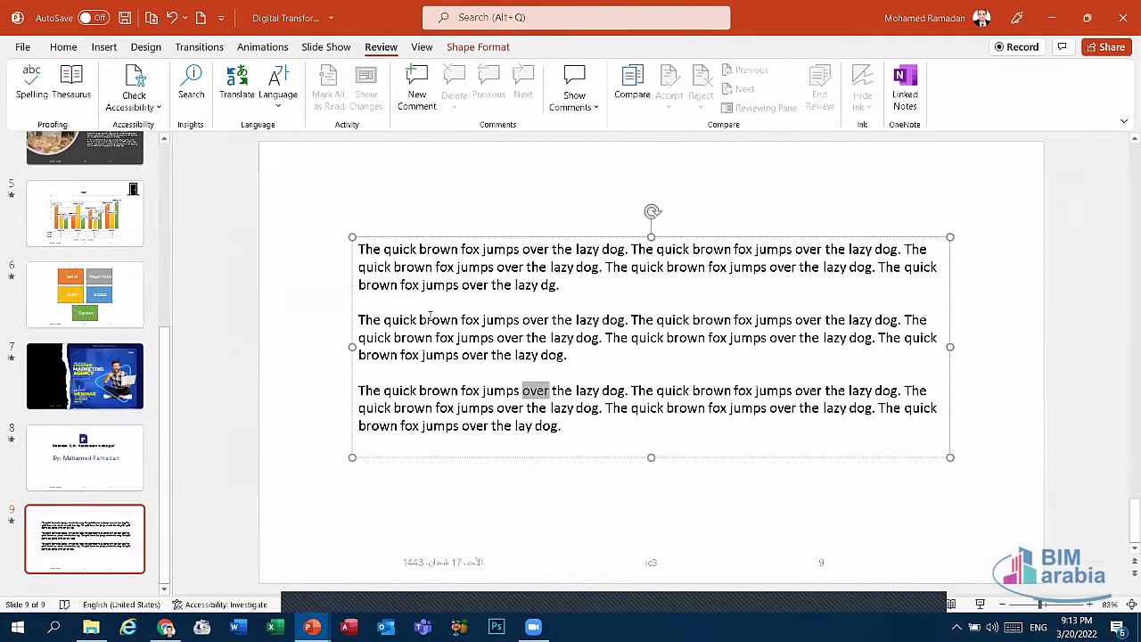
left_click(547, 388)
left_click_drag(658, 319, 689, 321)
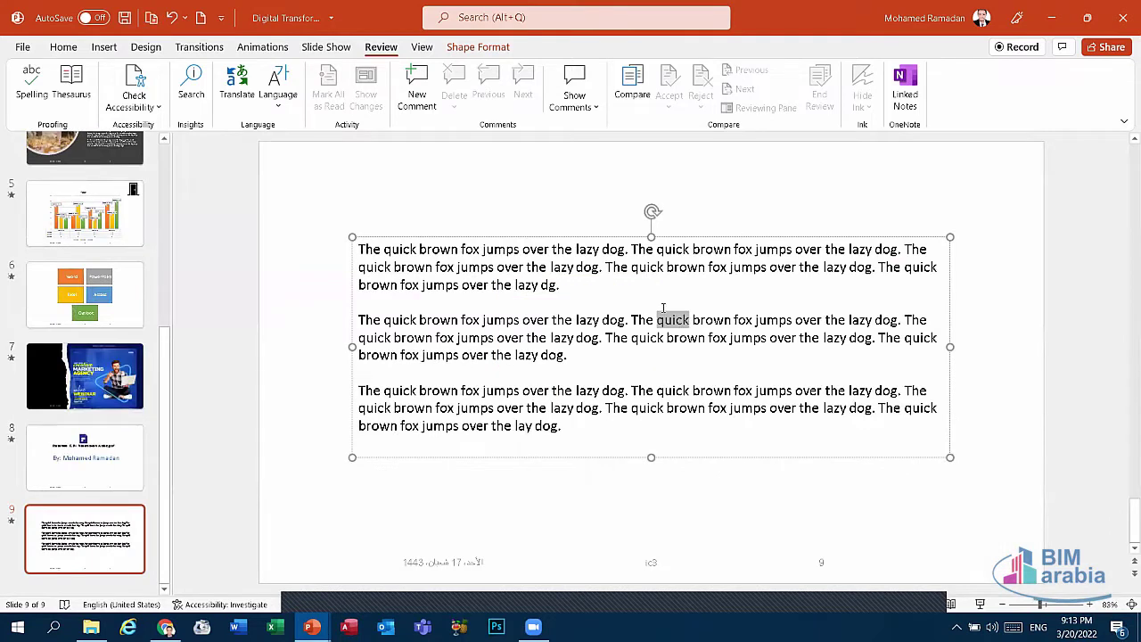
left_click(69, 80)
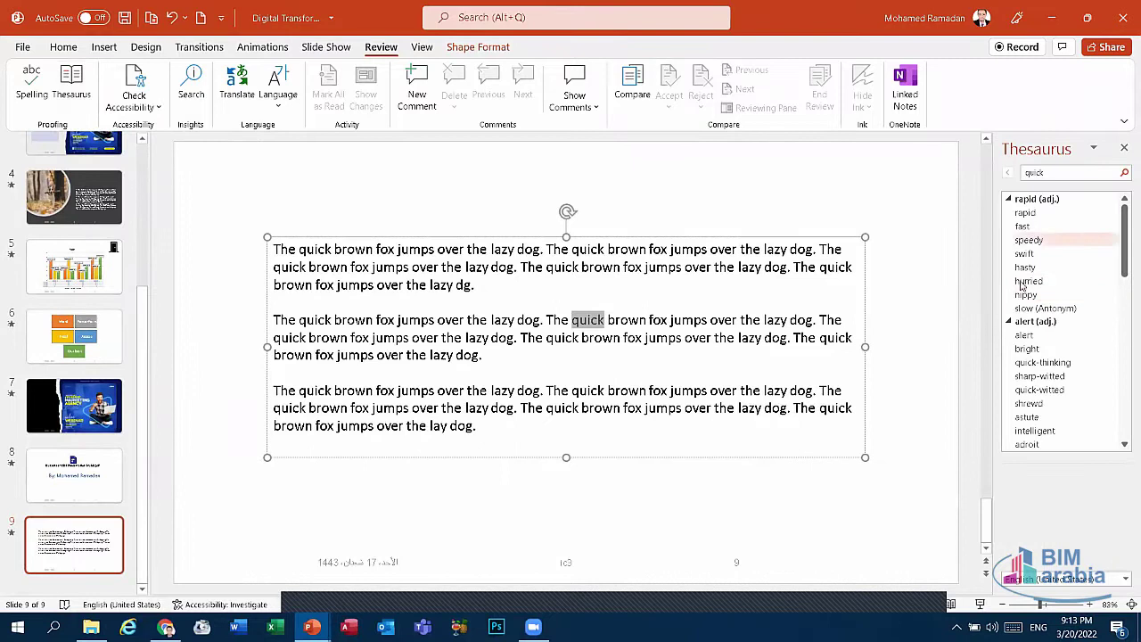
left_click(1023, 225)
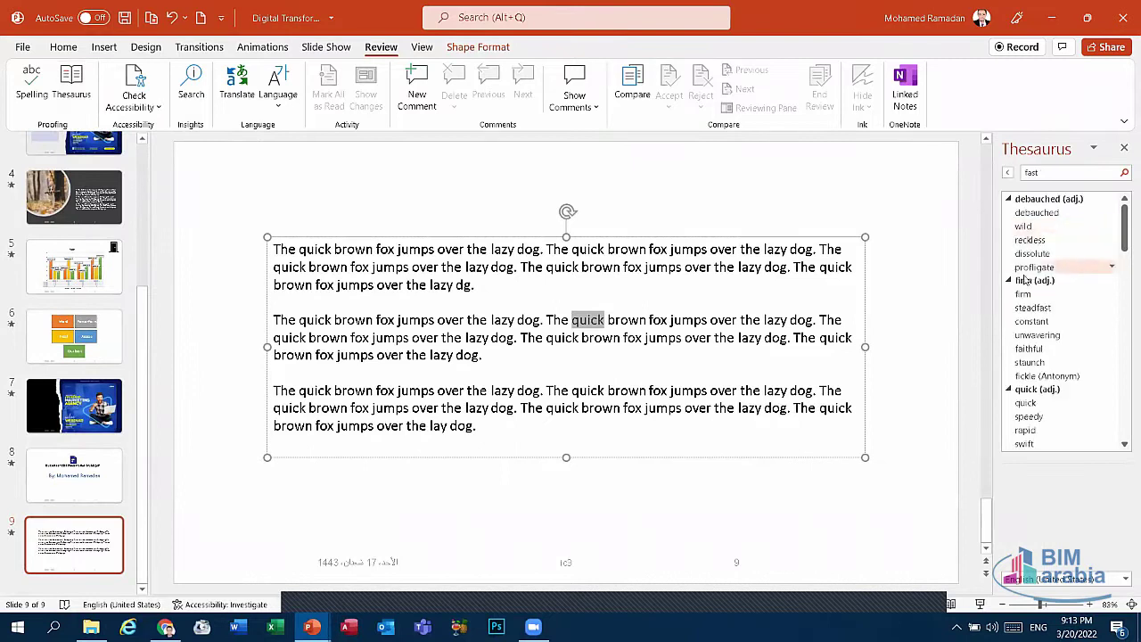
scroll(1038, 287, "down", 5)
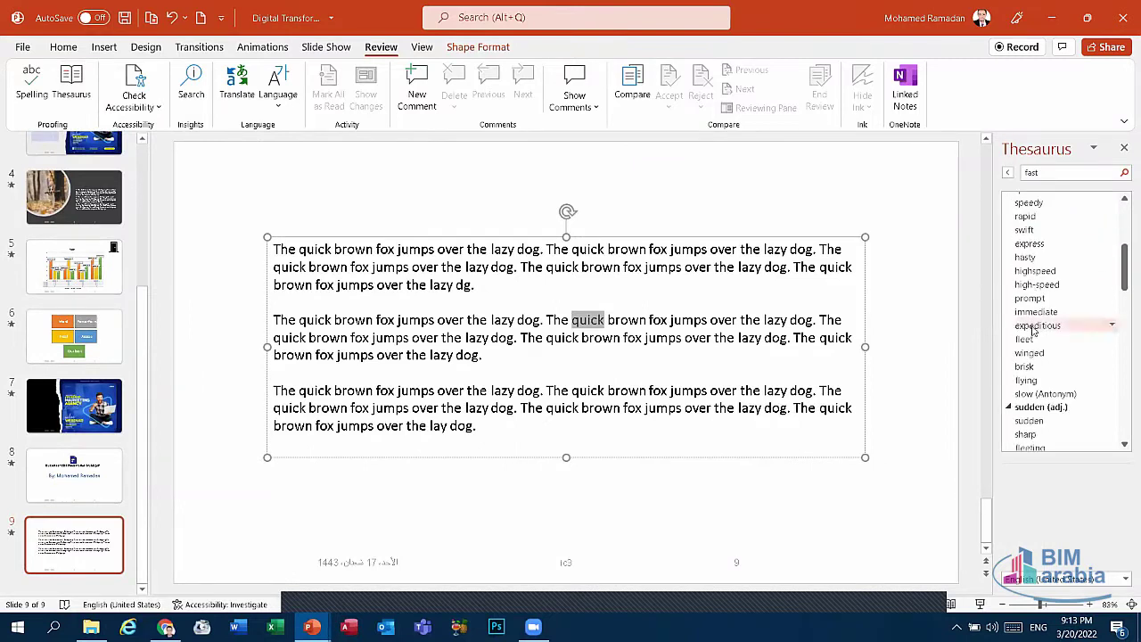
scroll(1043, 272, "up", 2)
left_click(1034, 274)
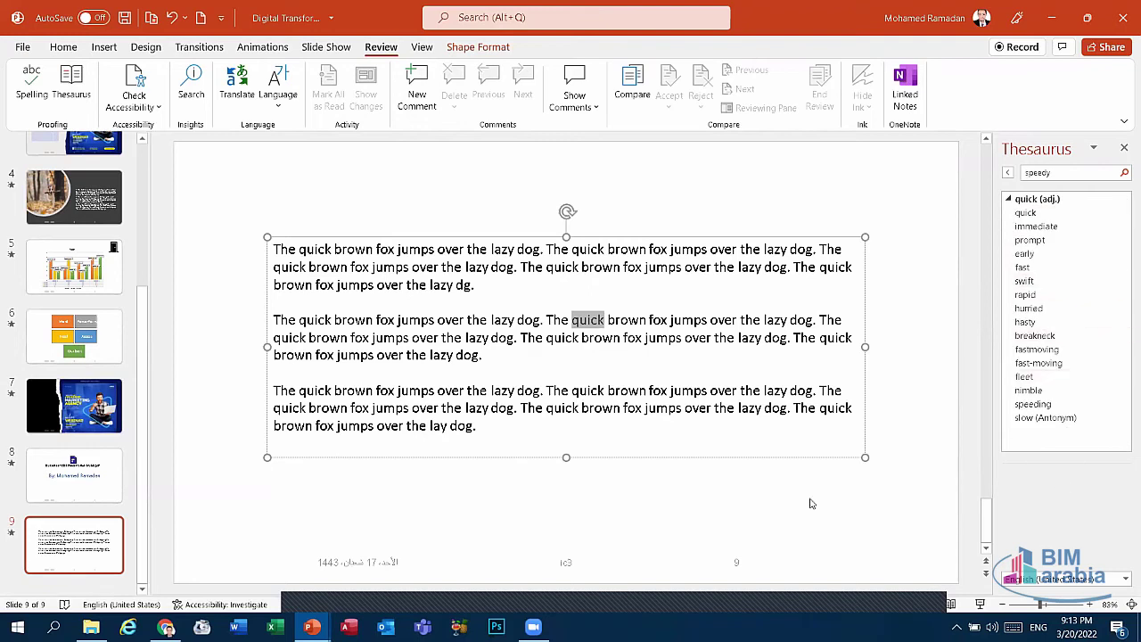
left_click(1124, 150)
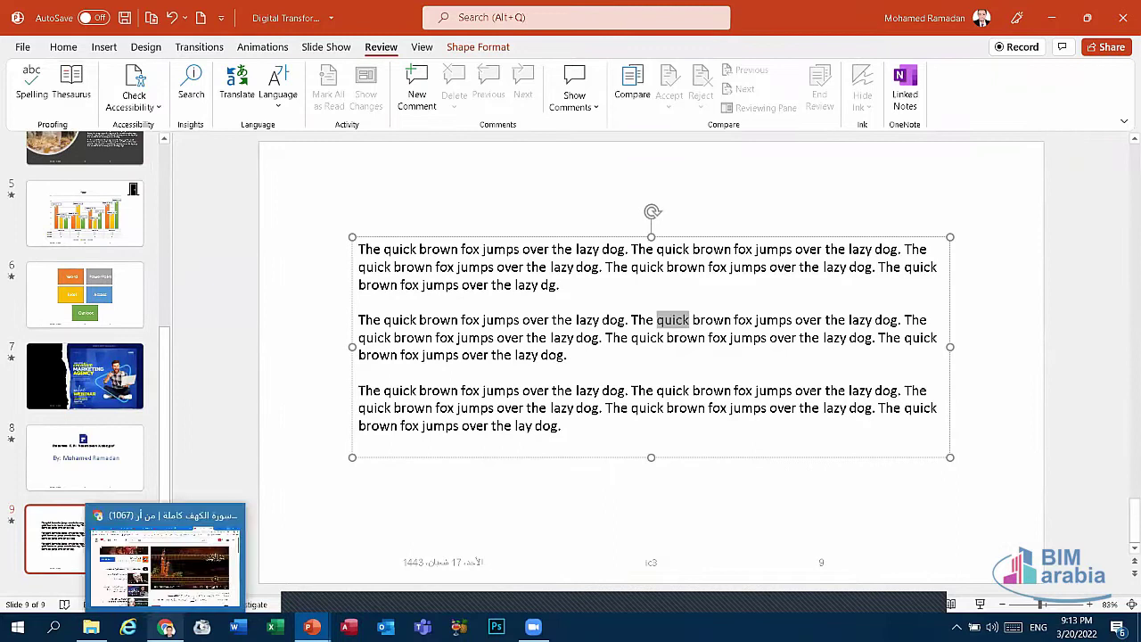
left_click(333, 502)
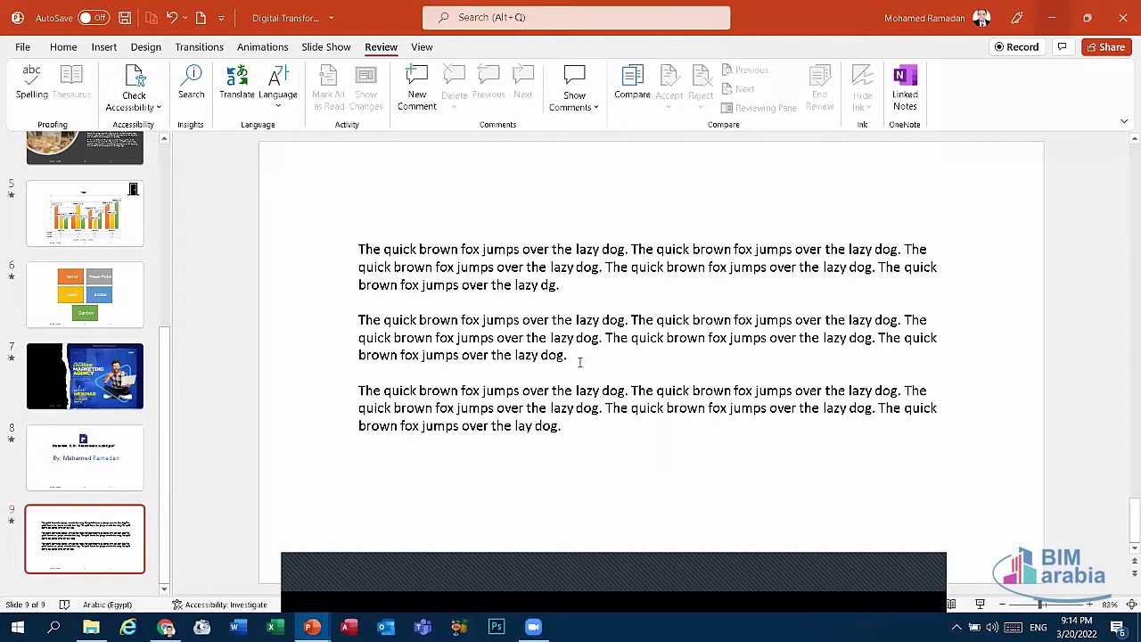
left_click(582, 357)
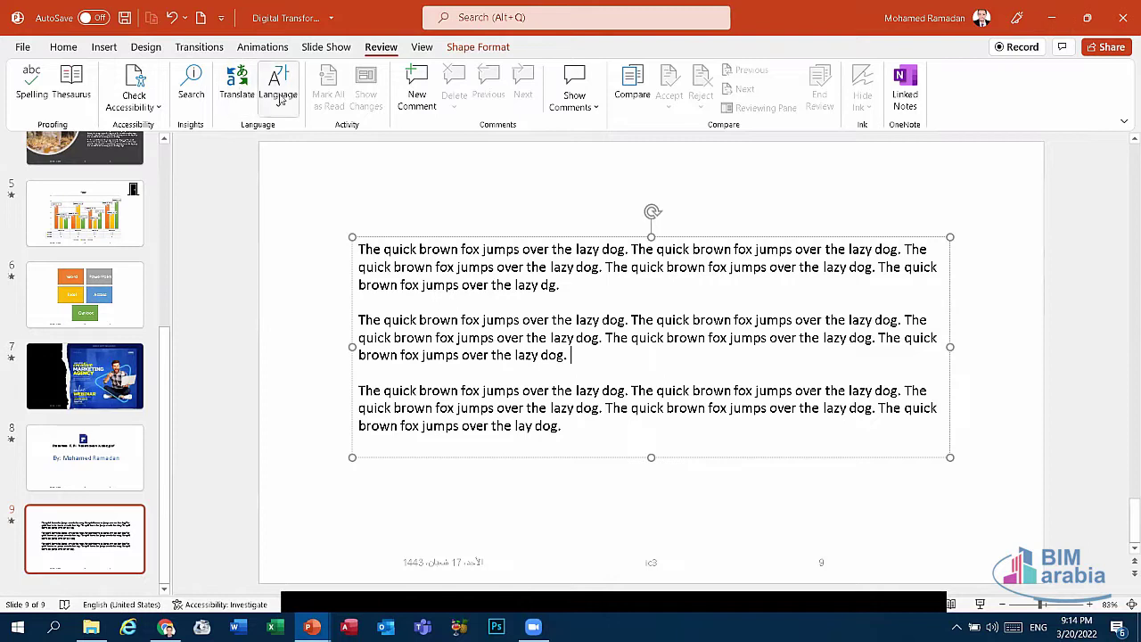
left_click(280, 98)
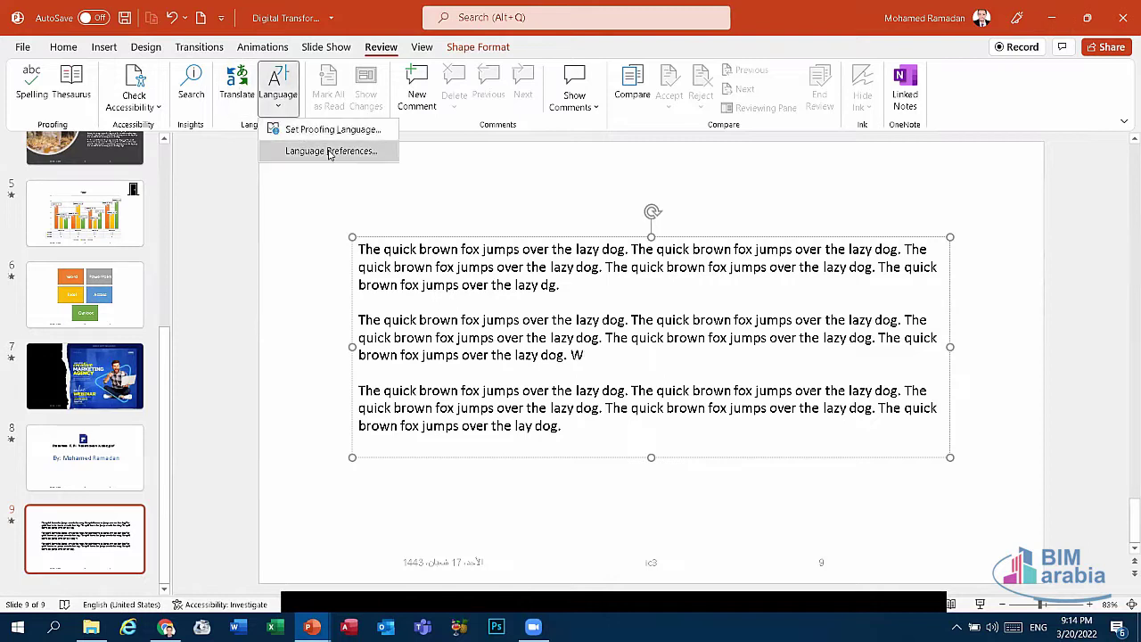
left_click(329, 152)
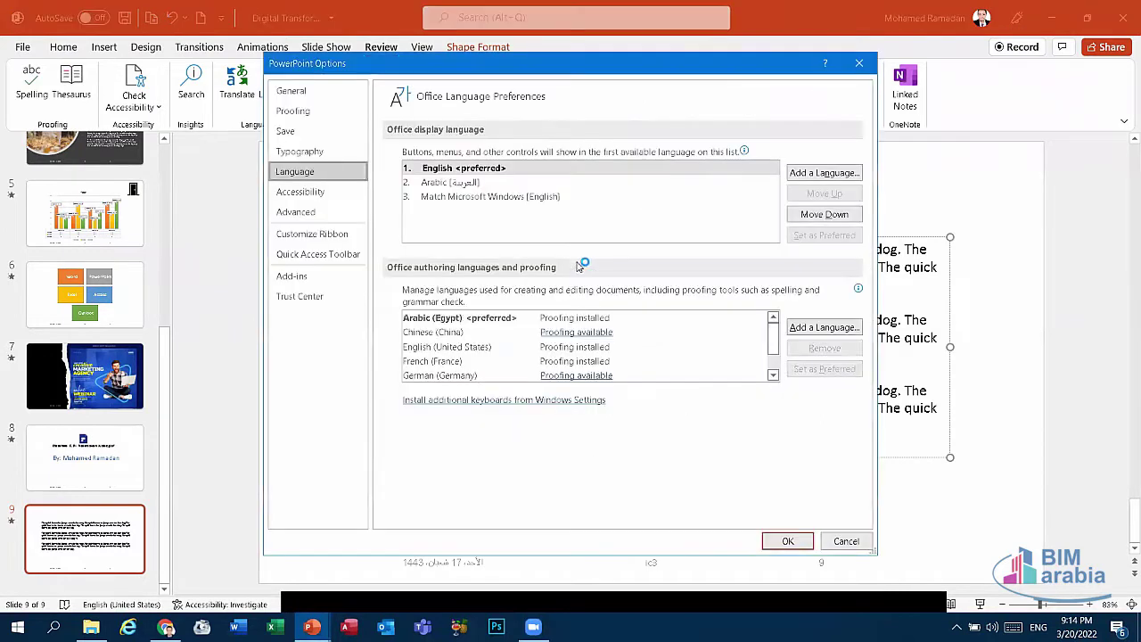
left_click(469, 332)
left_click(453, 346)
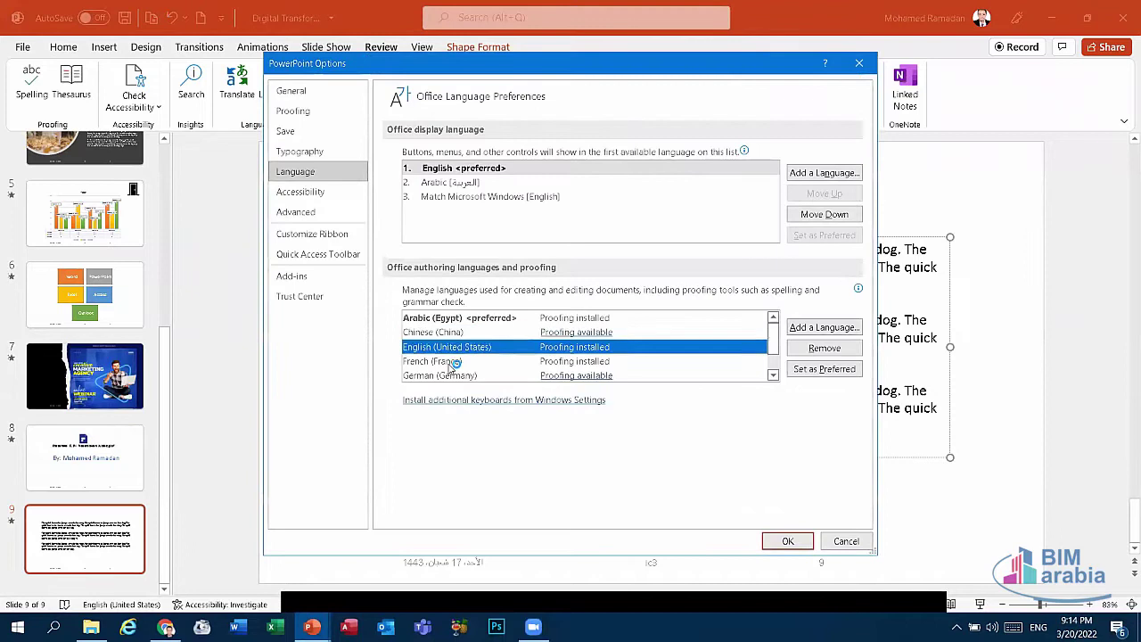
left_click(452, 361)
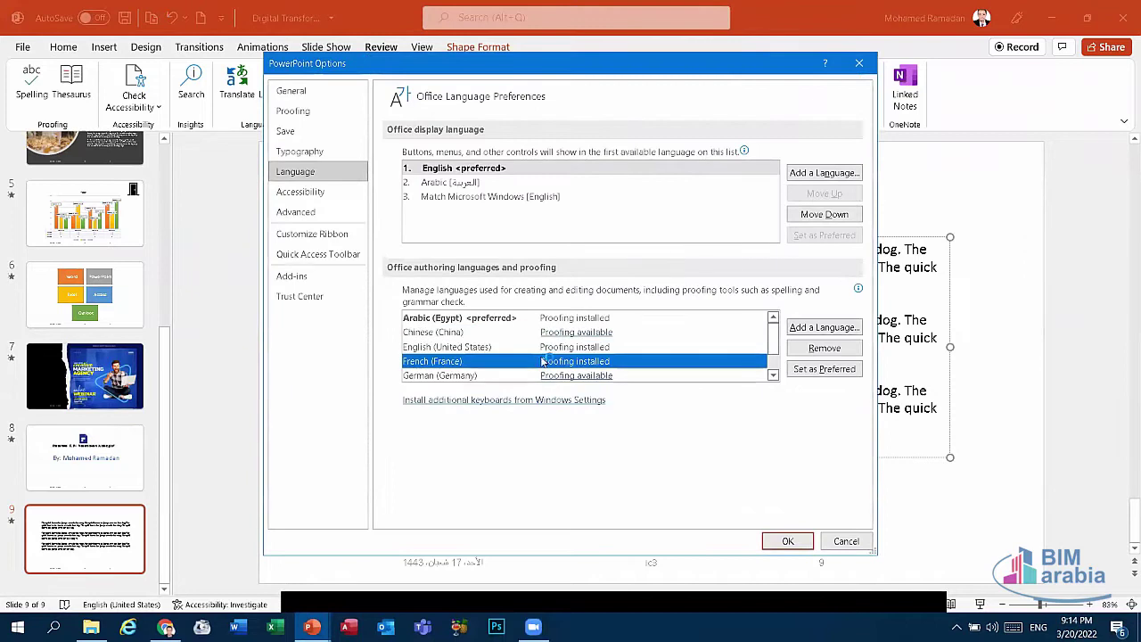
left_click(858, 63)
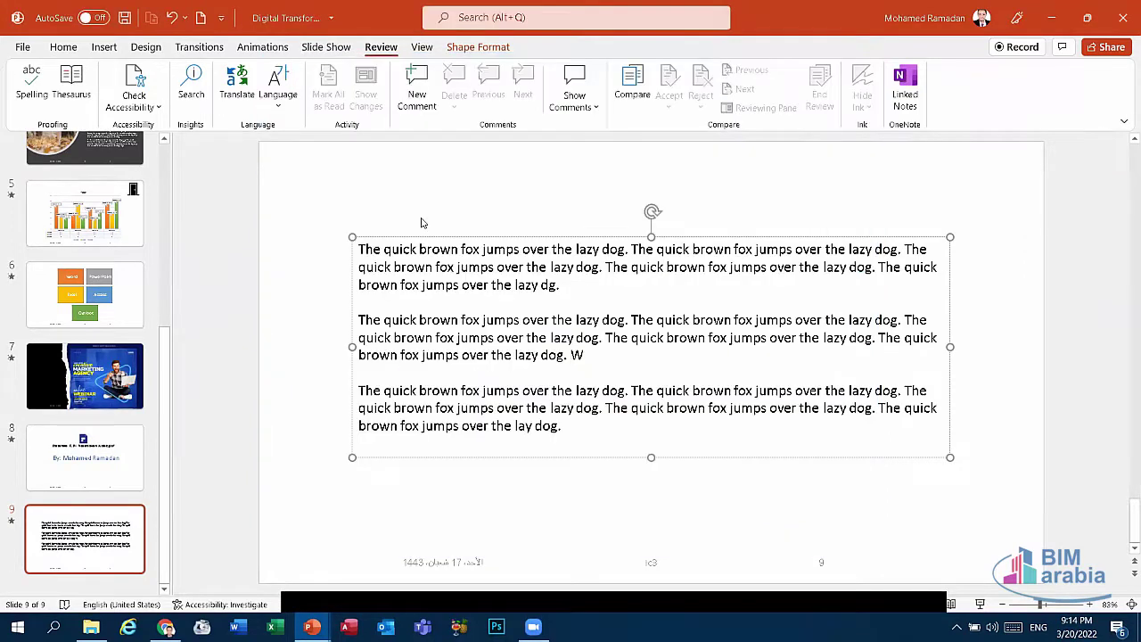
Step: Add the comment 'HHTHHRTHR' on the word 'jumps' in the first paragraph
left_click_drag(460, 286, 424, 286)
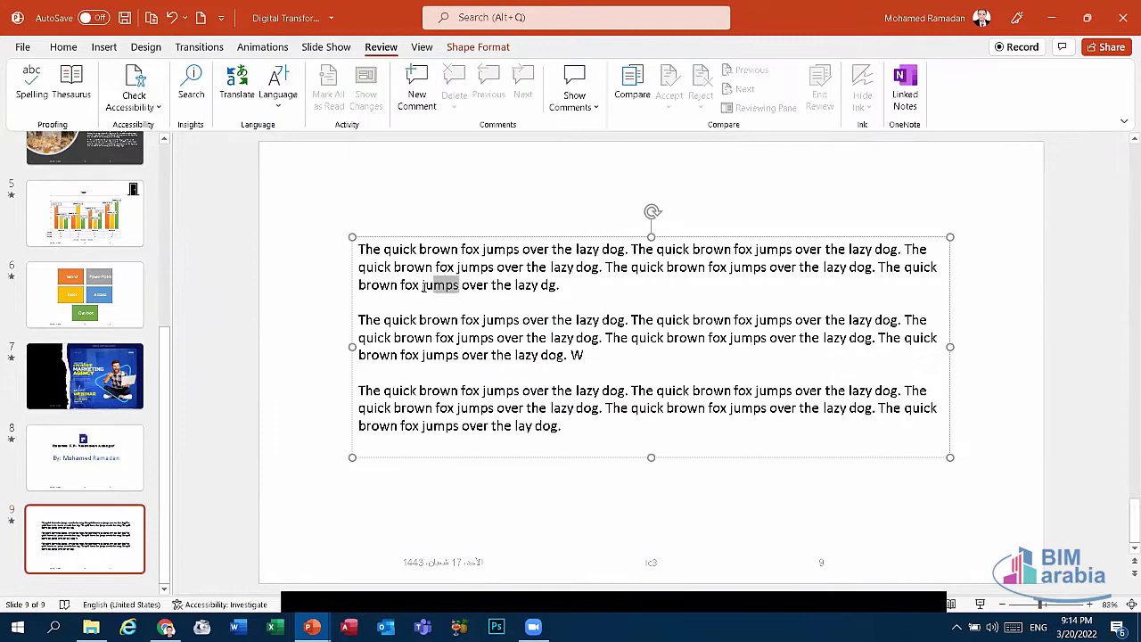
left_click(403, 95)
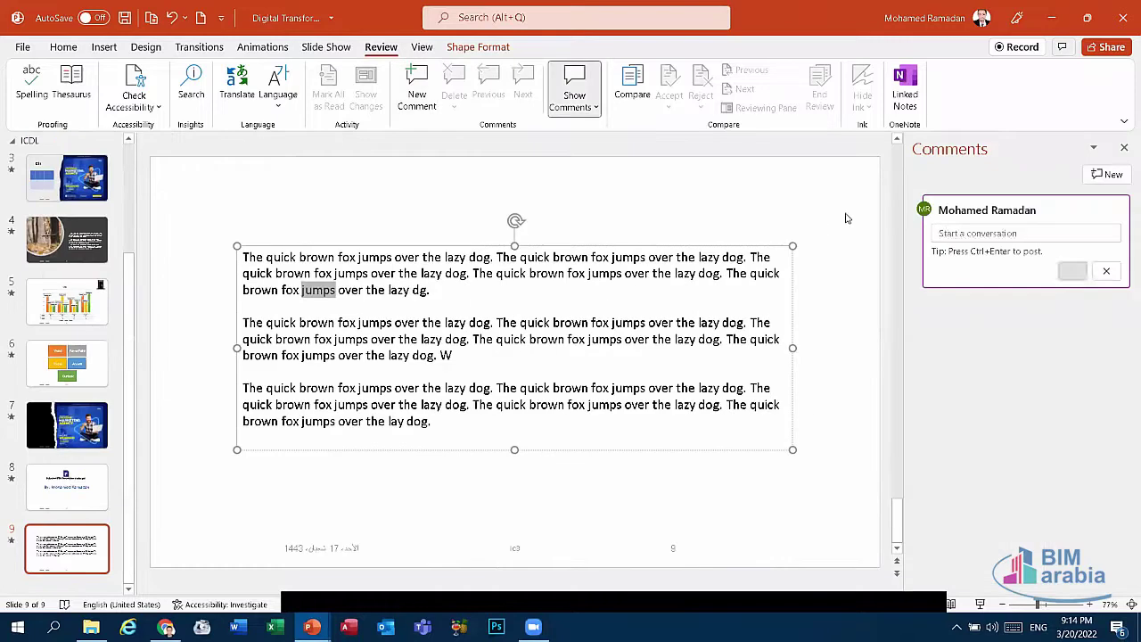
type("HHTHHRTHR")
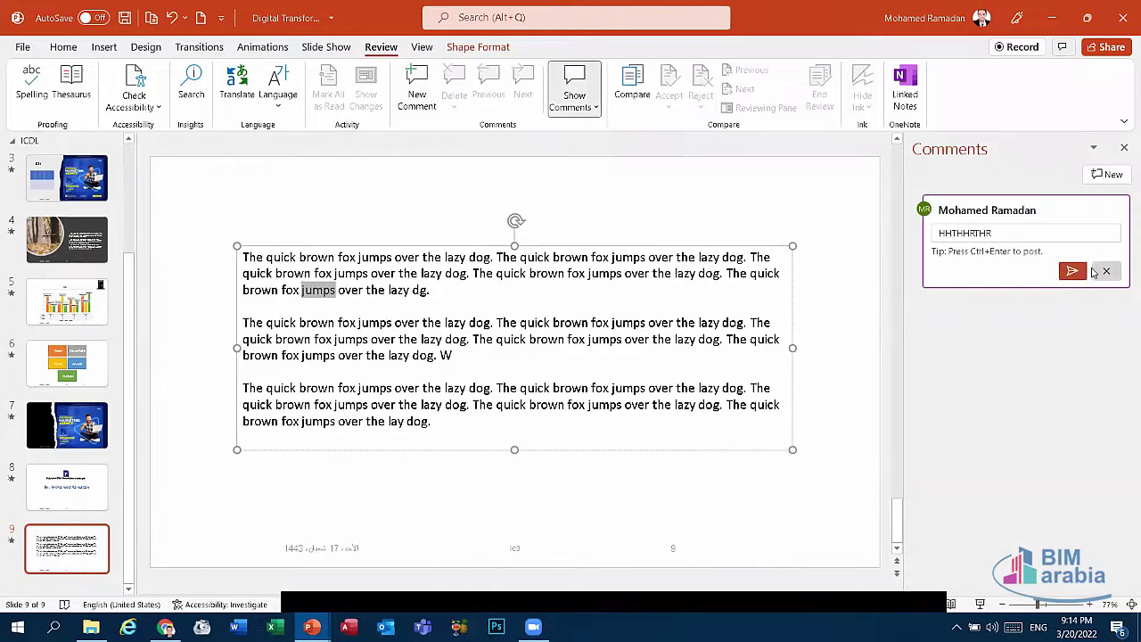
left_click(1072, 272)
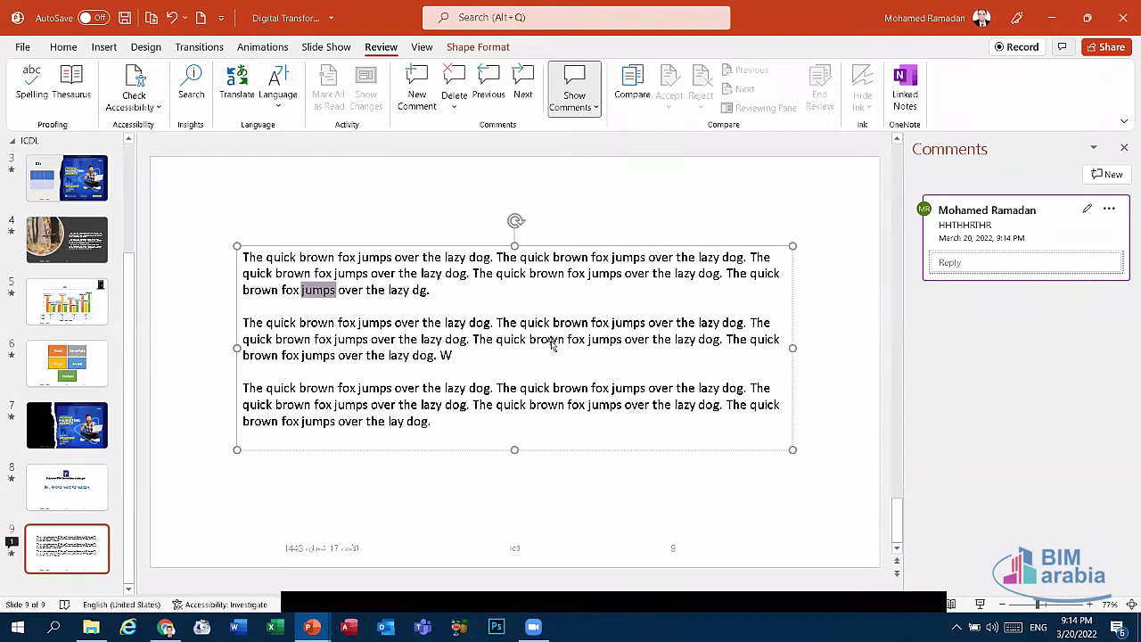
Step: Add comments 'JYJKUYKU' on paragraph 2's trailing W and 'JYUJU6YJYU' on 'The quick'
left_click_drag(473, 356, 434, 356)
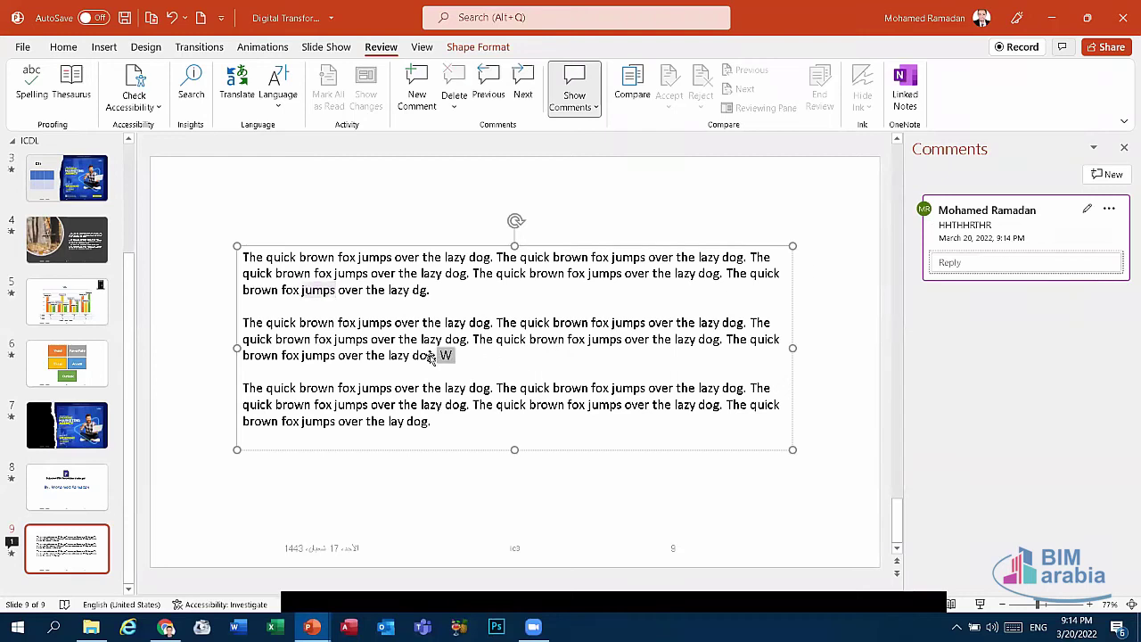
left_click(414, 94)
type("JYJKUYKU")
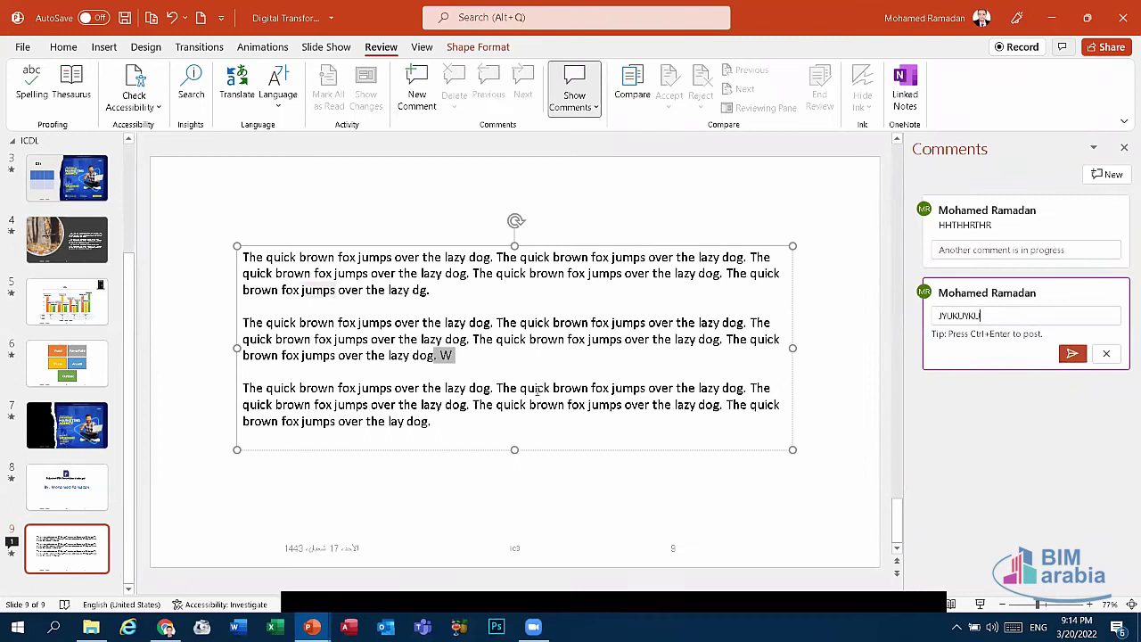
left_click_drag(537, 389, 499, 390)
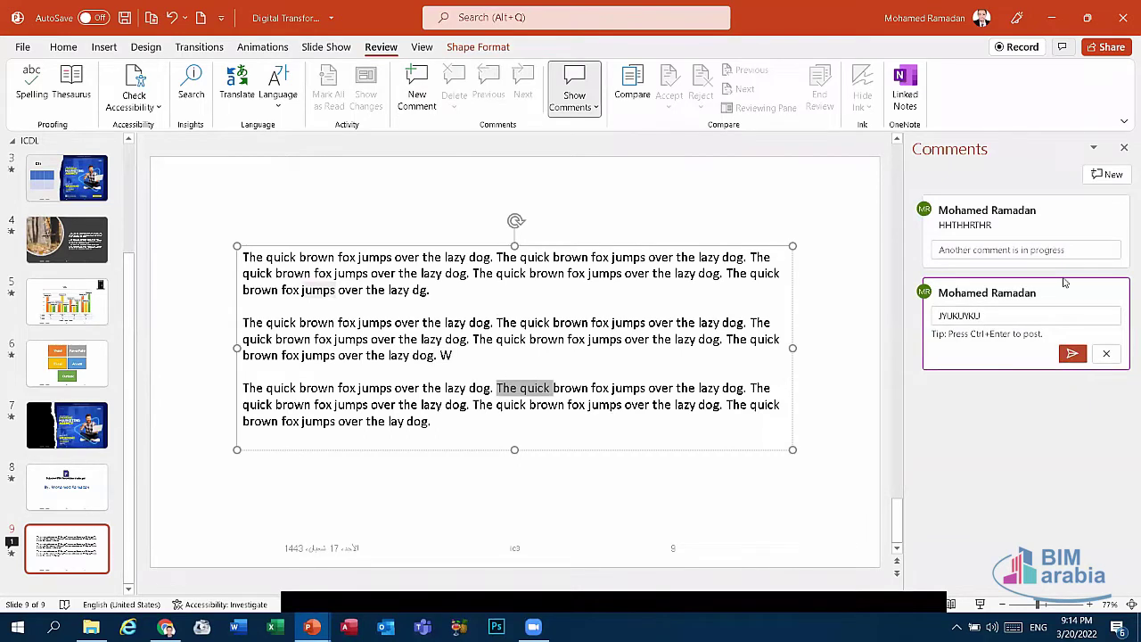
left_click(1072, 353)
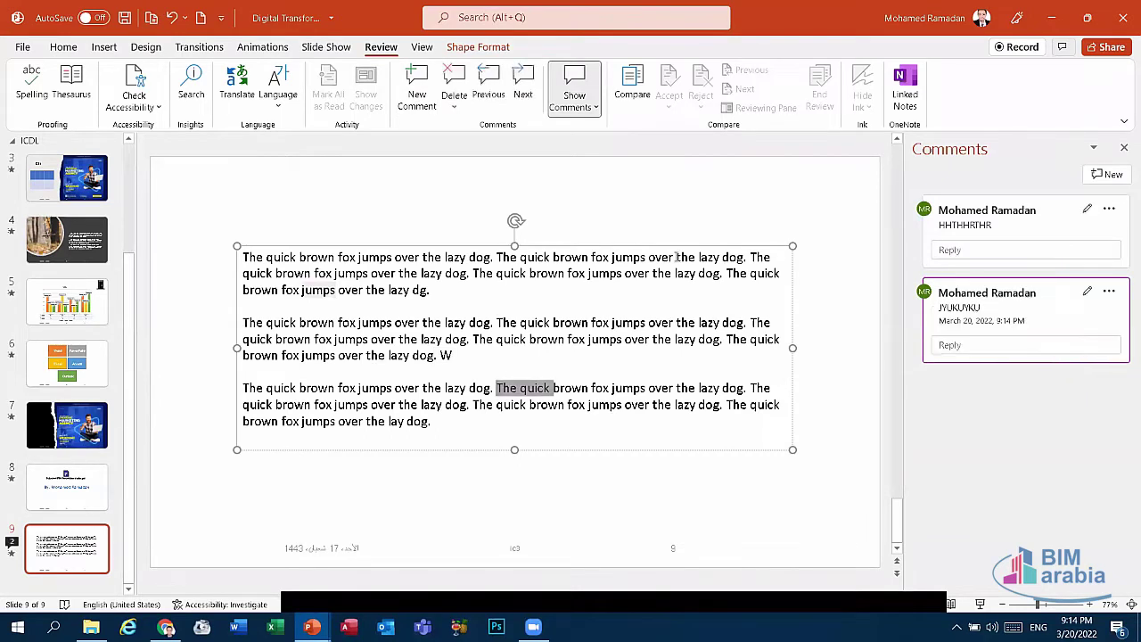
left_click(416, 94)
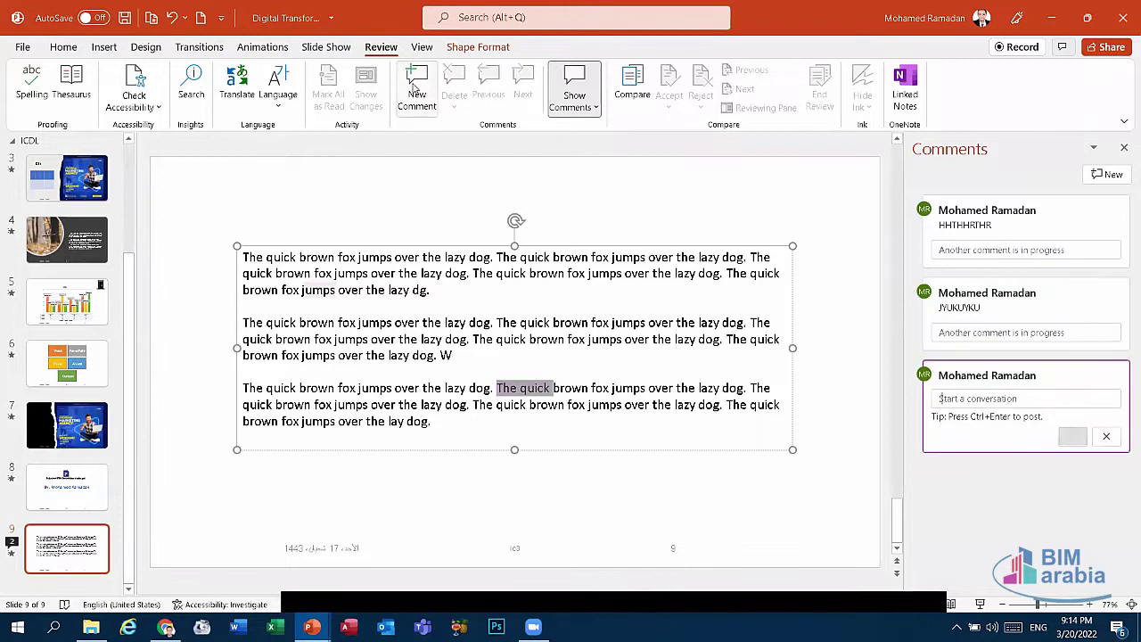
type("JYUJU6YJYU")
left_click(1072, 436)
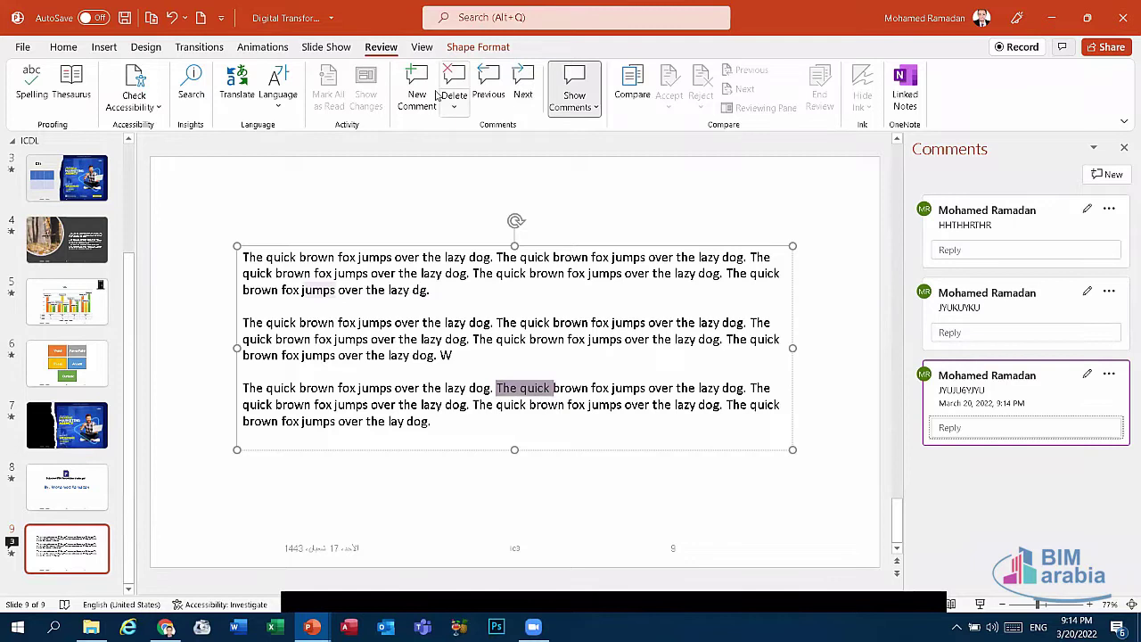
left_click(519, 78)
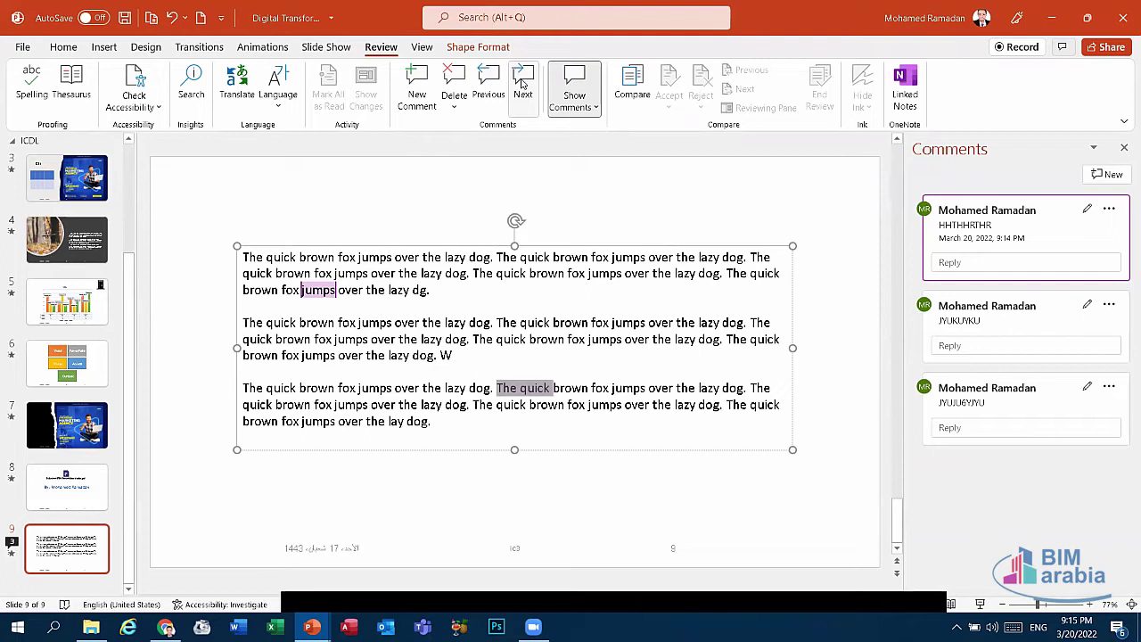
Step: Step forward and back through the three comments on slide 9
left_click(522, 84)
left_click(522, 84)
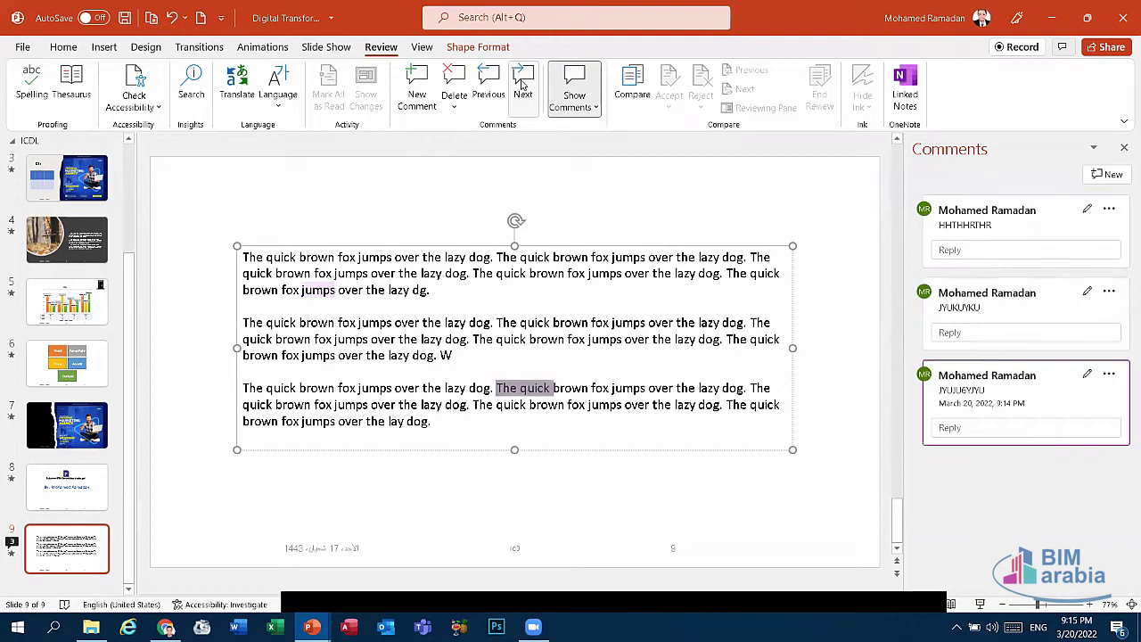
left_click(523, 84)
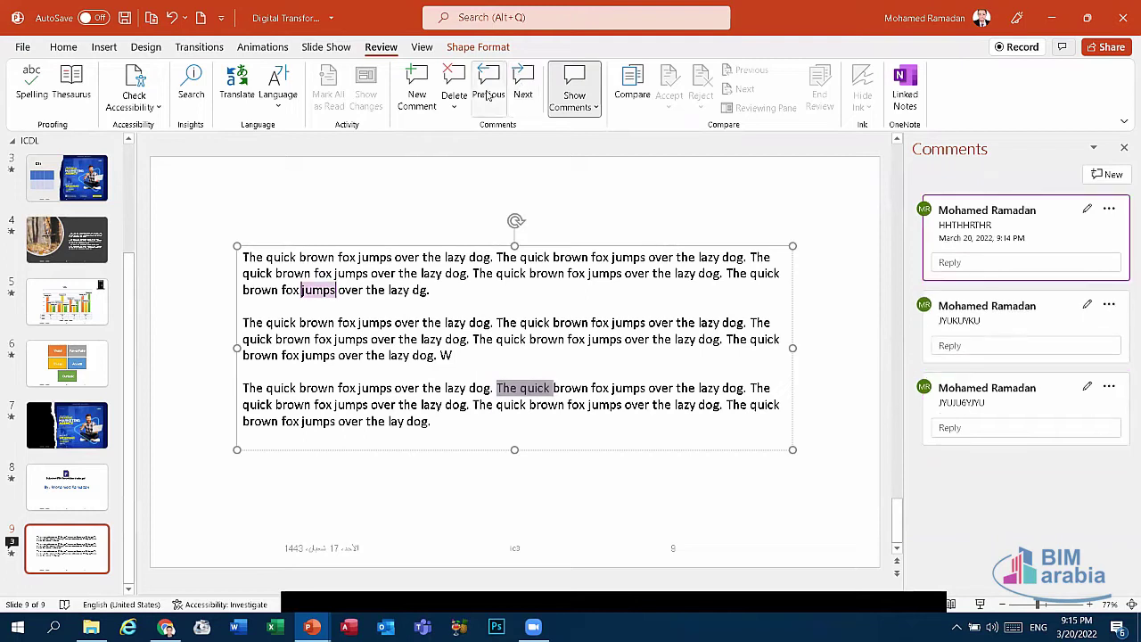
left_click(487, 96)
left_click(488, 95)
left_click(488, 96)
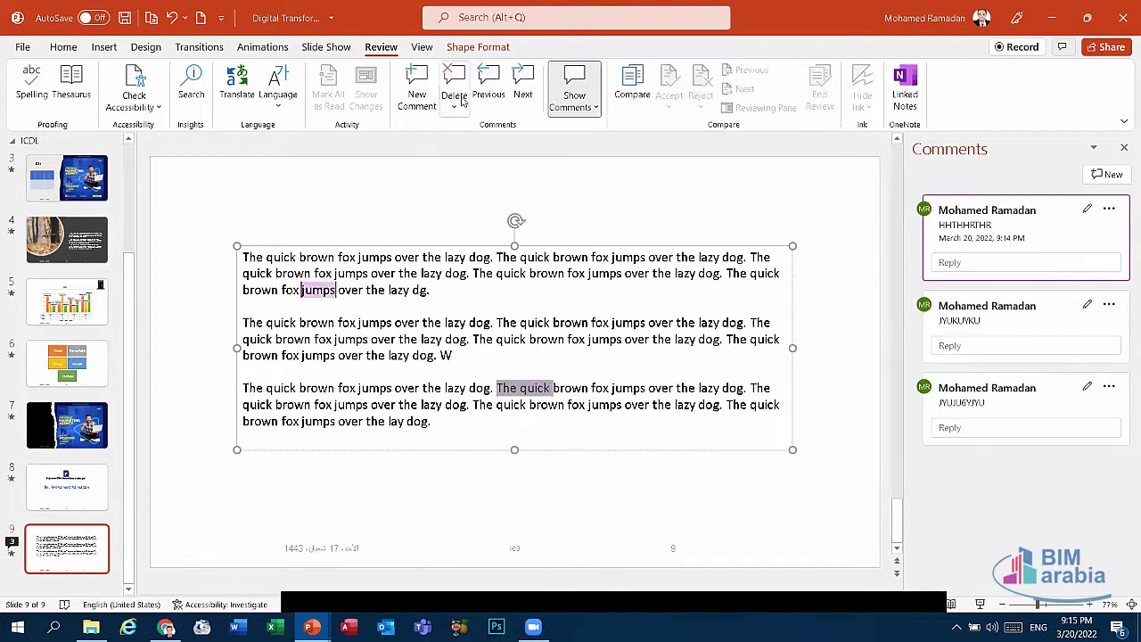
Step: Delete only the first comment, the one anchored to 'jumps'
left_click(456, 106)
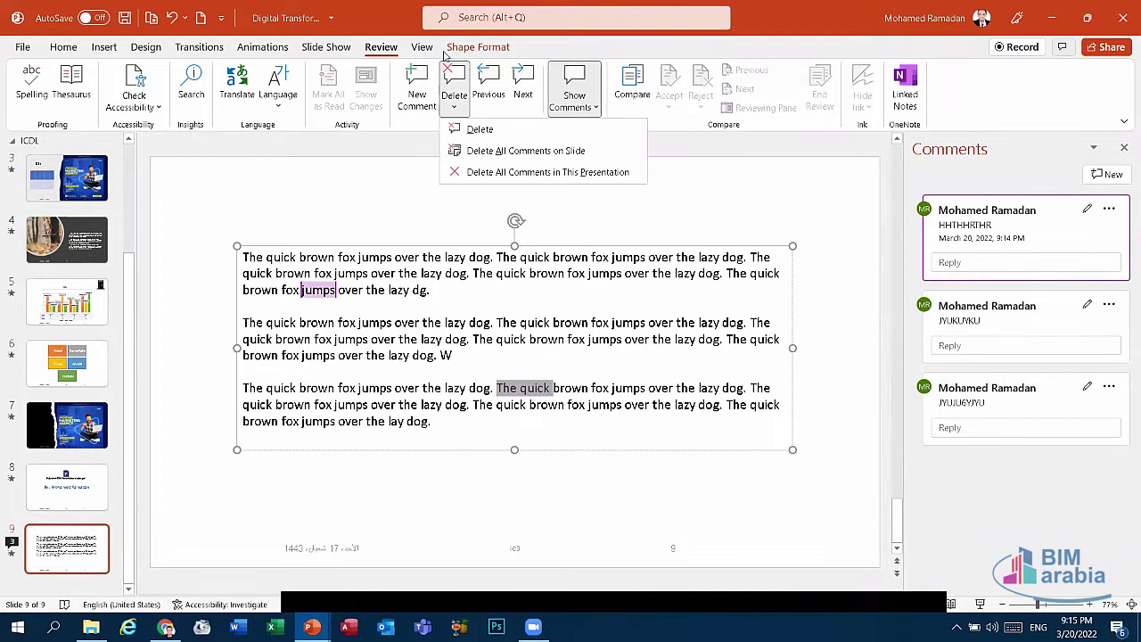
left_click(487, 134)
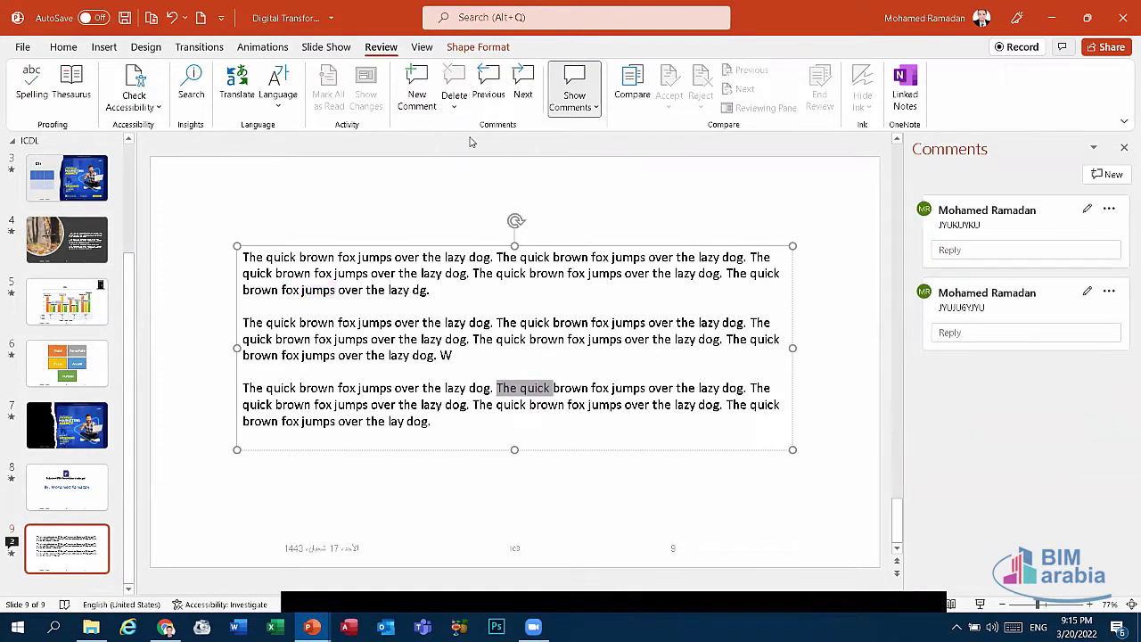
left_click(454, 105)
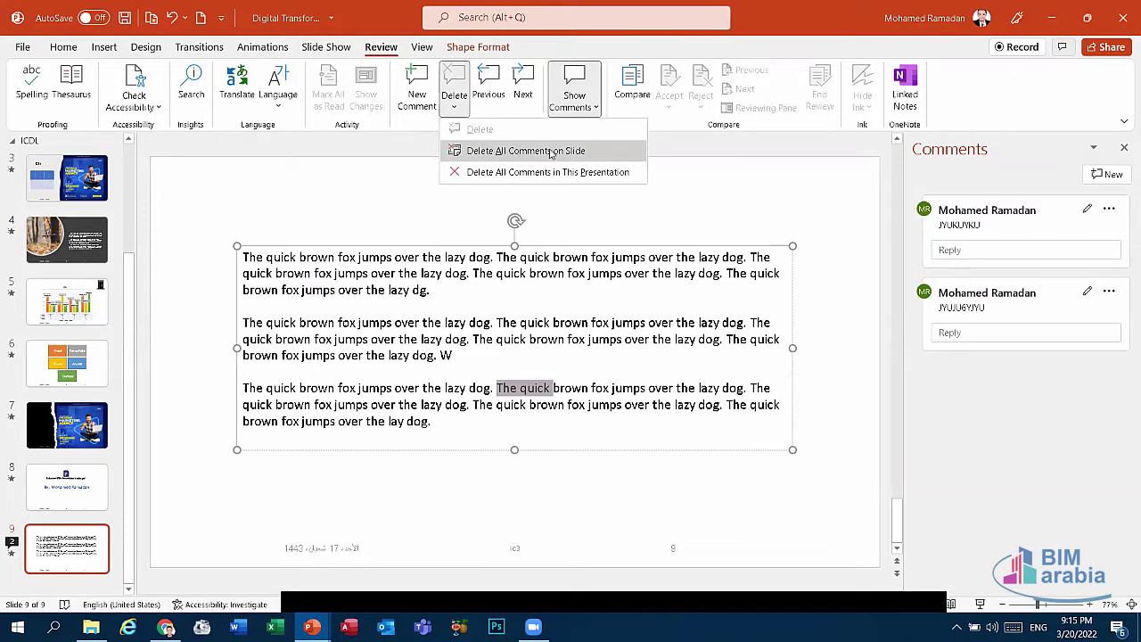
left_click(371, 177)
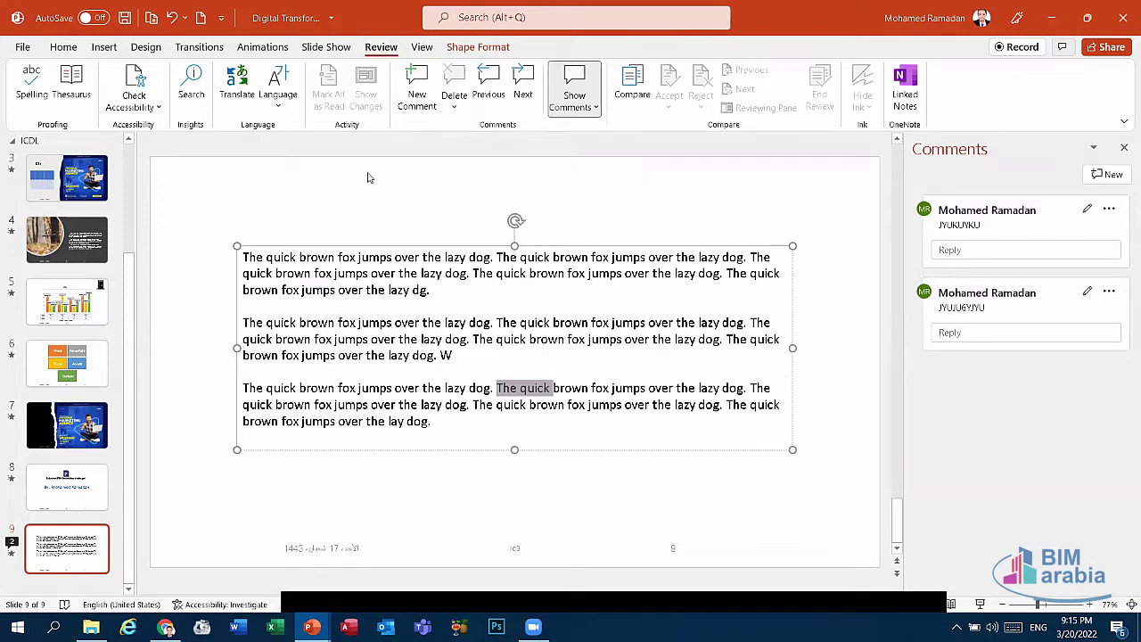
Step: Undo to restore the 'jumps' comment, then hide comment markup and the comments pane
left_click(172, 20)
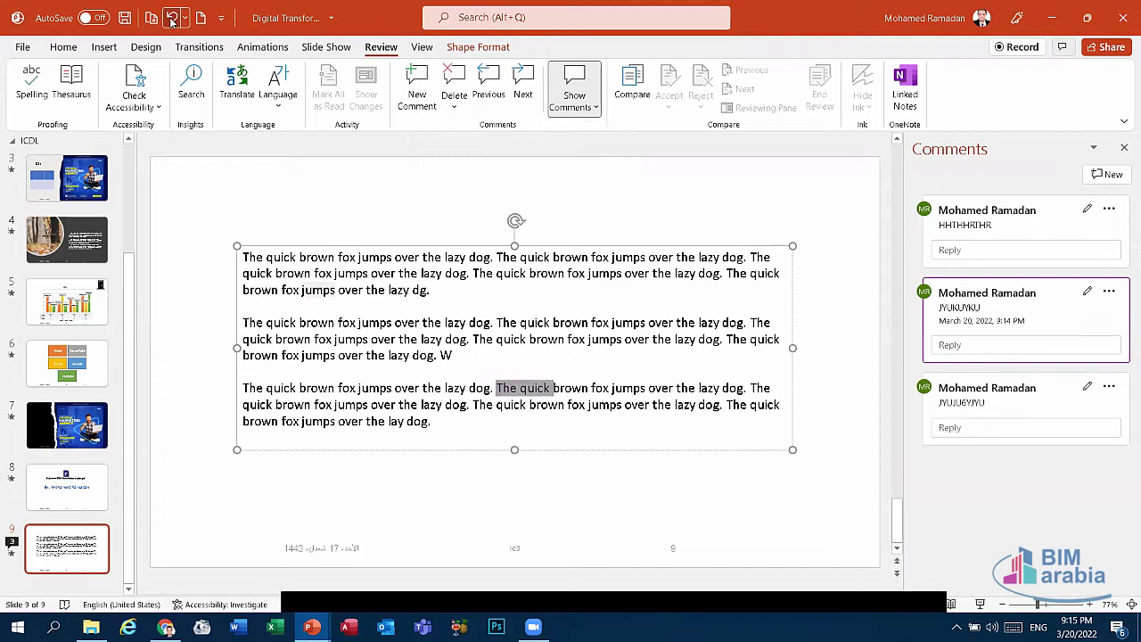
left_click(594, 109)
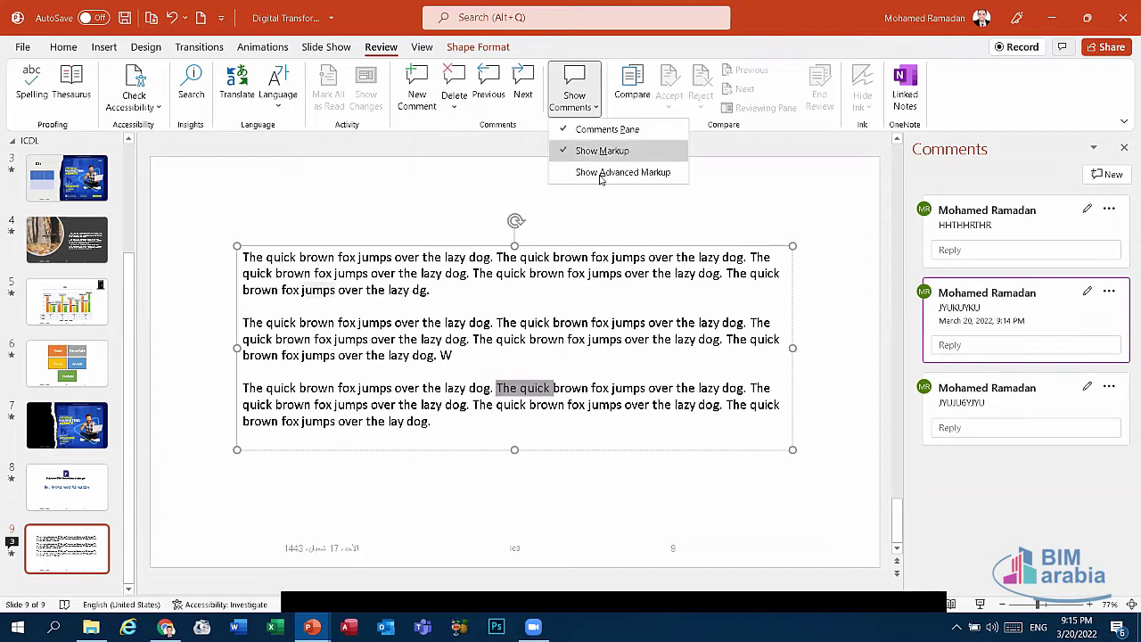
left_click(594, 151)
left_click(593, 107)
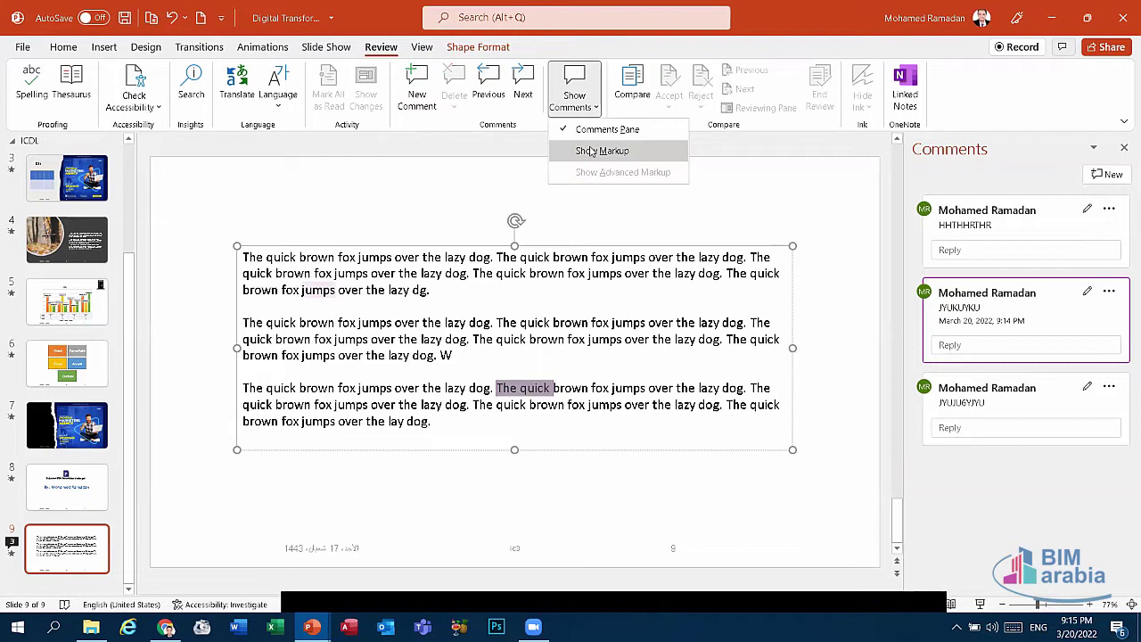
left_click(596, 134)
left_click(594, 108)
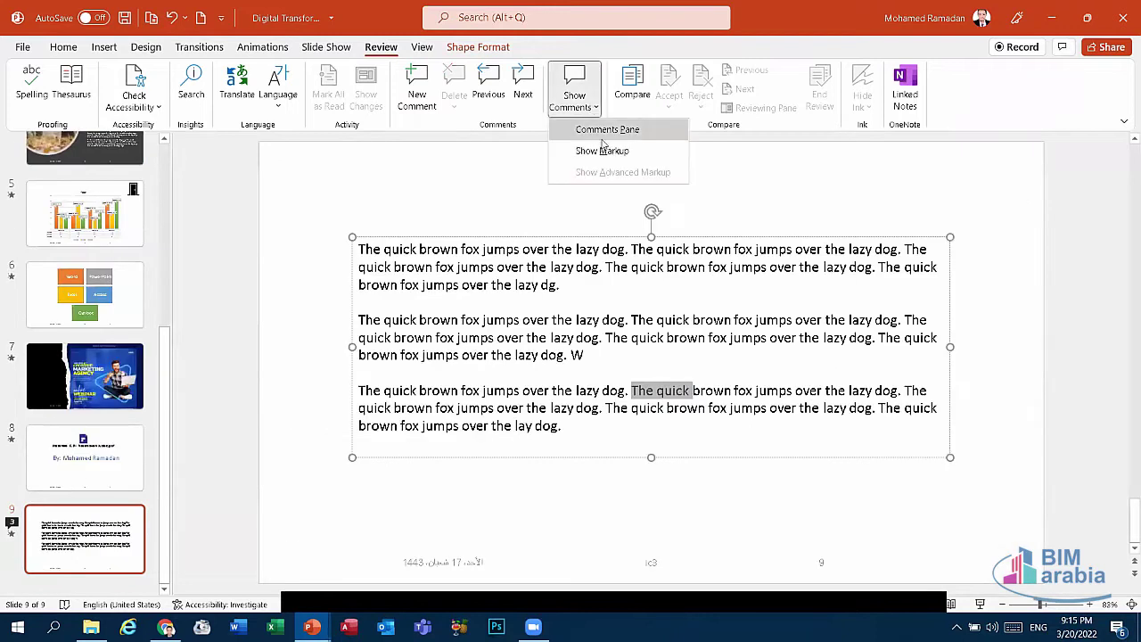
left_click(596, 132)
Step: Toggle the comments pane on and off and turn comment markup back on
left_click(594, 109)
left_click(595, 129)
left_click(593, 109)
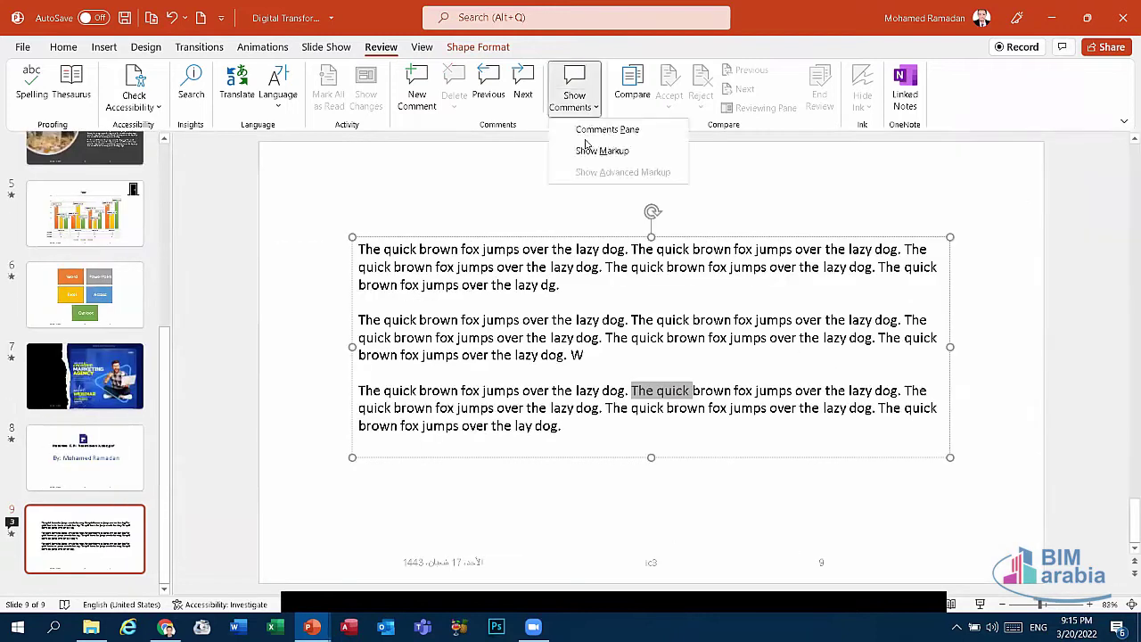
left_click(585, 128)
left_click(584, 92)
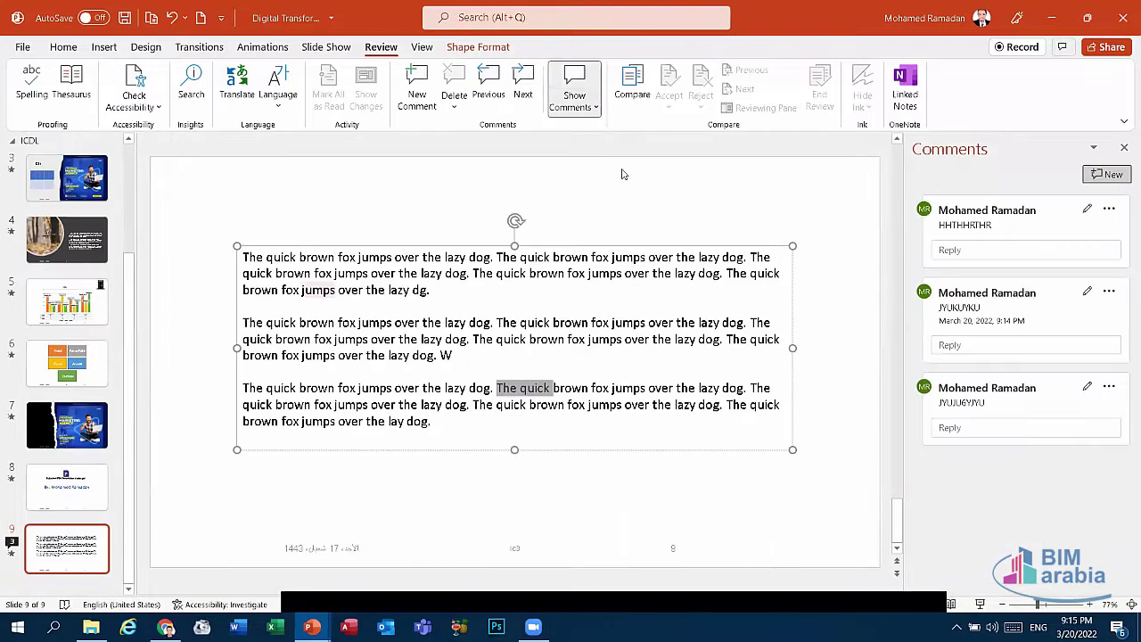
left_click(579, 89)
left_click(593, 108)
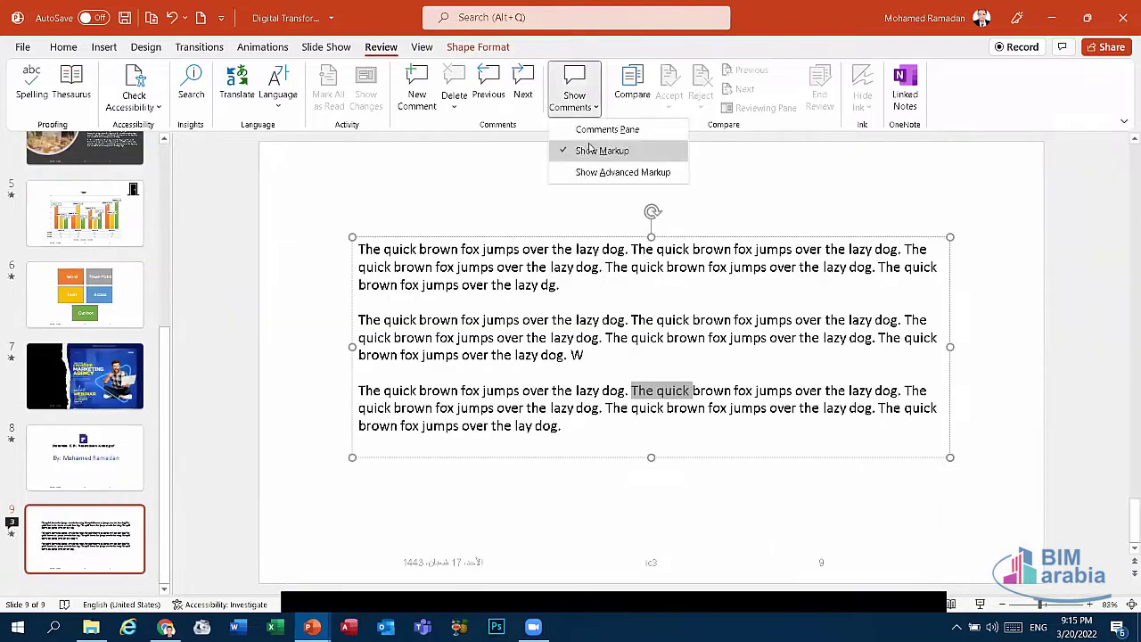
left_click(588, 138)
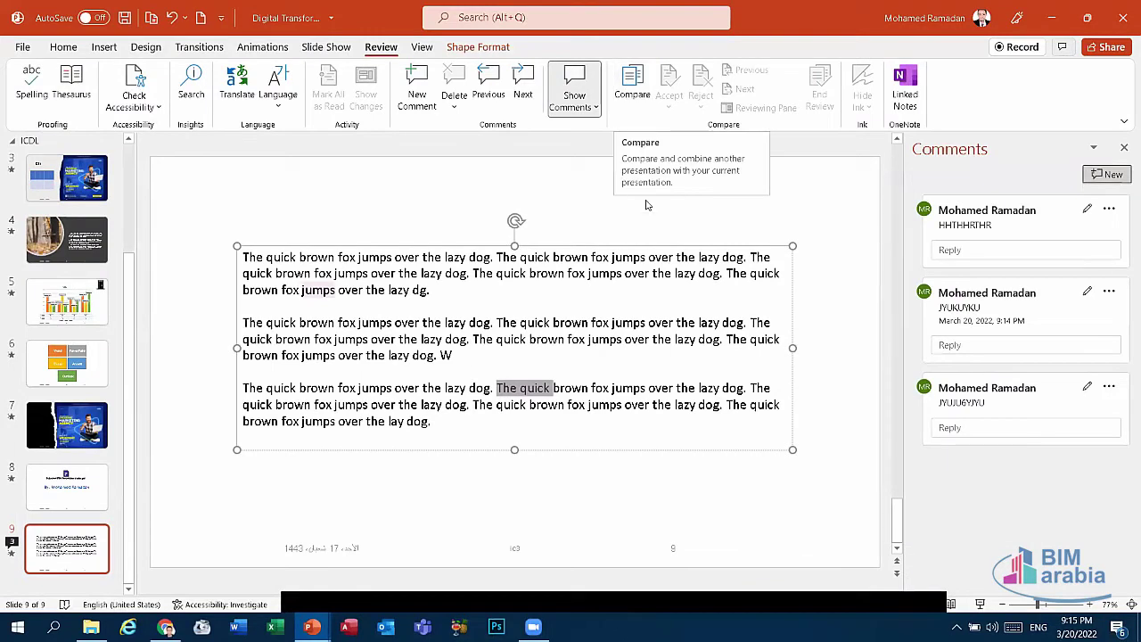
left_click(571, 276)
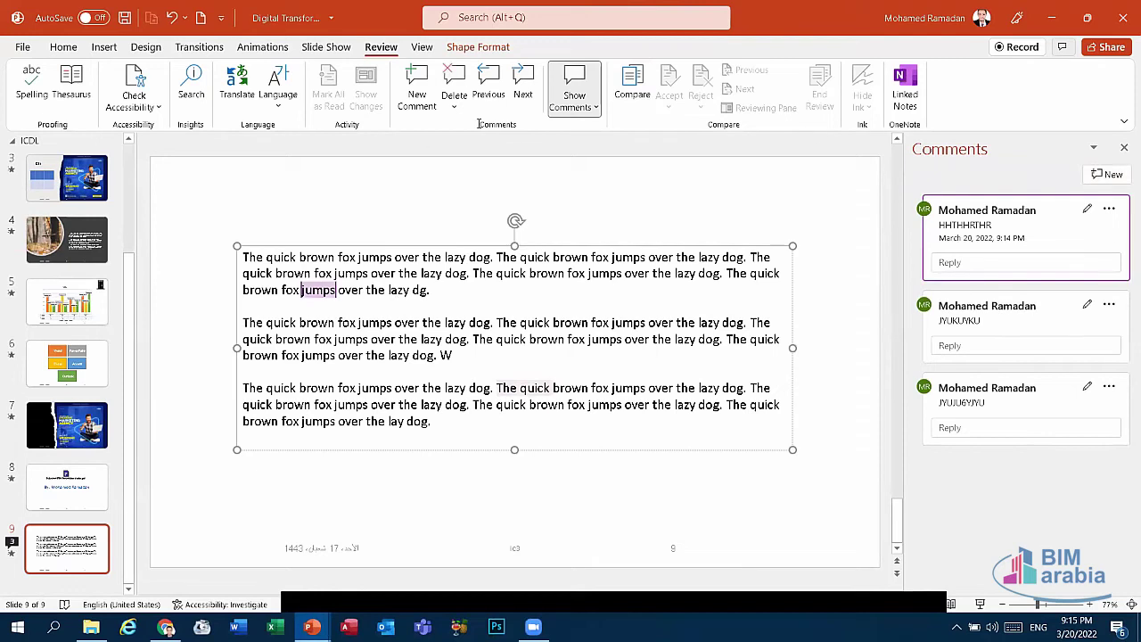
Step: Delete all comments on slide 9 and close the Comments pane
left_click(454, 109)
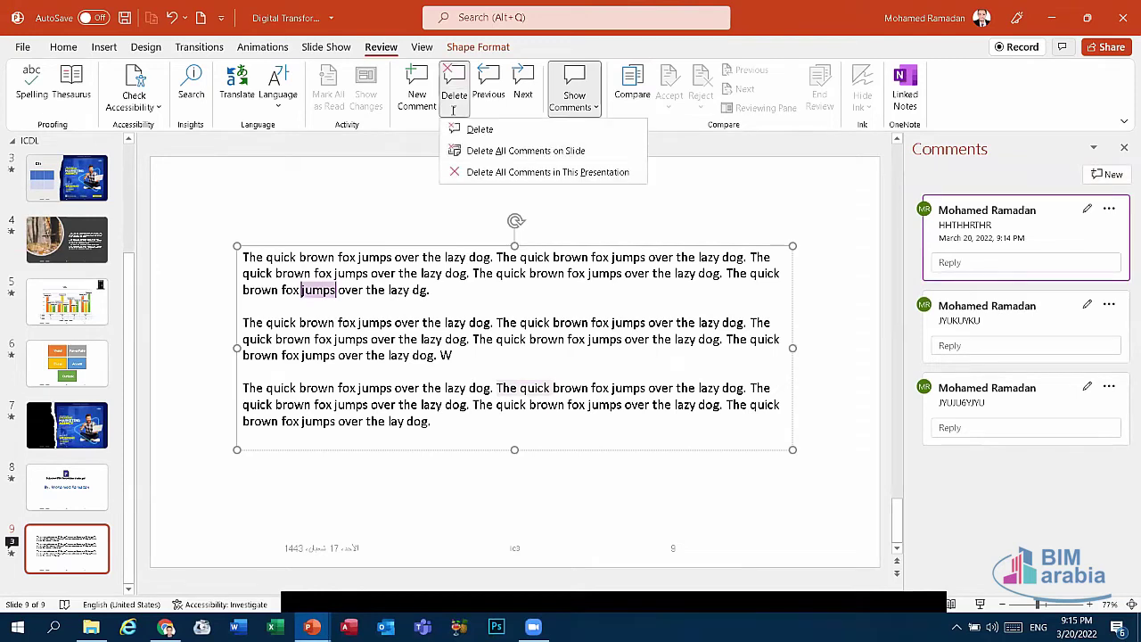
left_click(481, 150)
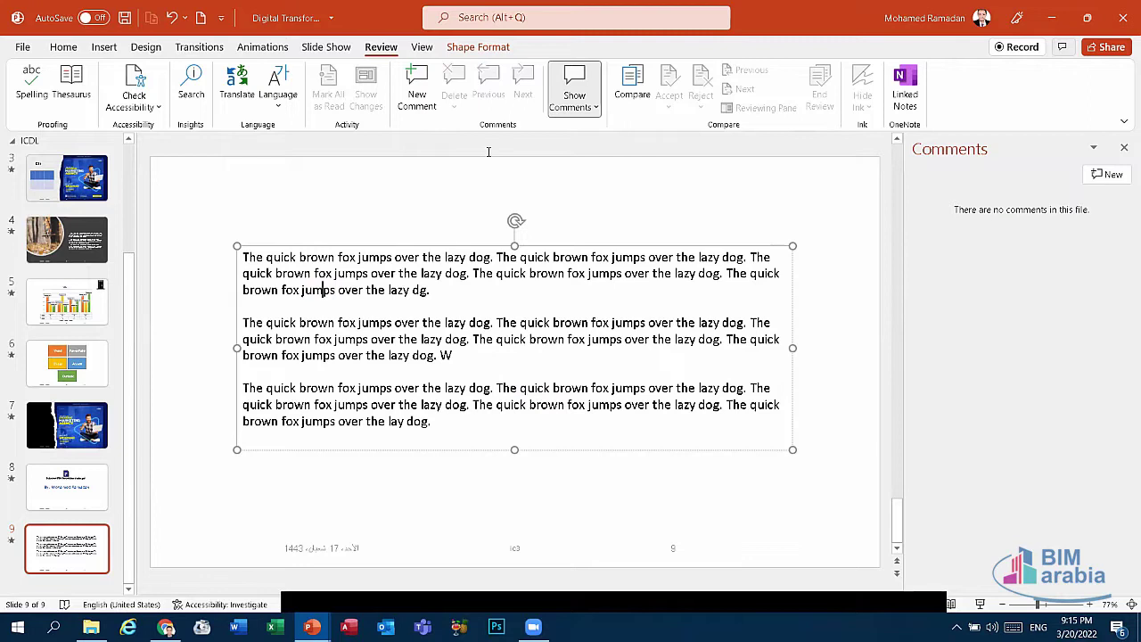
left_click(1123, 147)
Step: Delete slide 9, leaving an eight-slide deck
left_click(598, 214)
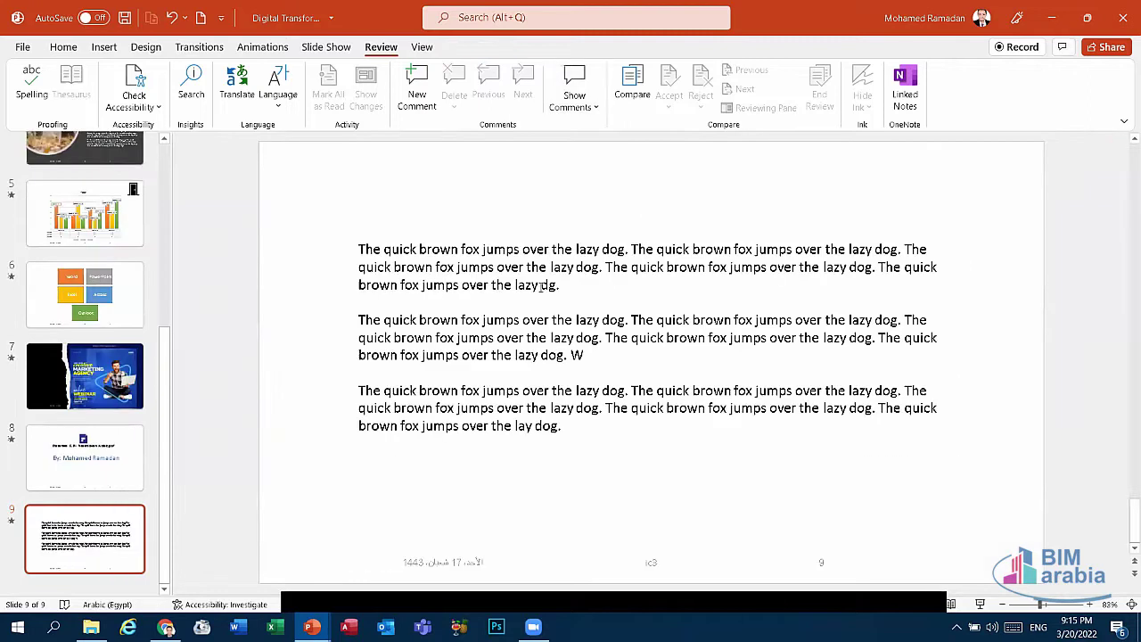
left_click(359, 303)
right_click(108, 520)
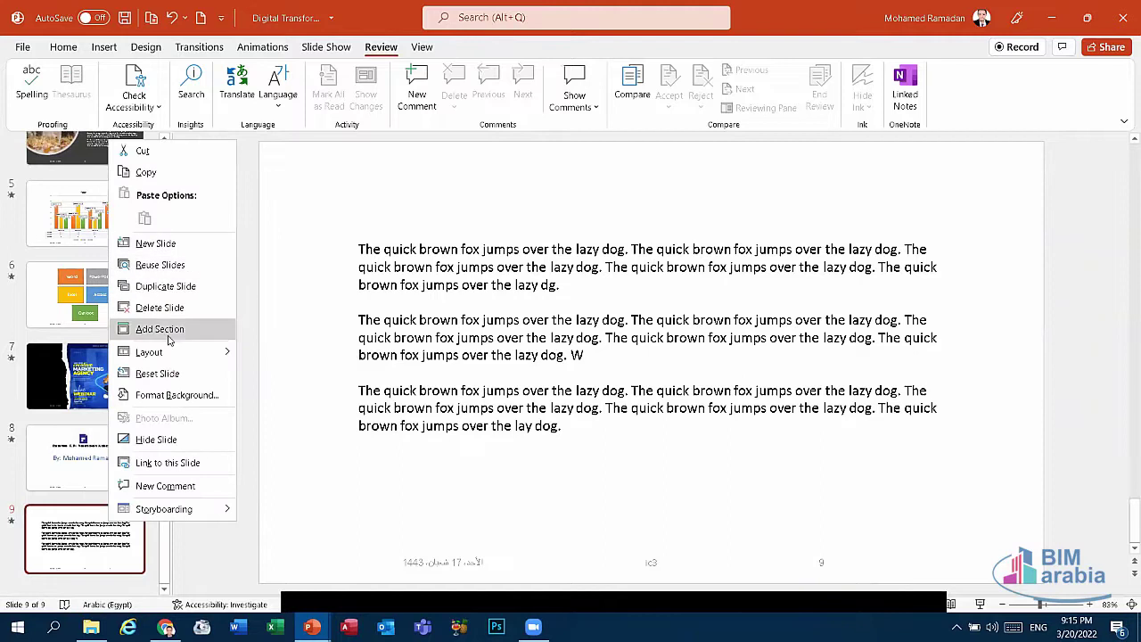
left_click(162, 307)
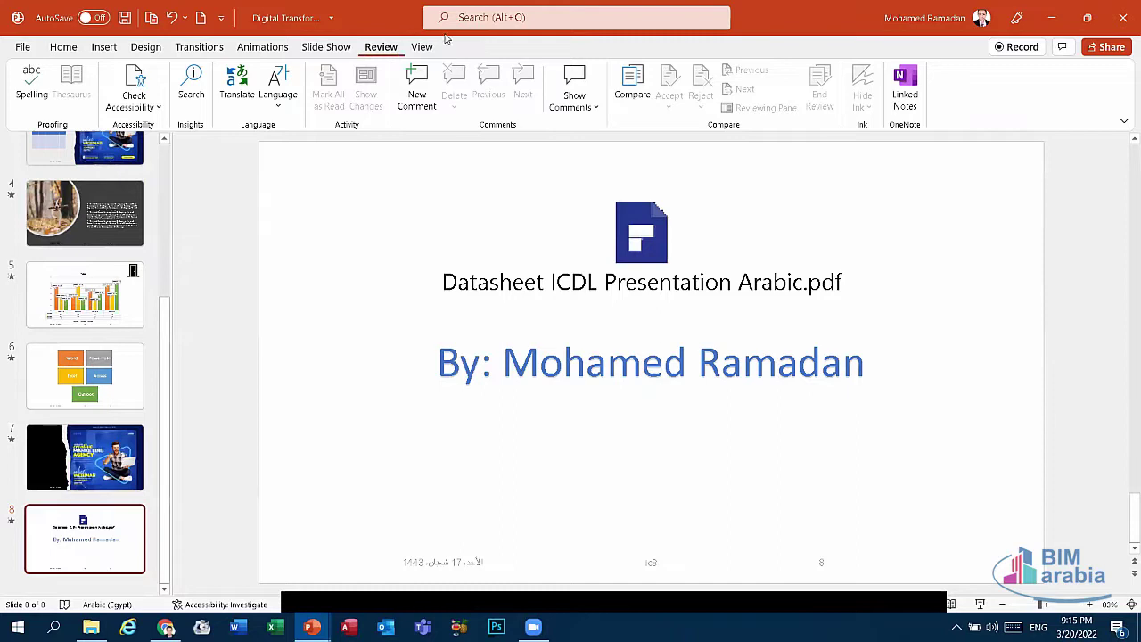
Step: Switch the deck to Outline view, then to Slide Sorter view
left_click(422, 50)
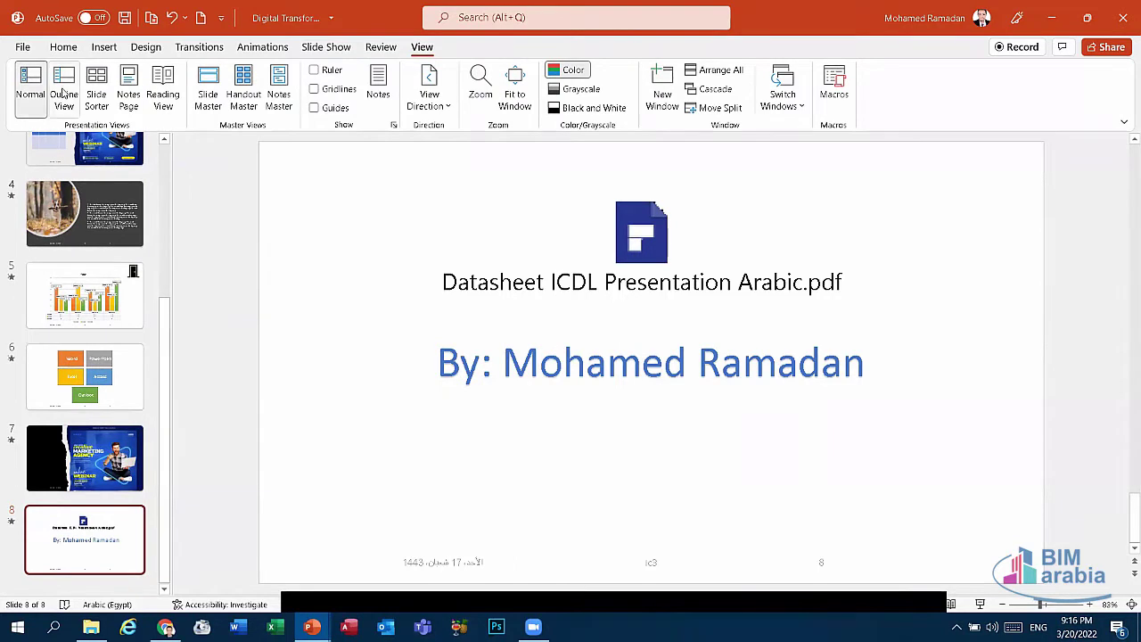
left_click(74, 98)
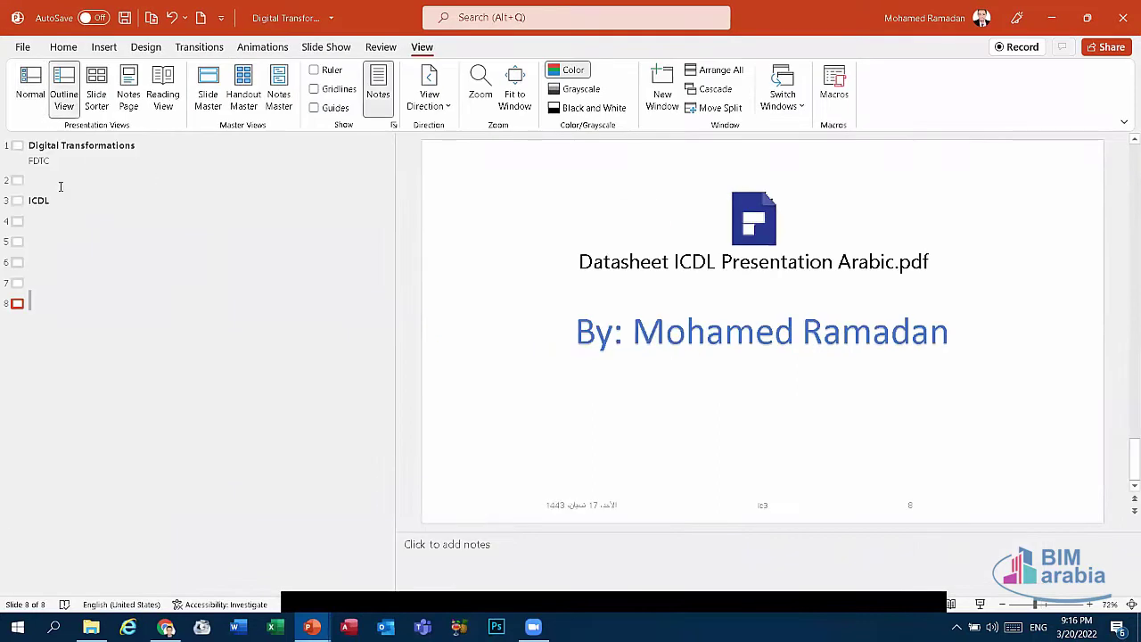
left_click(96, 89)
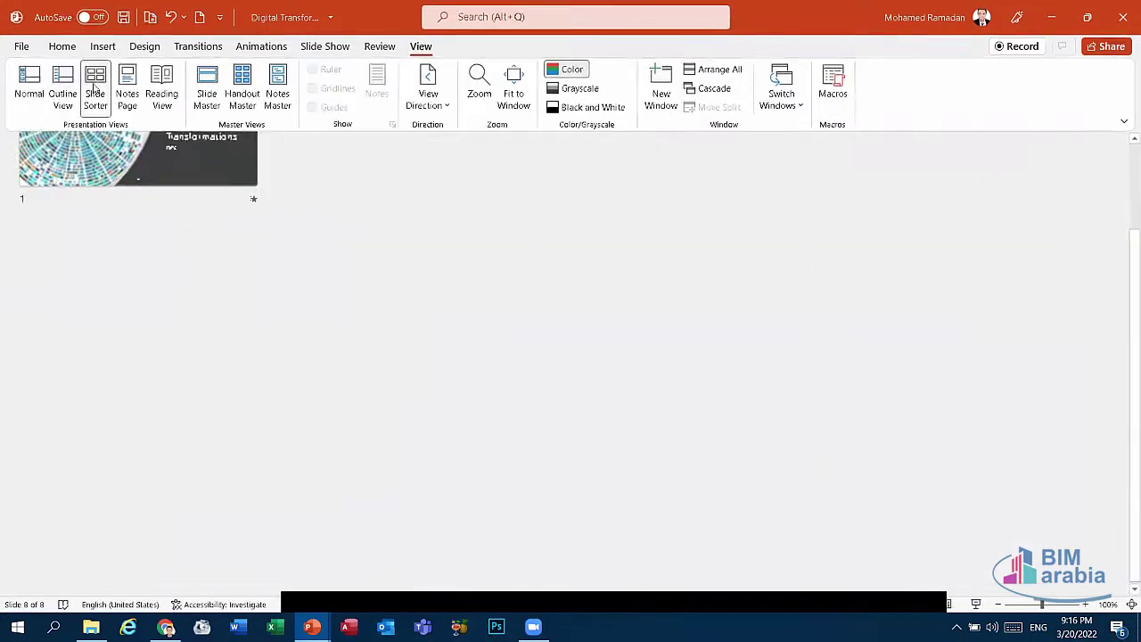
scroll(159, 311, "up", 2)
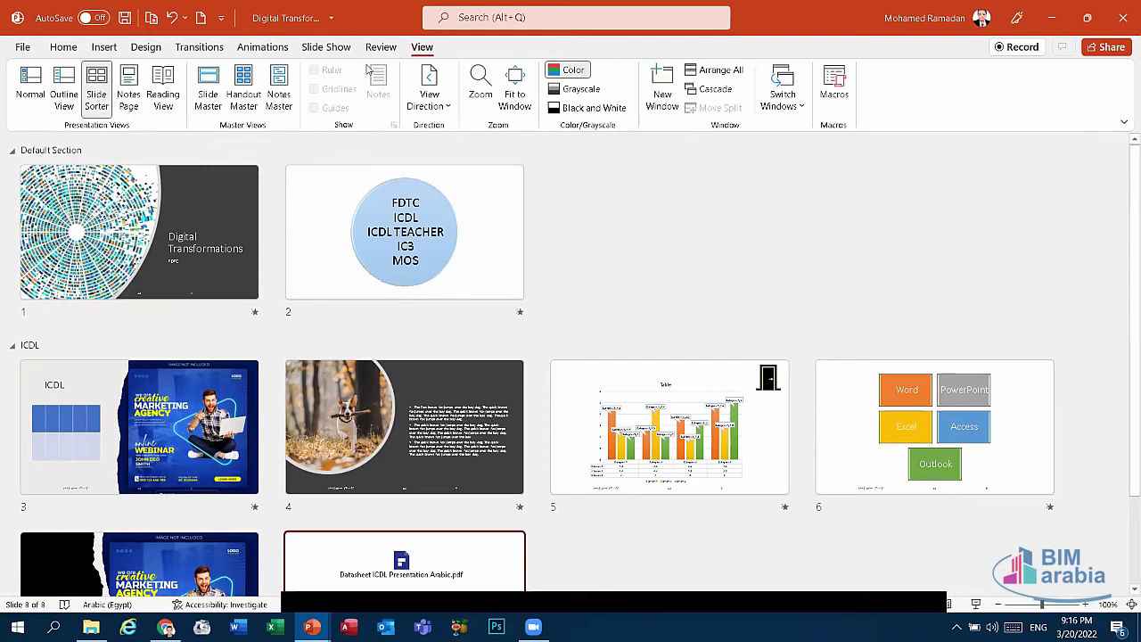
Step: Show slide 8 as a Notes Page, click into its notes, then start Reading View
left_click(129, 94)
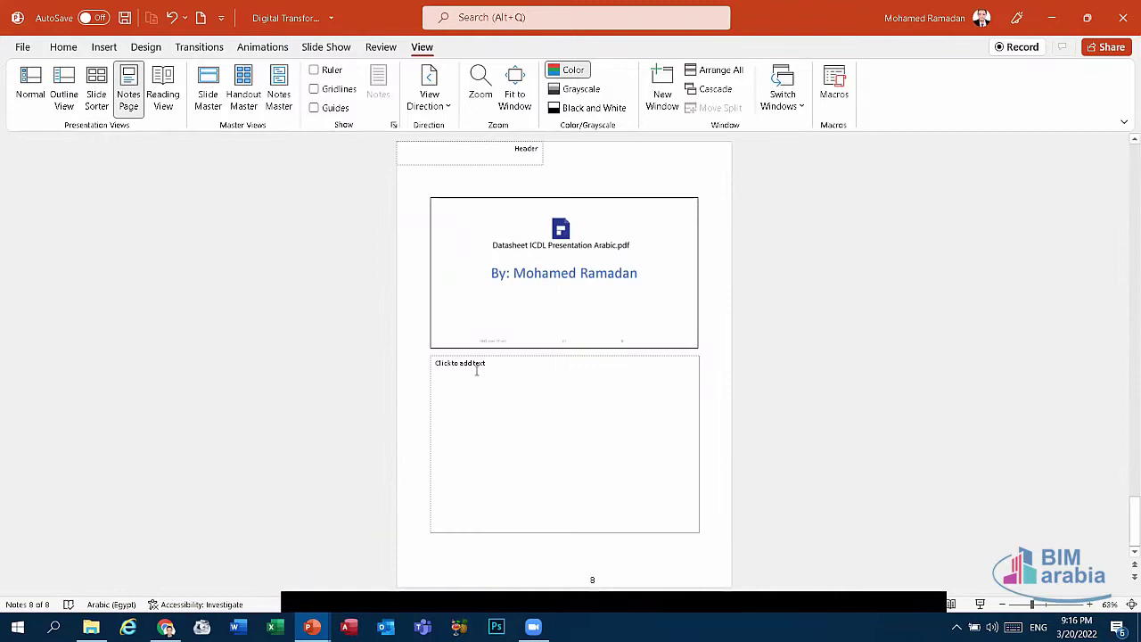
left_click(477, 371)
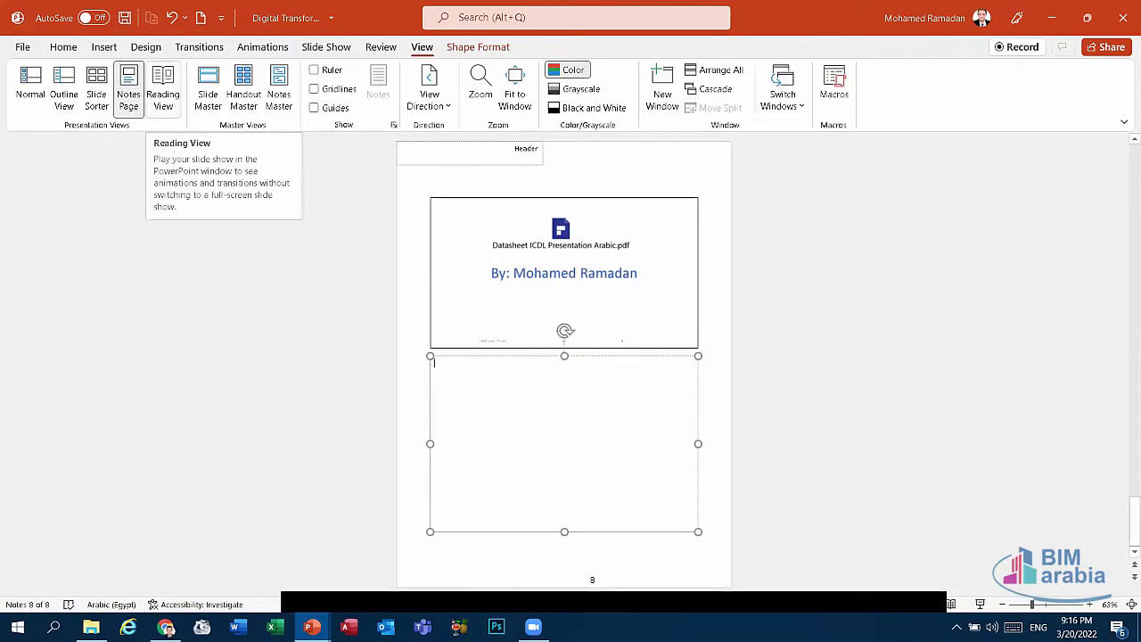
left_click(182, 96)
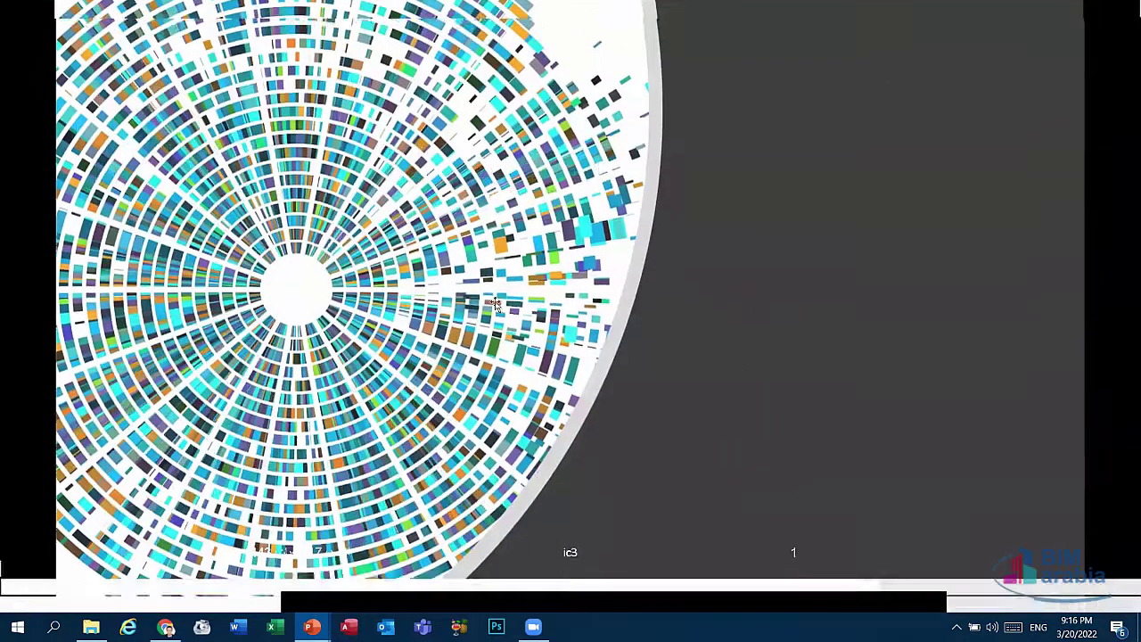
Step: Exit Reading View back to Normal editing of slide 8 with Esc
key("Escape")
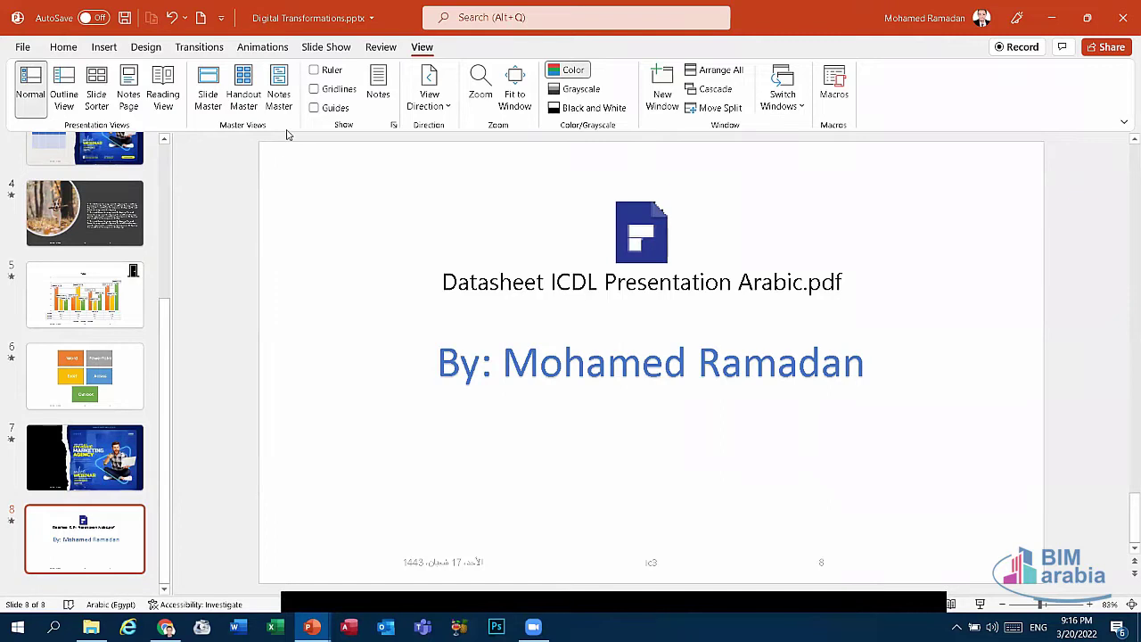
Step: Open Slide Master view and replace the master title text with the author's name
left_click(210, 98)
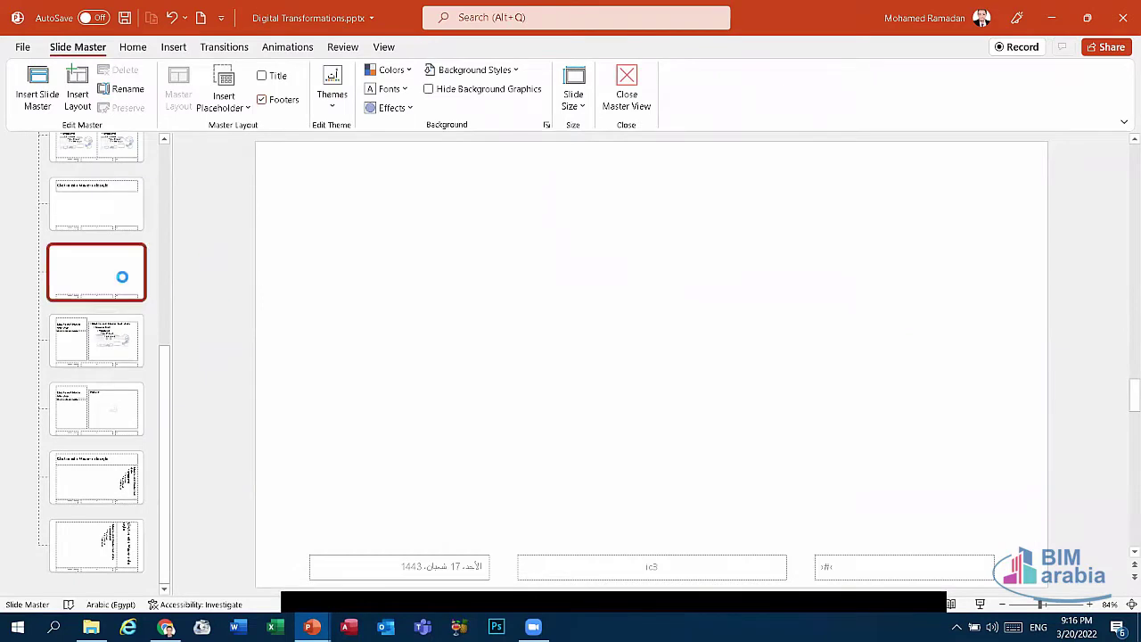
scroll(110, 245, "up", 1)
scroll(110, 246, "up", 2)
scroll(107, 232, "up", 2)
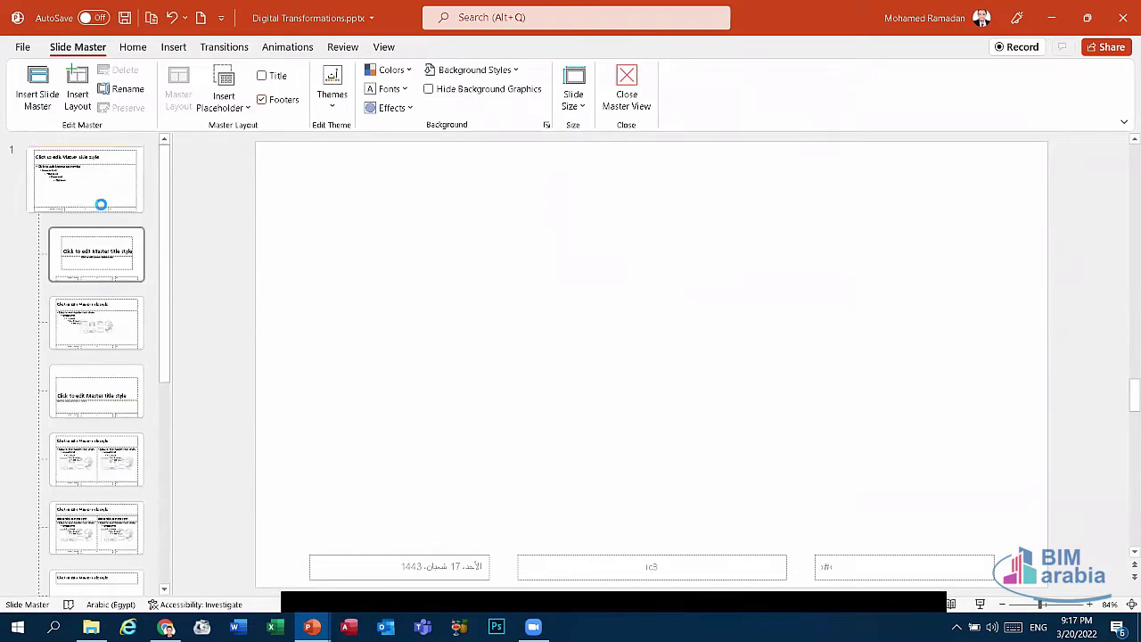
left_click(102, 204)
left_click(449, 207)
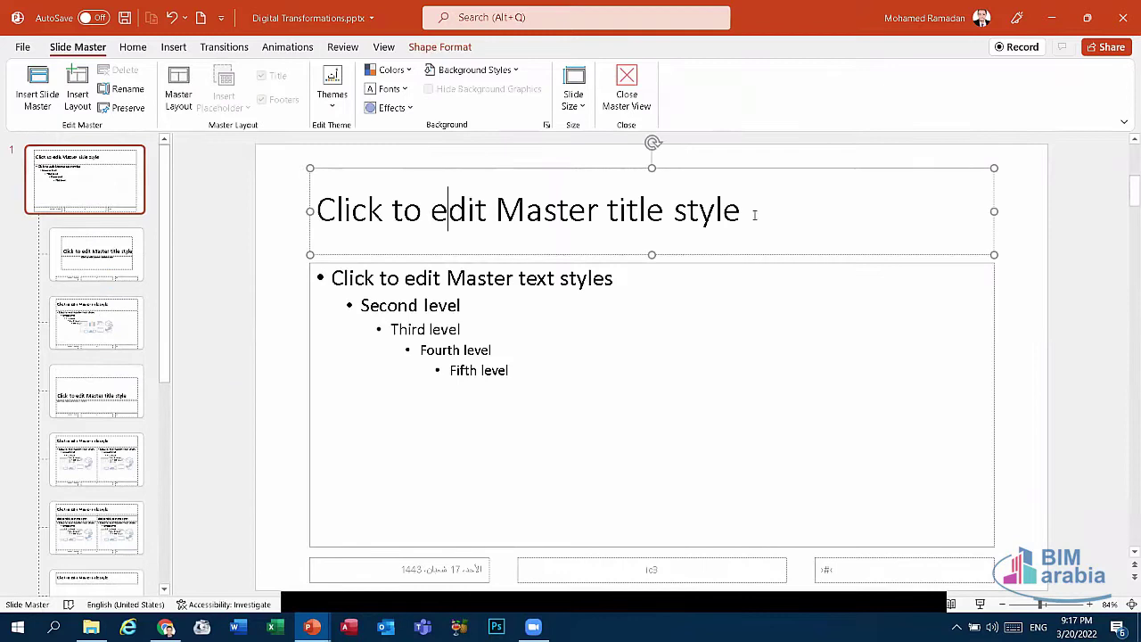
left_click_drag(754, 213, 287, 217)
type("M")
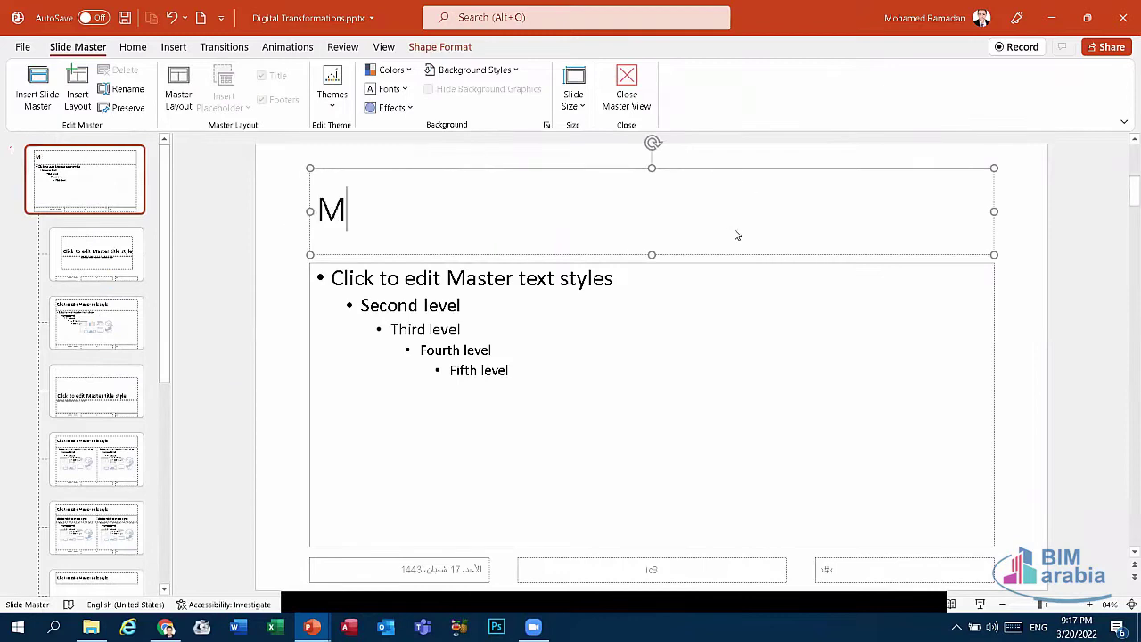
type("ohamed ")
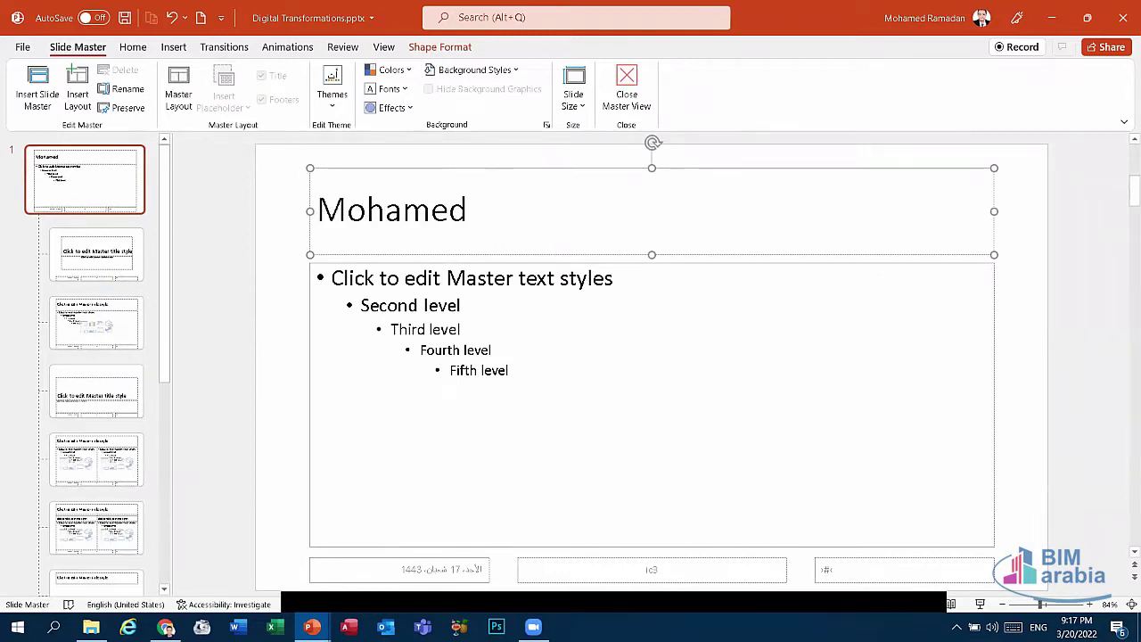
type("Ra")
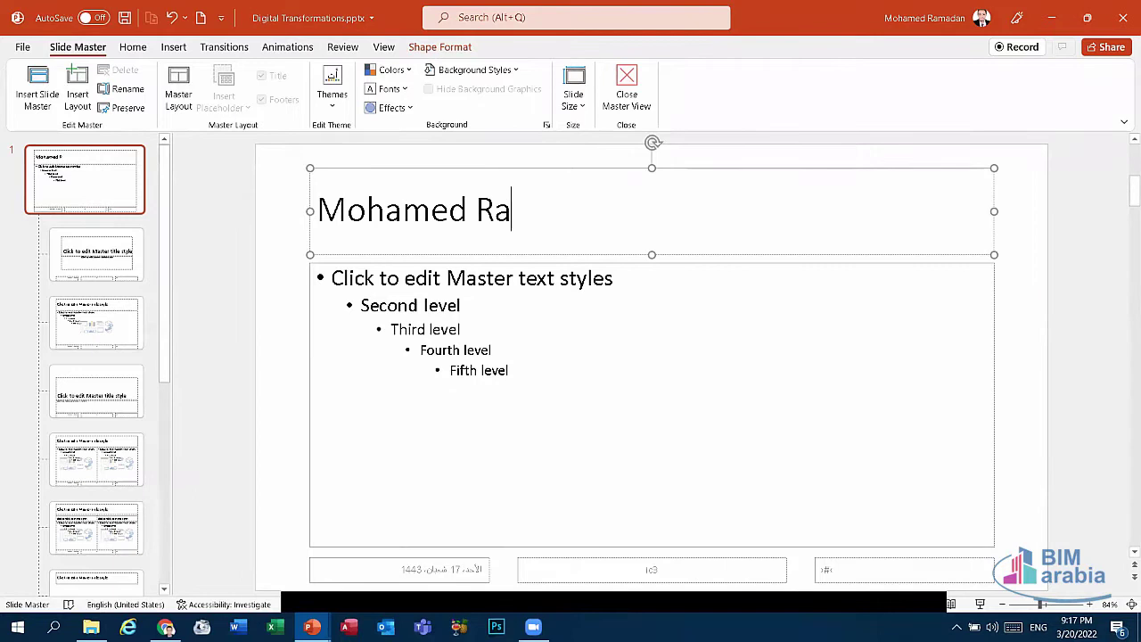
type("madan")
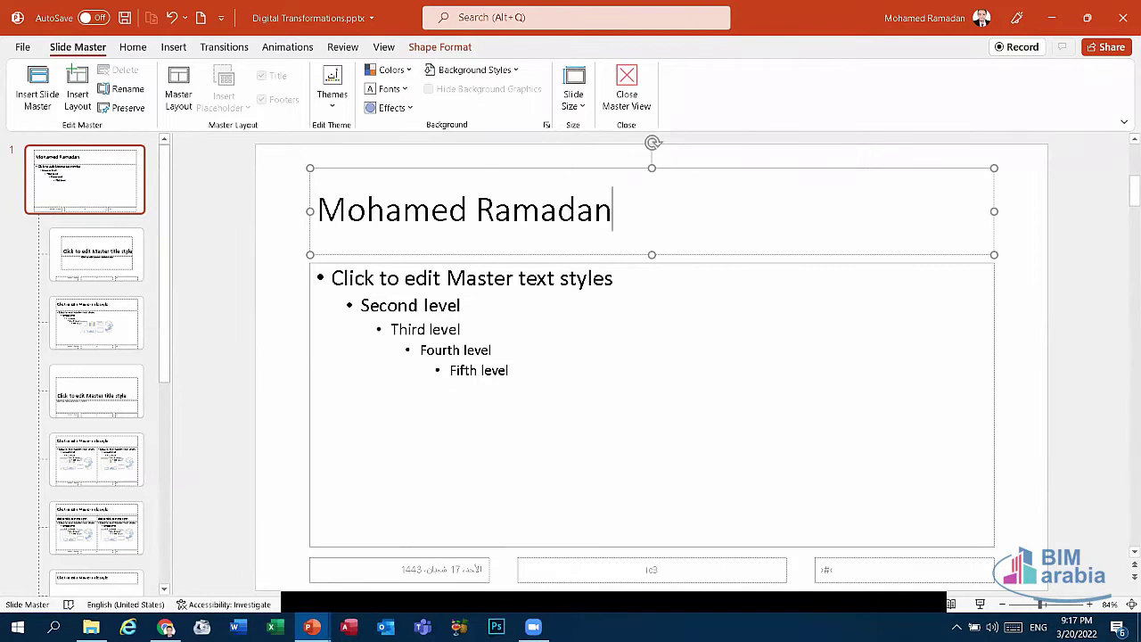
Step: Replace the Title Slide layout's title with the author's name, fixing a typo
left_click(96, 254)
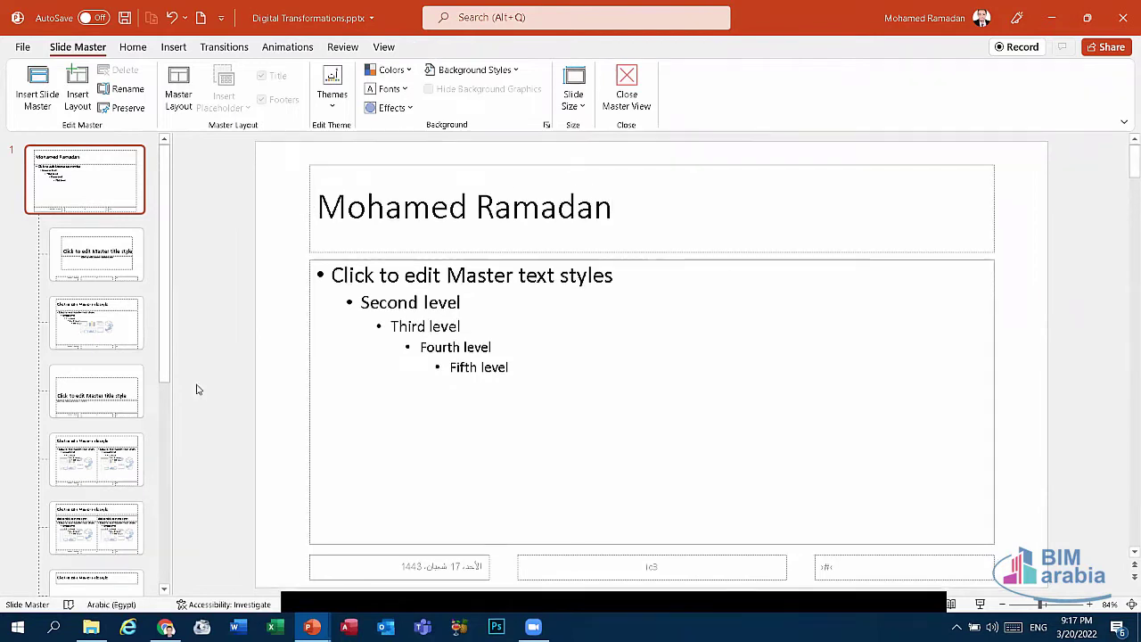
left_click(138, 343)
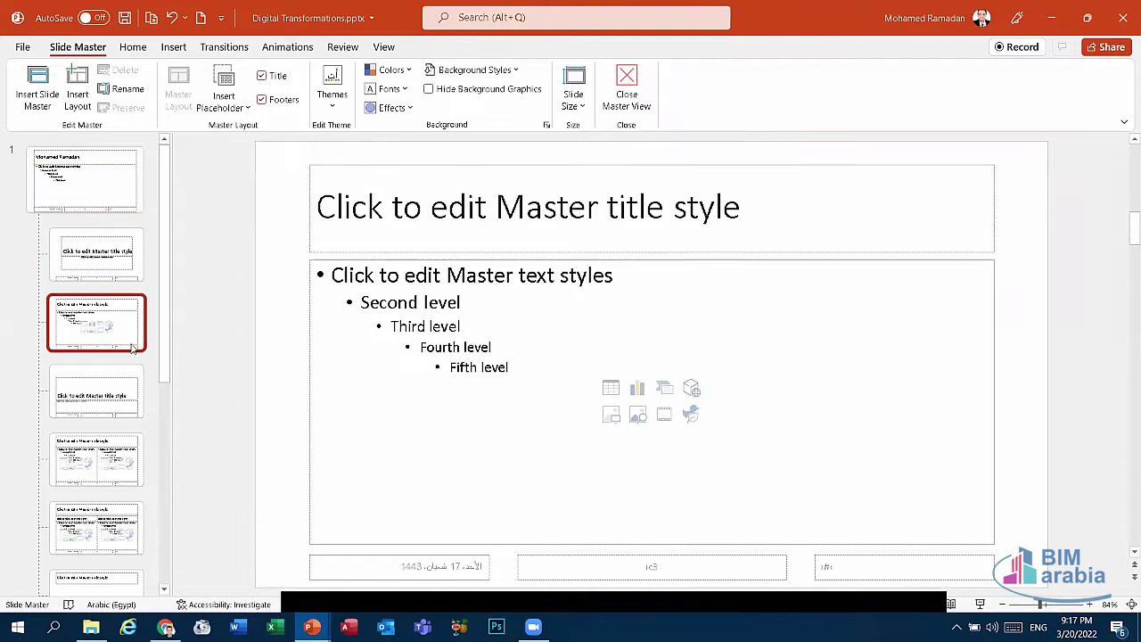
left_click(82, 251)
left_click(85, 198)
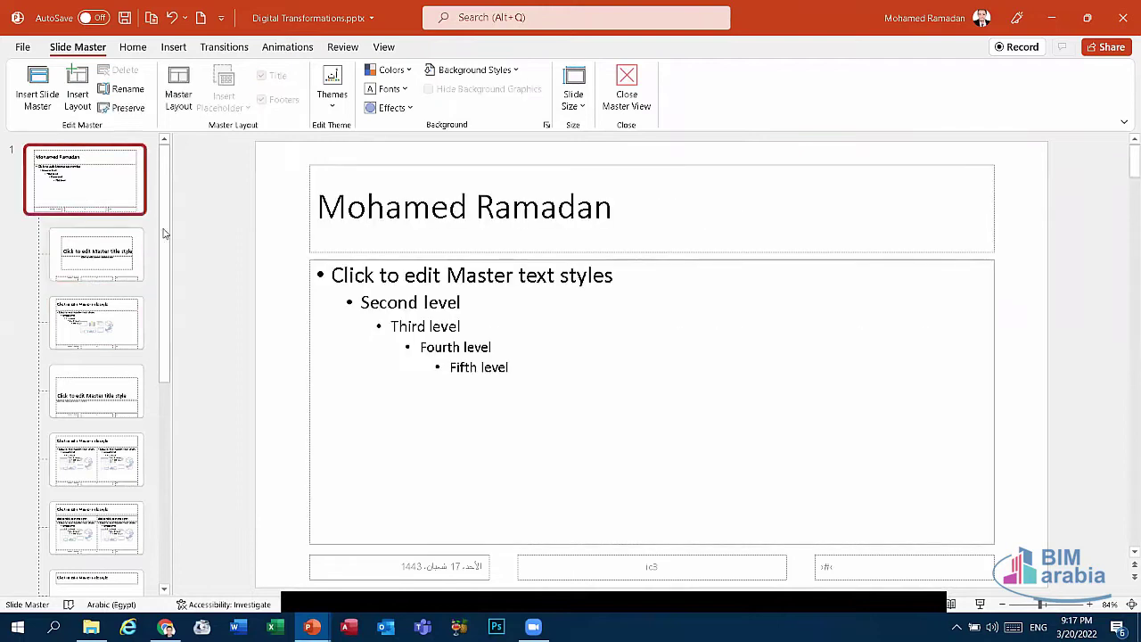
left_click(86, 262)
left_click(480, 339)
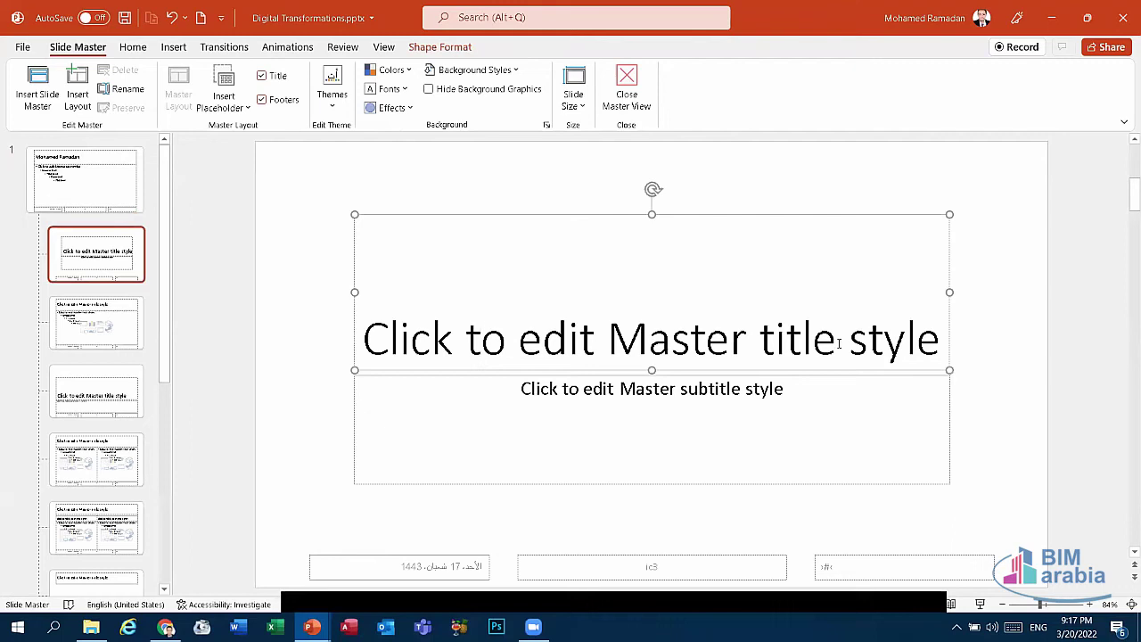
left_click_drag(933, 340, 395, 359)
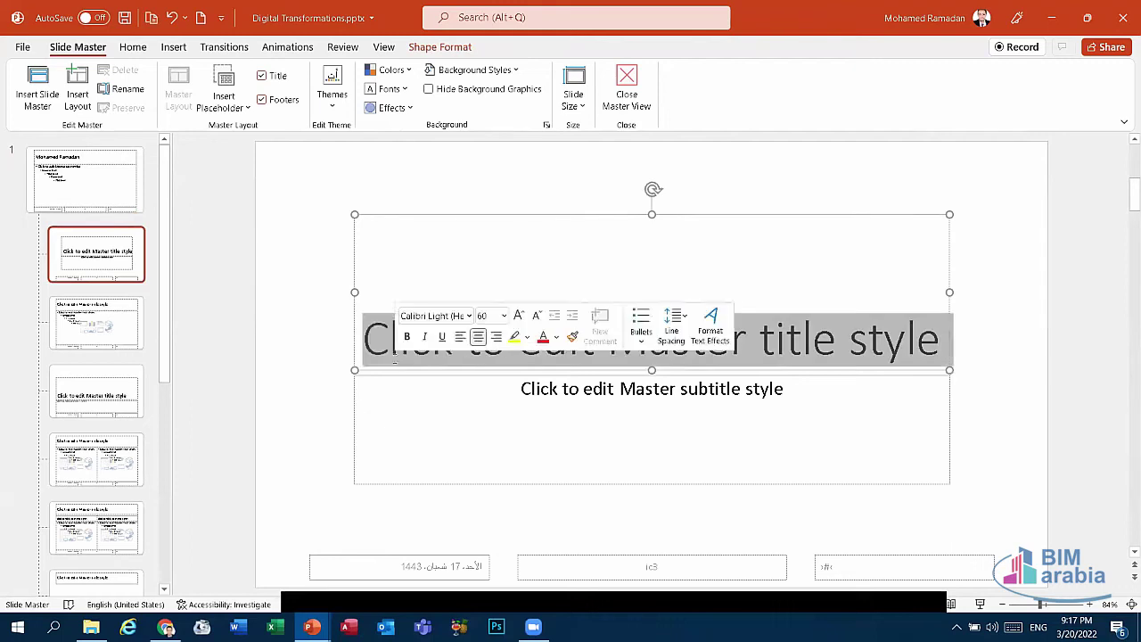
type("Moham")
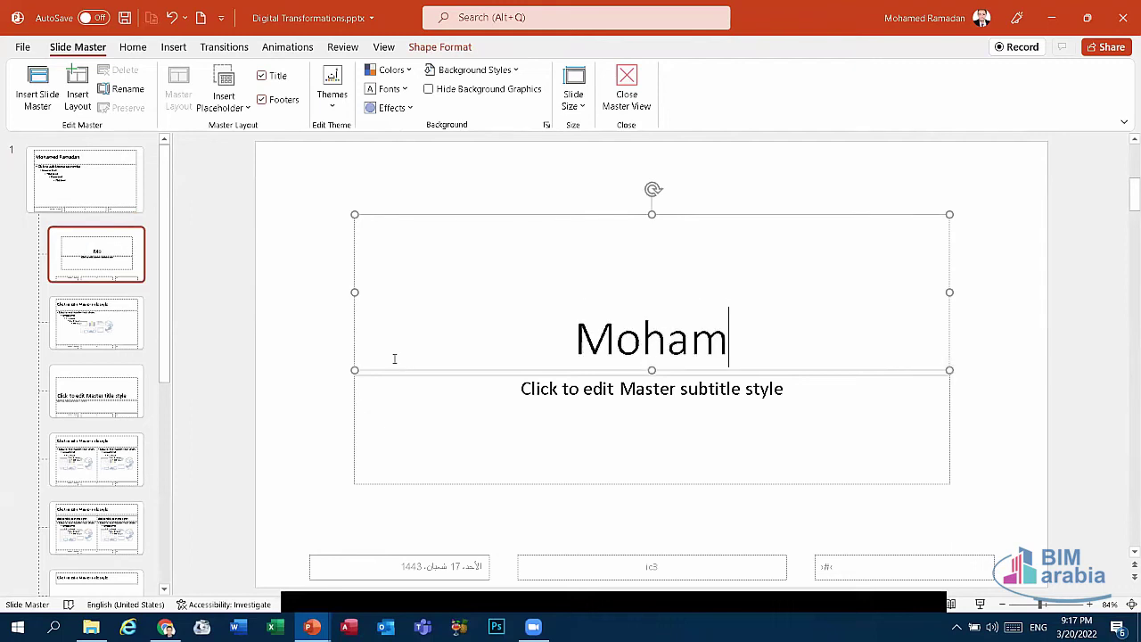
type("ed R a")
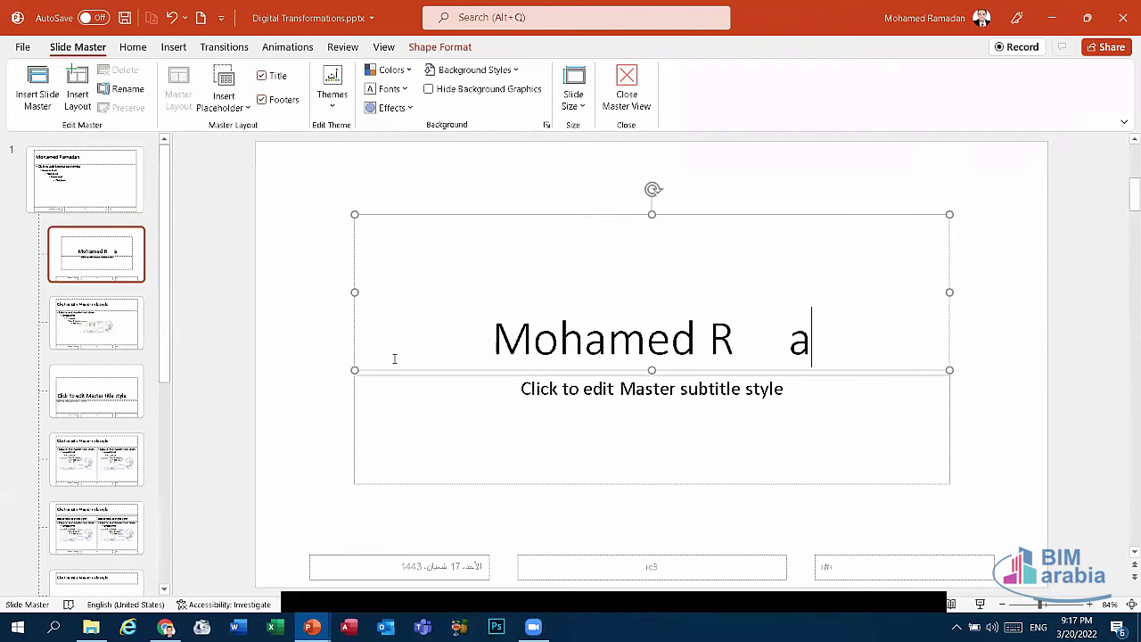
key("BackSpace")
key("BackSpace")
type("amadan")
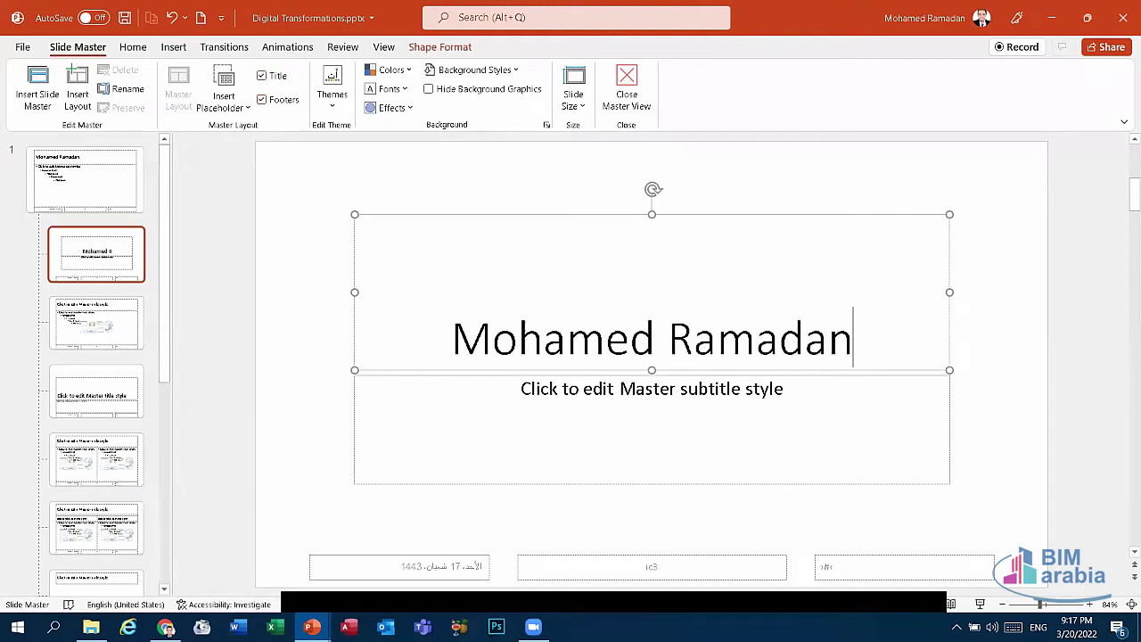
Step: Step through the layouts, return to the top master, and close Master View
left_click(126, 343)
key("Down")
key("Down")
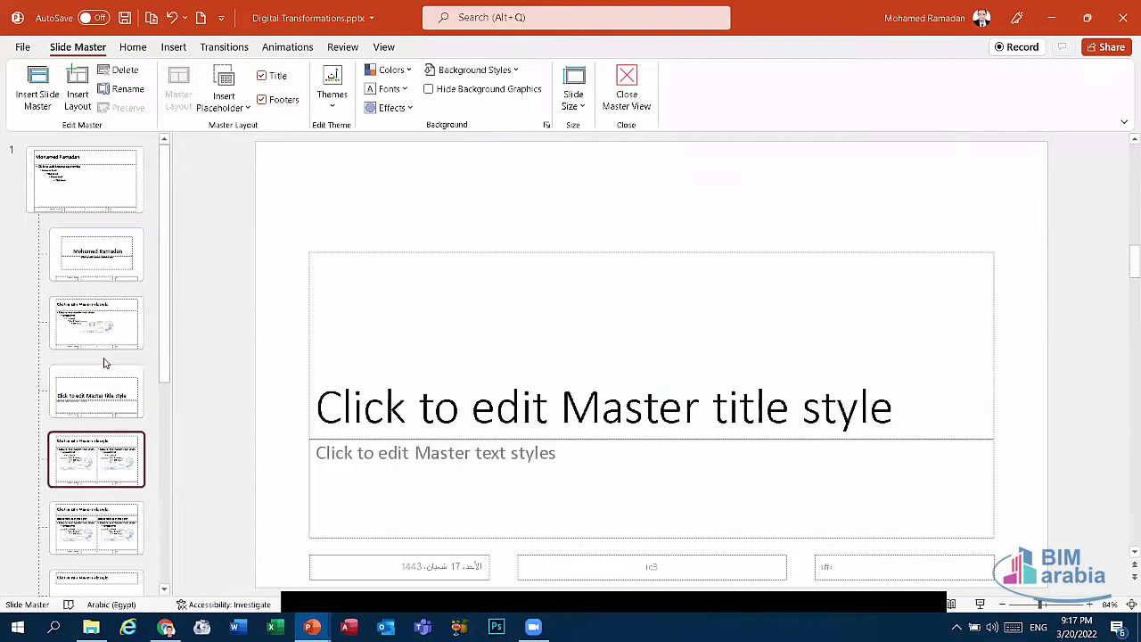
key("Down")
key("Down")
key("Down")
key("Down")
key("Down")
key("Down")
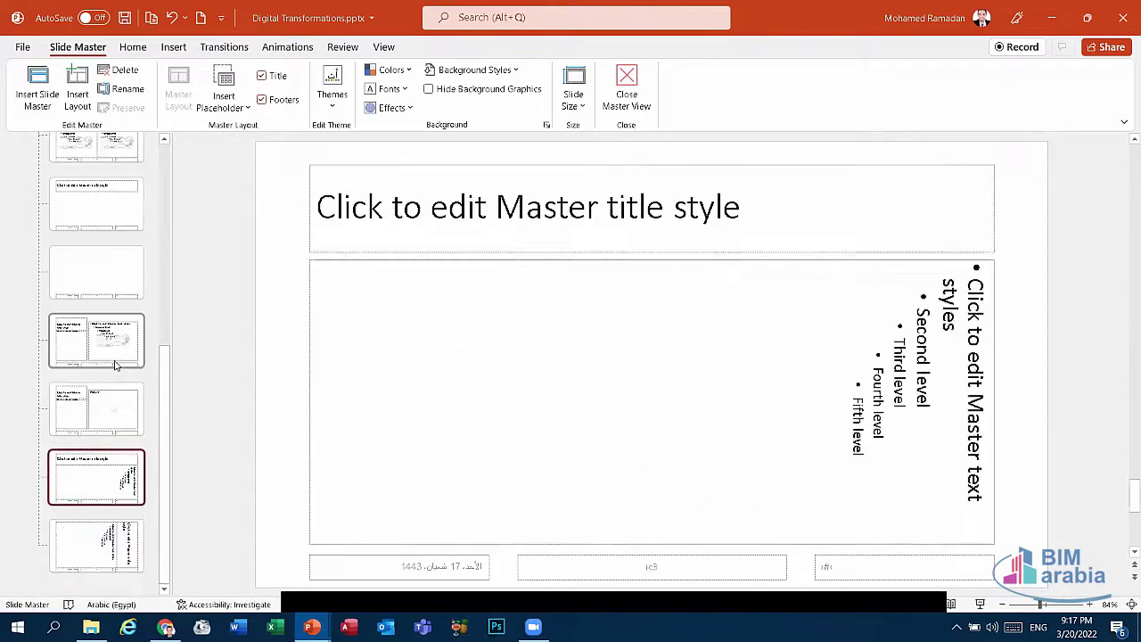
key("Down")
key("Up")
key("Up")
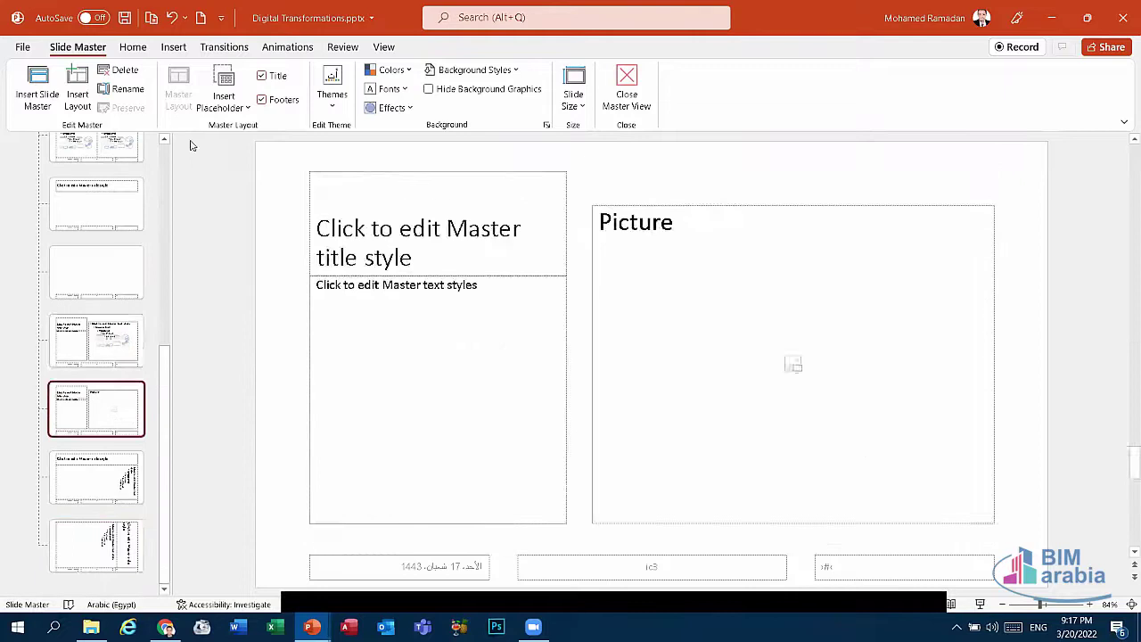
key("Home")
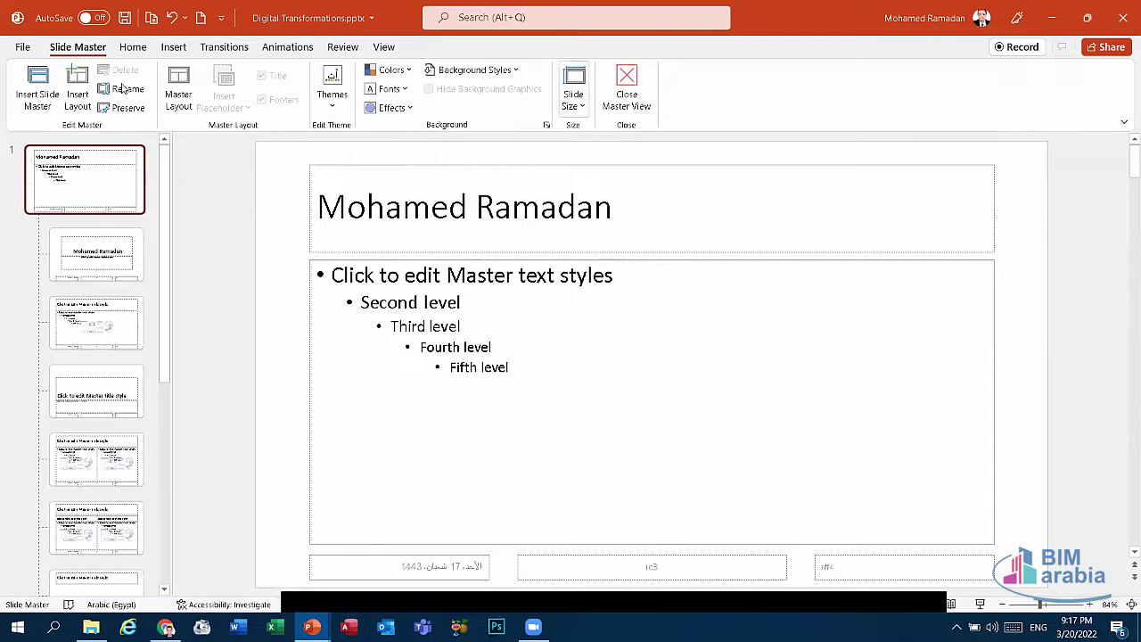
left_click(626, 89)
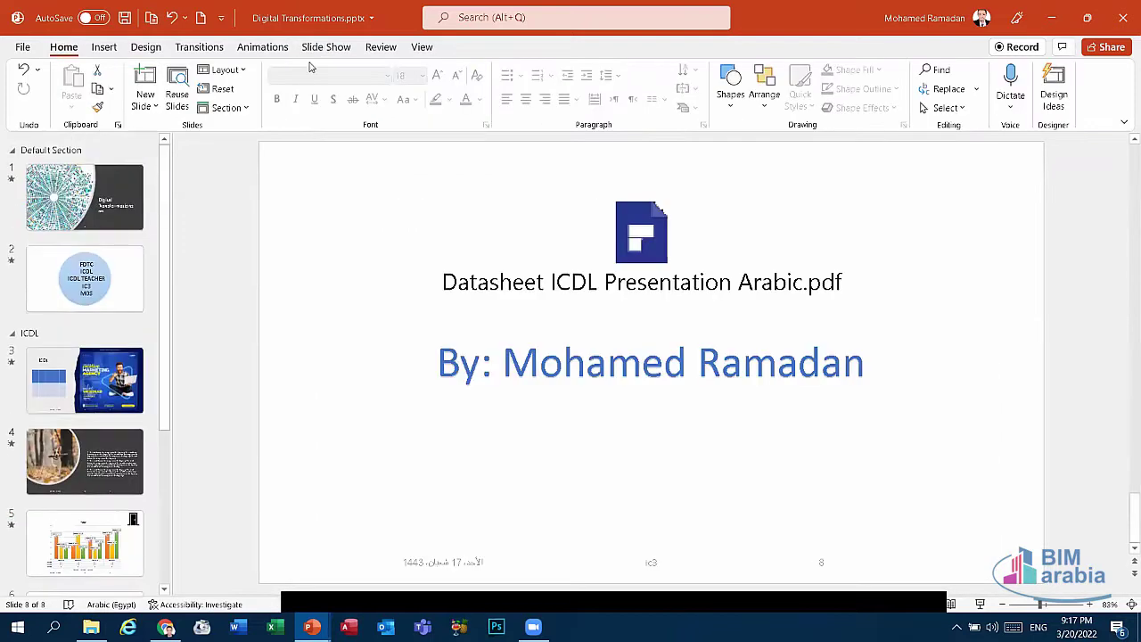
Step: Show gridlines on slide 8 and turn the guides on, then off
left_click(423, 47)
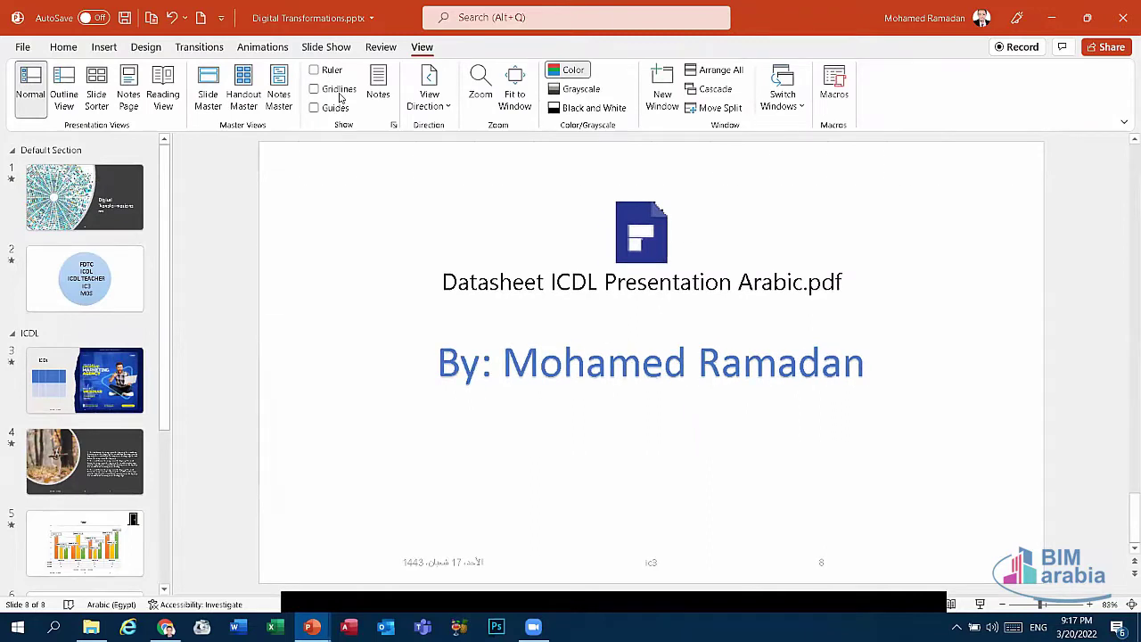
left_click(340, 94)
left_click(333, 108)
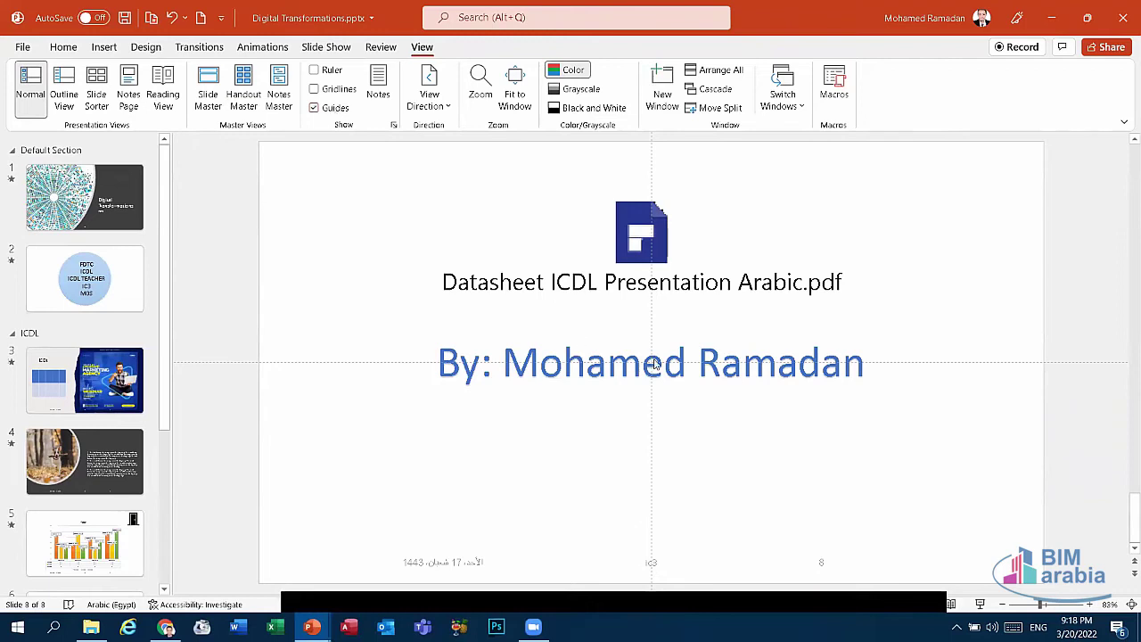
left_click(335, 108)
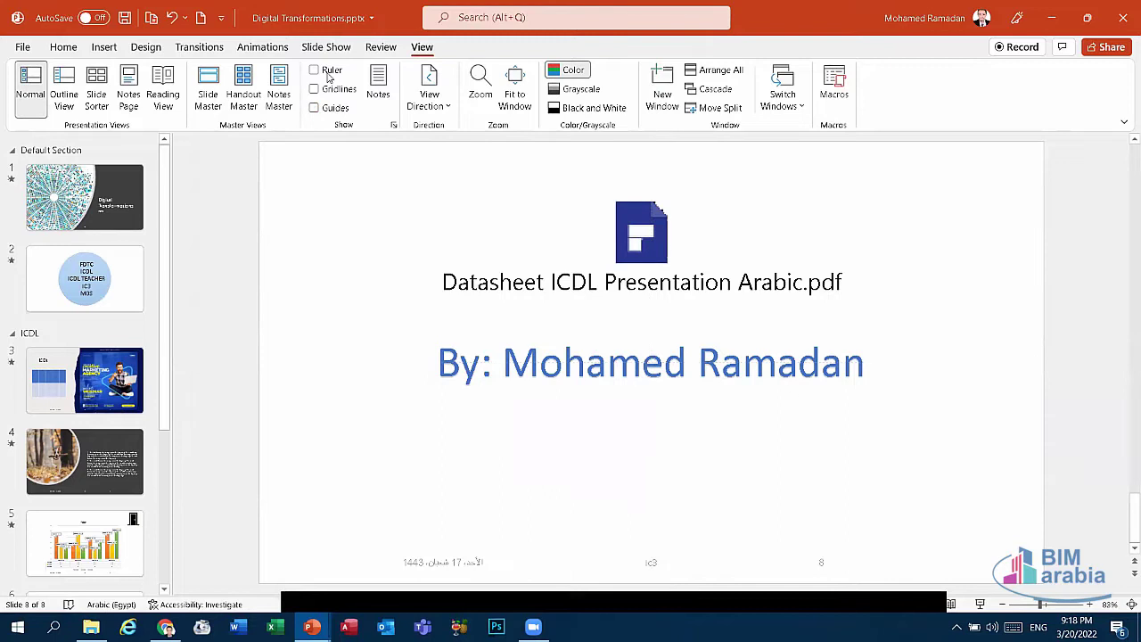
Step: Toggle the rulers on and off, then show the Notes pane and click into it
left_click(326, 70)
left_click(314, 70)
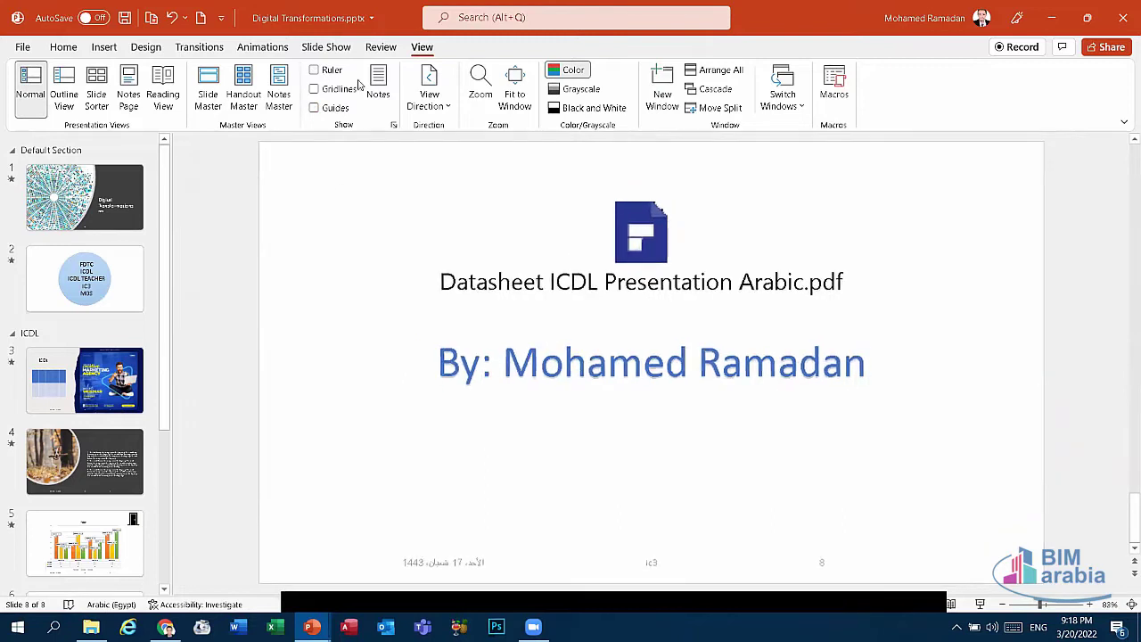
left_click(381, 85)
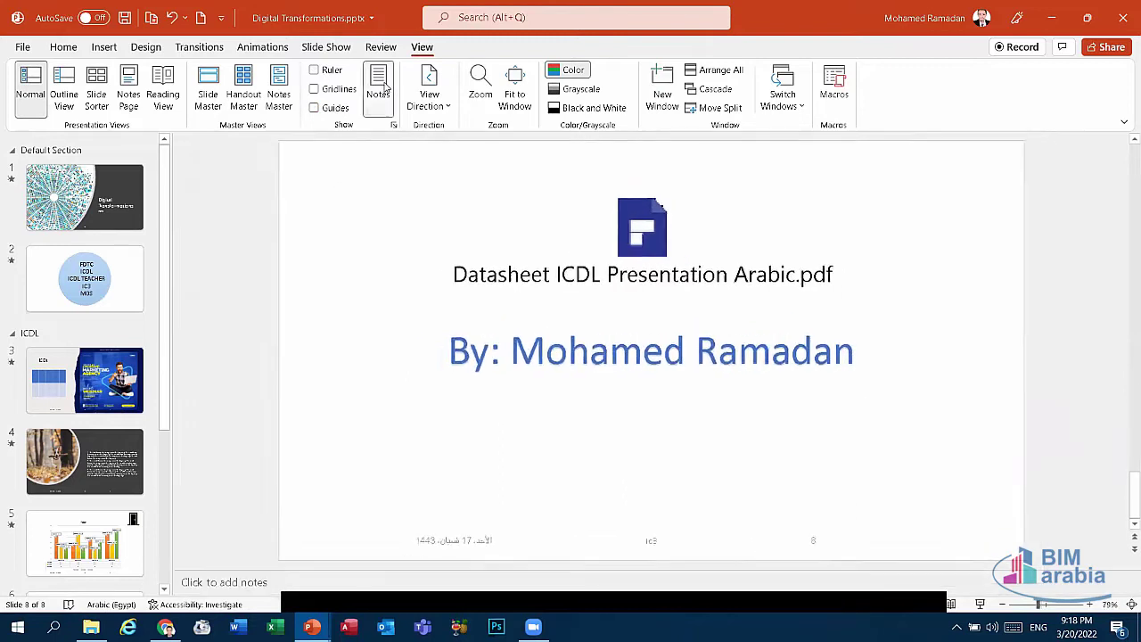
left_click(248, 583)
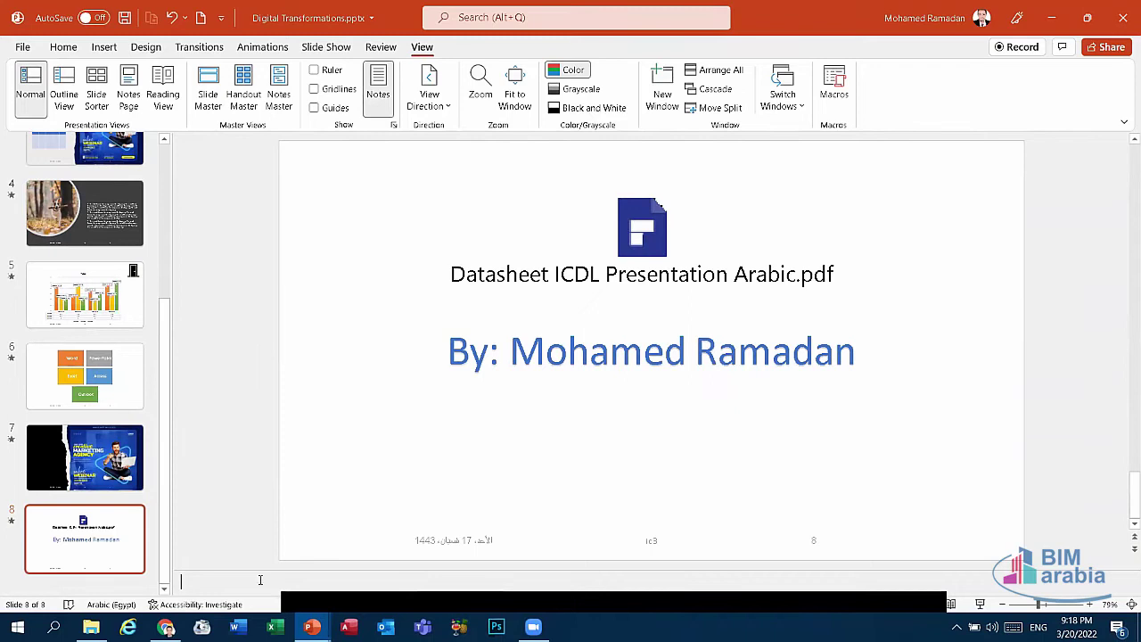
Step: Type the author's name into slide 8's notes, then toggle the Notes pane
type("mo")
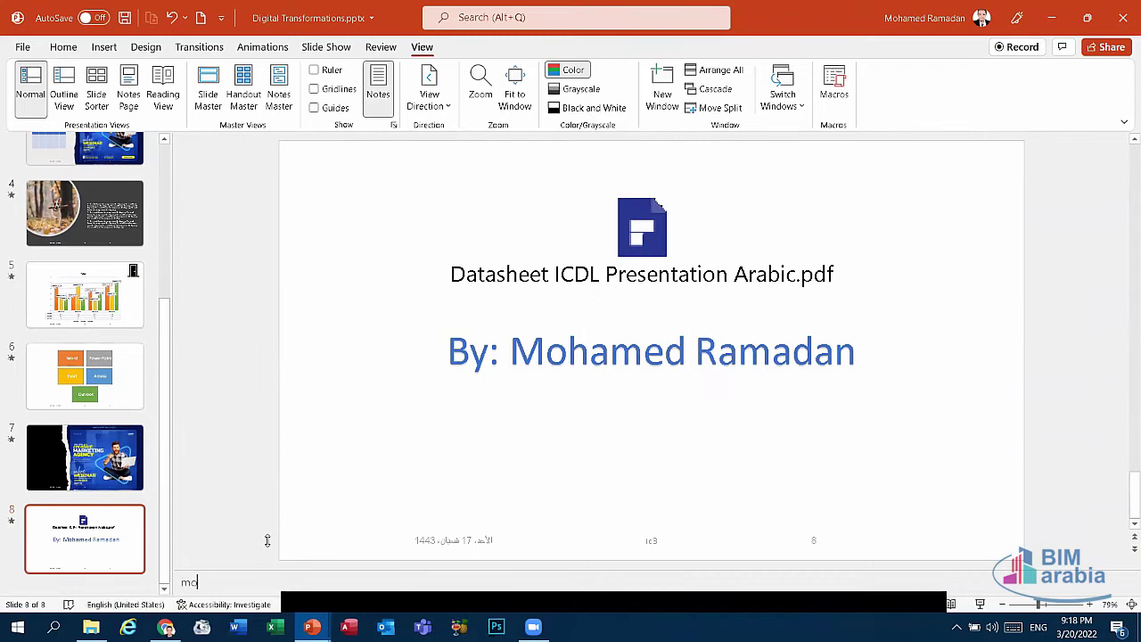
type("hamed  Ra")
type("madan")
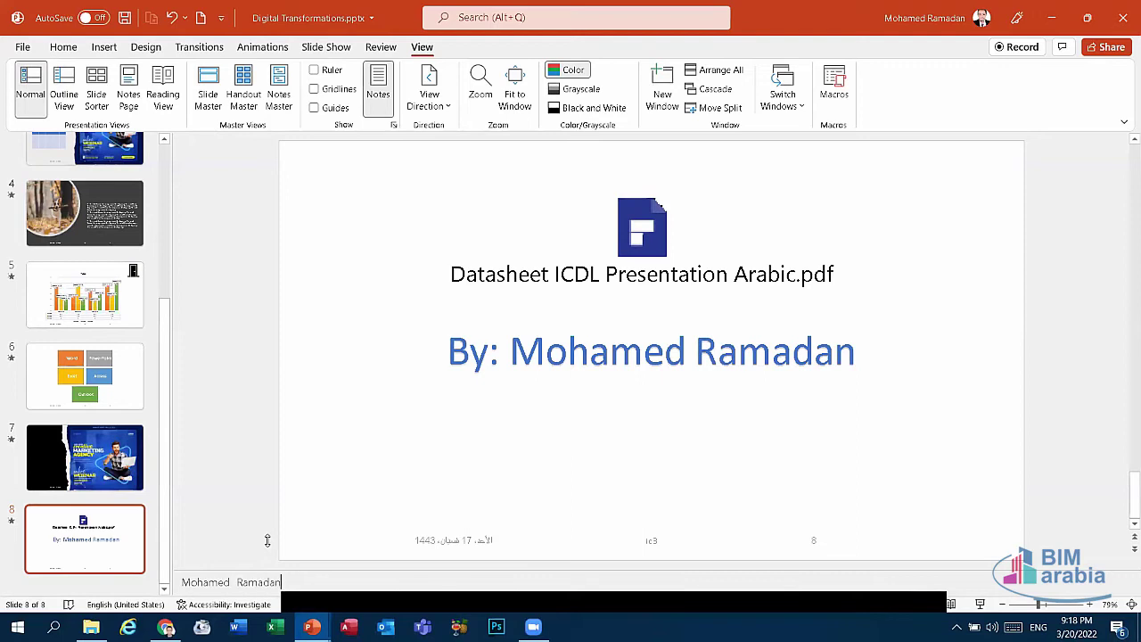
key("alt+shift")
left_click(382, 94)
left_click(382, 94)
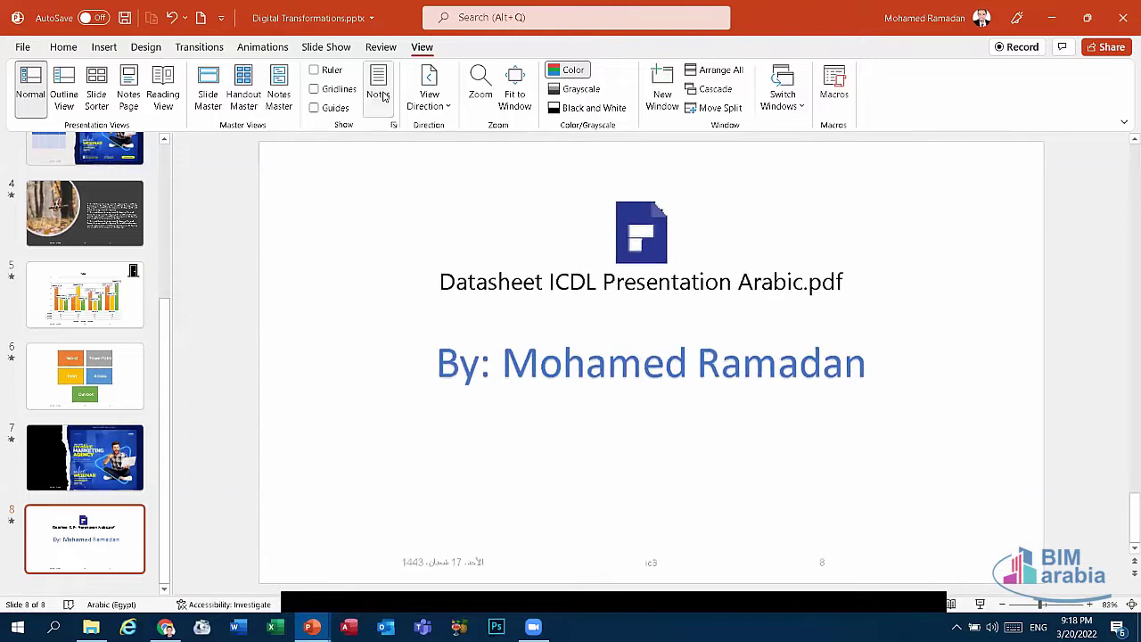
Step: Try Right-to-Left view direction, then restore the Left-to-Right layout
left_click(384, 96)
left_click(381, 95)
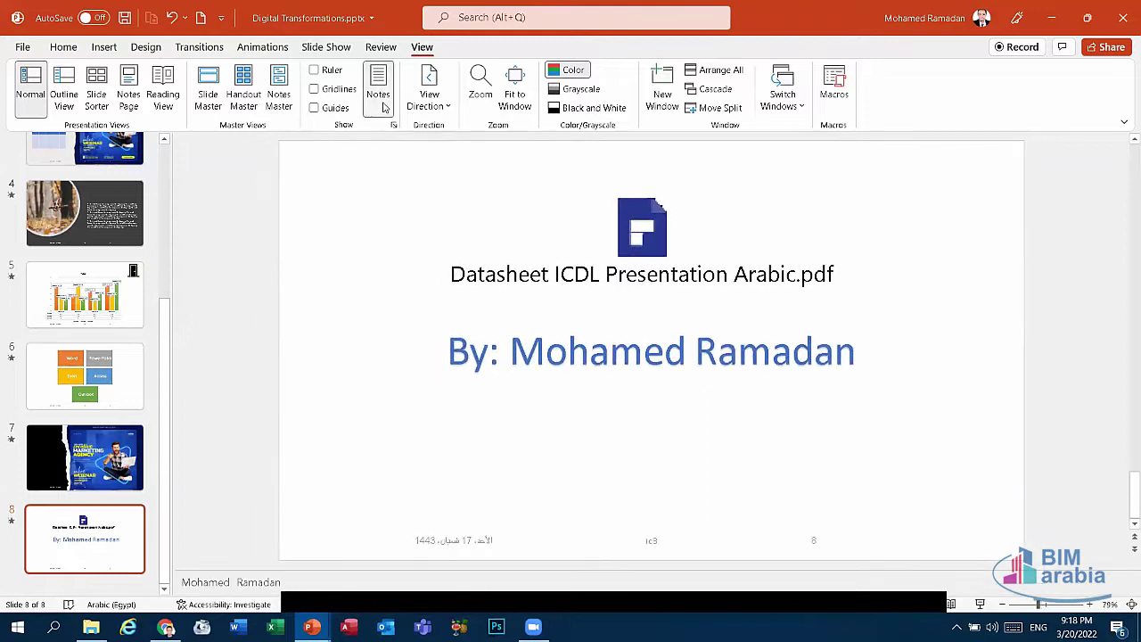
left_click(447, 105)
left_click(458, 151)
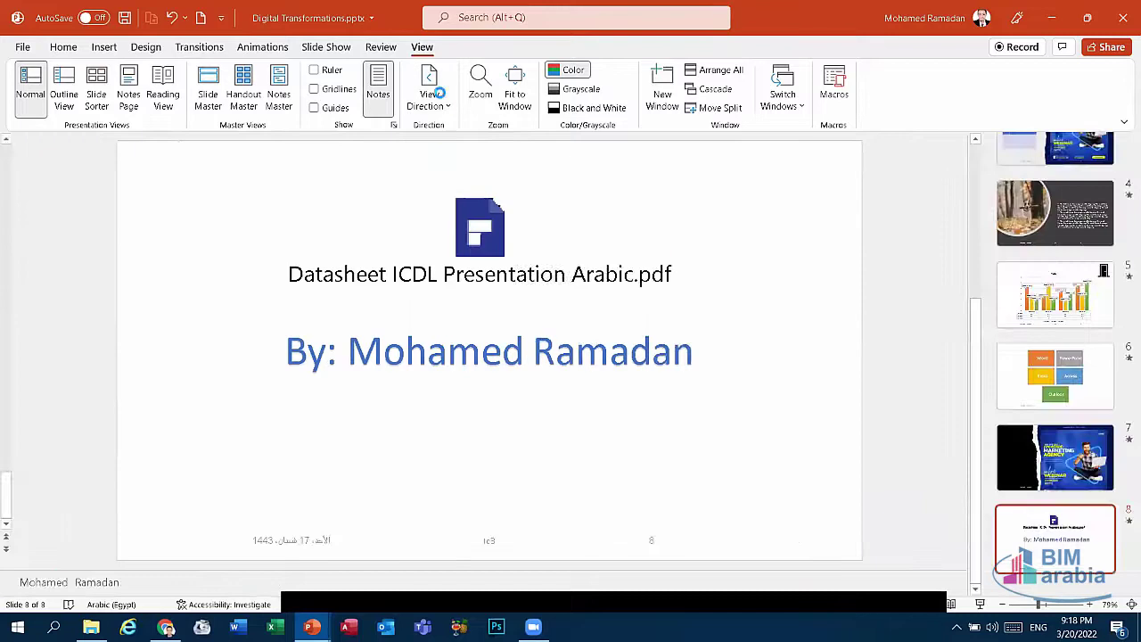
left_click(429, 98)
left_click(458, 131)
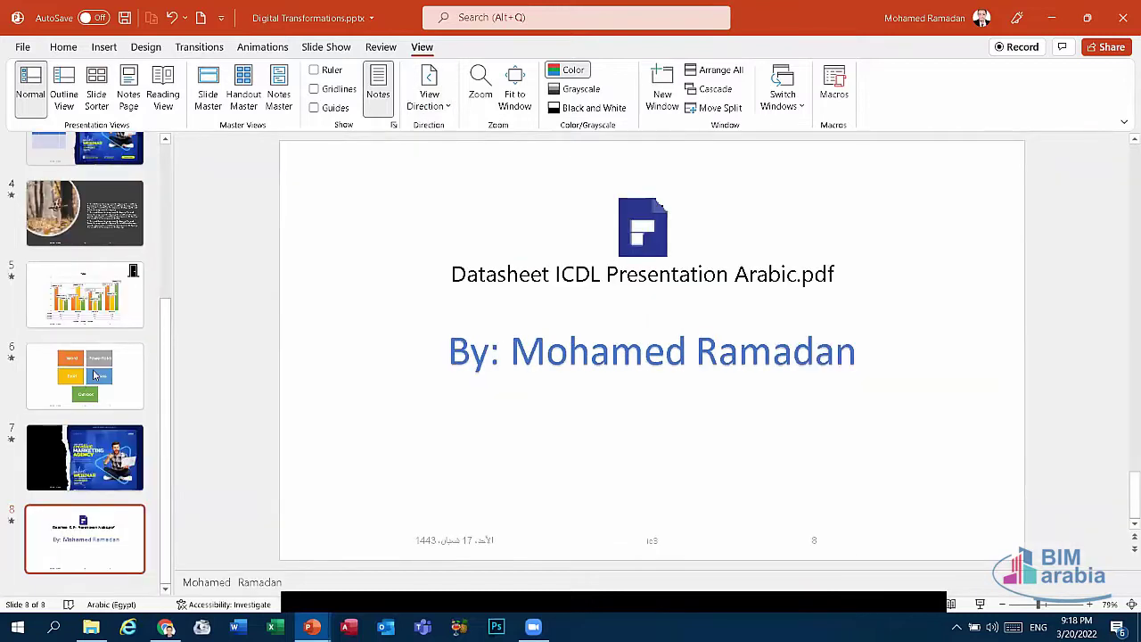
Step: Turn off the Notes pane, try Right-to-Left direction, then switch back to Left-to-Right
left_click(378, 97)
left_click(428, 100)
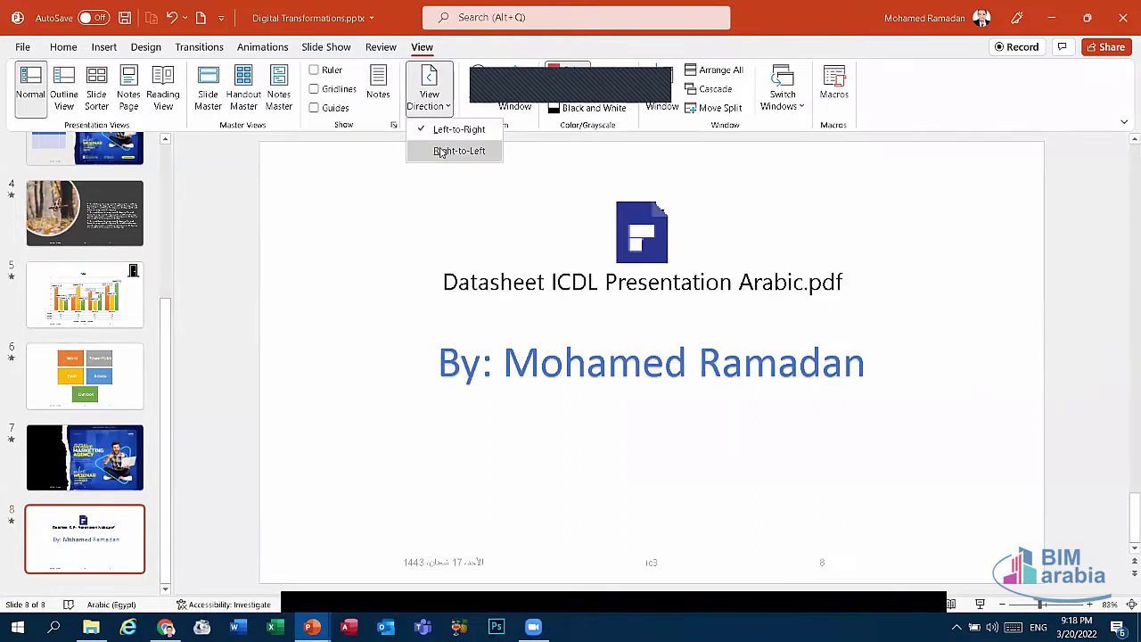
left_click(438, 150)
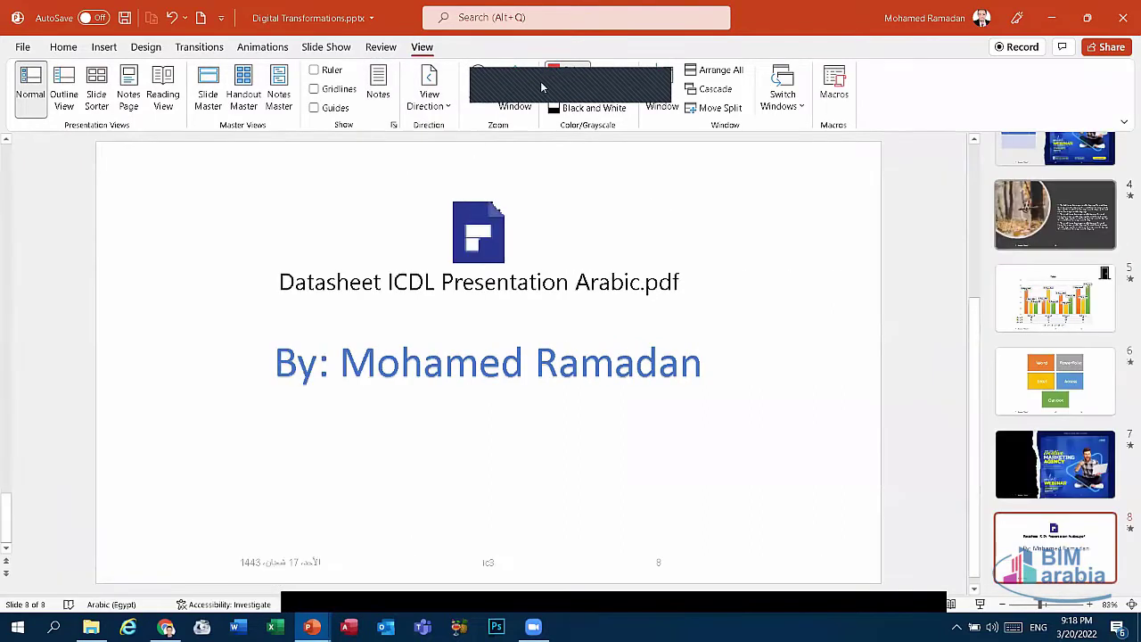
left_click(421, 107)
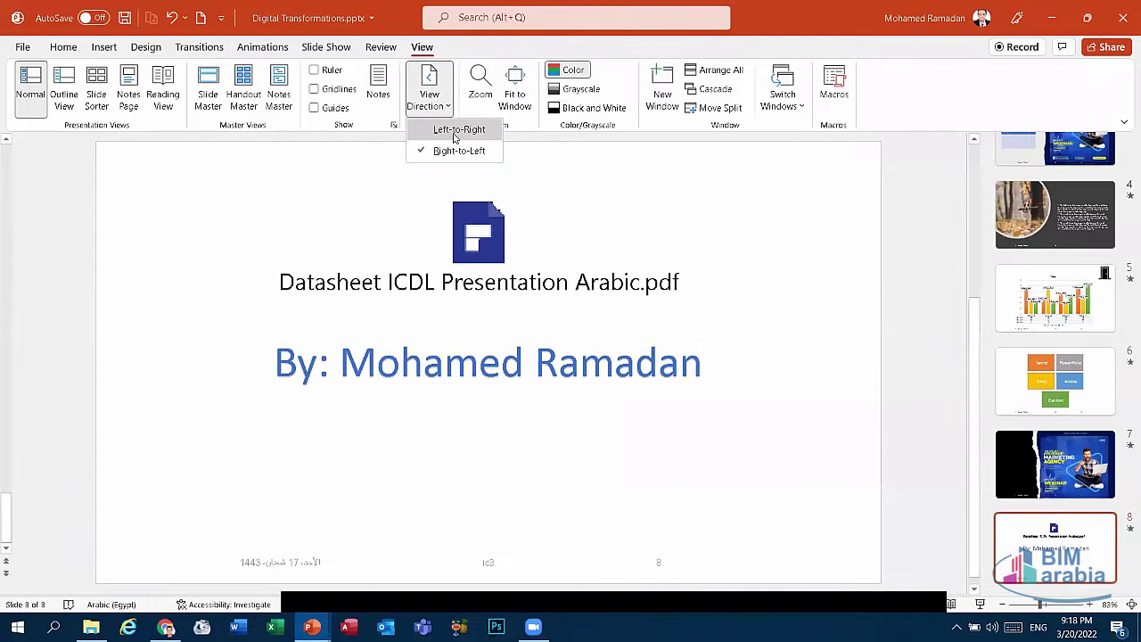
left_click(457, 130)
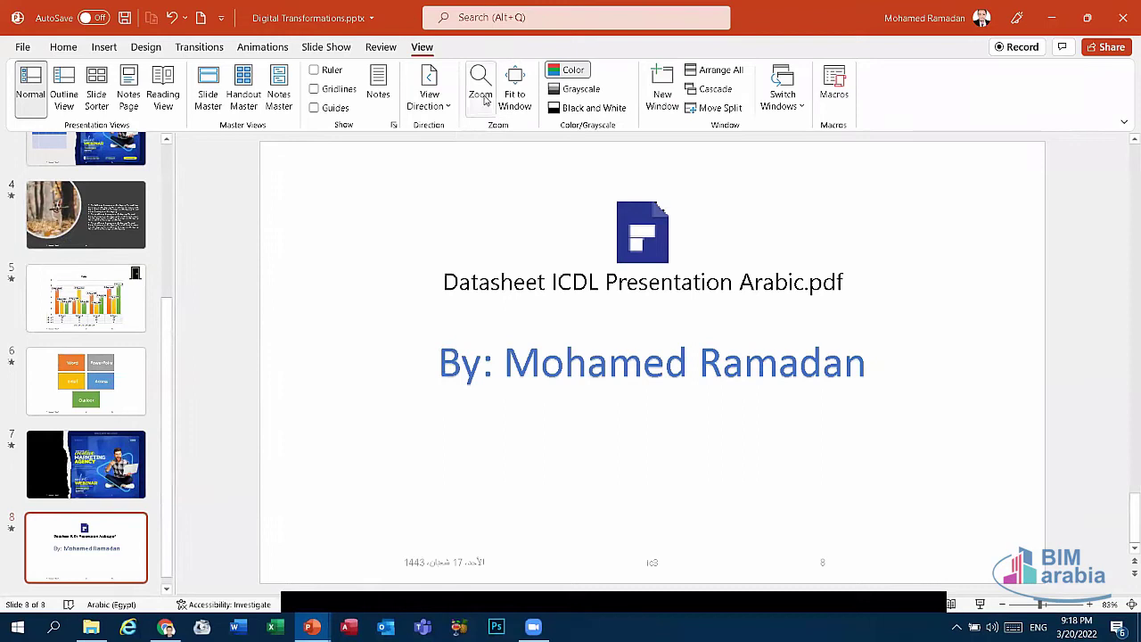
left_click(484, 97)
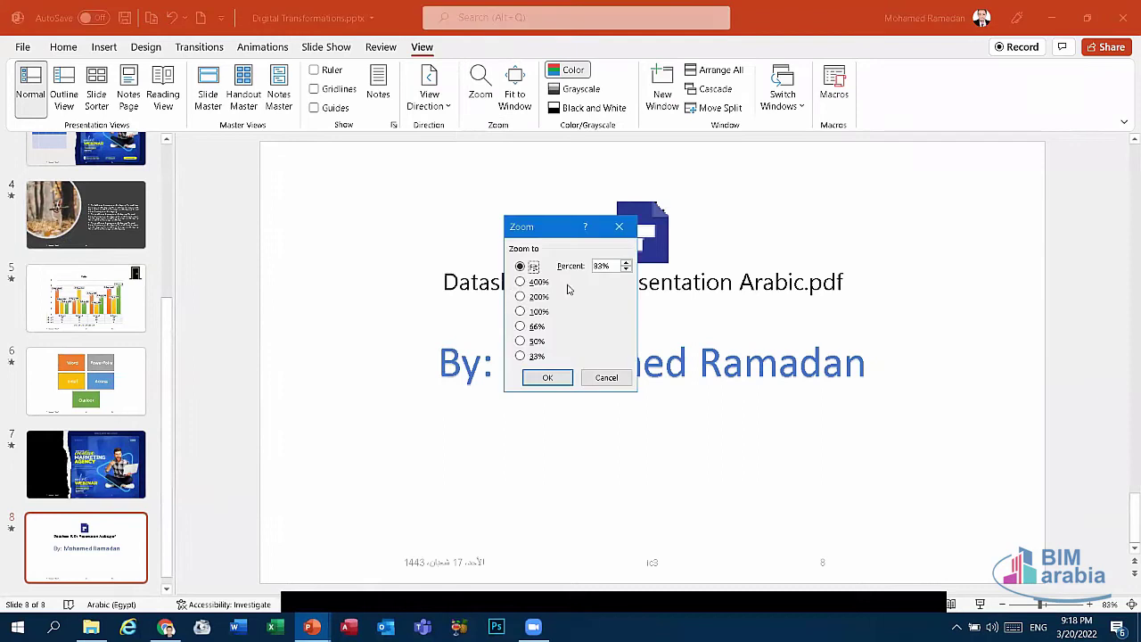
left_click(522, 327)
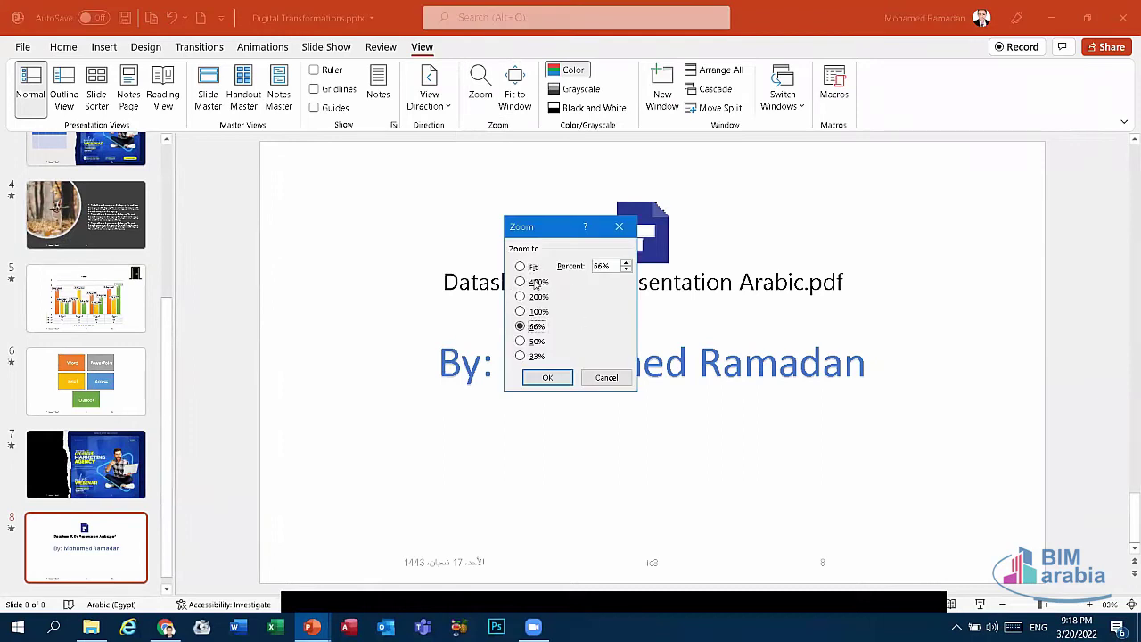
double_click(614, 265)
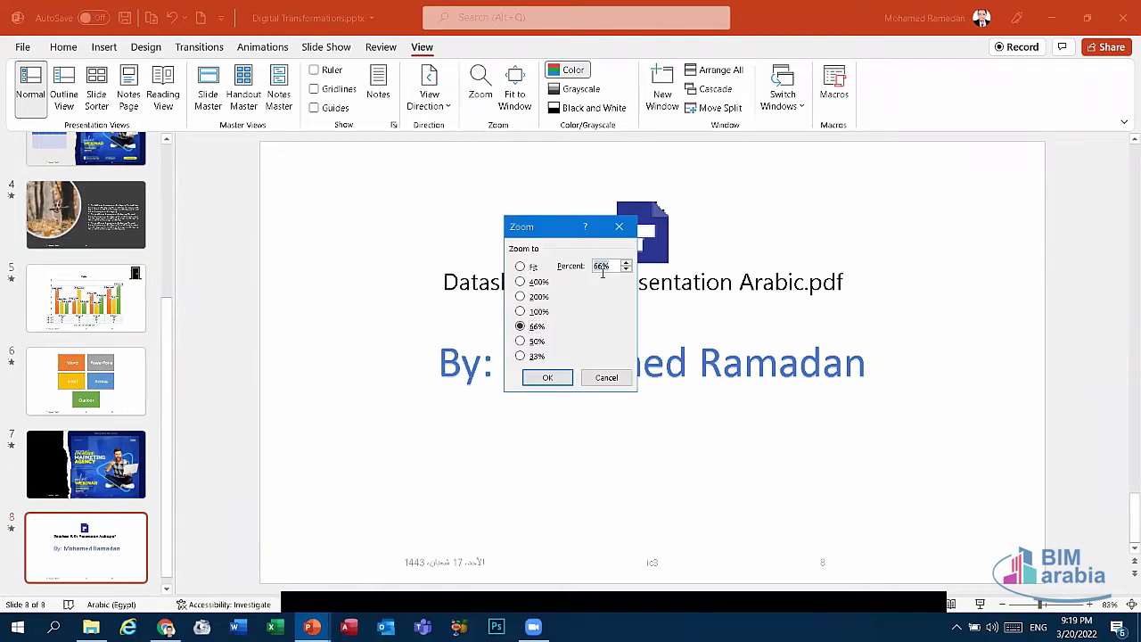
left_click(627, 226)
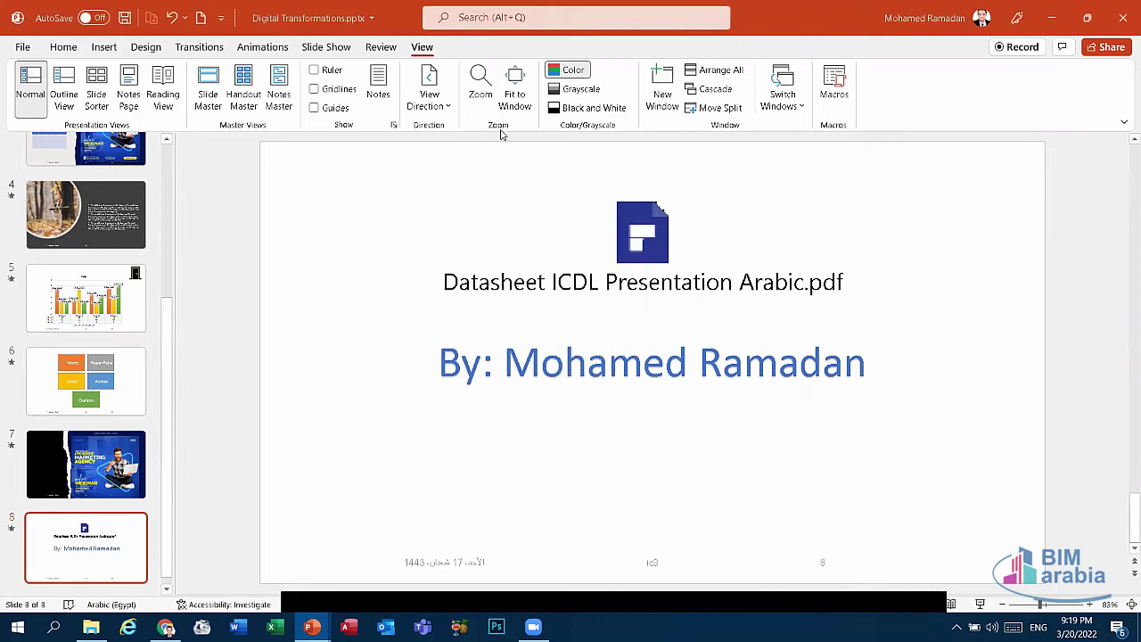
left_click(508, 98)
left_click(515, 100)
left_click(378, 83)
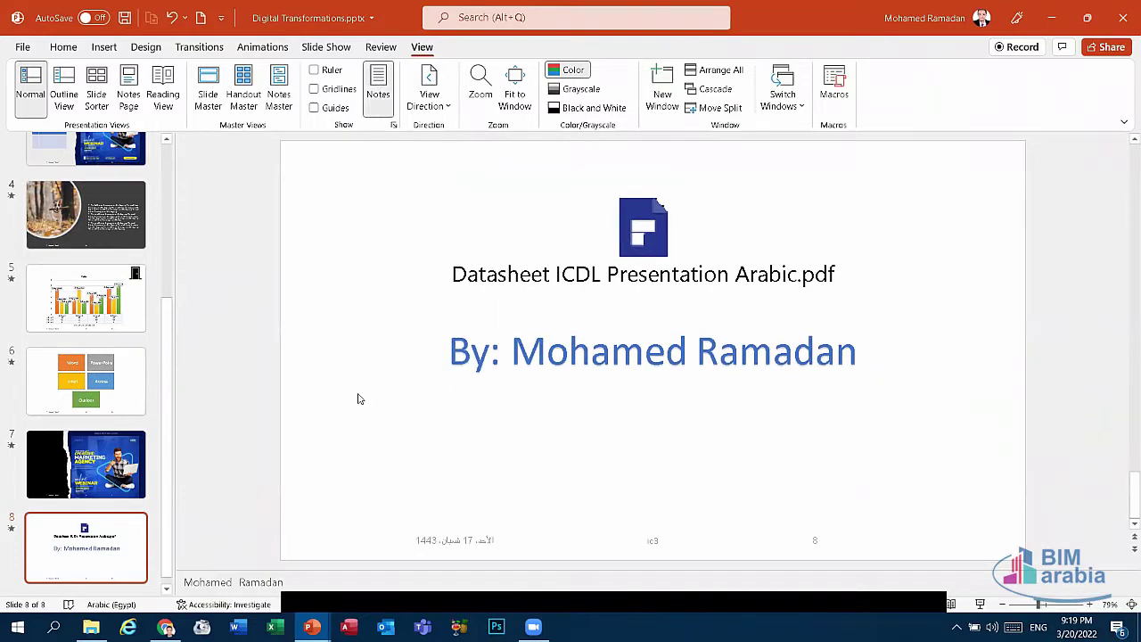
left_click(378, 82)
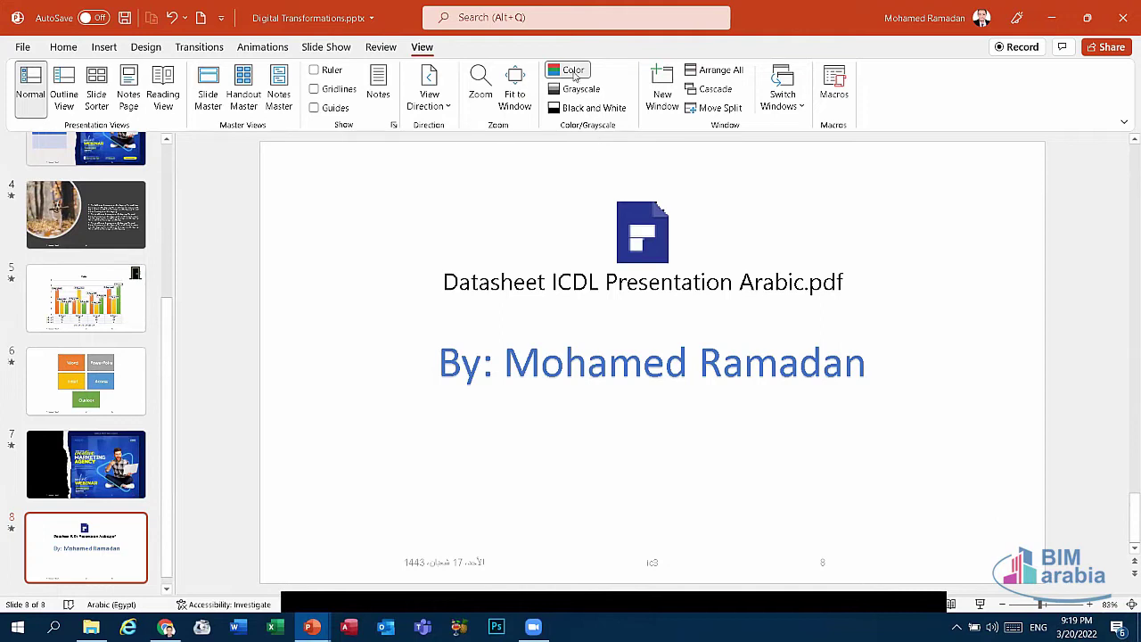
Step: Browse to slide 4 in the thumbnails, then return to slide 8
left_click(85, 214)
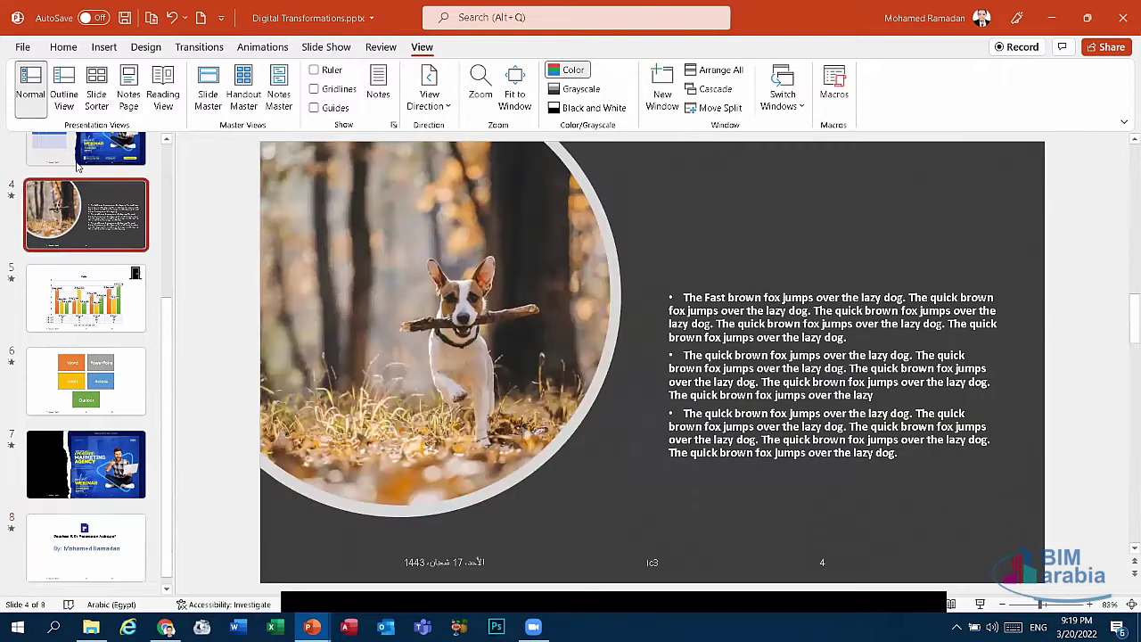
scroll(84, 198, "up", 1)
left_click(101, 269)
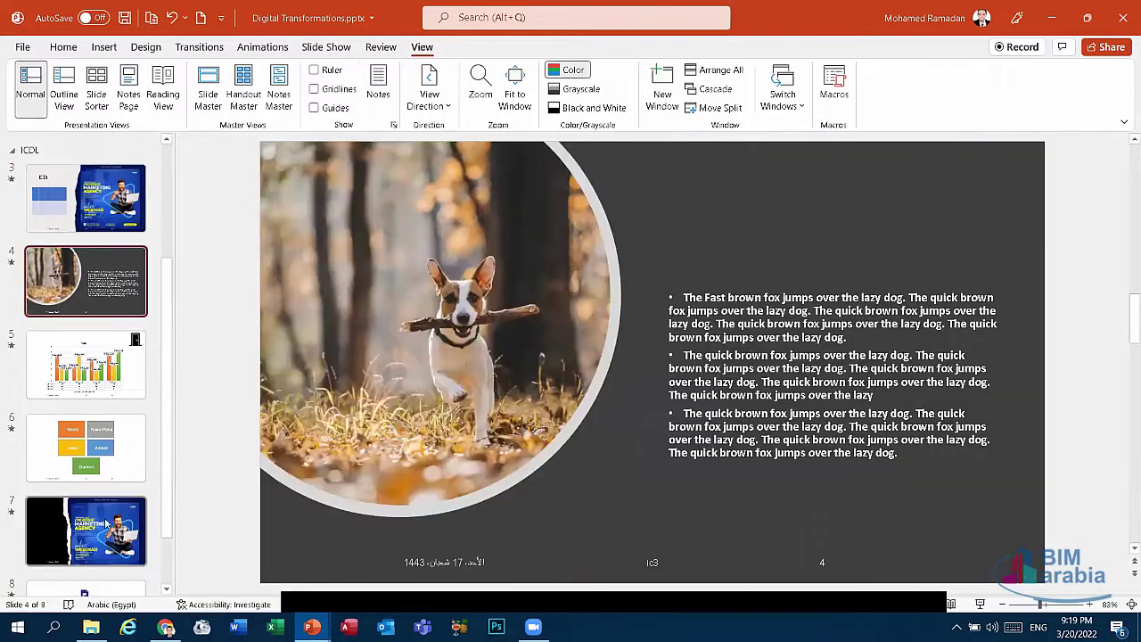
scroll(104, 538, "down", 1)
left_click(103, 539)
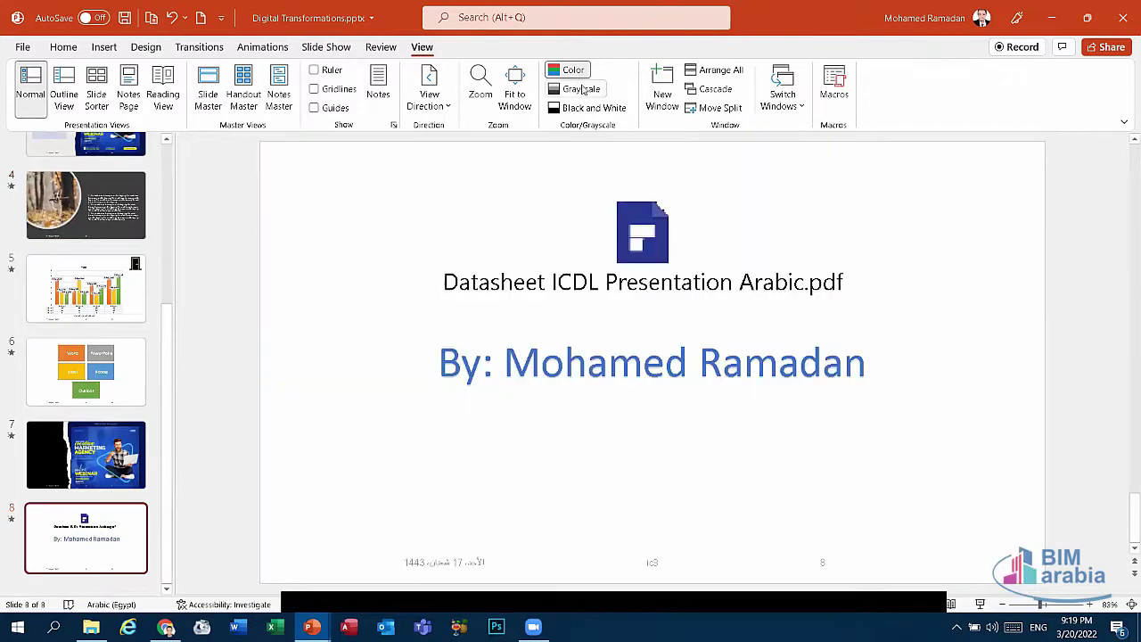
Step: Preview in Grayscale while stepping through slides 5, 4, 3 and 2, then return to color
left_click(582, 90)
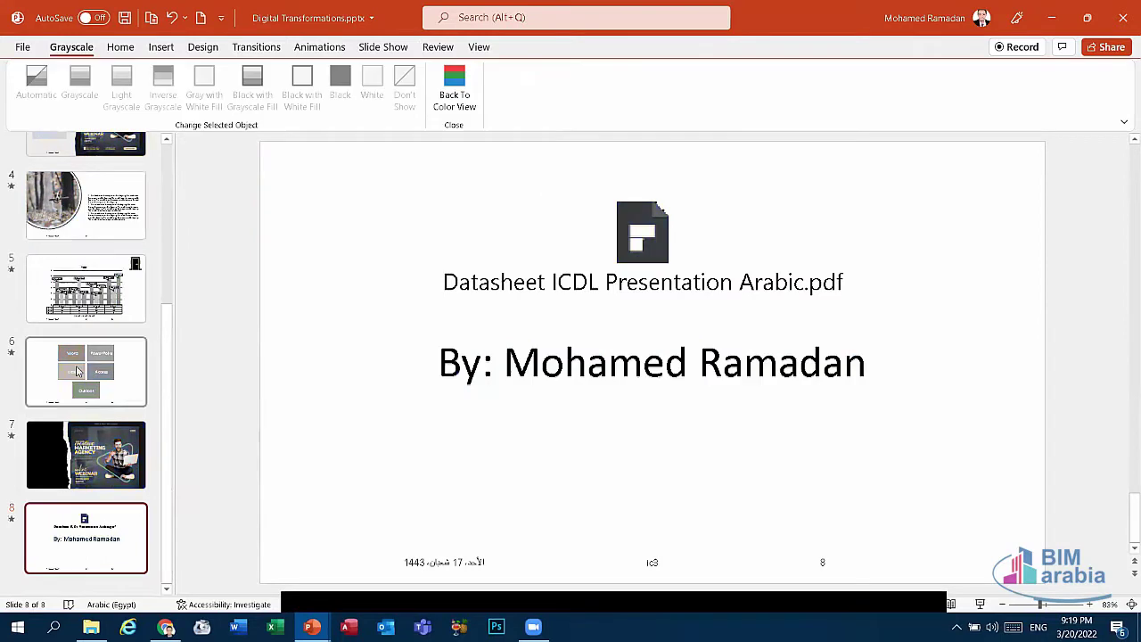
scroll(86, 446, "up", 2)
left_click(98, 445)
left_click(98, 374)
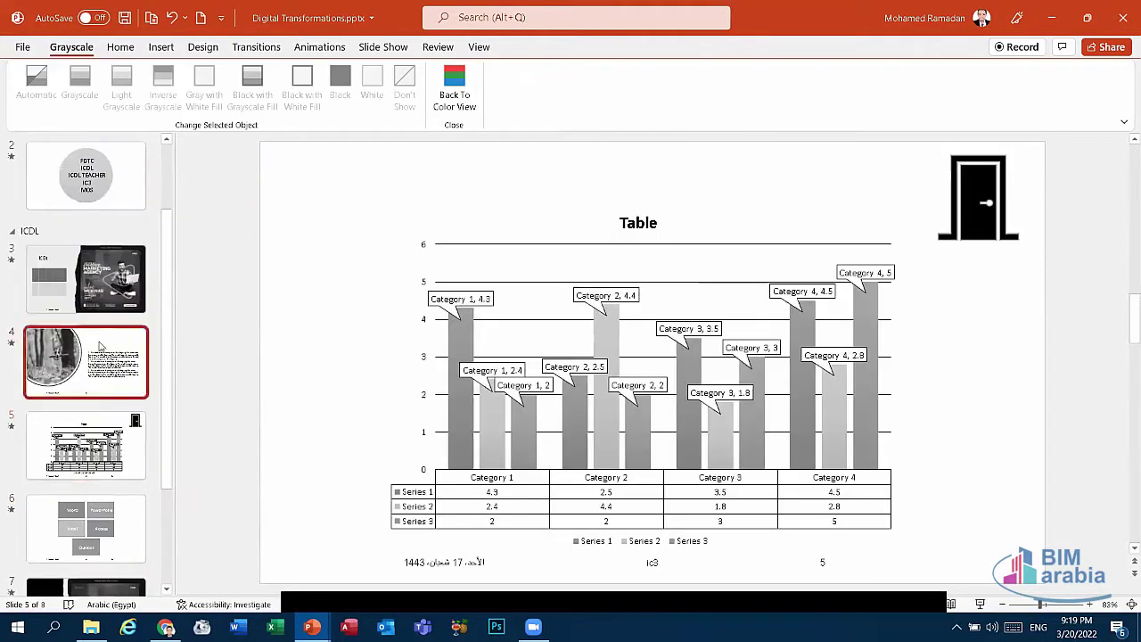
left_click(106, 260)
left_click(105, 208)
scroll(105, 207, "up", 2)
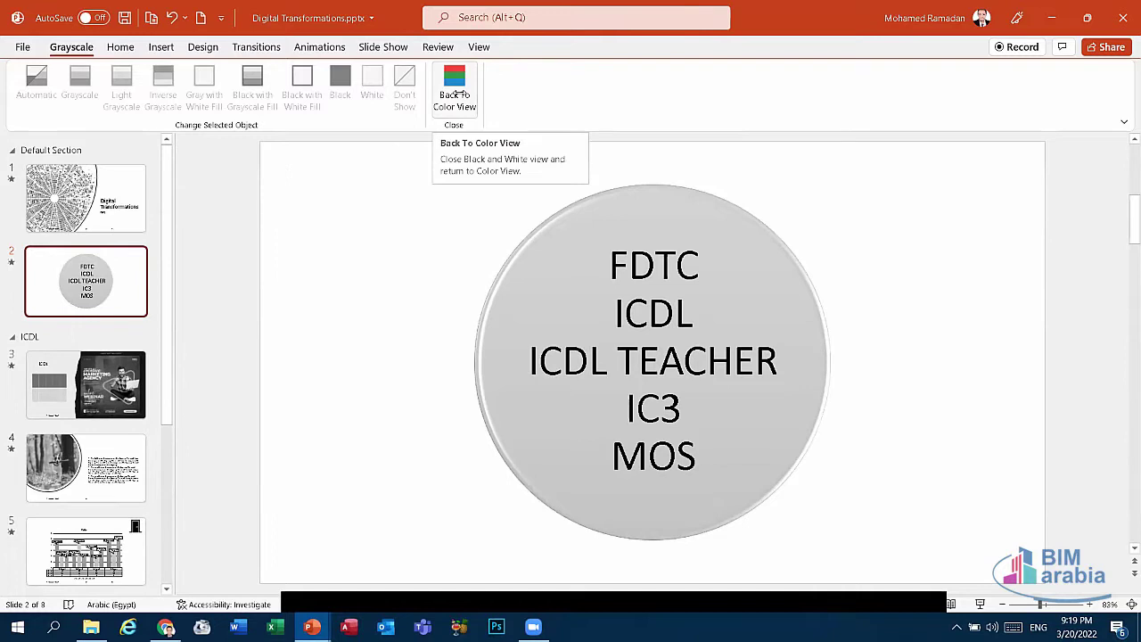
left_click(456, 93)
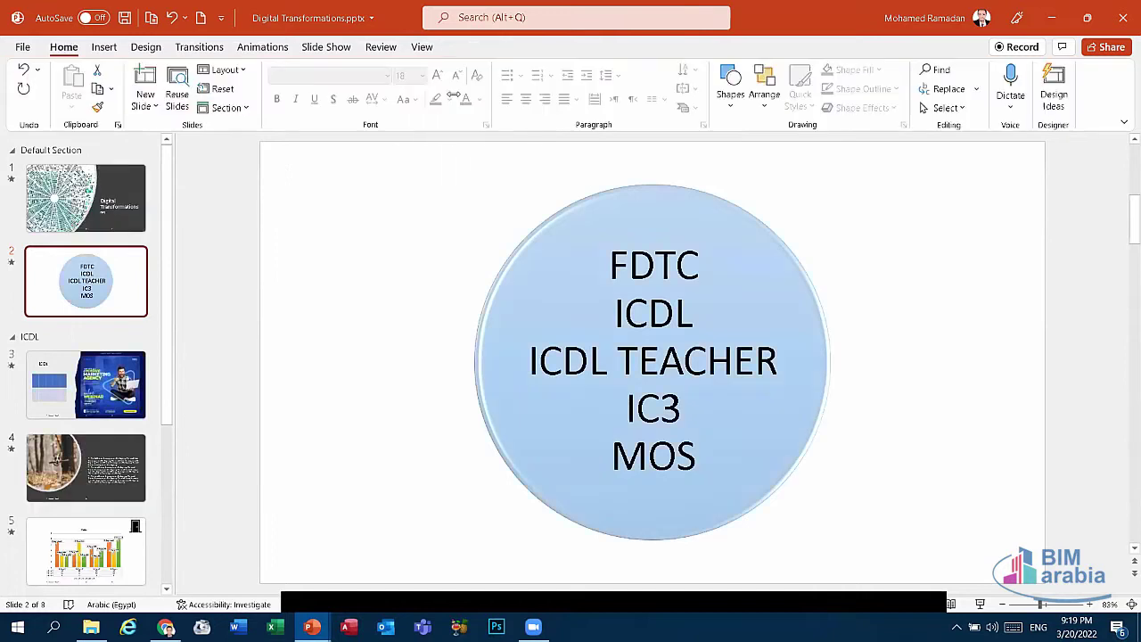
left_click(423, 47)
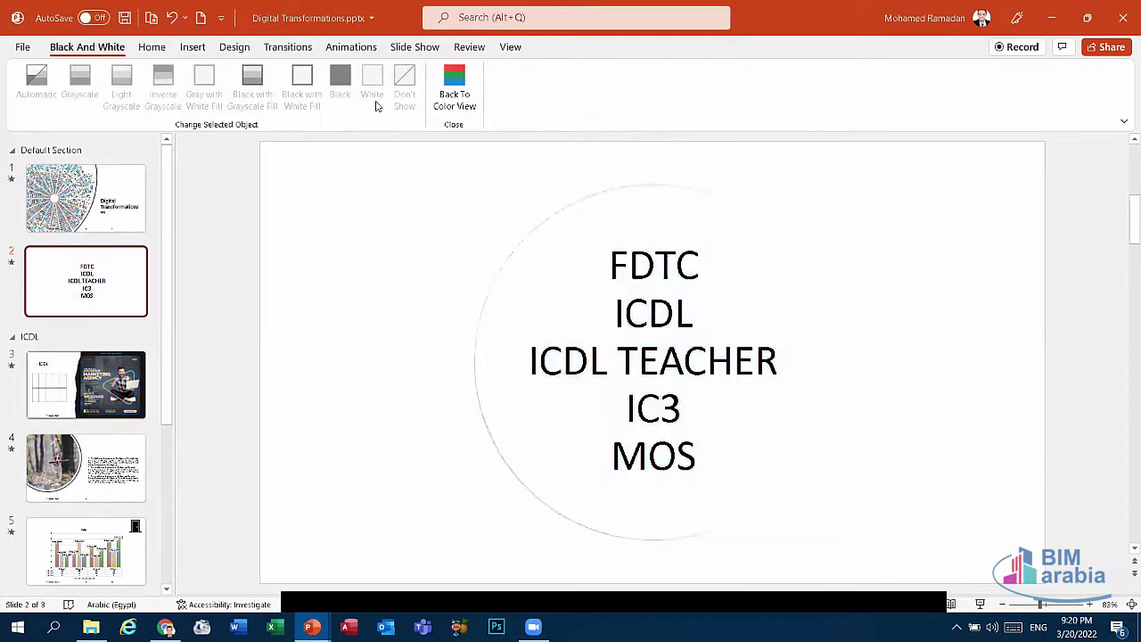
left_click(456, 86)
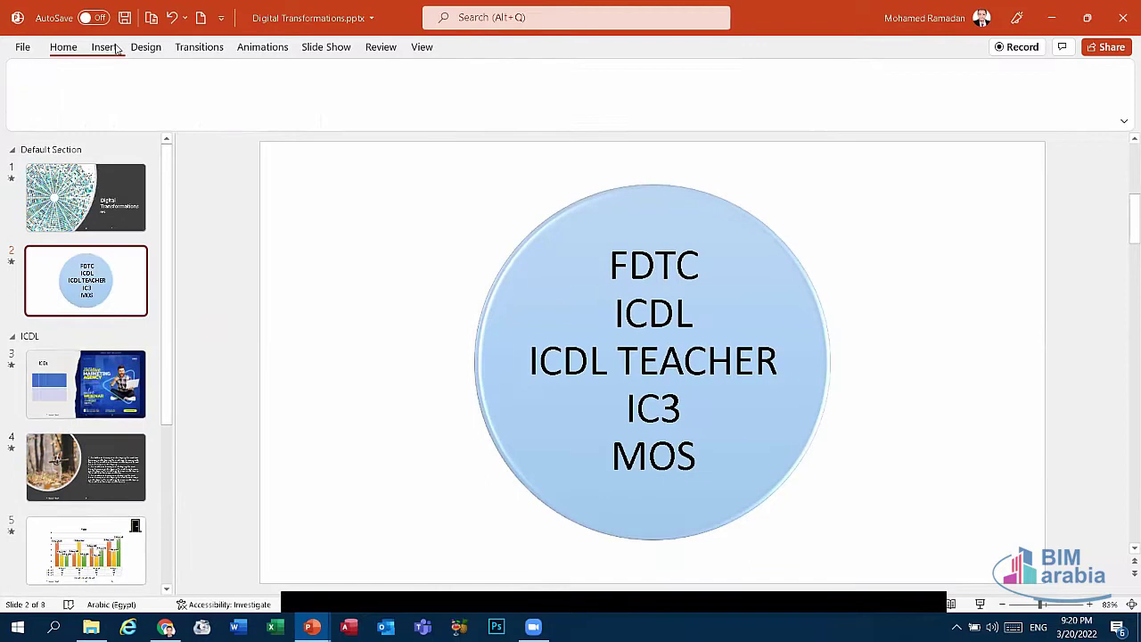
left_click(400, 232)
left_click(417, 50)
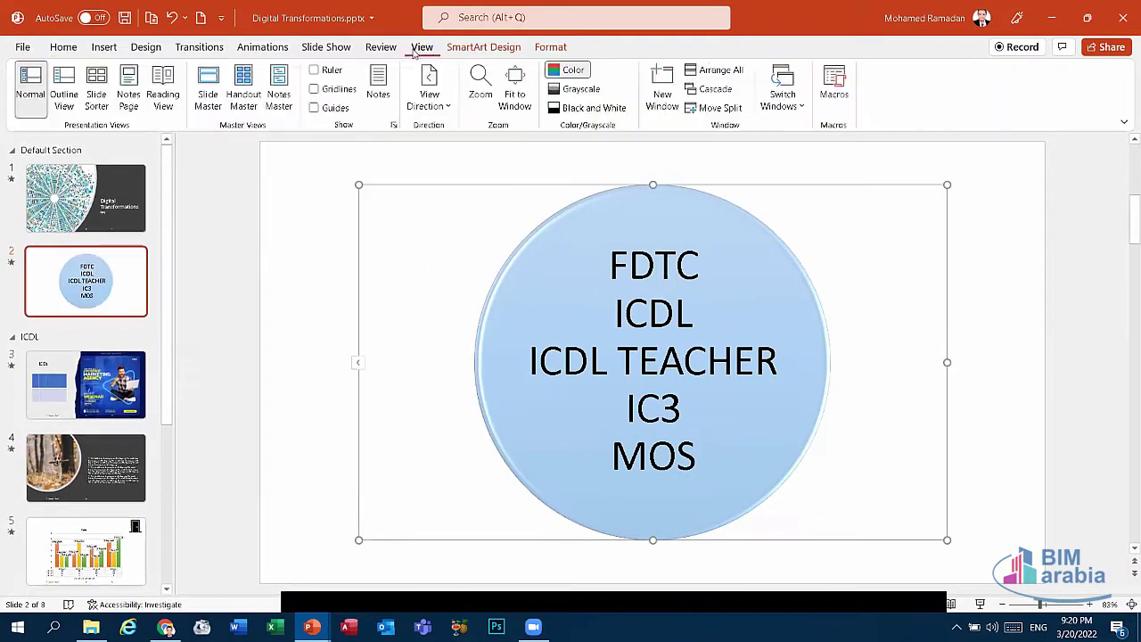
Step: Open the presentation in a second window and tile both windows side by side
left_click(665, 92)
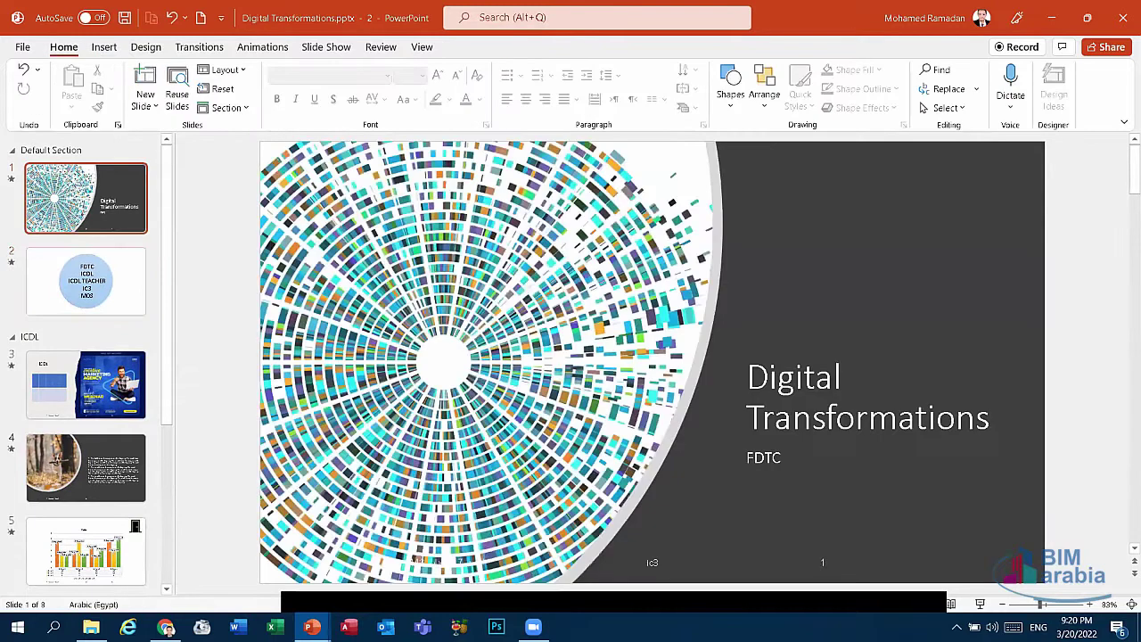
mouse_move(312, 626)
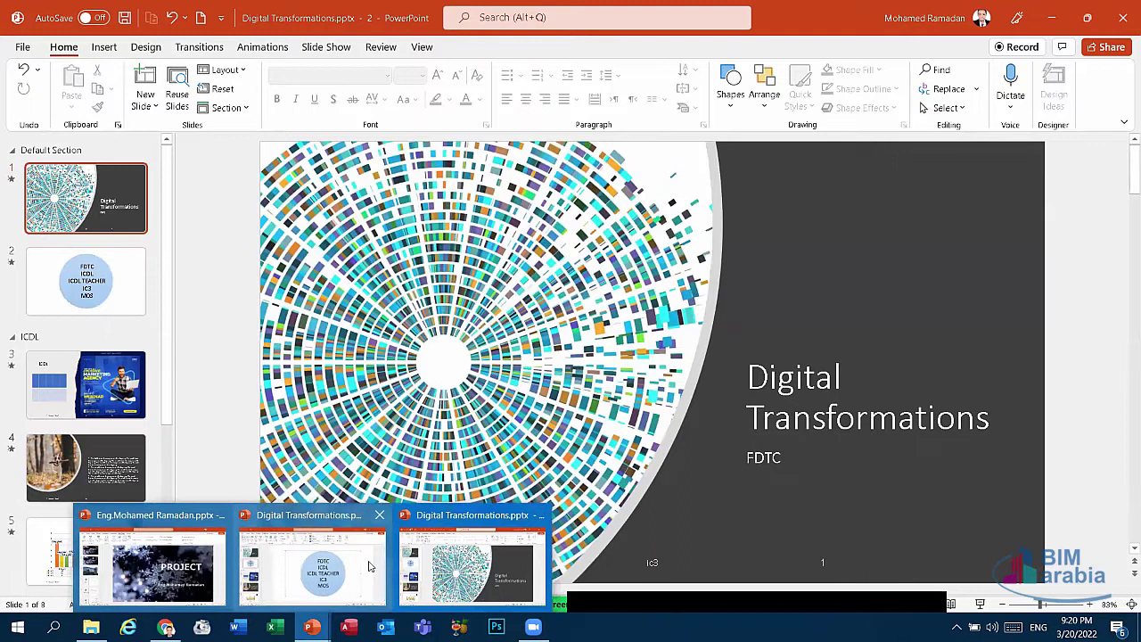
left_click(372, 567)
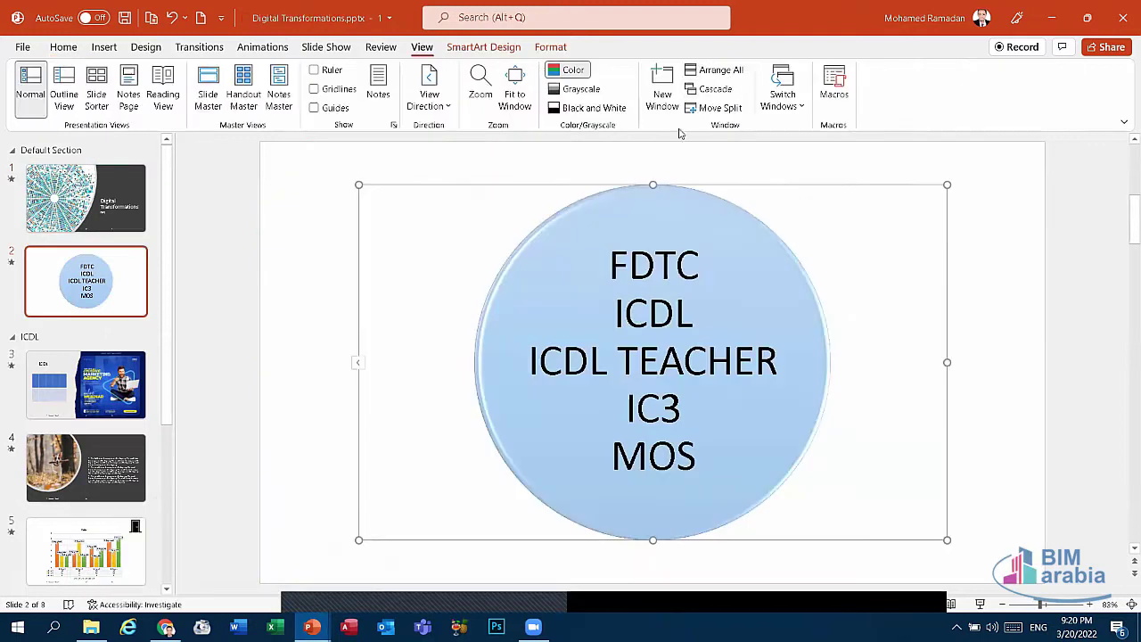
left_click(720, 71)
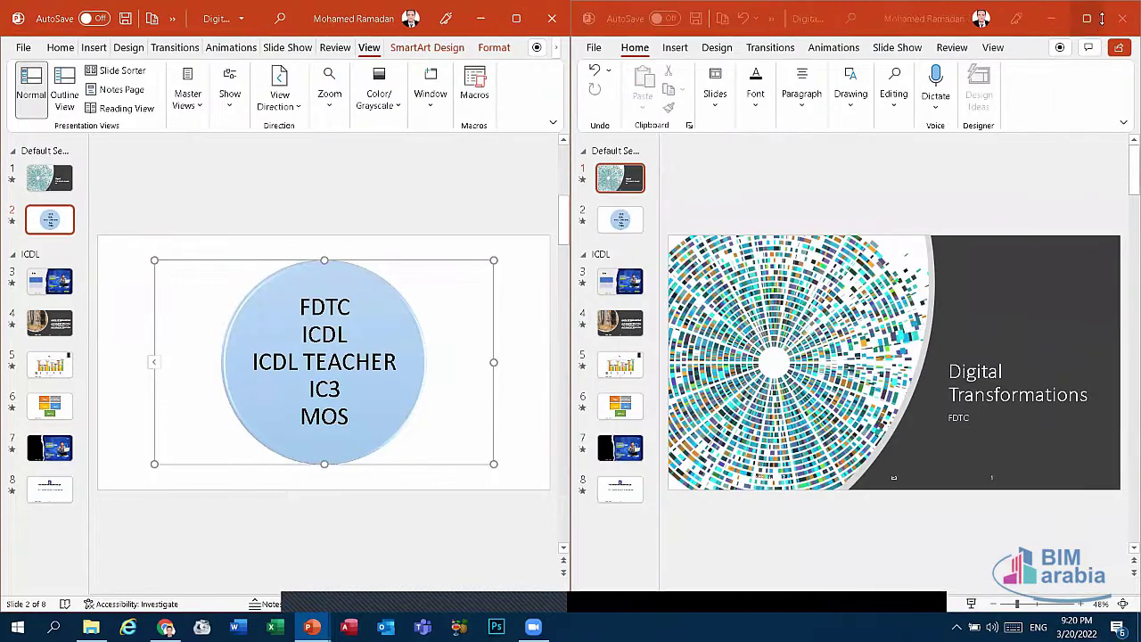
Step: Snap, maximize and cascade the presentation windows, then maximize the front one
left_click(684, 28)
key("super+Left")
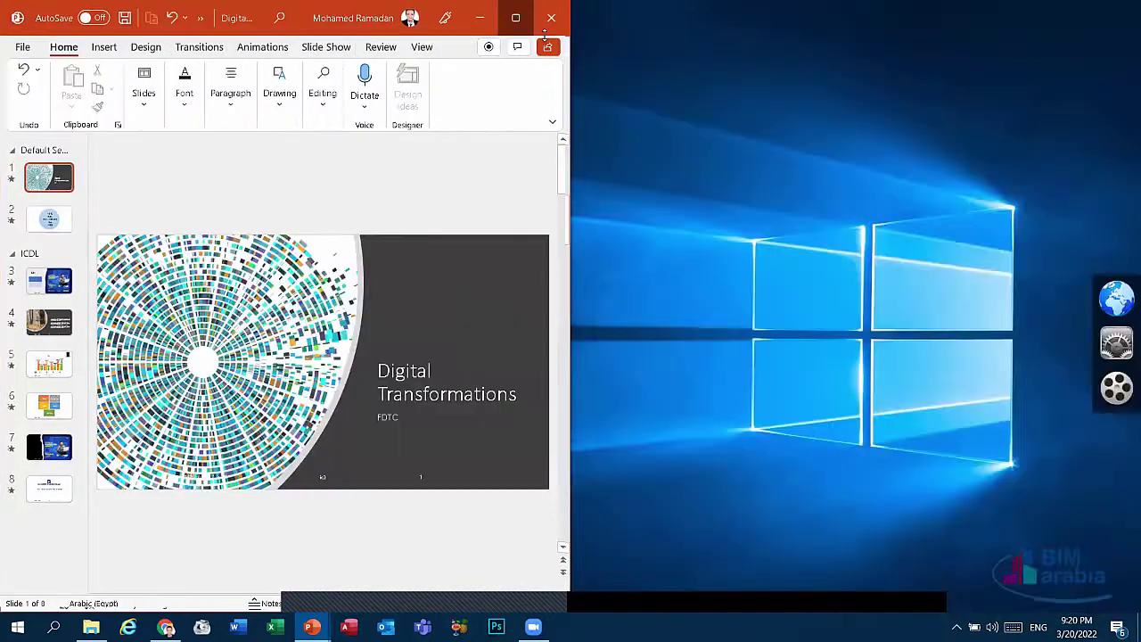
key("super+Up")
key("alt+Tab")
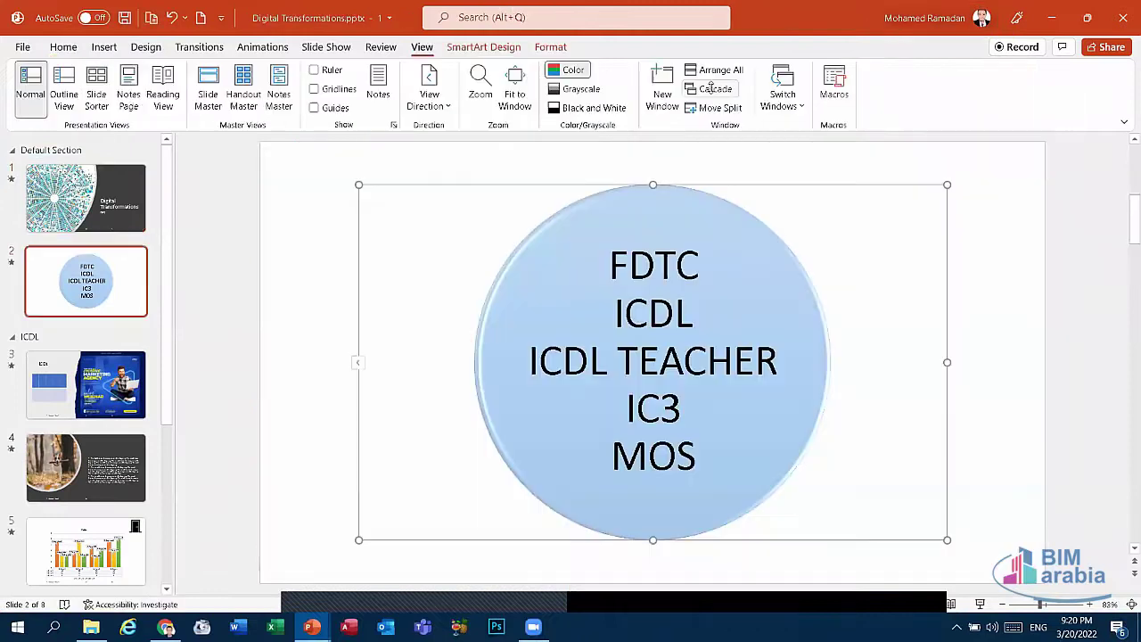
left_click(714, 88)
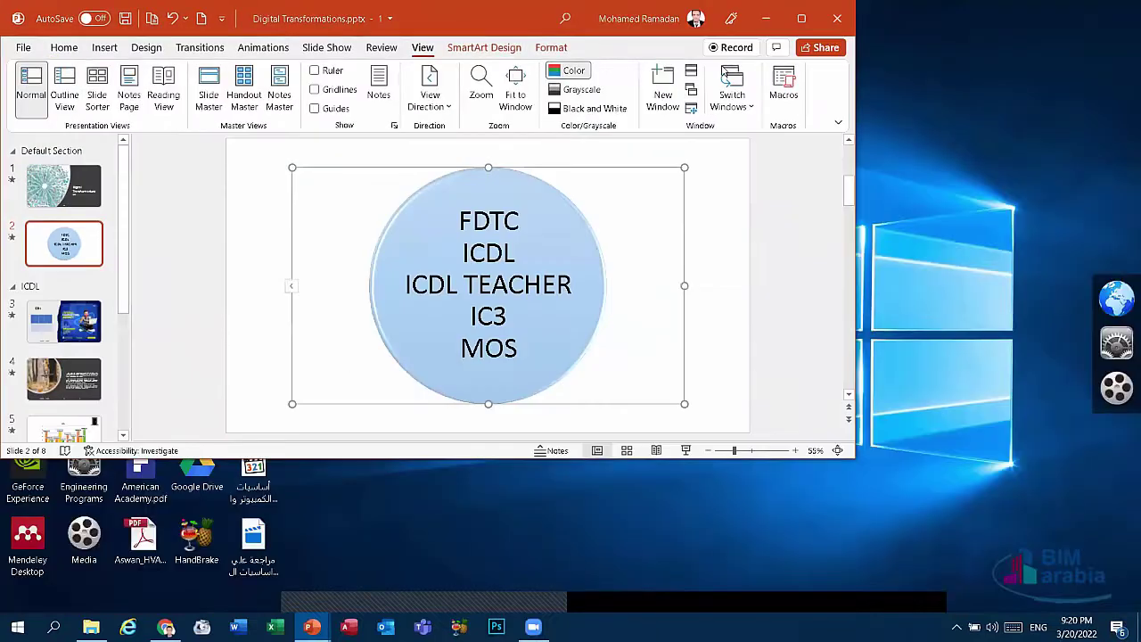
left_click_drag(470, 20, 546, 74)
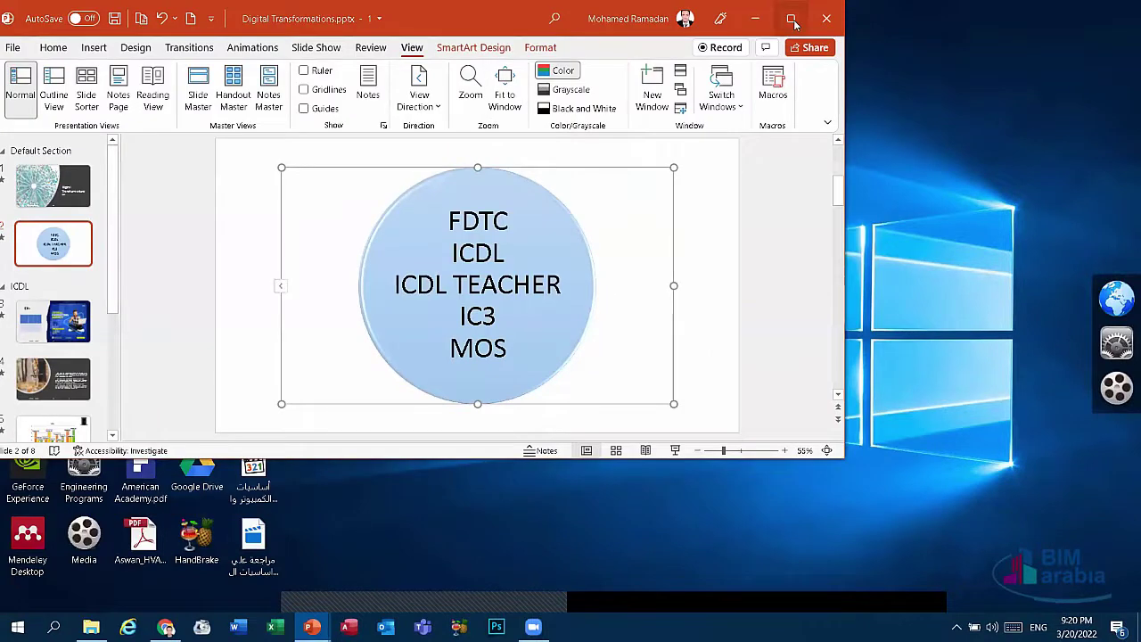
double_click(414, 16)
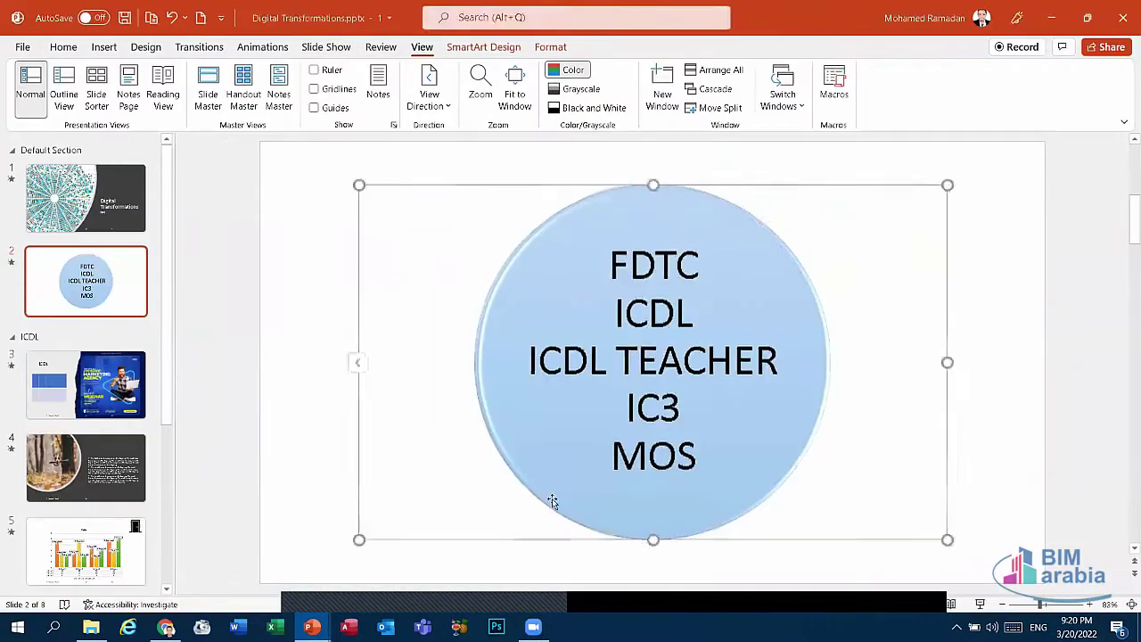
Step: Bring the second Digital Transformations window forward from the taskbar previews
left_click(412, 608)
mouse_move(311, 627)
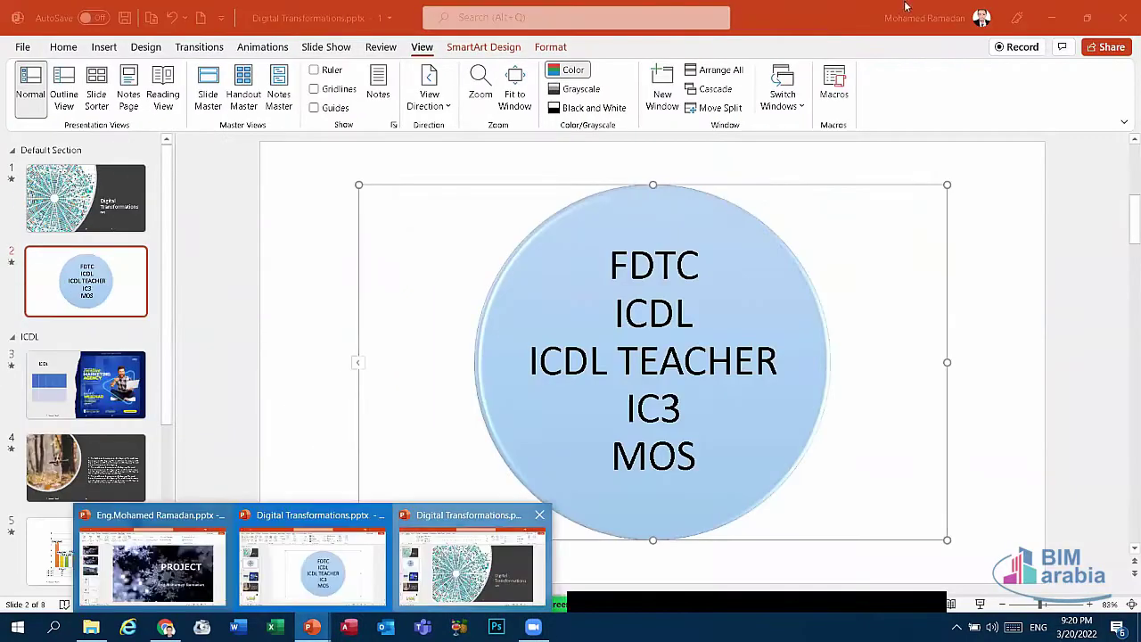
left_click(473, 563)
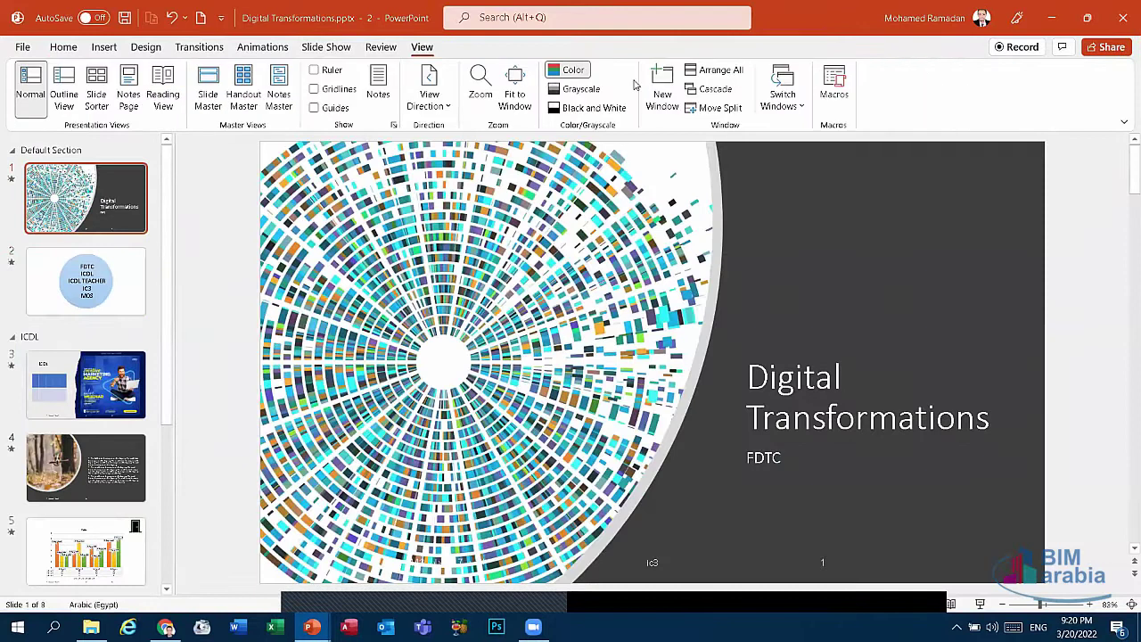
left_click(709, 89)
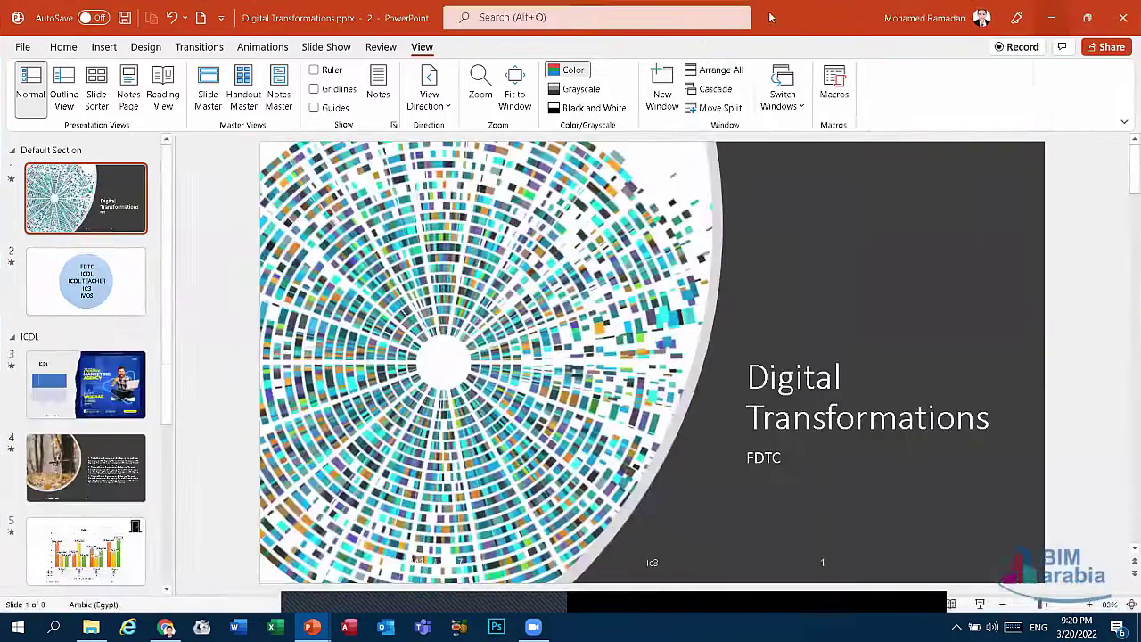
left_click(1052, 7)
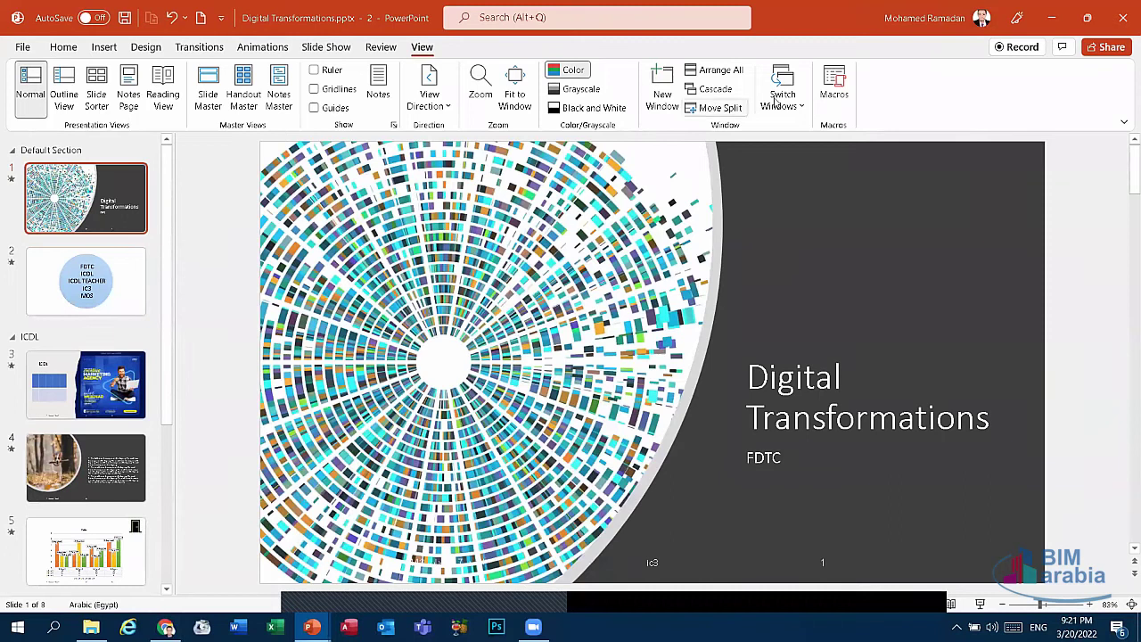
left_click(781, 100)
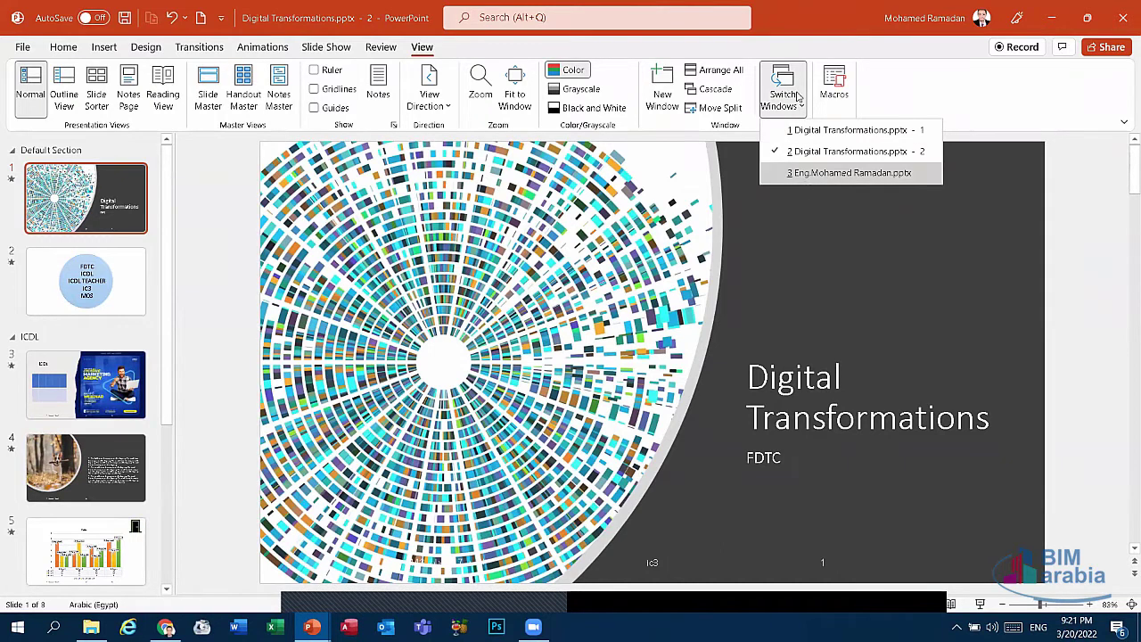
left_click(811, 173)
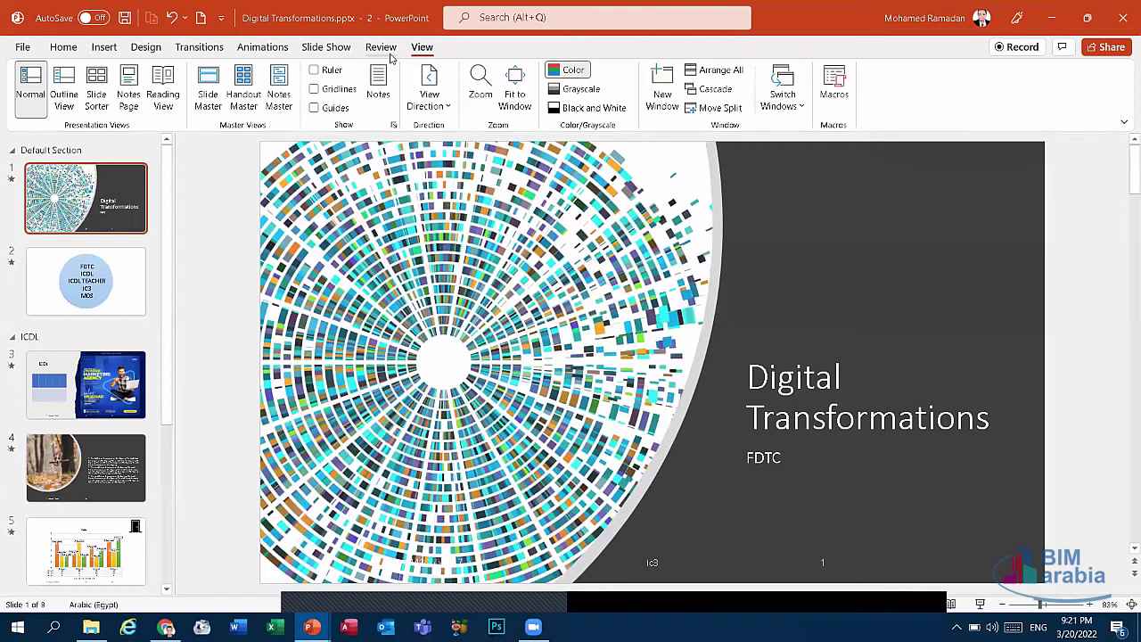
Step: Look through the Insert, Design, Transitions and Slide Show tabs, then open Insert > Video
left_click(103, 48)
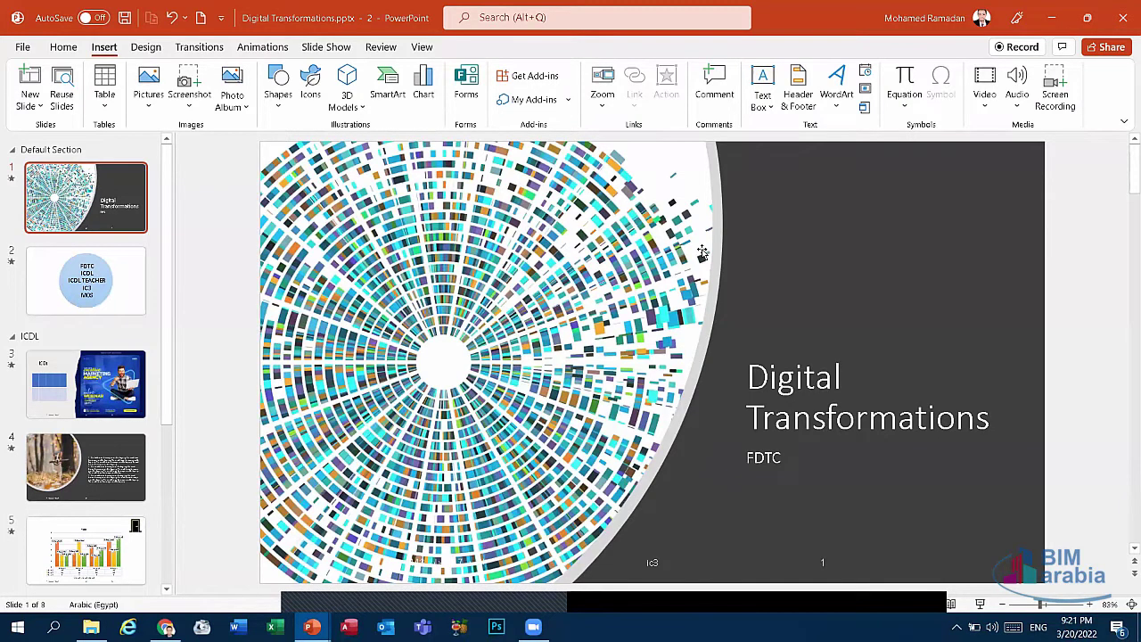
left_click(146, 46)
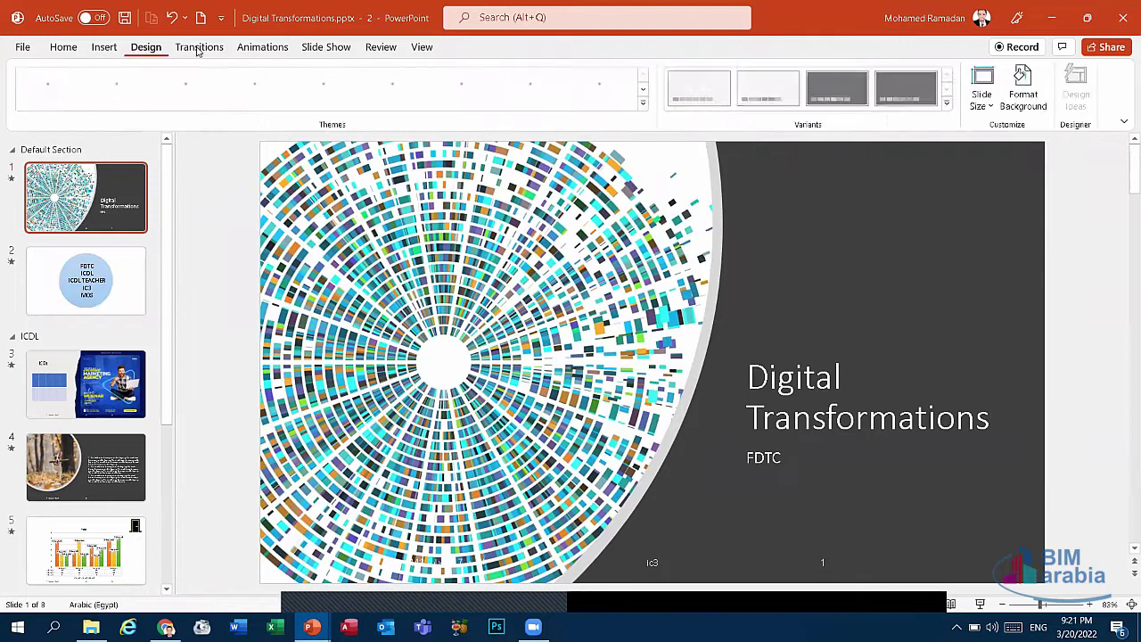
left_click(198, 47)
left_click(314, 51)
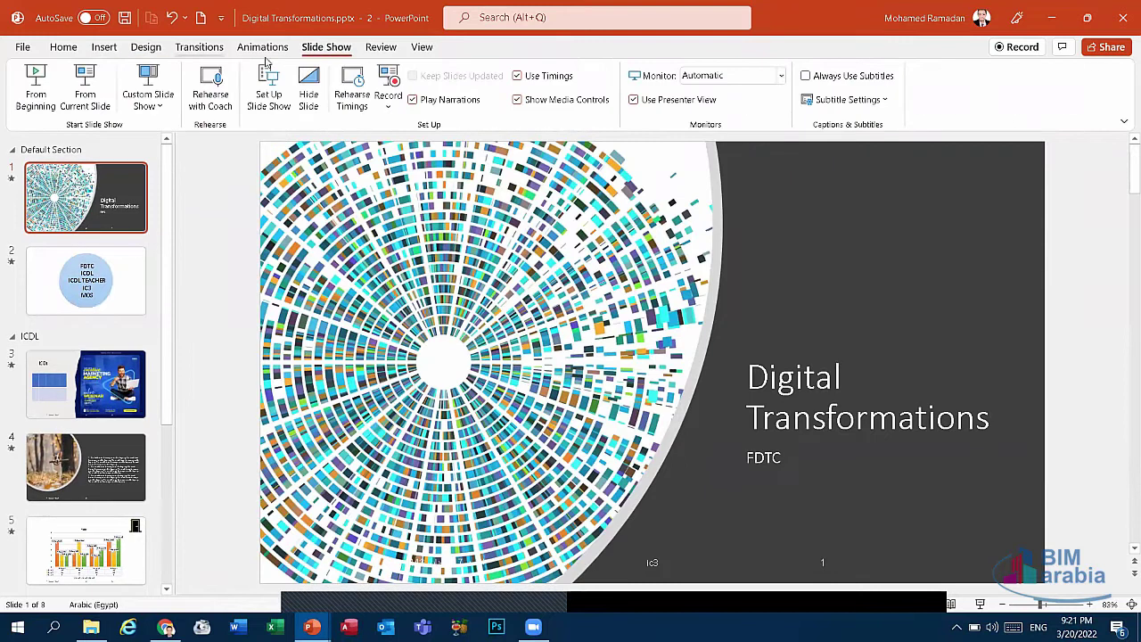
left_click(100, 49)
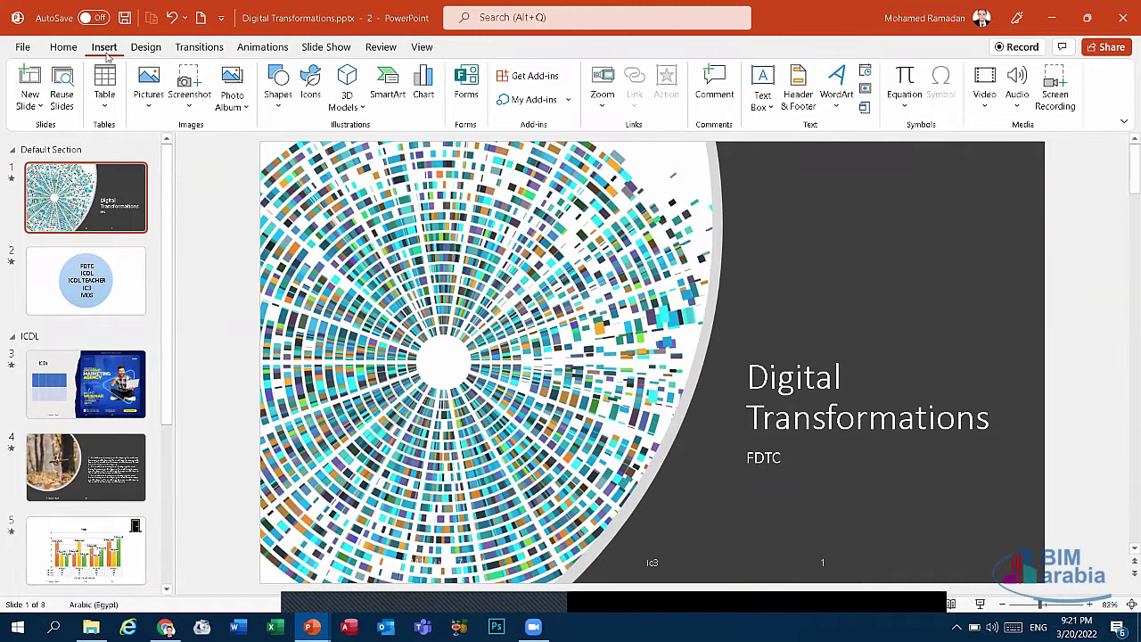
left_click(985, 98)
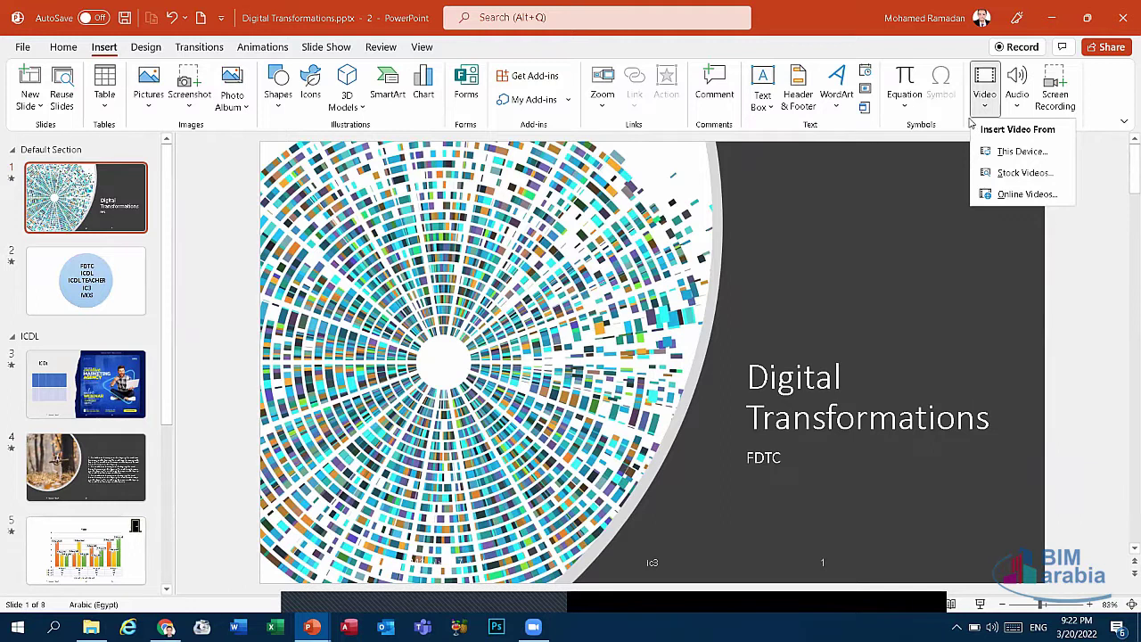
Step: Insert Triple M & h.mp4 from this device, move it, then delete it
left_click(1021, 151)
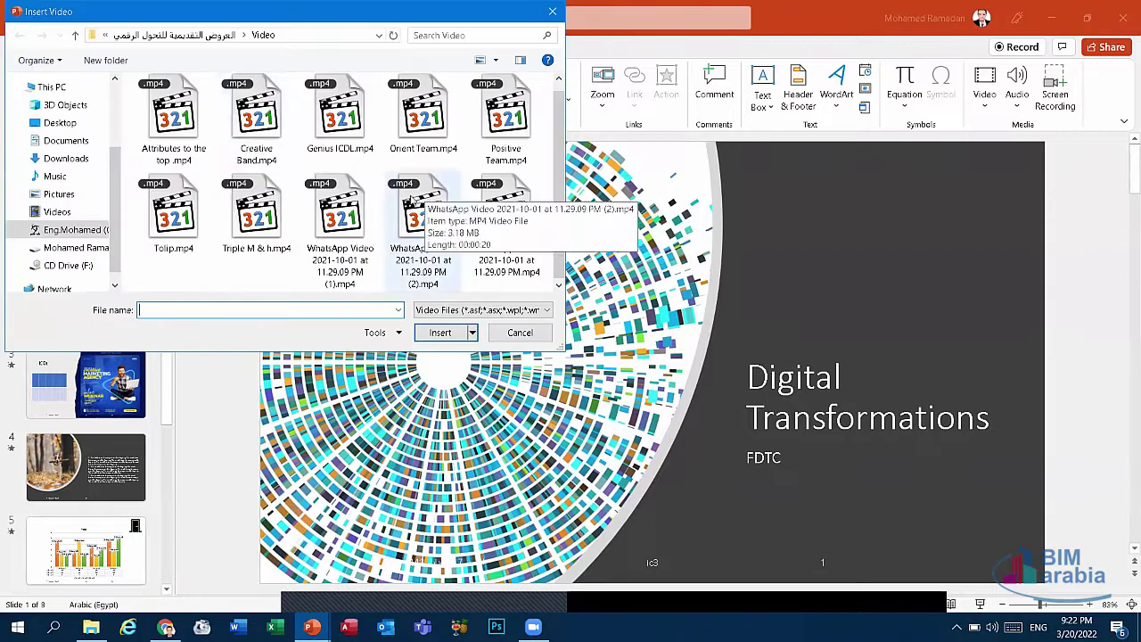
scroll(339, 223, "up", 1)
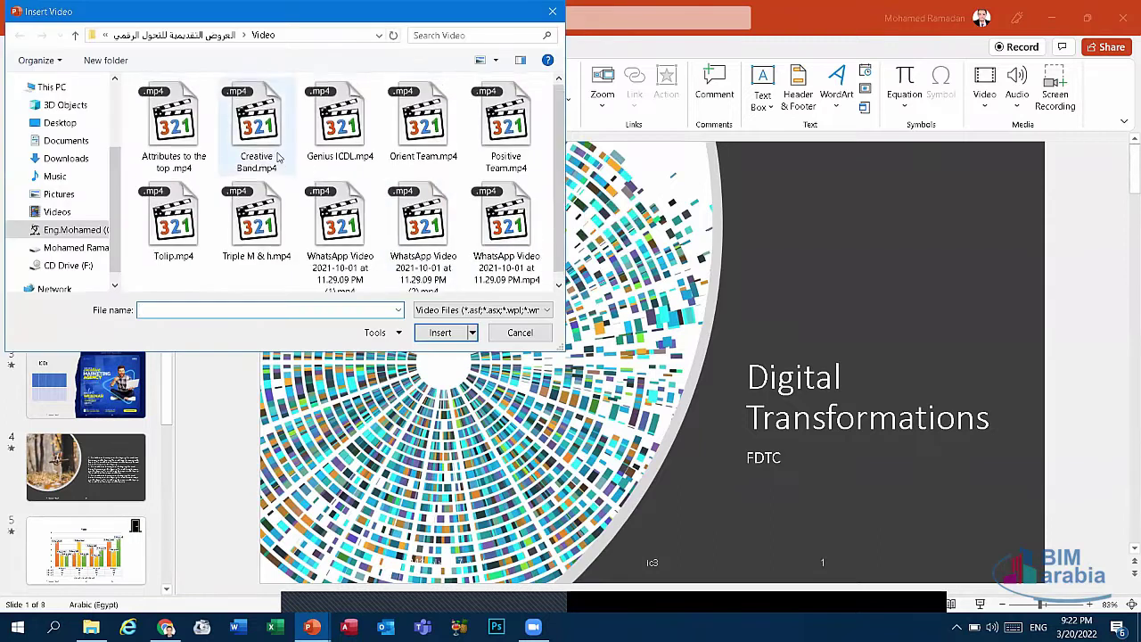
left_click(338, 252)
left_click(257, 218)
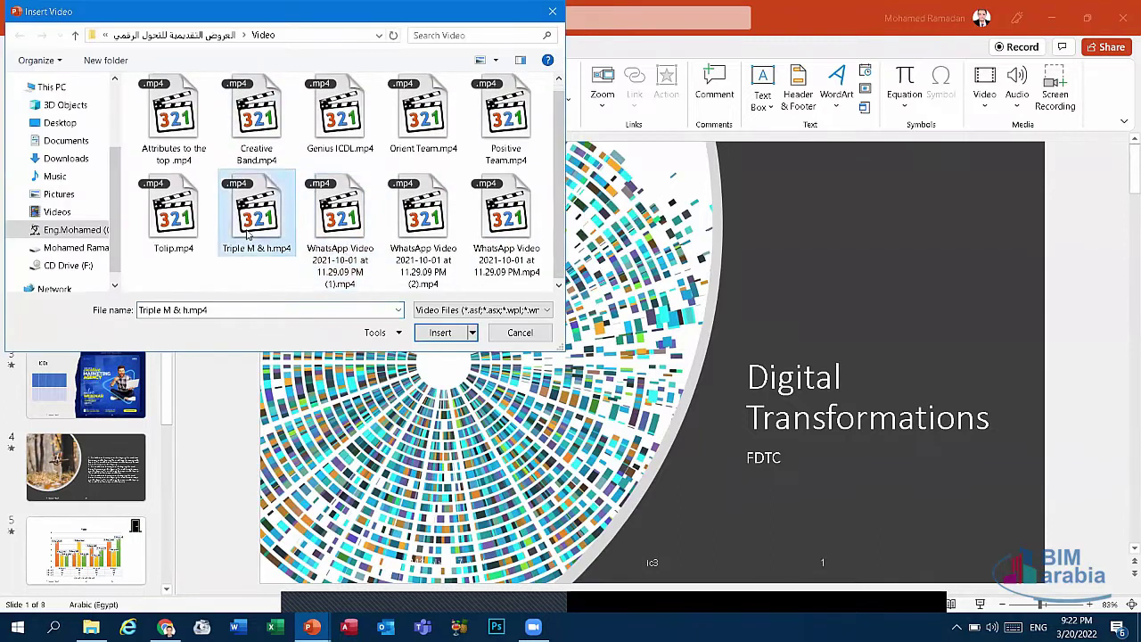
left_click(440, 332)
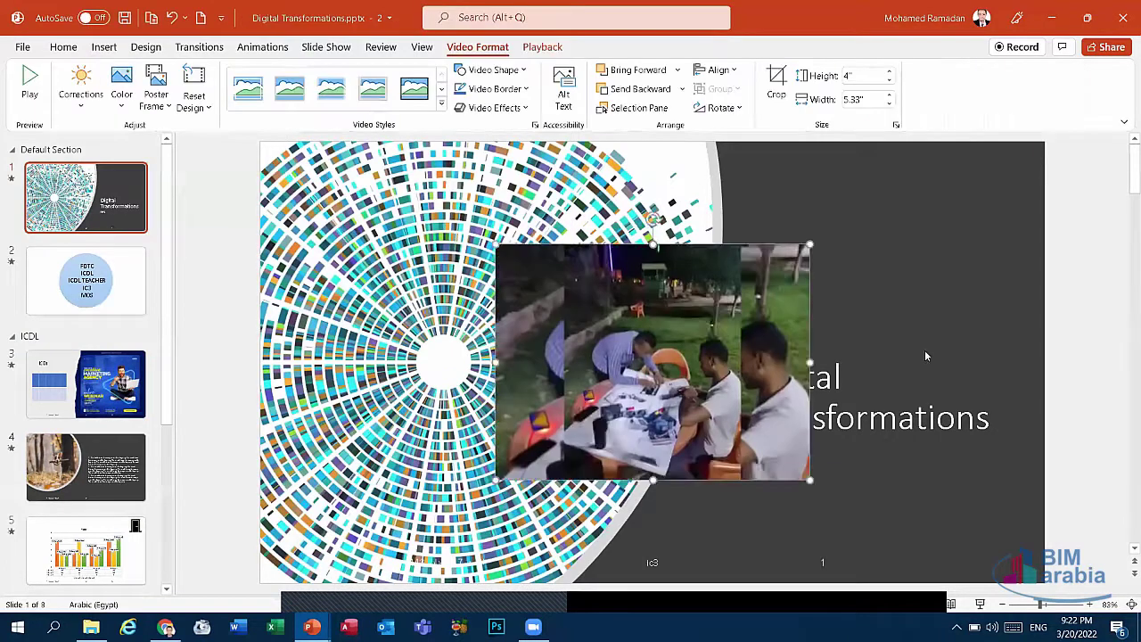
mouse_move(611, 274)
left_mouse_down()
mouse_move(506, 257)
mouse_move(744, 402)
left_mouse_up()
key("Delete")
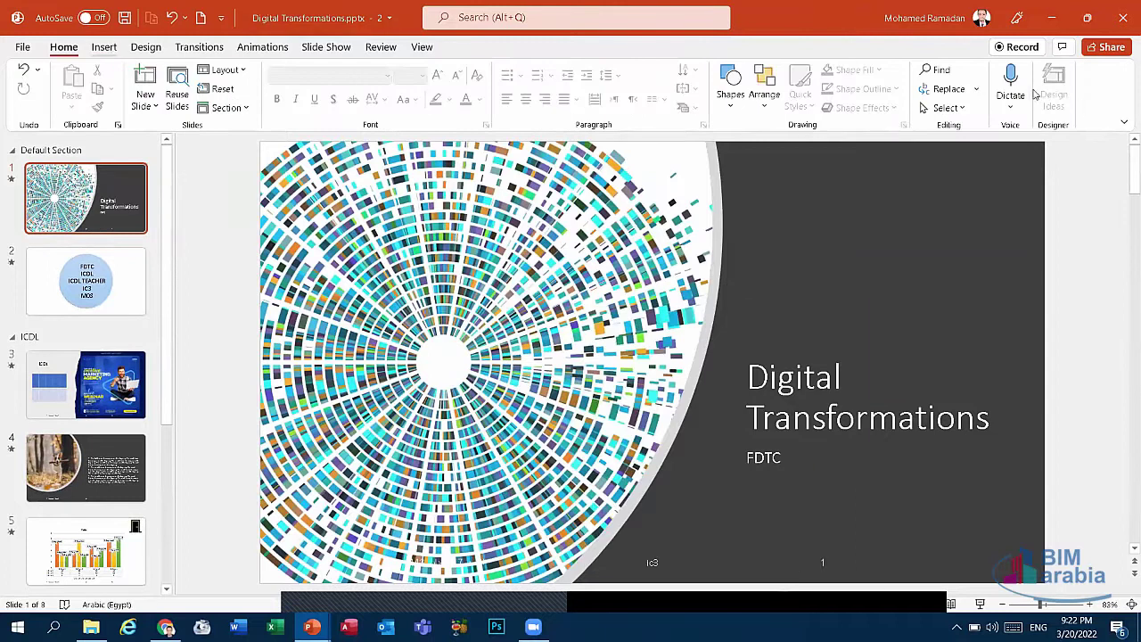
Step: Insert the screen recording and resize it to cover the full 13.33" by 7.5" slide
key("alt+n")
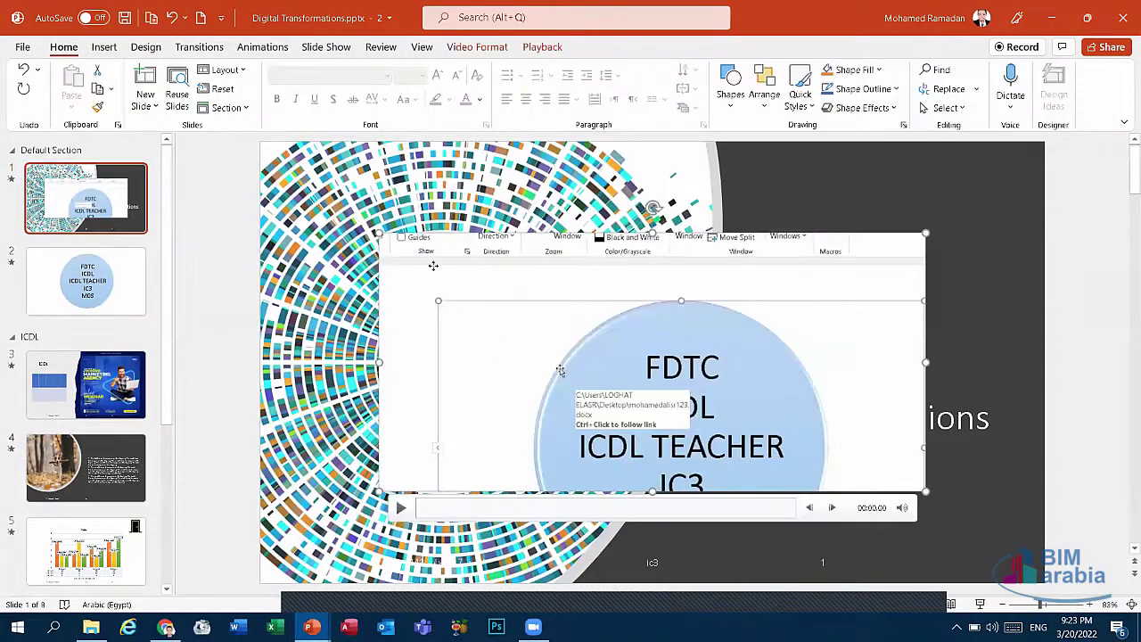
left_click_drag(433, 265, 314, 170)
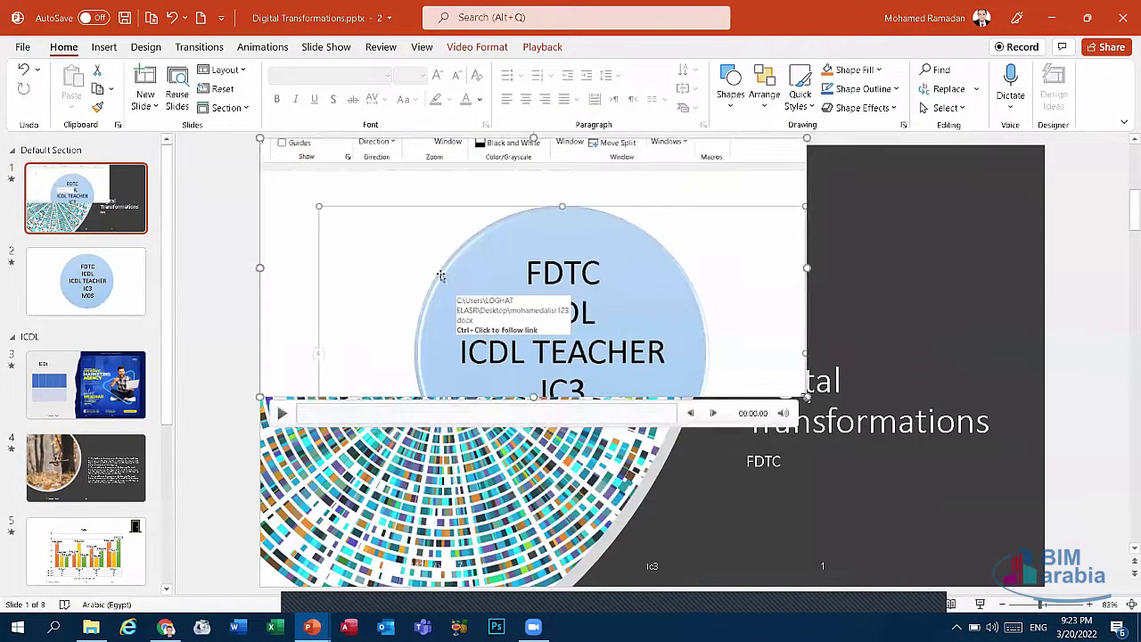
left_click_drag(807, 397, 1118, 554)
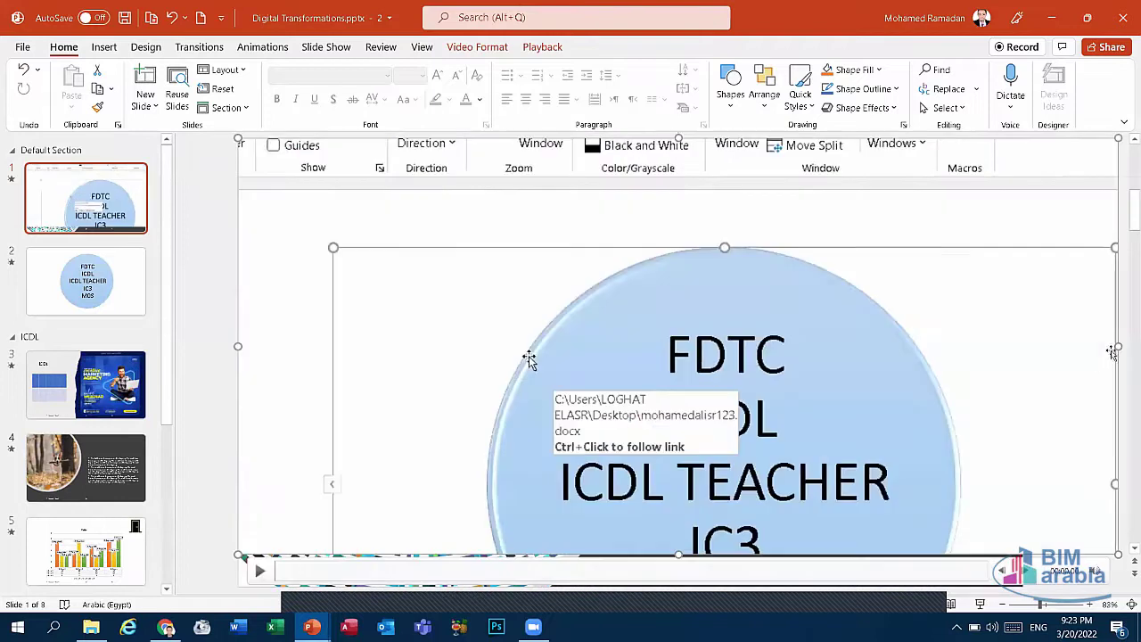
left_click_drag(1116, 347, 1023, 347)
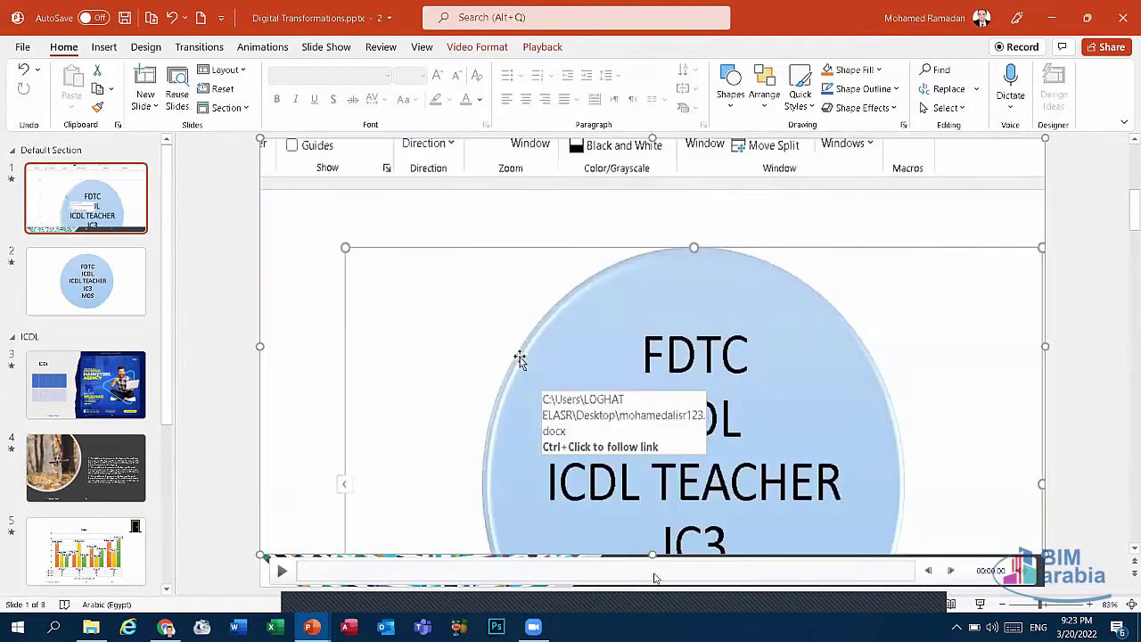
left_click_drag(649, 571, 653, 586)
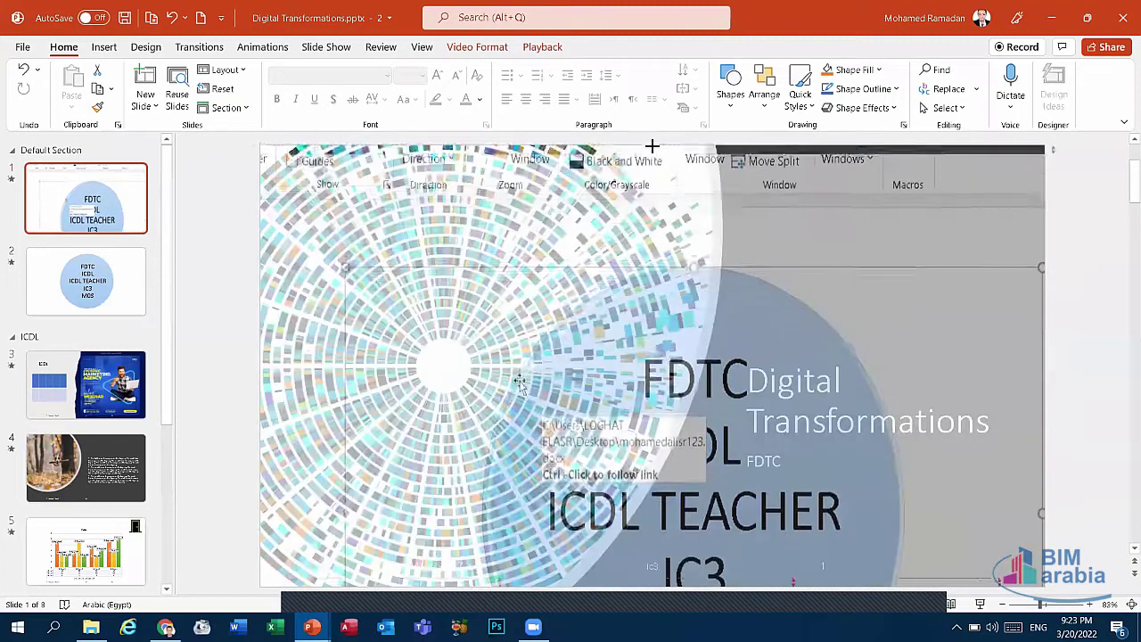
left_click_drag(652, 176, 653, 181)
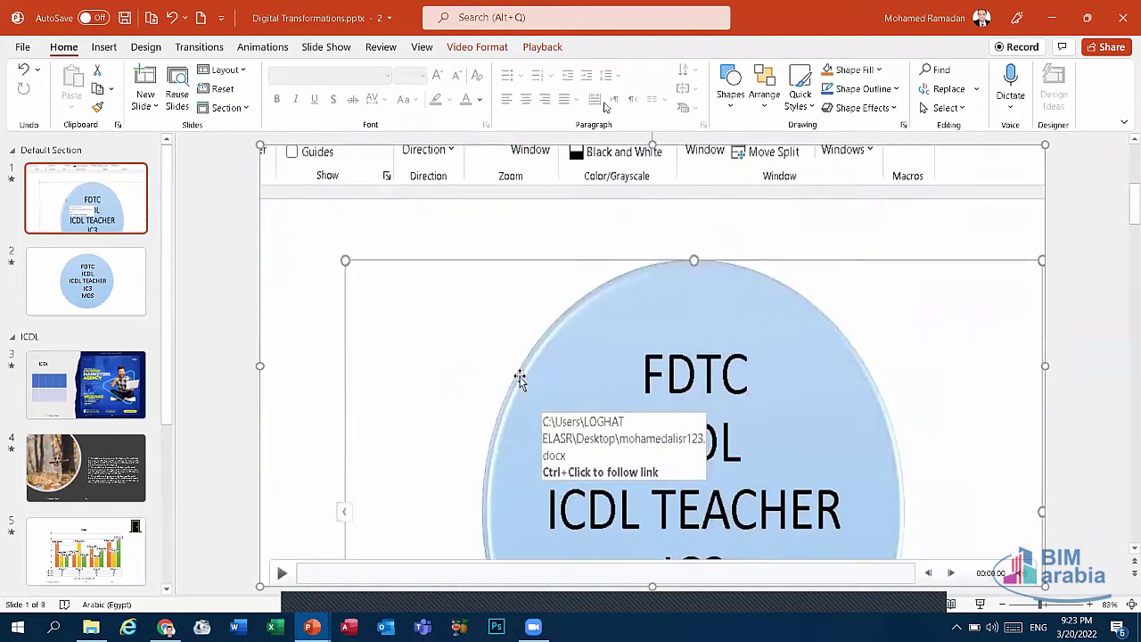
left_click(486, 50)
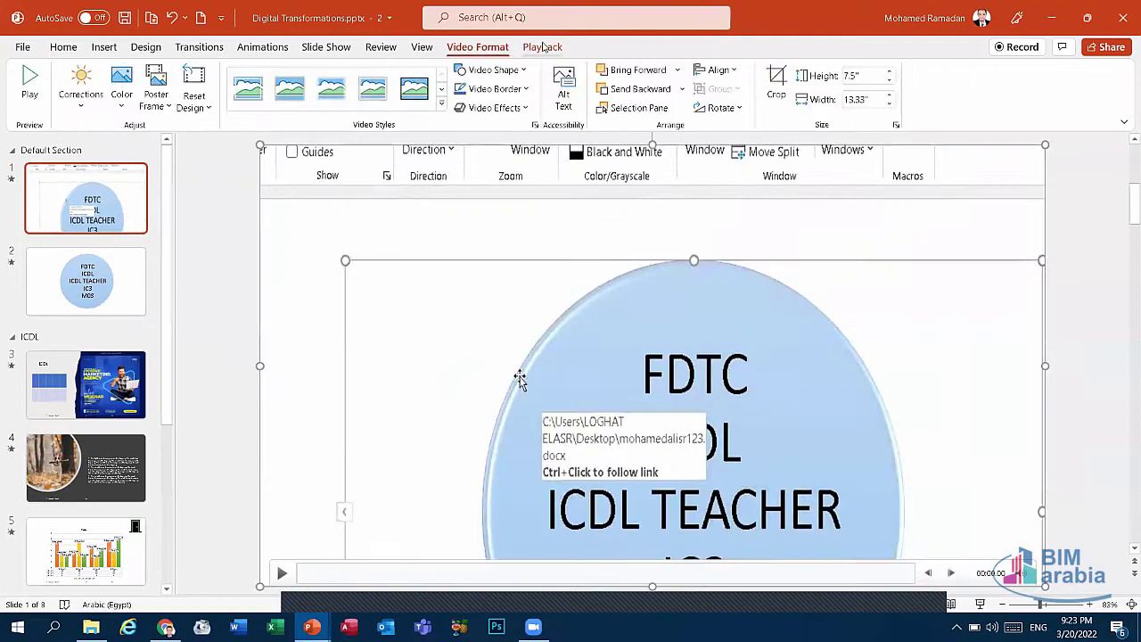
left_click(543, 46)
left_click(488, 50)
left_click(535, 47)
left_click(478, 52)
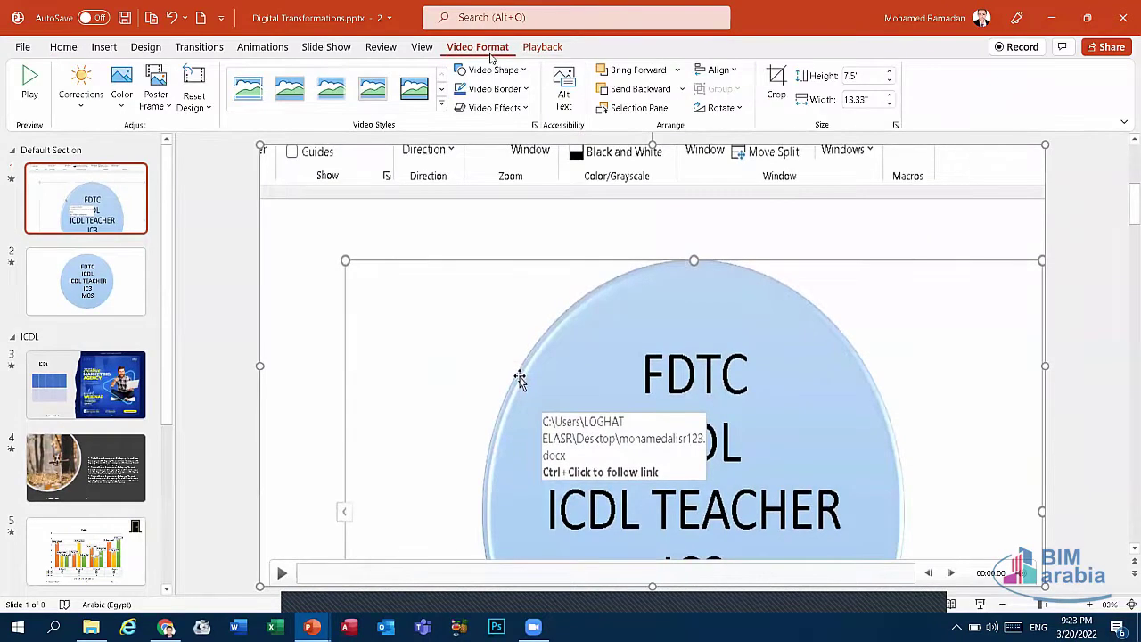
left_click(538, 52)
left_click(486, 49)
left_click(30, 85)
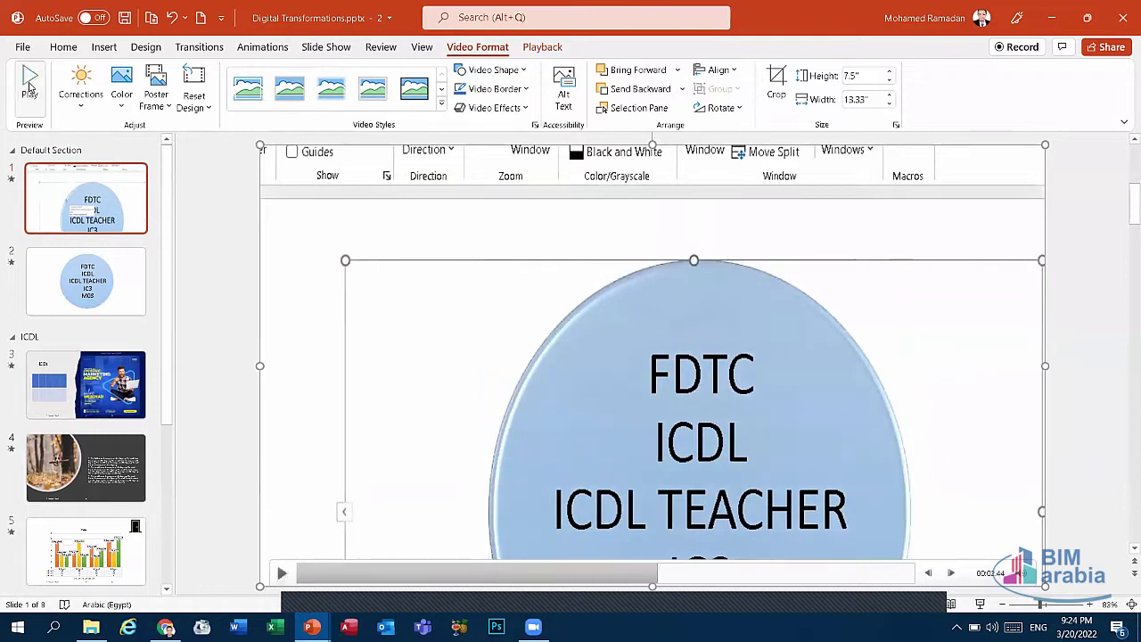
left_click(30, 85)
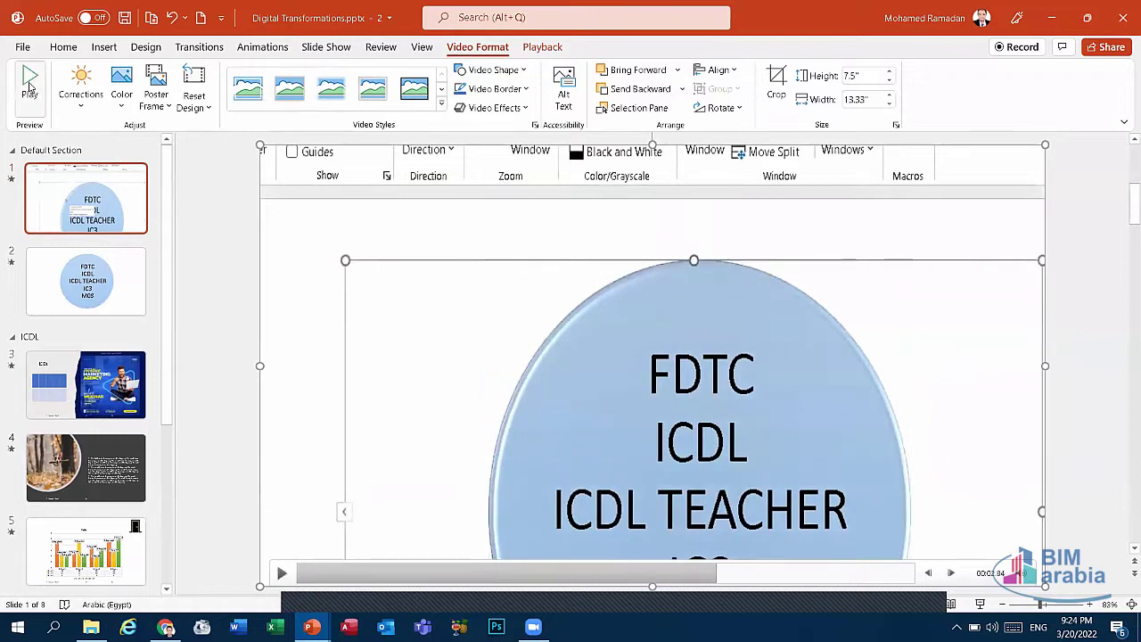
left_click(80, 87)
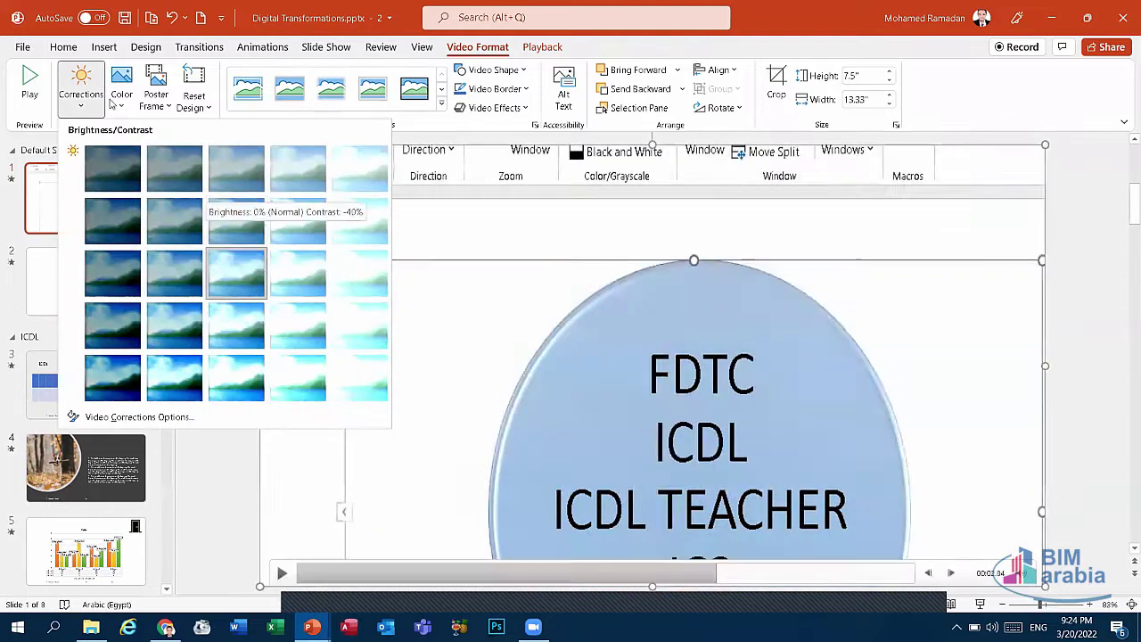
left_click(118, 100)
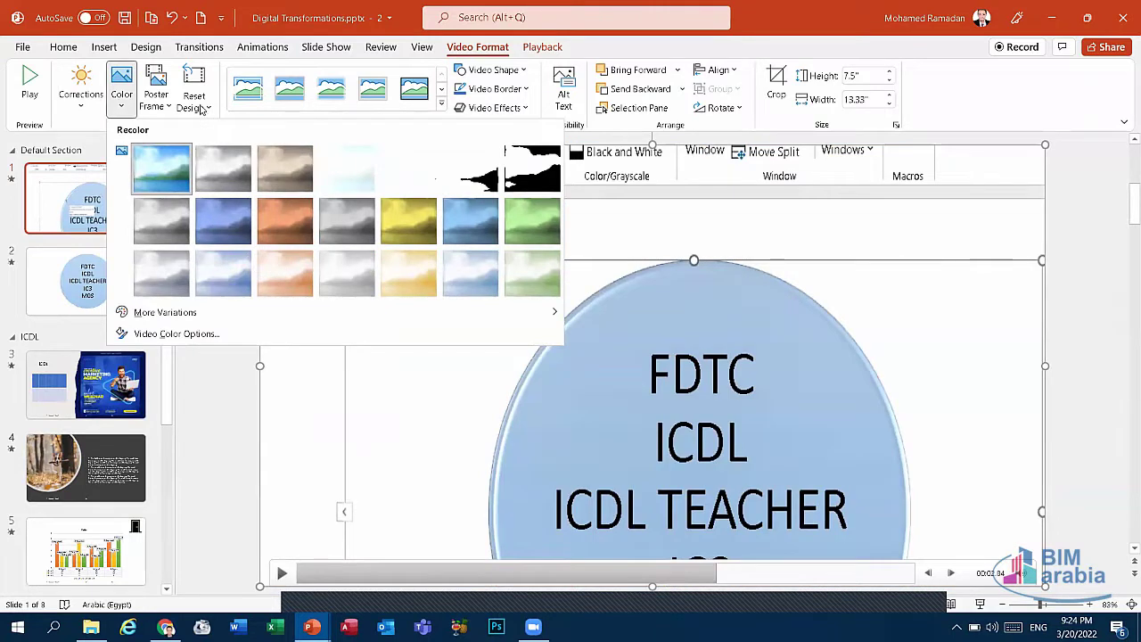
left_click(205, 108)
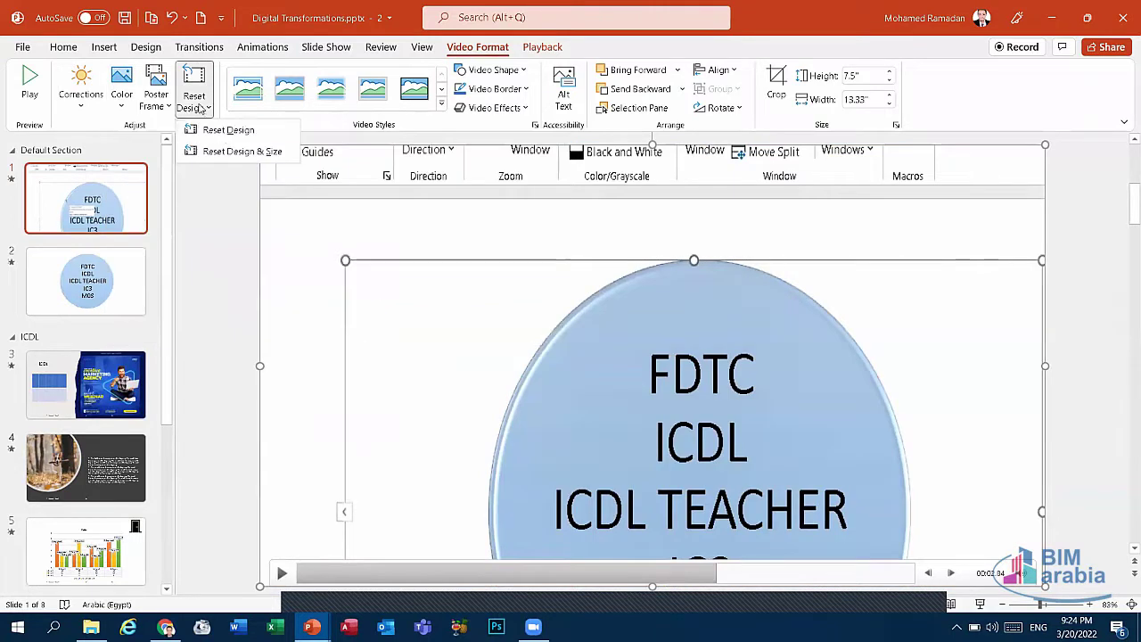
left_click(223, 134)
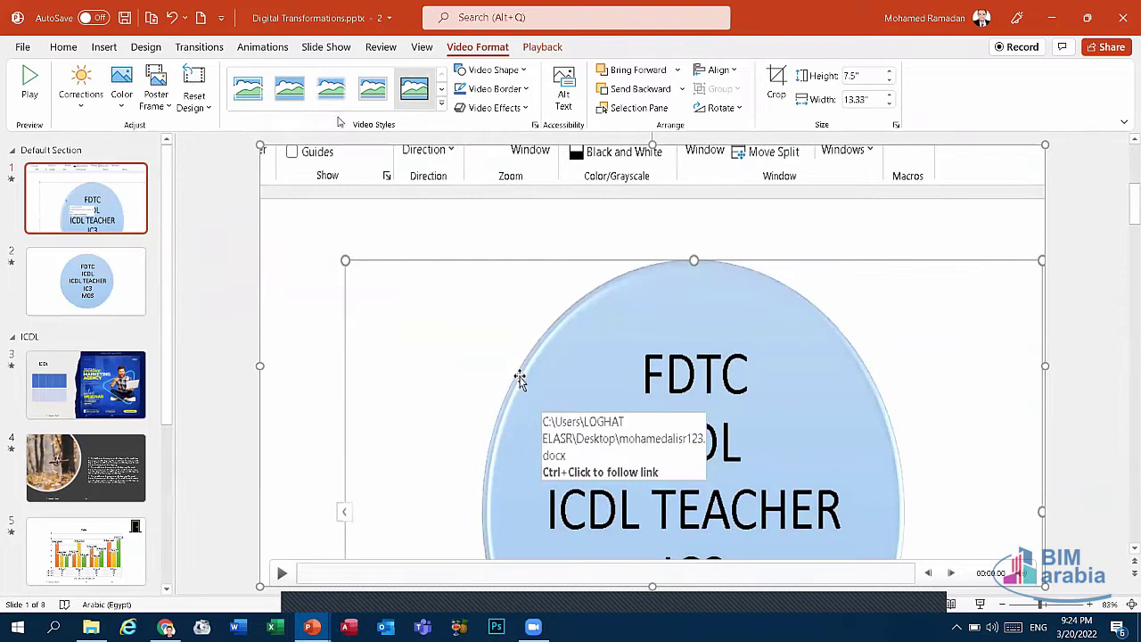
Step: Reshape the video into a cube, then reset it to its original design
left_click(495, 69)
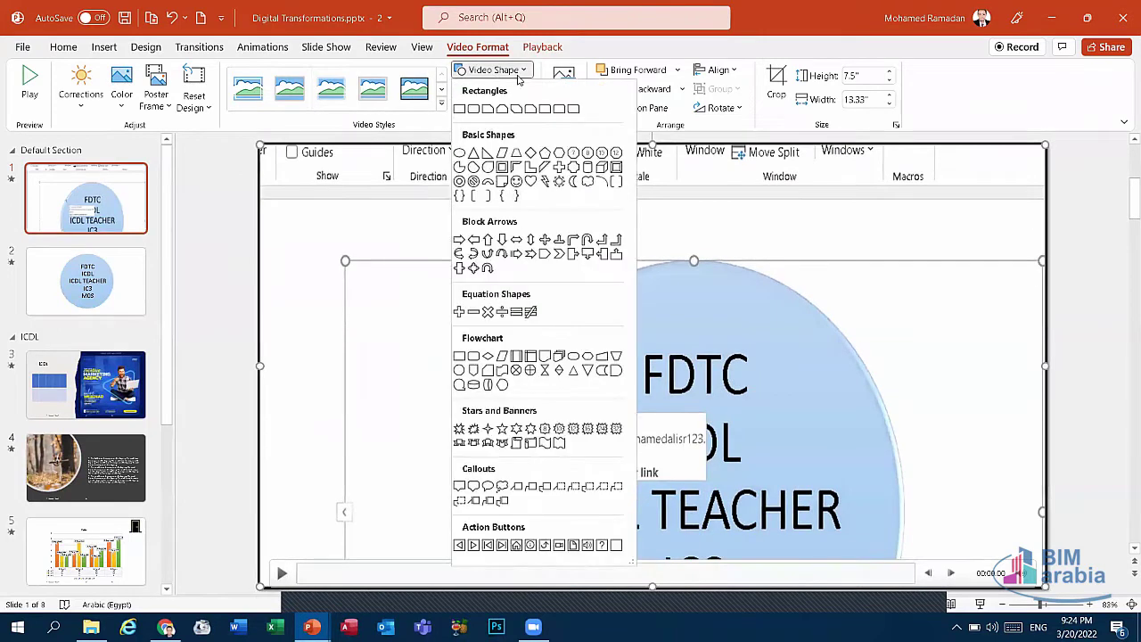
left_click(602, 166)
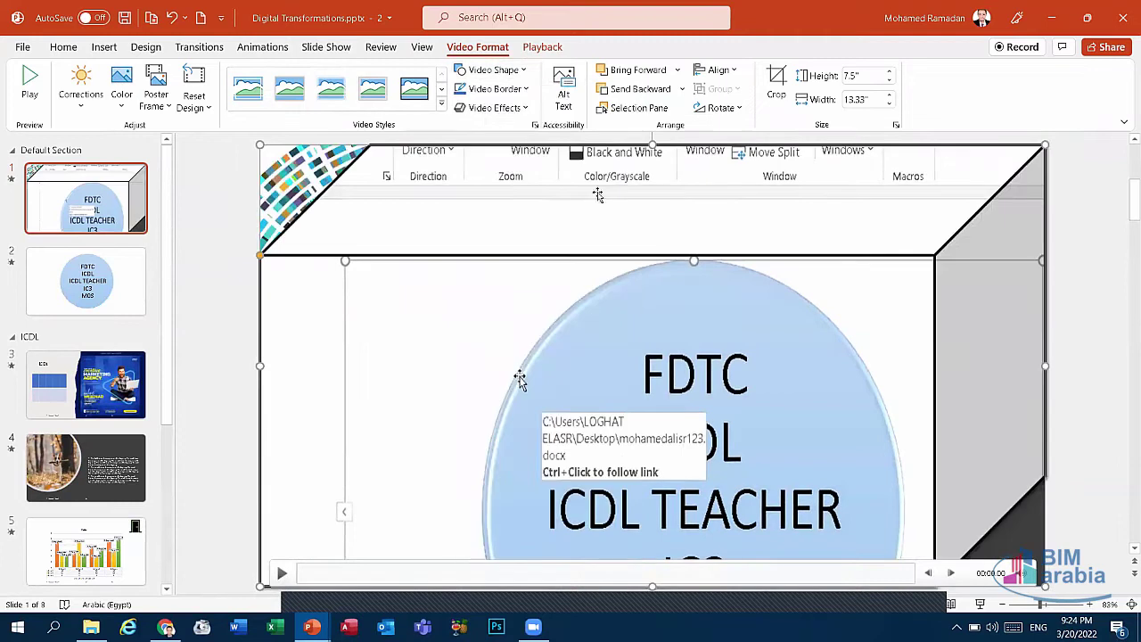
left_click(208, 107)
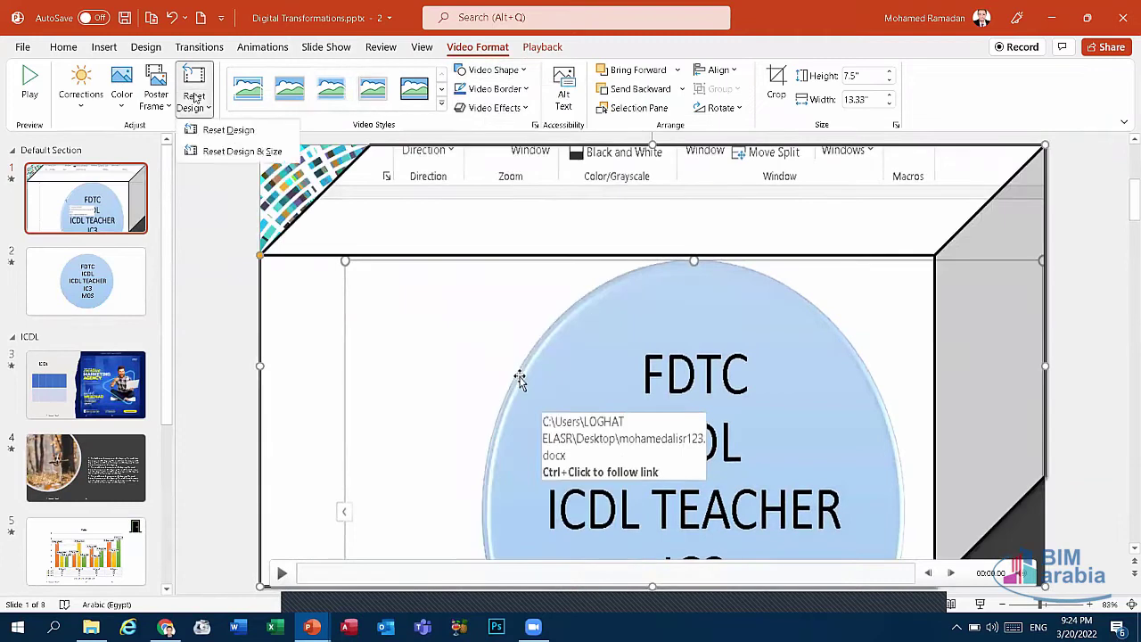
left_click(218, 129)
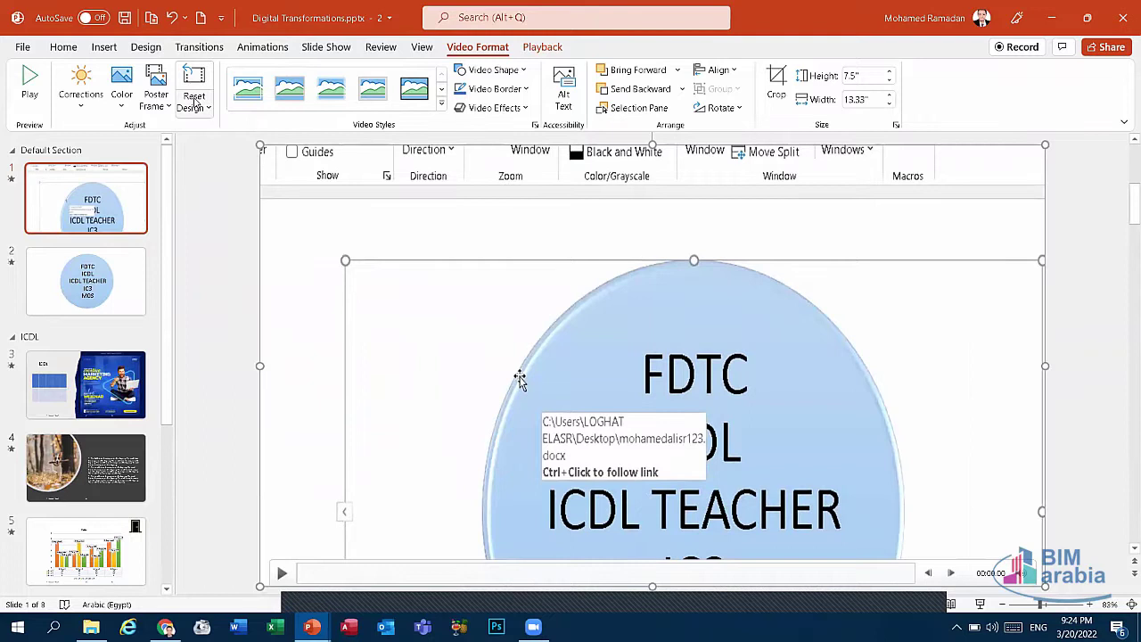
Step: Look over the Reset Design and Poster Frame options without setting a poster frame
left_click(202, 105)
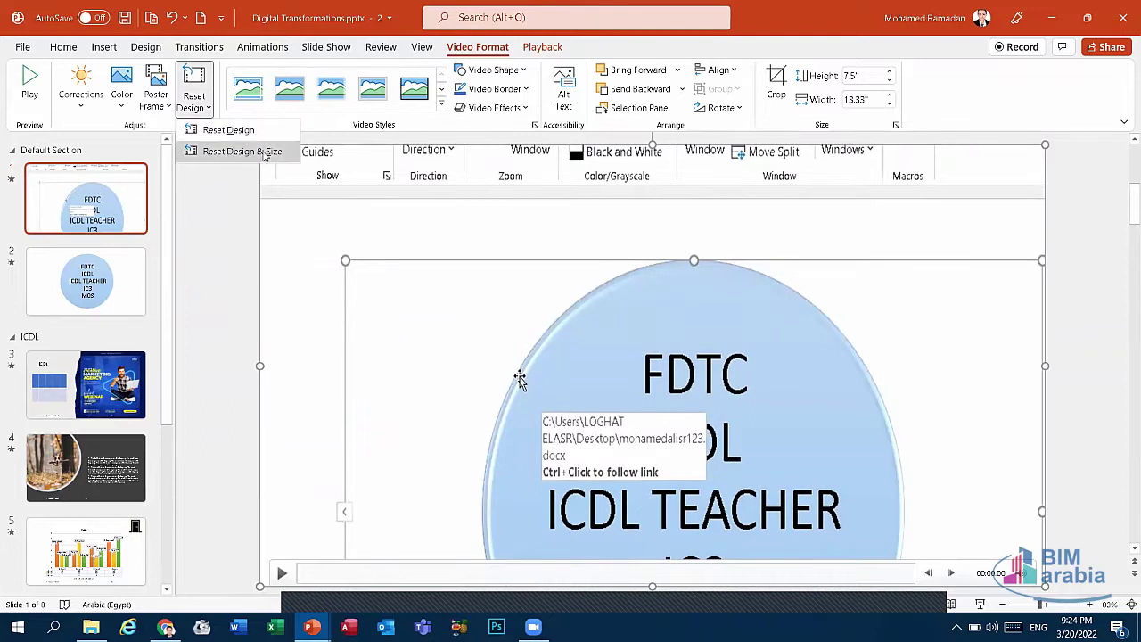
left_click(161, 107)
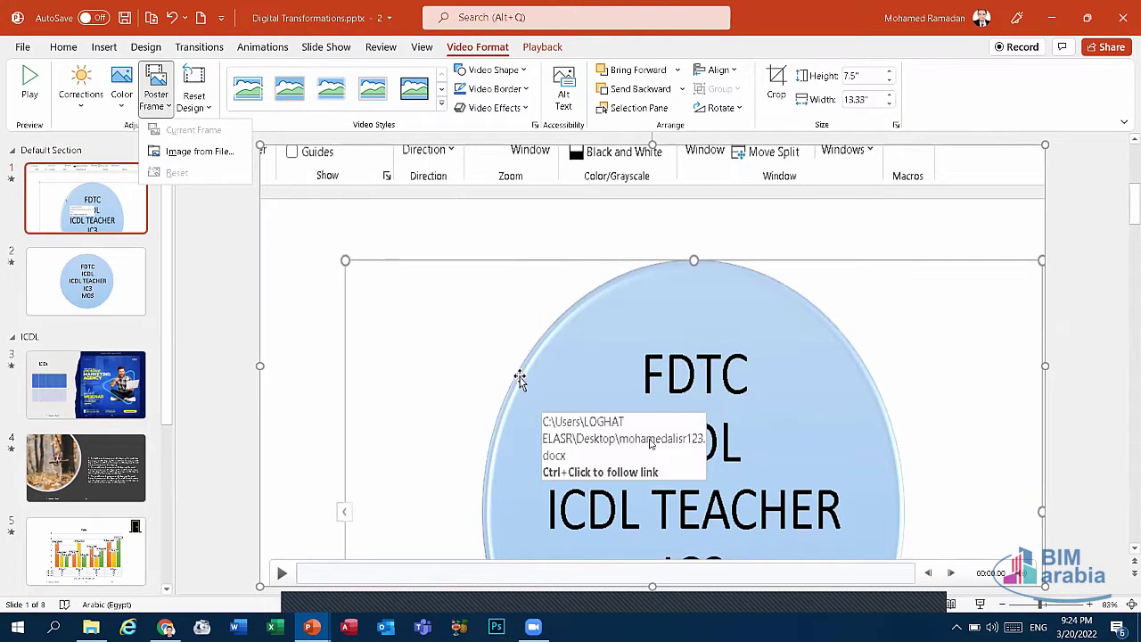
left_click(378, 105)
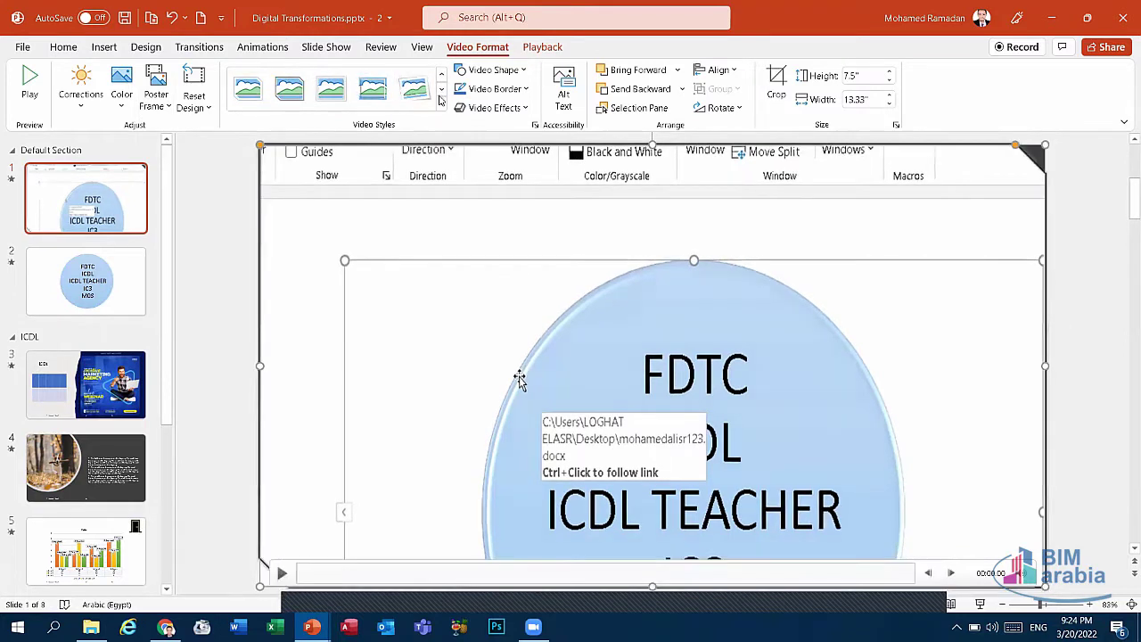
Step: Try oval and shadowed rectangle video styles, then undo the oval frame style
left_click(440, 82)
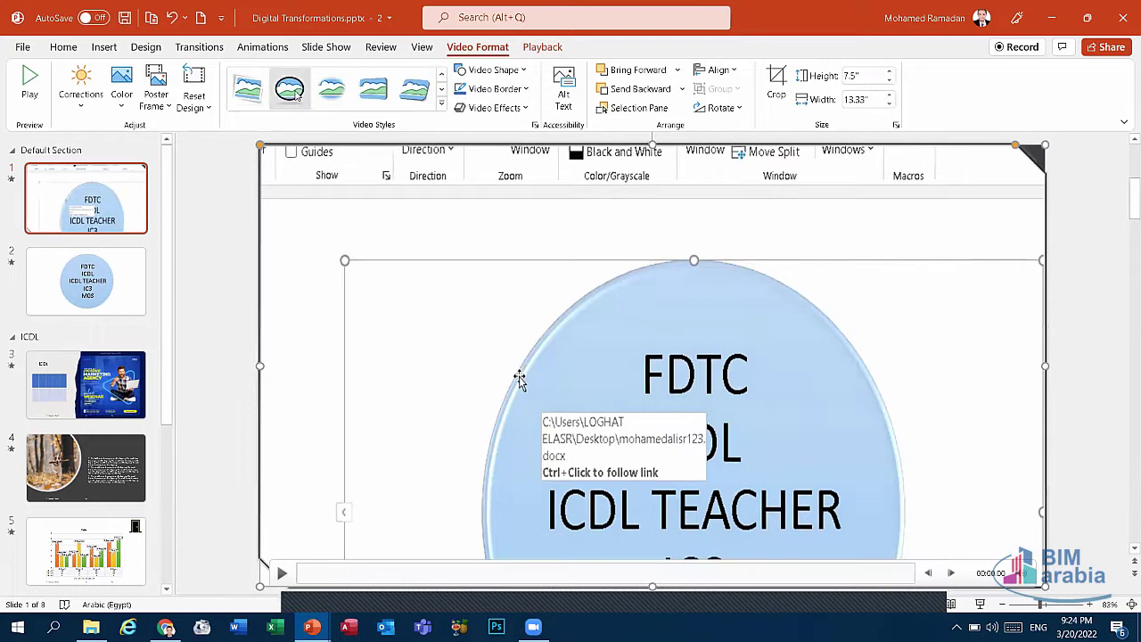
left_click(290, 89)
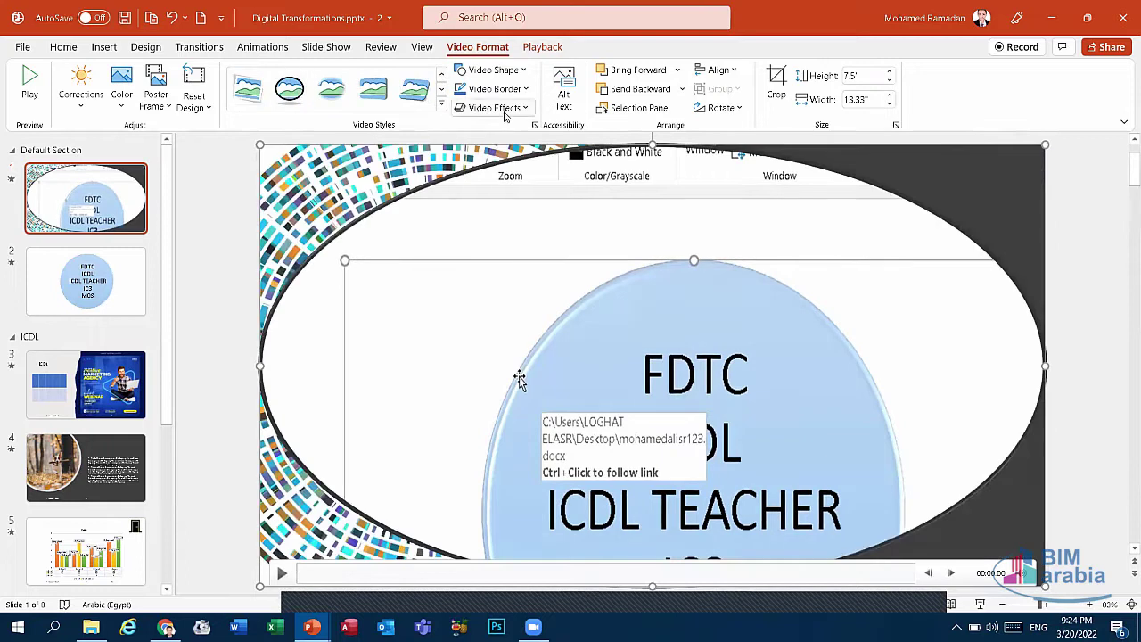
left_click(372, 89)
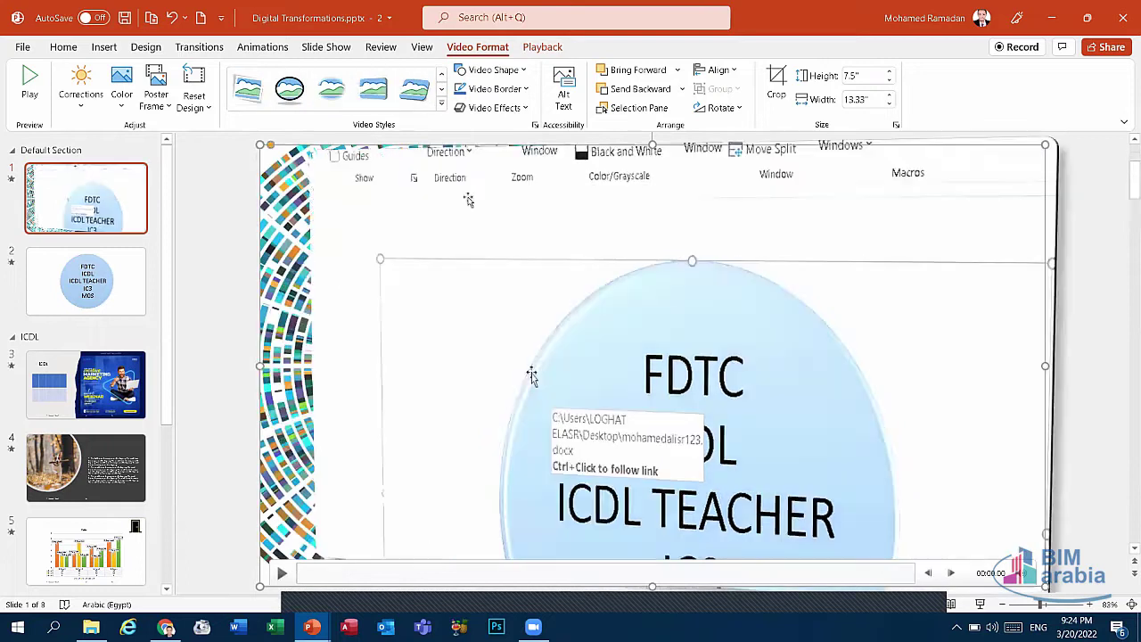
left_click(289, 90)
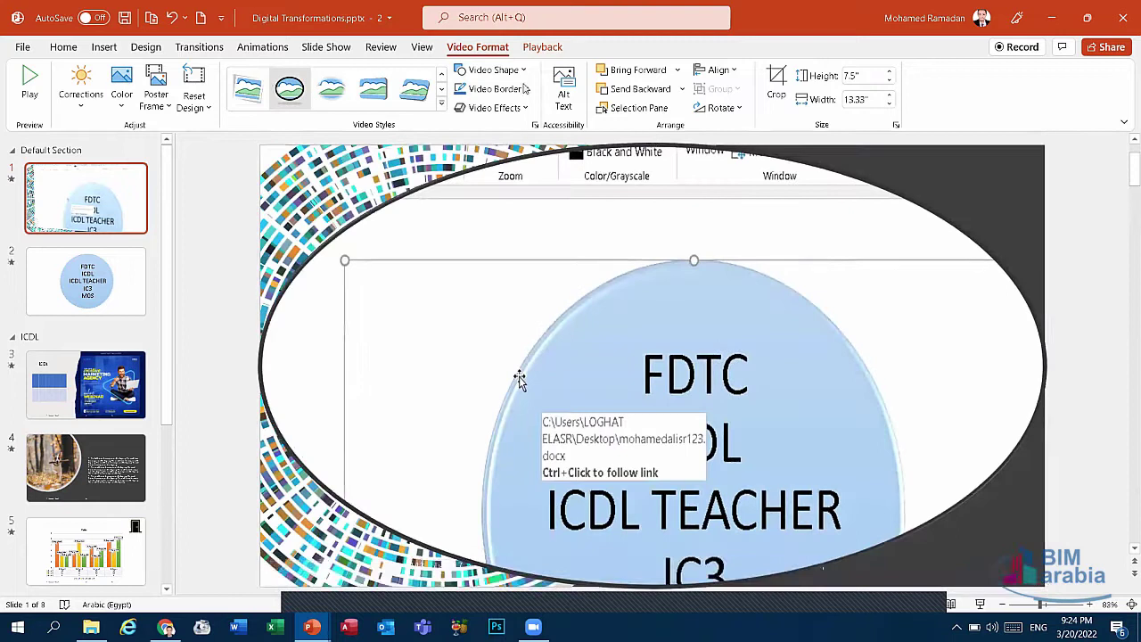
left_click(440, 89)
key("ctrl+z")
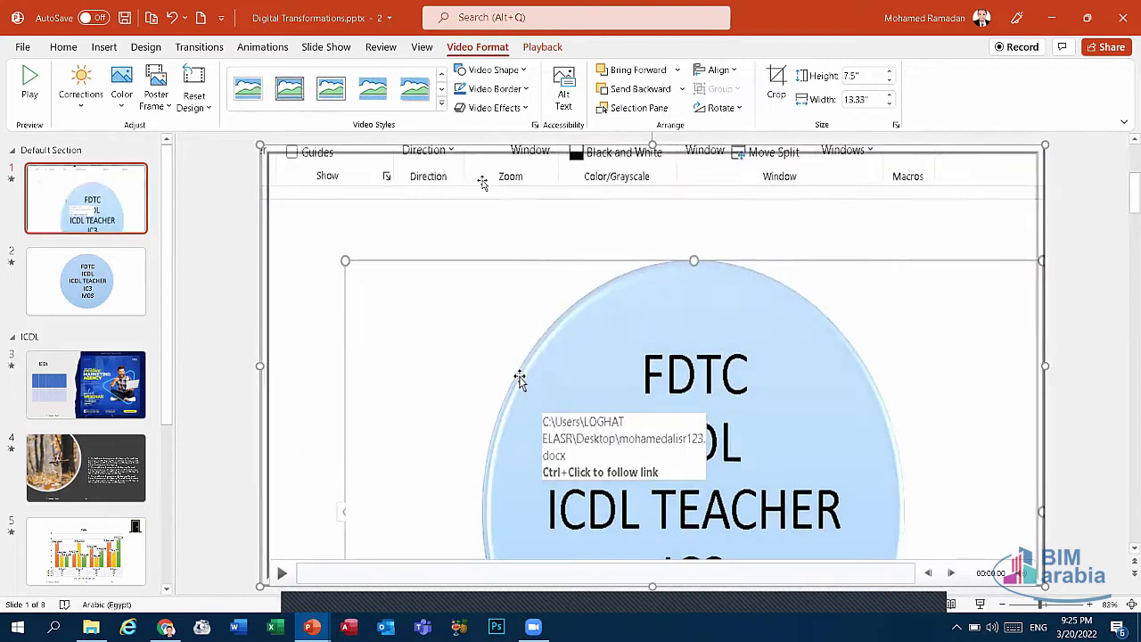
Step: Reshape the video into a Block Arrows right arrow, undoing an accidental nudge
left_click(493, 69)
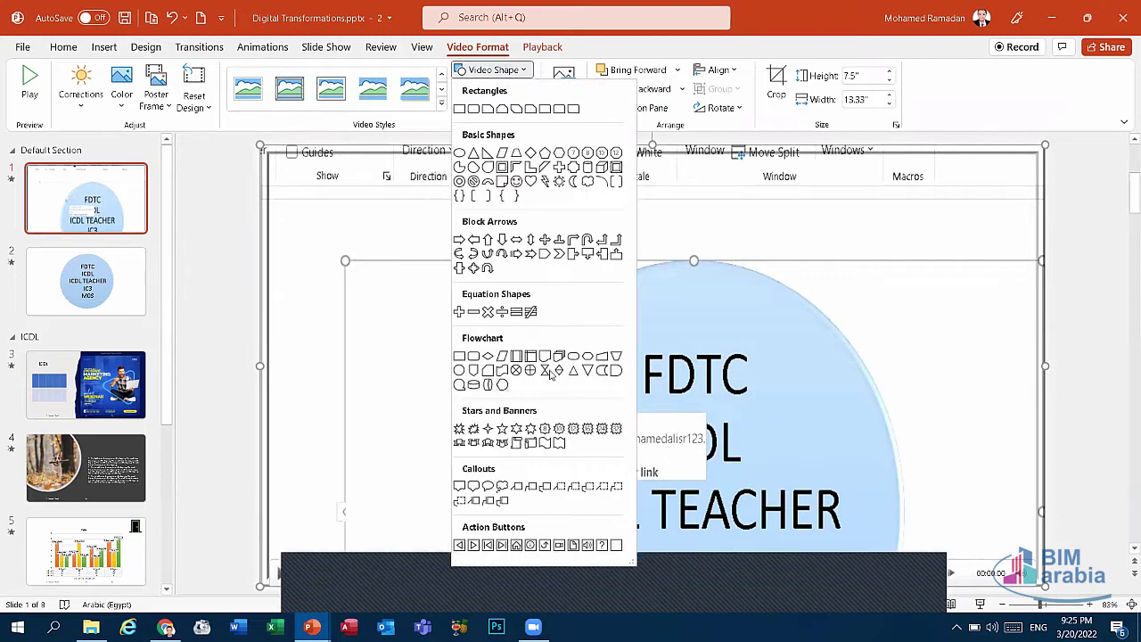
left_click(515, 254)
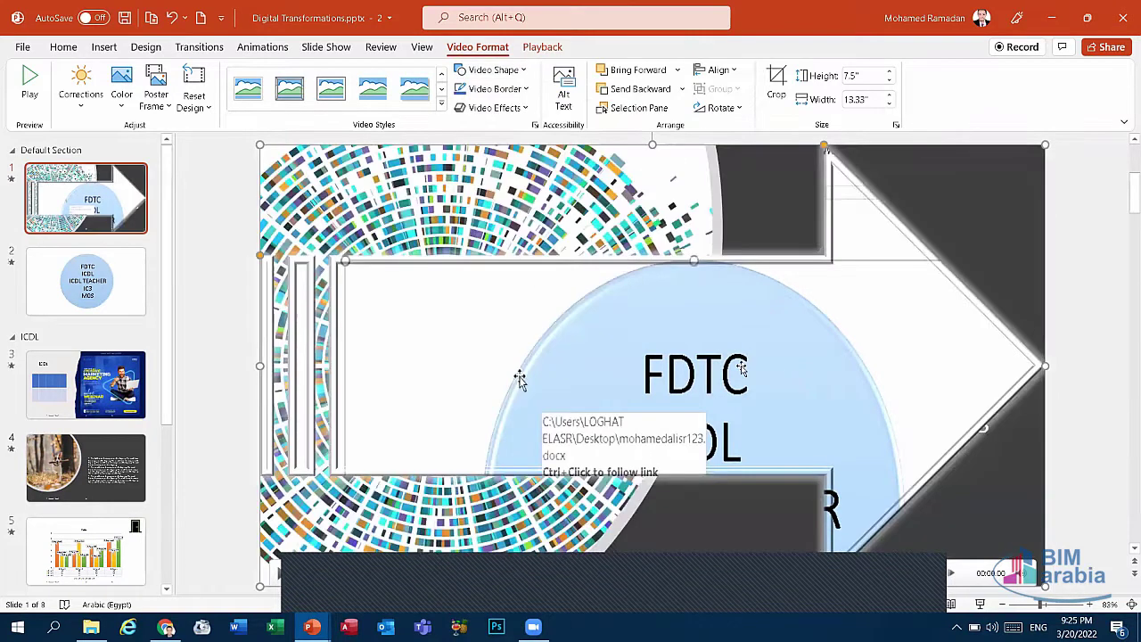
left_click_drag(520, 379, 528, 379)
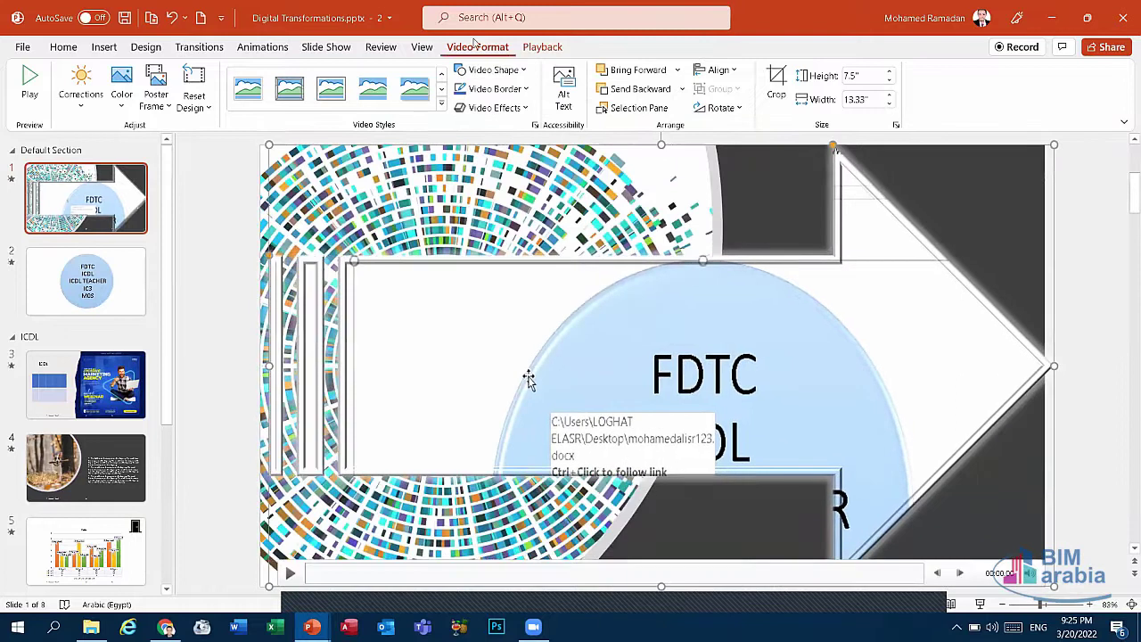
left_click(171, 18)
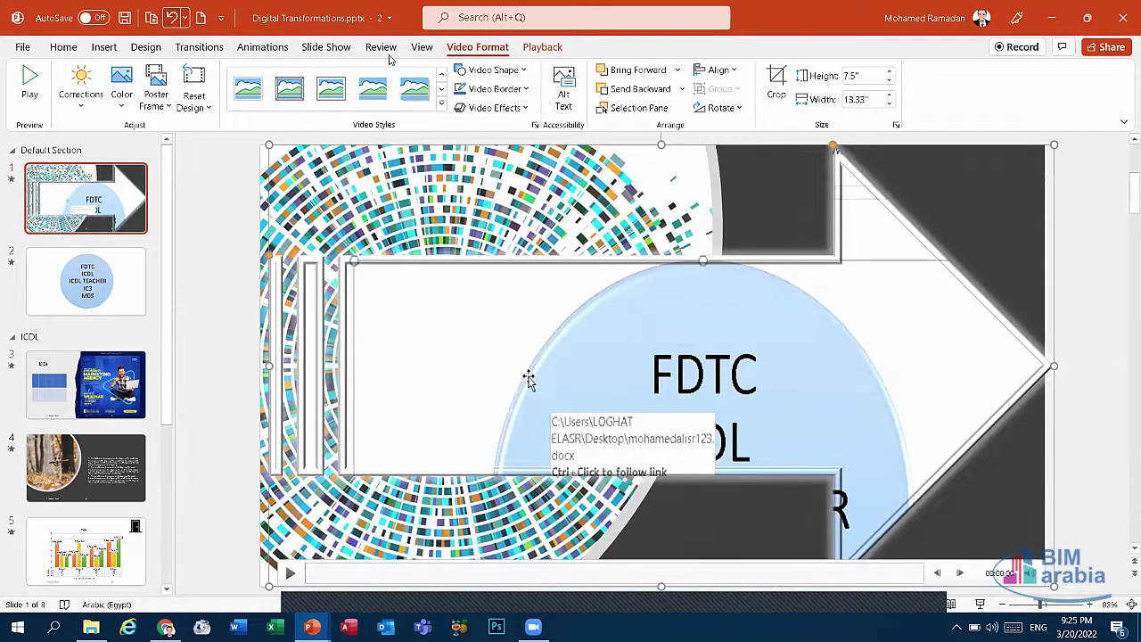
Step: Give the arrow-shaped video a red 6 pt border
left_click(524, 71)
left_click(525, 70)
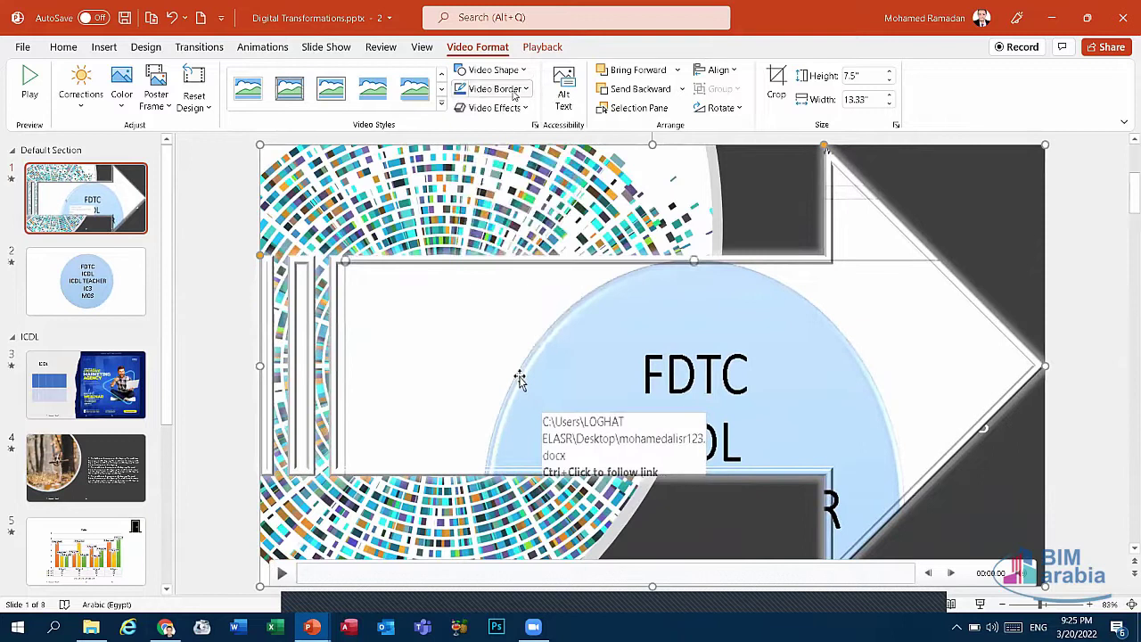
left_click(513, 93)
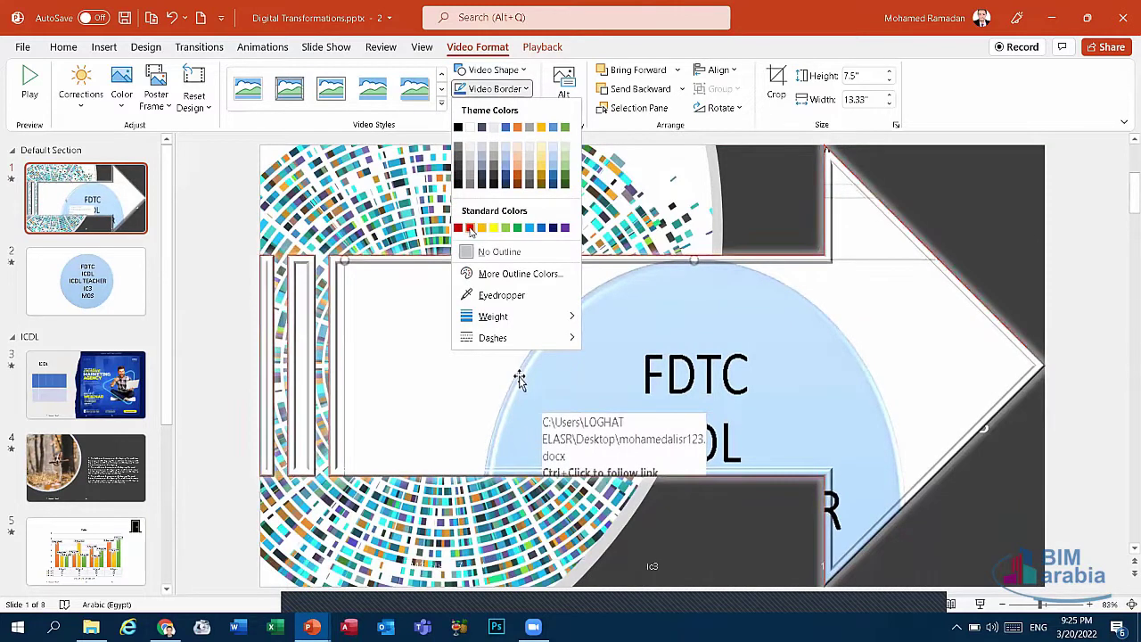
left_click(470, 227)
left_click(513, 89)
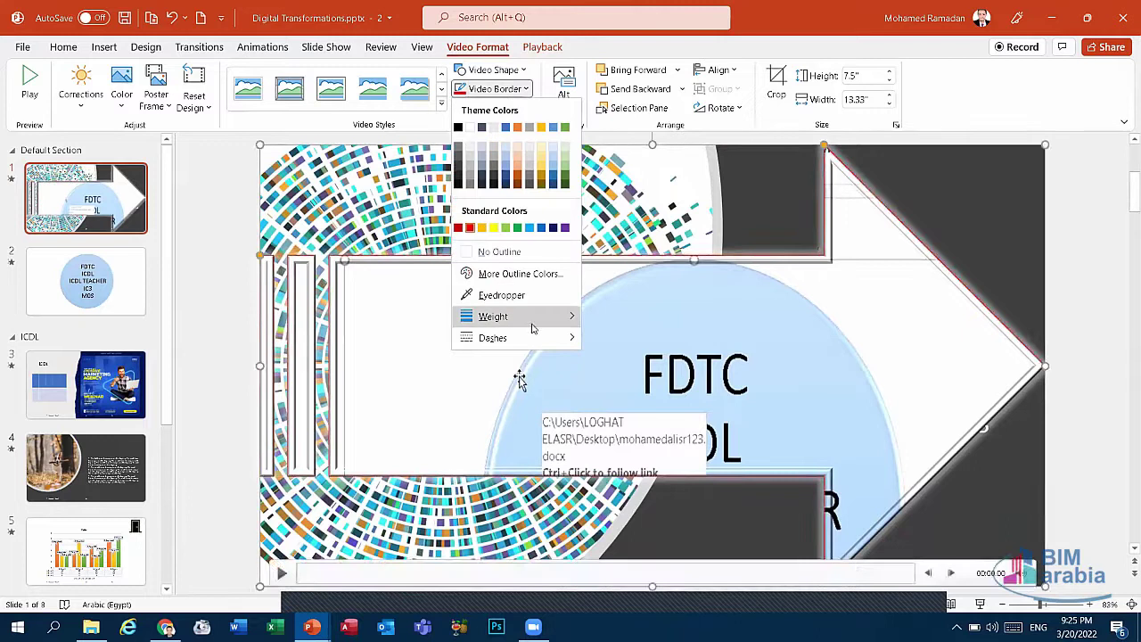
mouse_move(530, 321)
left_click(654, 468)
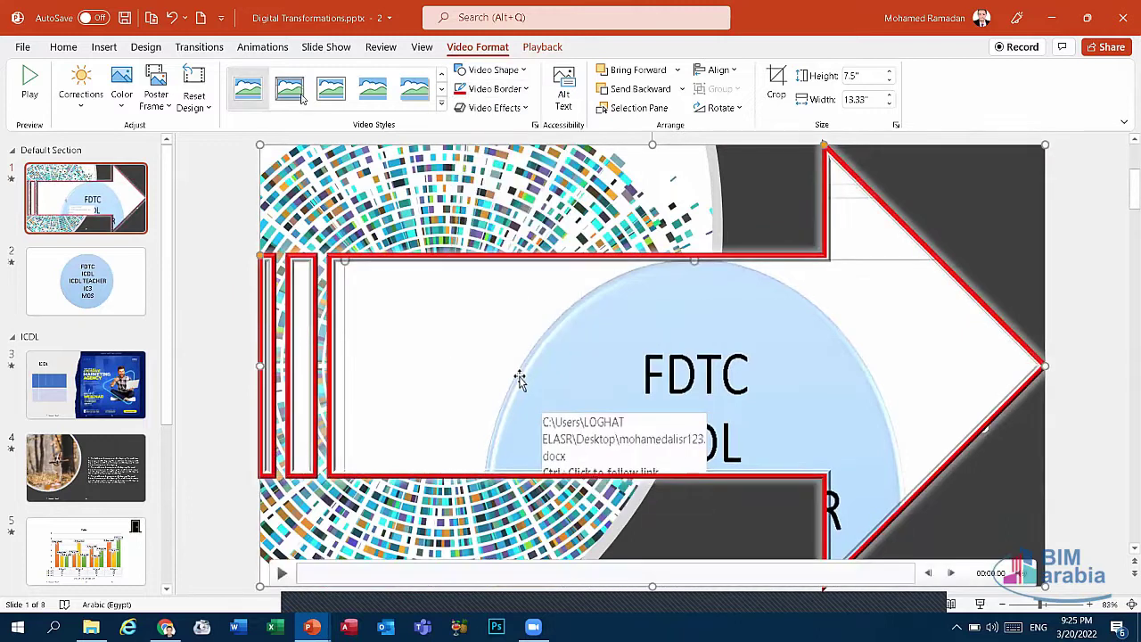
left_click(524, 109)
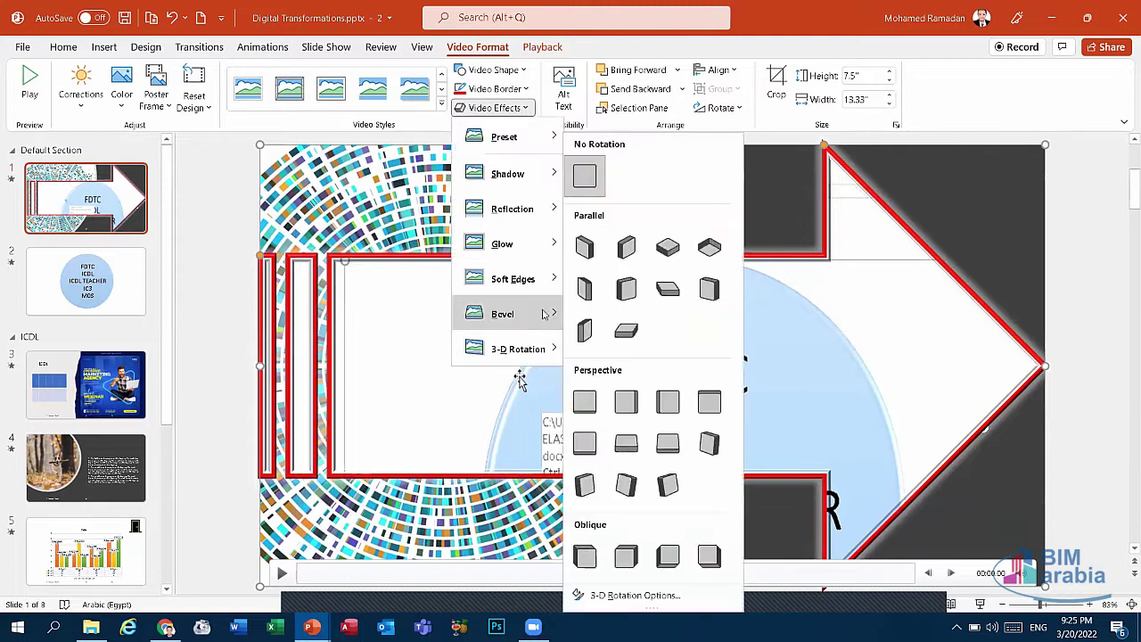
mouse_move(513, 314)
mouse_move(535, 137)
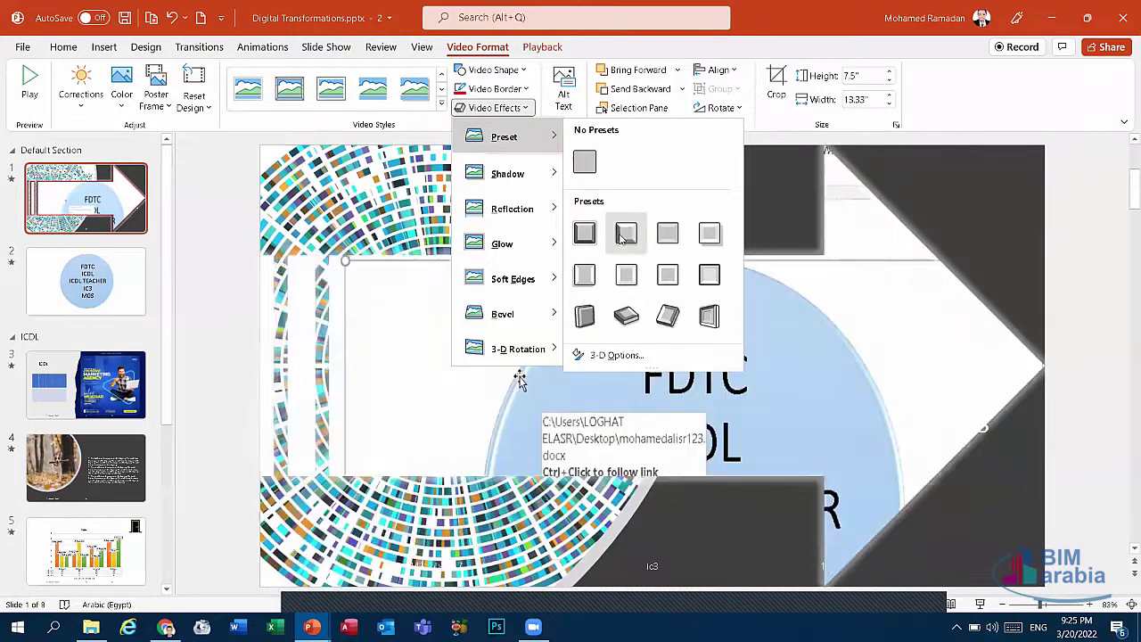
left_click(506, 108)
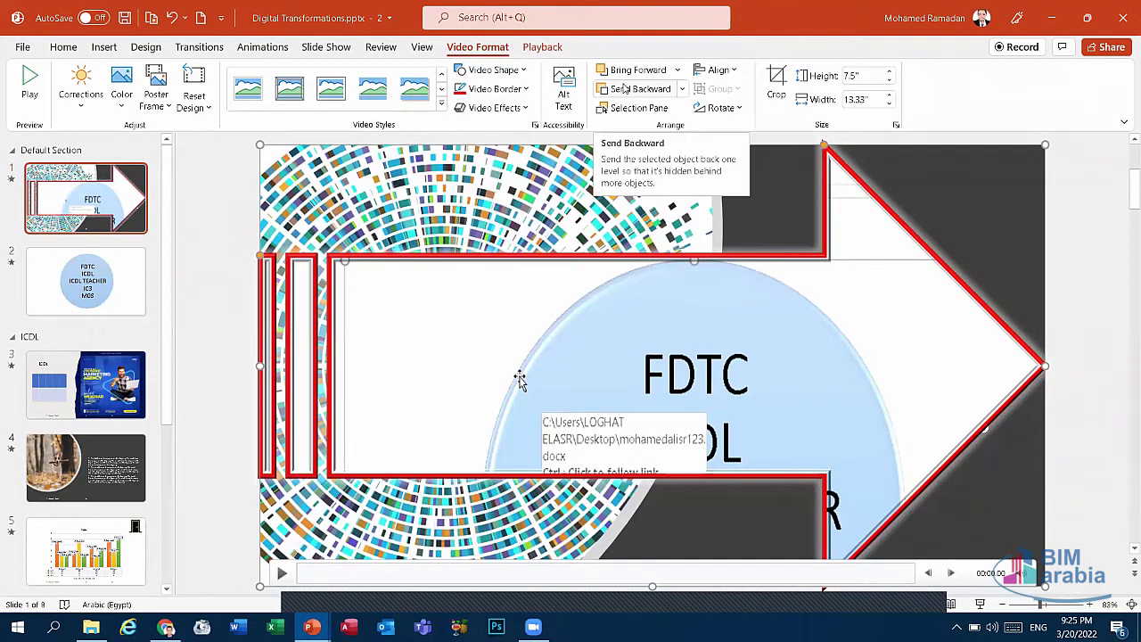
left_click(651, 90)
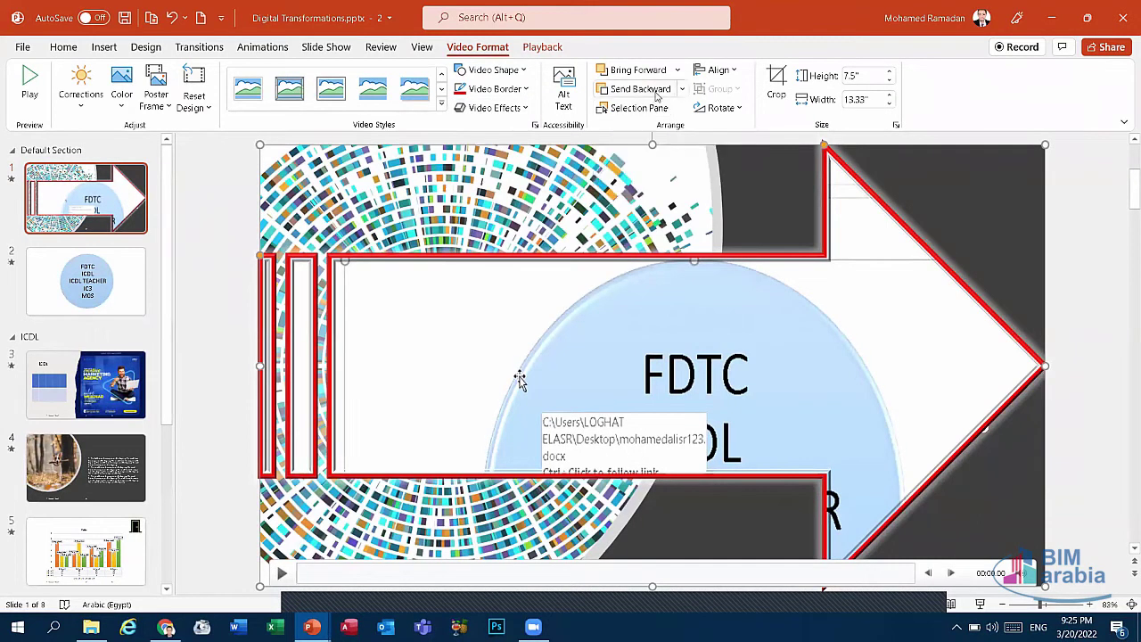
left_click(665, 73)
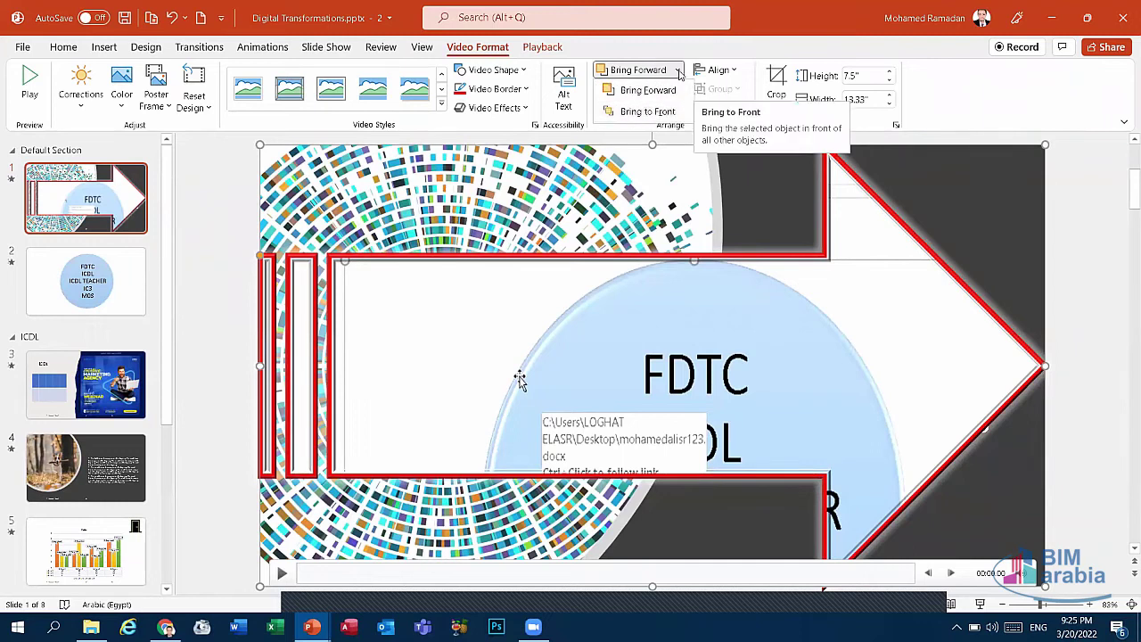
left_click(649, 113)
left_click(681, 89)
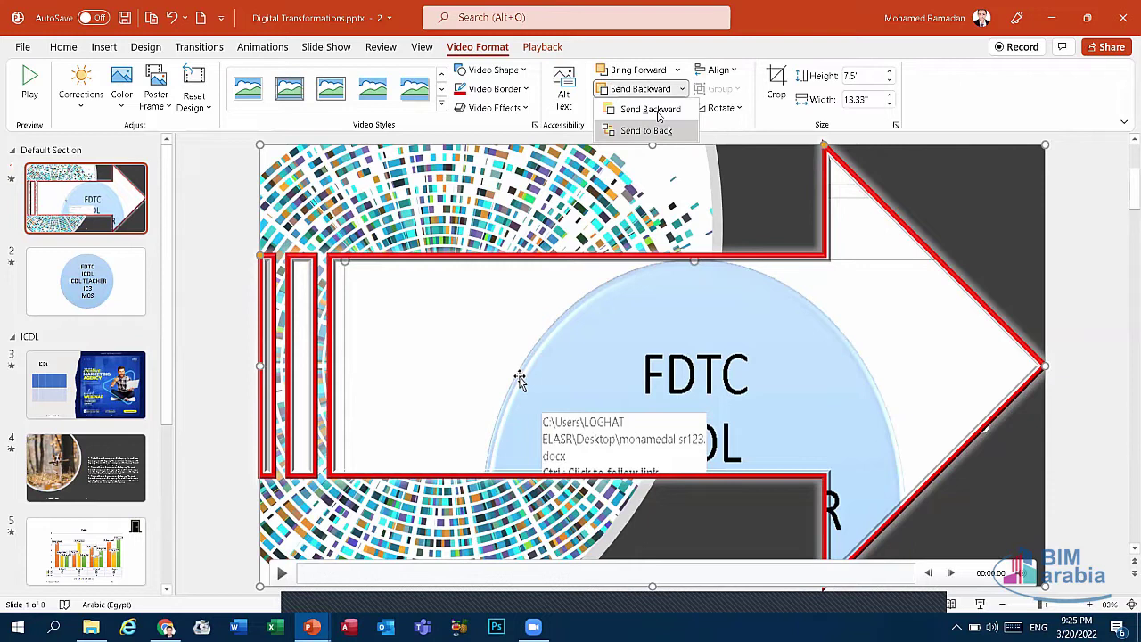
left_click(629, 109)
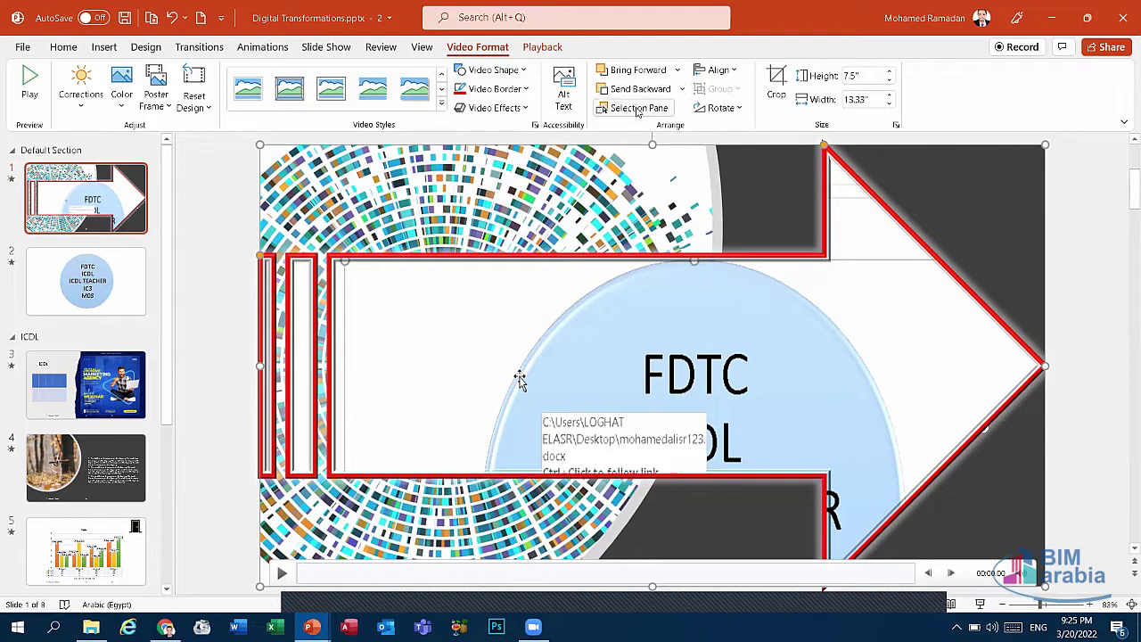
Step: In the Selection pane, hide and re-show slide 1's objects, including Screen Recording 9
left_click(639, 108)
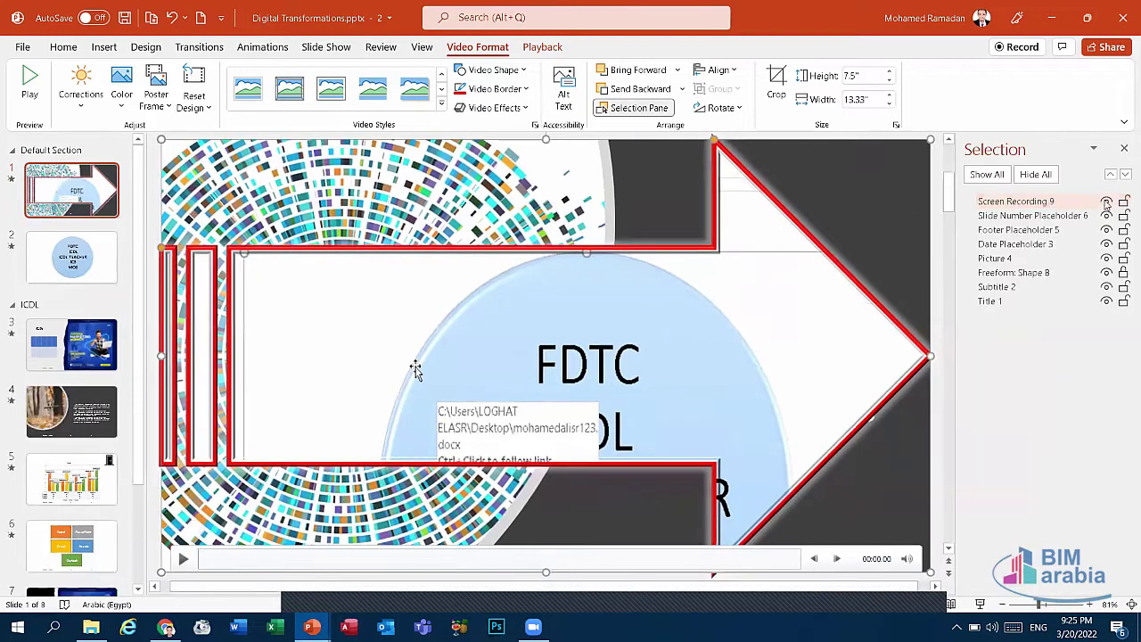
left_click(1106, 286)
left_click(1106, 272)
left_click(1107, 257)
left_click(1107, 243)
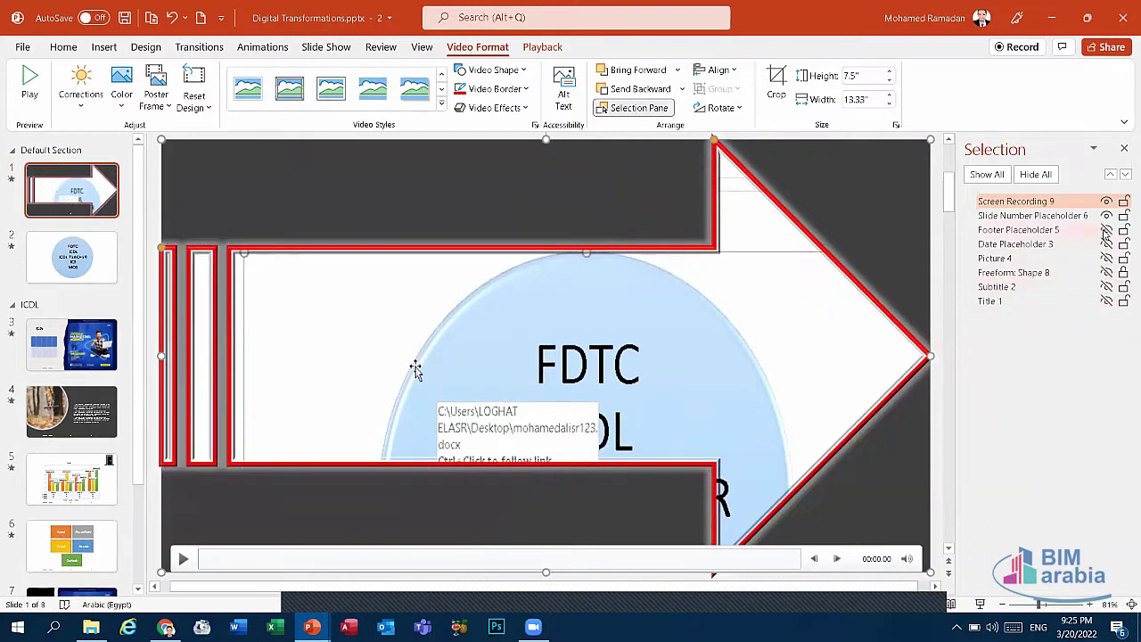
left_click(1106, 201)
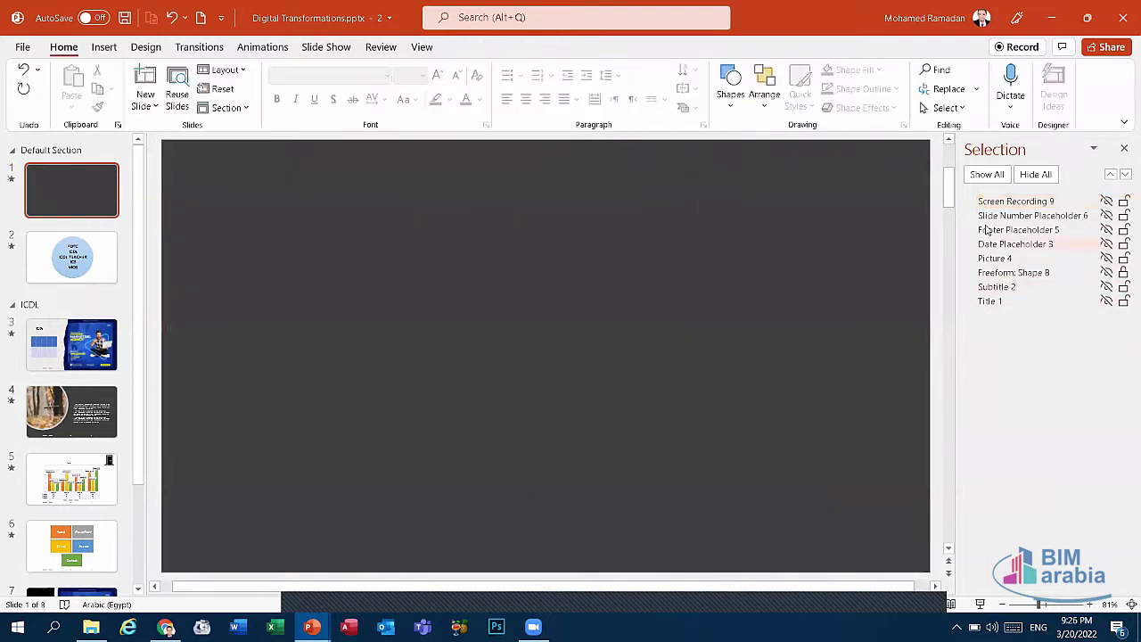
left_click(986, 175)
left_click(1027, 176)
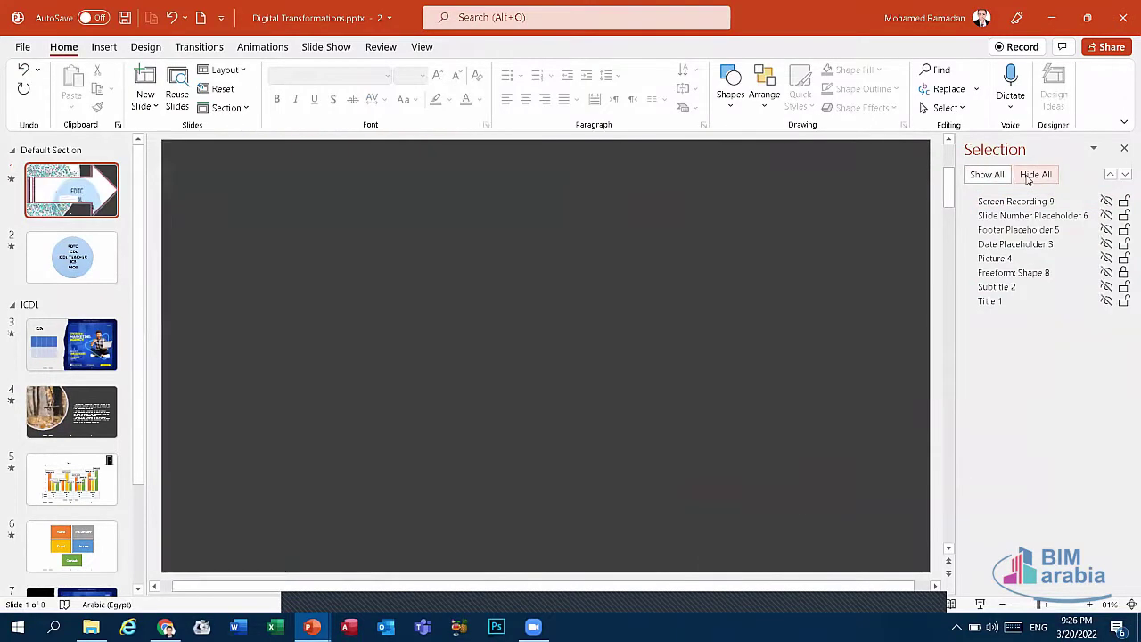
left_click(987, 175)
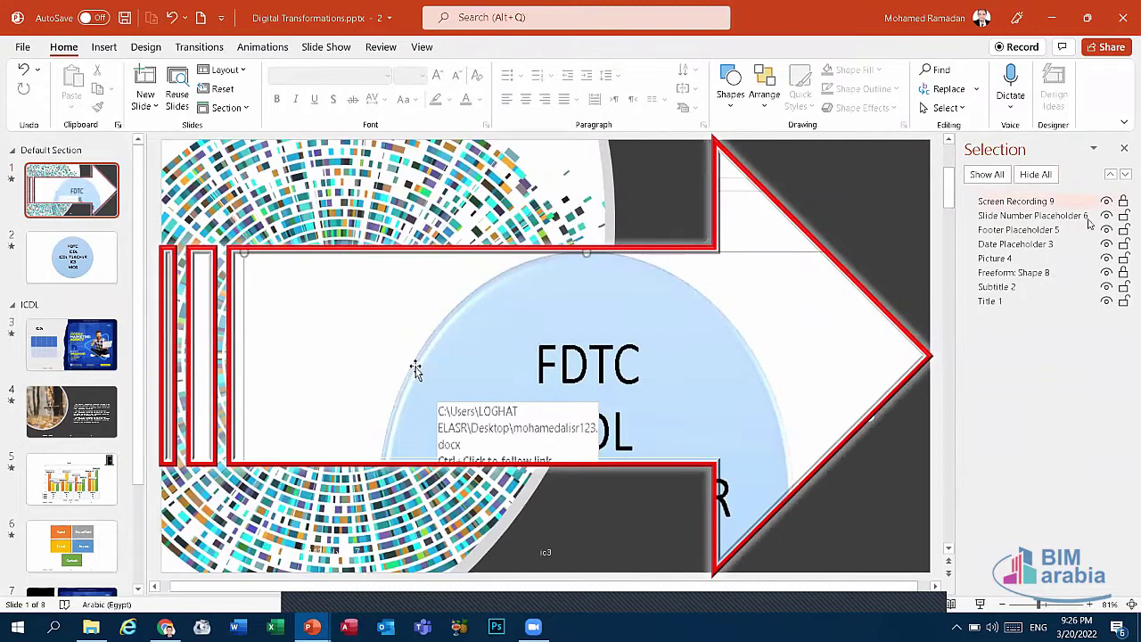
mouse_move(745, 272)
mouse_move(890, 306)
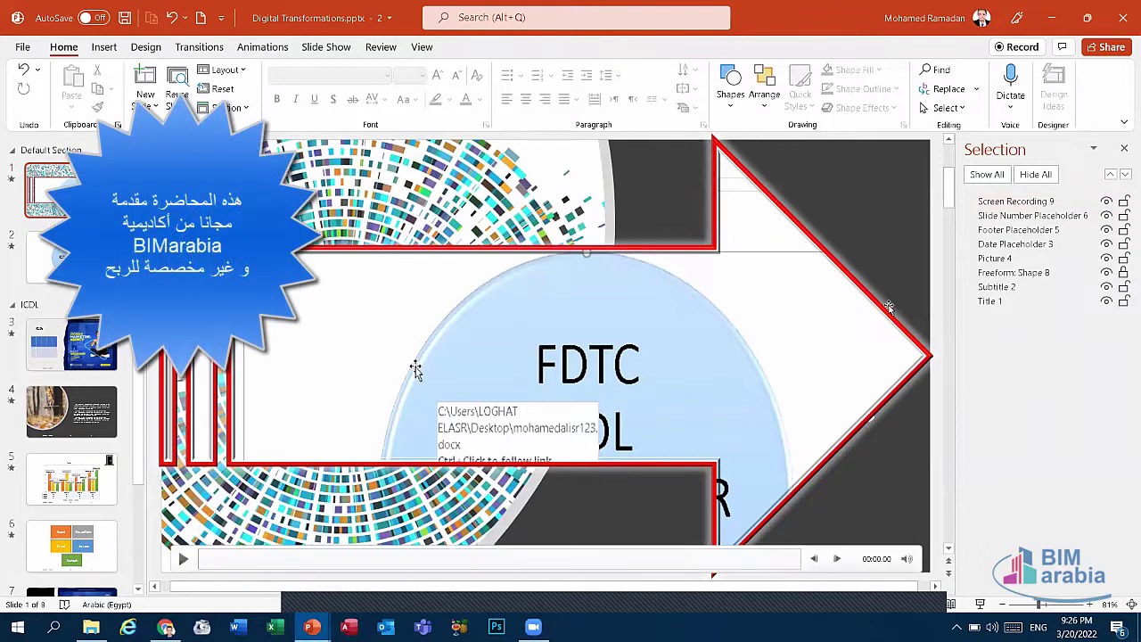
Step: Select the video and close the Selection pane, leaving its alignment unchanged
left_click(927, 174)
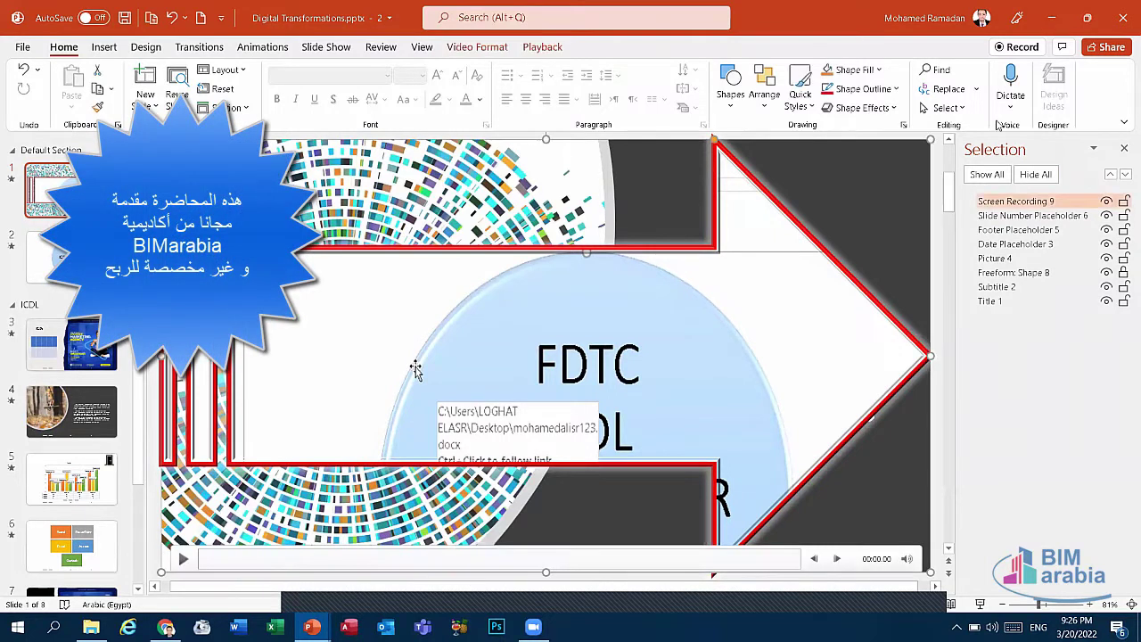
left_click(1124, 148)
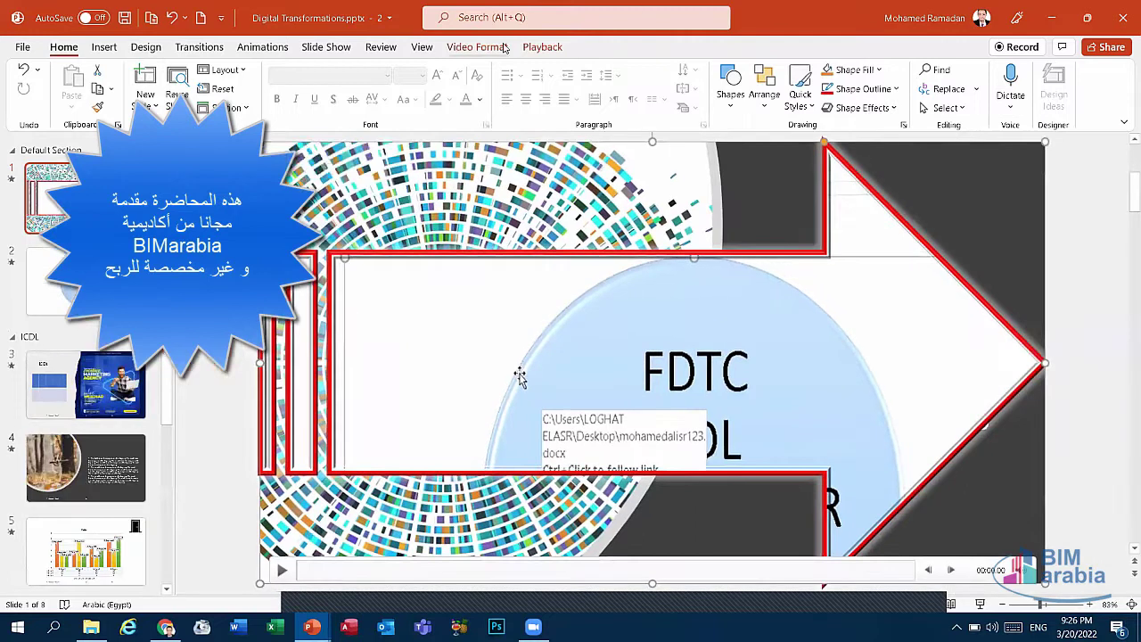
left_click(503, 47)
left_click(718, 72)
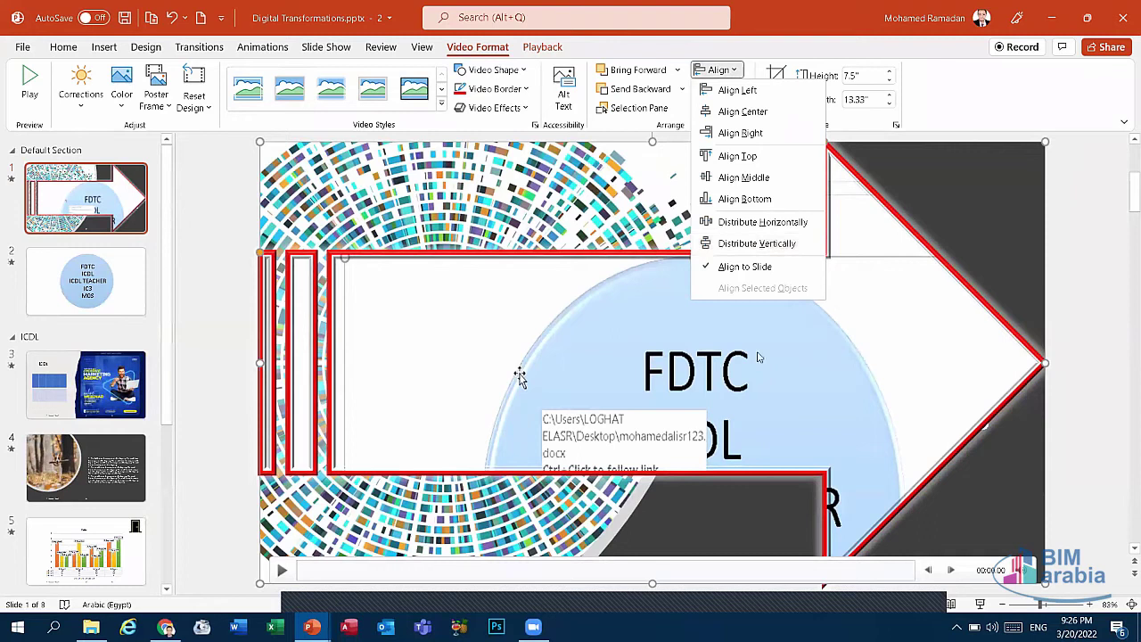
key("Escape")
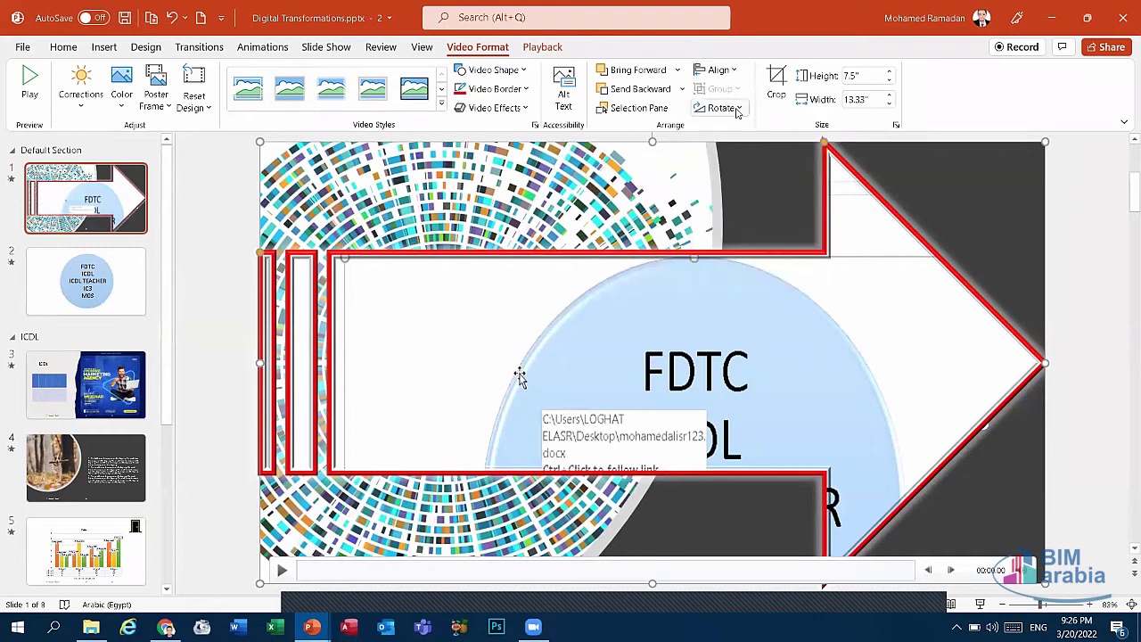
Step: Preview a horizontal flip without applying it, then crop the video to 13.03" wide
left_click(722, 108)
left_click(747, 189)
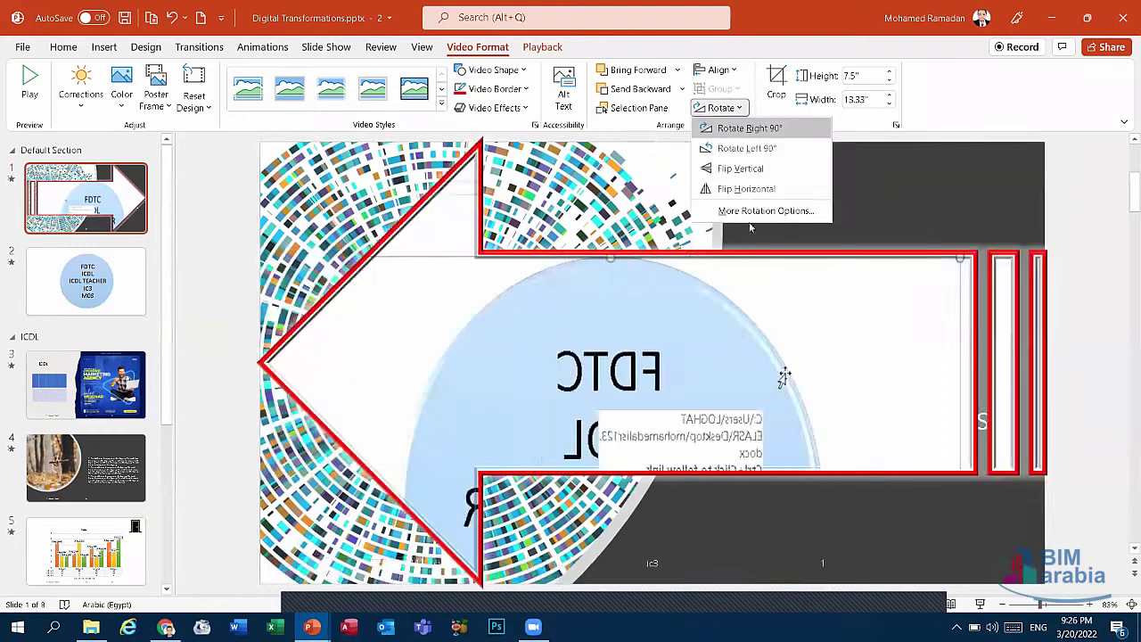
left_click(814, 303)
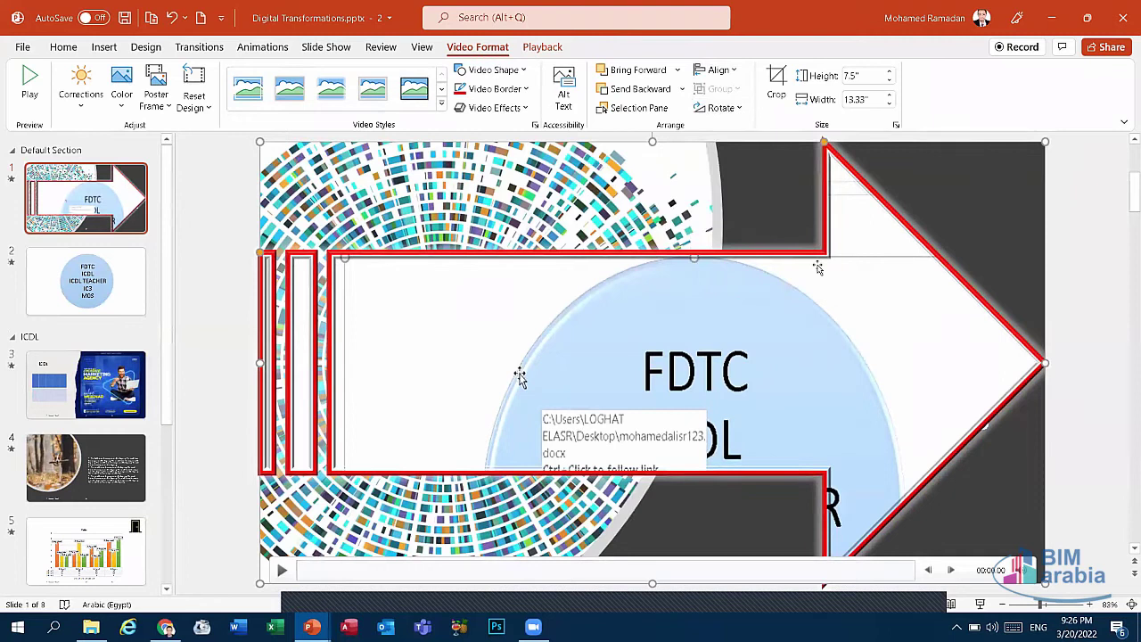
left_click(778, 85)
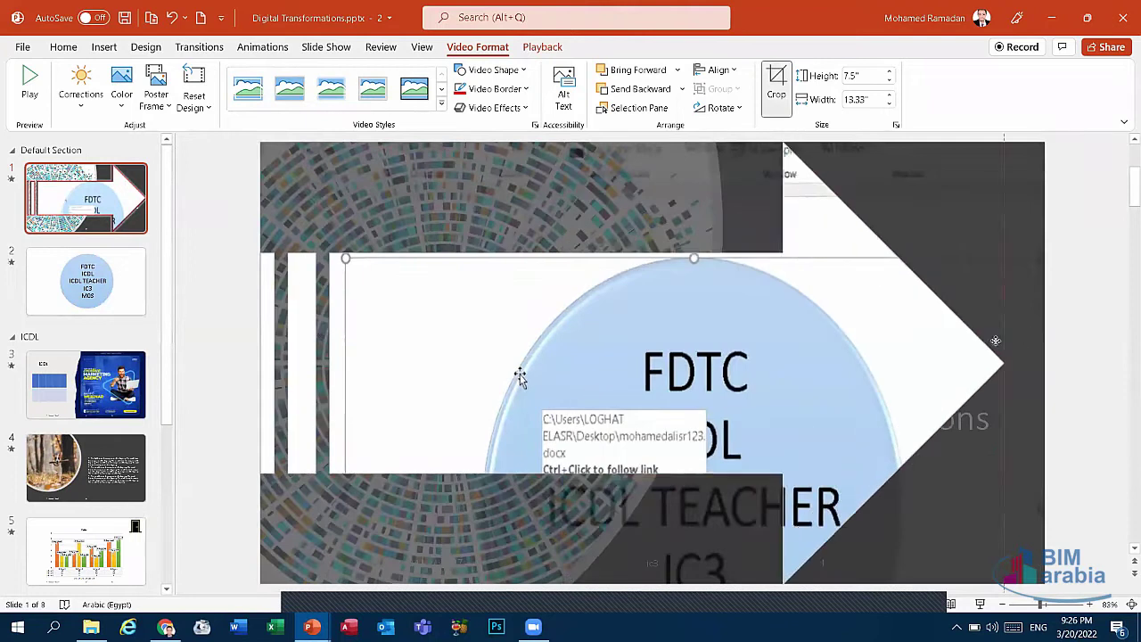
key("Escape")
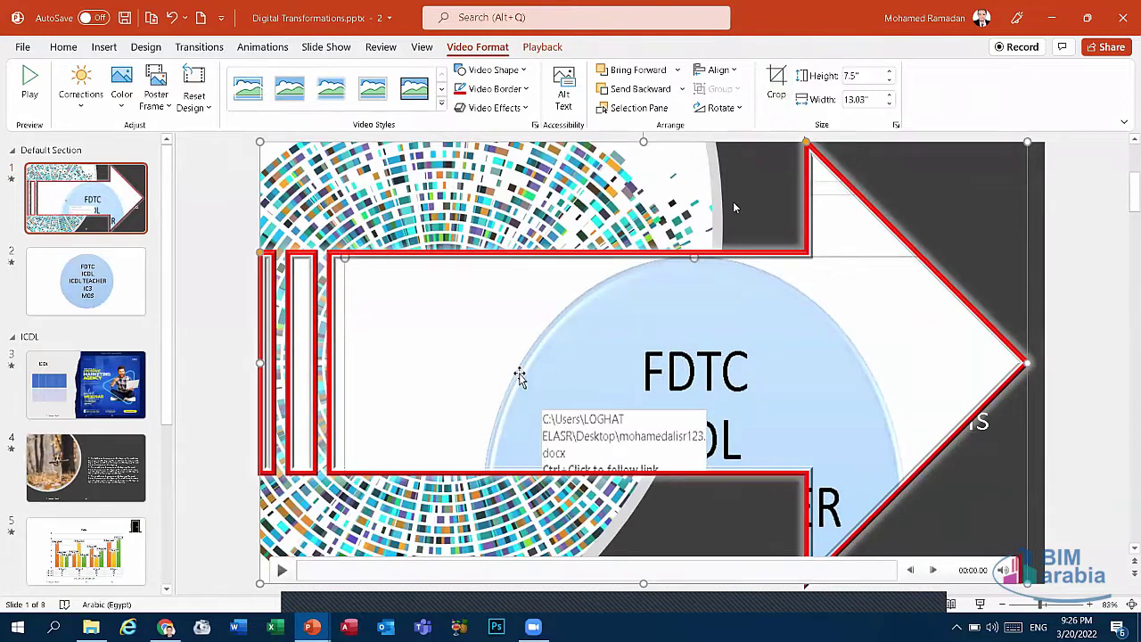
Step: Undo the crop, arrow shape and earlier edits to restore the plain rectangular video
left_click(172, 16)
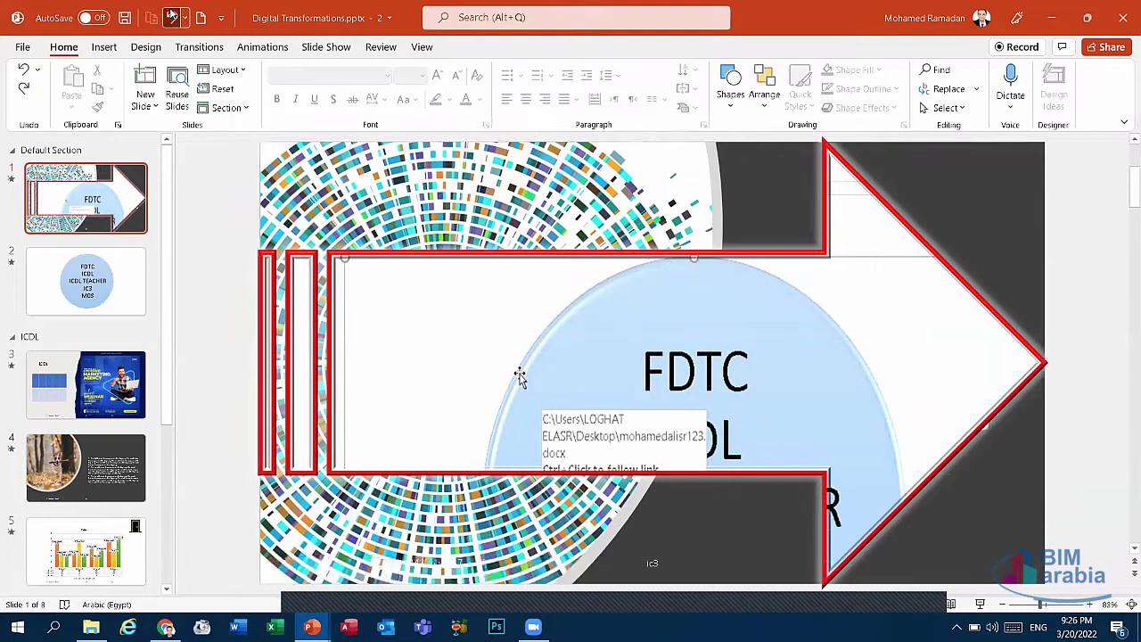
left_click(172, 16)
left_click(172, 16)
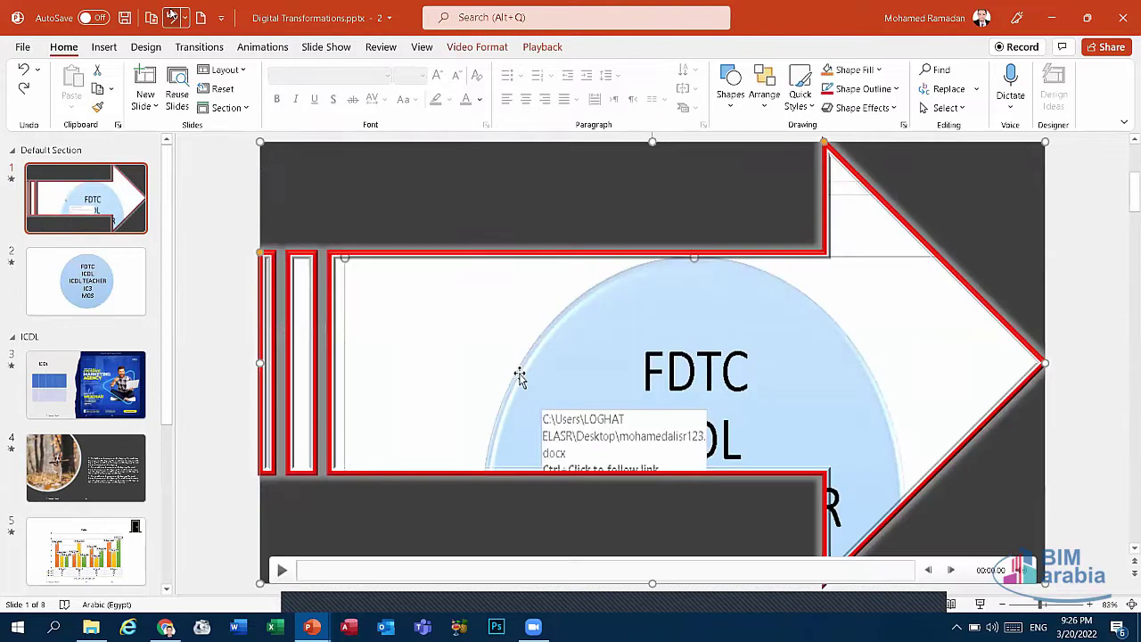
left_click(174, 18)
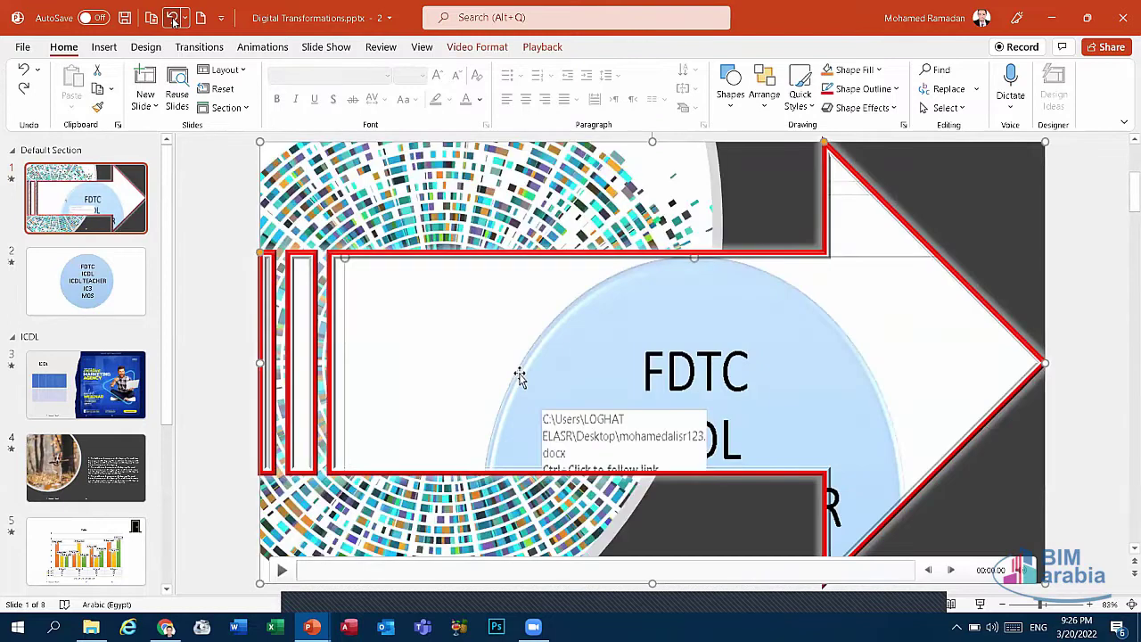
left_click(174, 18)
left_click(174, 18)
left_click(173, 18)
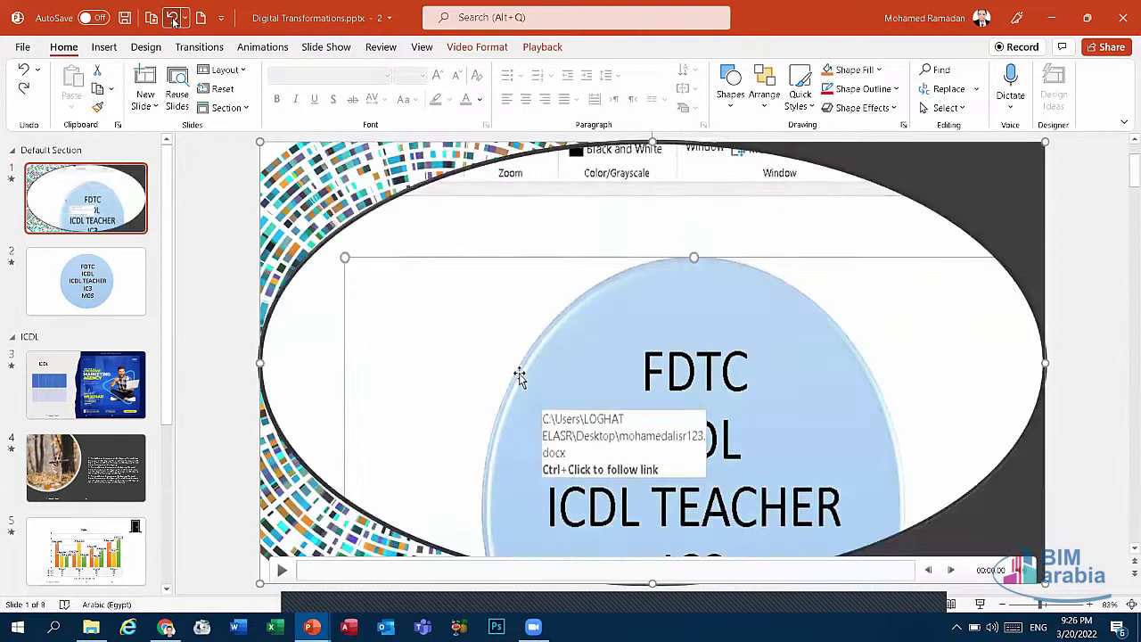
left_click(174, 18)
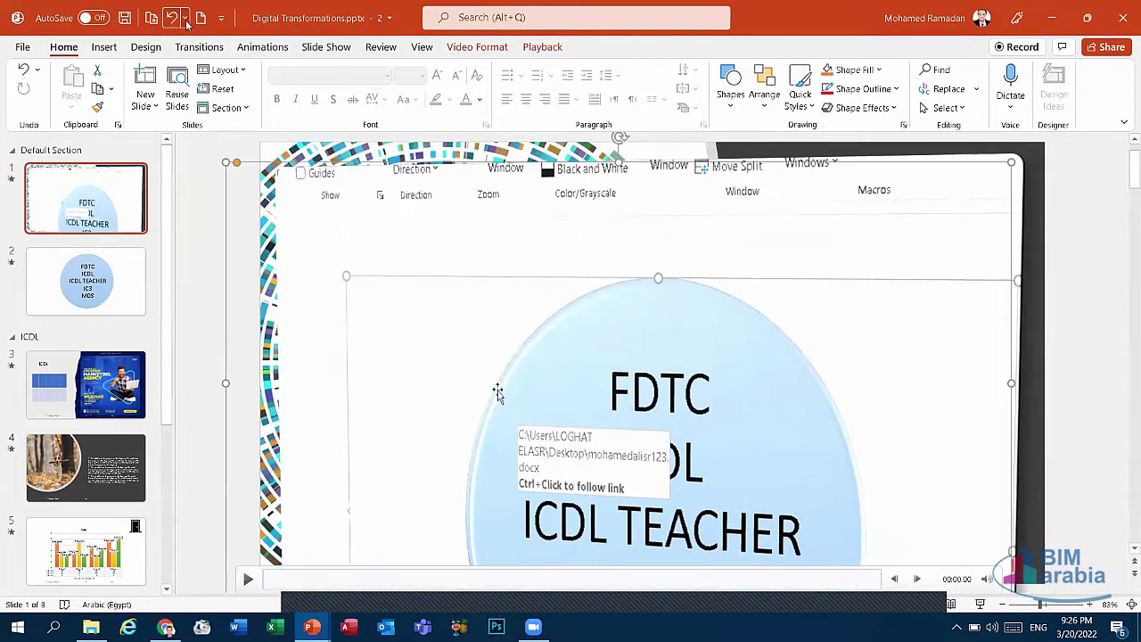
left_click(175, 19)
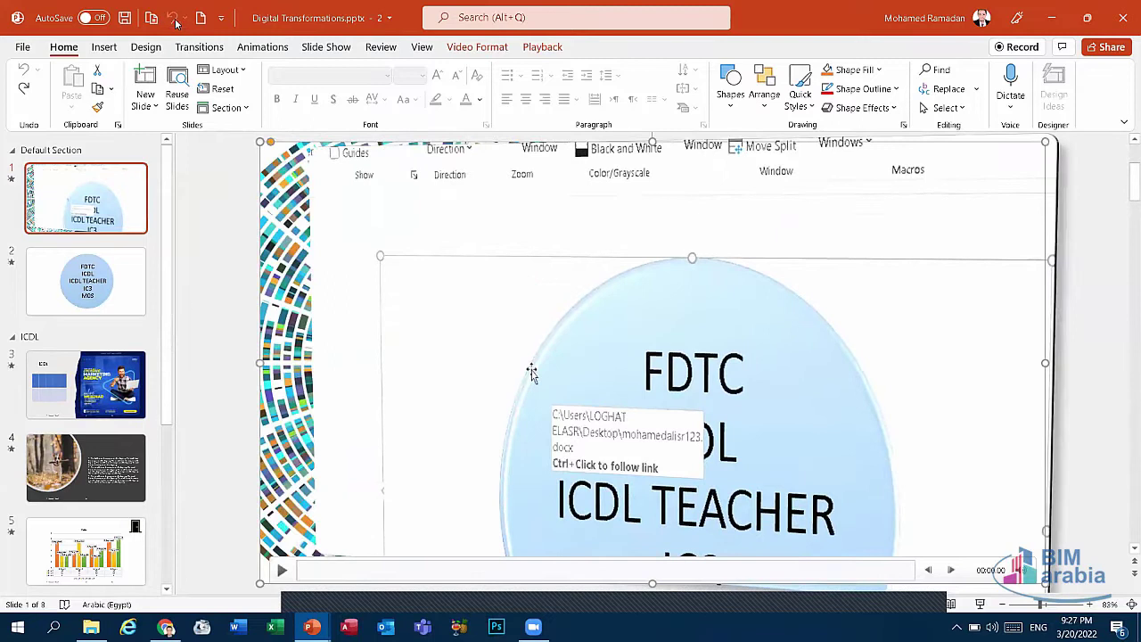
Step: Move the video slightly left and apply a dark-framed video style
left_click_drag(576, 275, 556, 276)
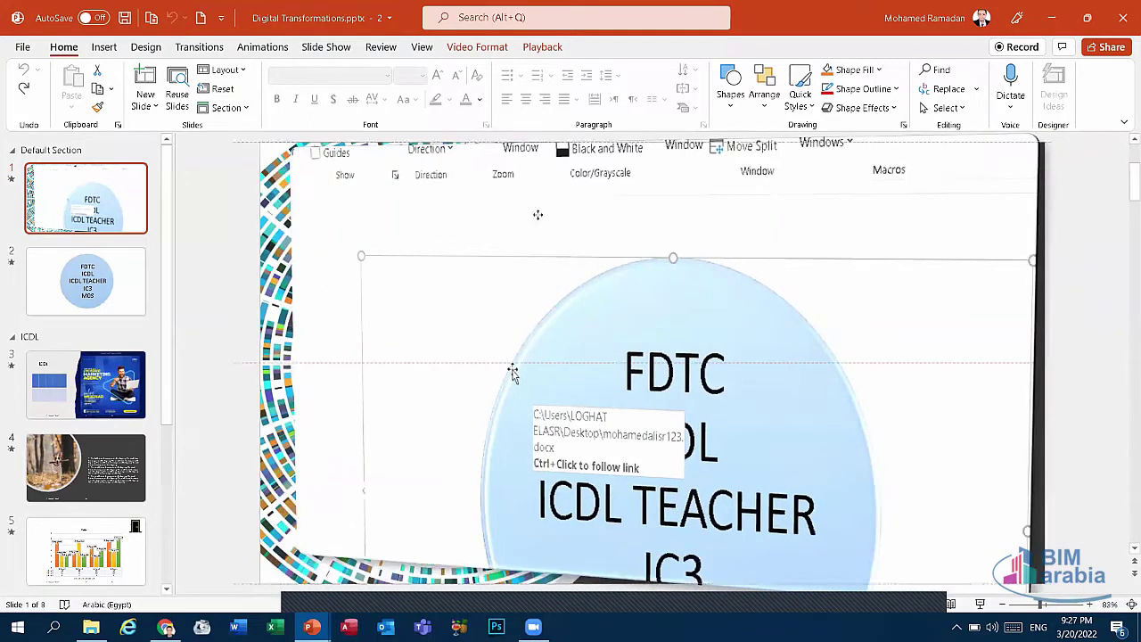
left_click(478, 46)
left_click(414, 87)
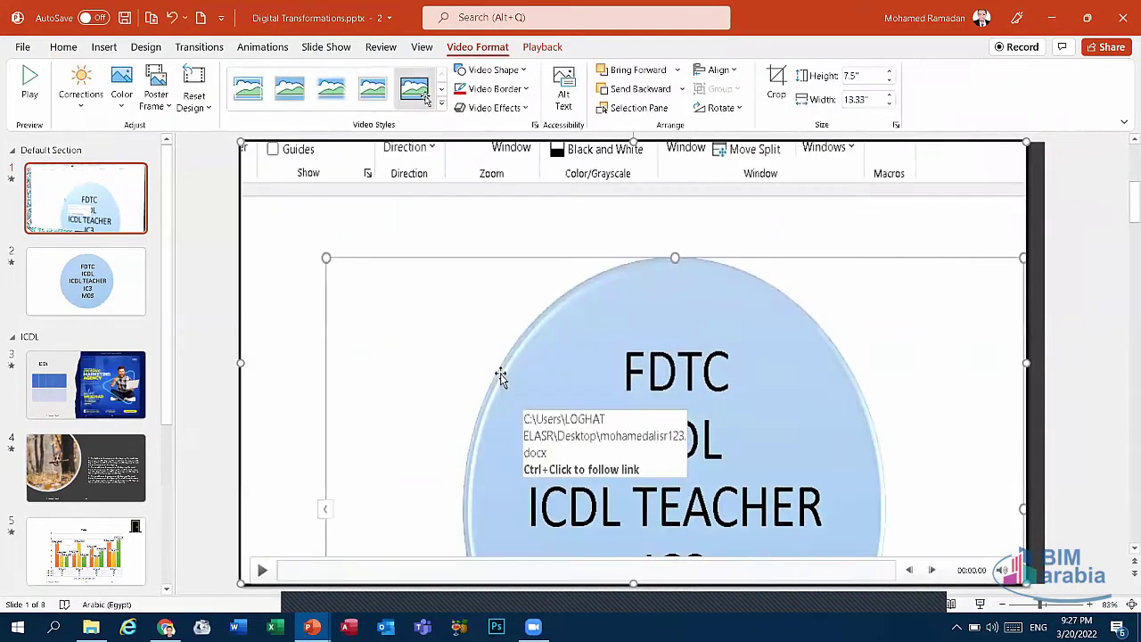
left_click(552, 50)
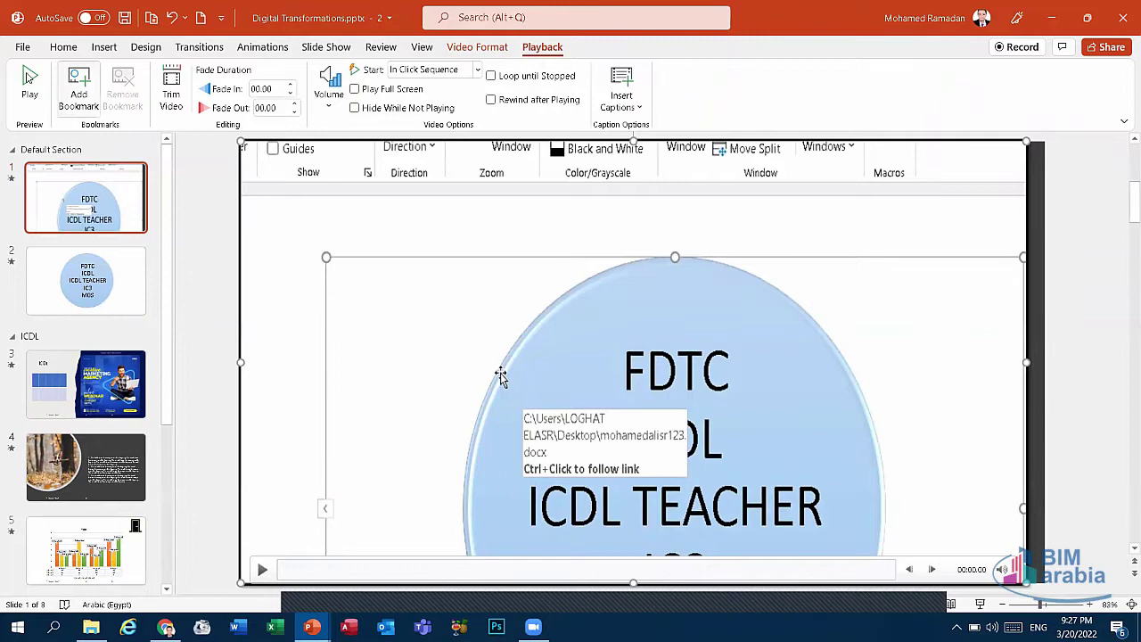
Step: Play and pause the video, then in Trim Video move the start to 00:01.072
left_click(30, 80)
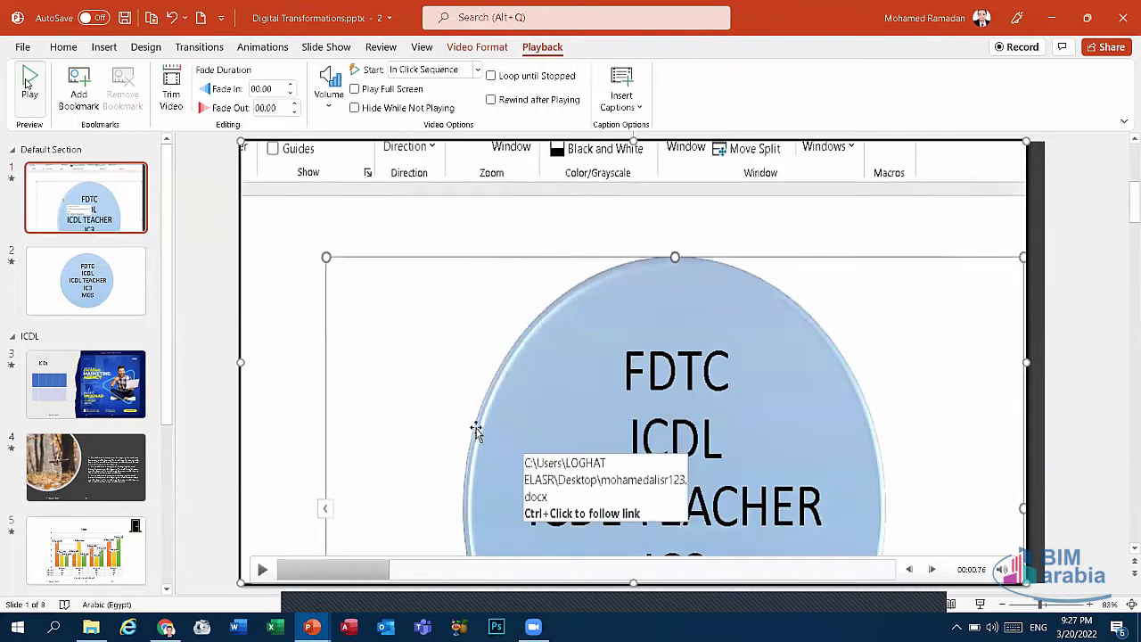
left_click(30, 80)
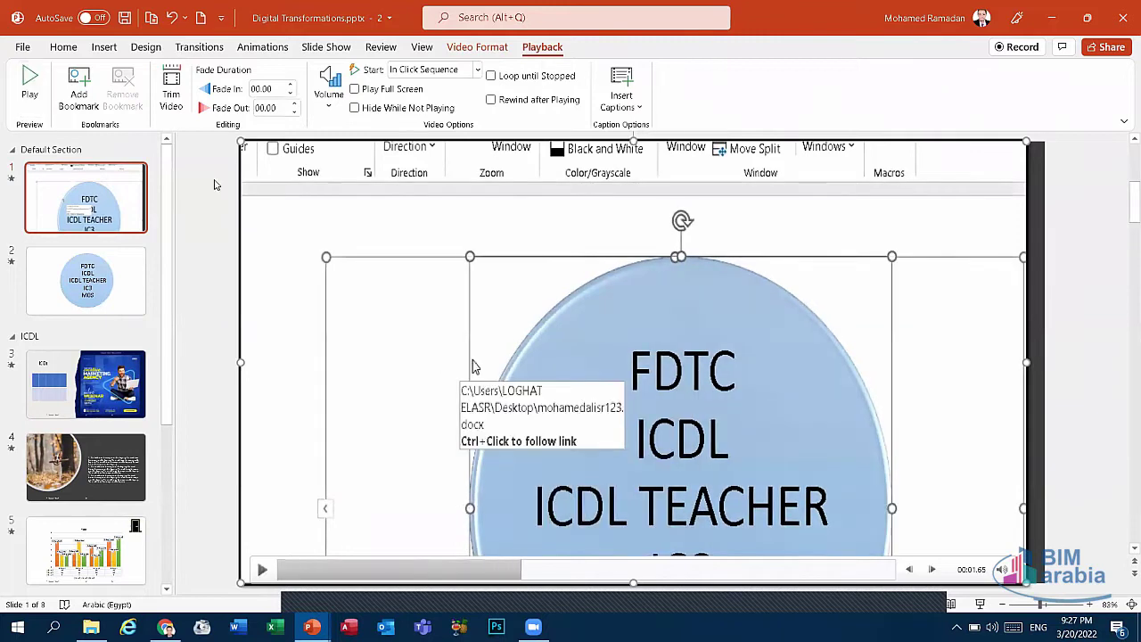
left_click(171, 104)
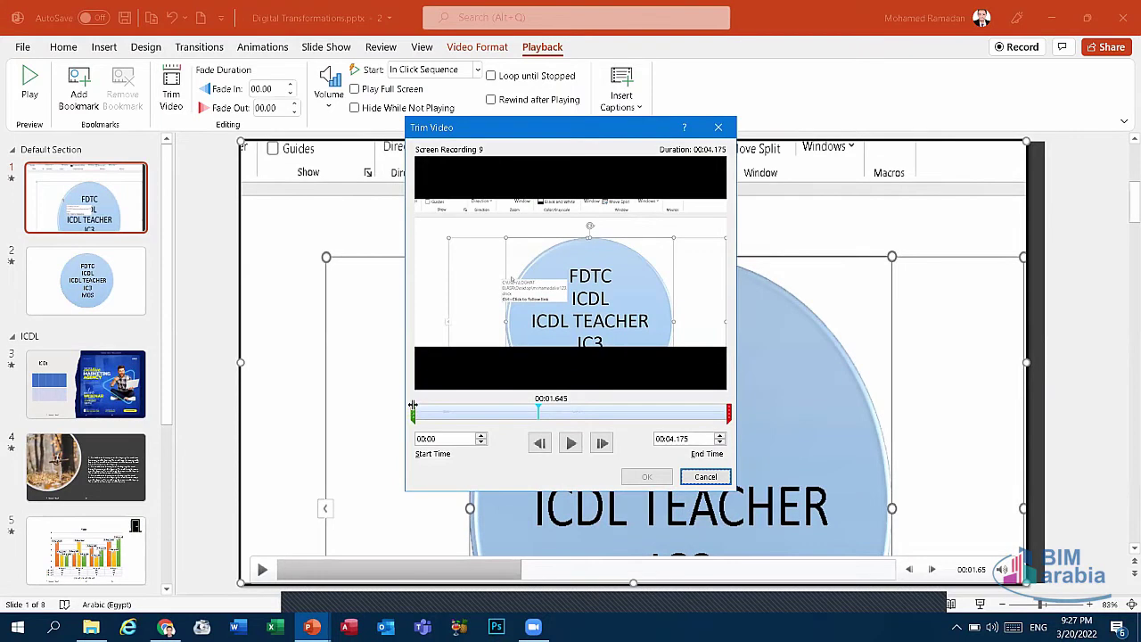
left_click_drag(412, 405, 426, 415)
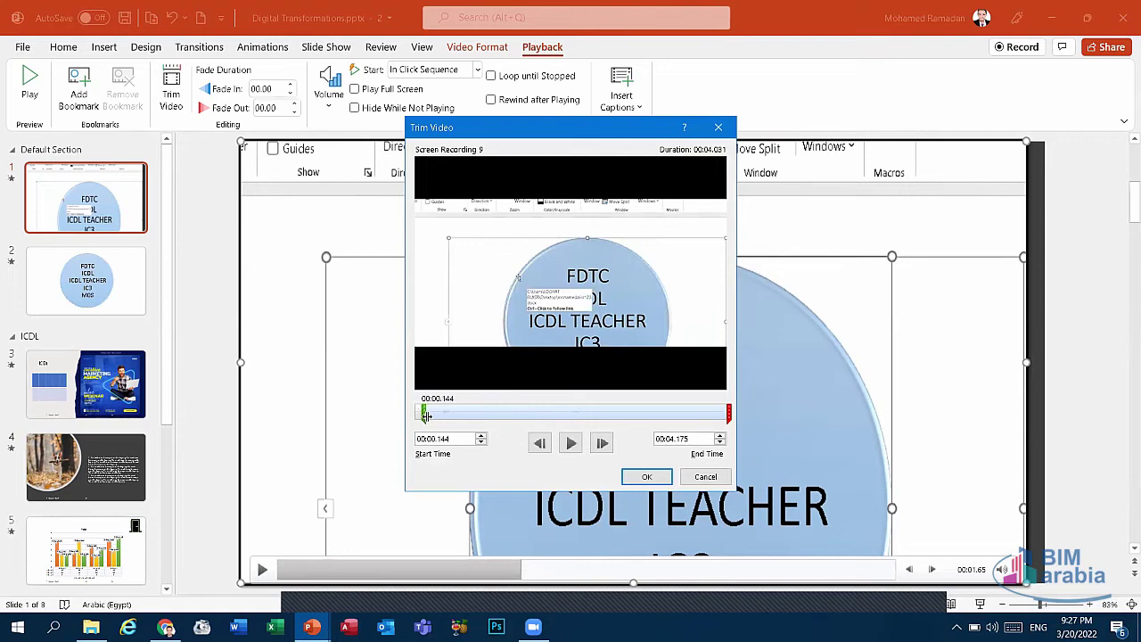
left_click_drag(427, 414, 493, 413)
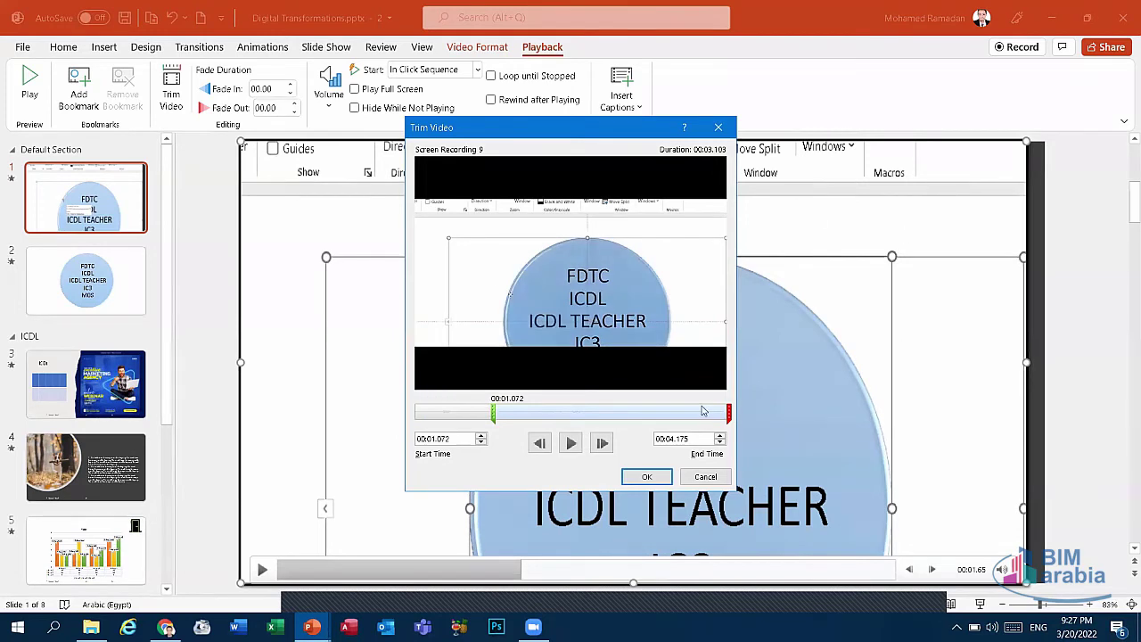
Step: Set the end time to 00:02.753 and preview the 00:01.681 trimmed clip
left_click_drag(728, 412, 637, 417)
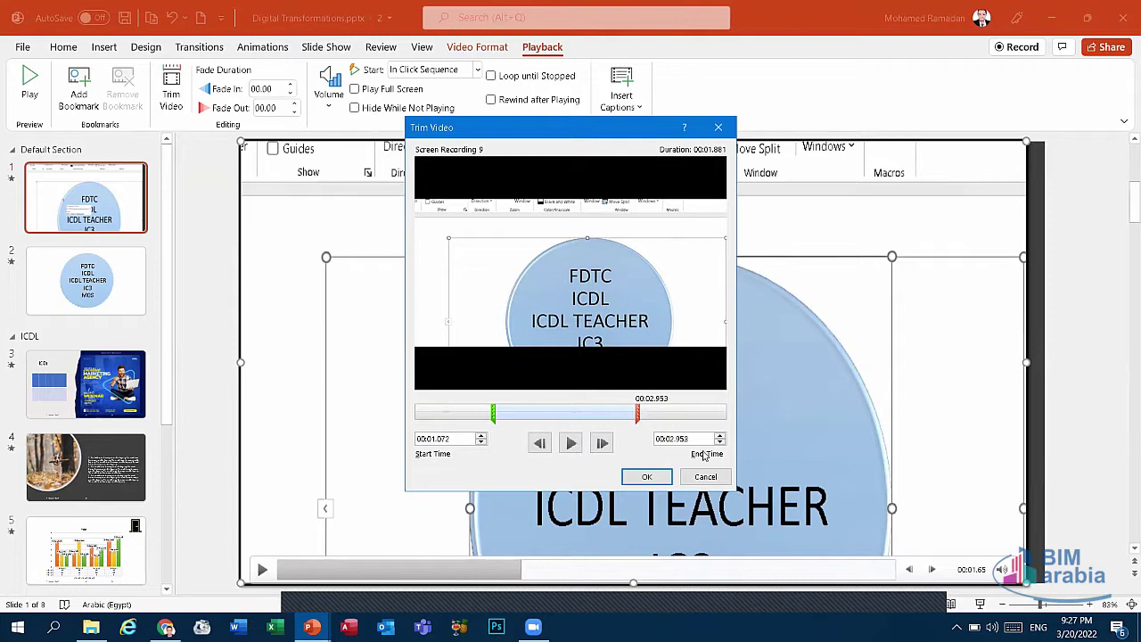
left_click(539, 443)
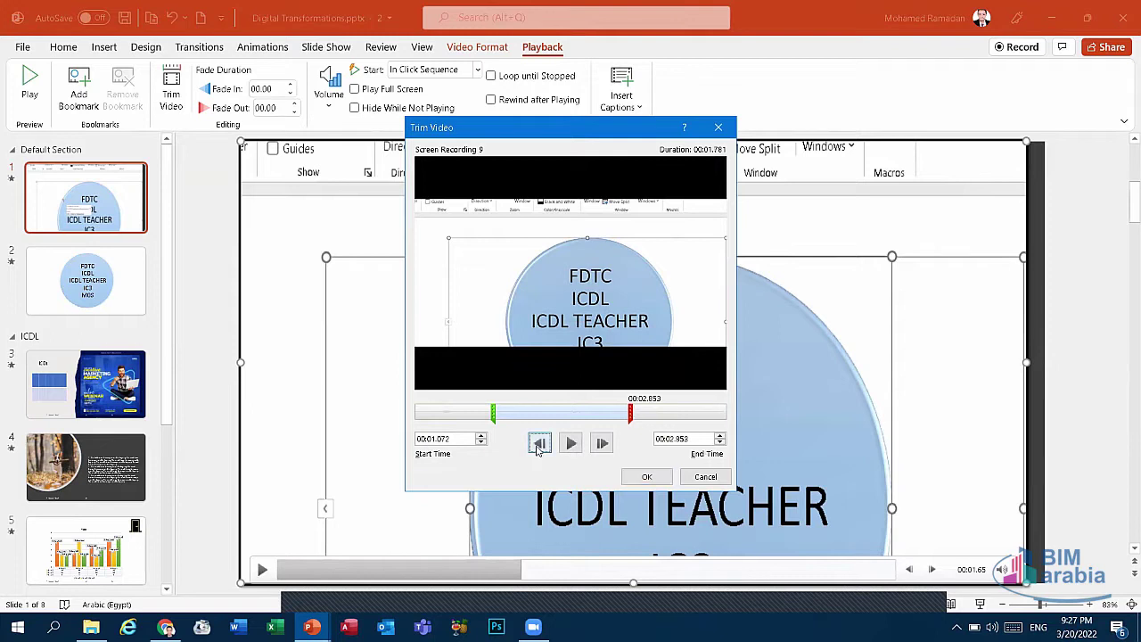
left_click(538, 443)
left_click(538, 443)
left_click(538, 443)
left_click(538, 443)
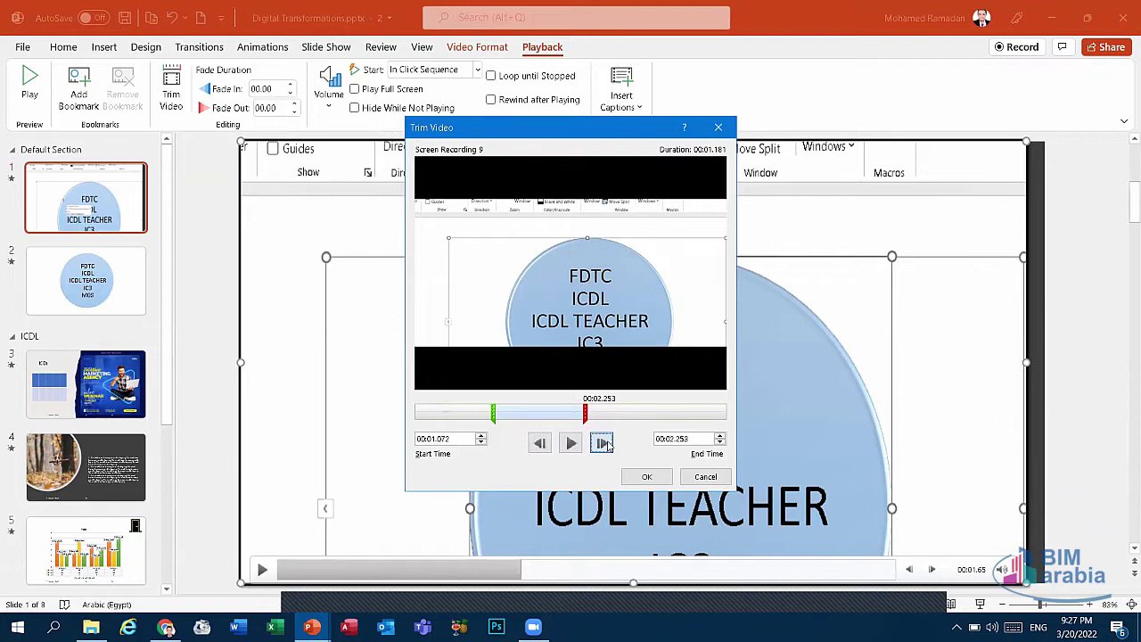
left_click(603, 443)
left_click(602, 443)
left_click(602, 443)
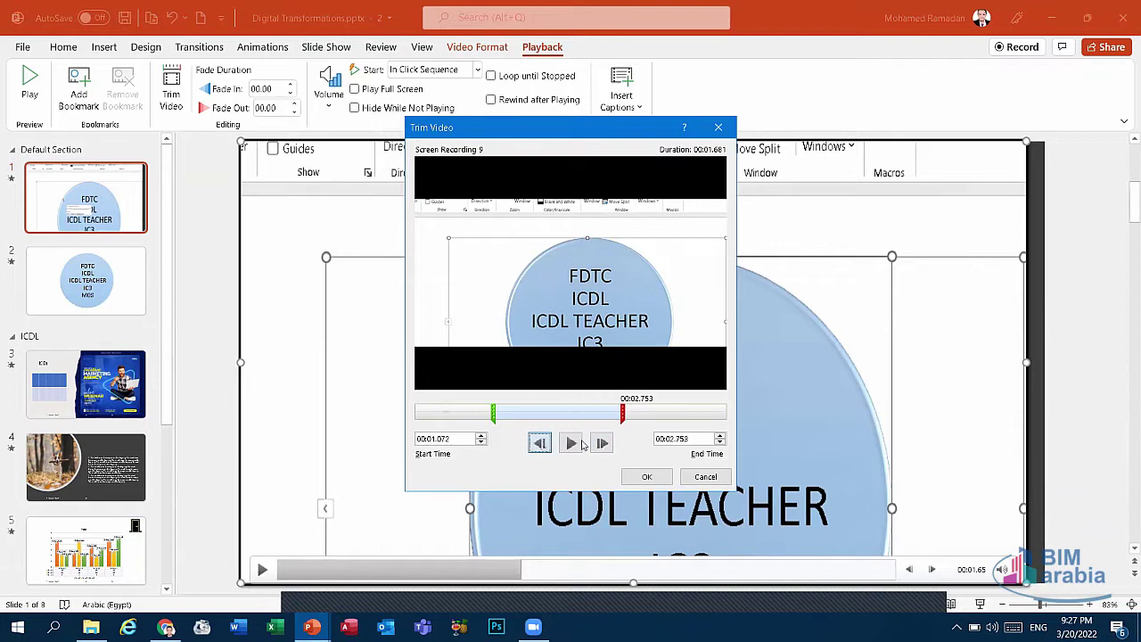
left_click(571, 443)
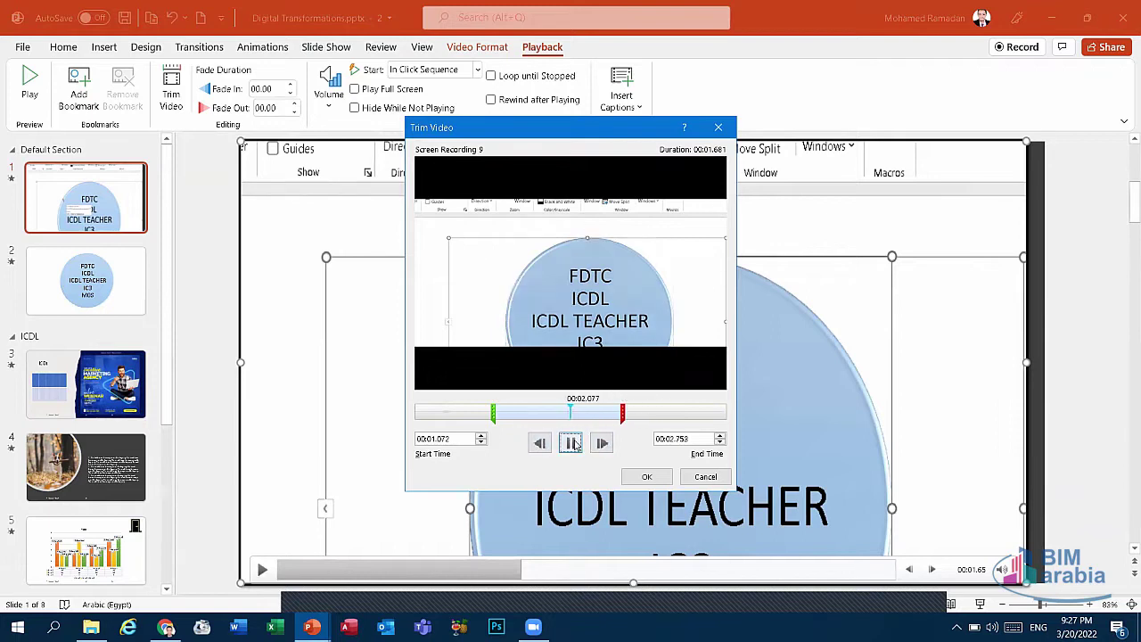
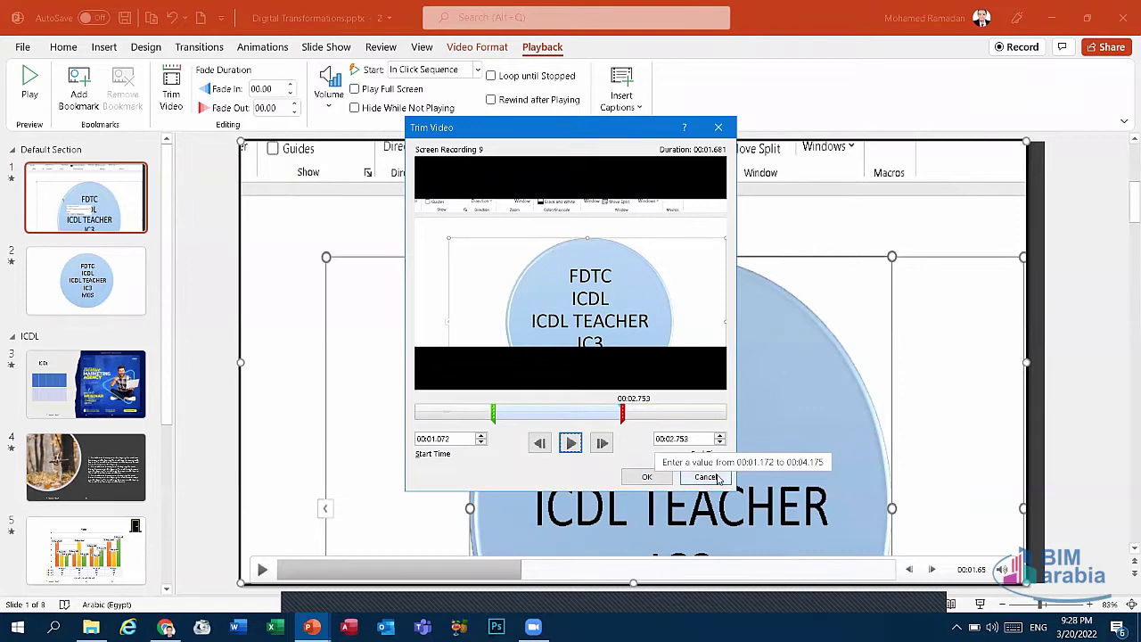
Step: Cancel Trim Video unchanged and run the slide show from the beginning, playing slide 1's video
left_click(717, 476)
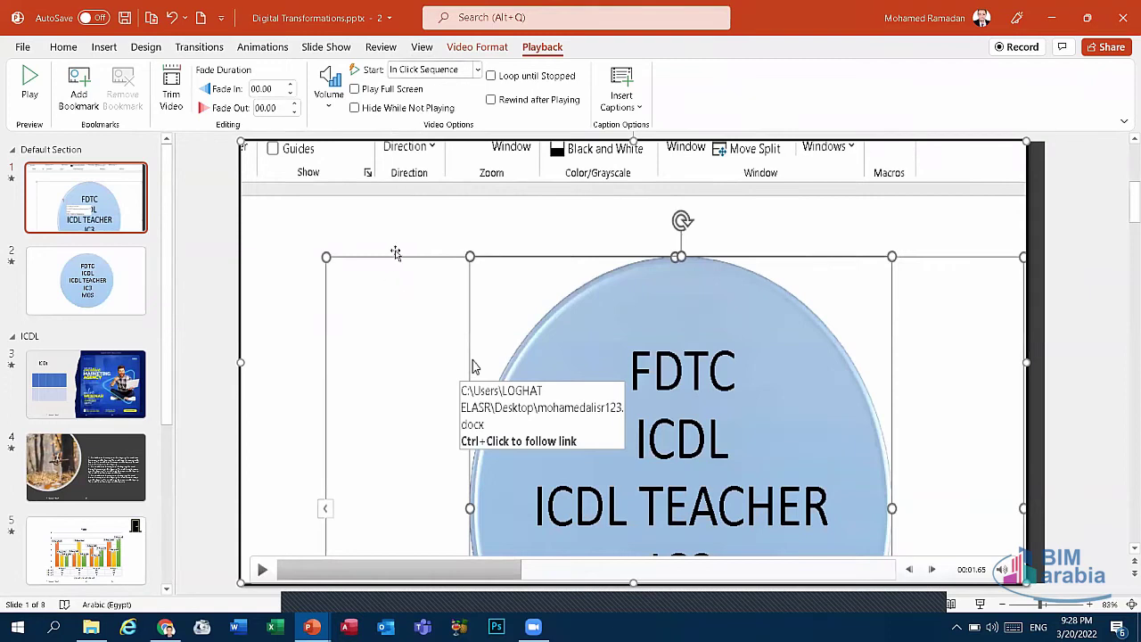
left_click(326, 47)
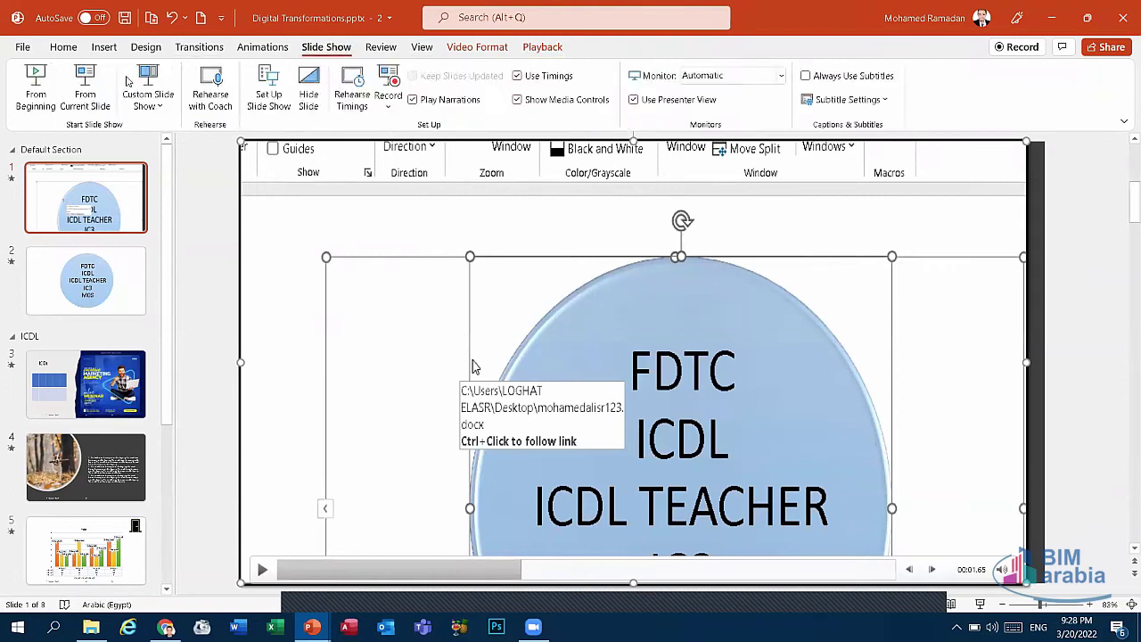
left_click(36, 85)
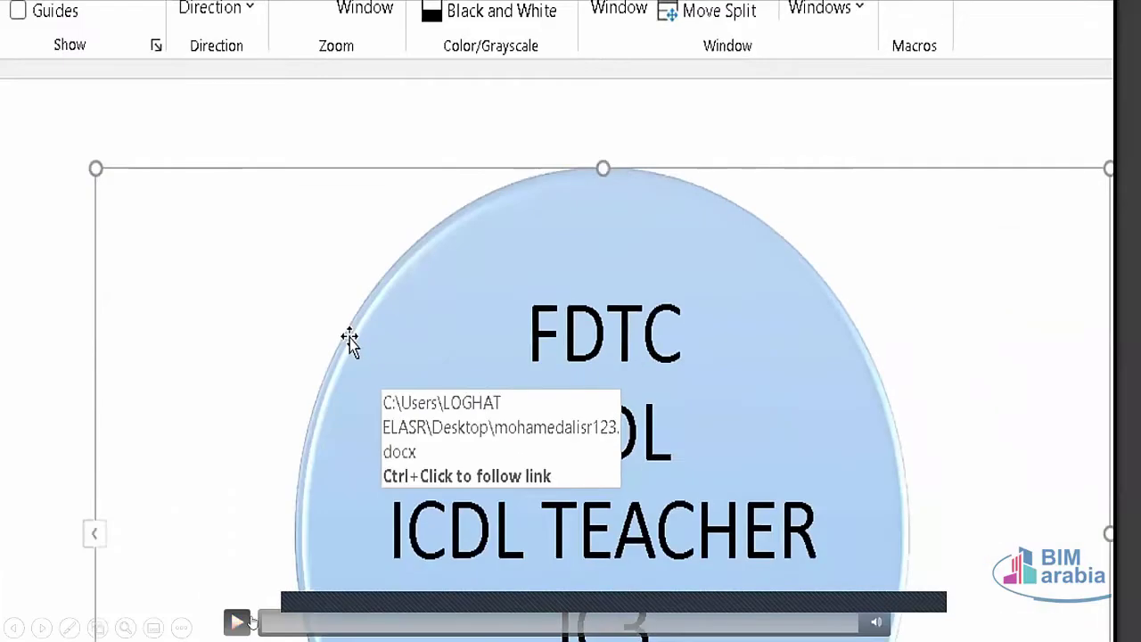
left_click(421, 567)
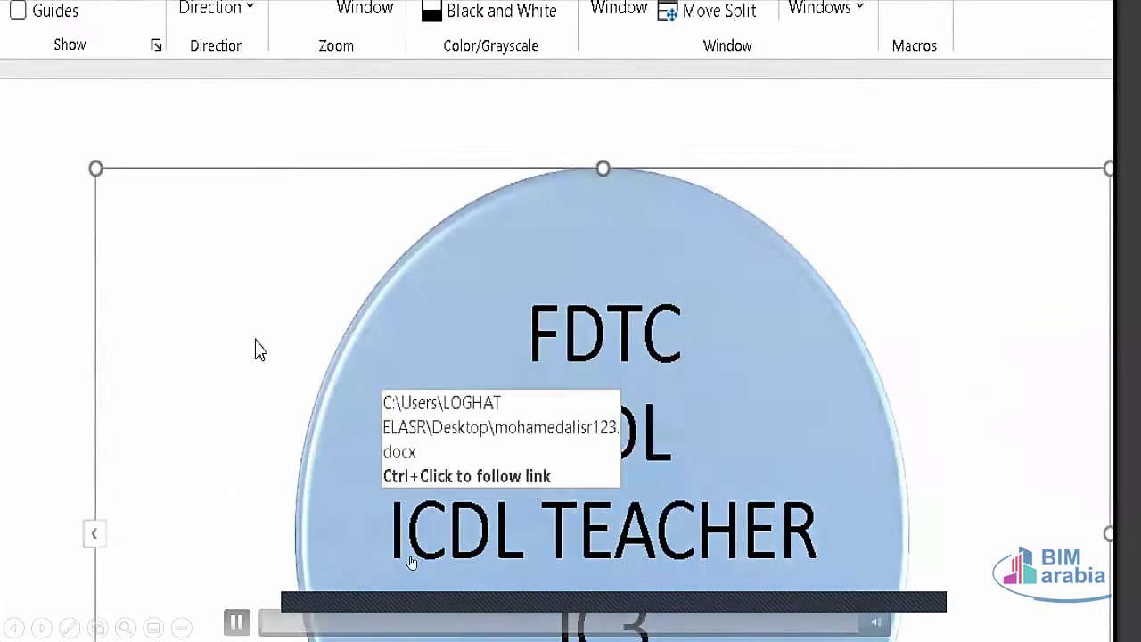
key("Escape")
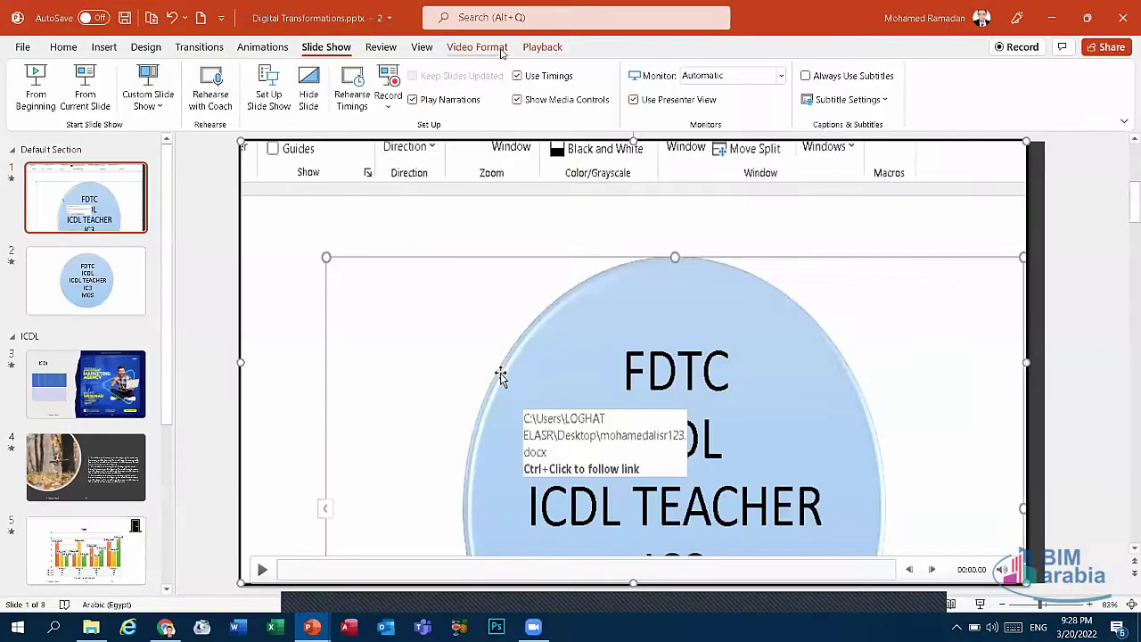
left_click(545, 50)
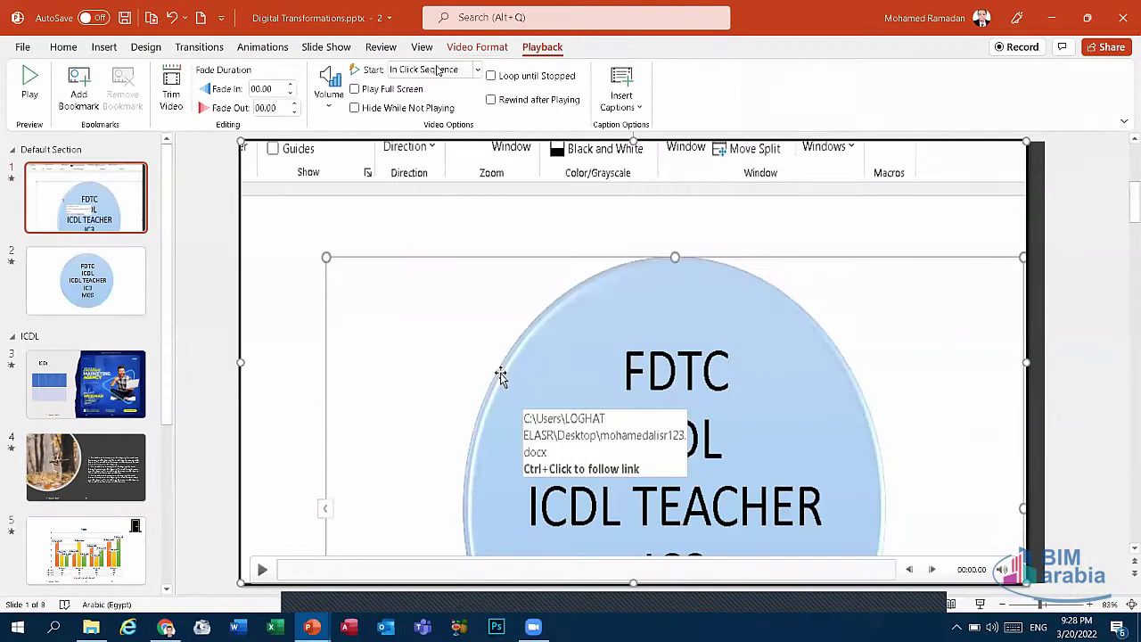
Step: Set slide 1's video to start Automatically with Medium volume
left_click(437, 71)
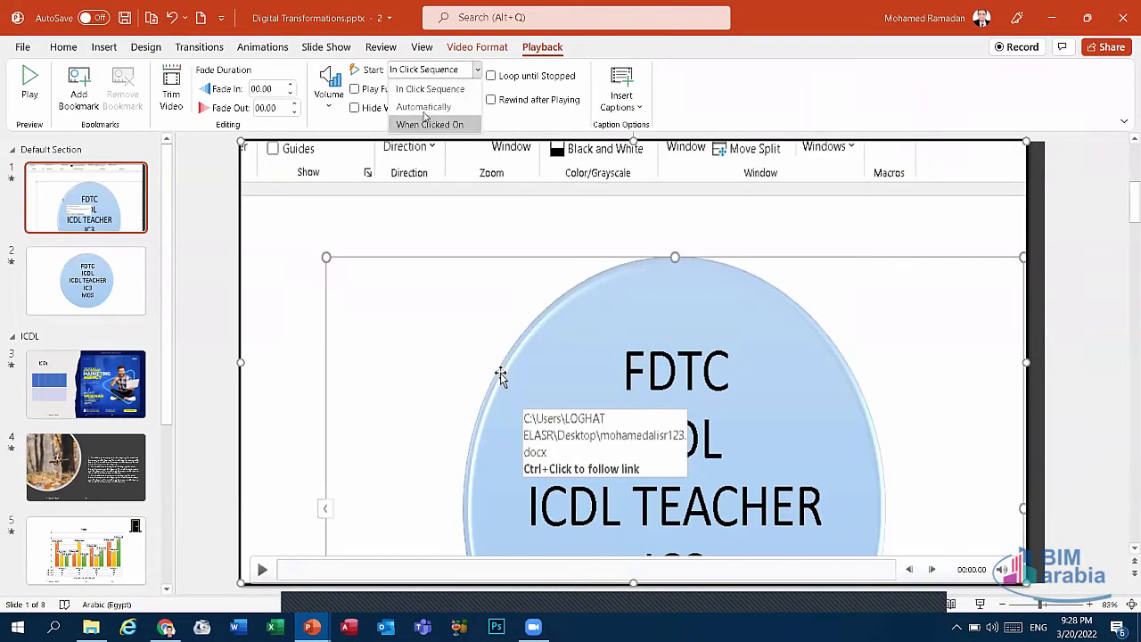
left_click(418, 107)
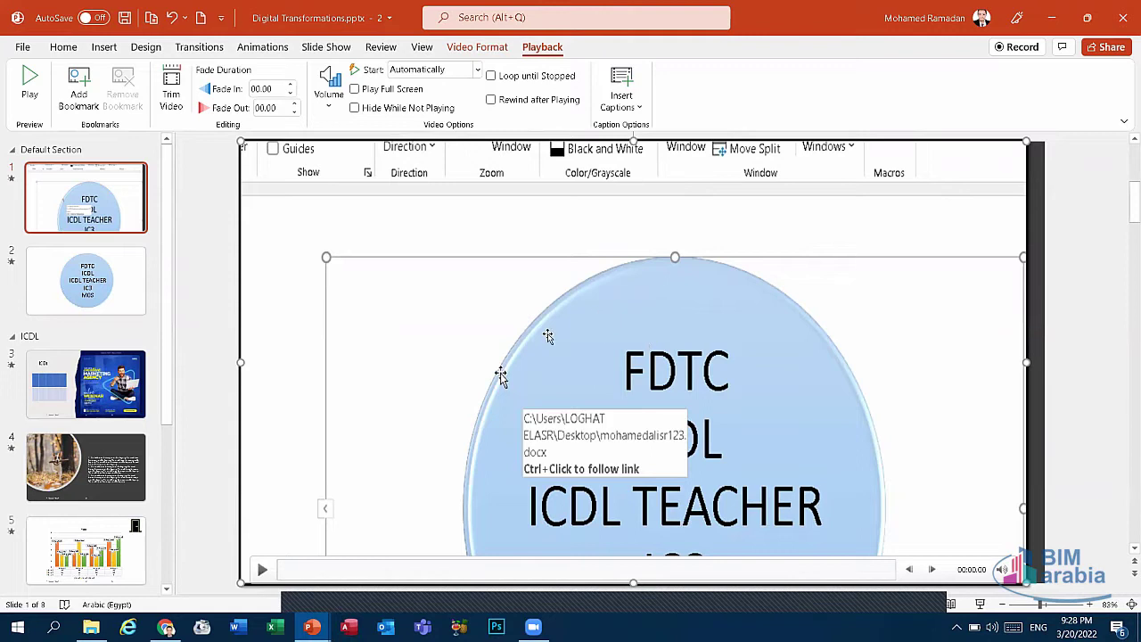
left_click(328, 90)
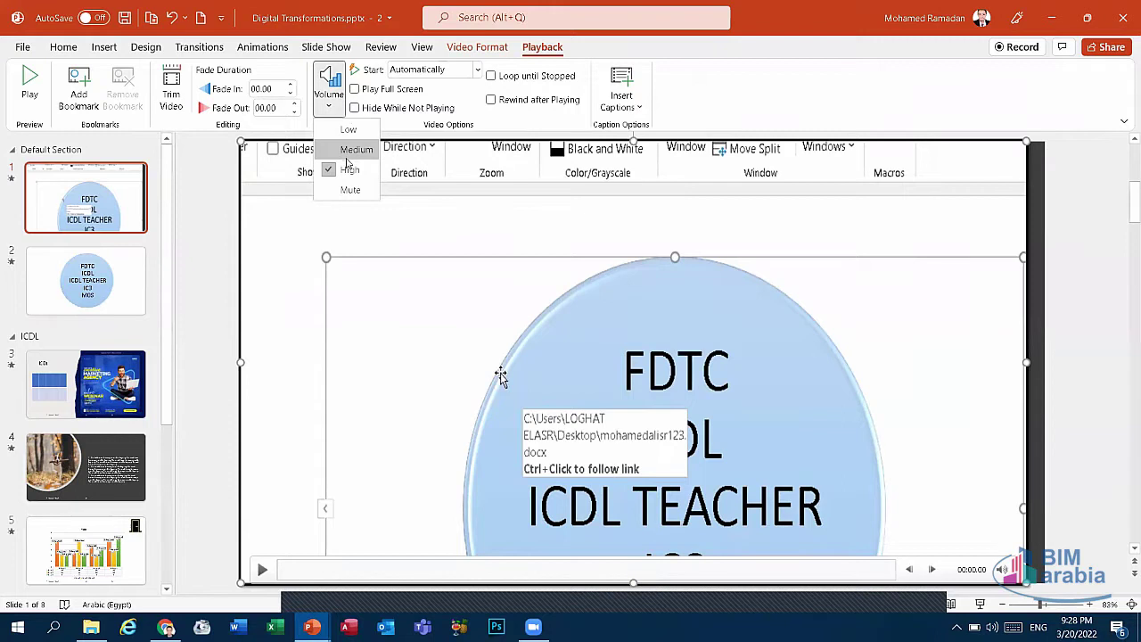
left_click(355, 149)
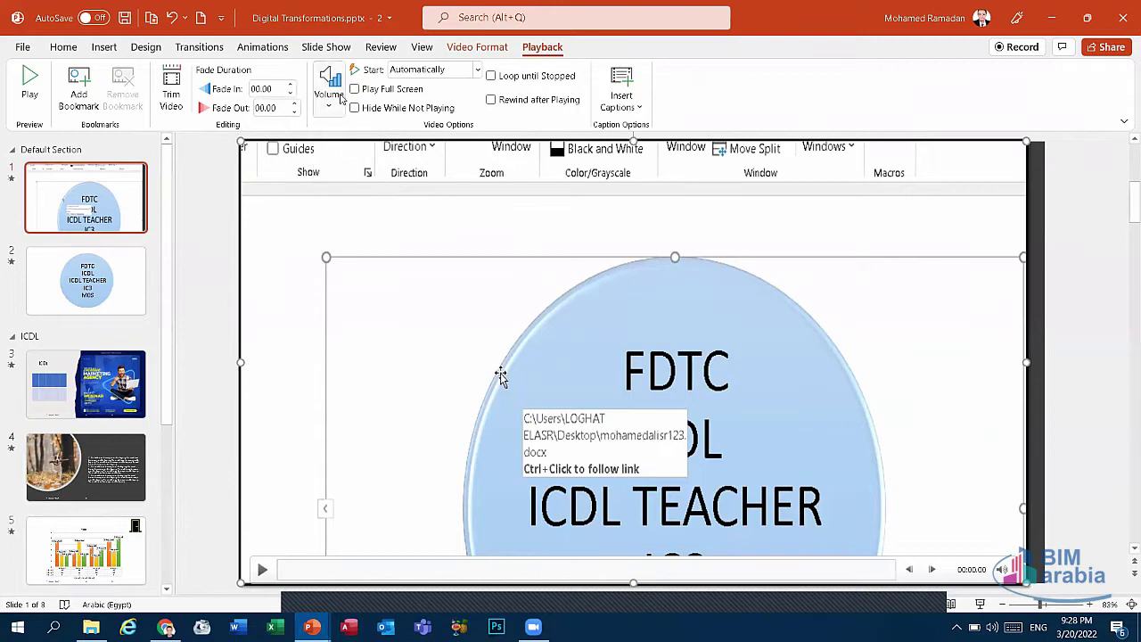
left_click(328, 89)
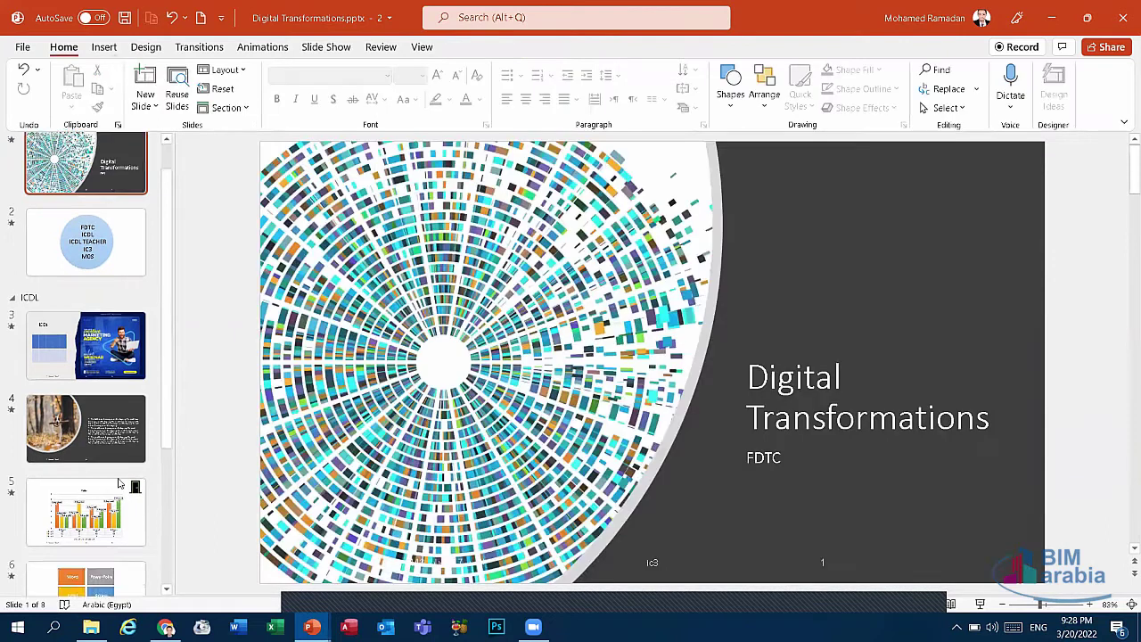
Step: Duplicate slide 8 as slide 9 and delete its author line and title-with-icon box
scroll(85, 401, "down", 5)
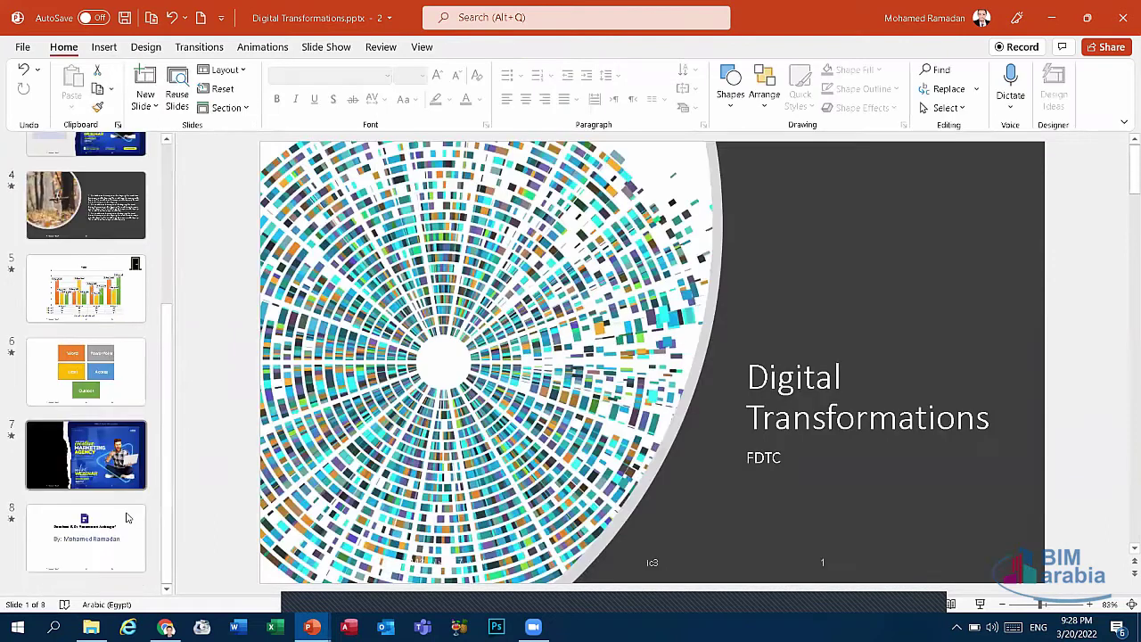
right_click(129, 522)
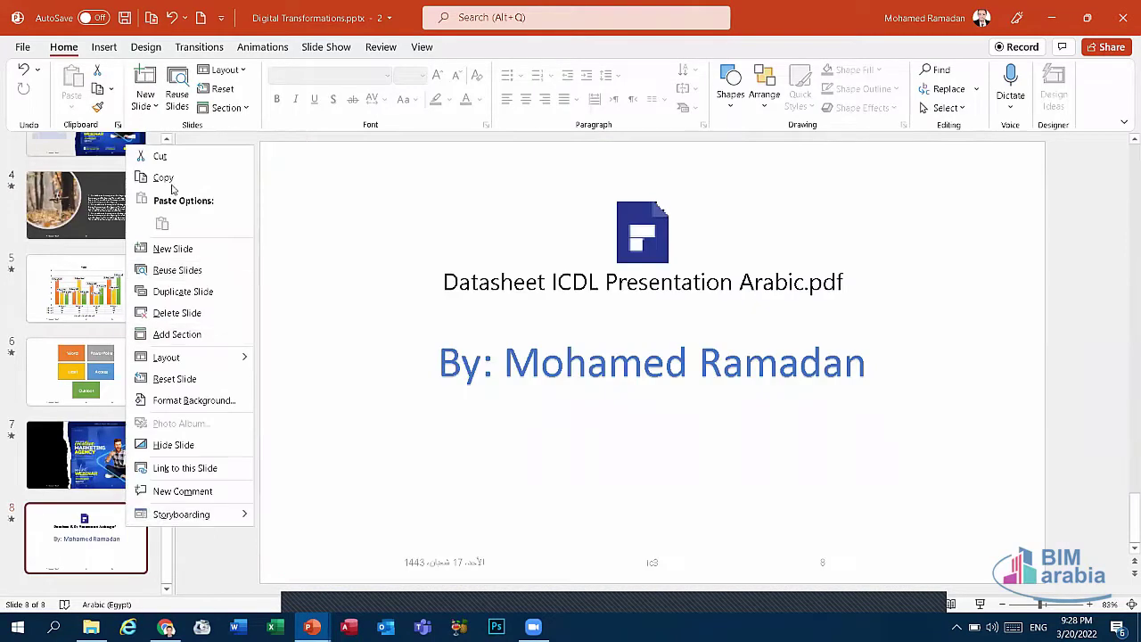
left_click(173, 294)
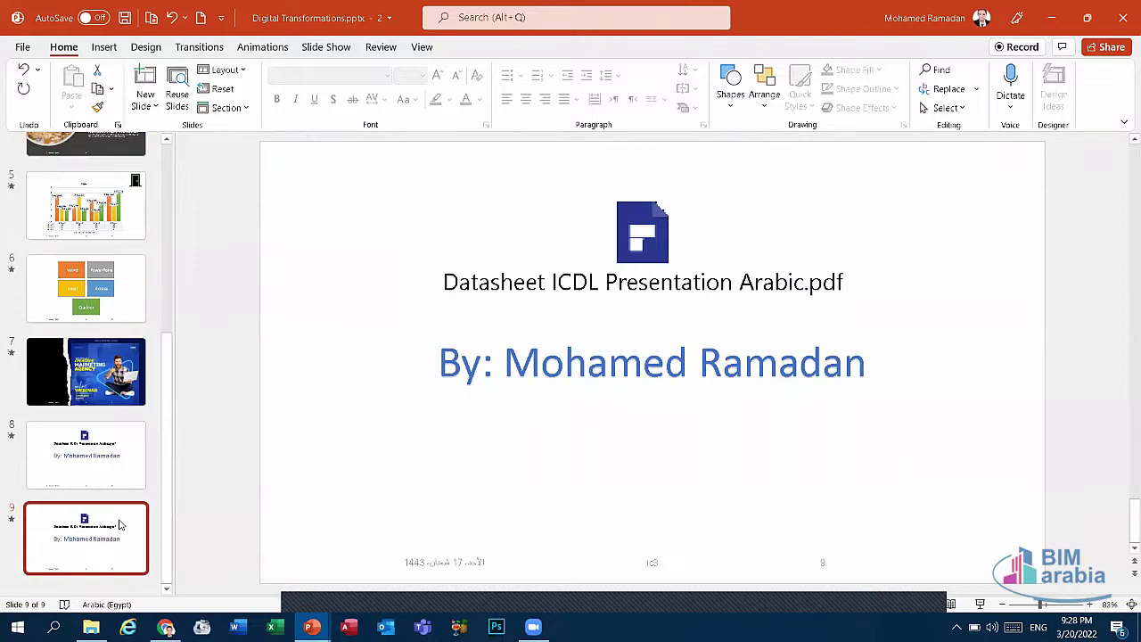
left_click(496, 357)
left_click(517, 331)
key("Delete")
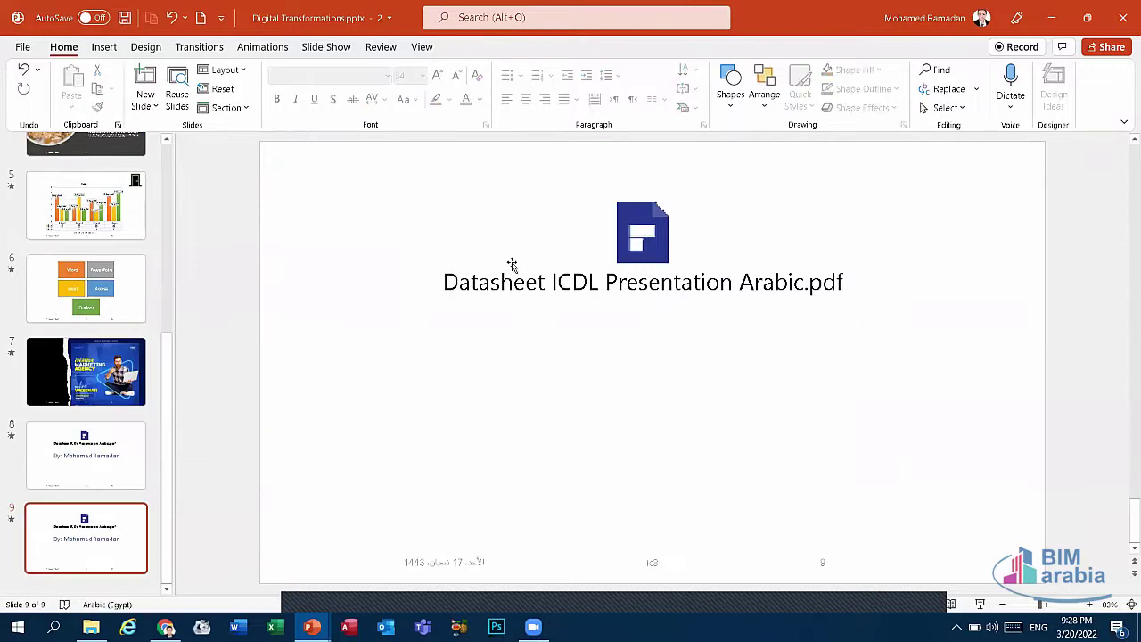
left_click(518, 282)
key("Delete")
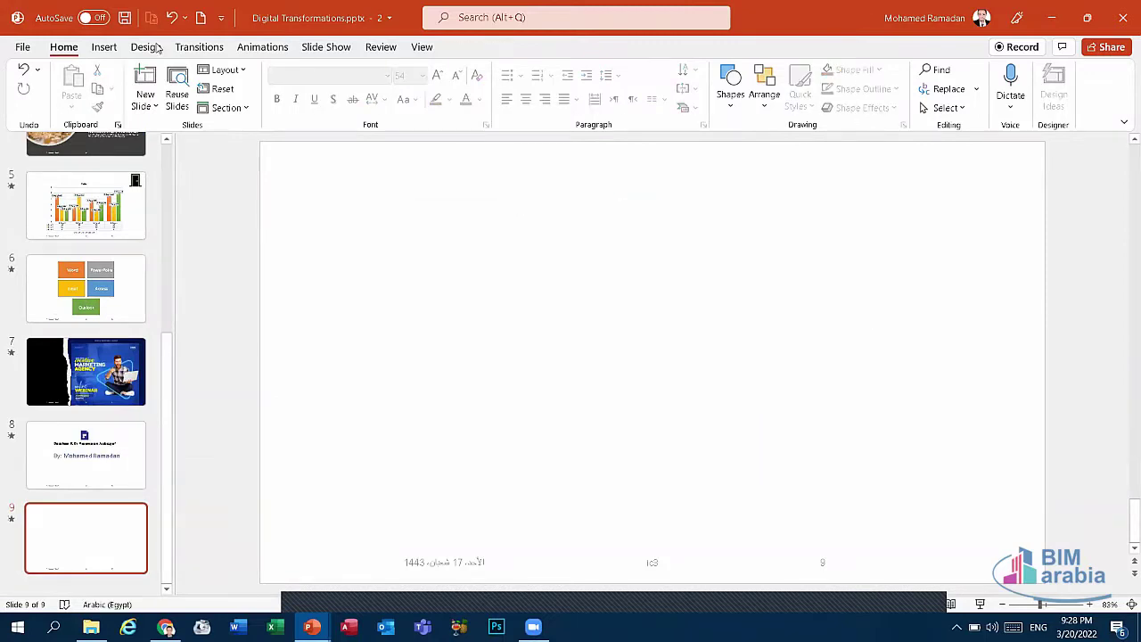
Step: Try inserting Audio from the PC via the Desktop folder, cancel, and reopen the Audio menu
left_click(104, 47)
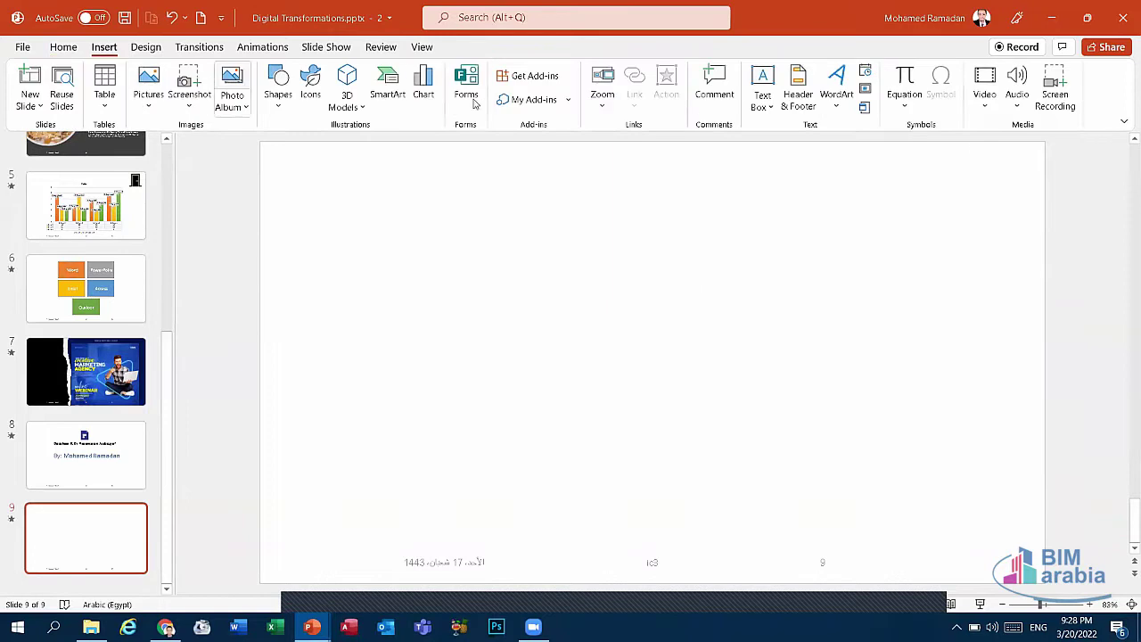
left_click(1014, 111)
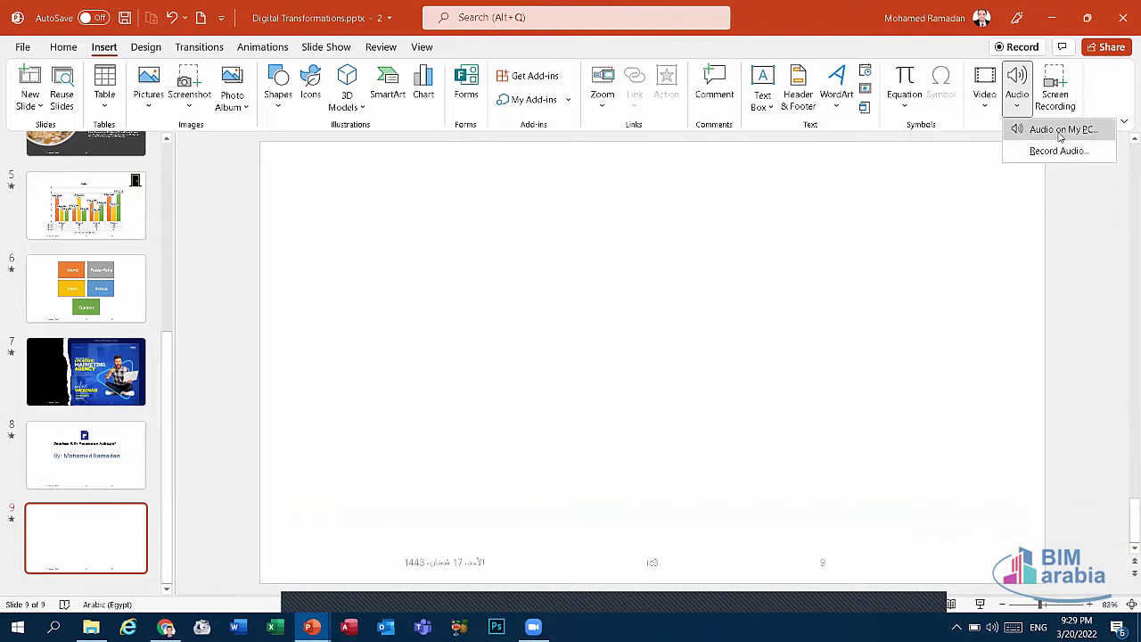
left_click(1060, 132)
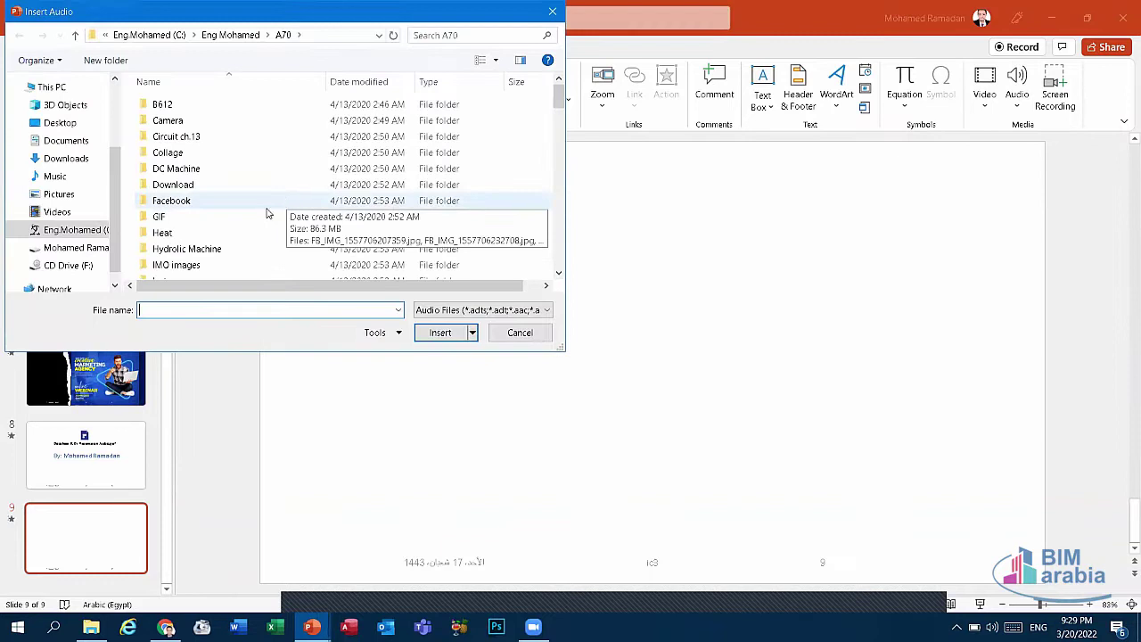
left_click(83, 125)
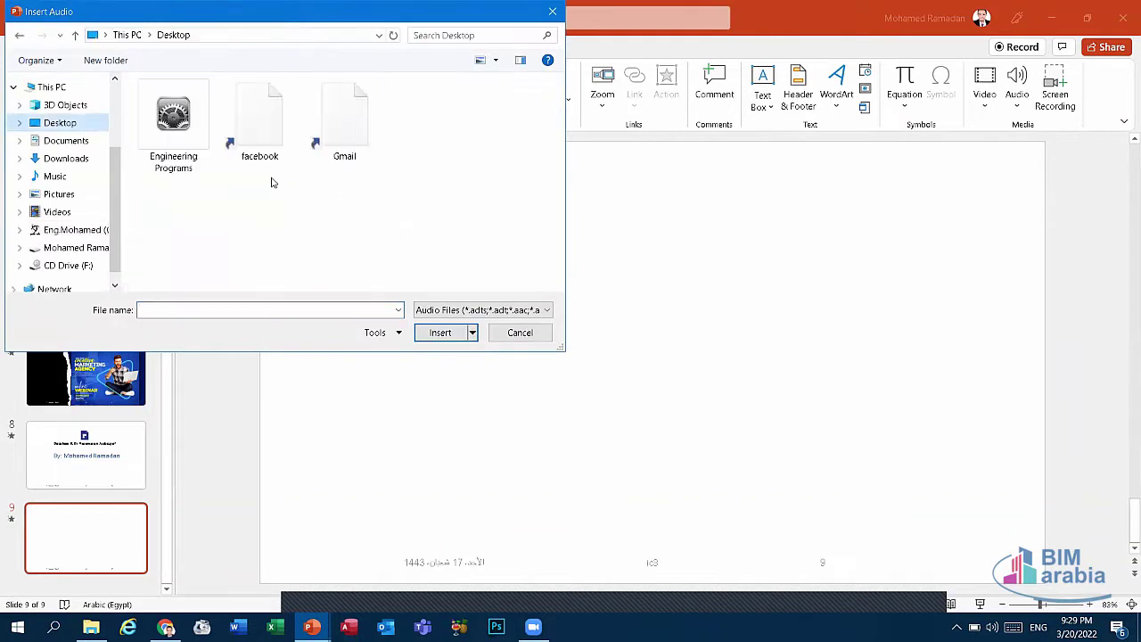
left_click(553, 13)
left_click(1017, 89)
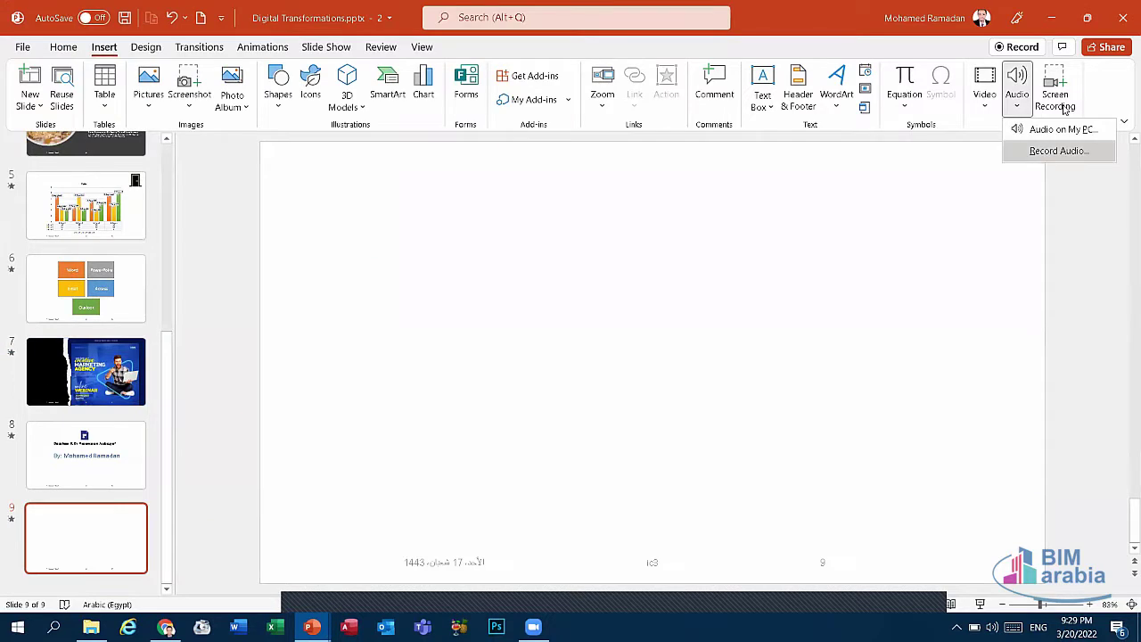
Step: Record a roughly 14-second sound clip named 'PowerPoint' and drag its icon toward slide 9's top-left
left_click(1046, 155)
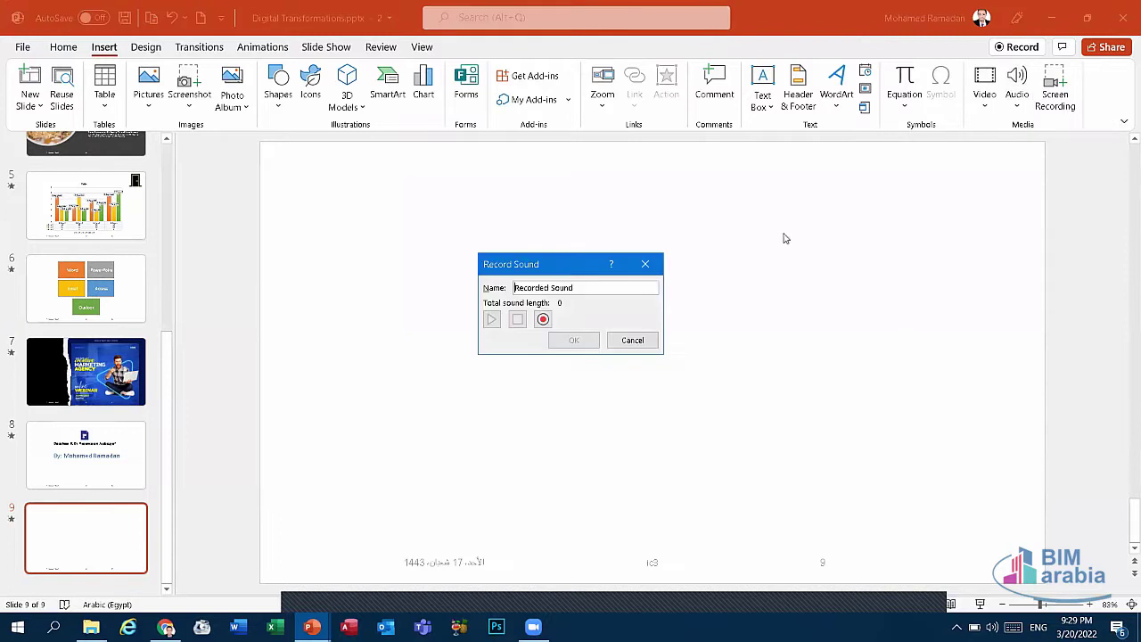
left_click_drag(568, 266, 622, 229)
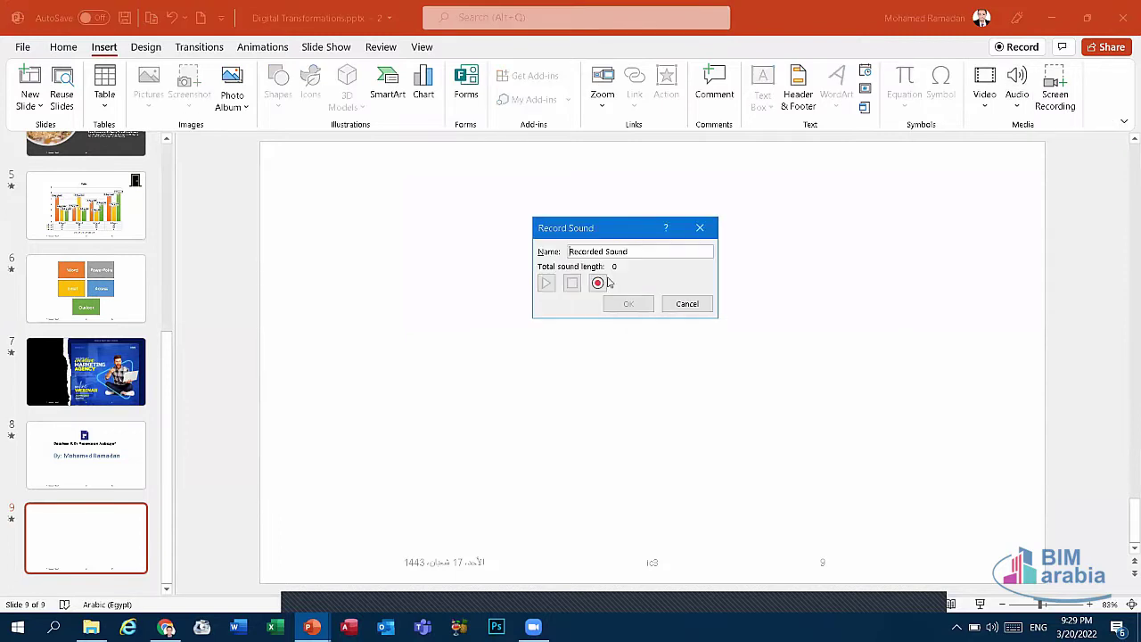
left_click(525, 261)
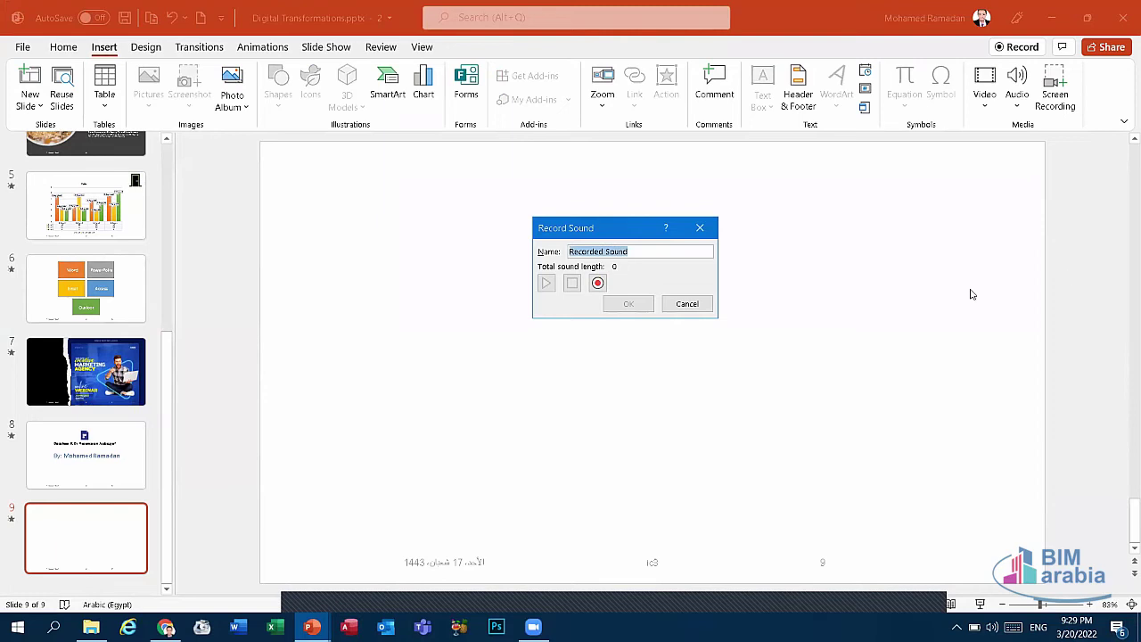
type("PowerPoint")
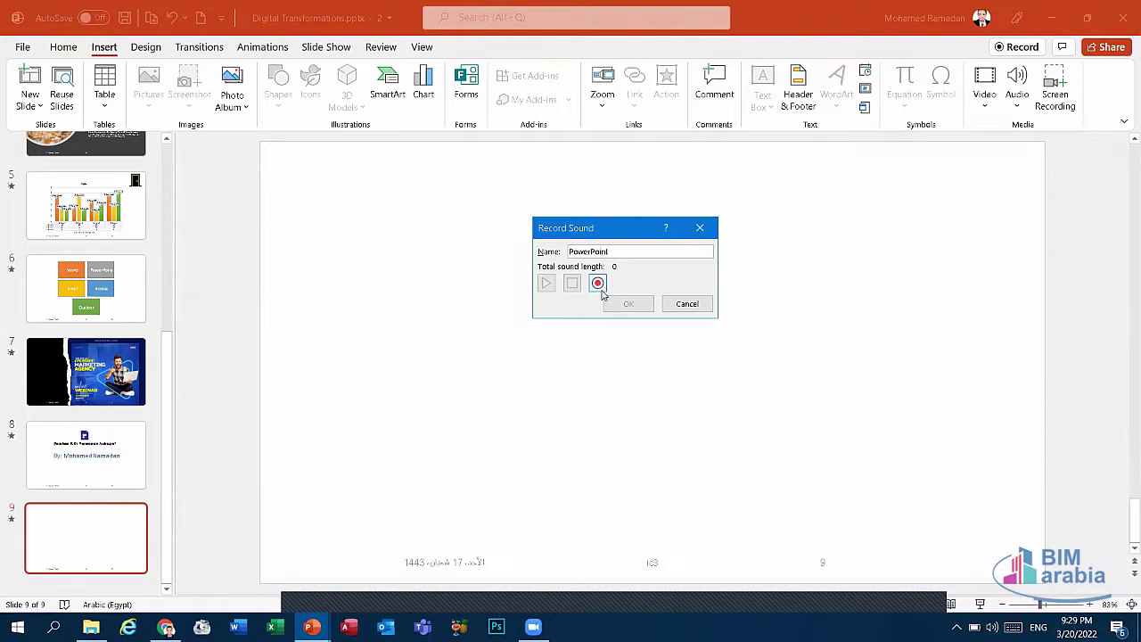
left_click(598, 283)
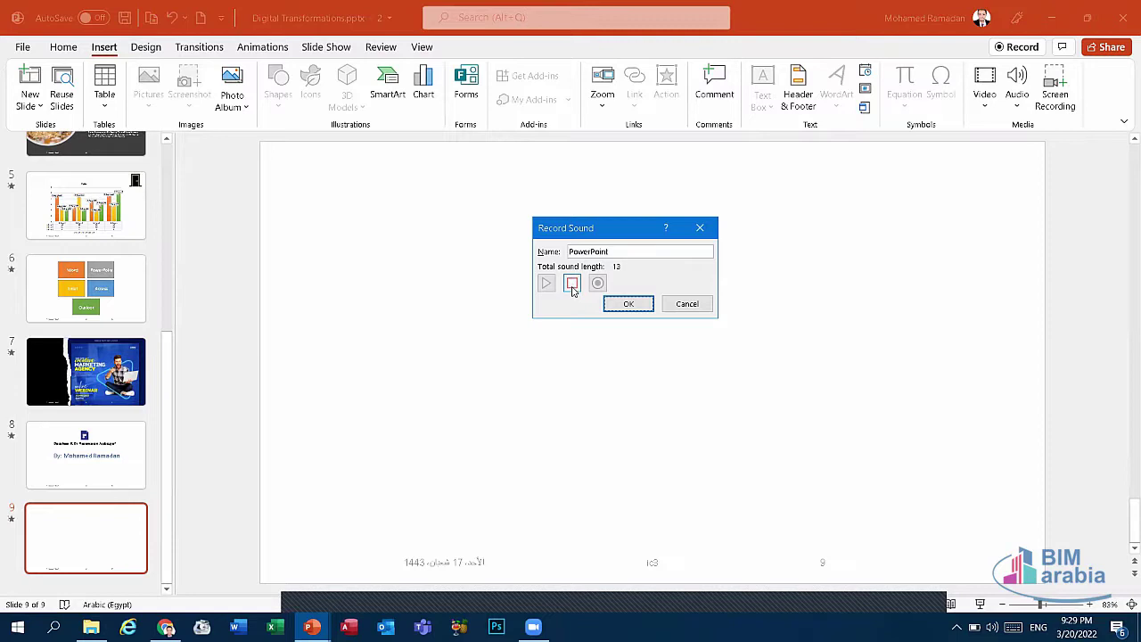
left_click(572, 289)
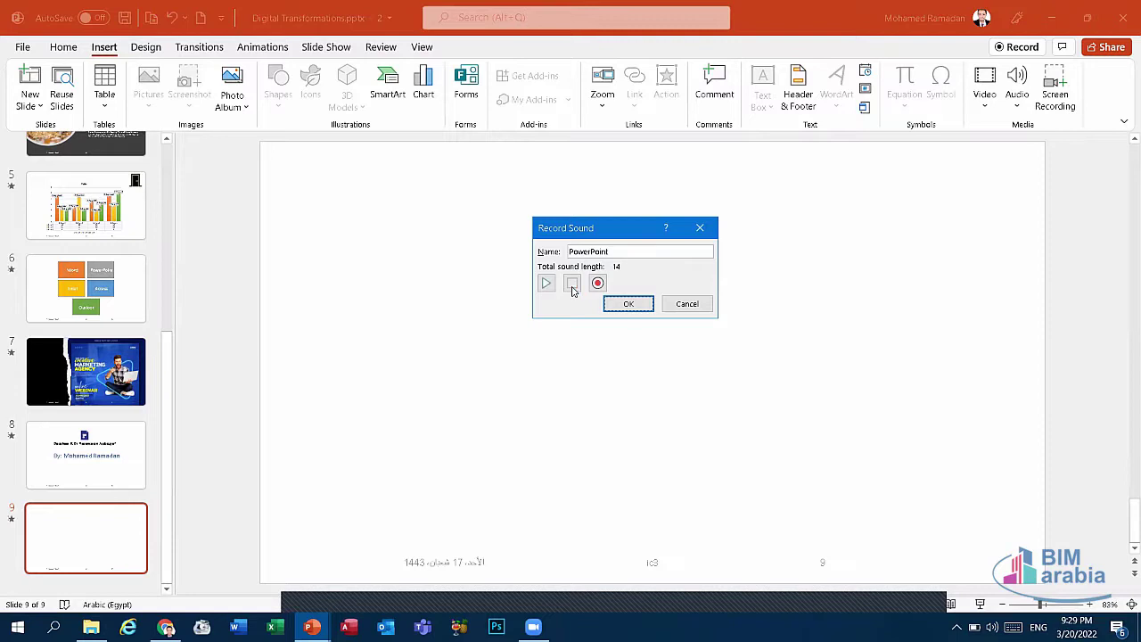
left_click(628, 304)
left_click_drag(657, 362, 308, 196)
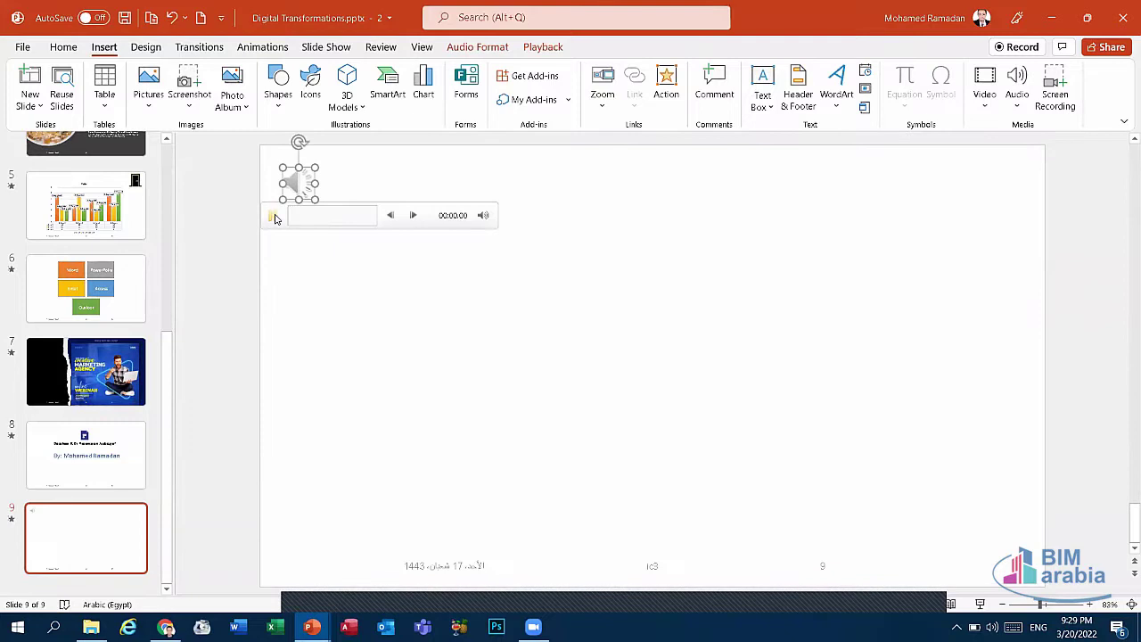
Step: Preview the audio clip and undo the accidental move of its icon
left_click(275, 216)
left_click(274, 219)
left_click(288, 158)
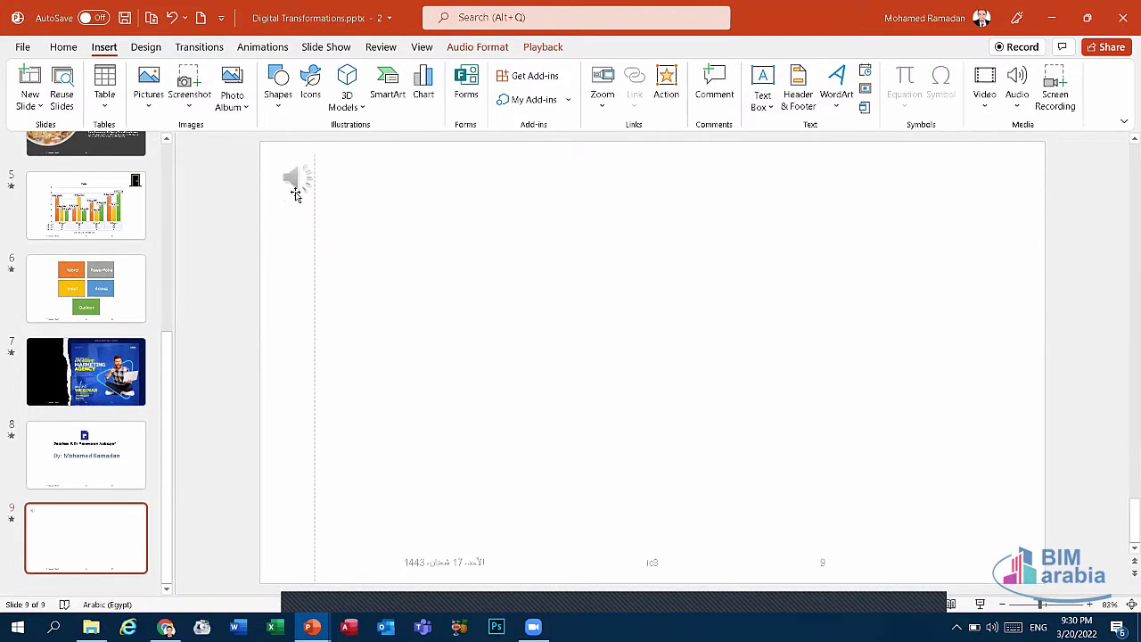
key("ctrl+z")
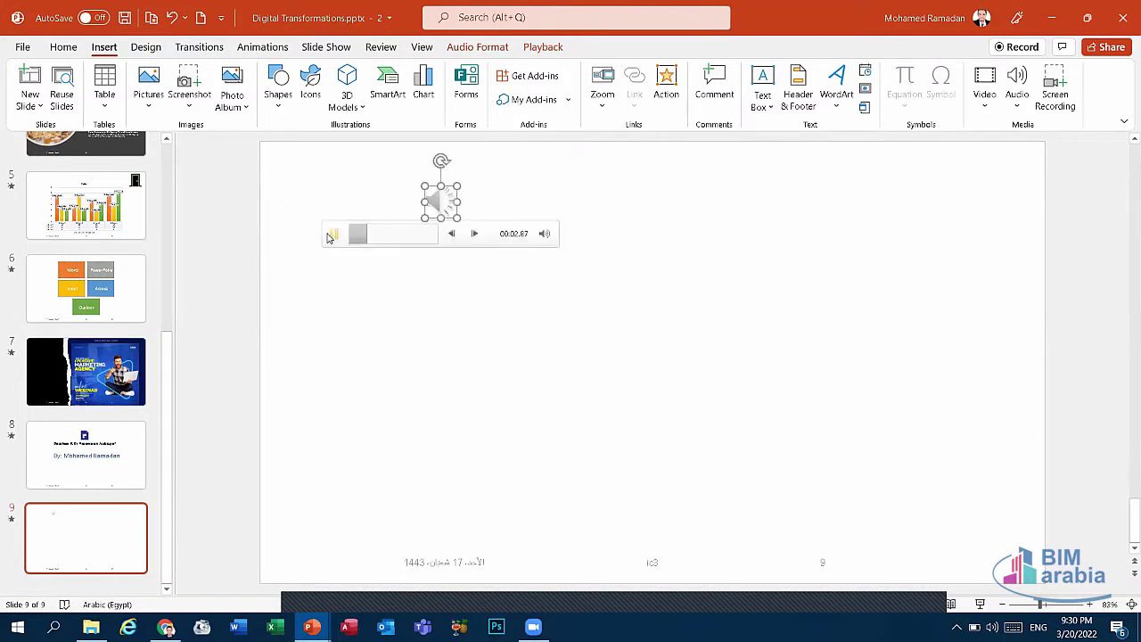
left_click(329, 234)
left_click(335, 235)
Step: Drag the speaker icon into slide 9's top-left corner
left_click_drag(432, 202, 312, 194)
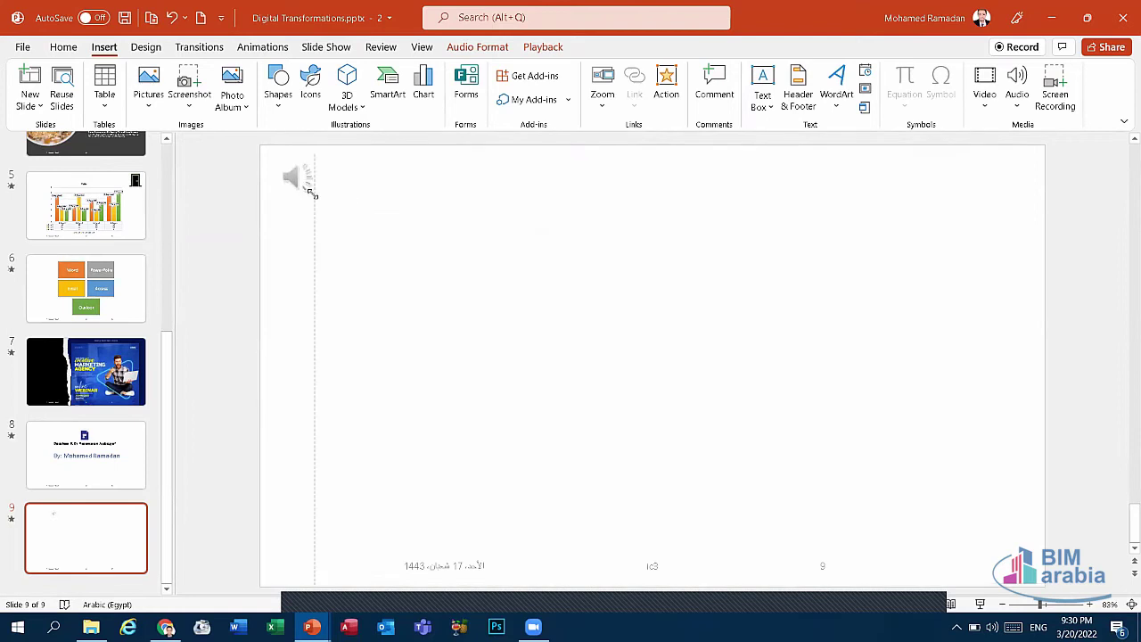
mouse_move(303, 180)
left_mouse_down()
mouse_move(314, 545)
mouse_move(287, 182)
left_mouse_up()
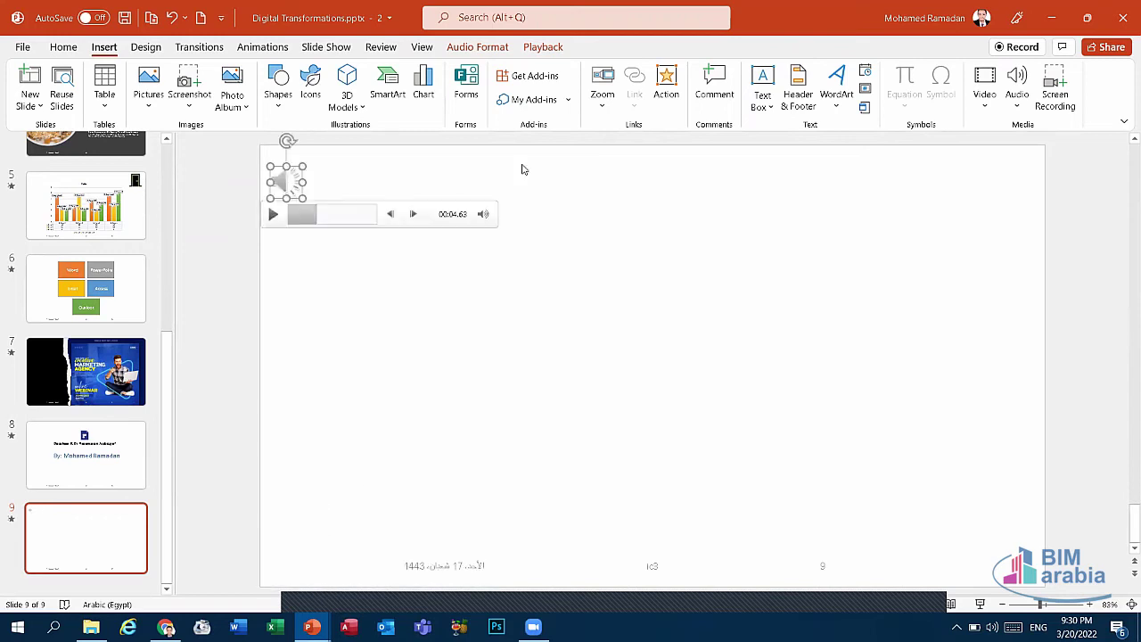
left_click(480, 47)
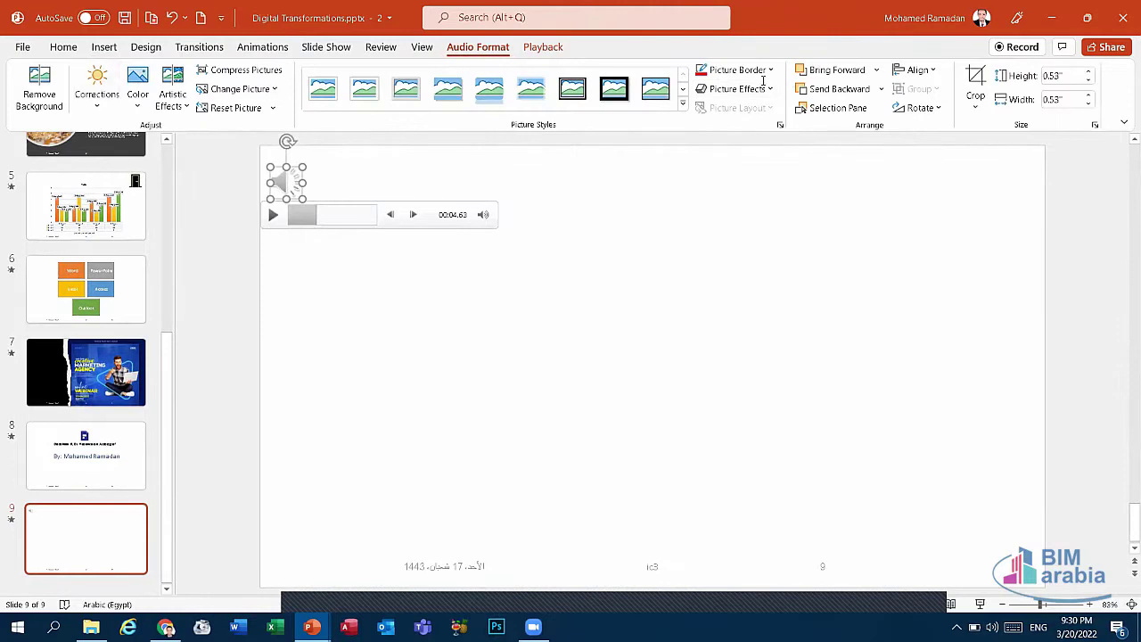
Step: Try the audio's Start list (keeping In Click Sequence), Play in Background, then No Style
left_click(562, 47)
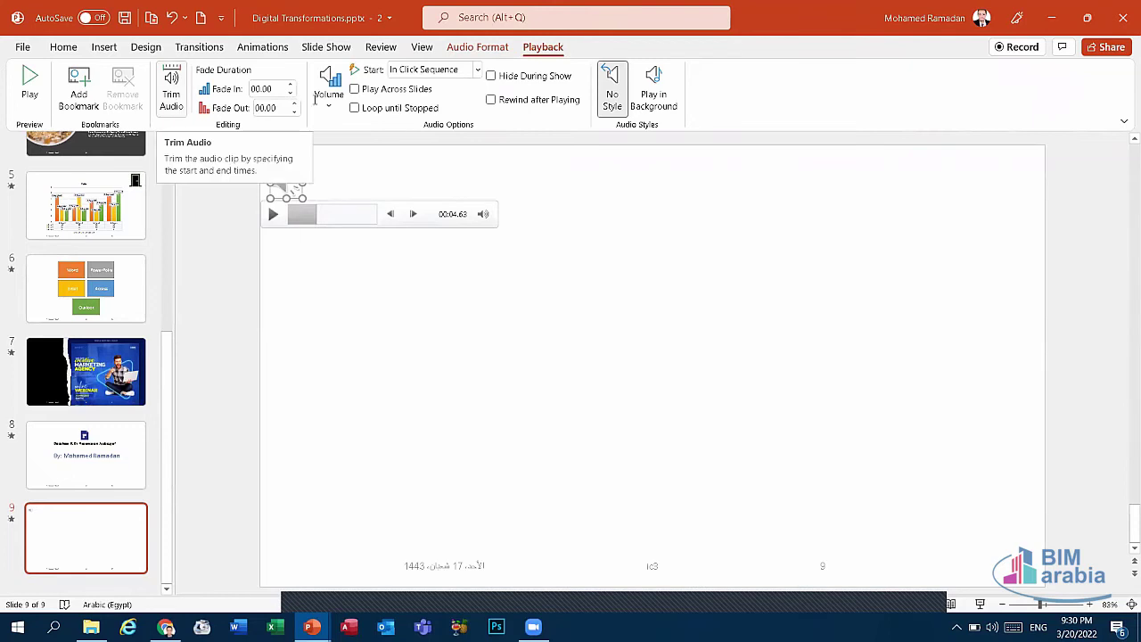
left_click(437, 69)
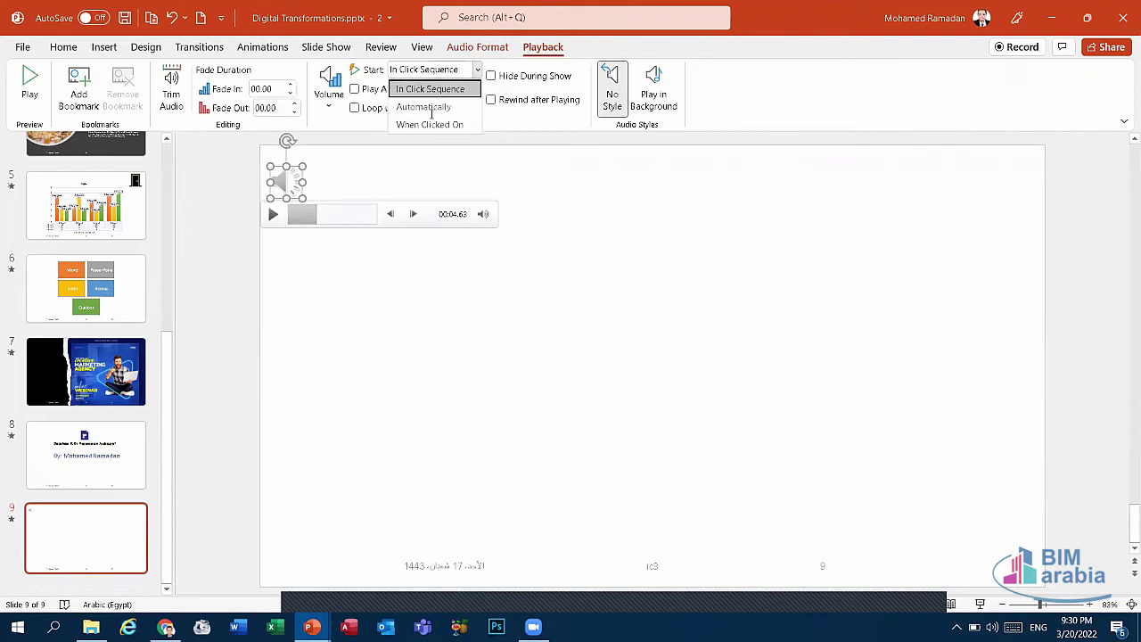
left_click(442, 69)
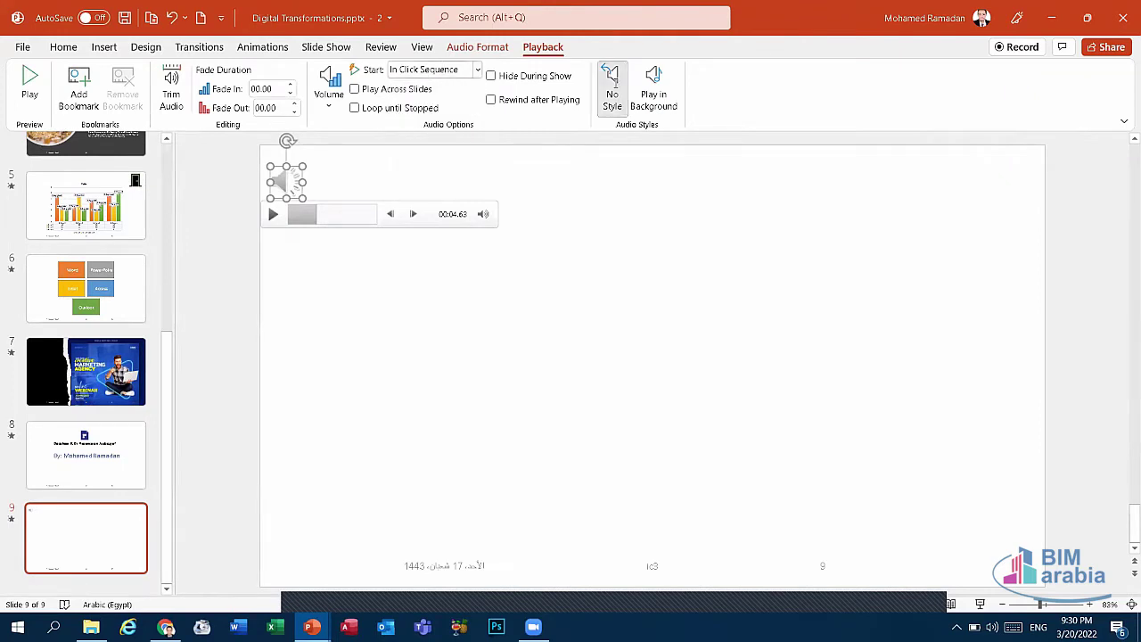
left_click(659, 88)
left_click(611, 89)
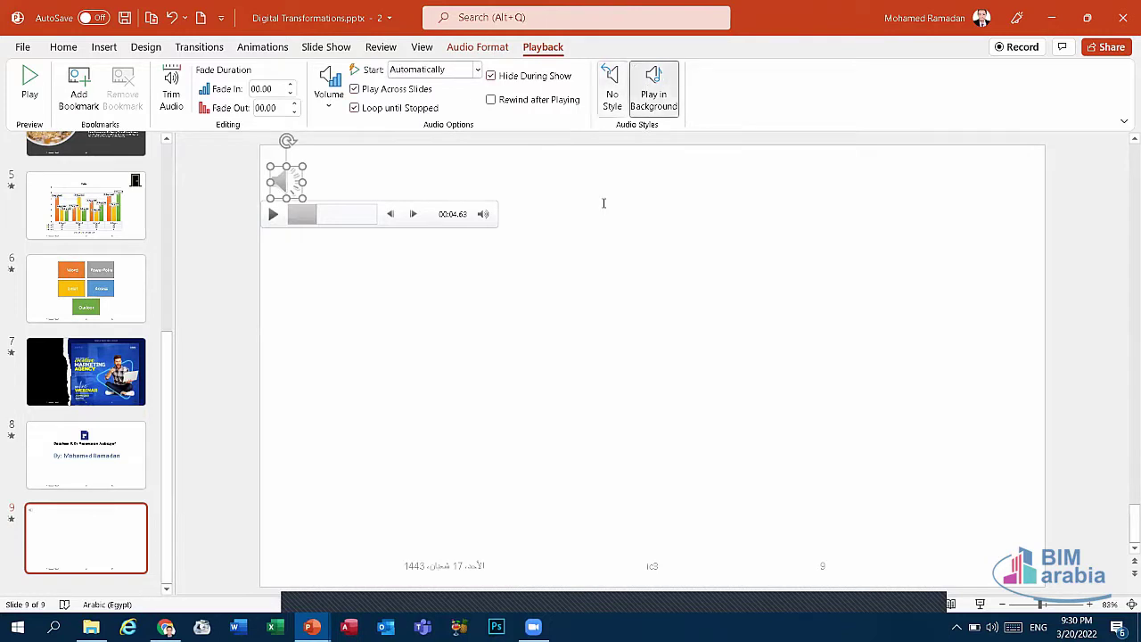
Step: Preview the clip briefly, then delete the audio from slide 9
left_click(273, 214)
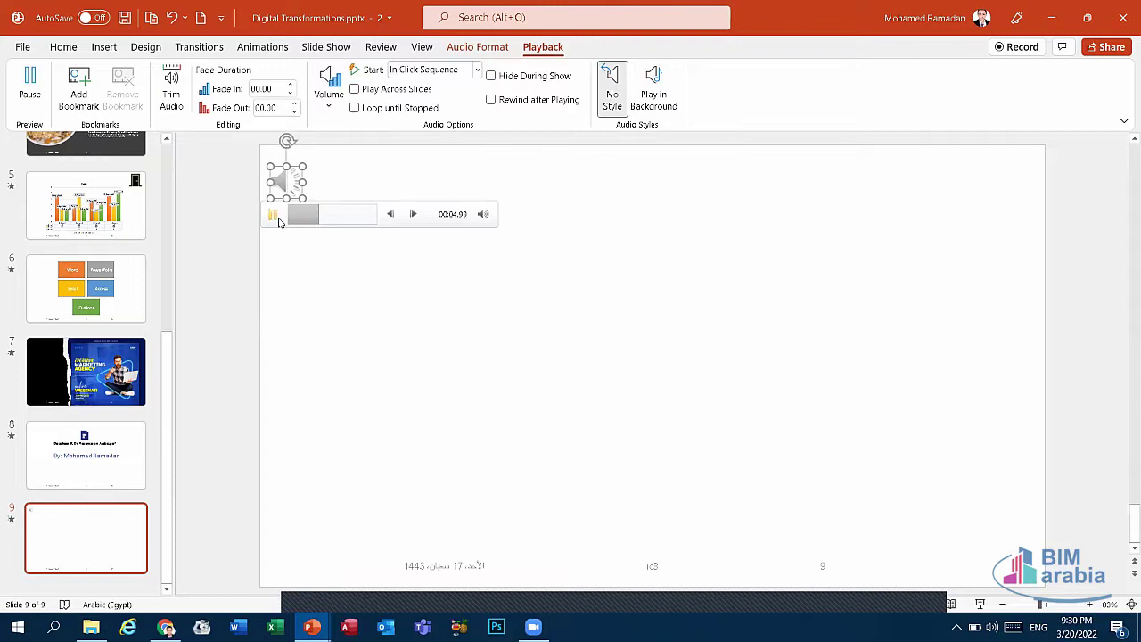
left_click(272, 214)
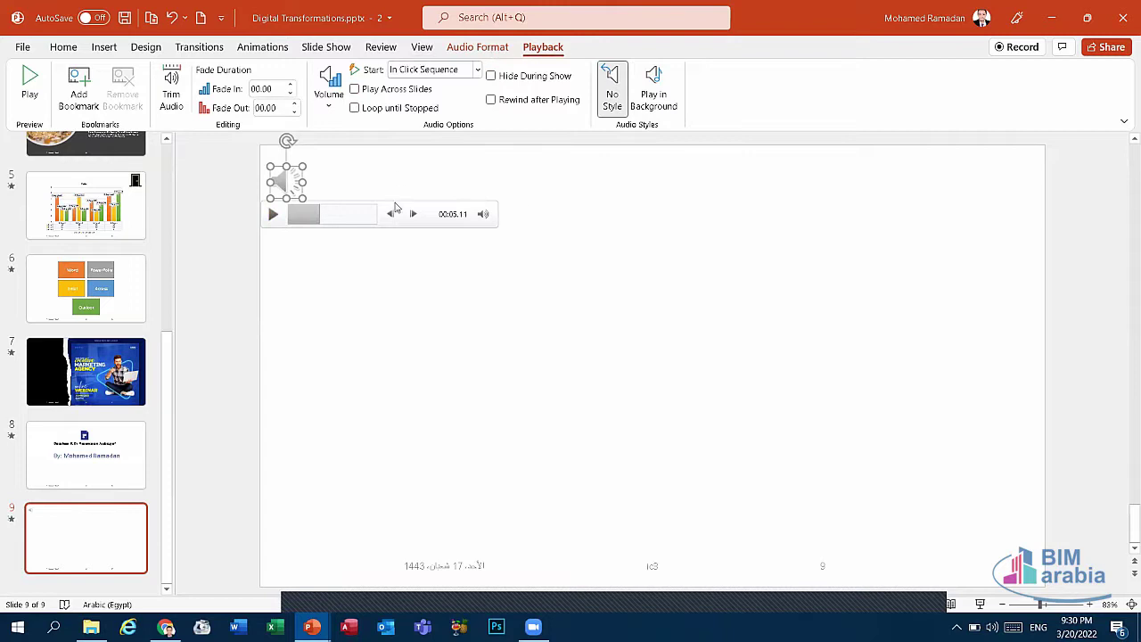
key("Delete")
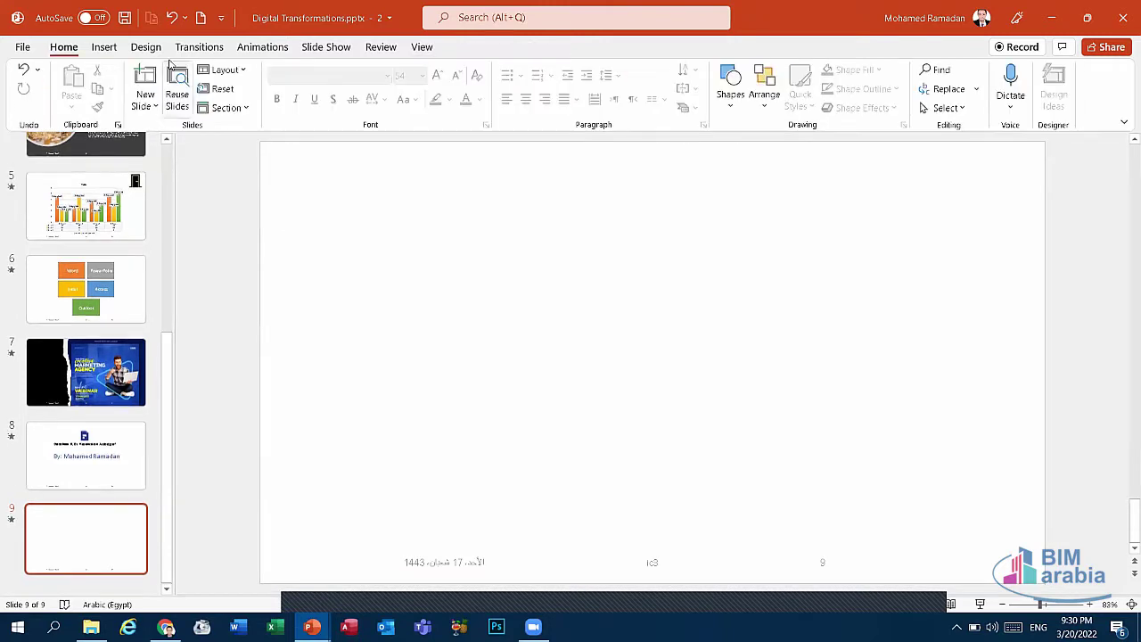
Step: Start an Insert > Screen Recording with the recording area set to the whole screen
left_click(104, 46)
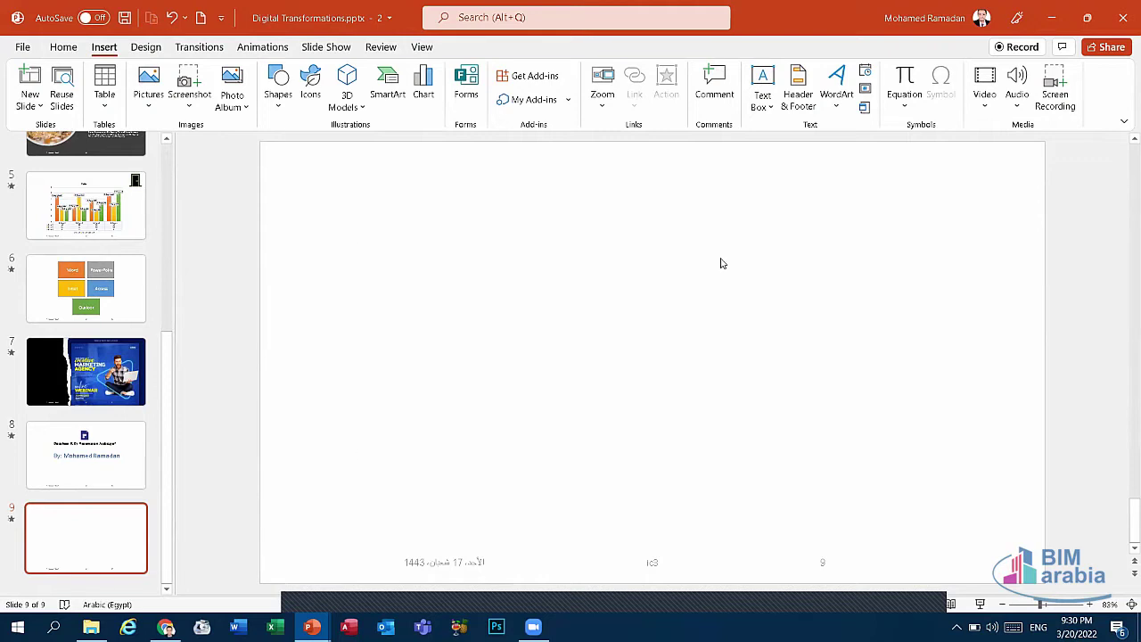
left_click(1059, 110)
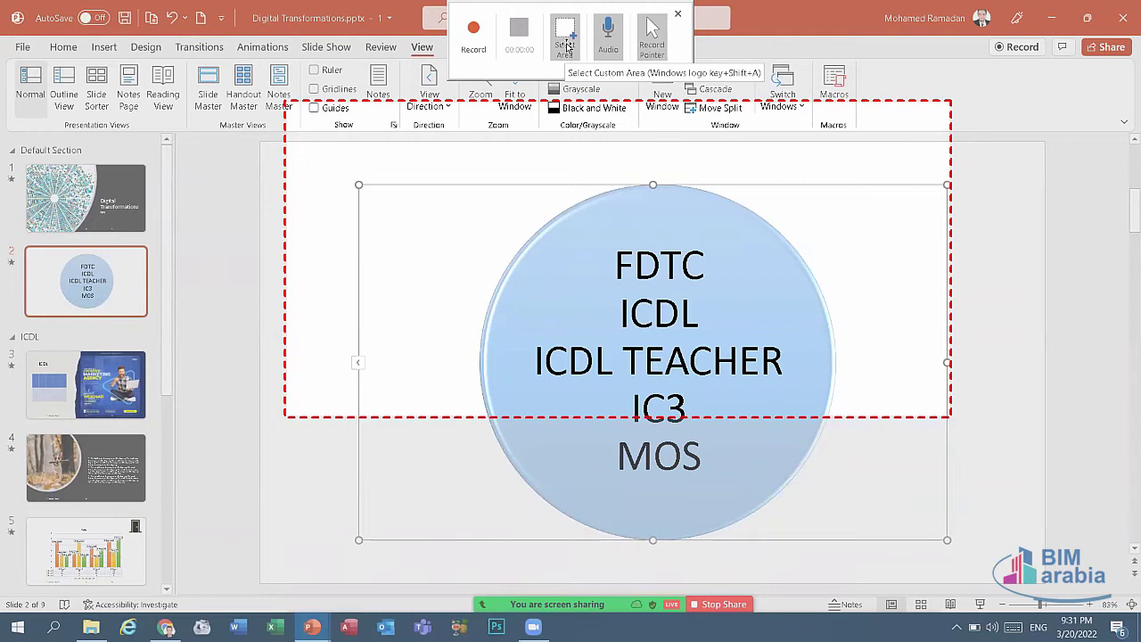
left_click(566, 44)
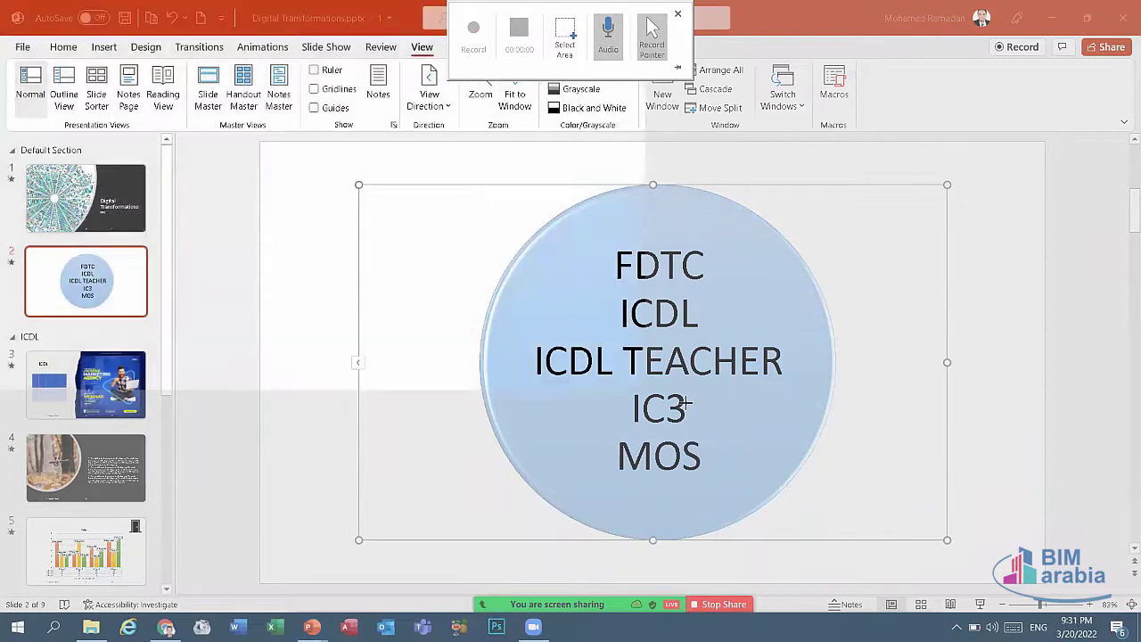
left_click_drag(9, 9, 1140, 640)
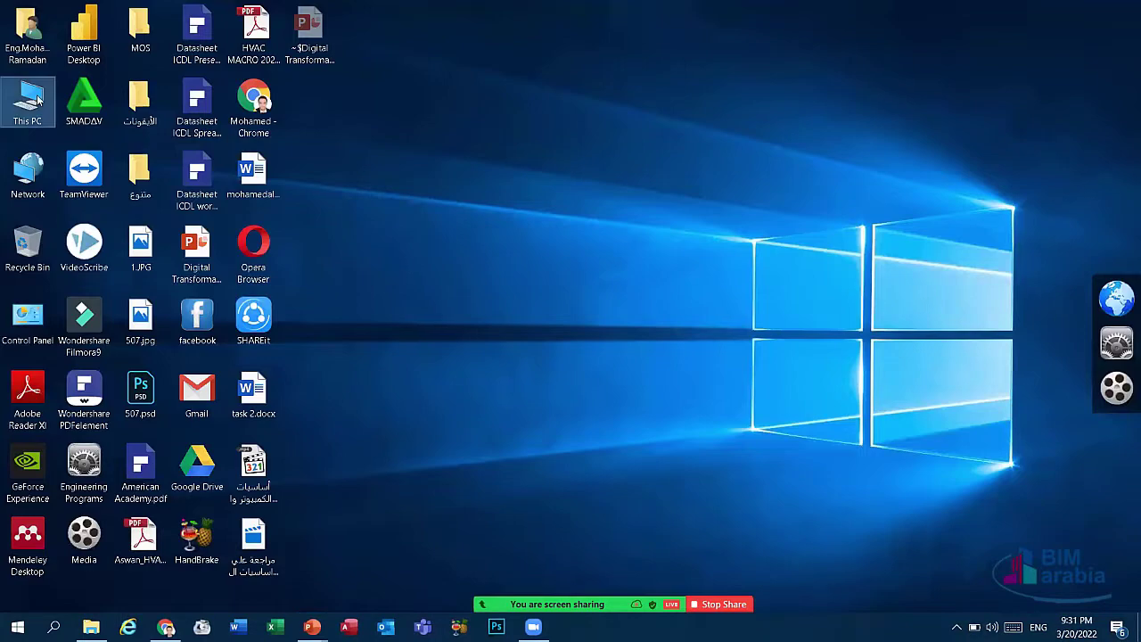
key("super+e")
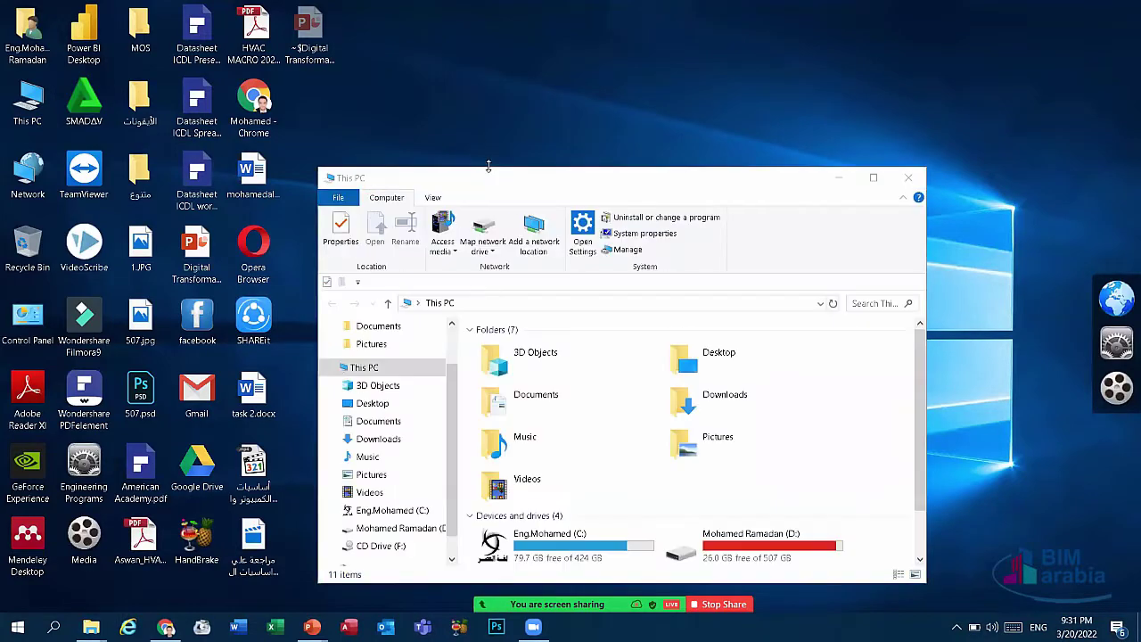
double_click(496, 178)
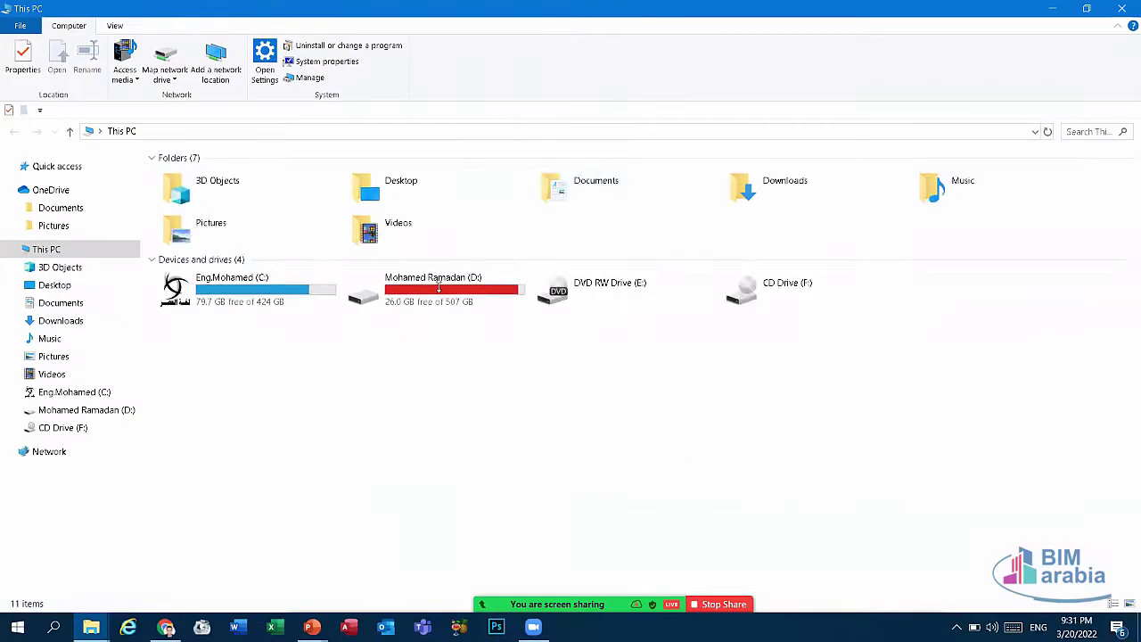
double_click(416, 266)
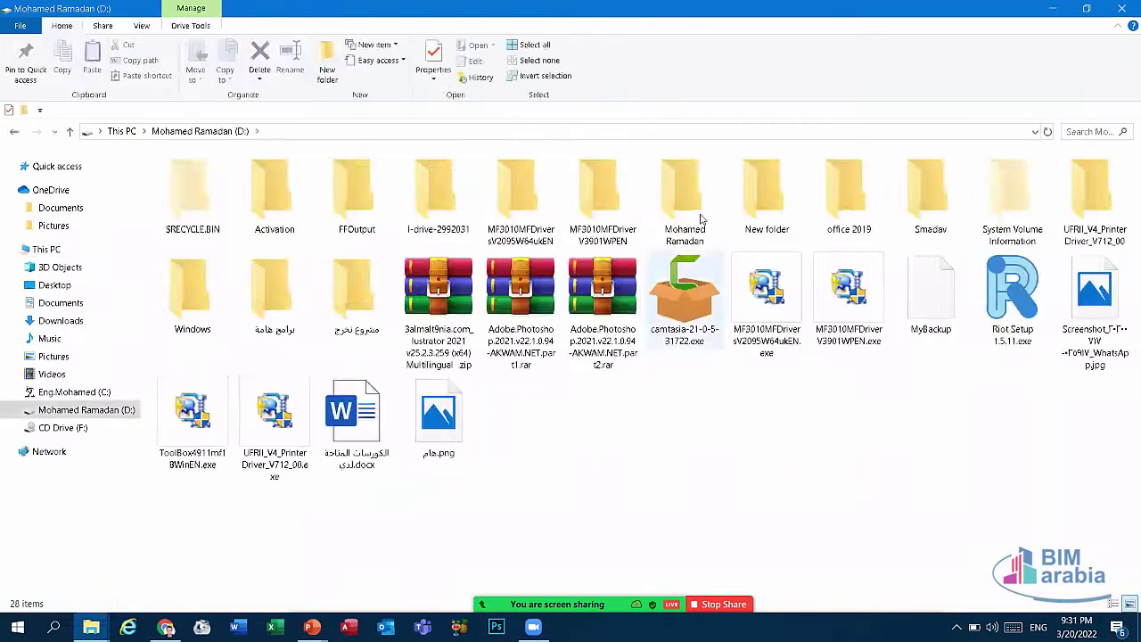
key("super+d")
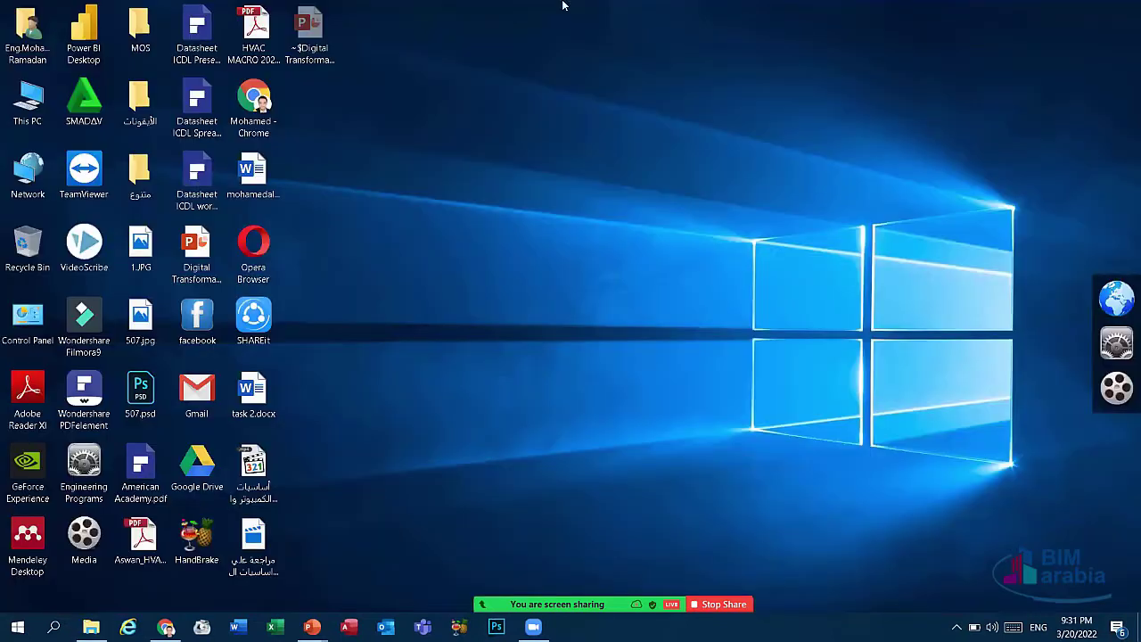
Step: Pause and resume the screen recording, then stop it so the video lands on slide 9
mouse_move(539, 20)
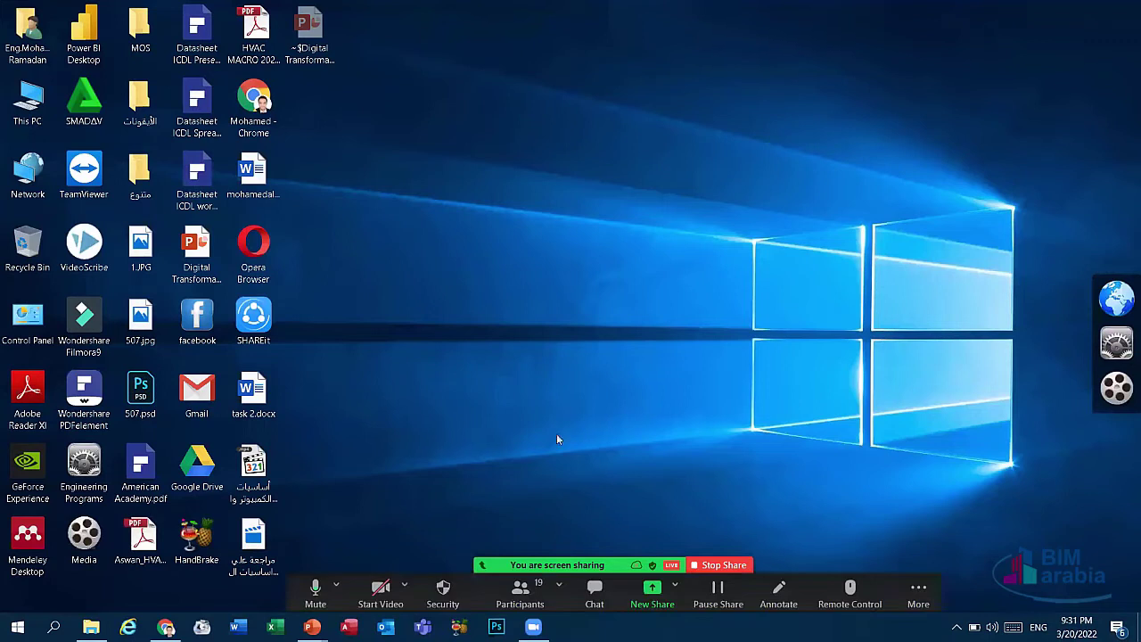
mouse_move(589, 7)
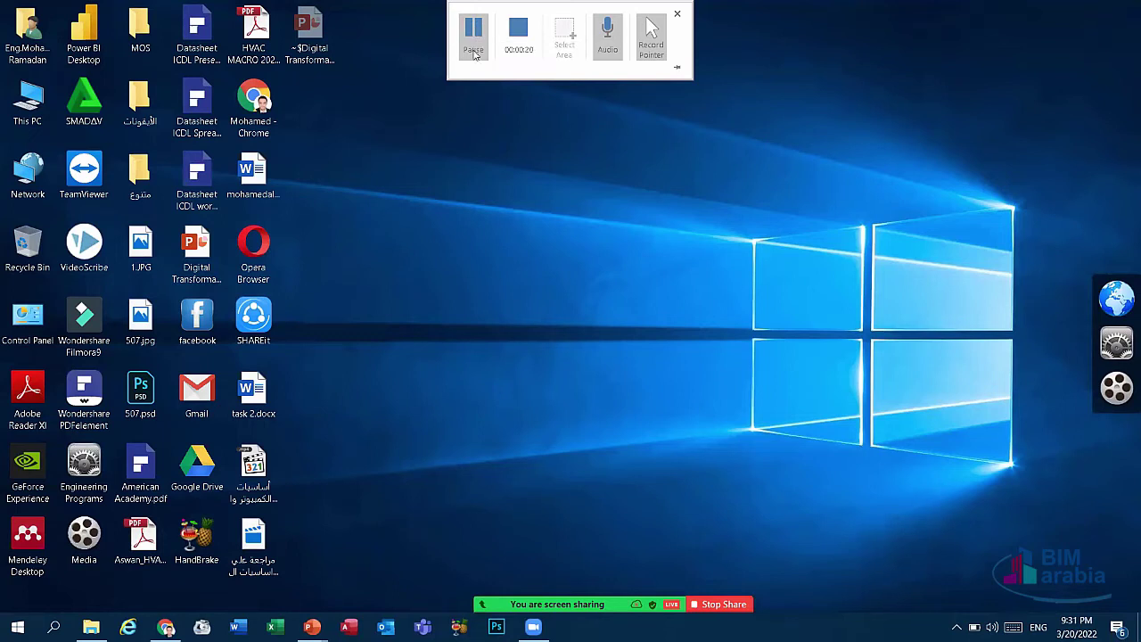
left_click(475, 37)
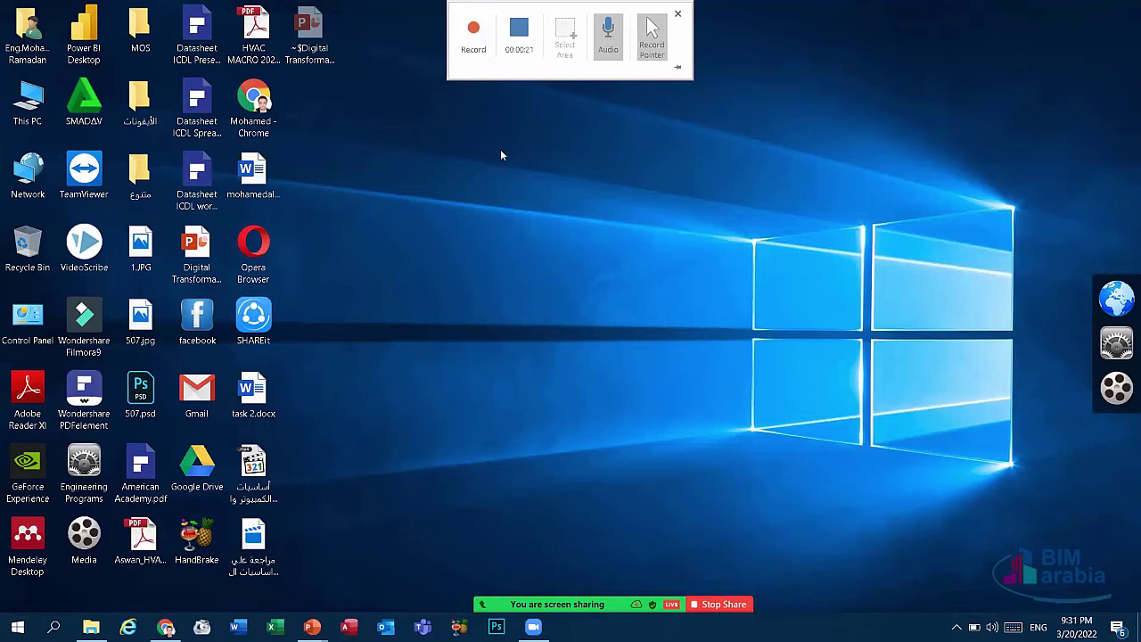
left_click(481, 43)
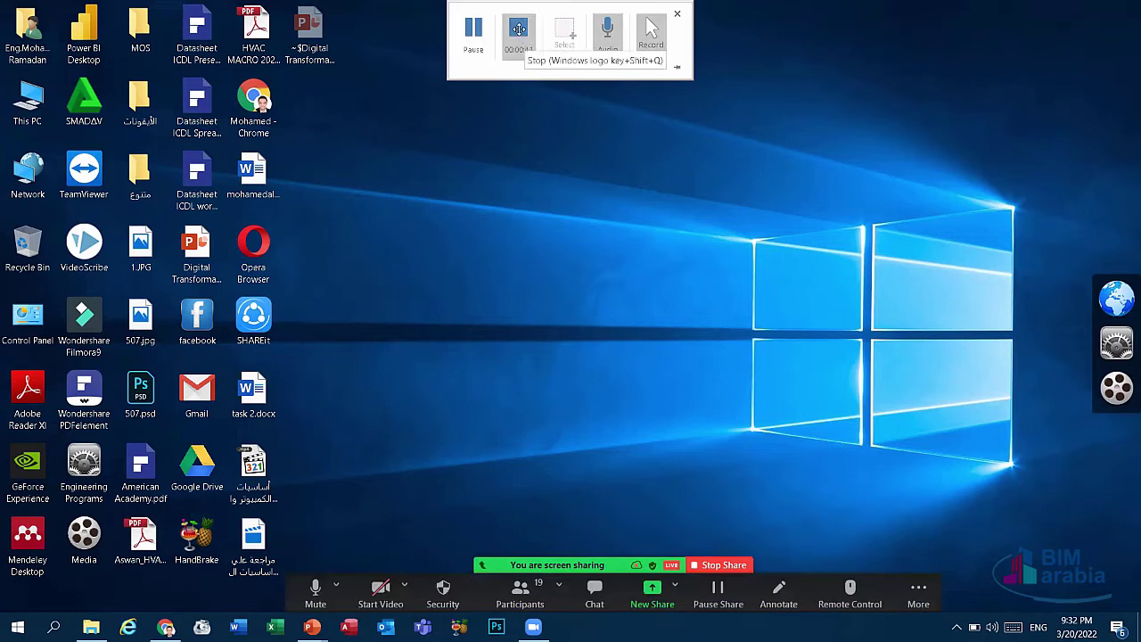
left_click(518, 29)
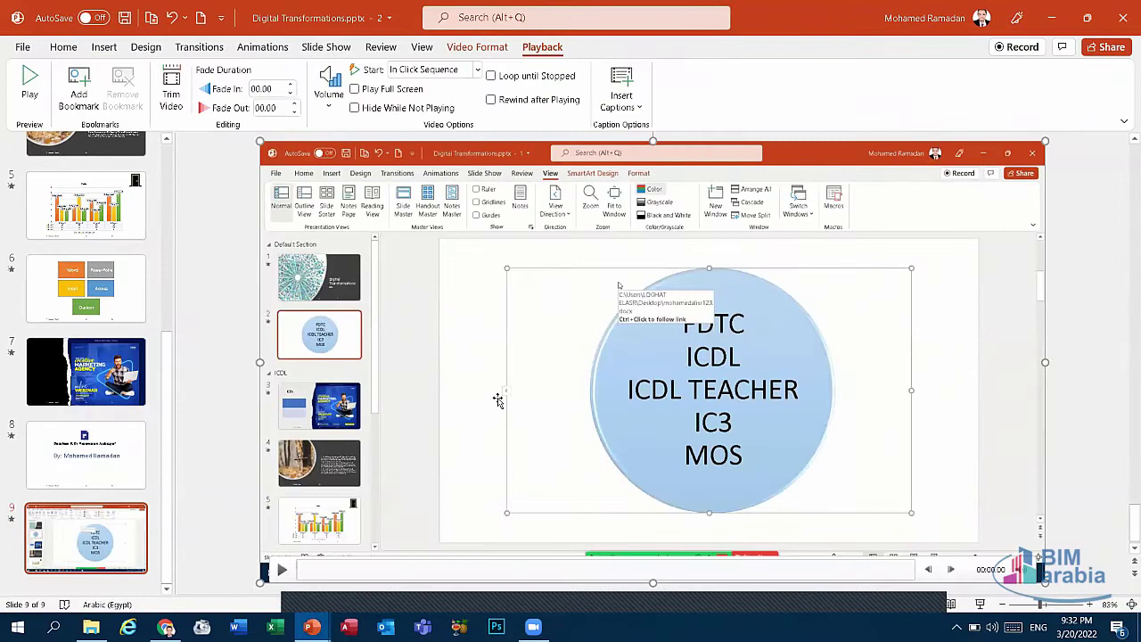
Step: Play and pause the screen-recording video, then check its Video Format and Playback tabs
left_click(283, 570)
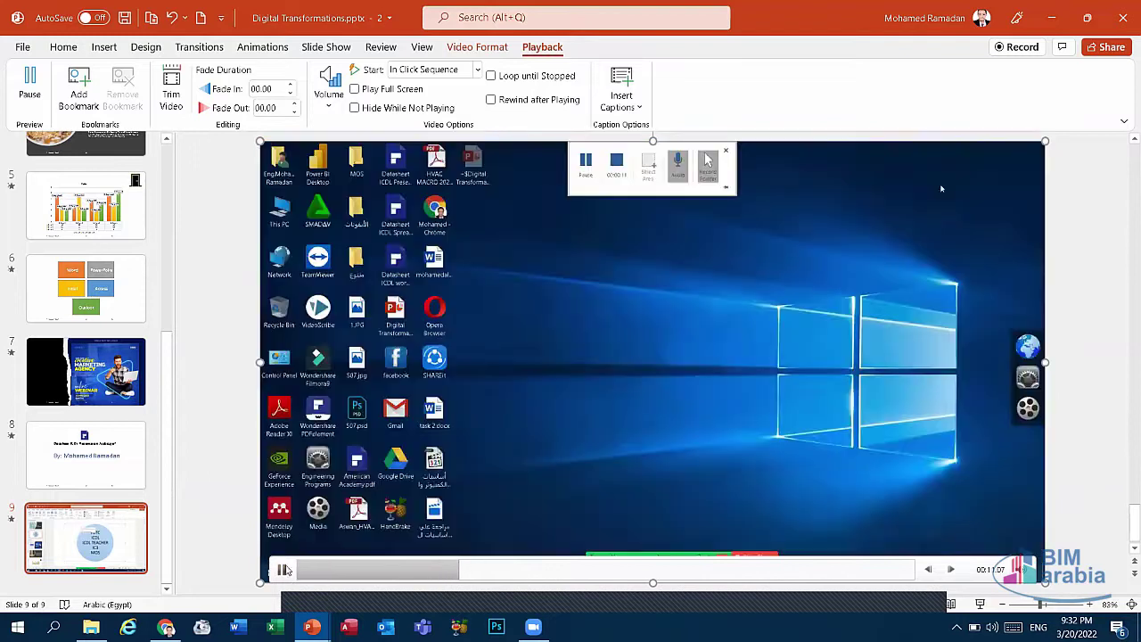
left_click(284, 570)
left_click(486, 51)
left_click(560, 50)
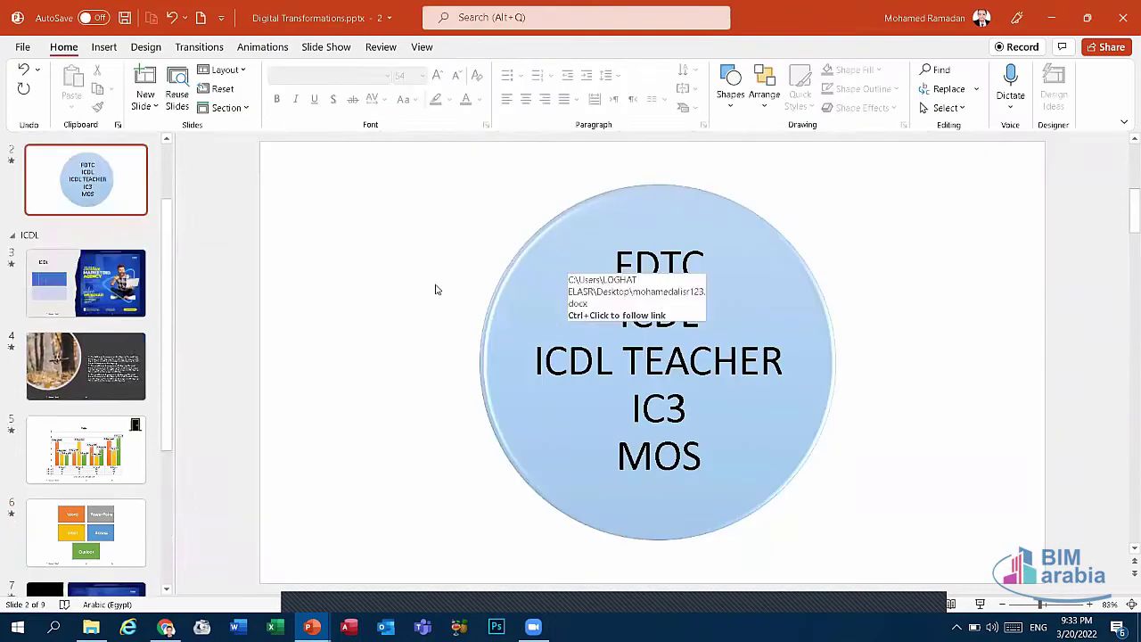
Step: Go to slide 9 and select its screen-recording video
scroll(109, 323, "down", 3)
scroll(127, 331, "up", 2)
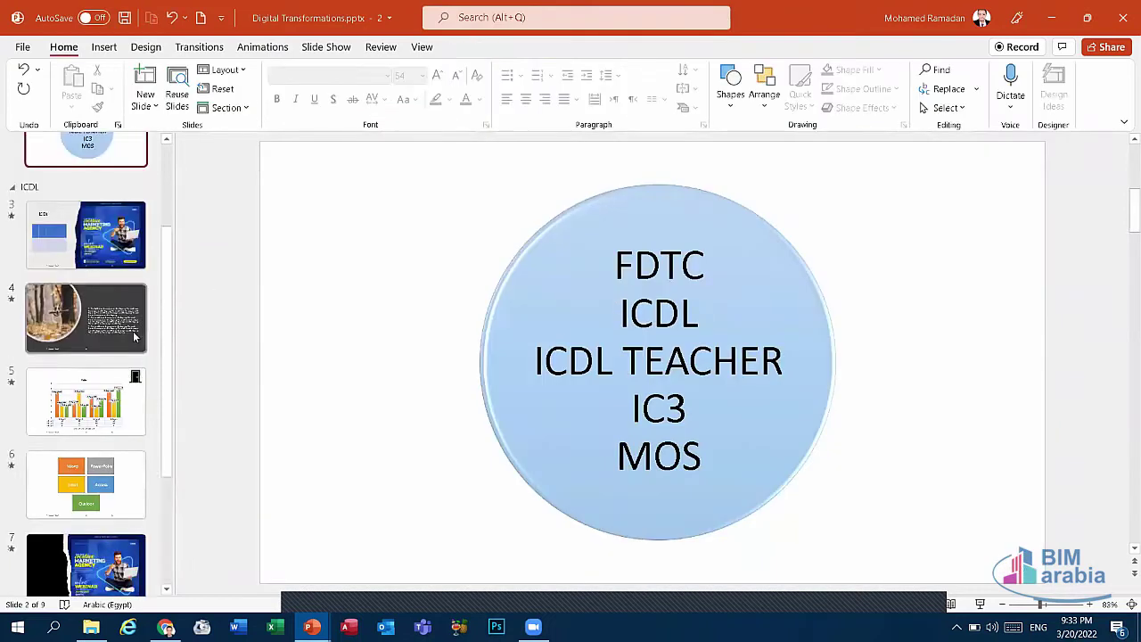
scroll(115, 486, "down", 2)
left_click(90, 535)
left_click(570, 374)
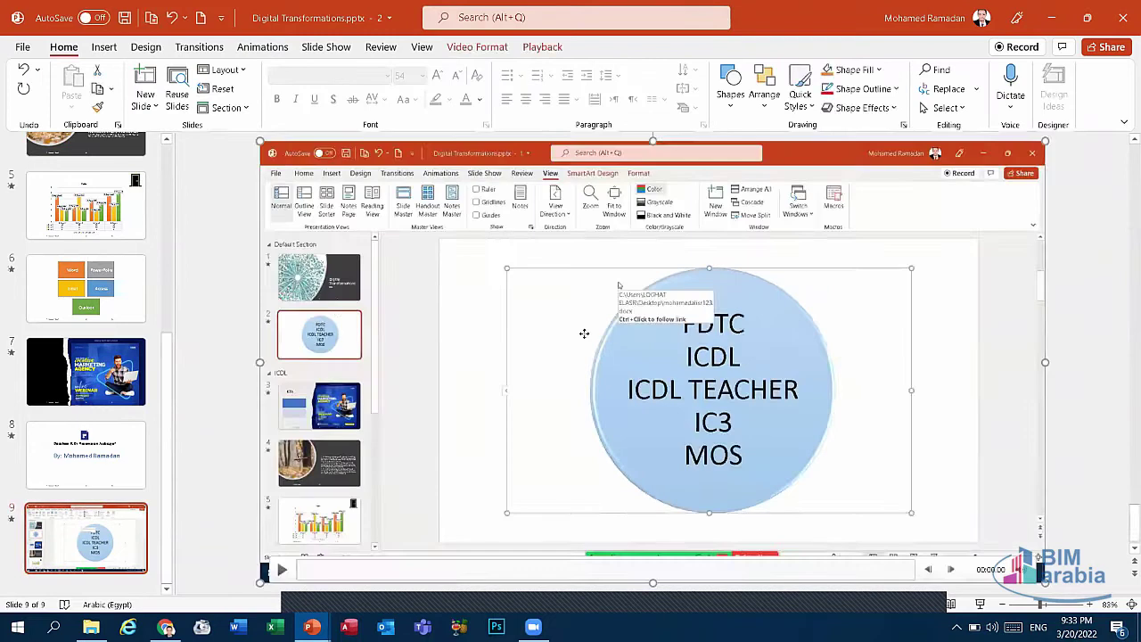
Step: Save the video via Save Media as to the Desktop as Media1.mp4
right_click(621, 396)
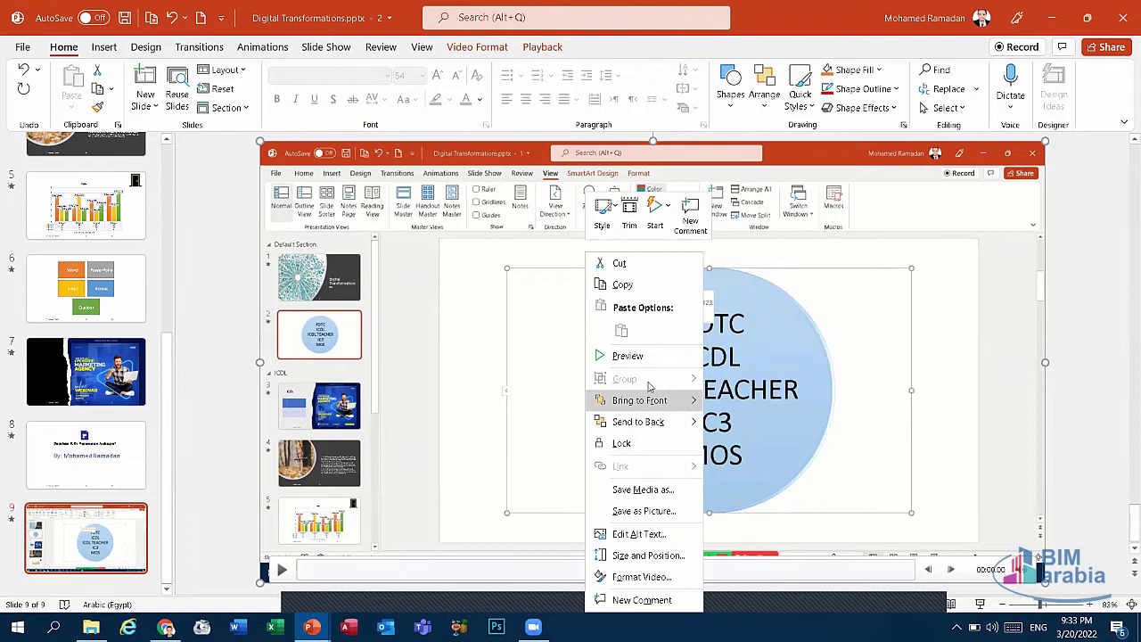
mouse_move(652, 398)
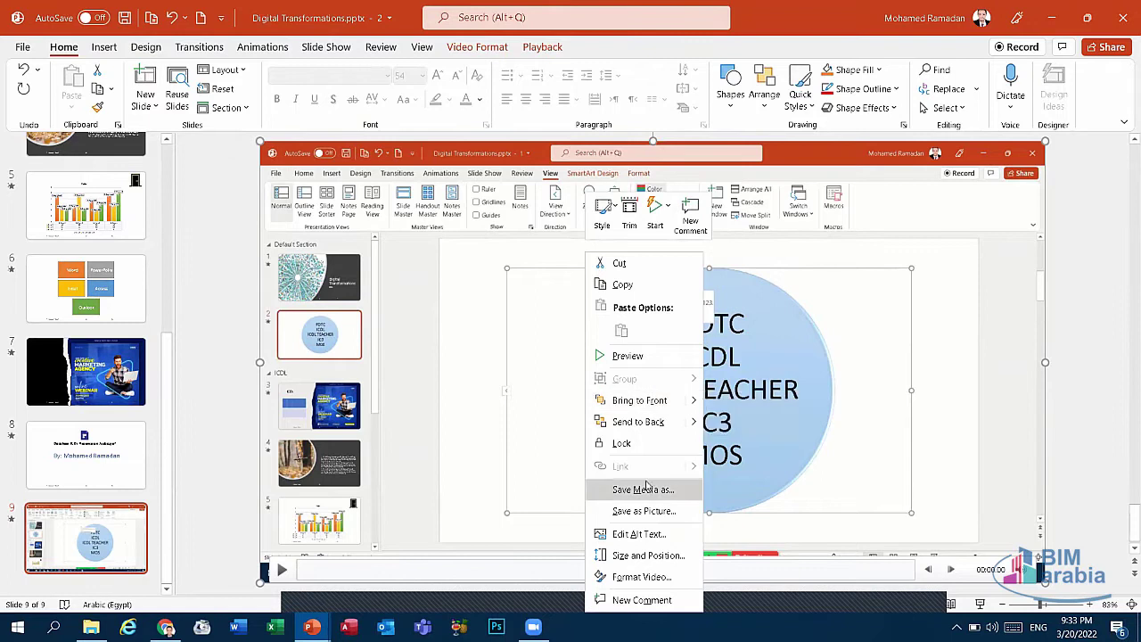
right_click(526, 385)
key("Escape")
right_click(584, 352)
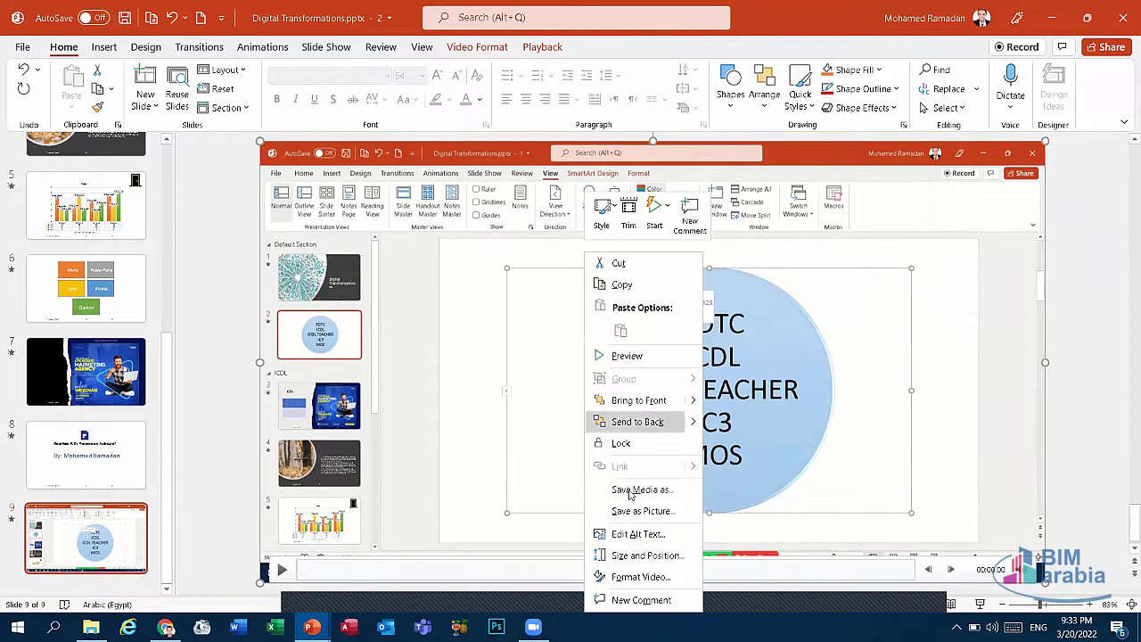
left_click(642, 489)
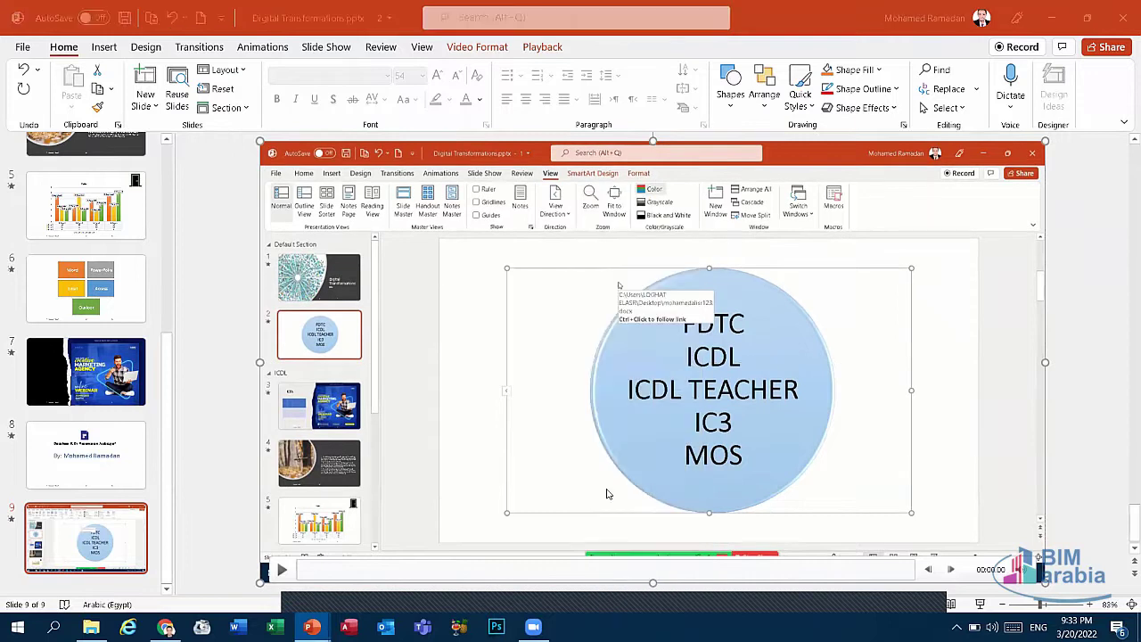
left_click(55, 122)
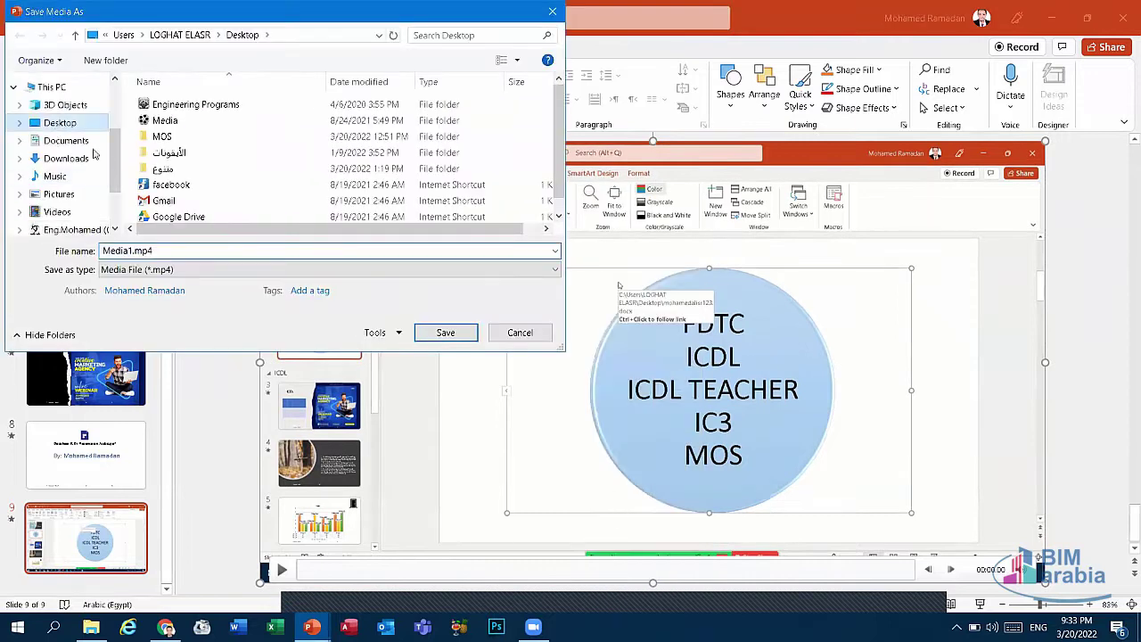
left_click(153, 251)
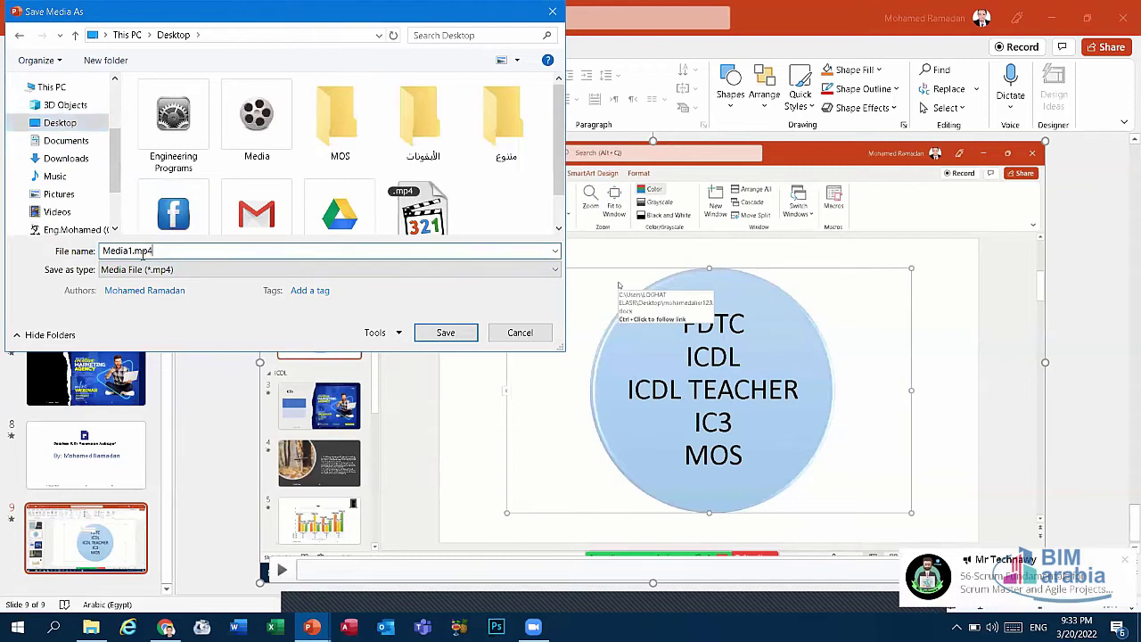
left_click(446, 332)
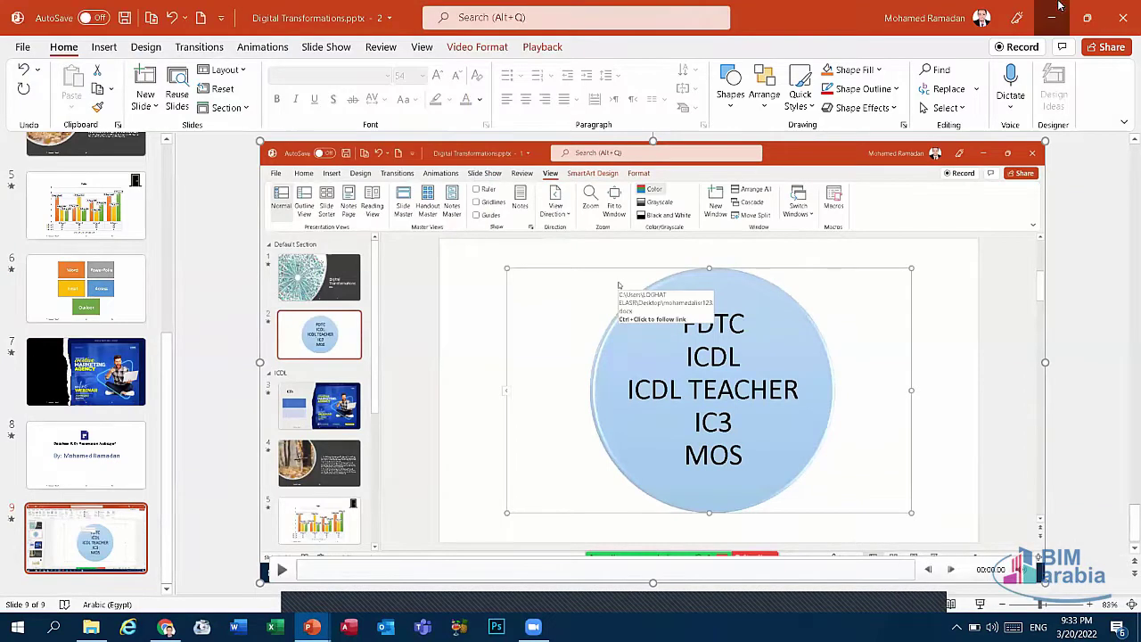
Step: Play the exported Media1.mp4 from the desktop in Media Player to check it
left_click(1057, 9)
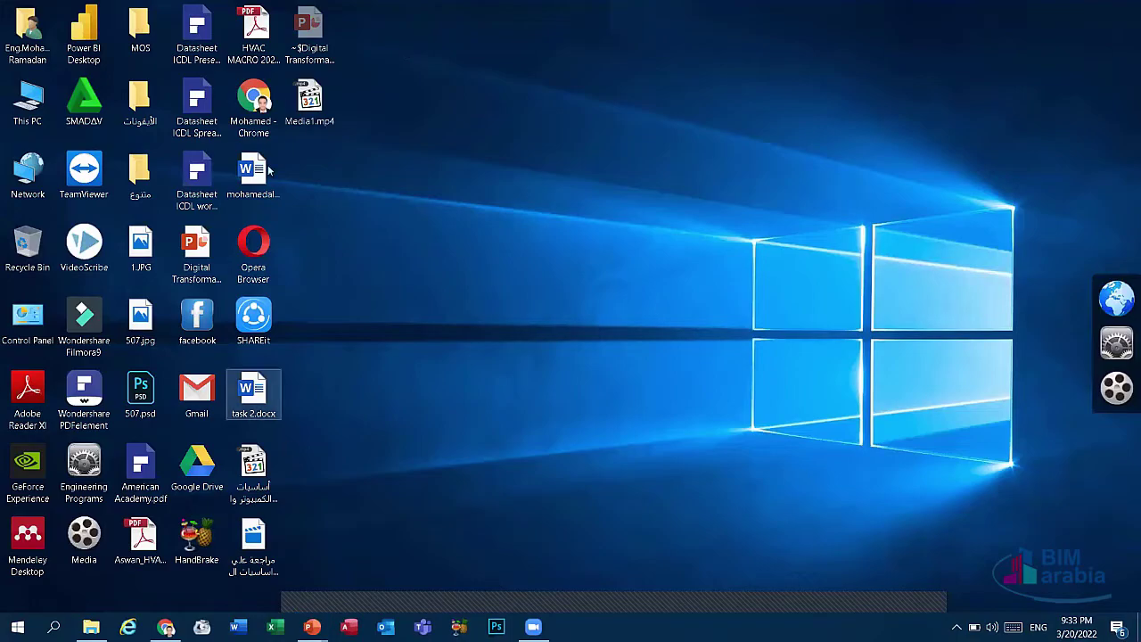
left_click(316, 104)
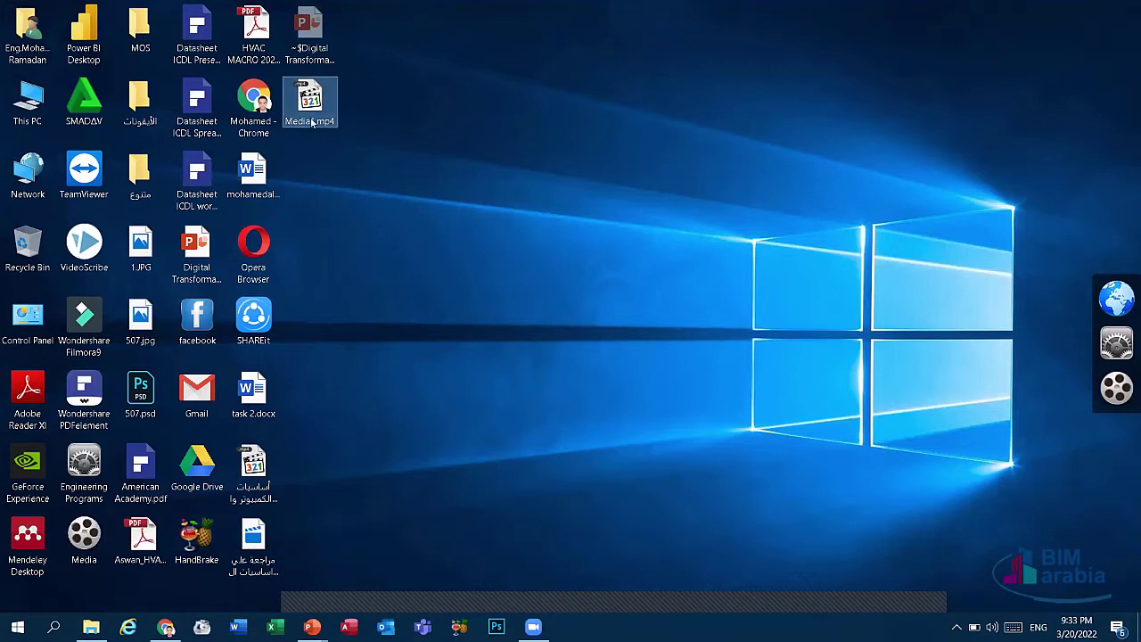
double_click(311, 123)
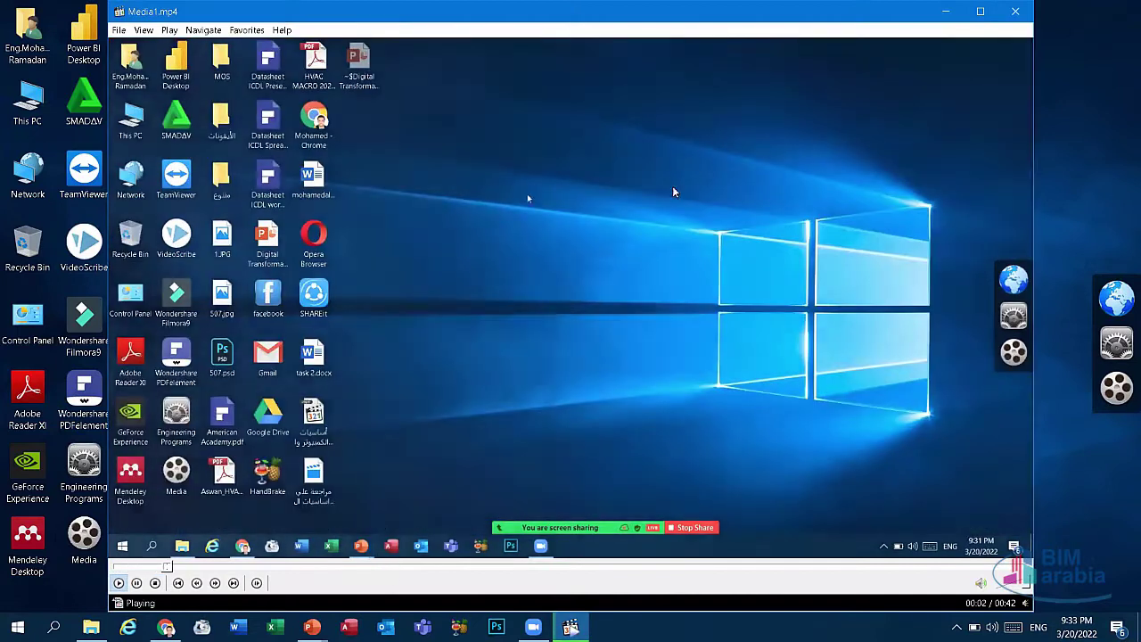
left_click(1014, 13)
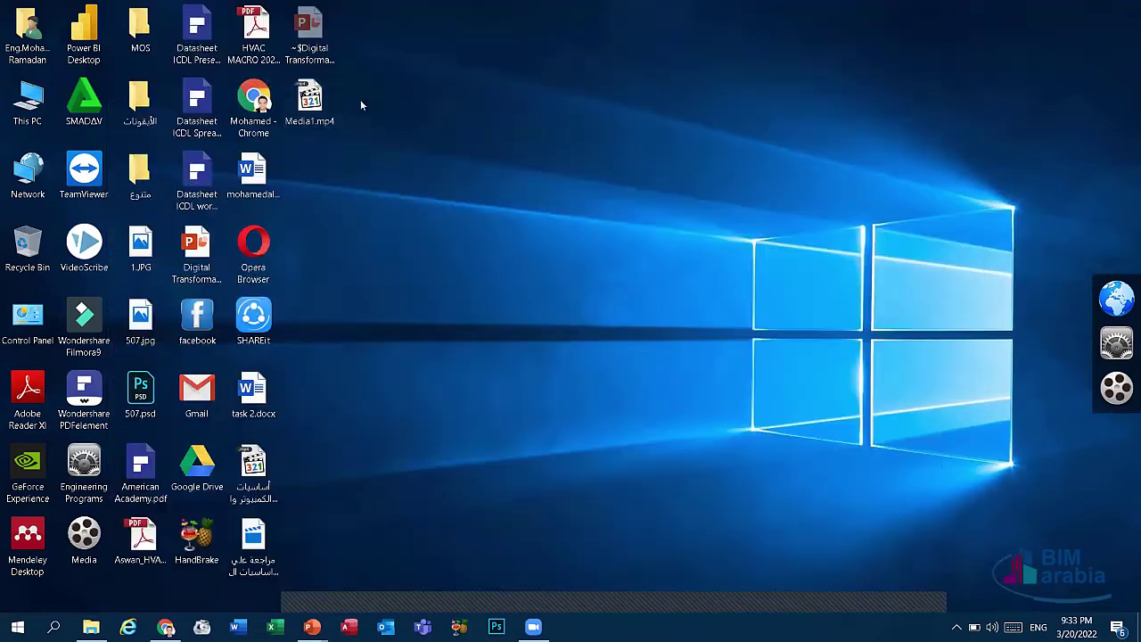
Step: Permanently delete Media1.mp4 from the desktop and bring up PowerPoint from the taskbar
key("shift+Delete")
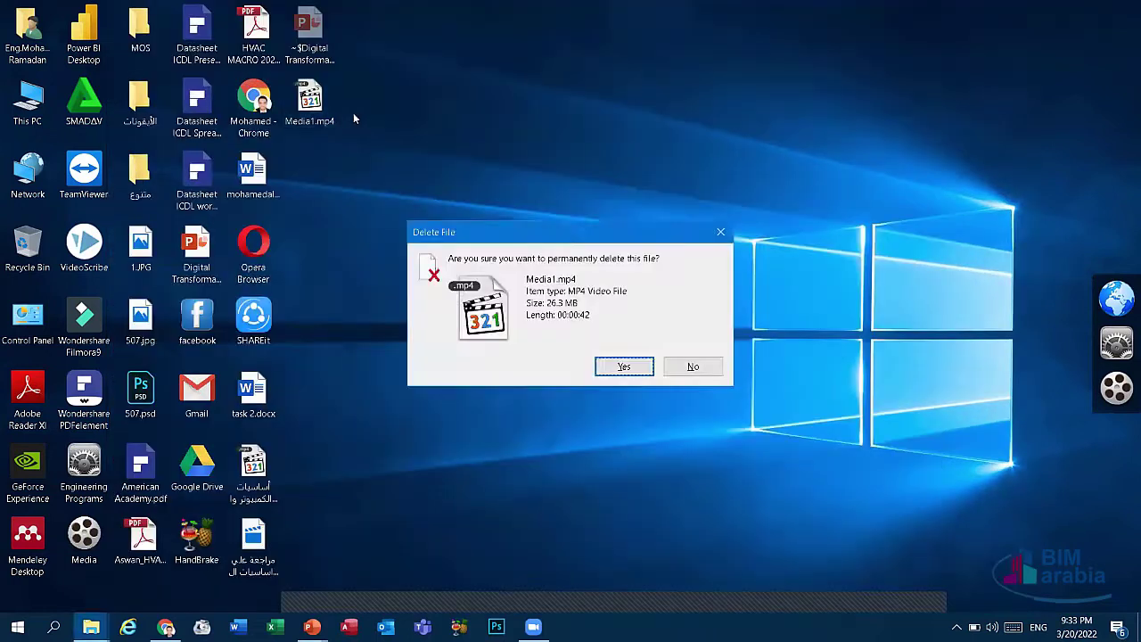
key("Return")
left_click(311, 627)
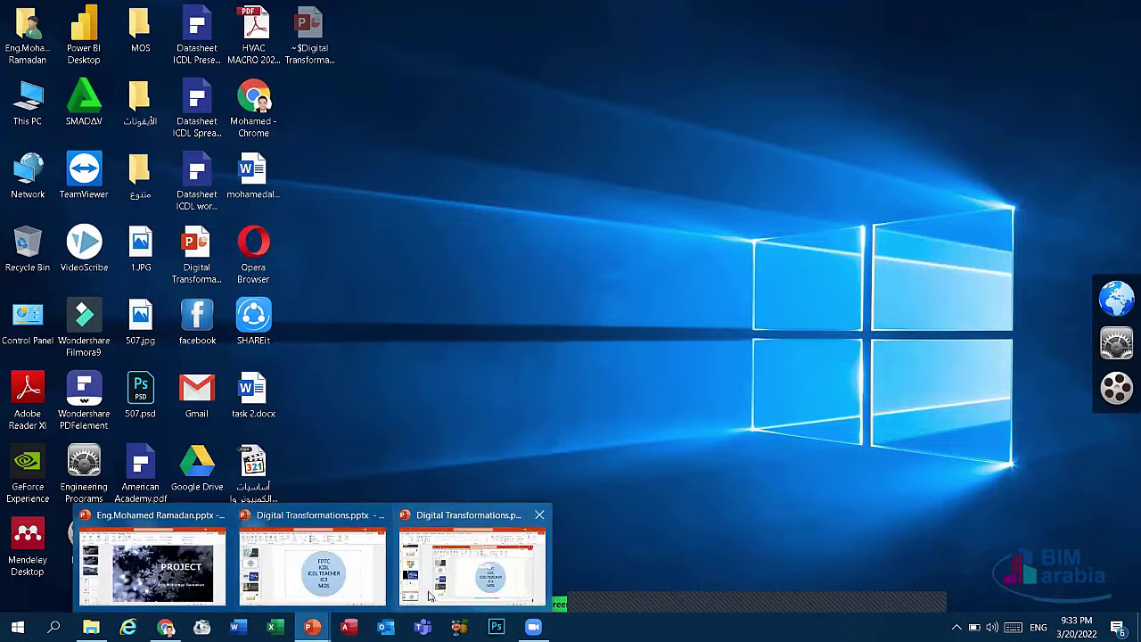
Step: Return to Digital Transformations.pptx and page through slides 3, 4, 6 and 7 to slide 8
left_click(339, 572)
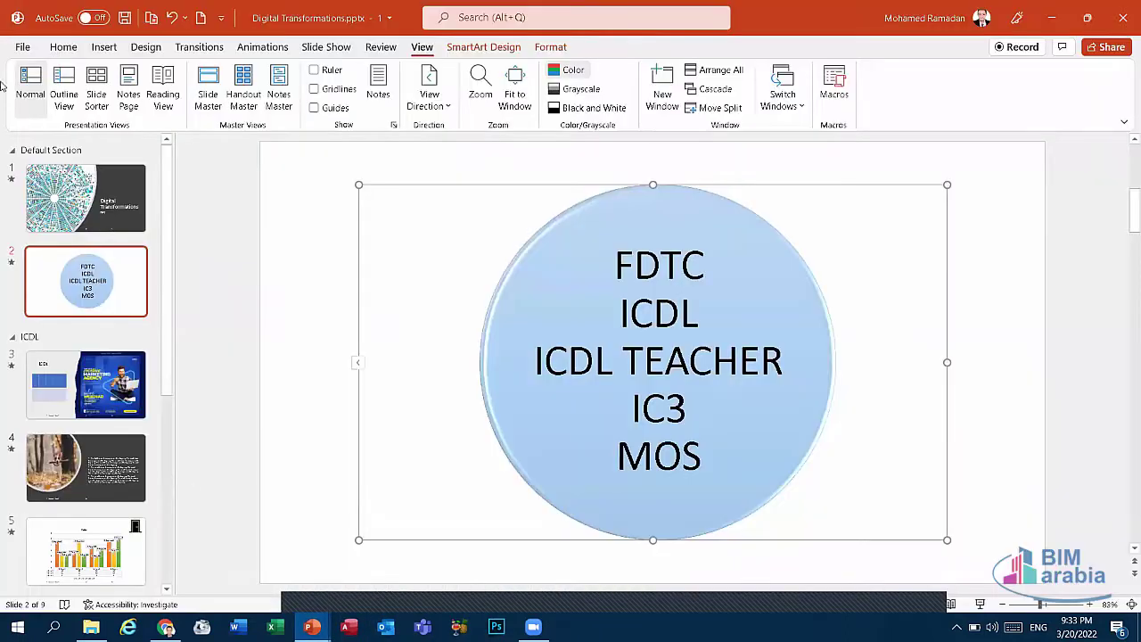
left_click(103, 48)
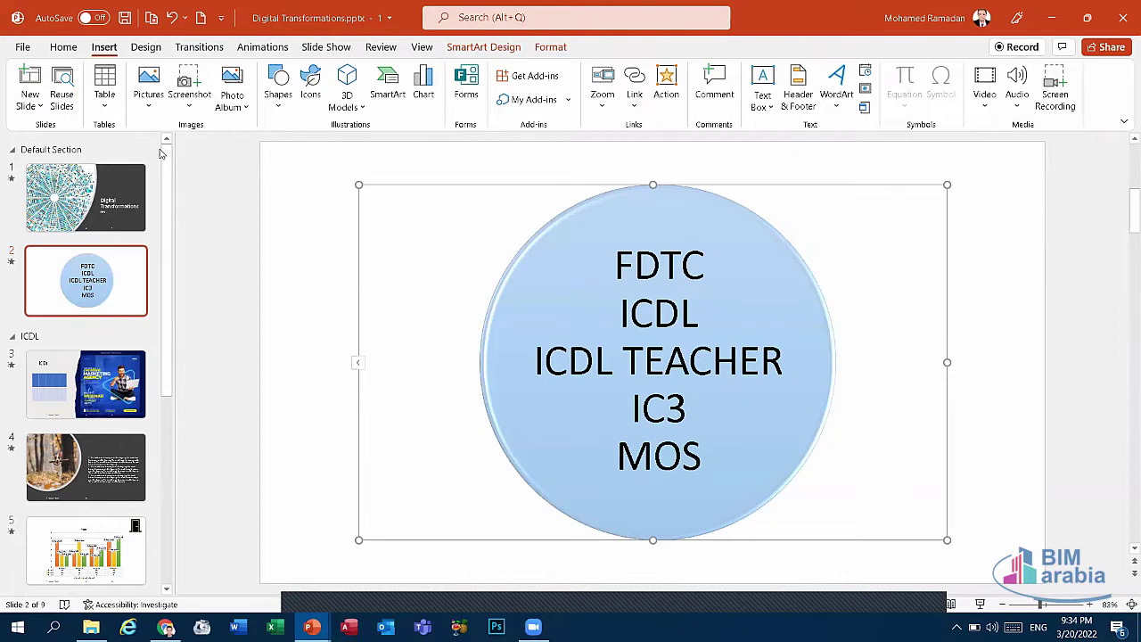
left_click(98, 392)
left_click(96, 475)
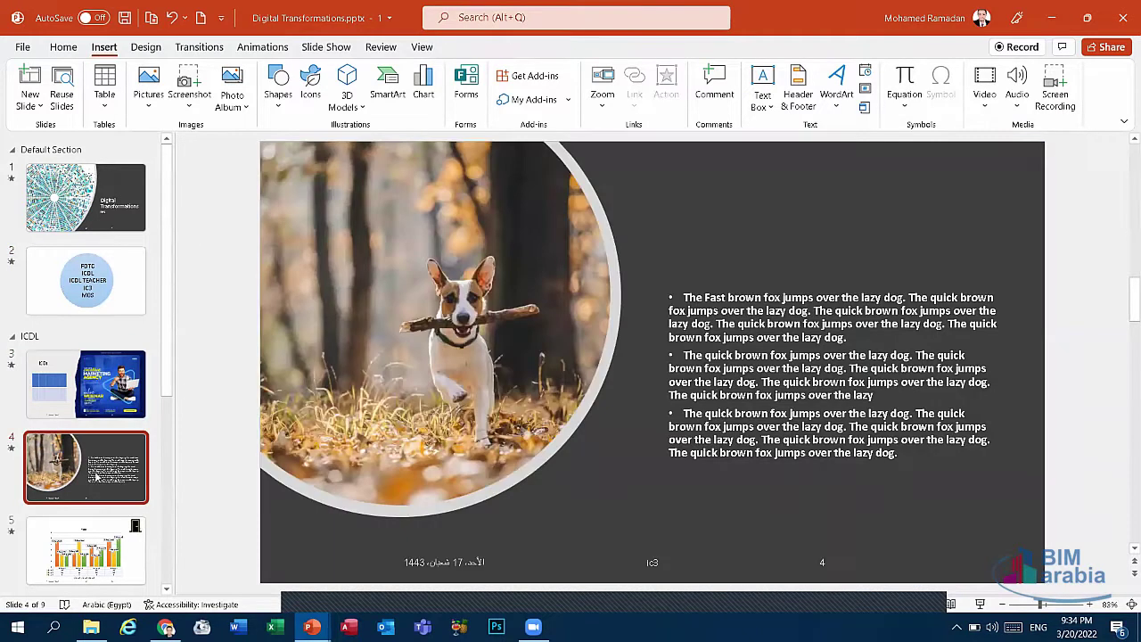
scroll(96, 475, "down", 1)
scroll(96, 446, "down", 4)
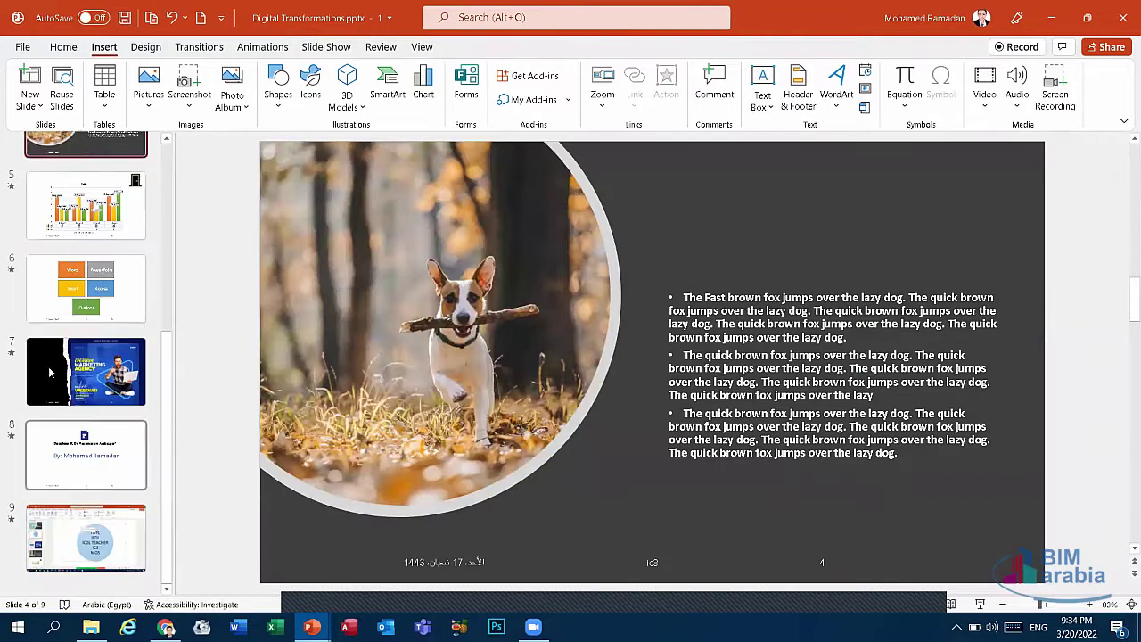
left_click(89, 285)
left_click(99, 388)
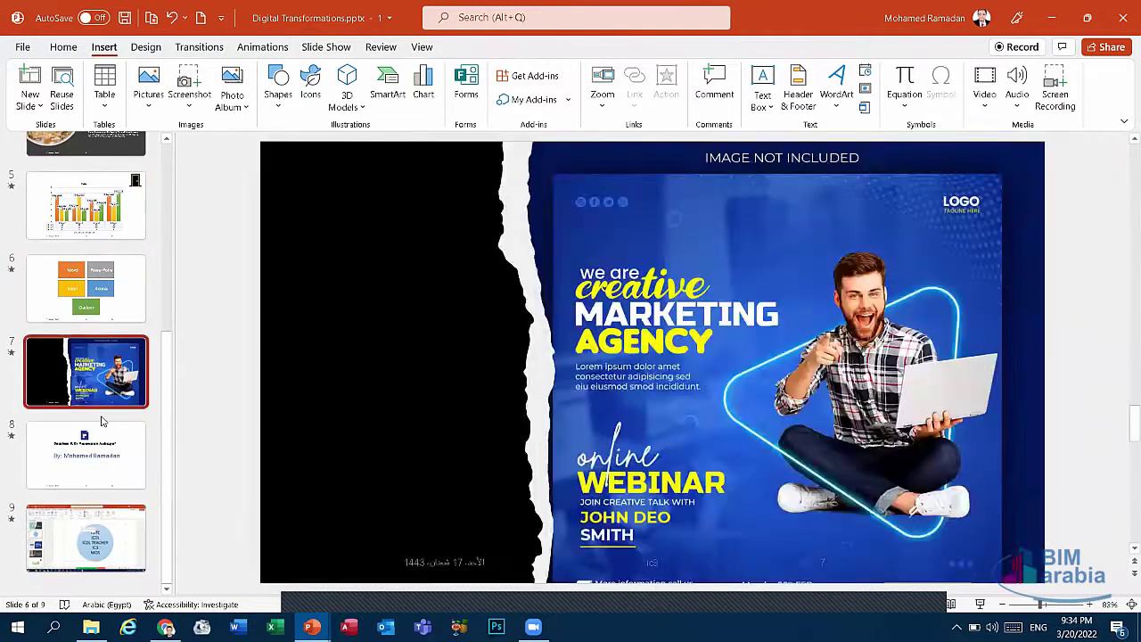
left_click(103, 435)
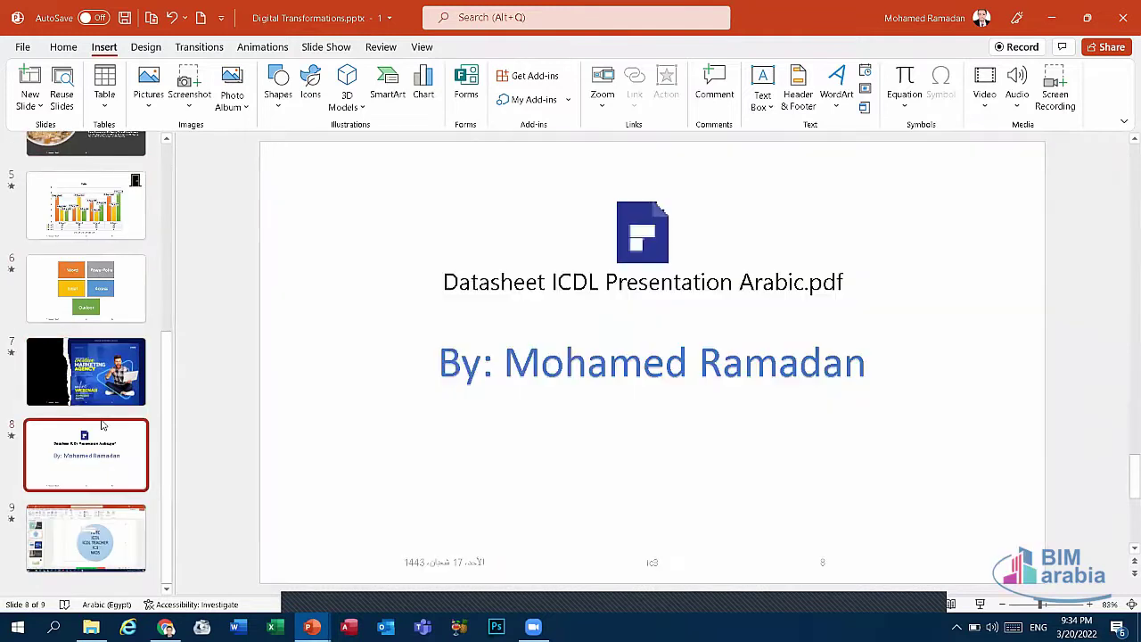
Step: Browse the Design themes gallery and apply the Depth theme to the whole deck
left_click(148, 47)
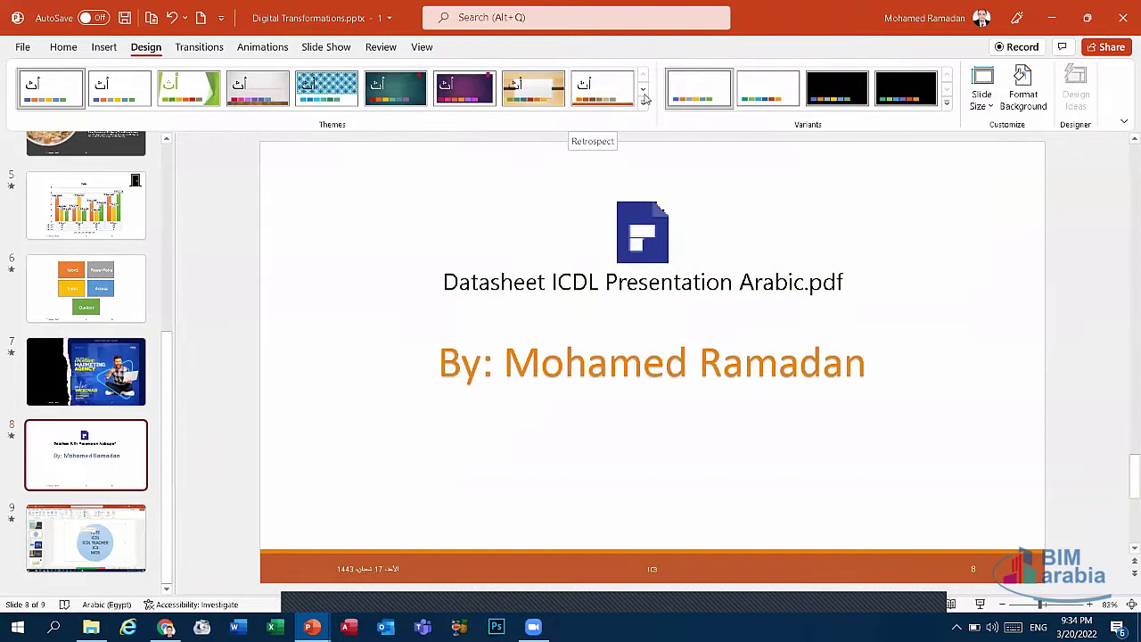
left_click(643, 89)
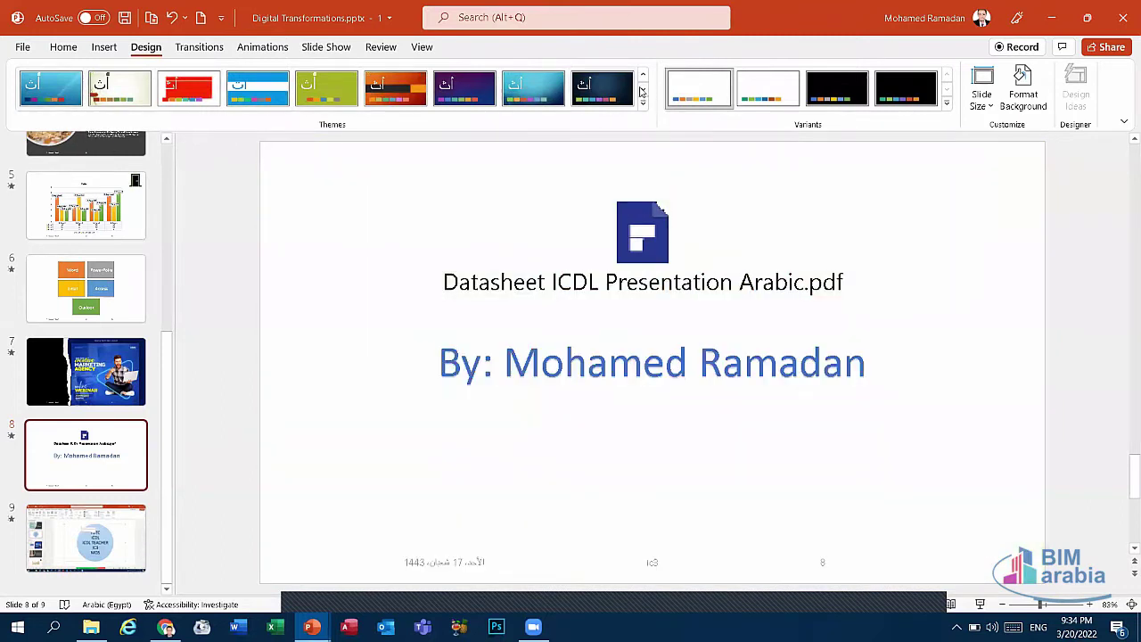
left_click(642, 92)
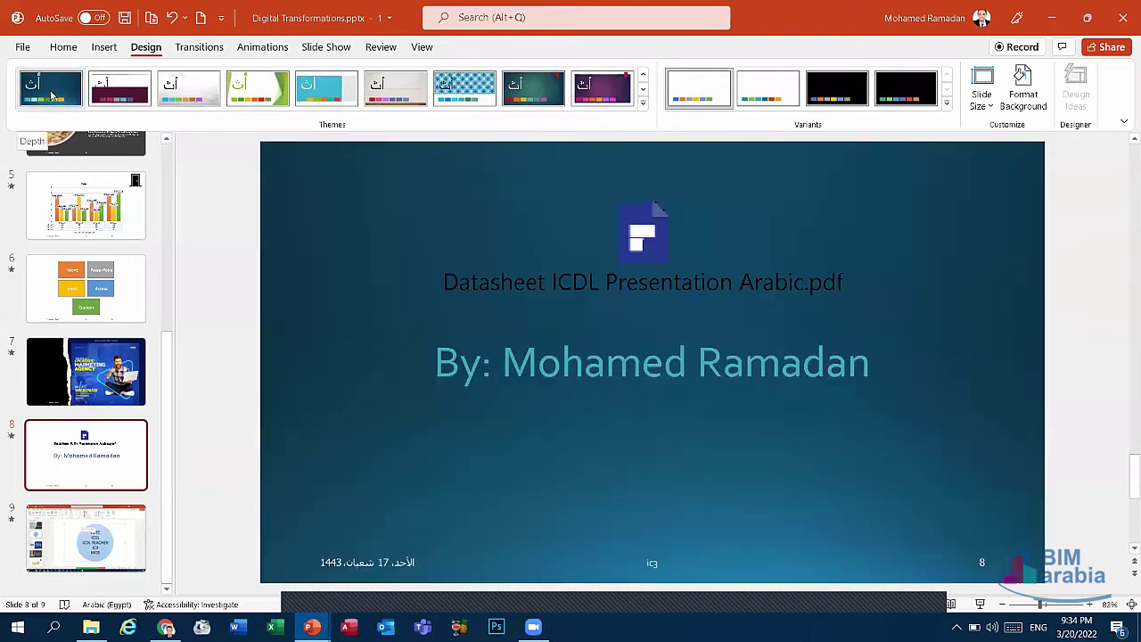
left_click(51, 96)
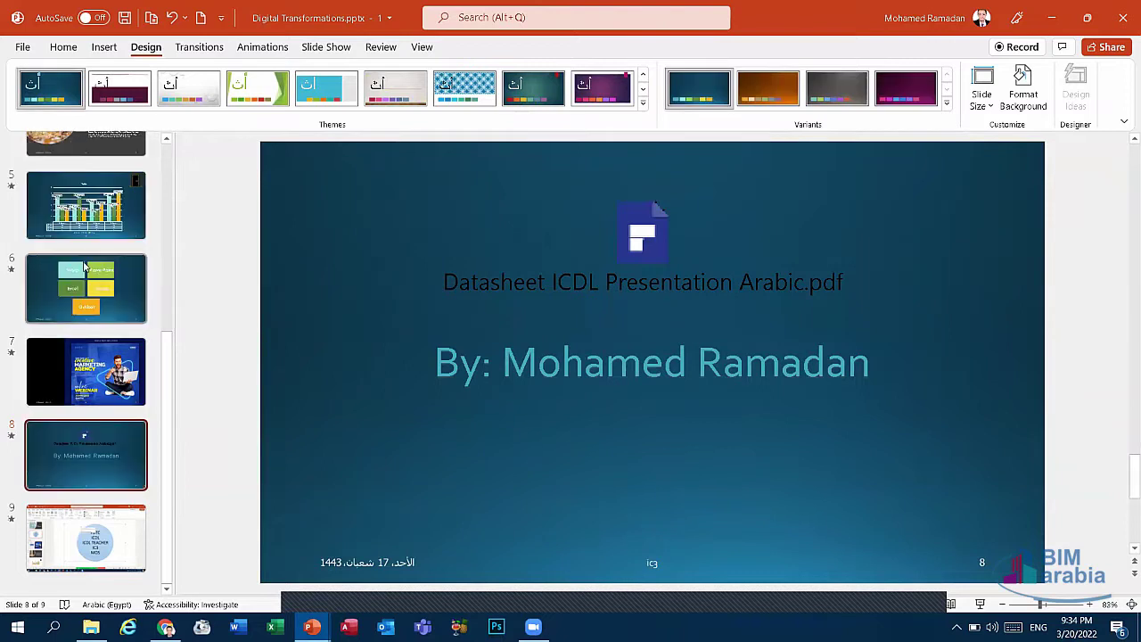
Step: Review slide 2's circle and slide 5's Table chart in the Depth theme
scroll(107, 473, "up", 5)
scroll(98, 426, "up", 1)
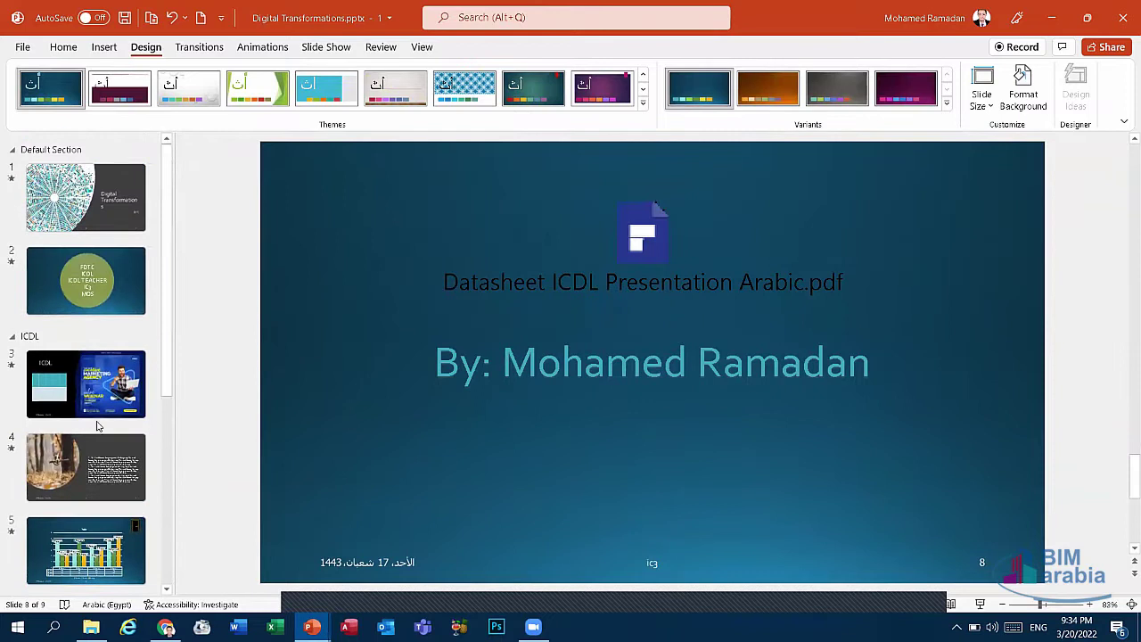
left_click(128, 281)
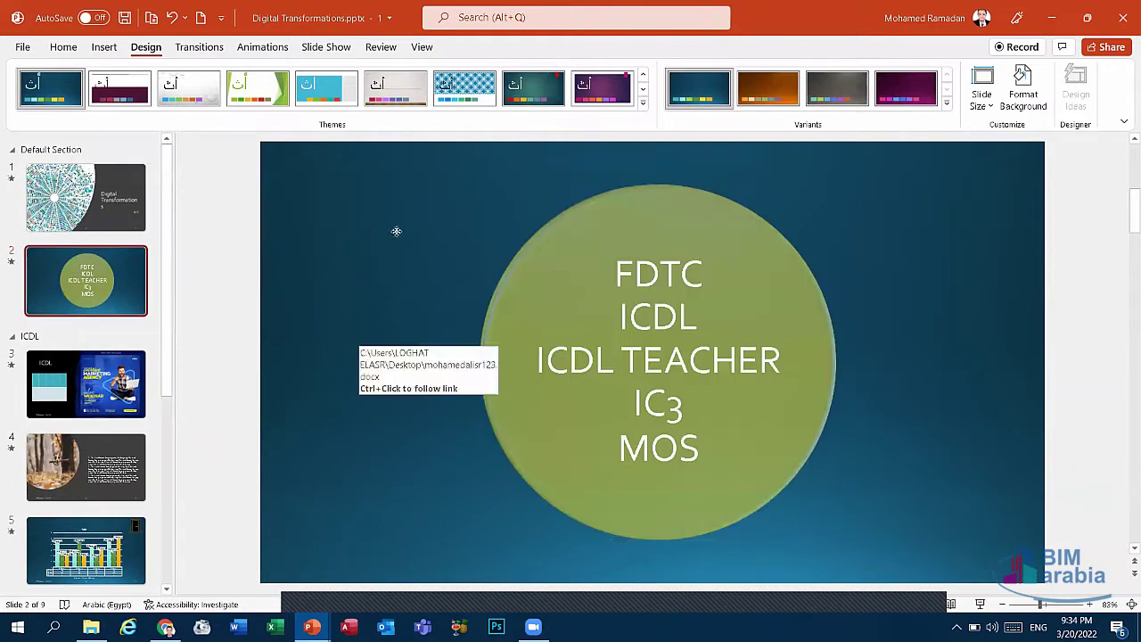
left_click(394, 232)
left_click(326, 248)
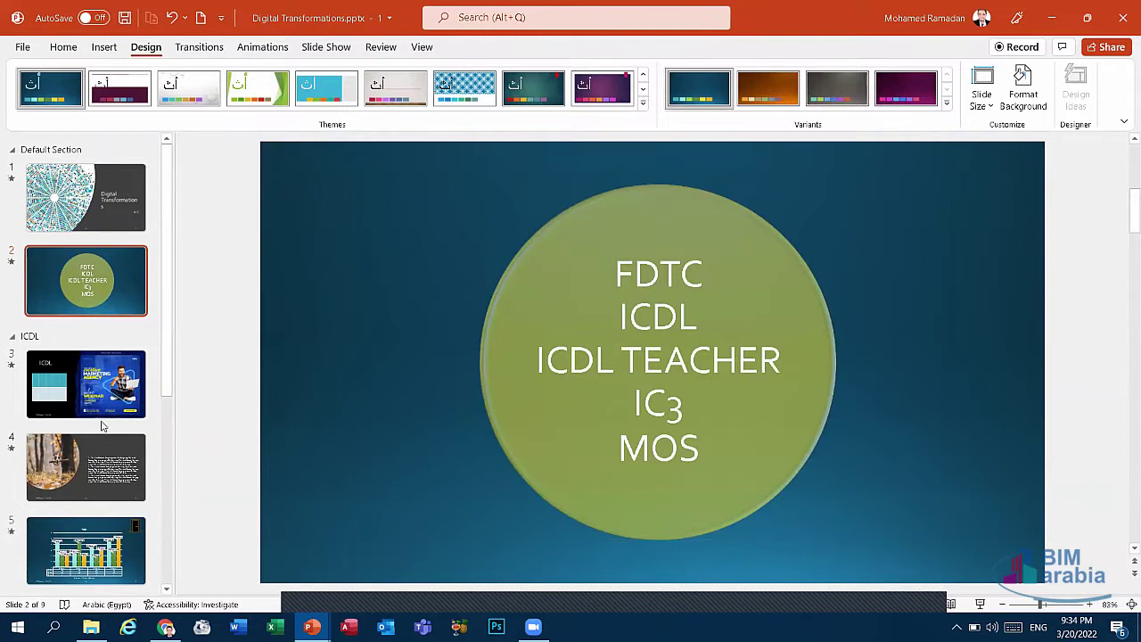
left_click(103, 560)
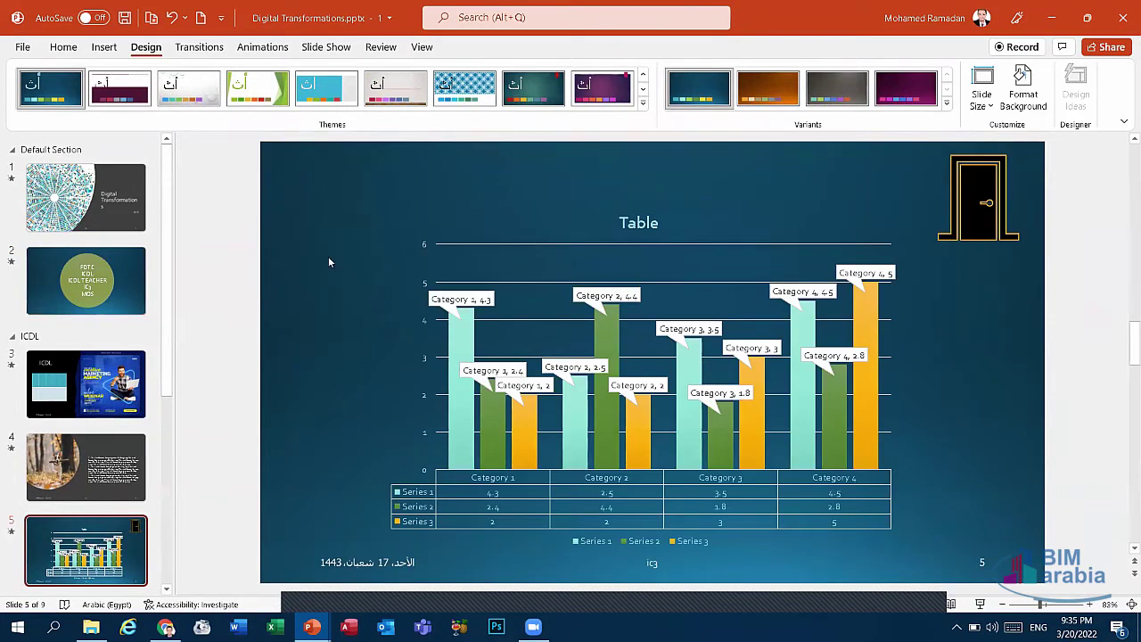
Step: Switch the deck to the white water-droplet theme and check slide 8
left_click(202, 93)
scroll(141, 309, "down", 3)
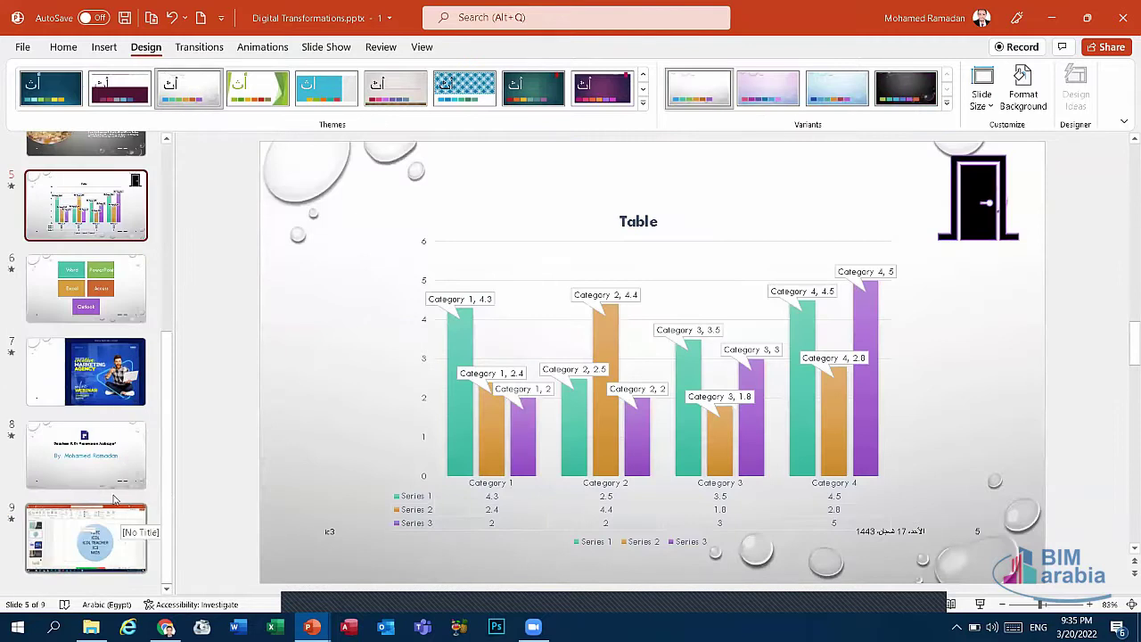
left_click(108, 456)
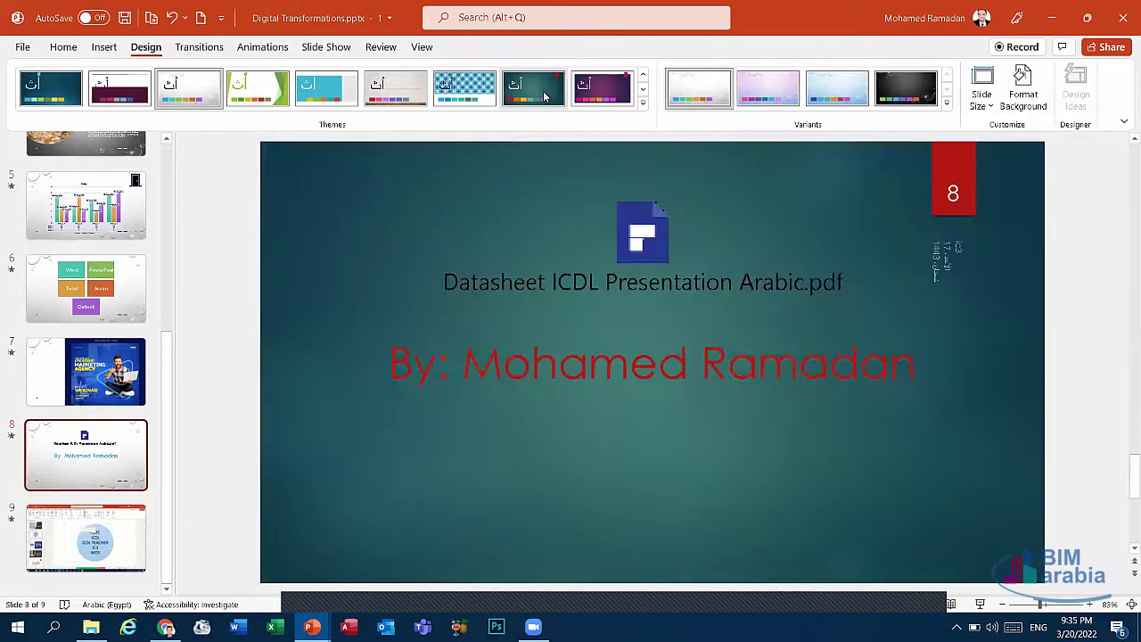
Step: Try the teal theme on slide 8 only, undo it, then try the wood-floor theme
right_click(545, 95)
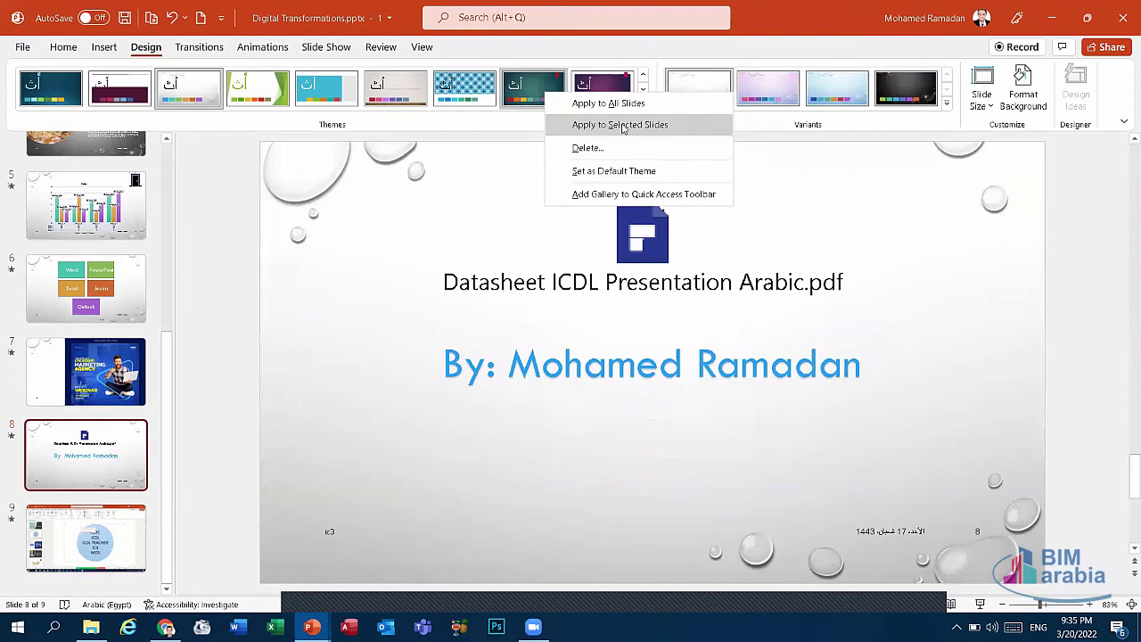
left_click(607, 129)
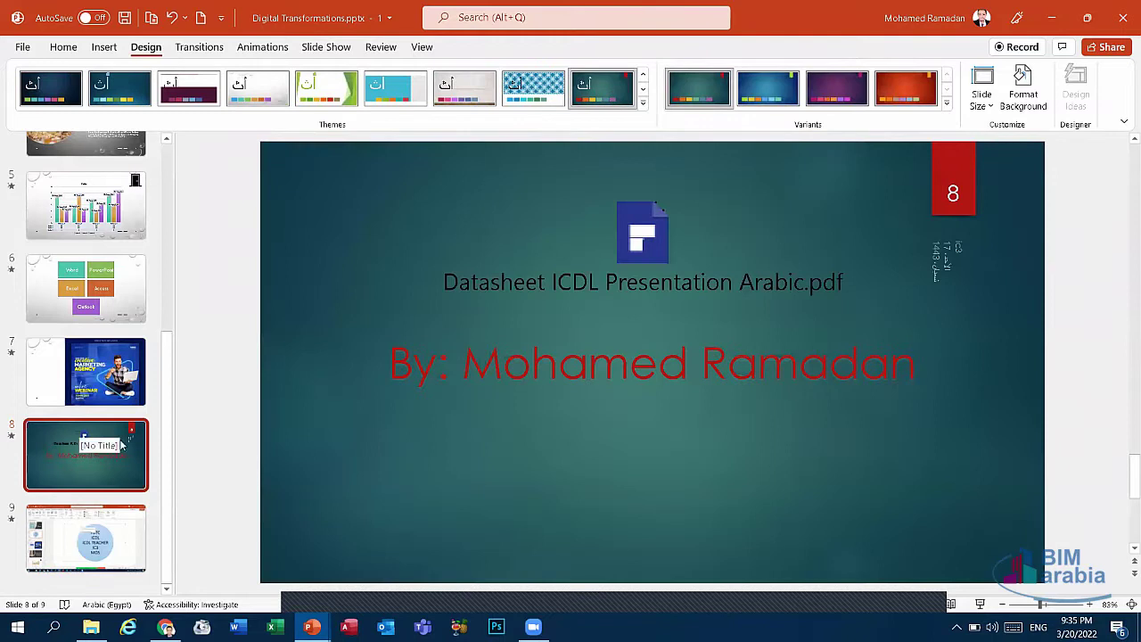
left_click(172, 24)
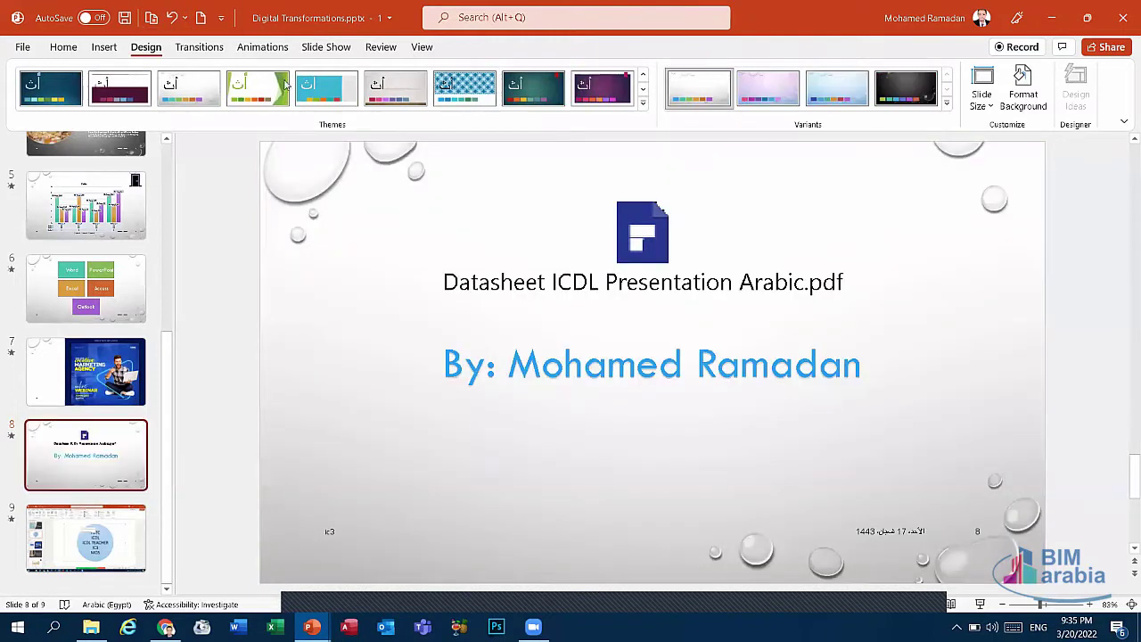
left_click(401, 93)
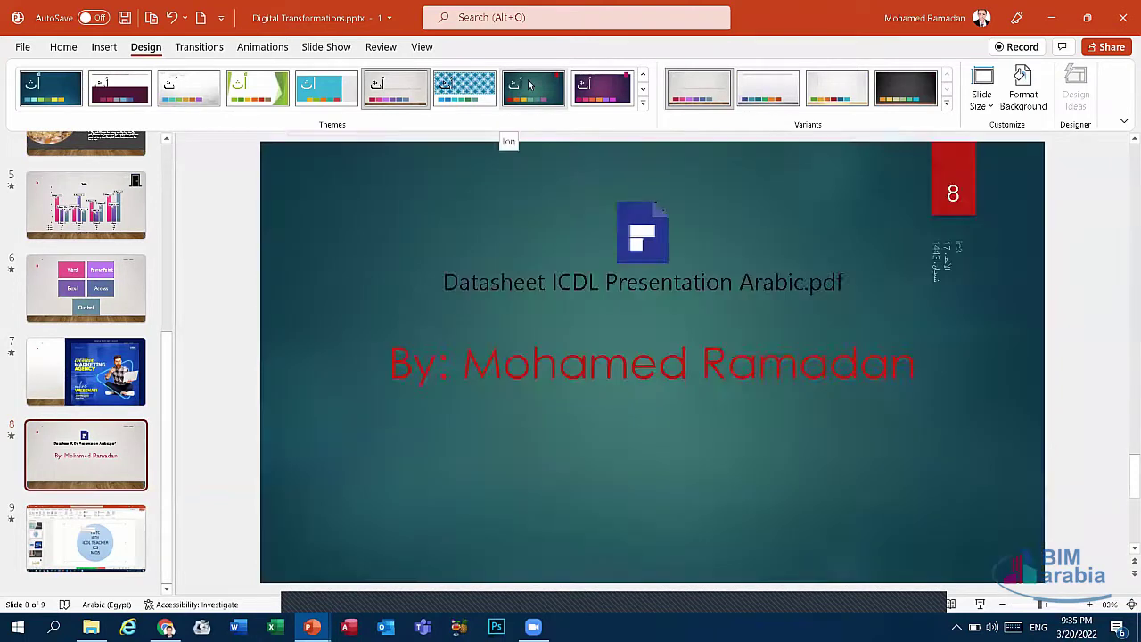
Step: Apply the Ion theme to slide 8 only, in its orange colour variant
right_click(529, 84)
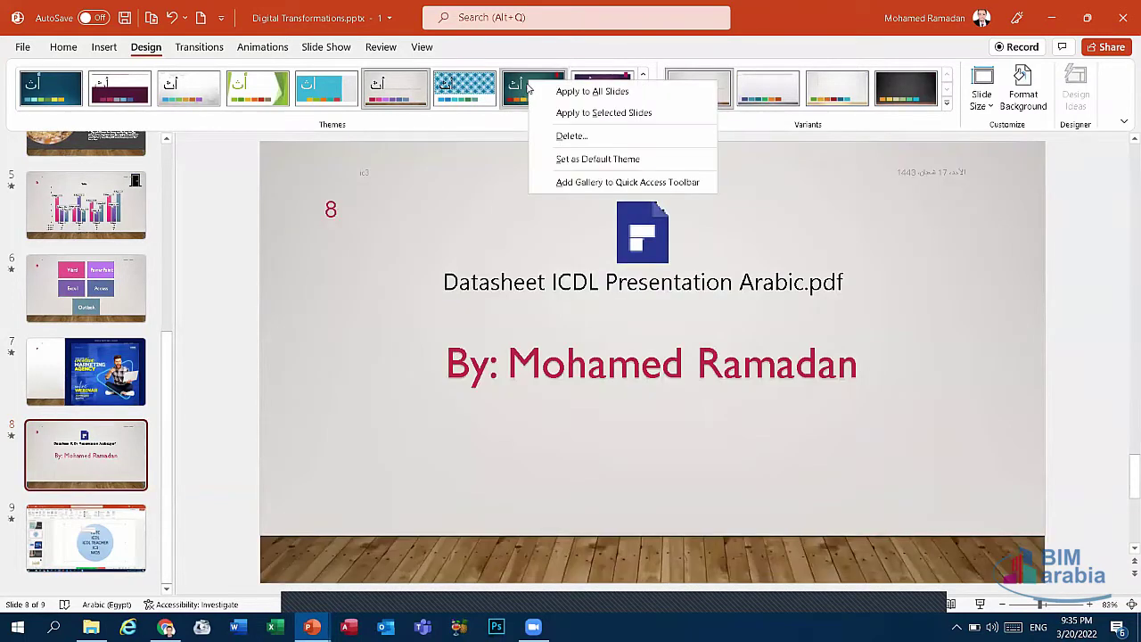
left_click(596, 113)
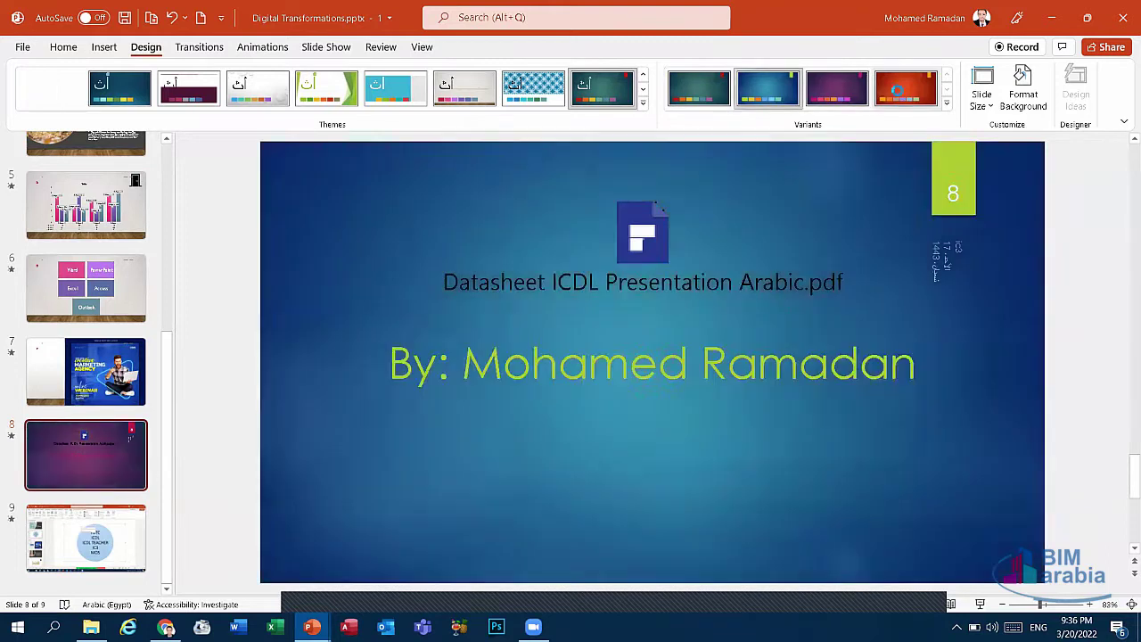
left_click(905, 89)
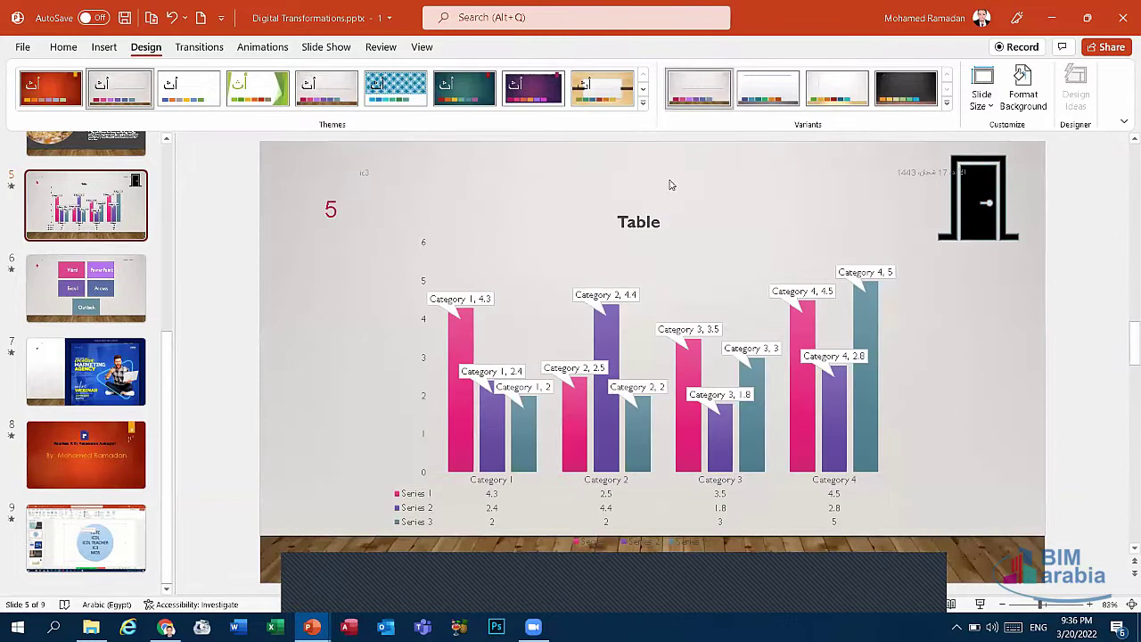
Step: Try colour variants and the patterned blue theme with its variants on slide 5
left_click(790, 96)
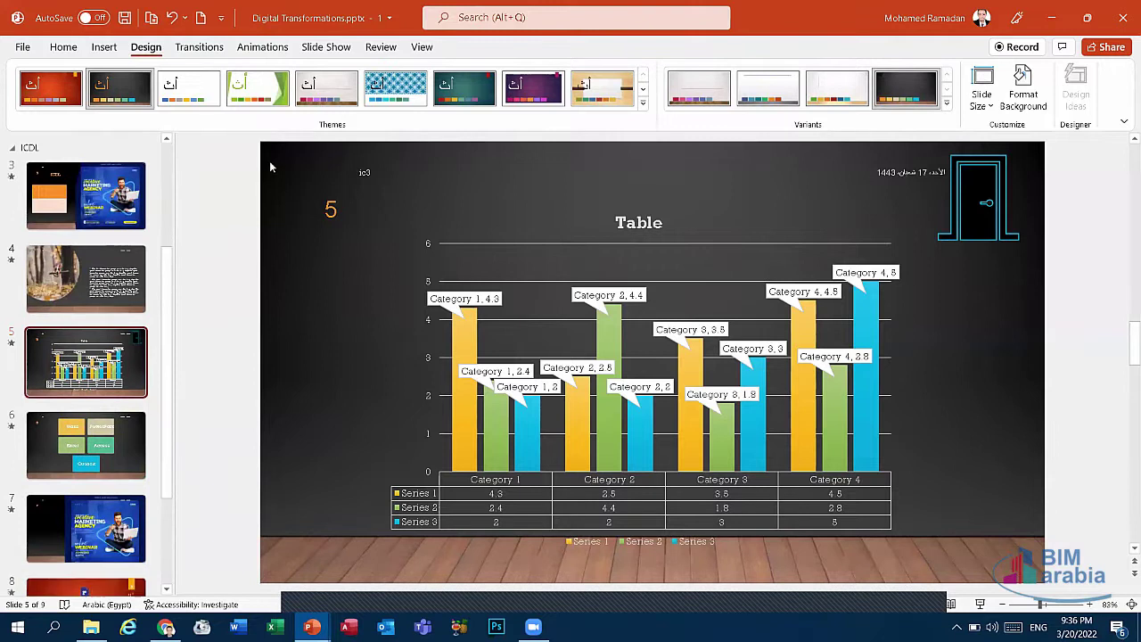
left_click(392, 93)
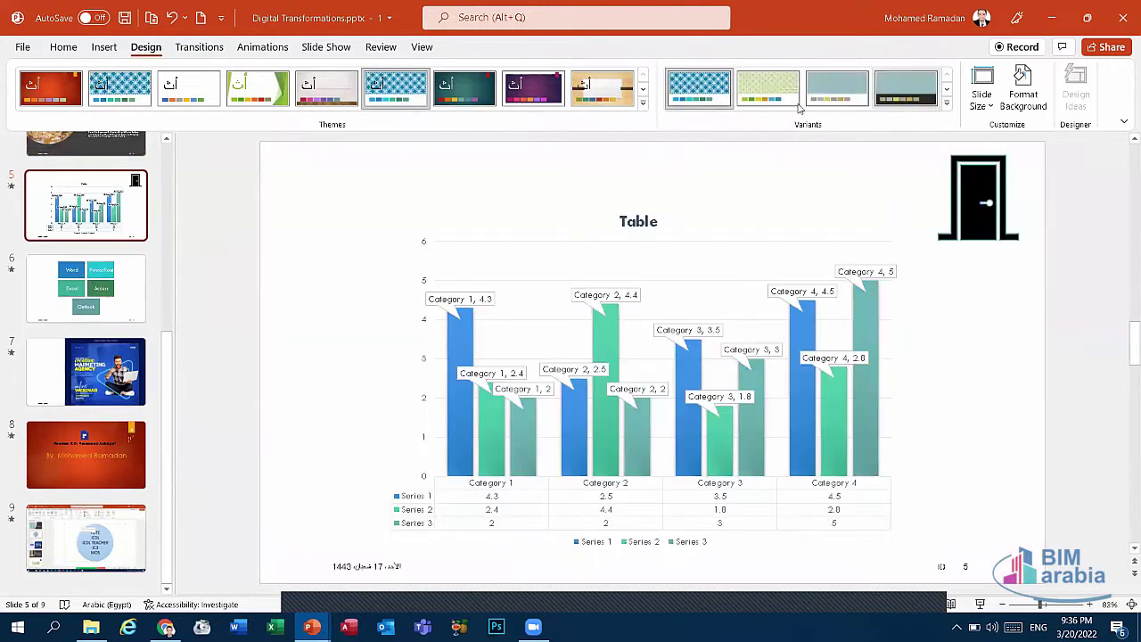
left_click(781, 97)
left_click(847, 94)
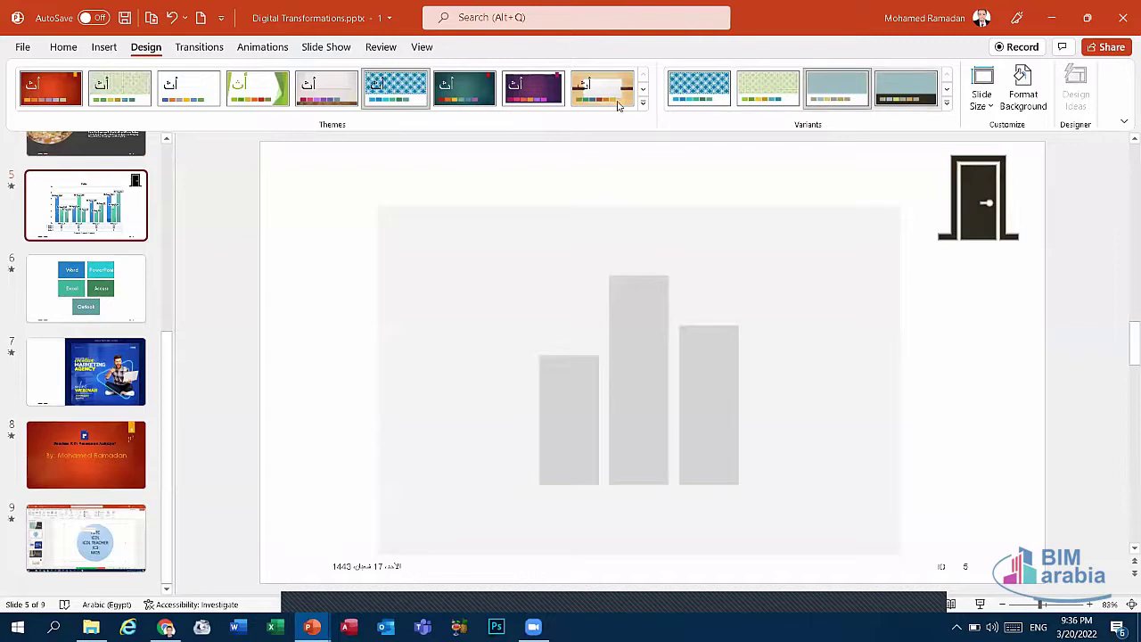
Step: Undo four design changes to restore slide 5's plain white design with orange, yellow and green bars
left_click(173, 18)
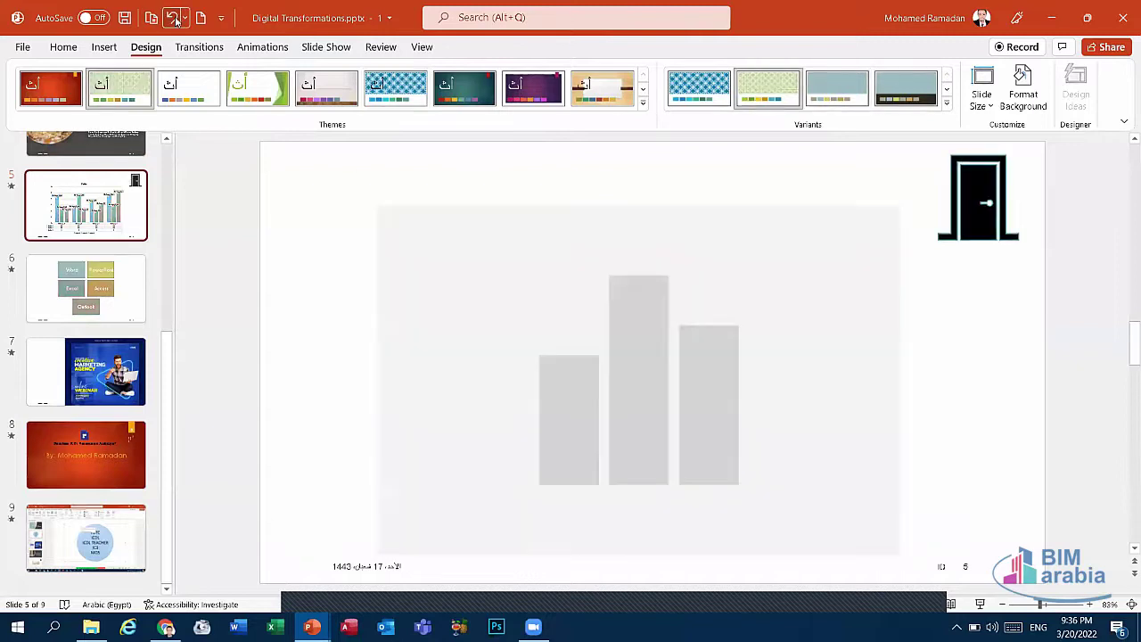
left_click(174, 18)
left_click(172, 18)
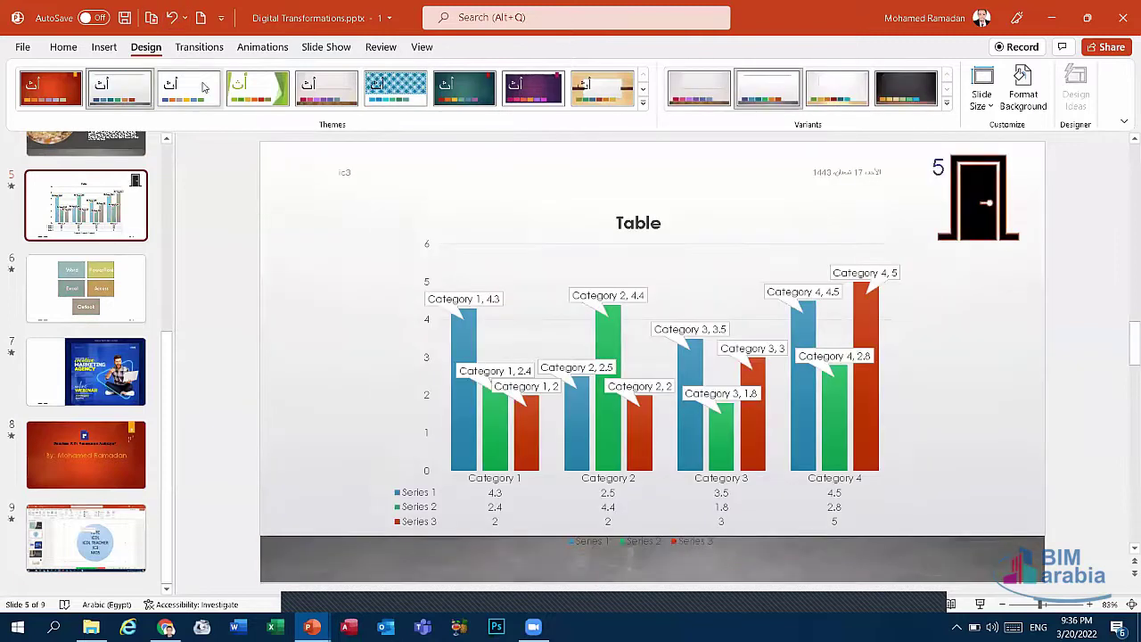
left_click(173, 18)
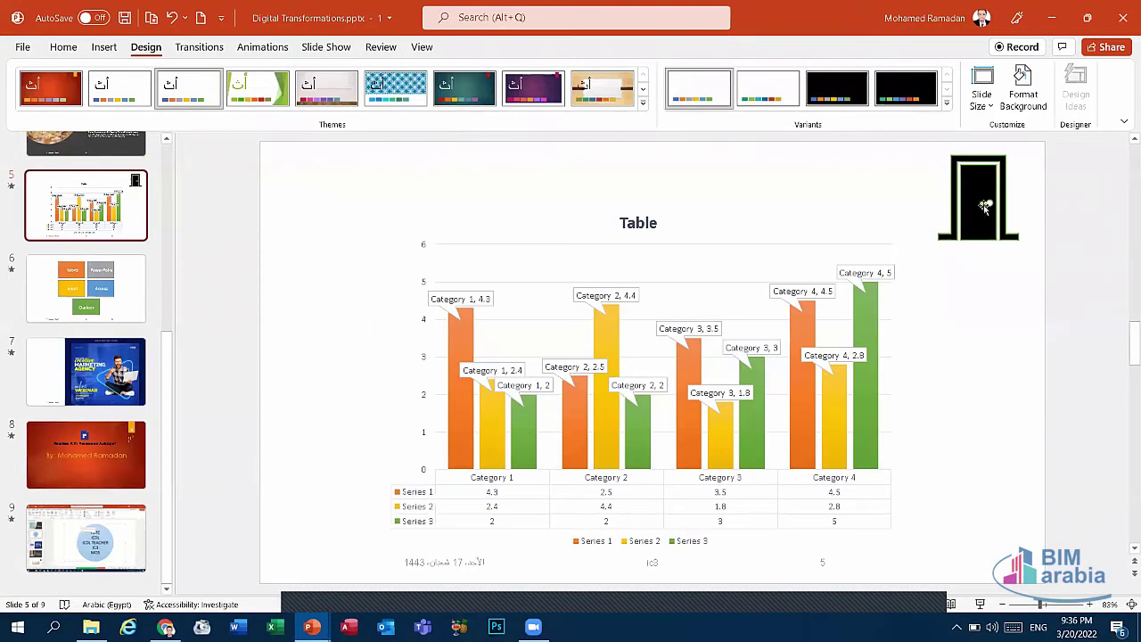
left_click(988, 106)
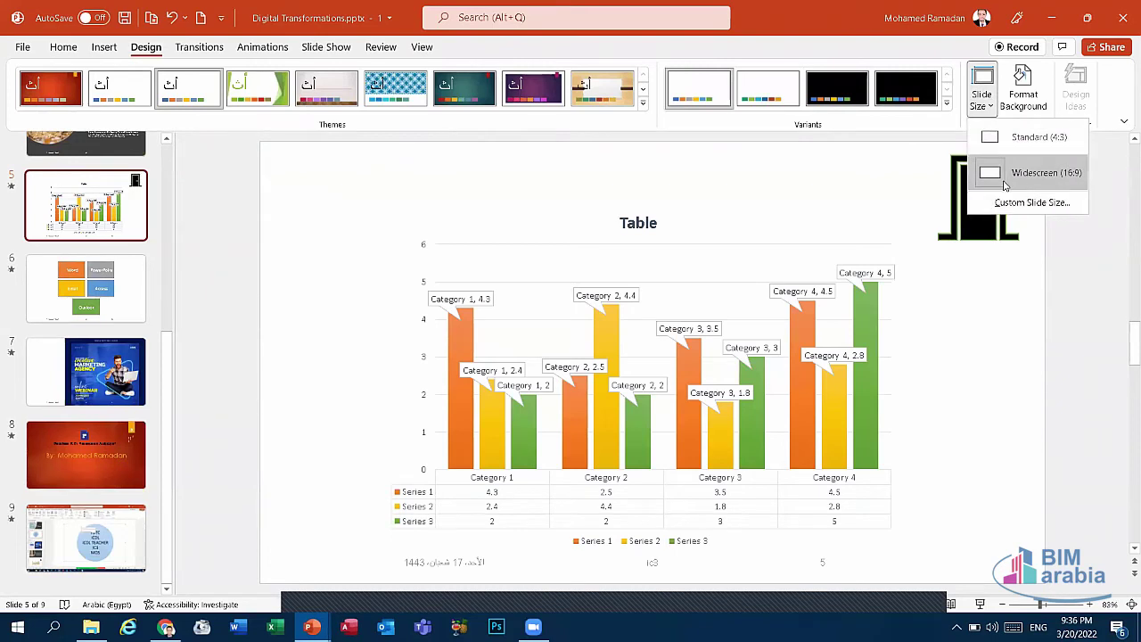
Step: Resize the slides to Standard 4:3 with Maximize, then back to Widescreen 16:9
left_click(1058, 140)
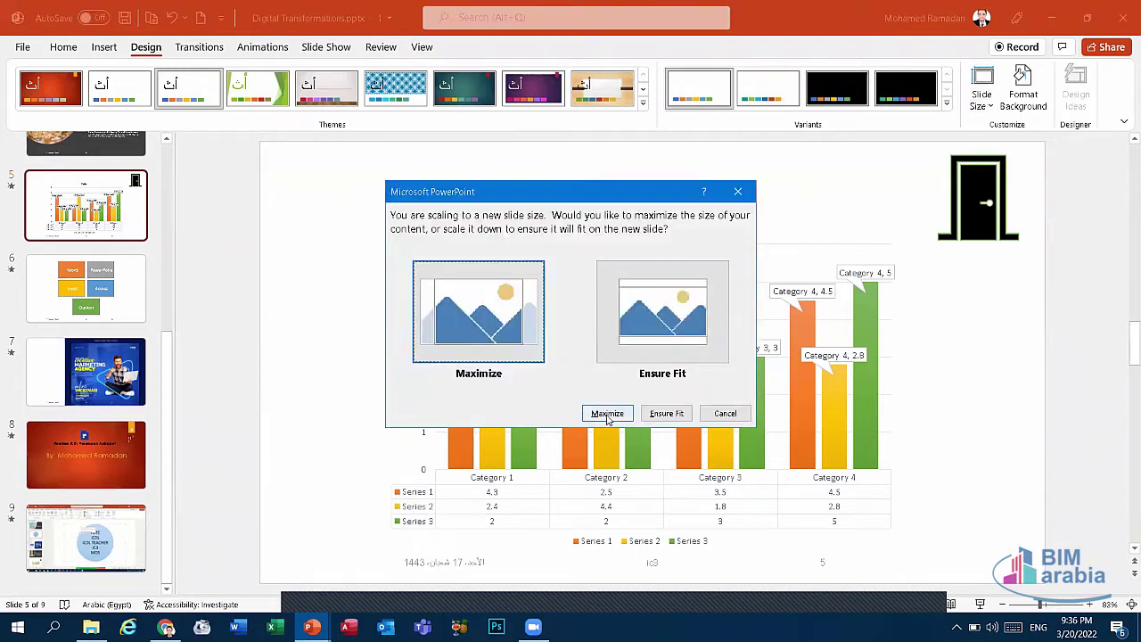
left_click(607, 414)
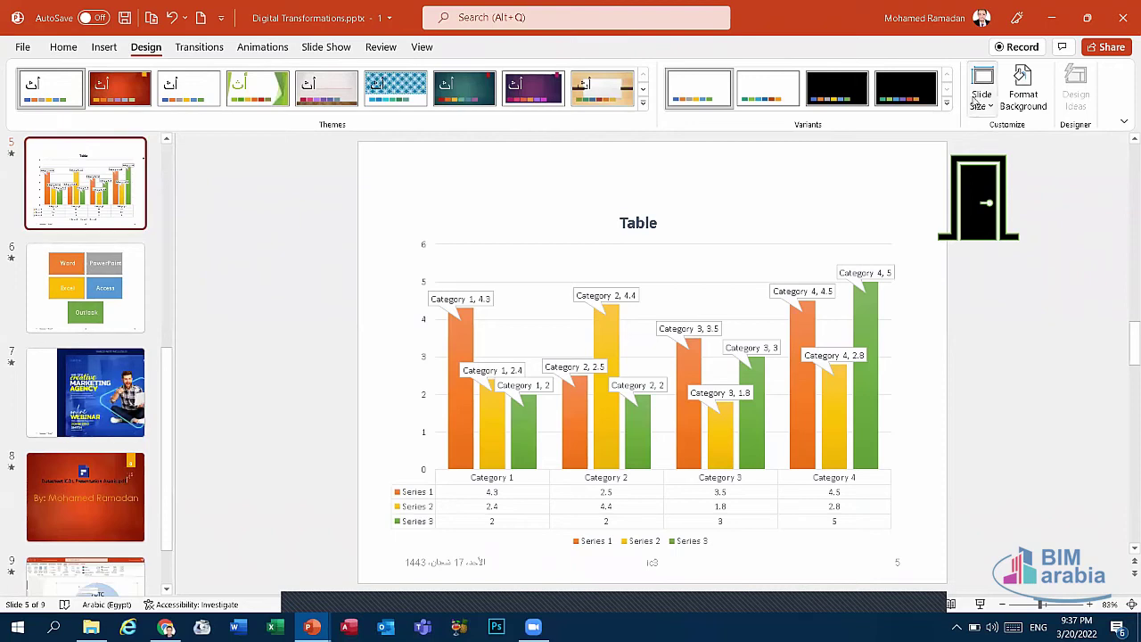
left_click(981, 94)
left_click(1021, 172)
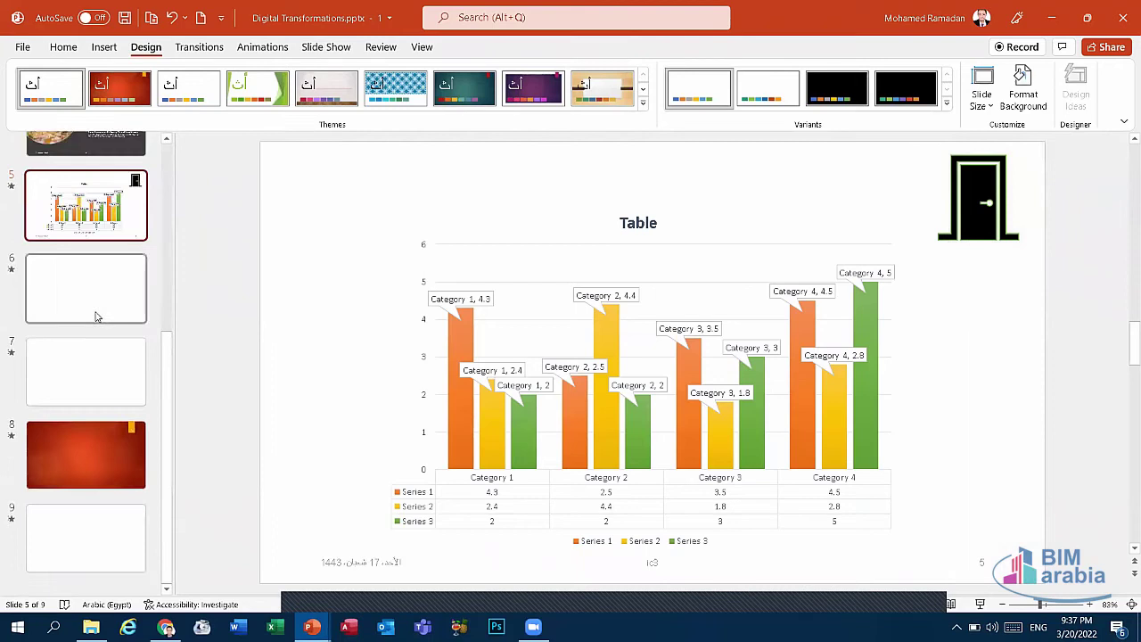
left_click(985, 107)
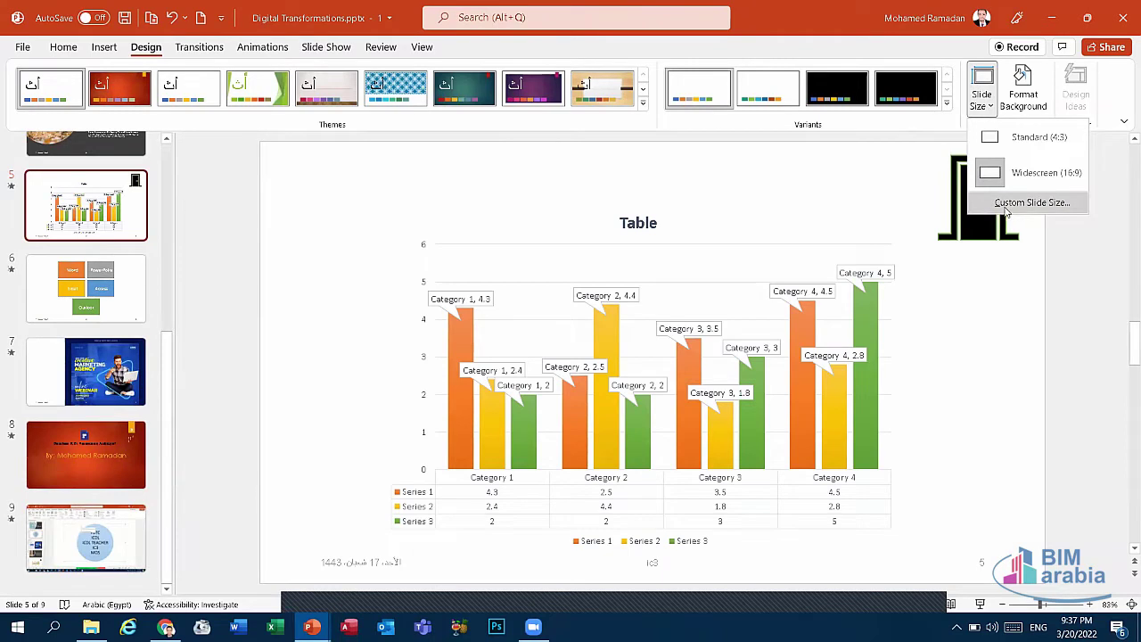
left_click(1006, 205)
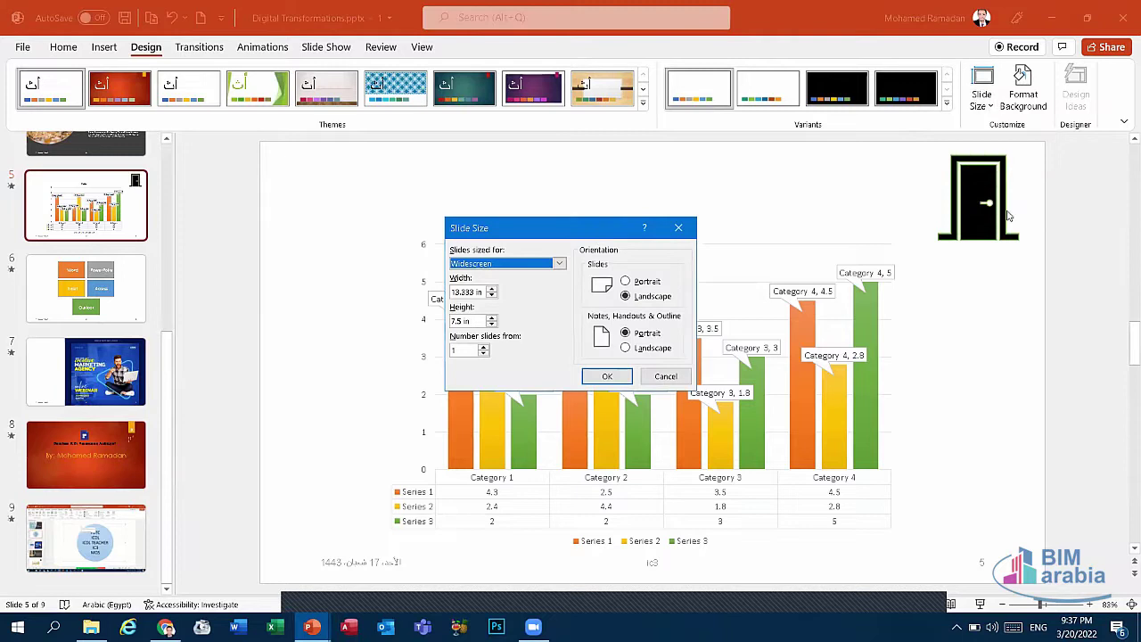
left_click_drag(602, 234, 644, 153)
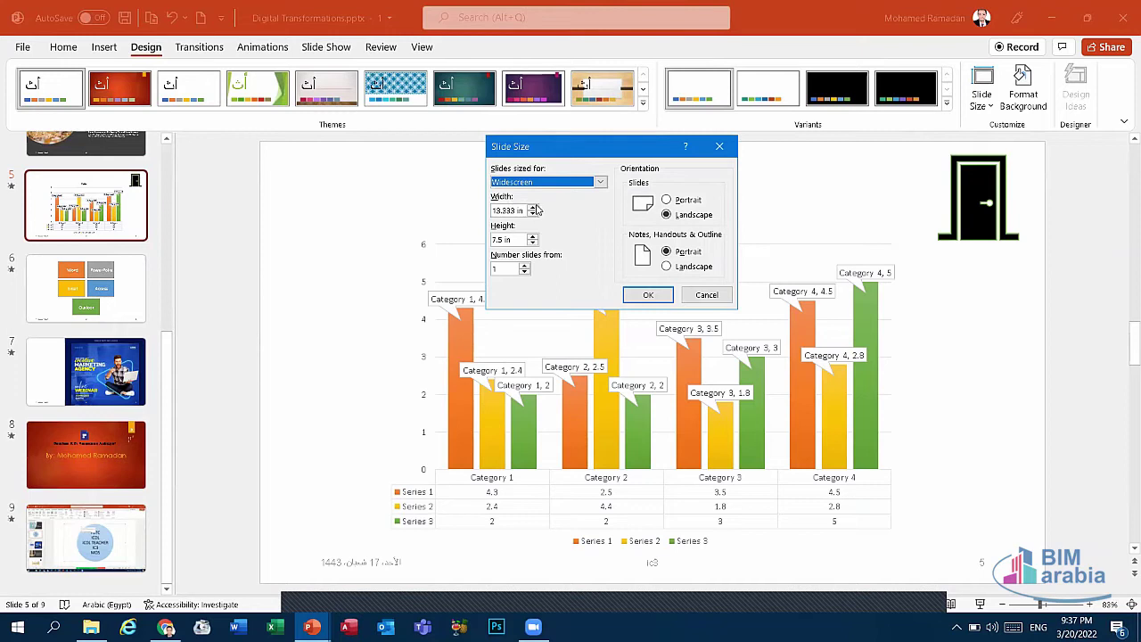
left_click(533, 207)
left_click(533, 207)
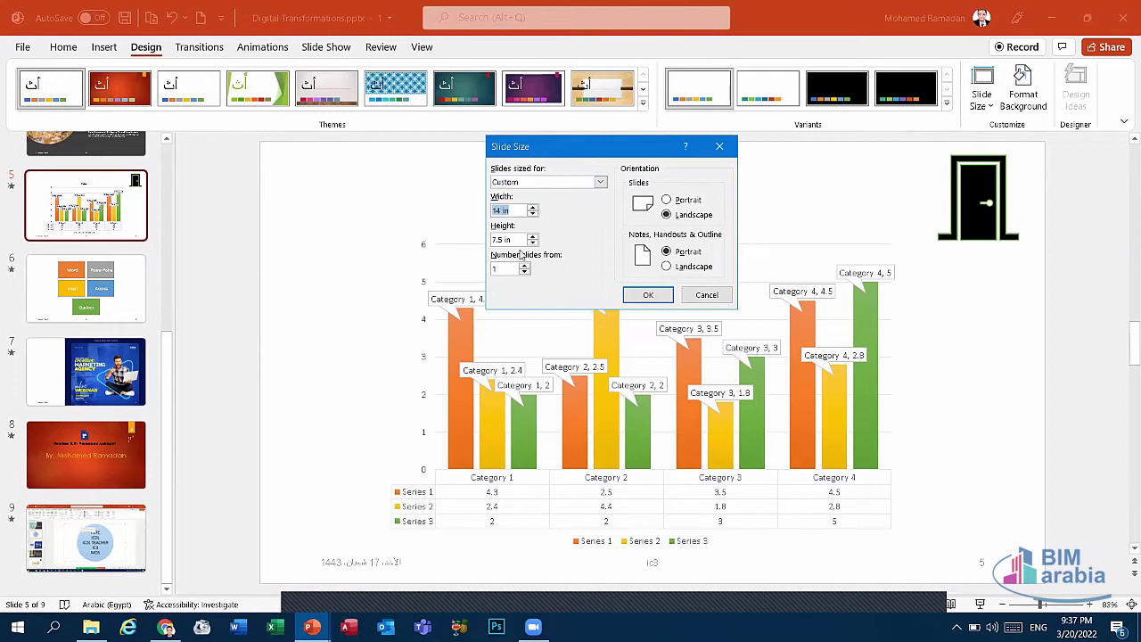
left_click(511, 240)
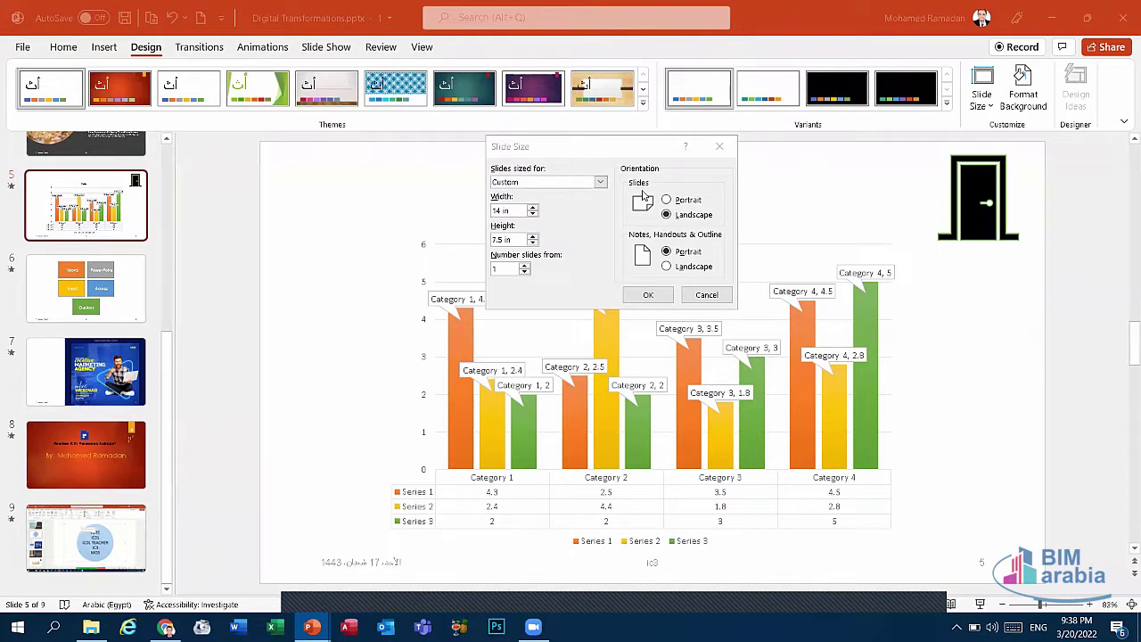
left_click(666, 200)
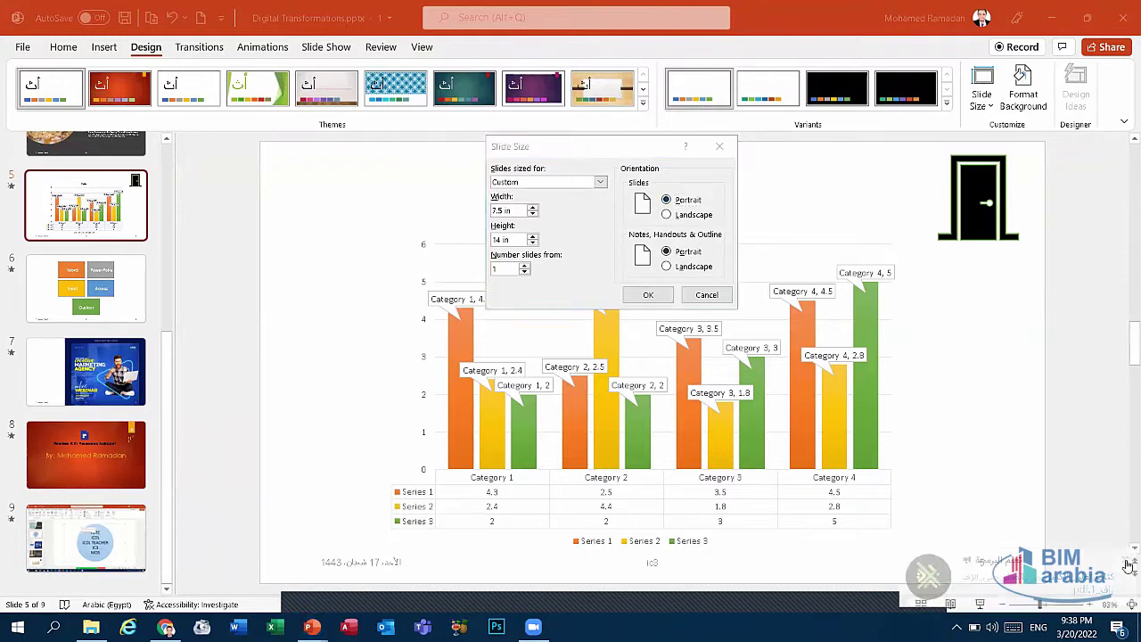
left_click(680, 215)
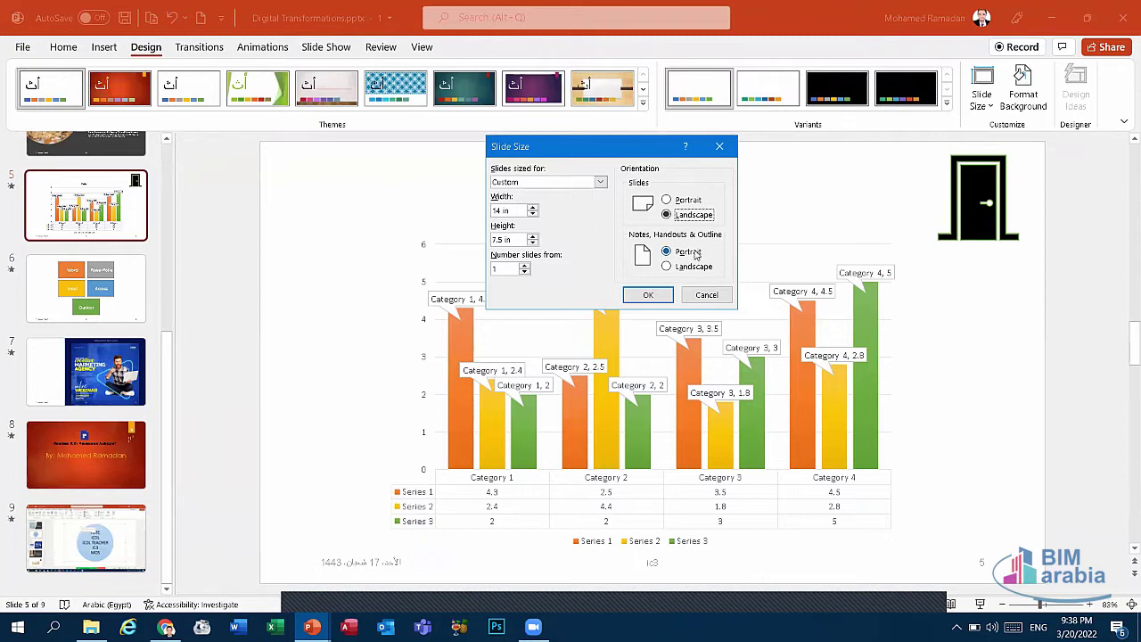
left_click(693, 267)
left_click(683, 252)
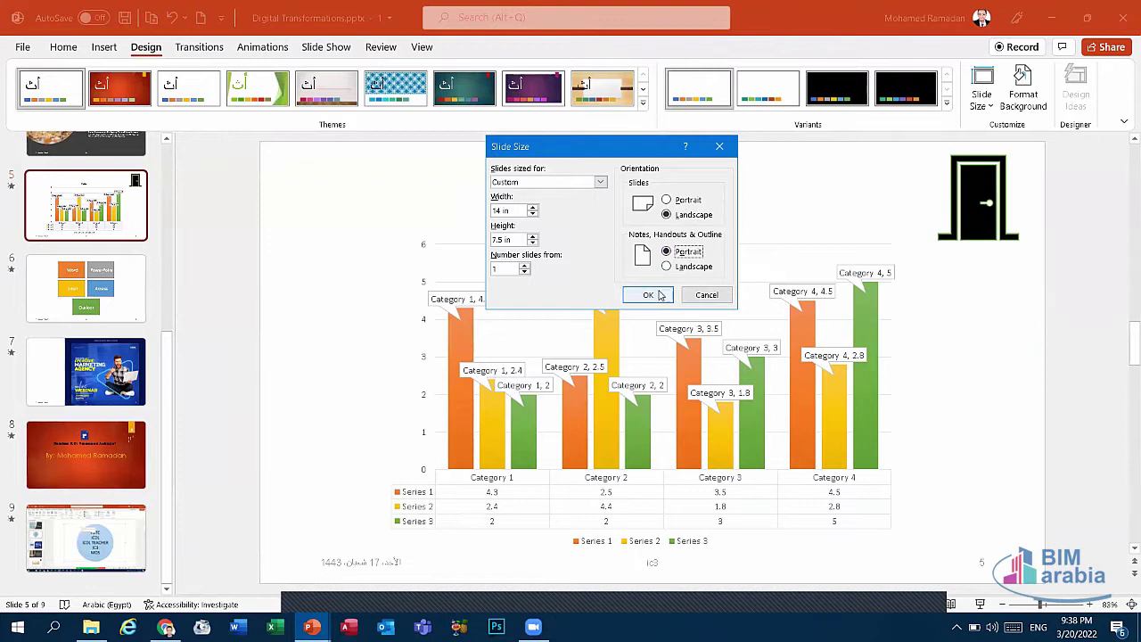
left_click(694, 299)
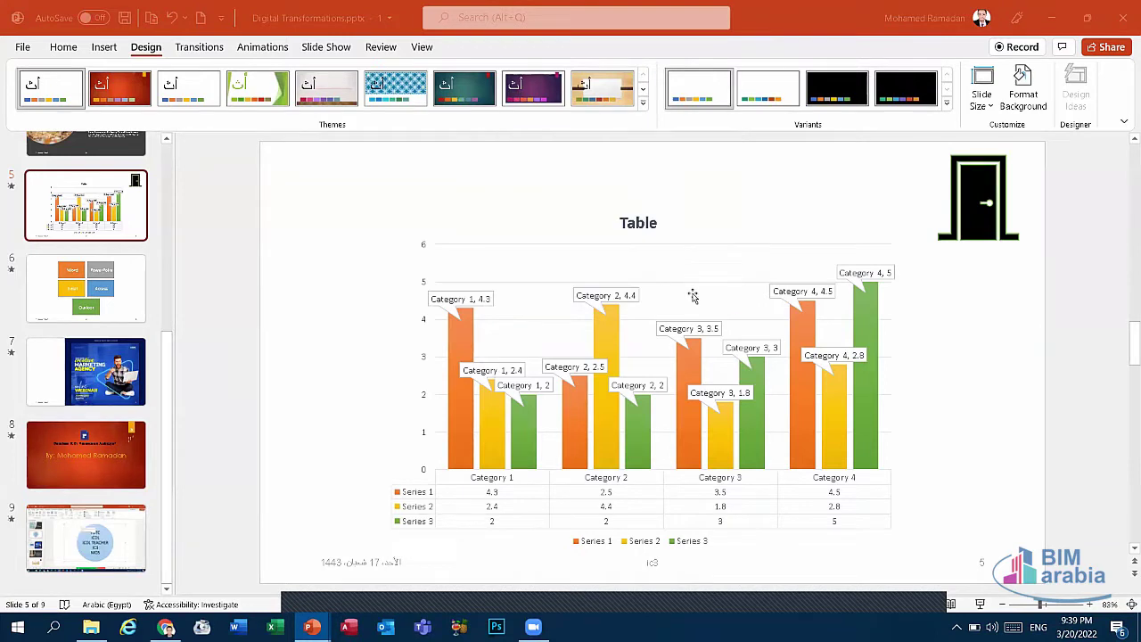
left_click(718, 305)
left_click(838, 171)
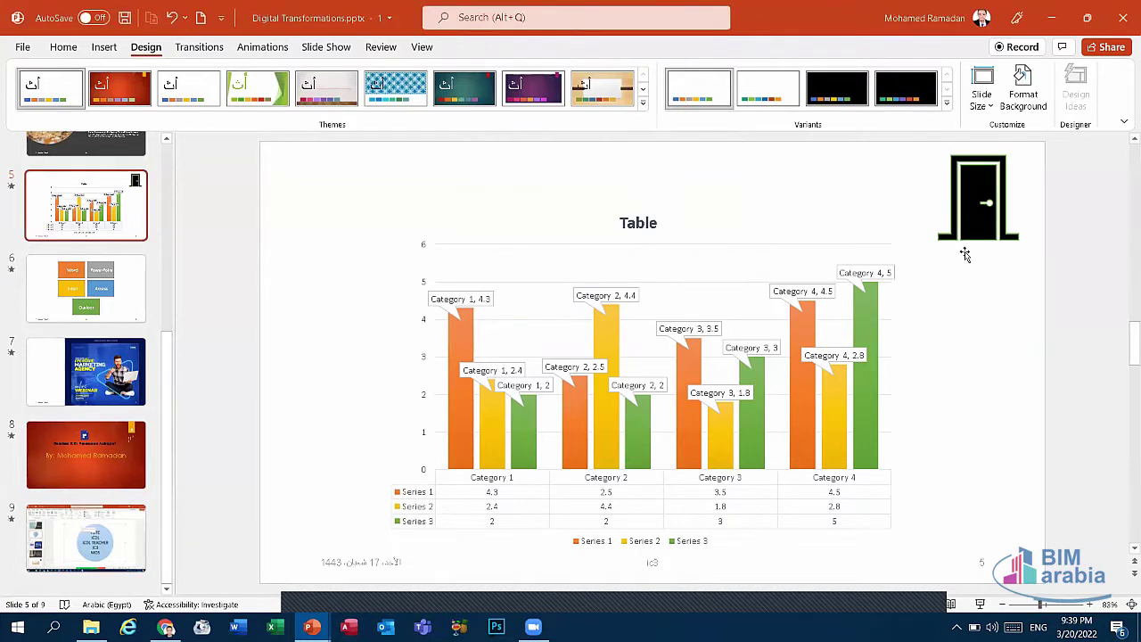
left_click(977, 95)
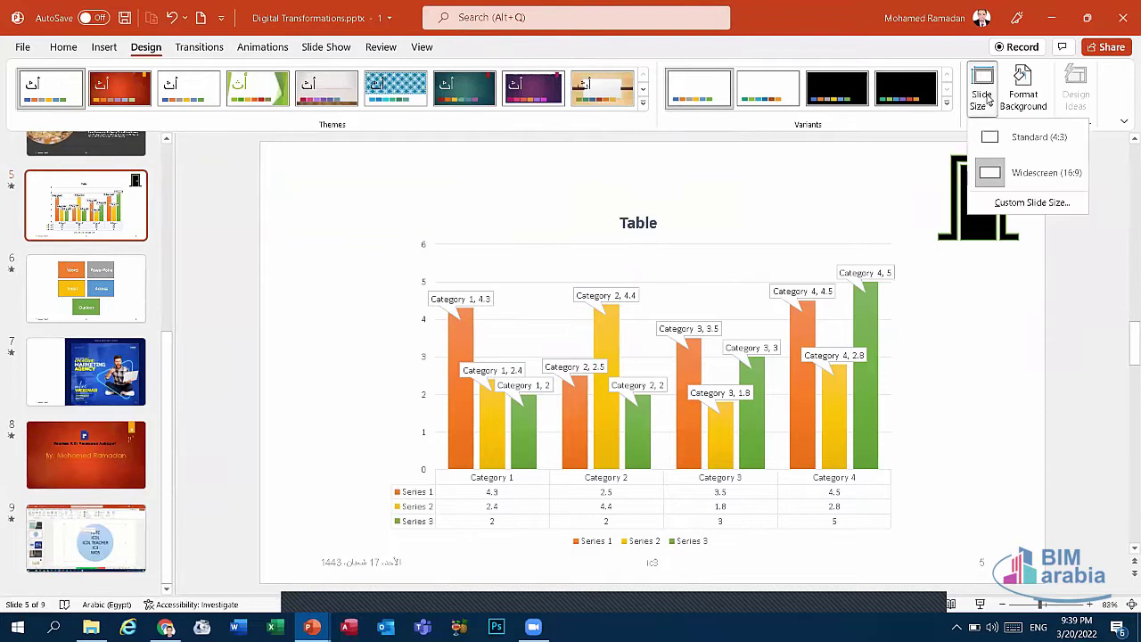
left_click(987, 98)
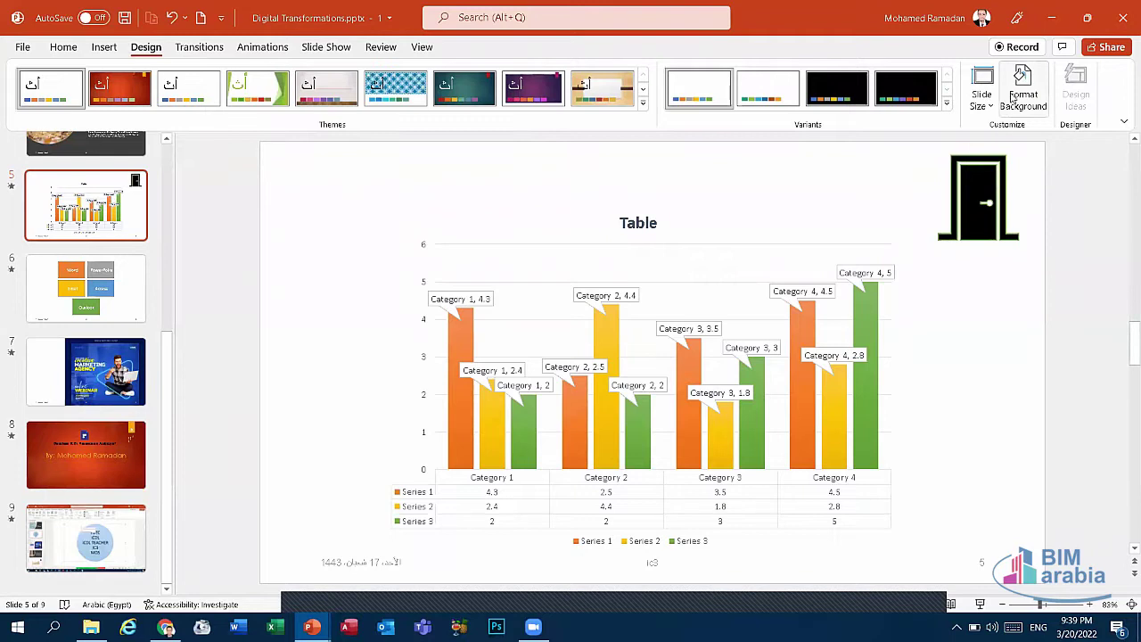
Step: Fill slide 5's background with solid light blue, after trying light green, at 0% transparency
left_click(319, 605)
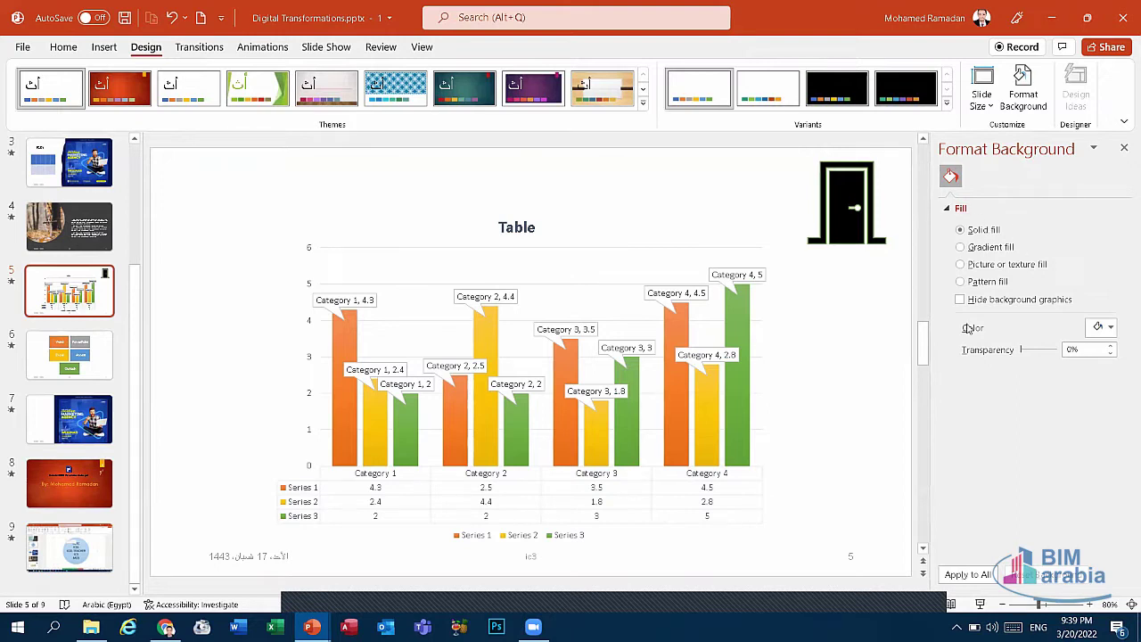
left_click(1111, 327)
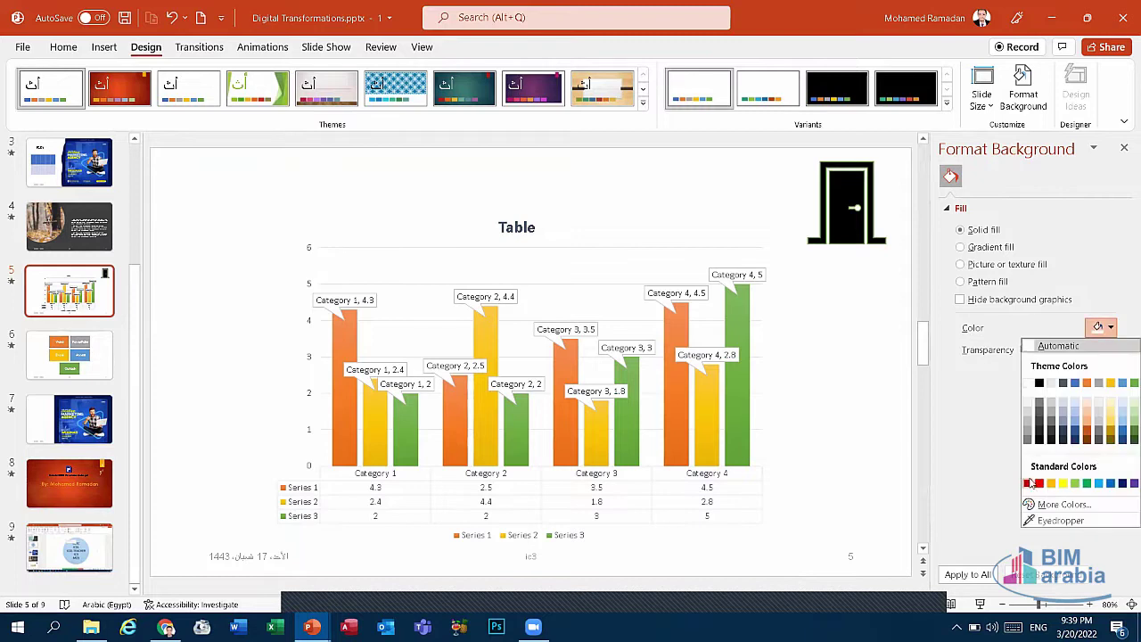
left_click(1076, 483)
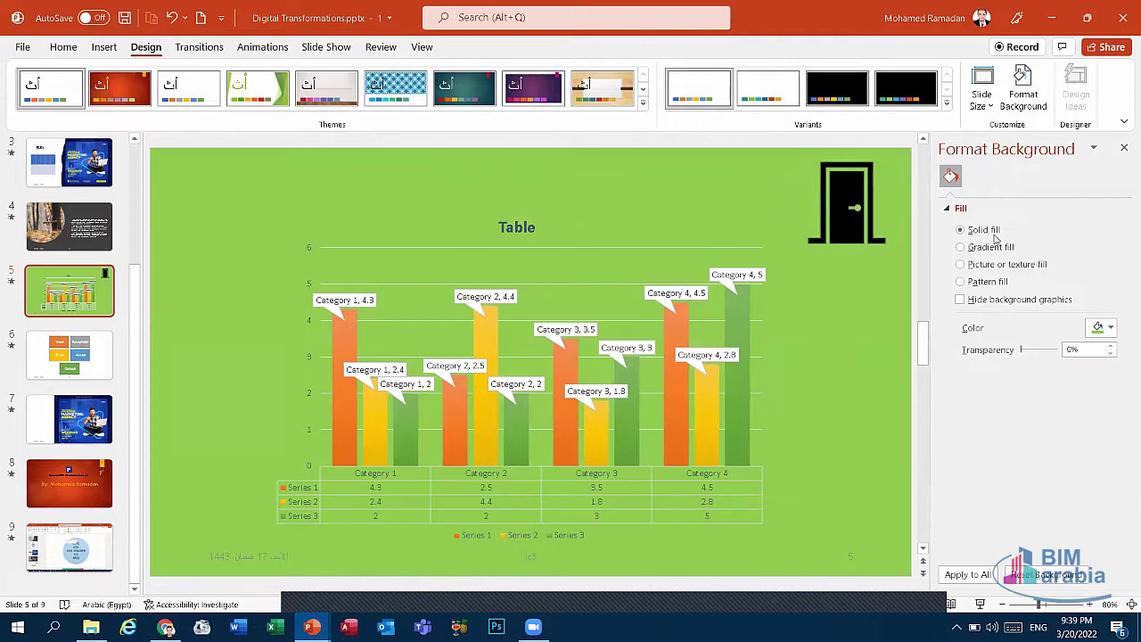
left_click(1095, 328)
left_click(1098, 484)
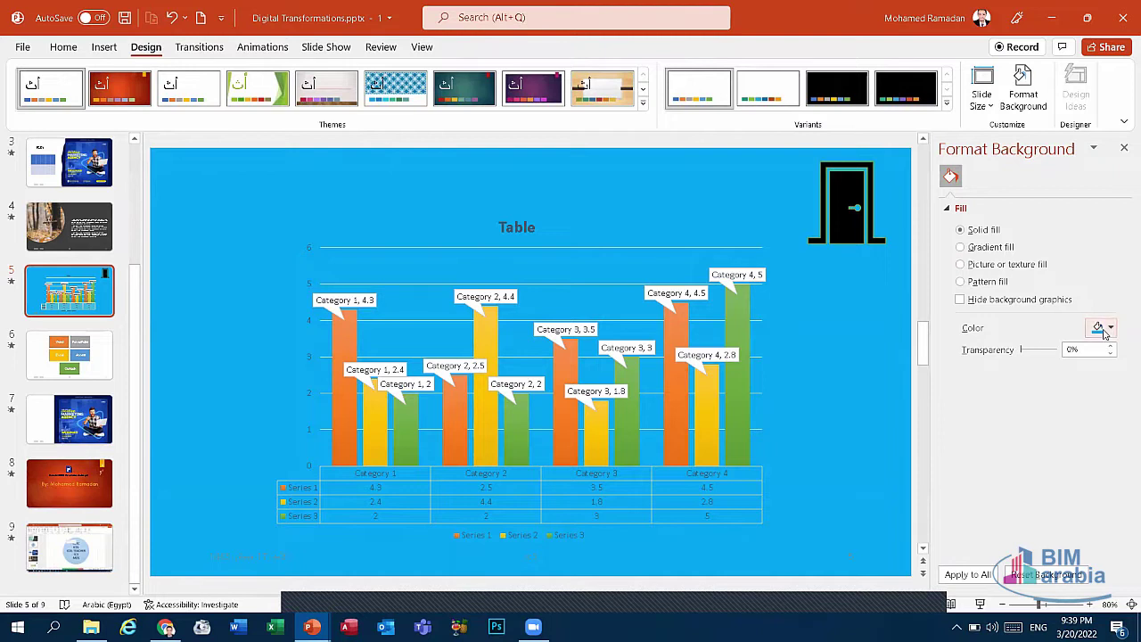
mouse_move(1024, 353)
left_mouse_down()
mouse_move(1056, 349)
mouse_move(1022, 355)
mouse_move(1053, 361)
left_mouse_up()
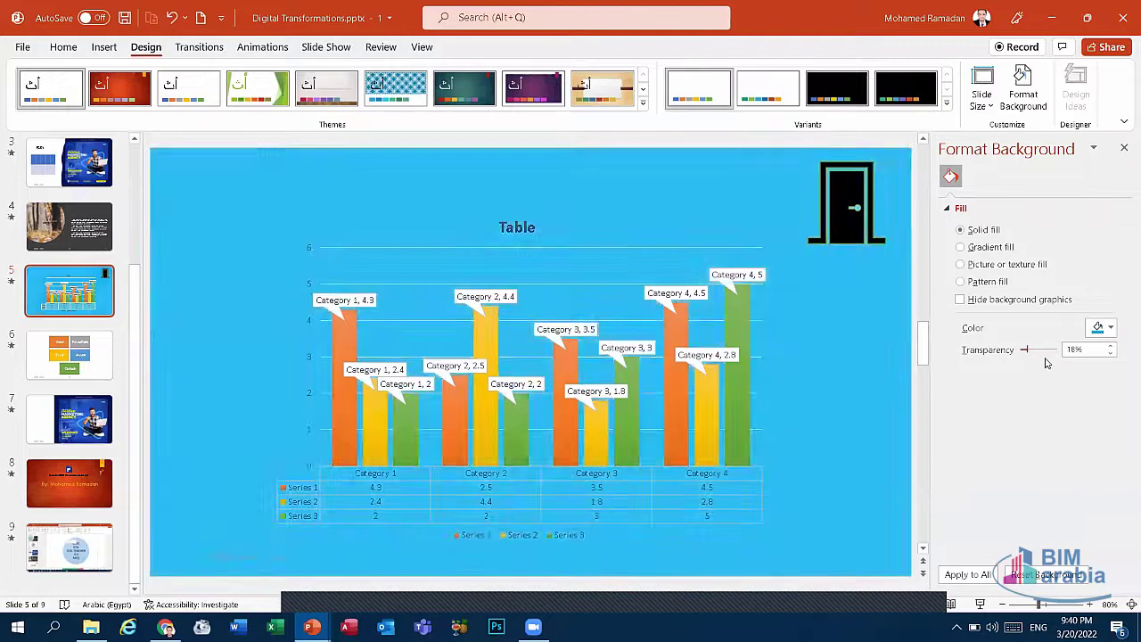
mouse_move(1027, 351)
left_mouse_down()
mouse_move(1050, 349)
mouse_move(1016, 364)
left_mouse_up()
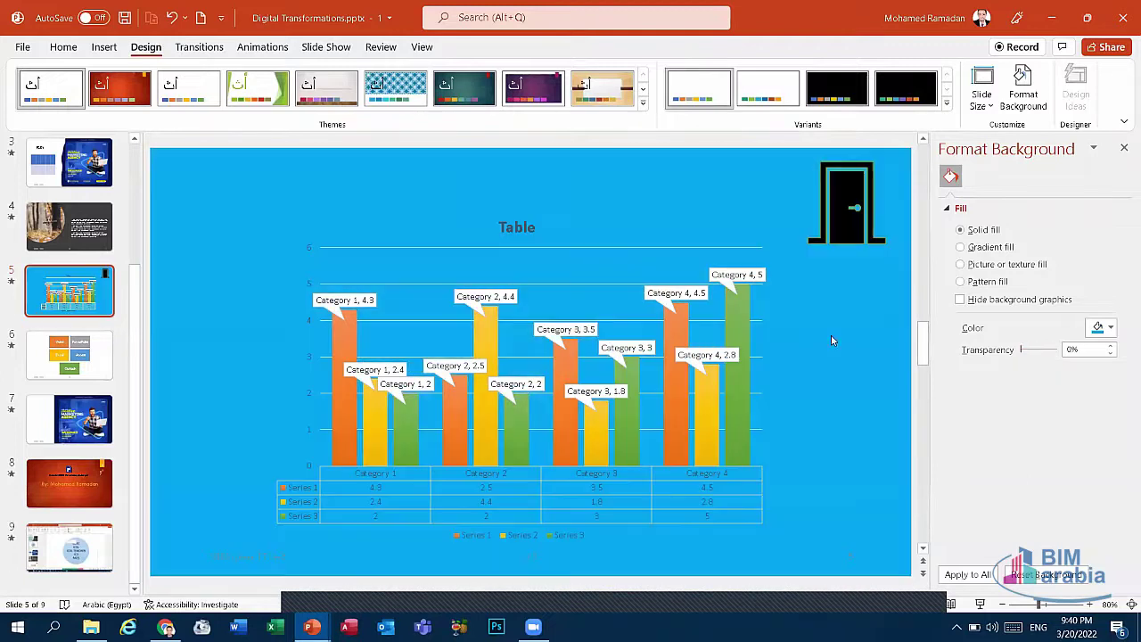
Step: Switch slide 5's background to a gradient fill, make the first stop green, and move a stop to 74%
left_click(992, 248)
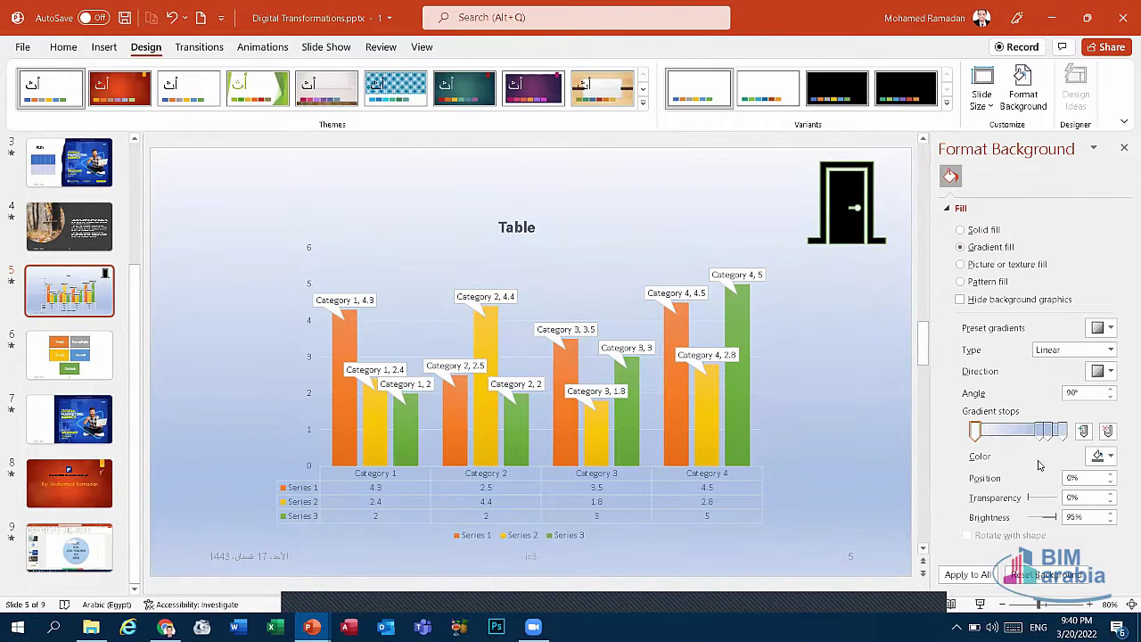
left_click(1095, 459)
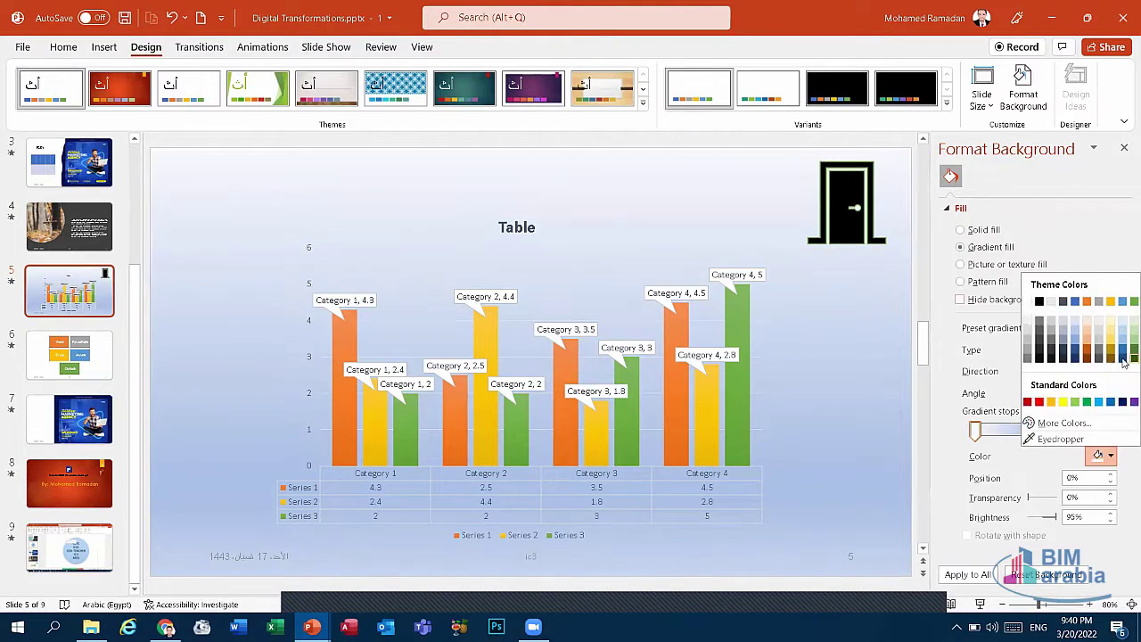
left_click(1075, 403)
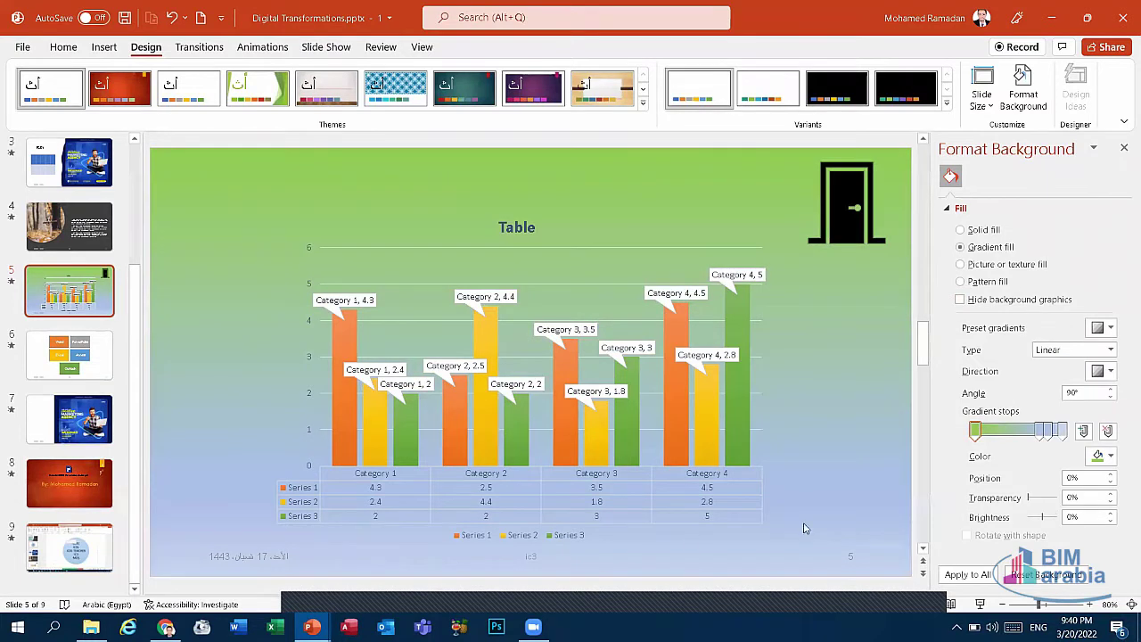
left_click(1050, 431)
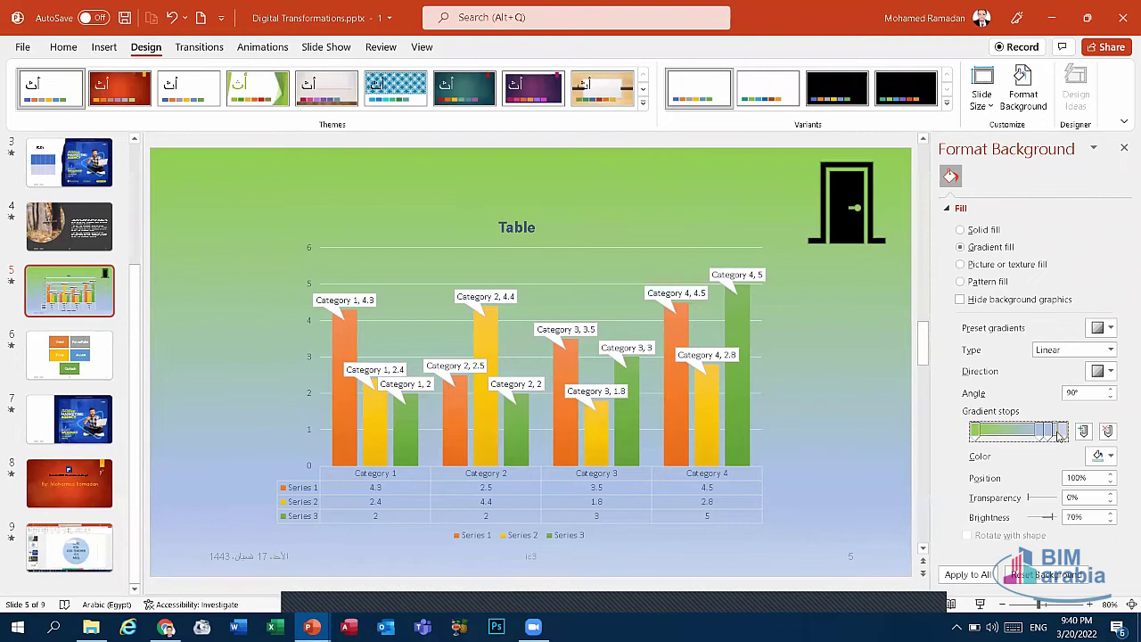
left_click_drag(1049, 431, 1042, 431)
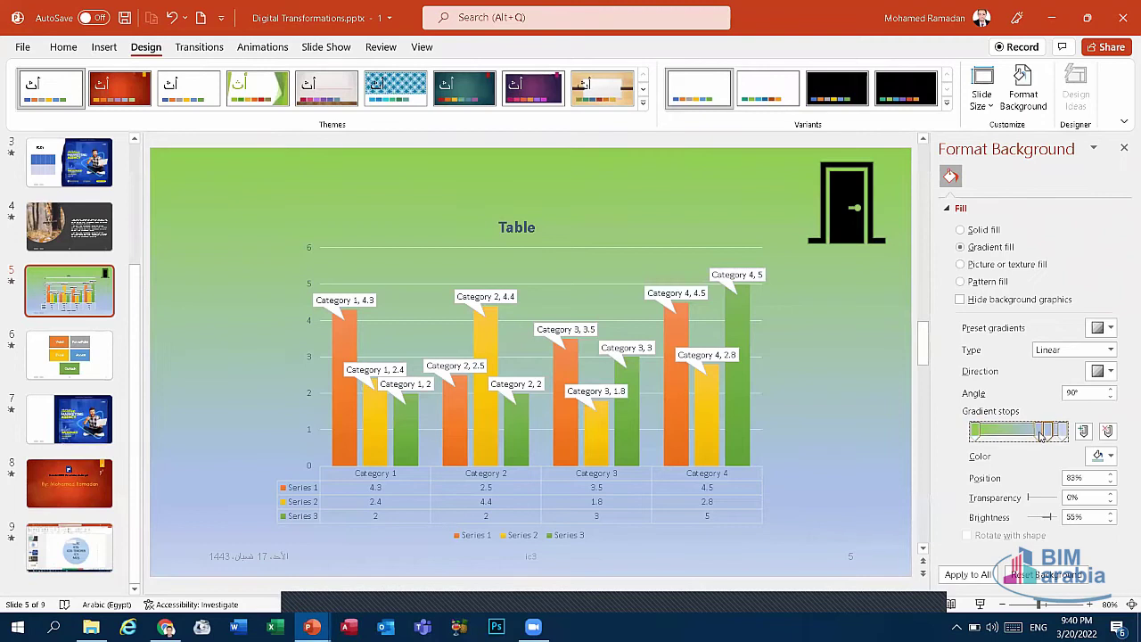
left_click(976, 432)
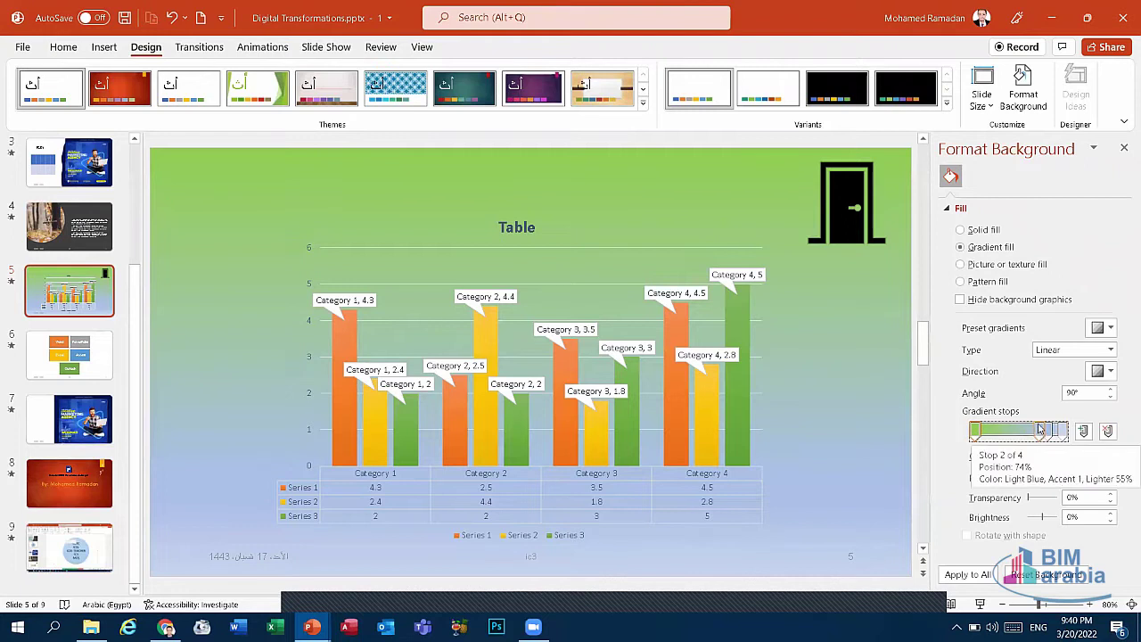
Step: Colour the gradient stops: 74% yellow, 83% light blue, and the last stop dark blue
left_click(1038, 433)
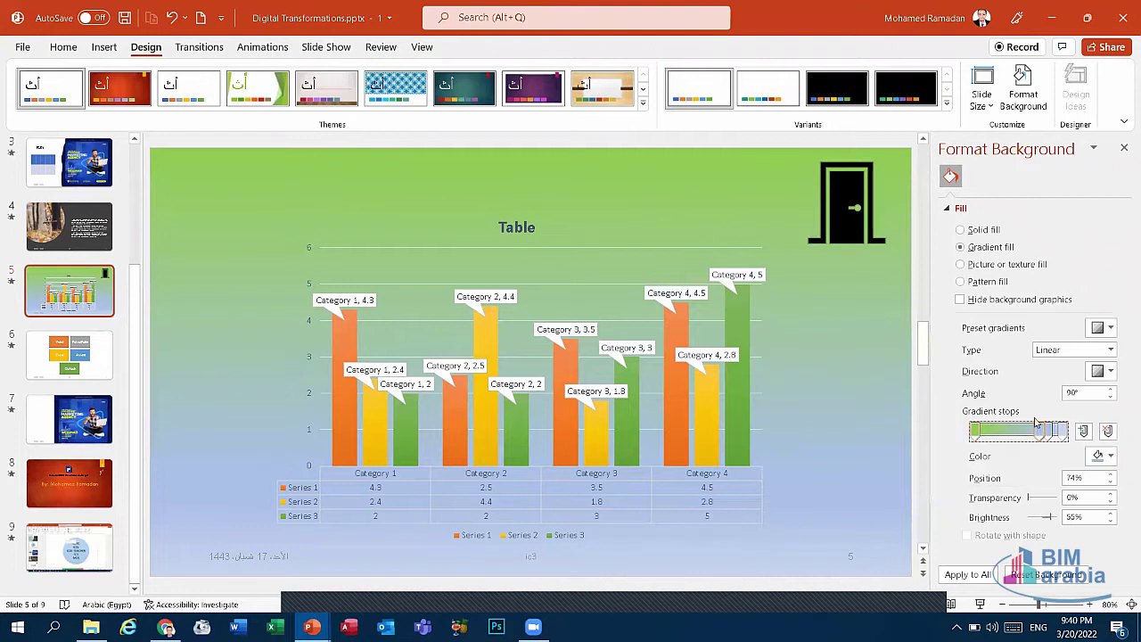
left_click(1110, 456)
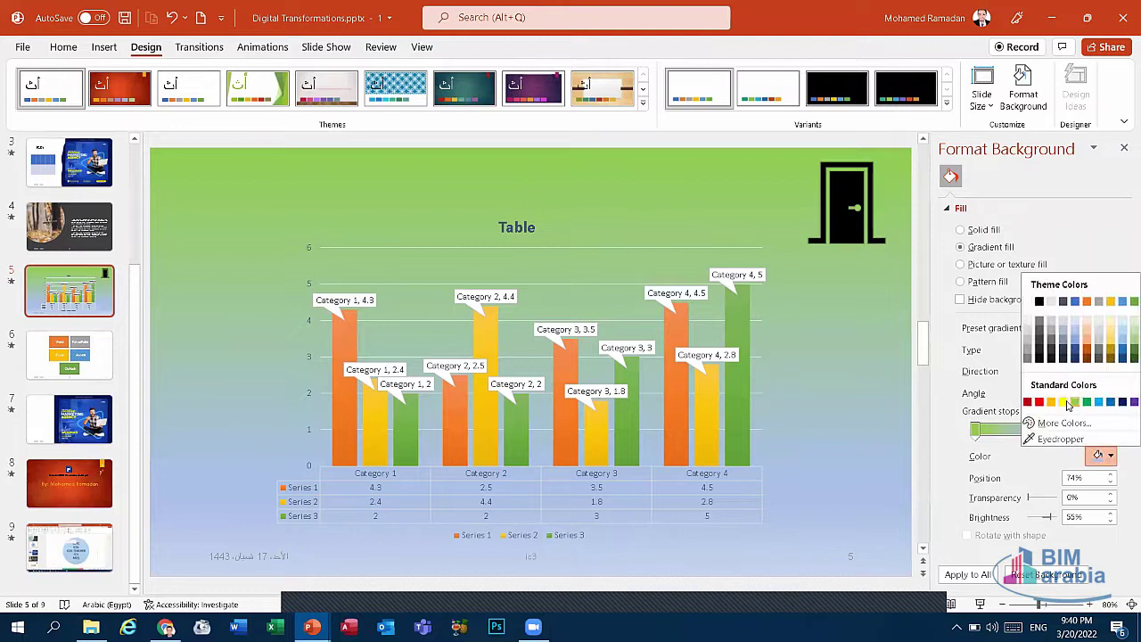
left_click(1063, 402)
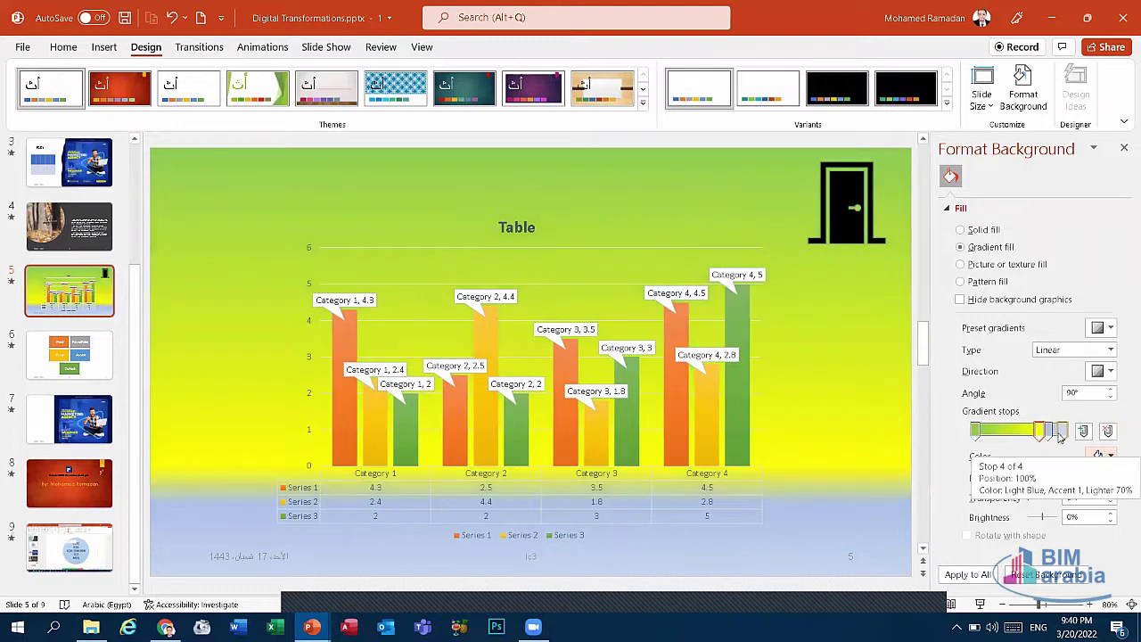
left_click(1051, 432)
left_click(1112, 457)
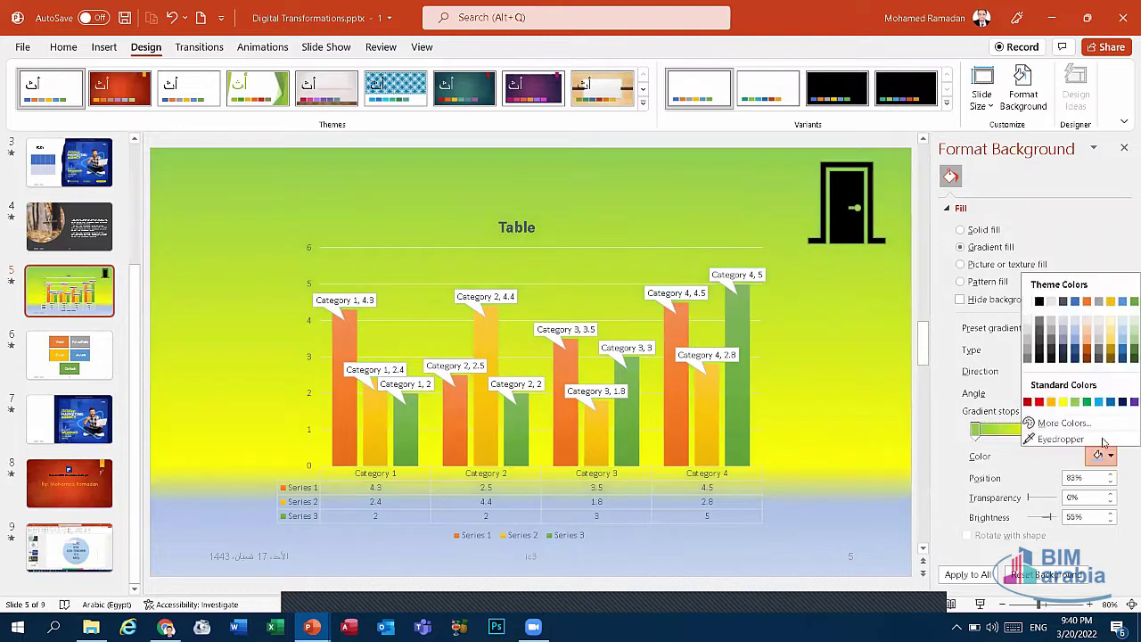
left_click(1101, 402)
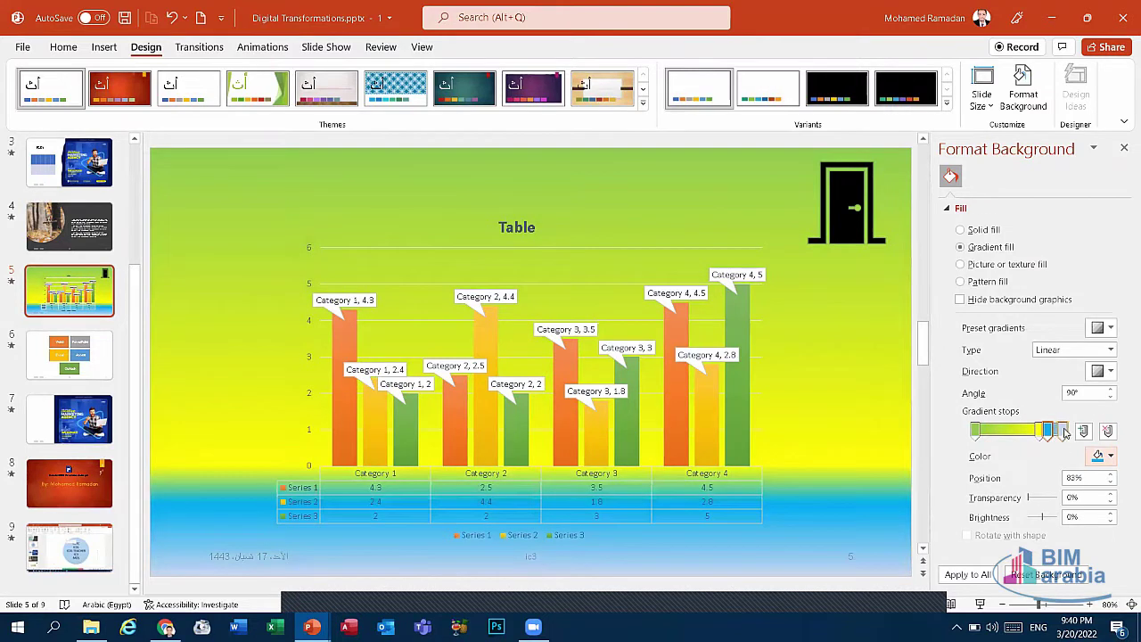
left_click(1063, 431)
left_click(1110, 456)
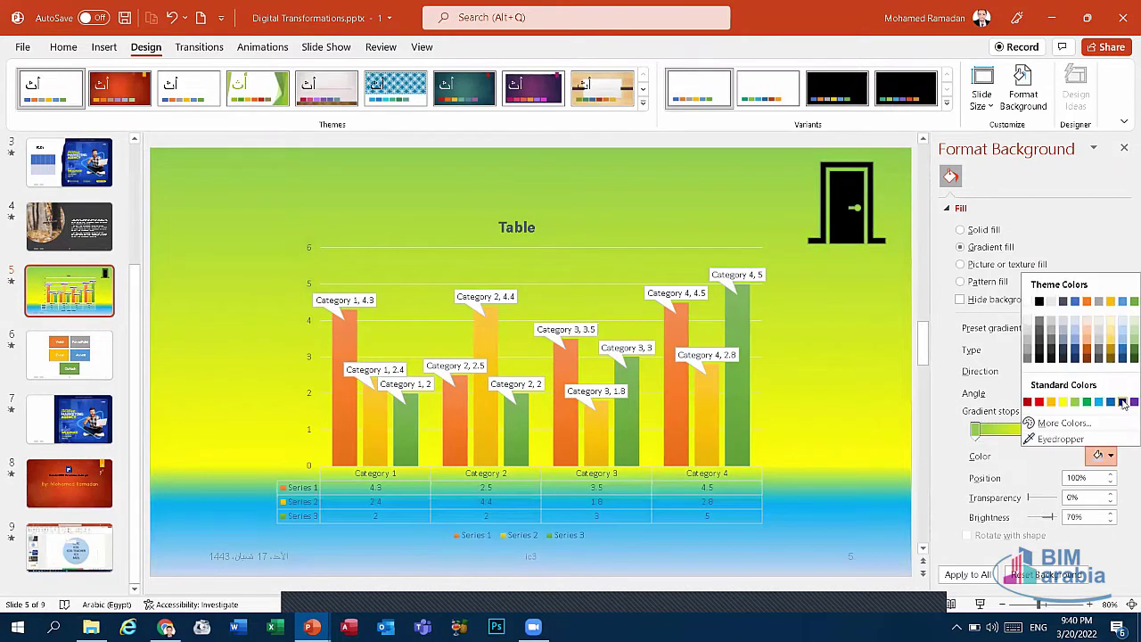
left_click(1122, 402)
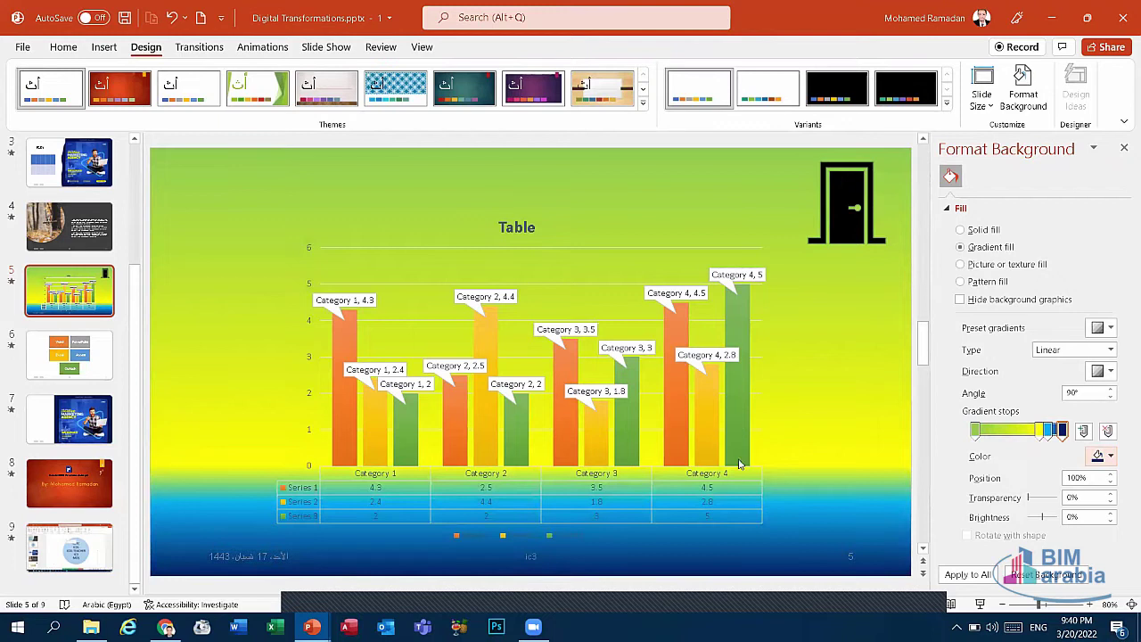
Step: Add a new gradient stop beside the yellow one and set its position to 78%
left_click(1037, 431)
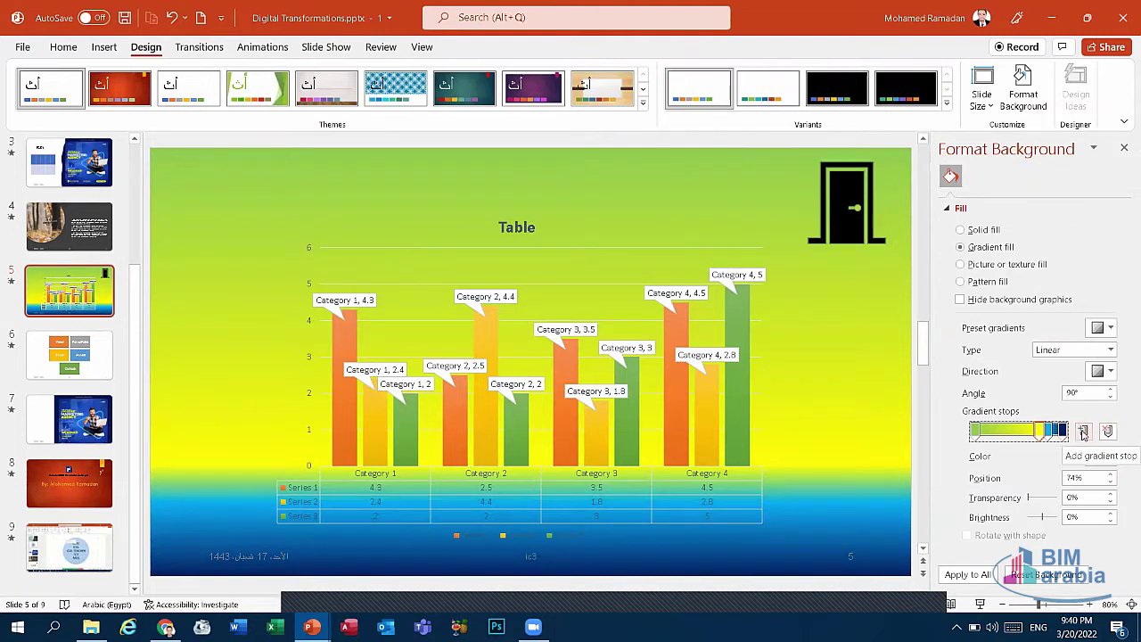
left_click(1084, 432)
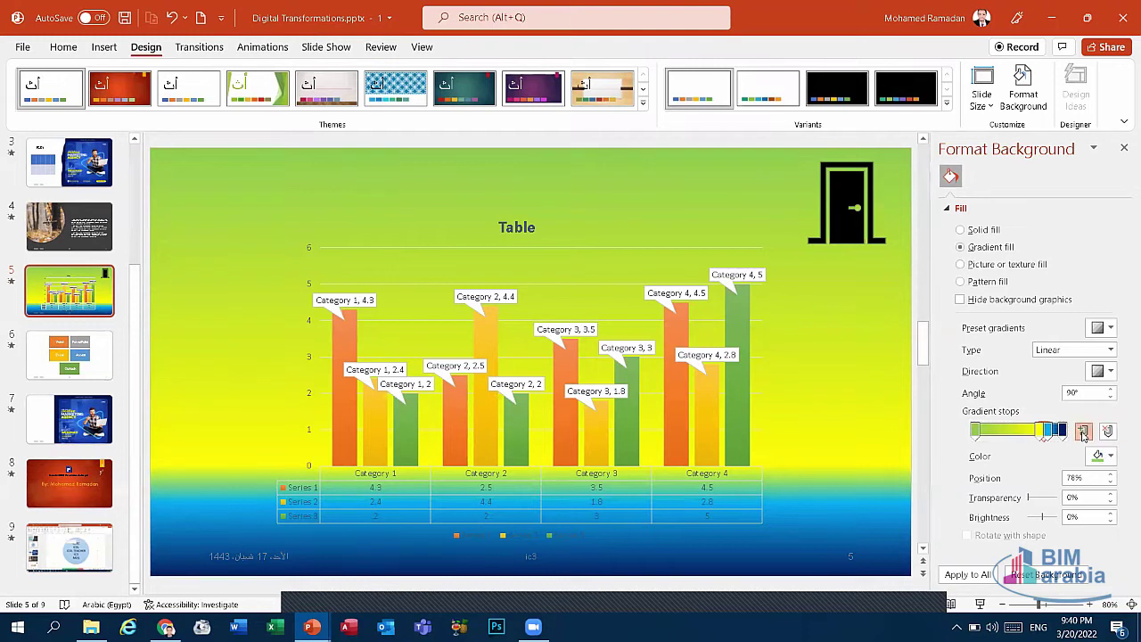
mouse_move(1044, 432)
left_mouse_down()
mouse_move(974, 433)
mouse_move(1032, 432)
mouse_move(1028, 443)
left_mouse_up()
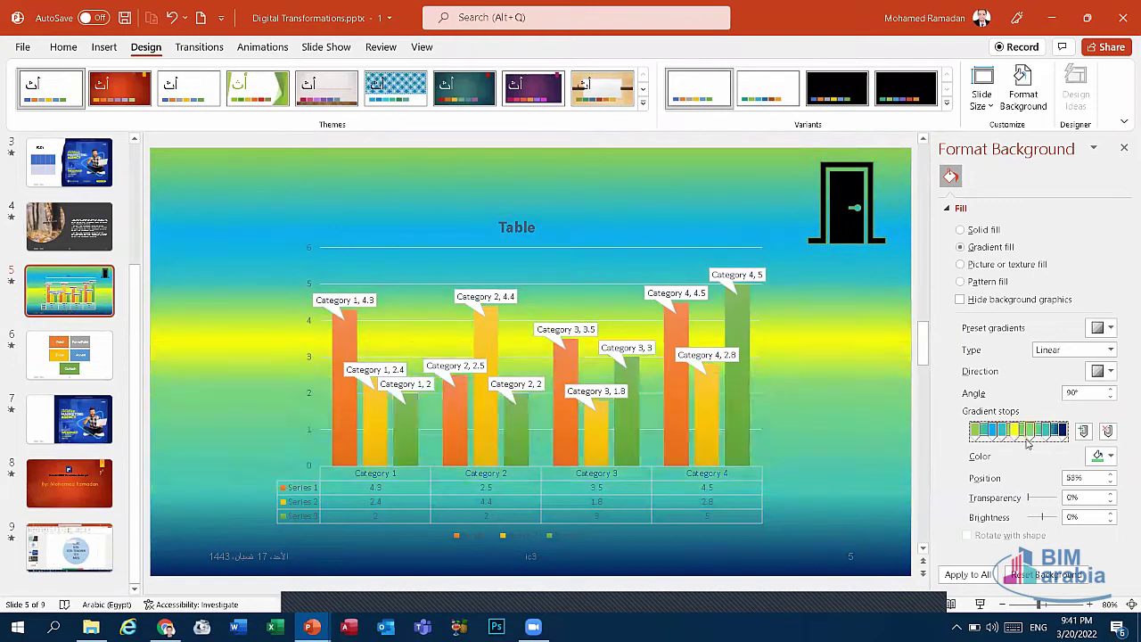
left_click(1110, 475)
left_click(1111, 475)
left_click(1111, 475)
left_click(1111, 475)
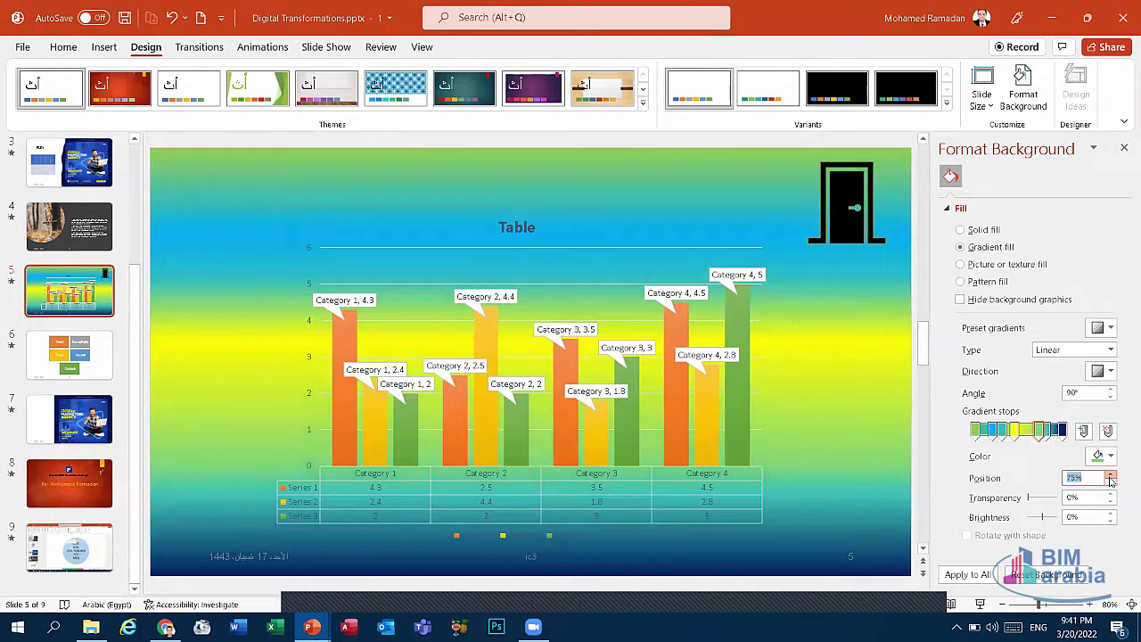
left_click(1110, 476)
left_click(1111, 476)
left_click(1111, 476)
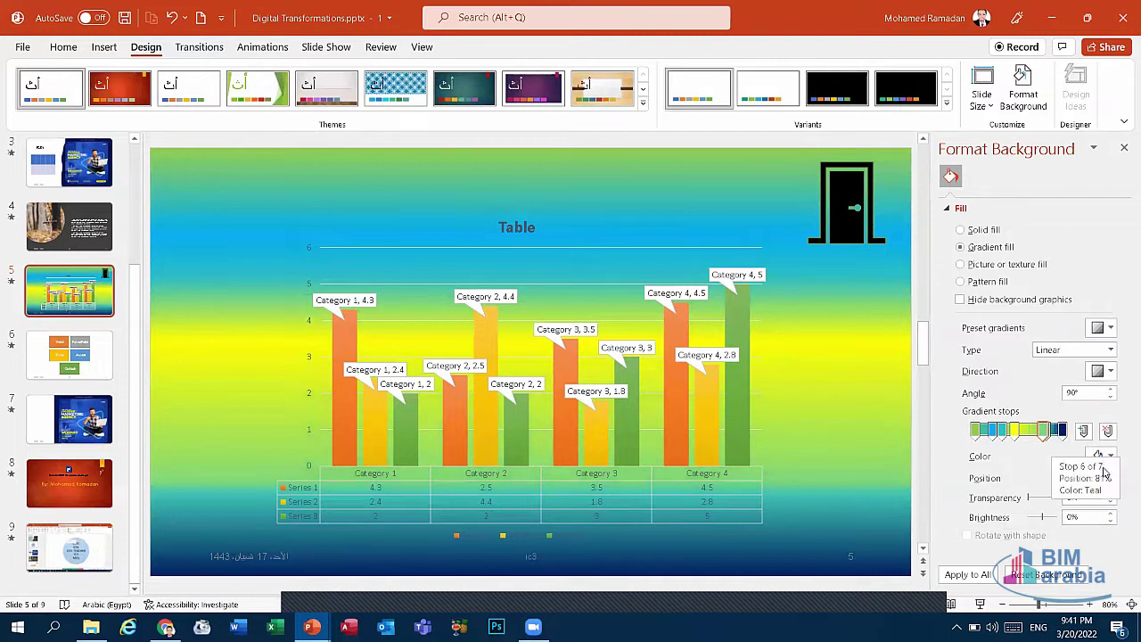
mouse_move(1027, 497)
left_mouse_down()
mouse_move(1019, 505)
mouse_move(1031, 499)
mouse_move(1036, 518)
mouse_move(1059, 521)
mouse_move(1018, 519)
left_mouse_up()
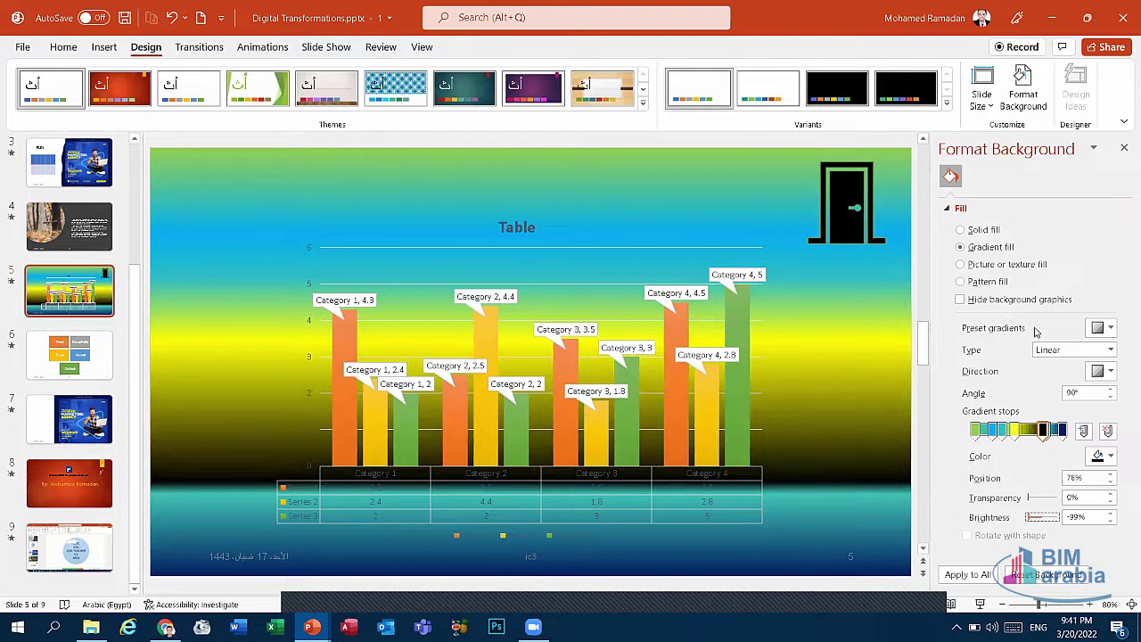
Step: Try the light blue radial preset gradient, then apply the green radial preset
left_click(1102, 328)
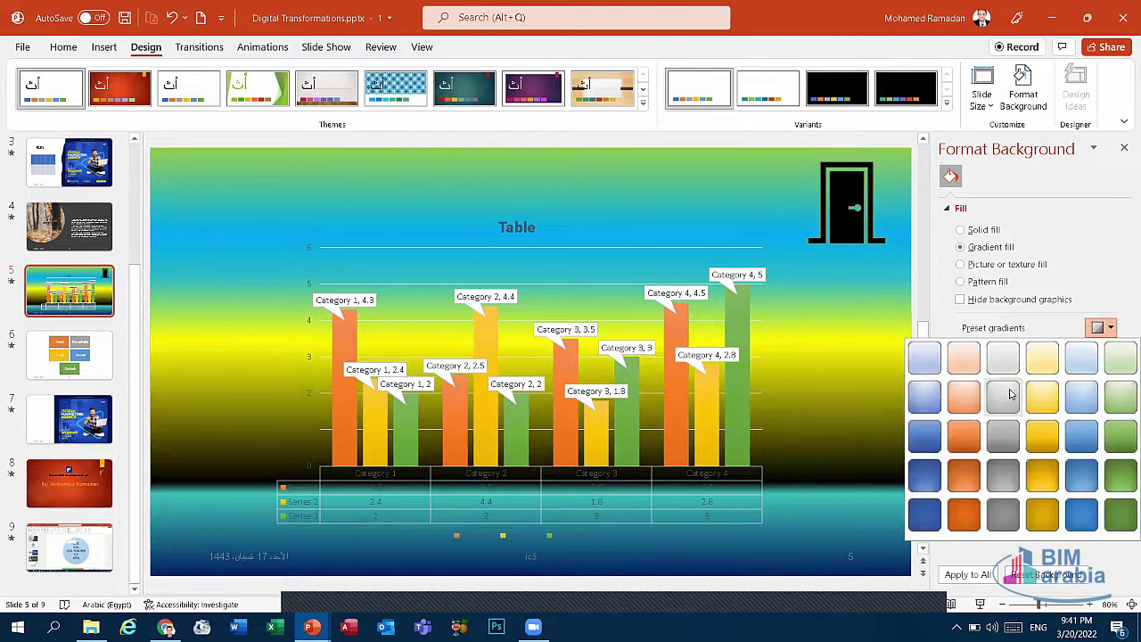
left_click(918, 399)
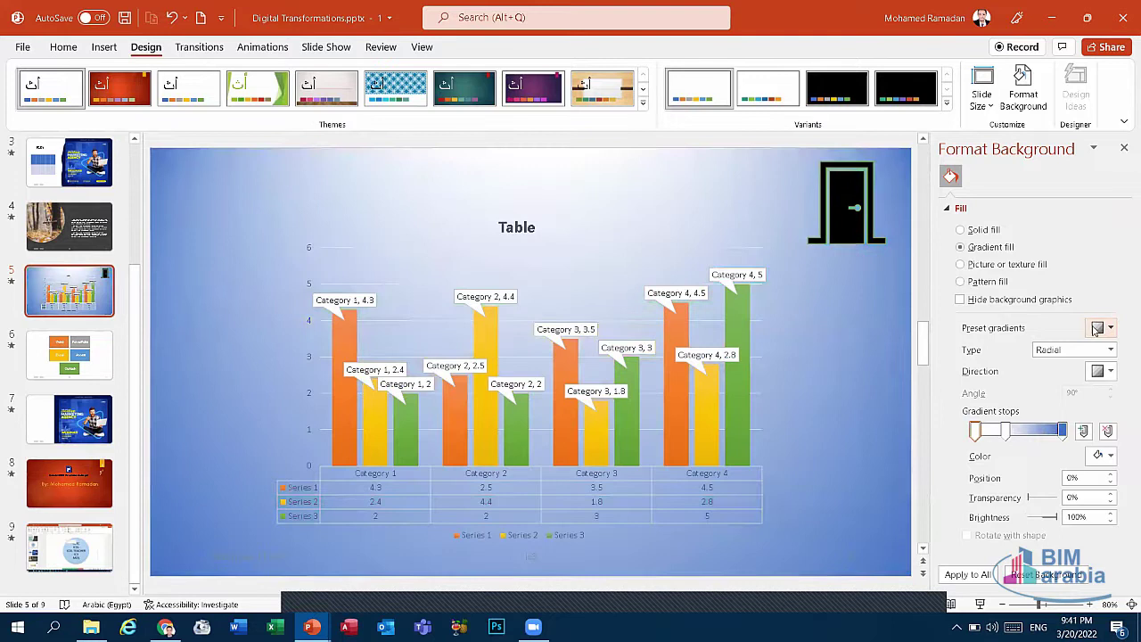
left_click(1097, 328)
left_click(1082, 479)
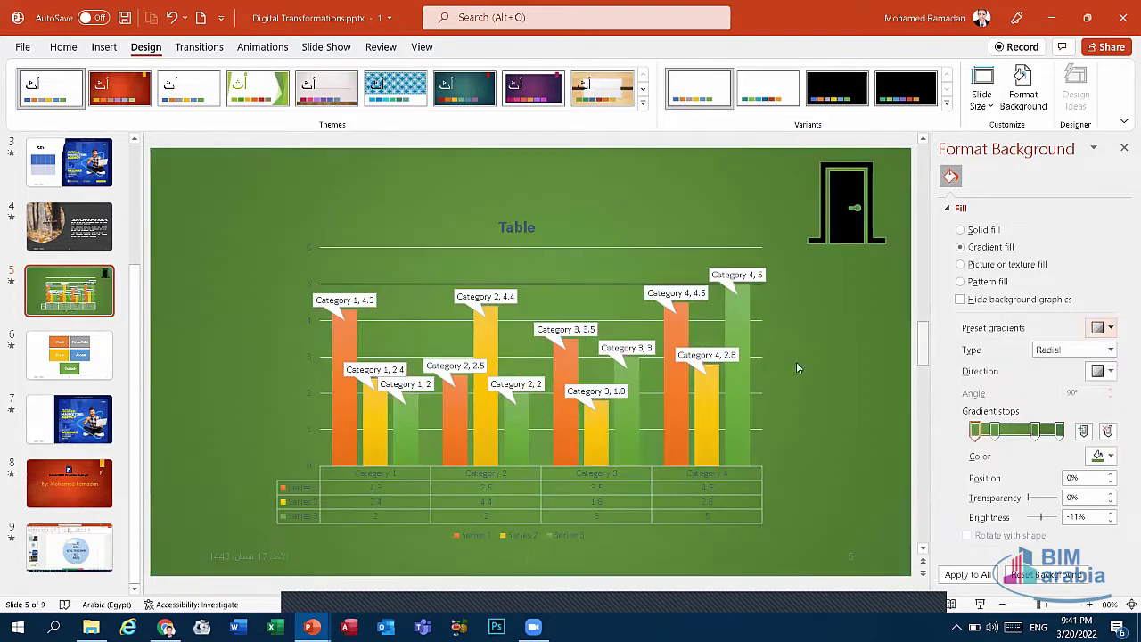
Step: Try the Radial, Linear, Path and Shade from title gradient types, settling on Rectangular
left_click(1042, 355)
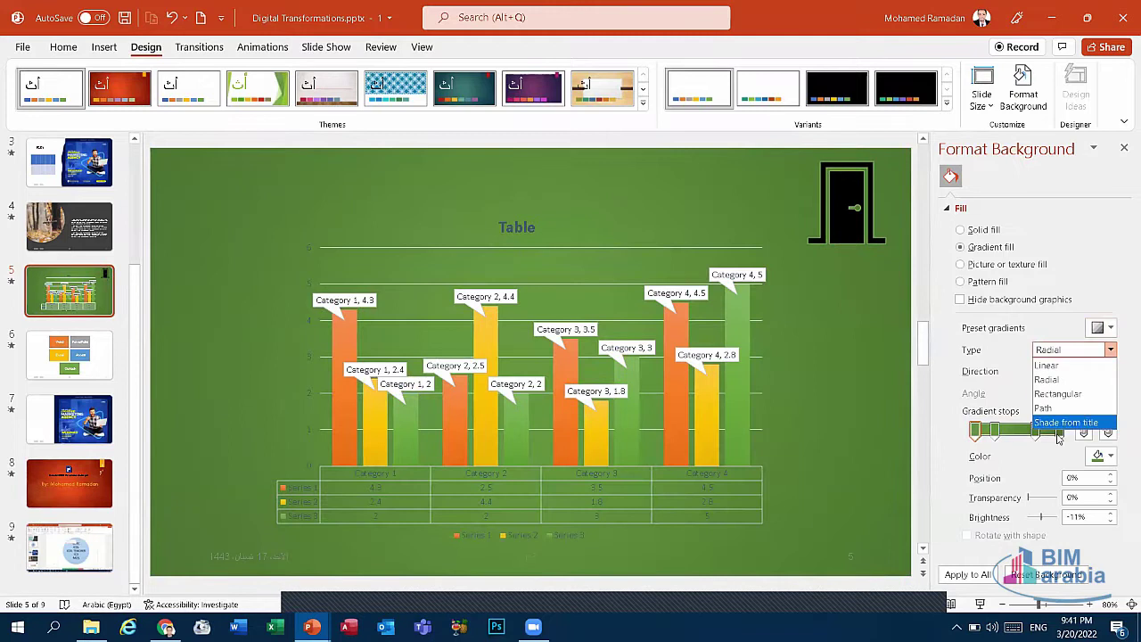
left_click(1050, 383)
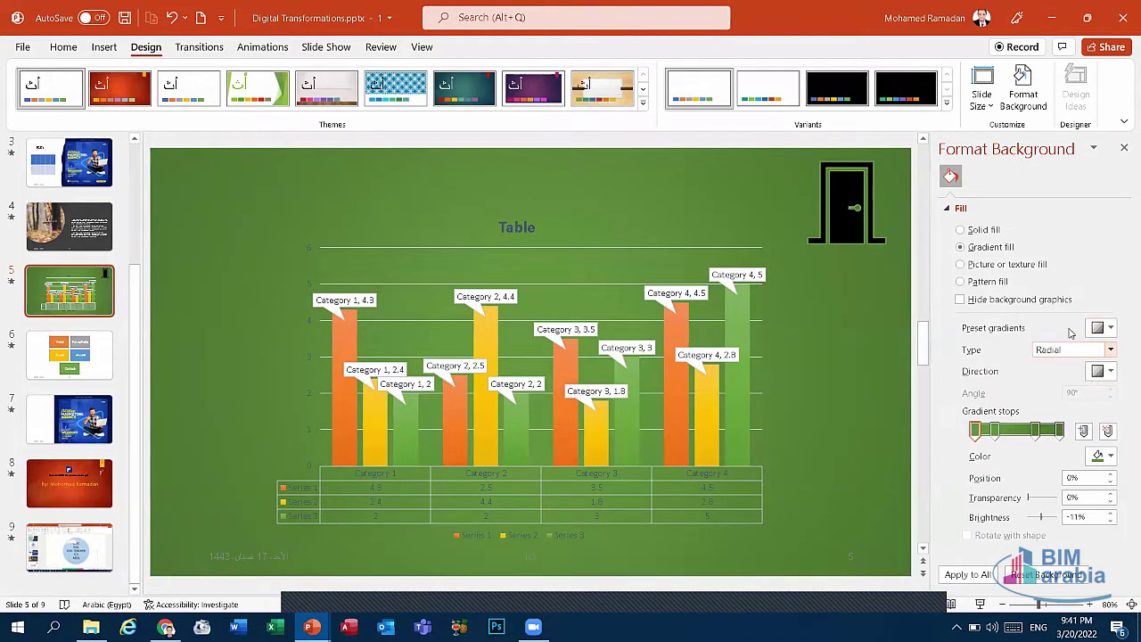
left_click(1088, 351)
left_click(1062, 366)
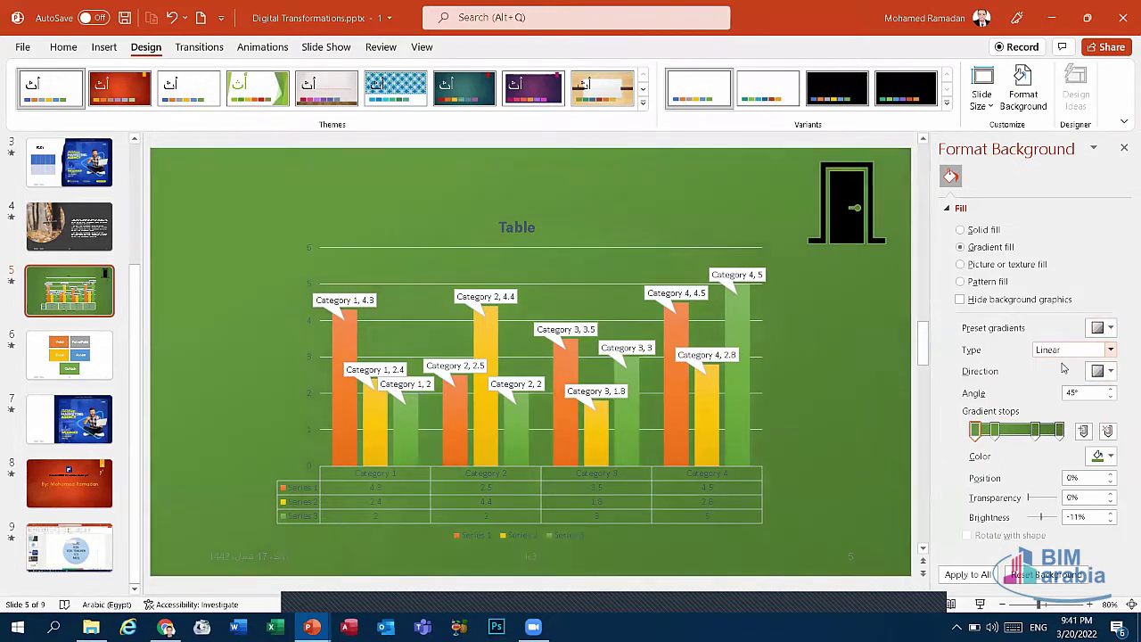
left_click(1076, 348)
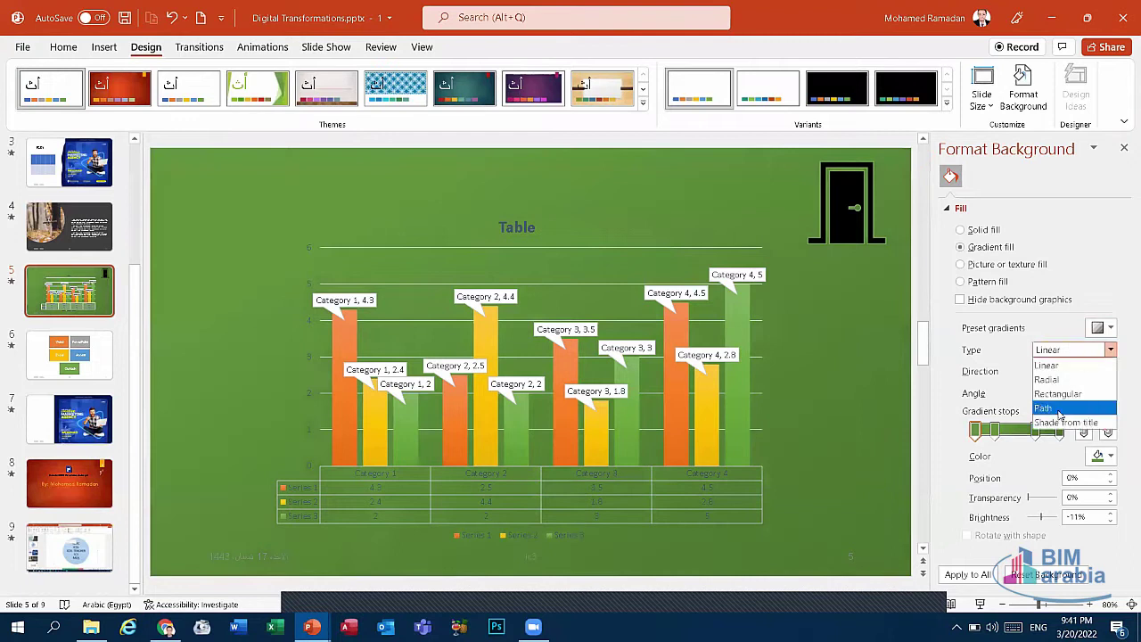
left_click(1059, 414)
left_click(1068, 355)
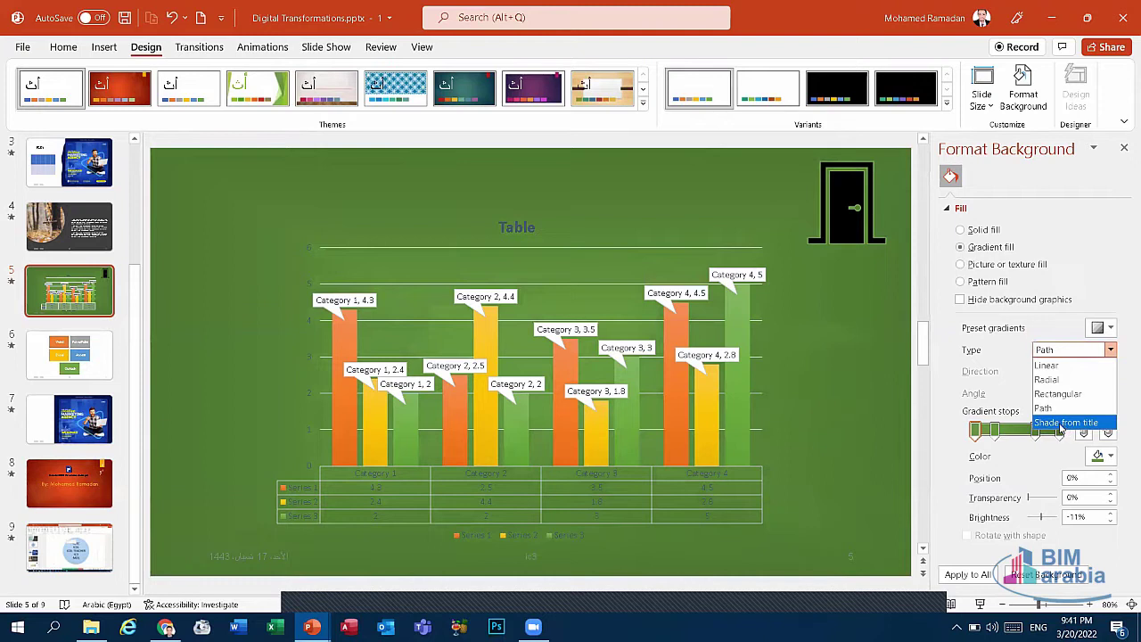
left_click(1060, 425)
left_click(1074, 353)
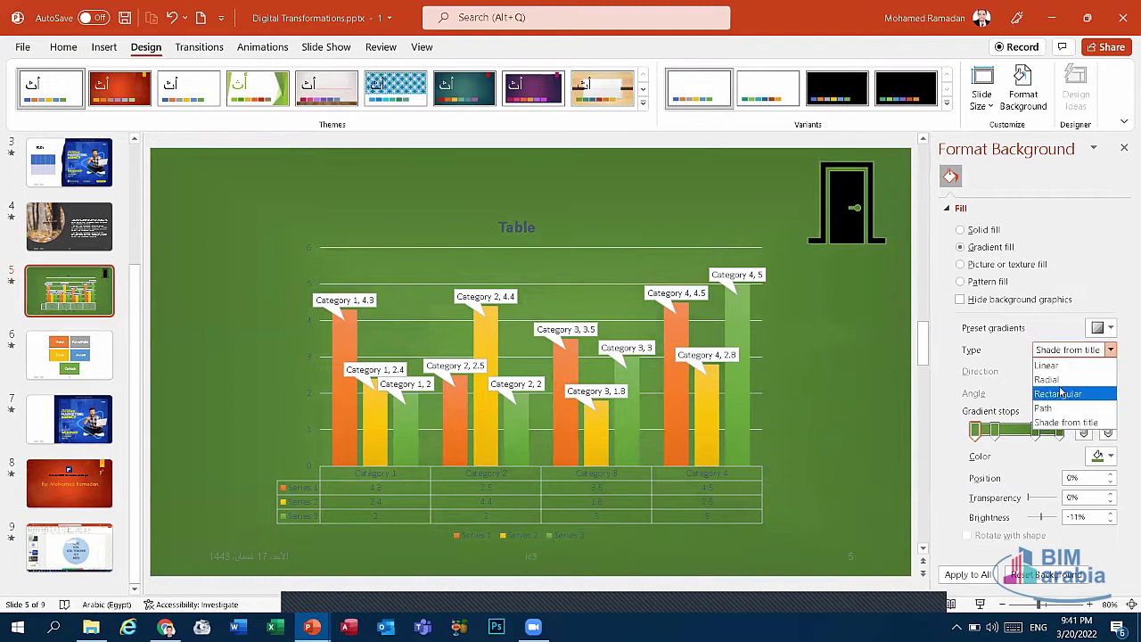
left_click(1056, 394)
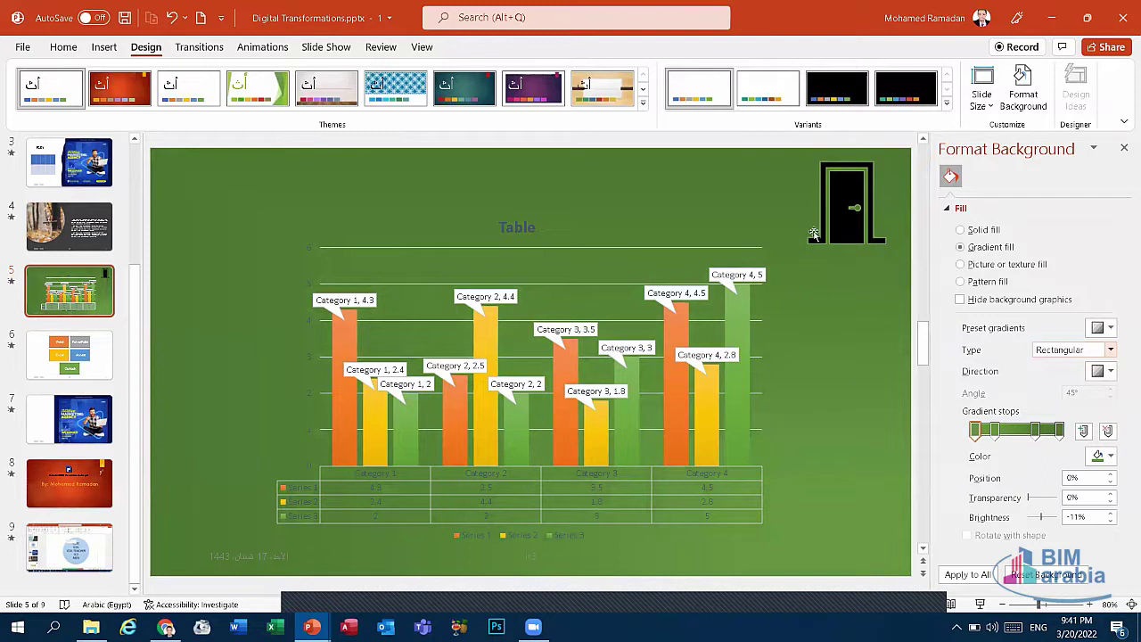
Step: Radiate the gradient from the top-right corner with a red first stop, undoing Apply to All
left_click(1105, 373)
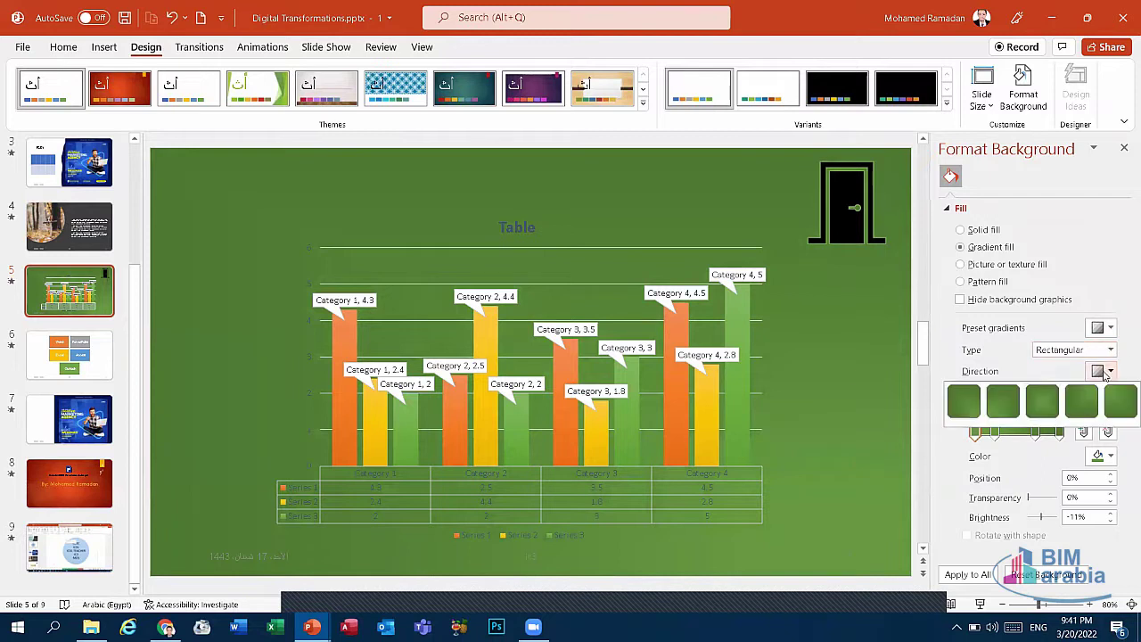
left_click(1045, 405)
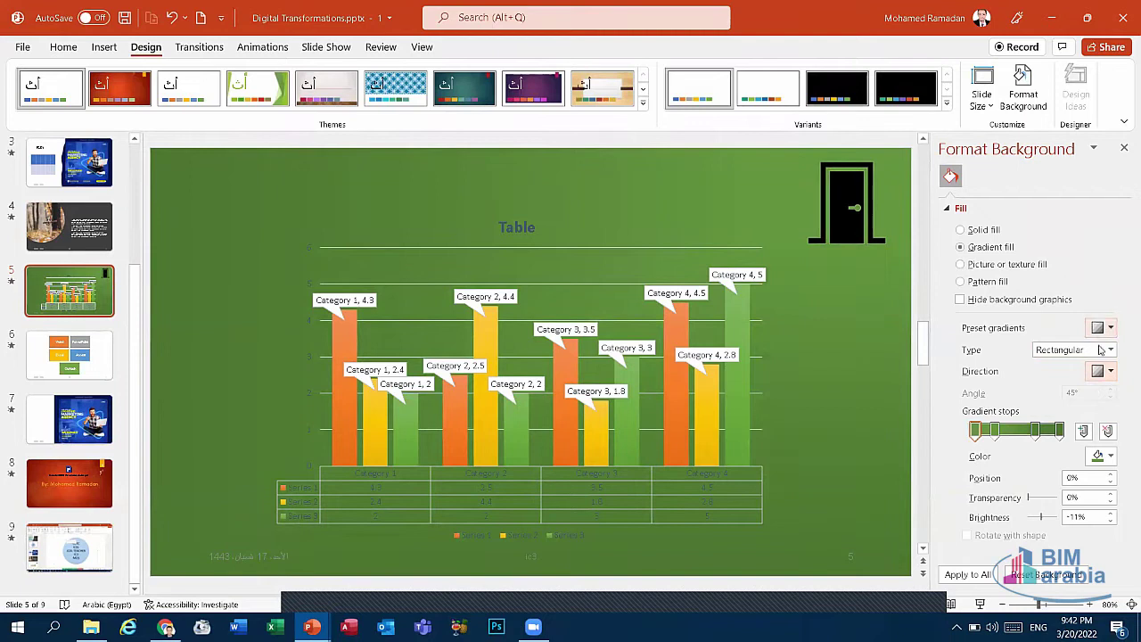
left_click(1103, 457)
left_click(1037, 403)
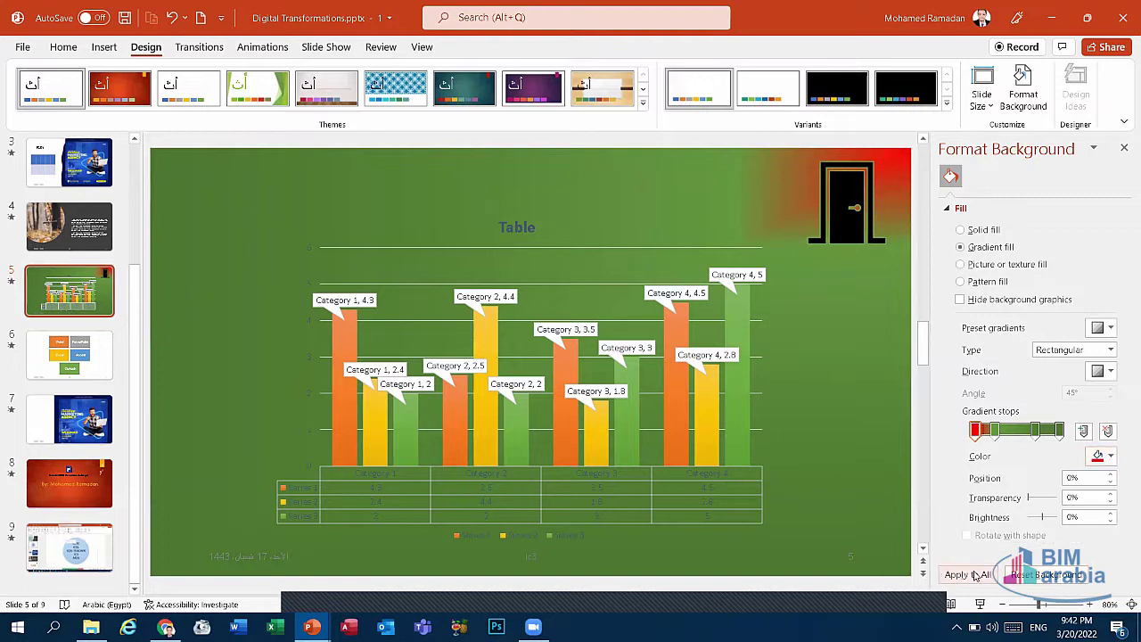
left_click(967, 575)
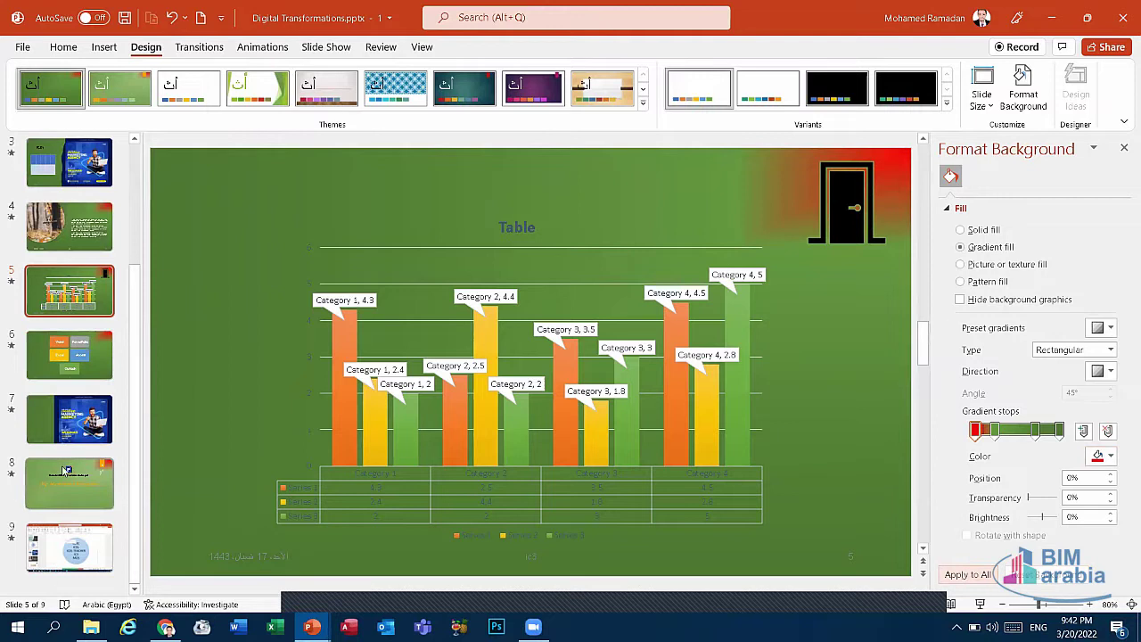
left_click(167, 20)
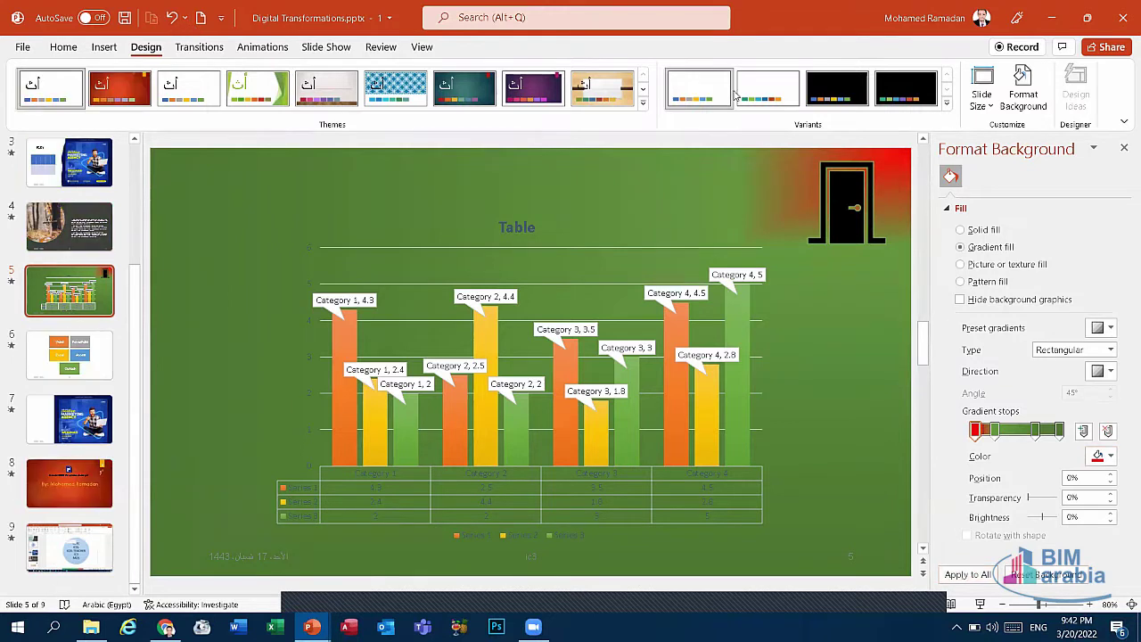
Step: Give slide 5 a picture or texture fill using the Blue tissue paper texture
left_click(992, 265)
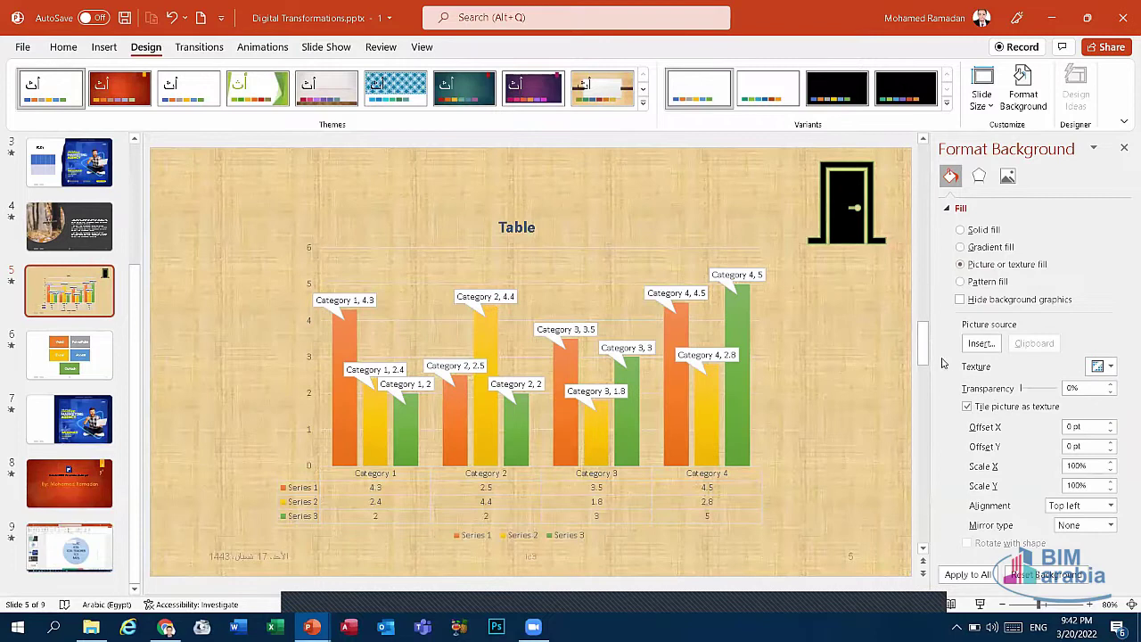
left_click(1099, 368)
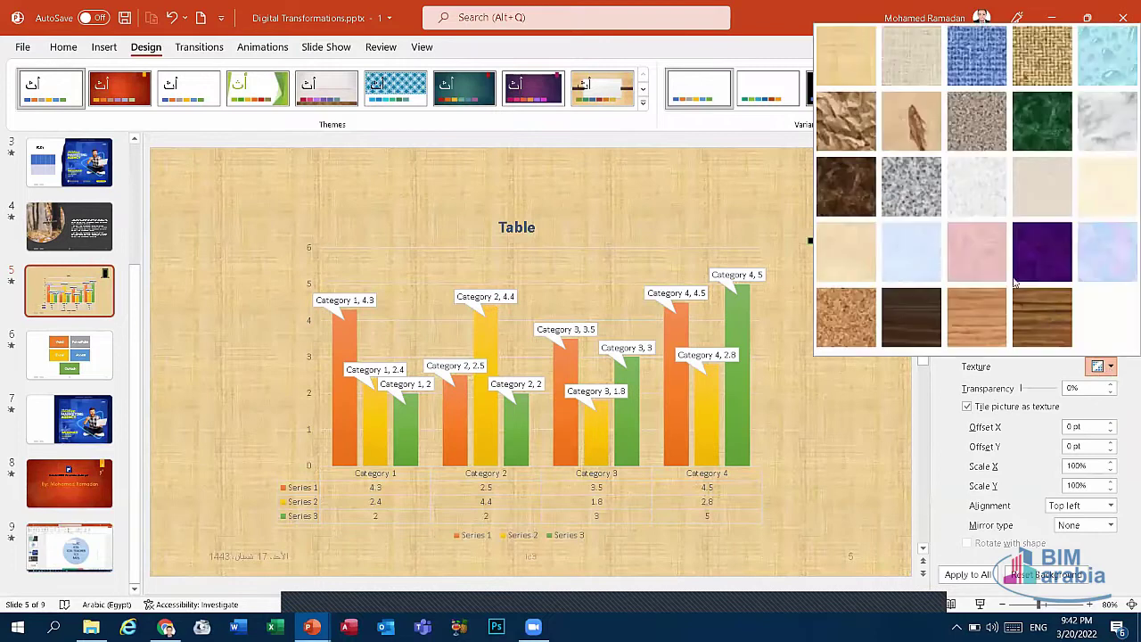
left_click(913, 266)
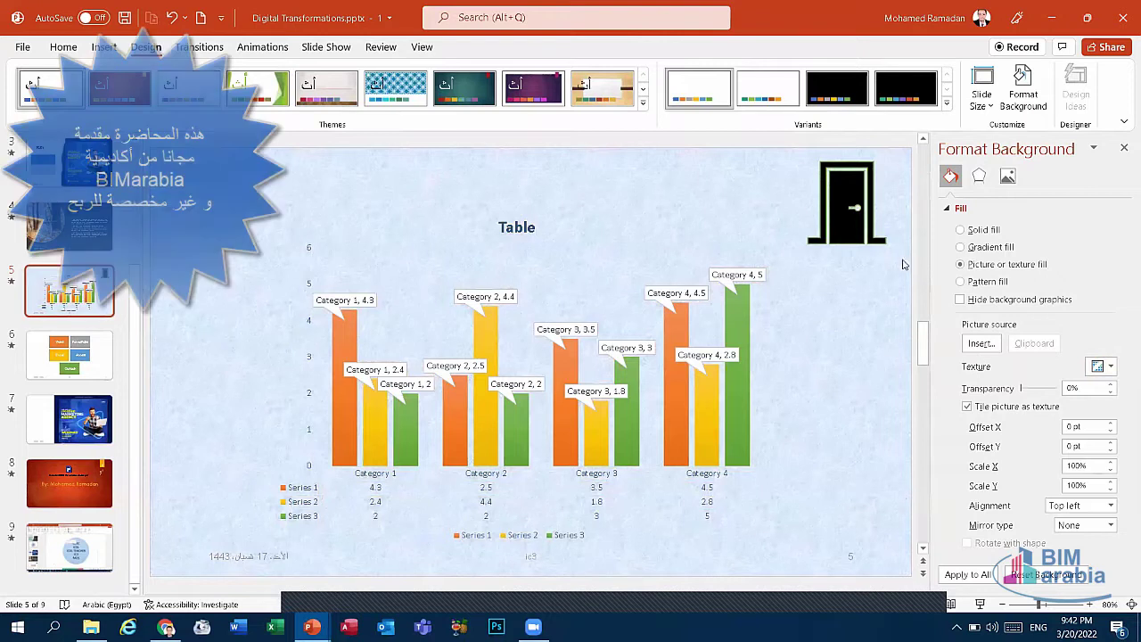
Step: Try a .png from Pictures as the background, then undo back to the tissue paper texture
left_click(982, 343)
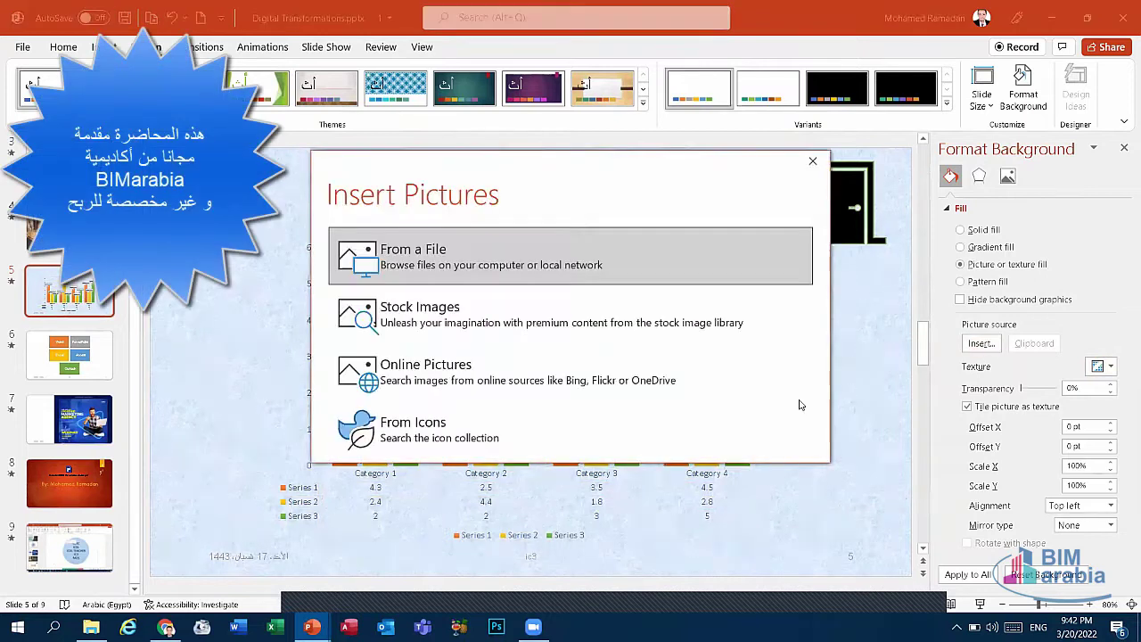
left_click(415, 259)
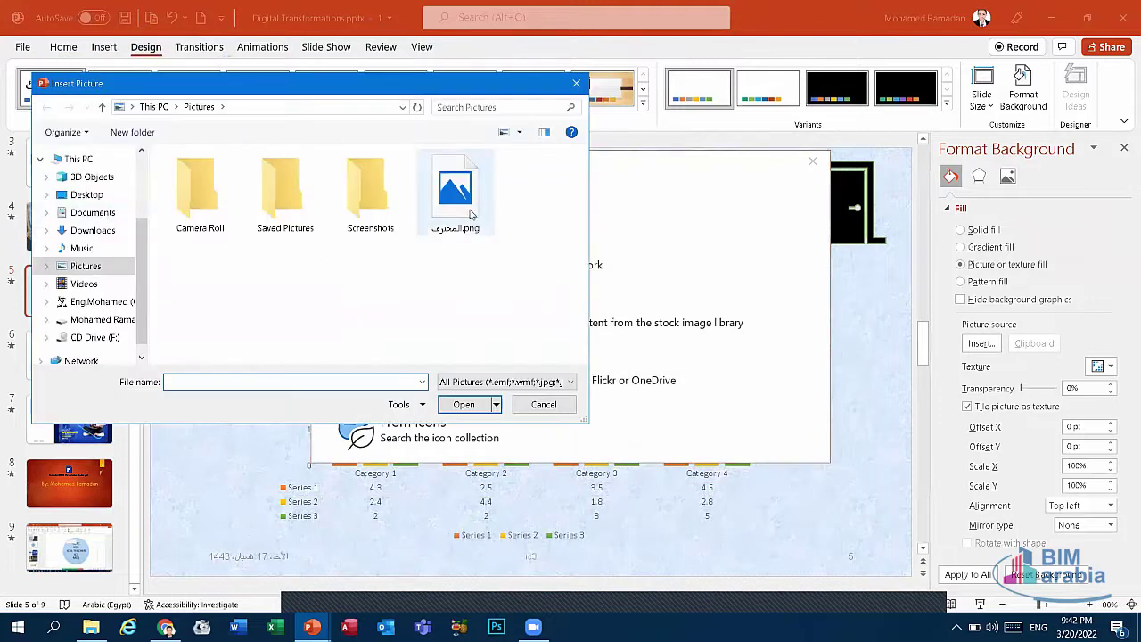
left_click(455, 192)
left_click(462, 407)
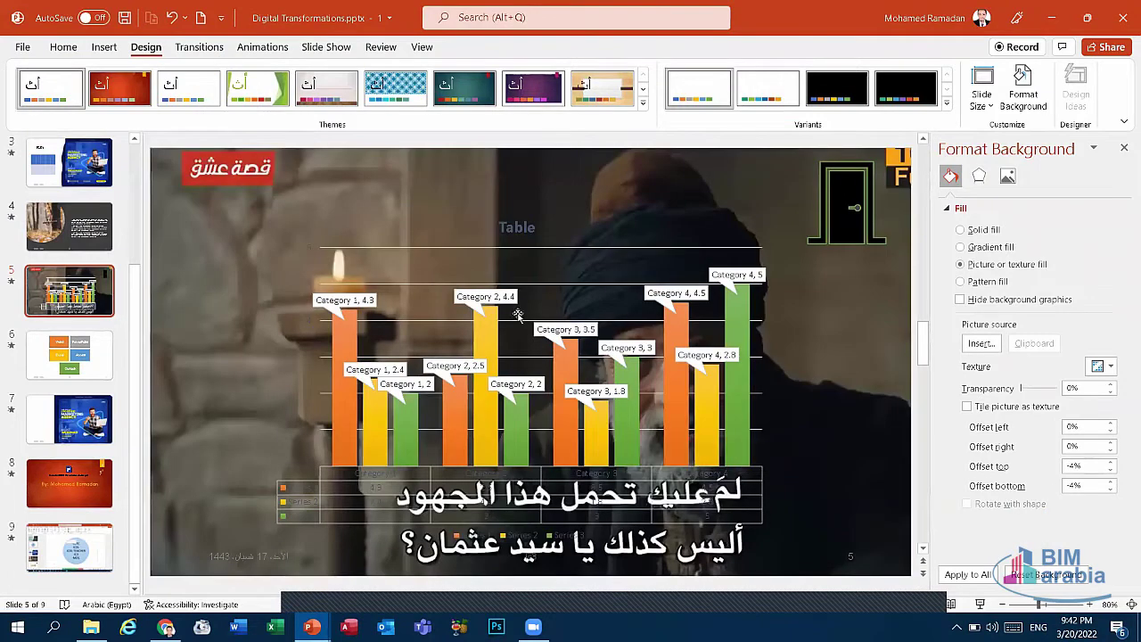
left_click(168, 18)
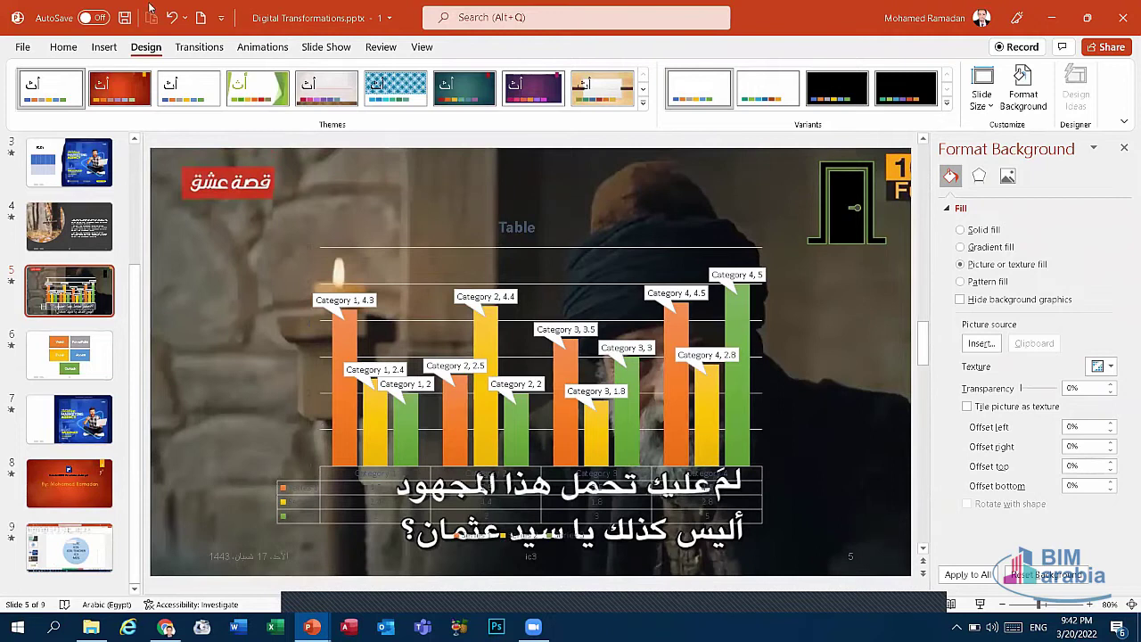
left_click(172, 21)
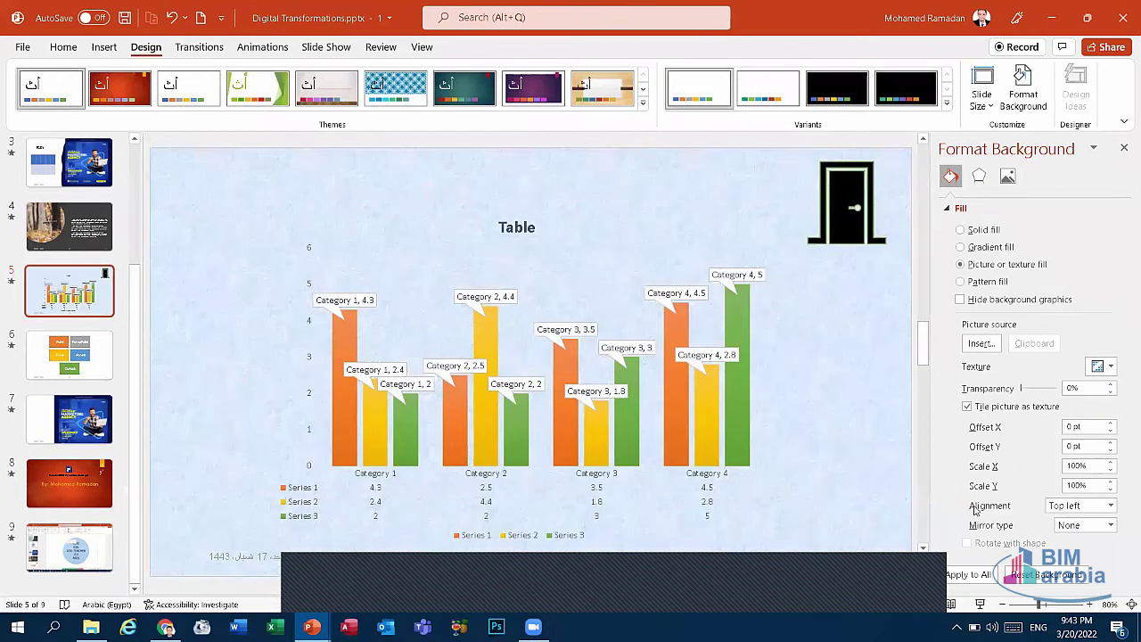
Step: Try pattern fills on slide 5: blue diagonal, wide diagonal stripes, yellow background, then orange-red
left_click(986, 284)
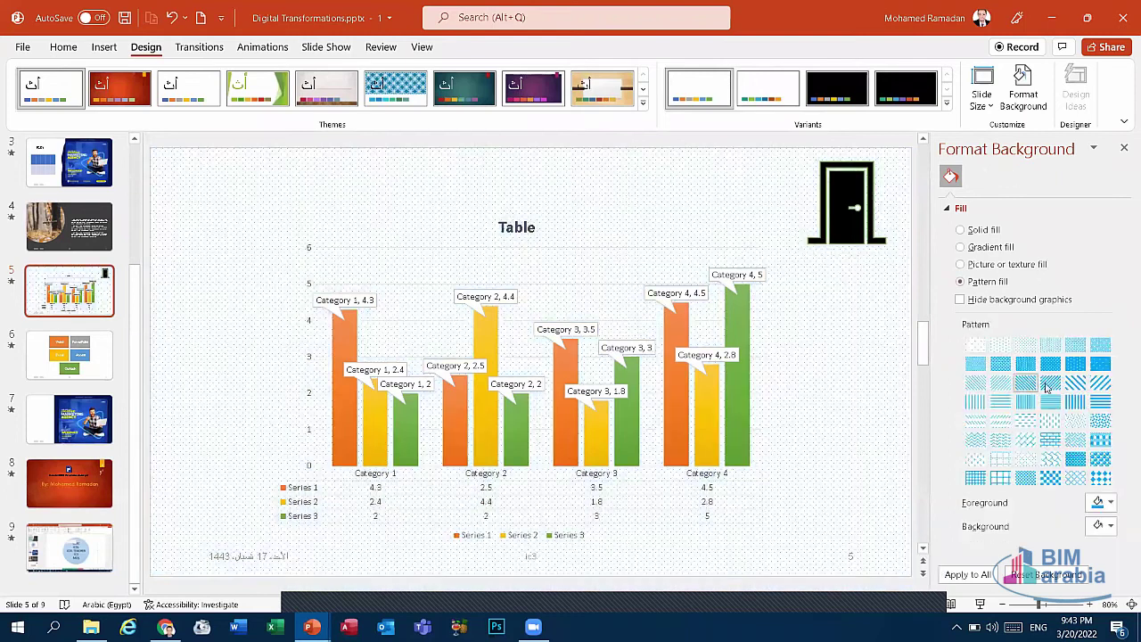
left_click(1060, 435)
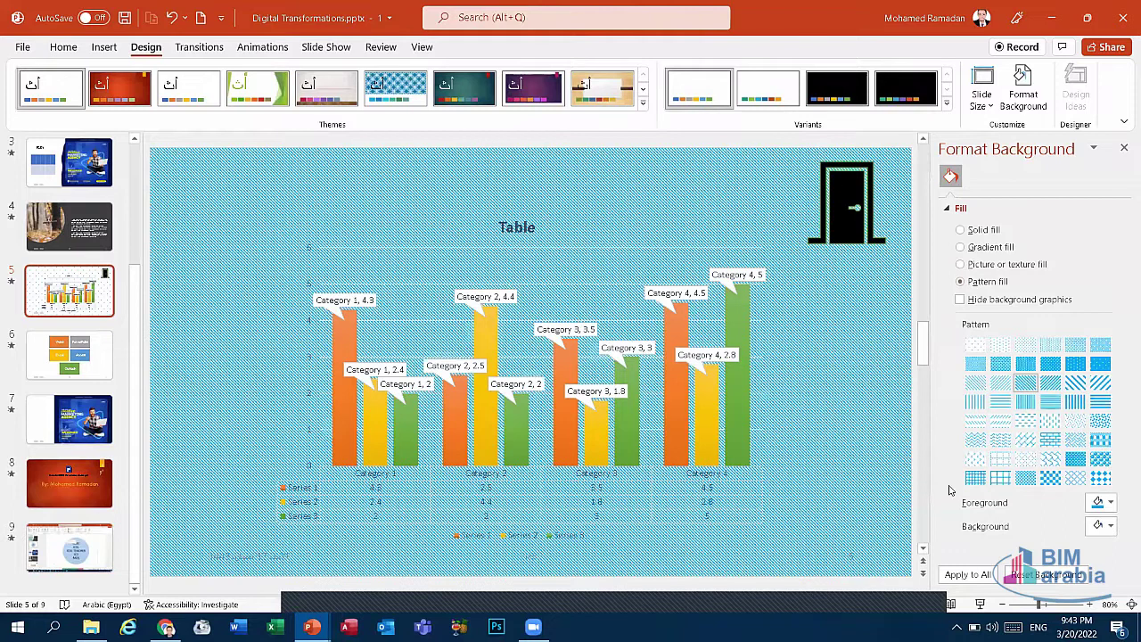
left_click(1050, 459)
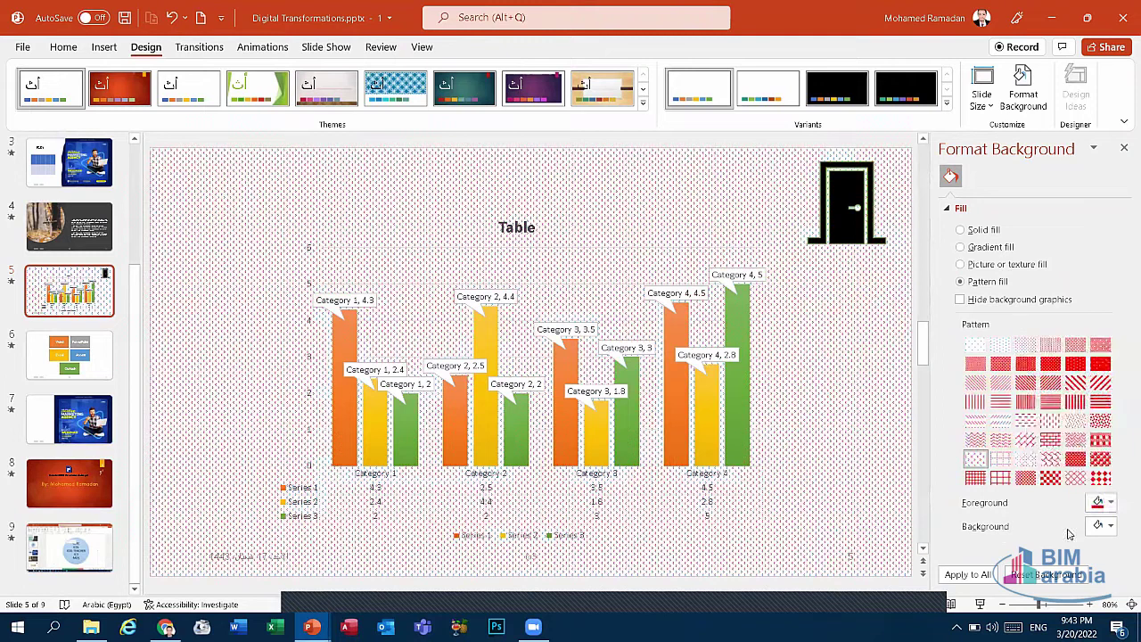
left_click(1110, 526)
left_click(1053, 478)
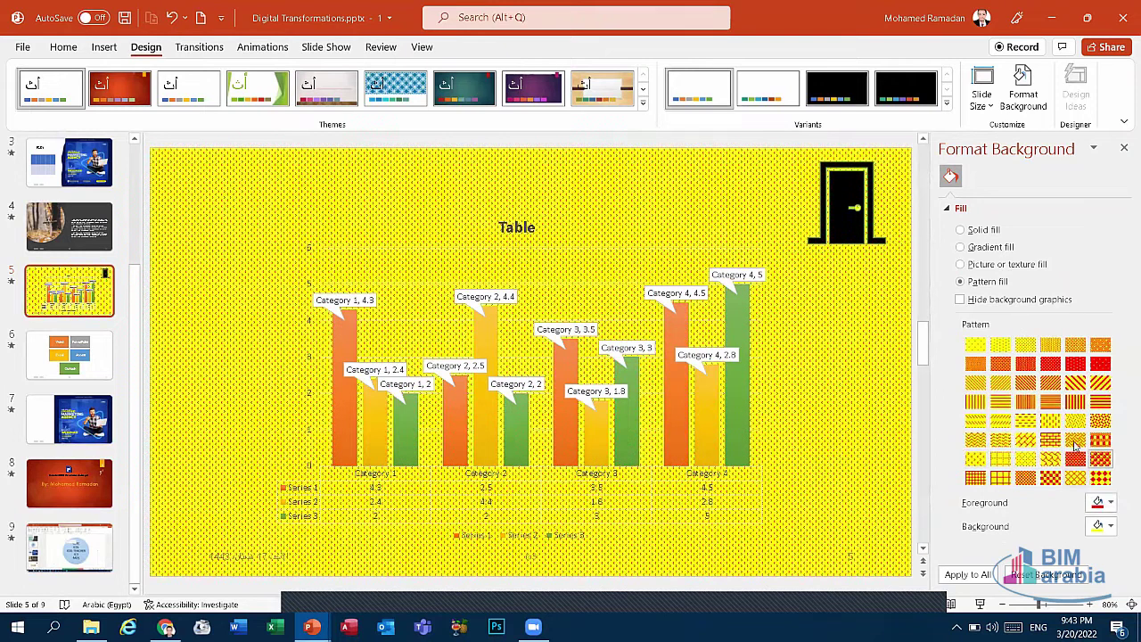
left_click(1091, 417)
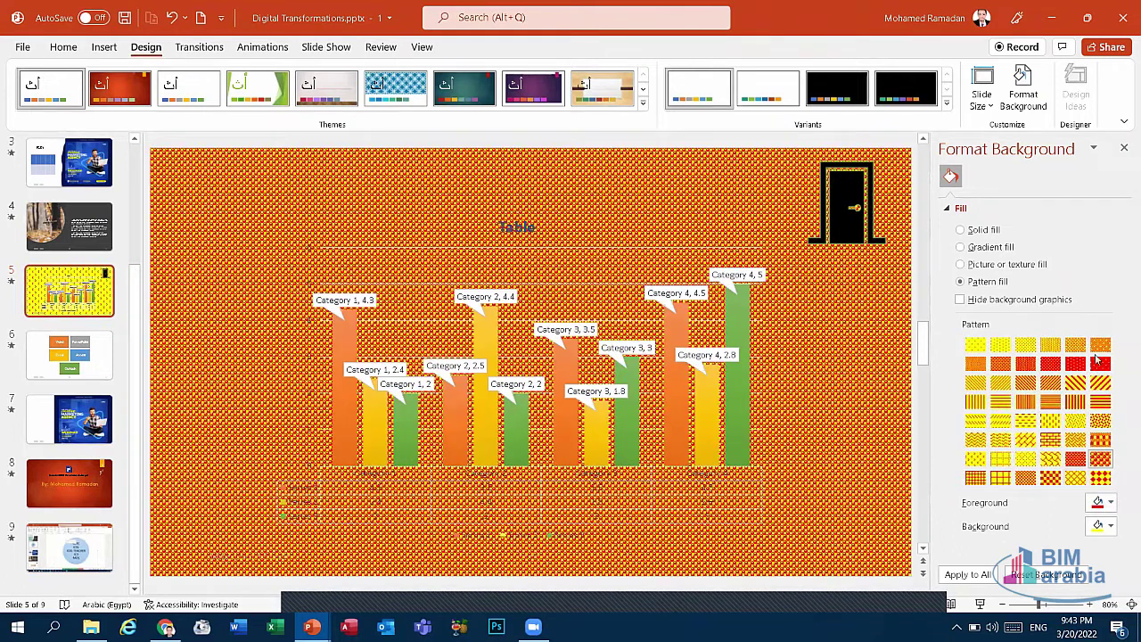
Step: Undo and redo the pattern changes, then reset slide 5's background to plain white
key("ctrl+z")
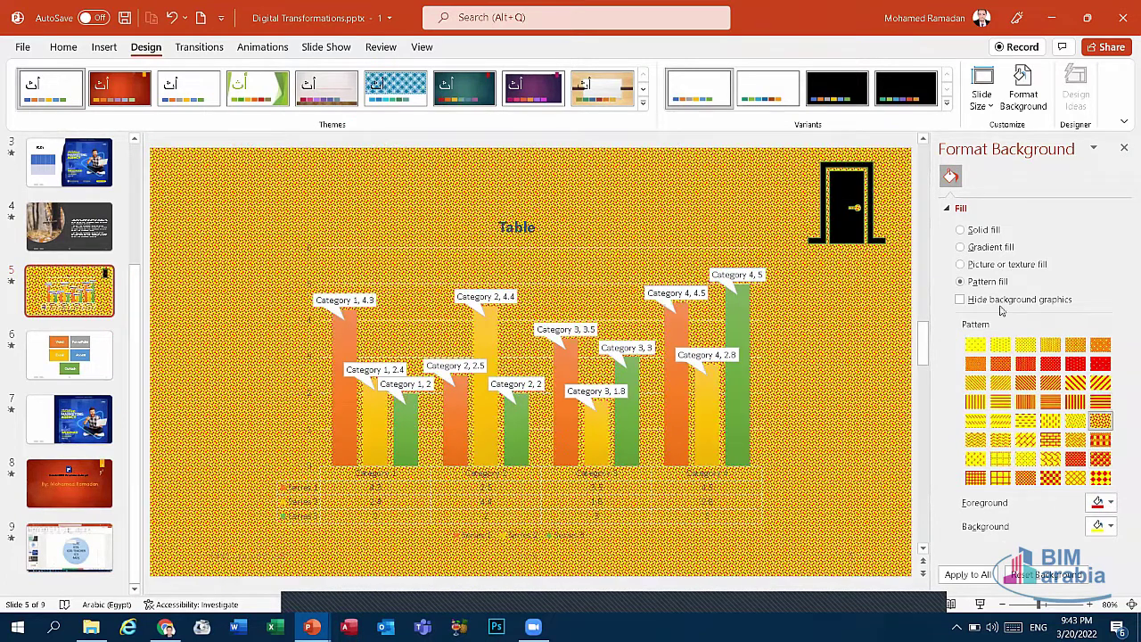
key("ctrl+z")
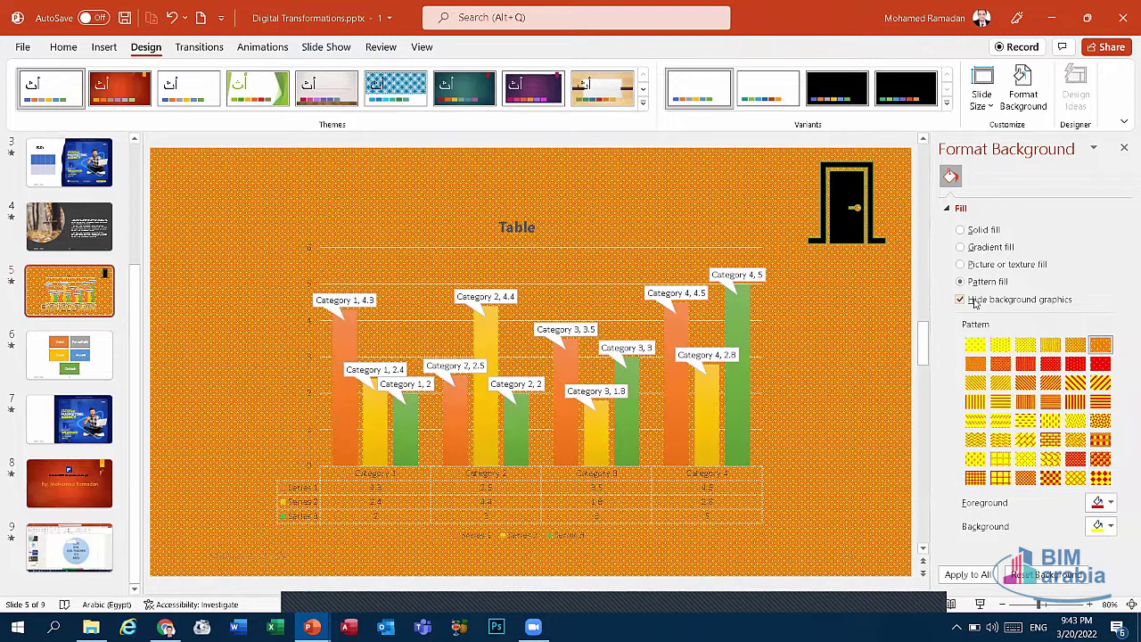
left_click(996, 304)
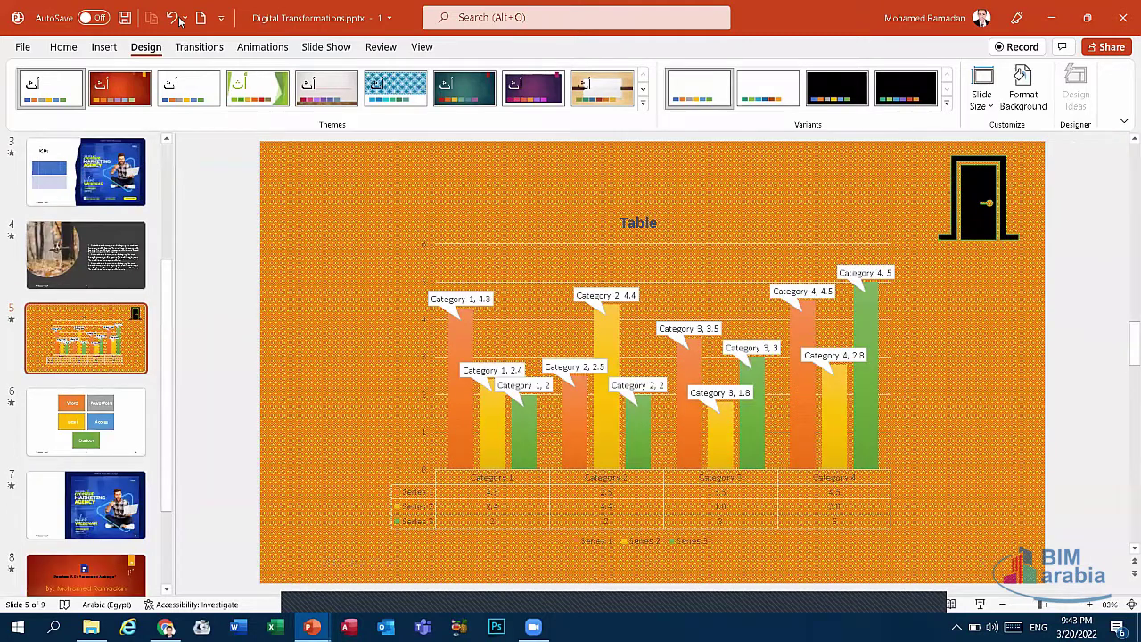
left_click(174, 18)
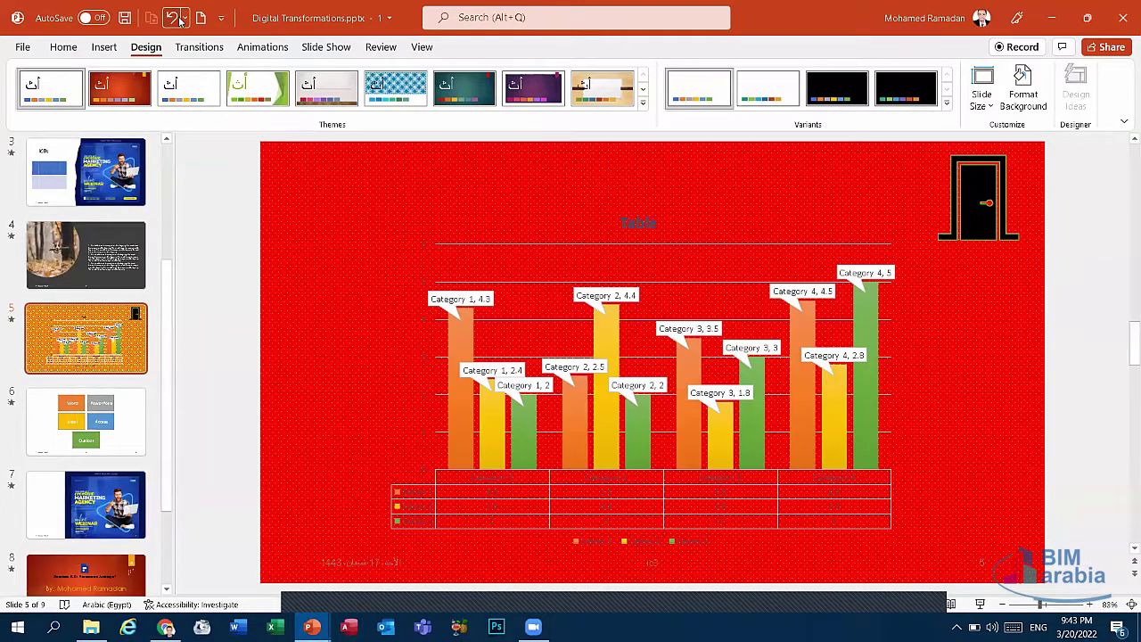
key("ctrl+y")
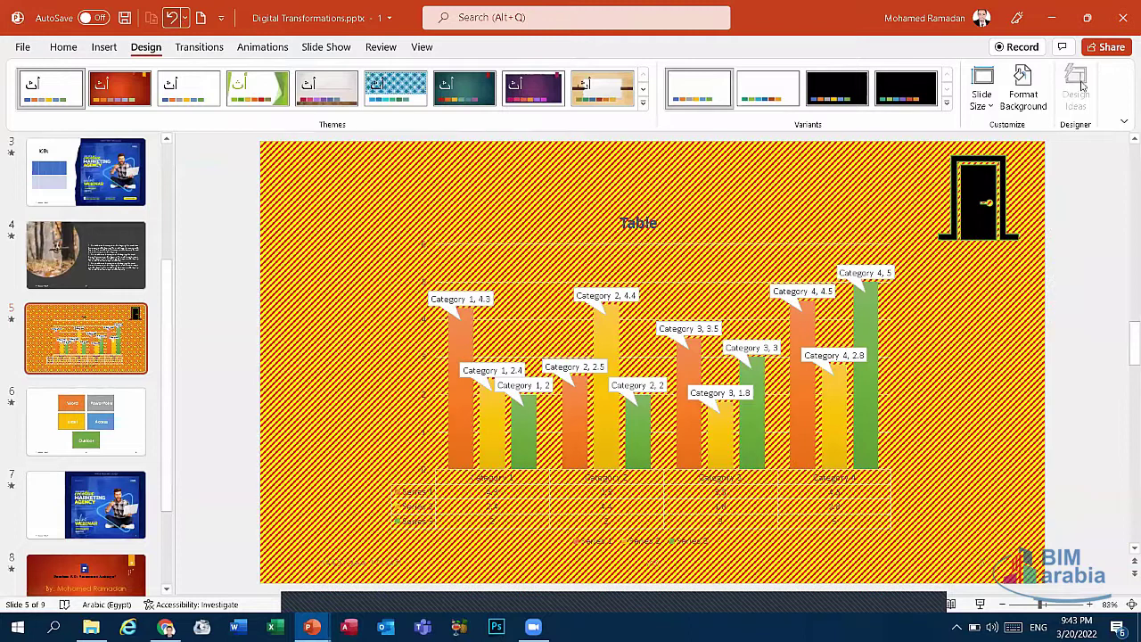
key("ctrl+z")
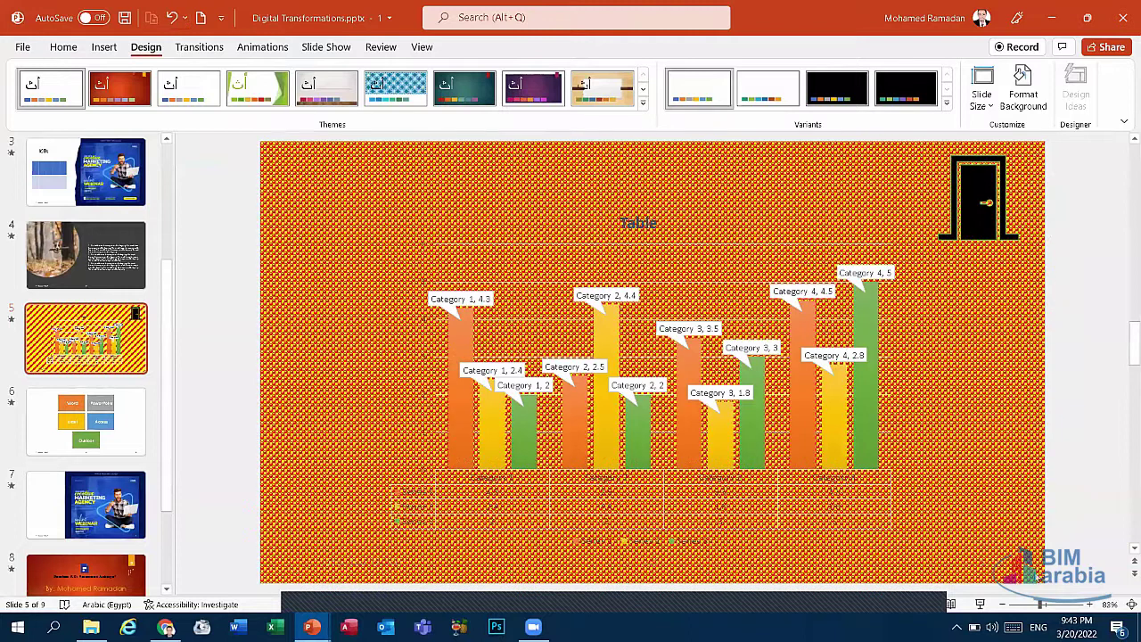
left_click(1023, 94)
left_click(947, 229)
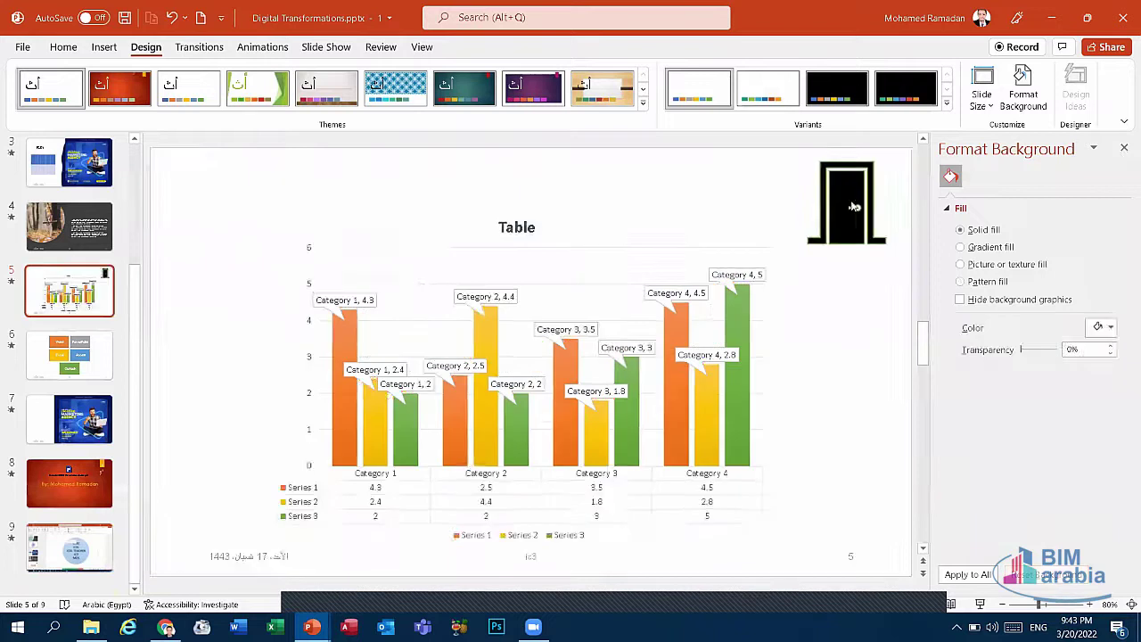
left_click(1123, 148)
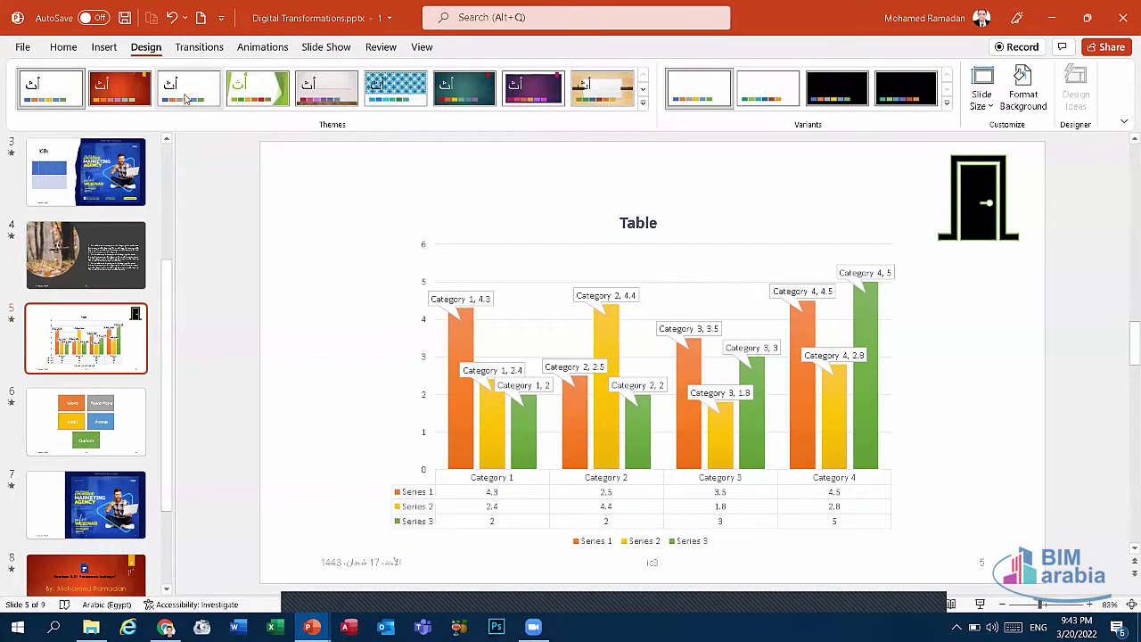
Step: Apply the Blinds transition to slide 5 and glance at Animations before returning to Transitions
left_click(199, 46)
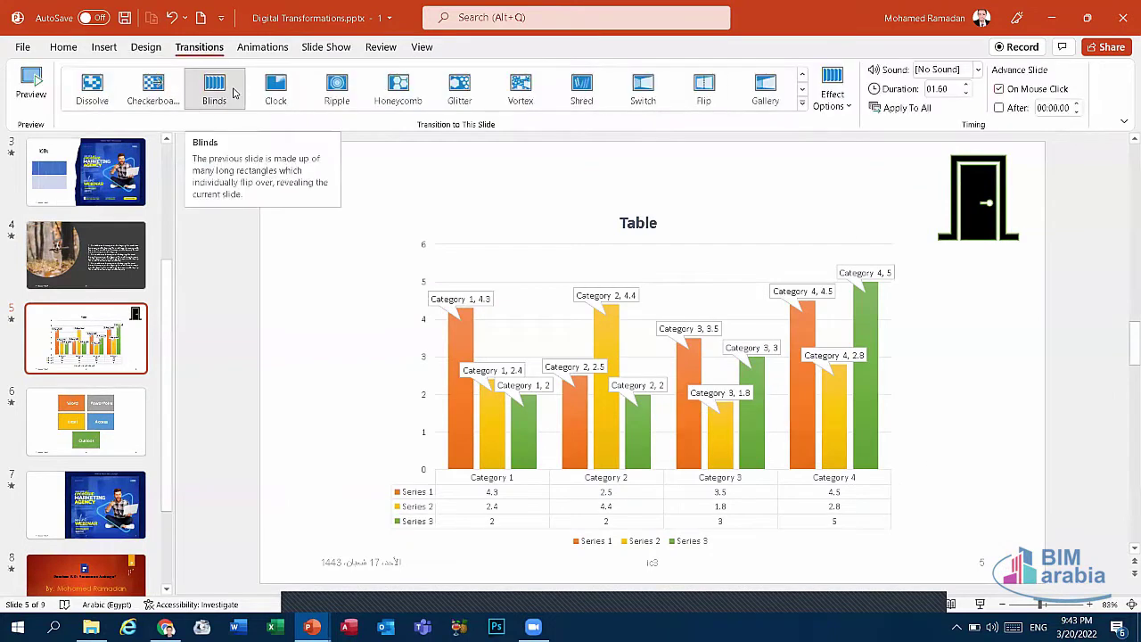
left_click(233, 93)
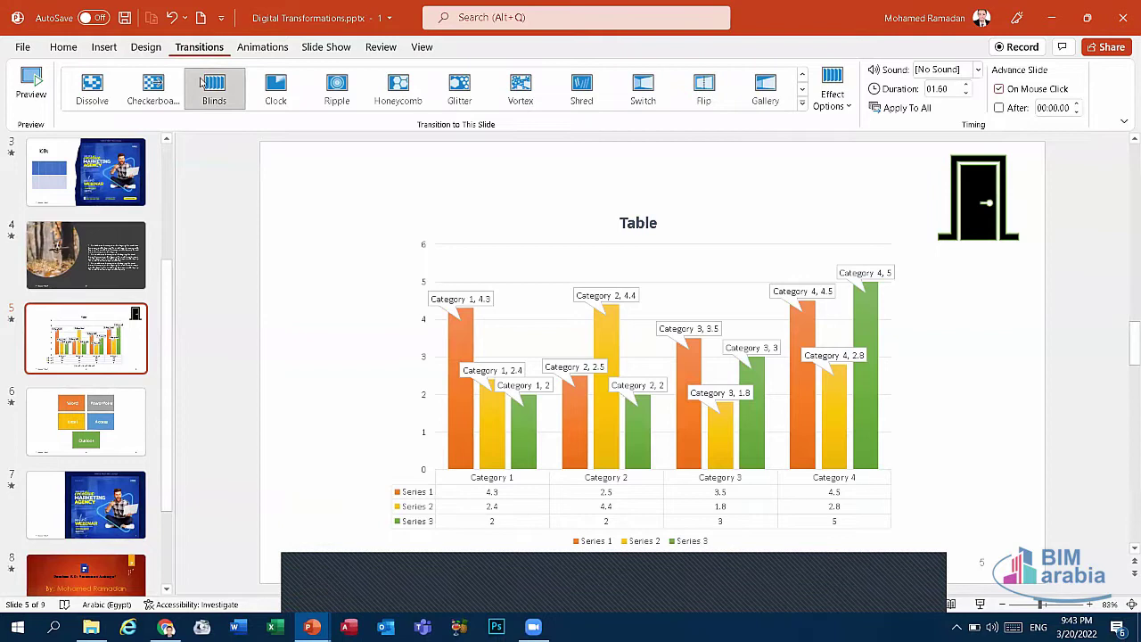
left_click(263, 46)
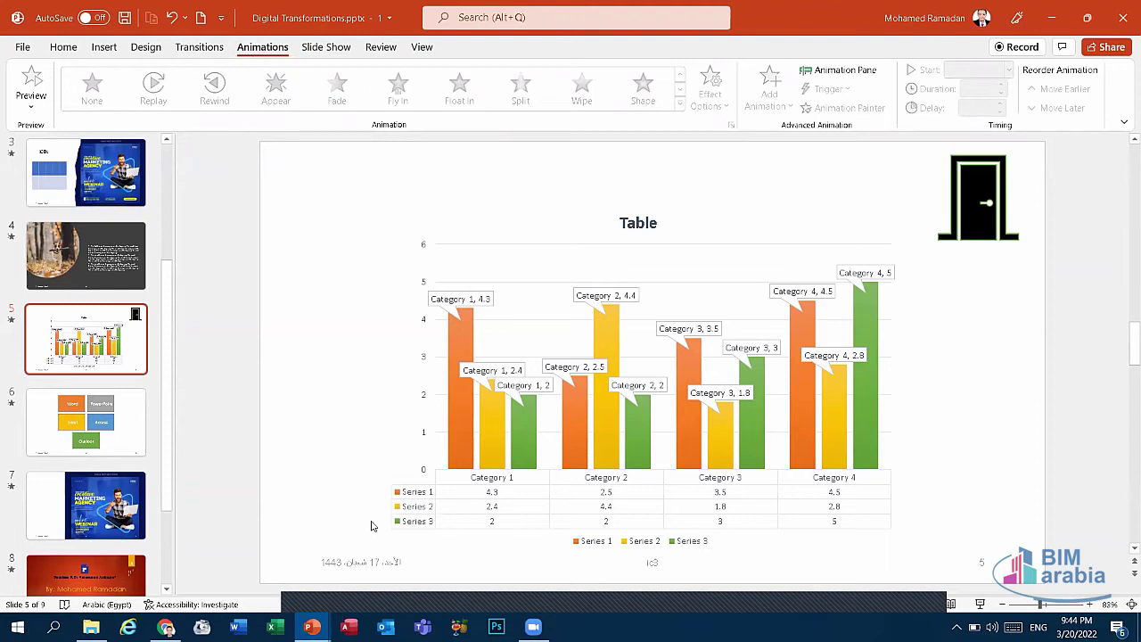
left_click(197, 49)
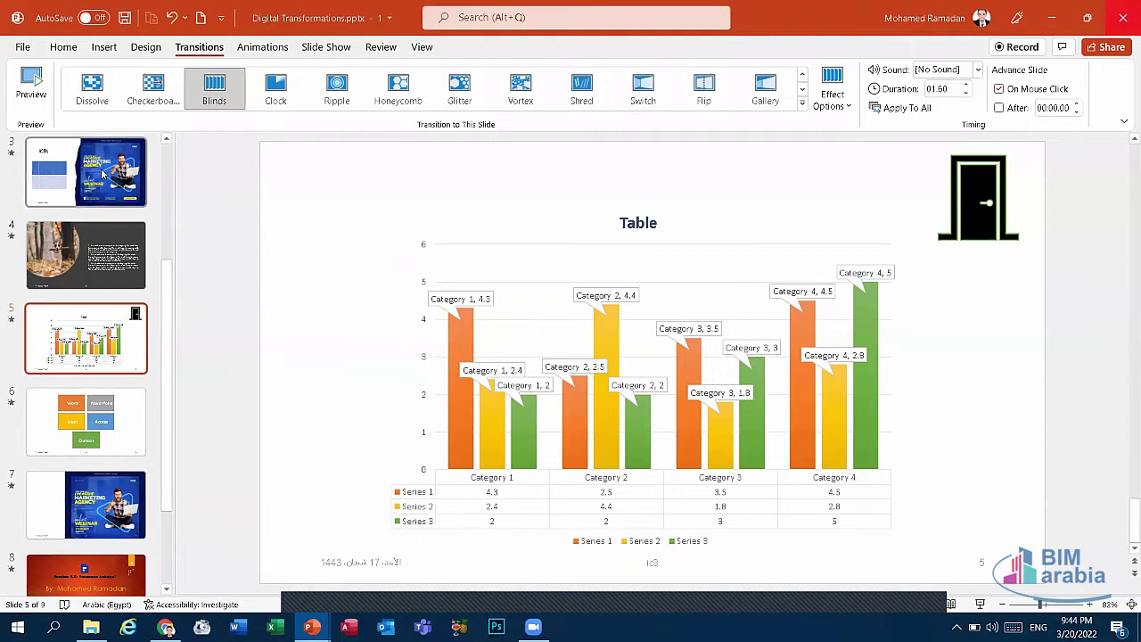
Step: Select the title slide and try Ferris Wheel, then Conveyor with a different direction
key("Up")
scroll(125, 223, "up", 5)
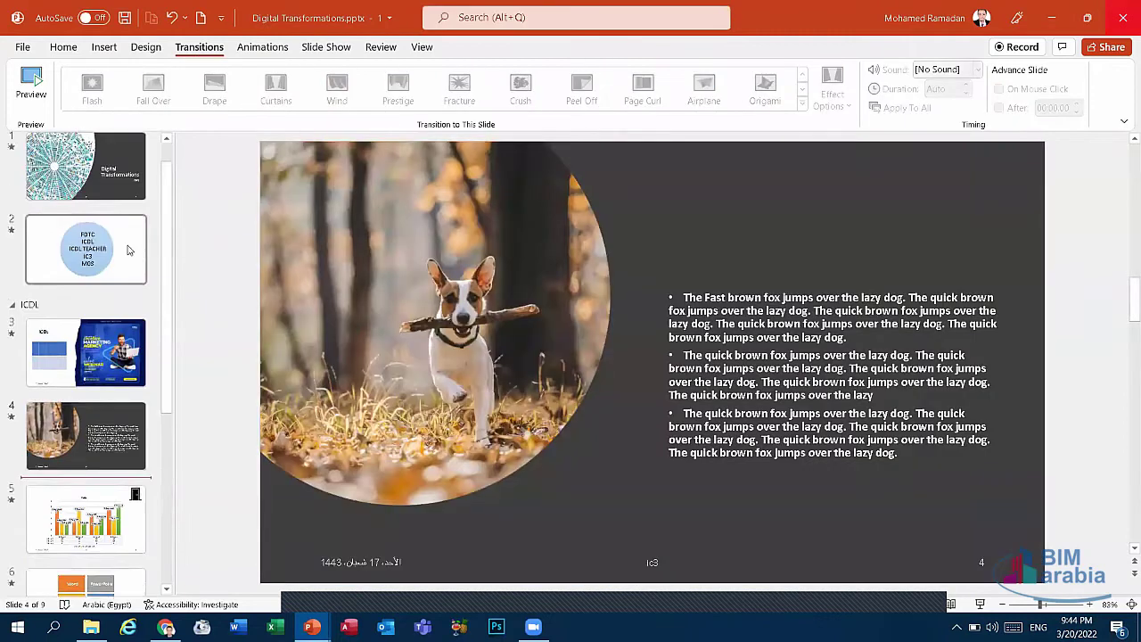
left_click(124, 187)
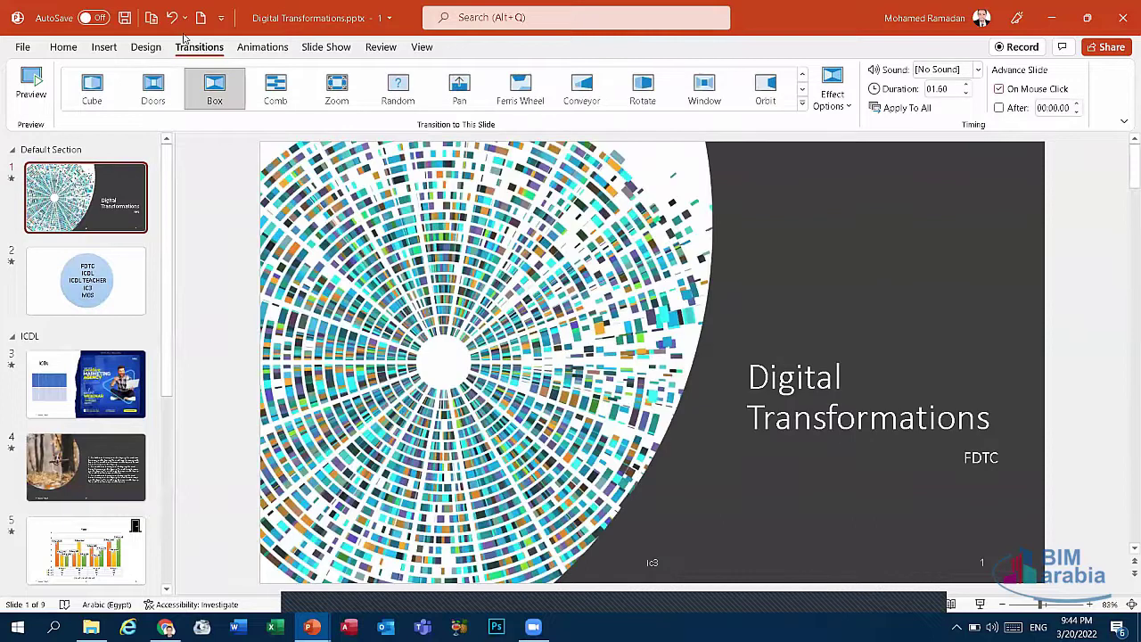
left_click(517, 88)
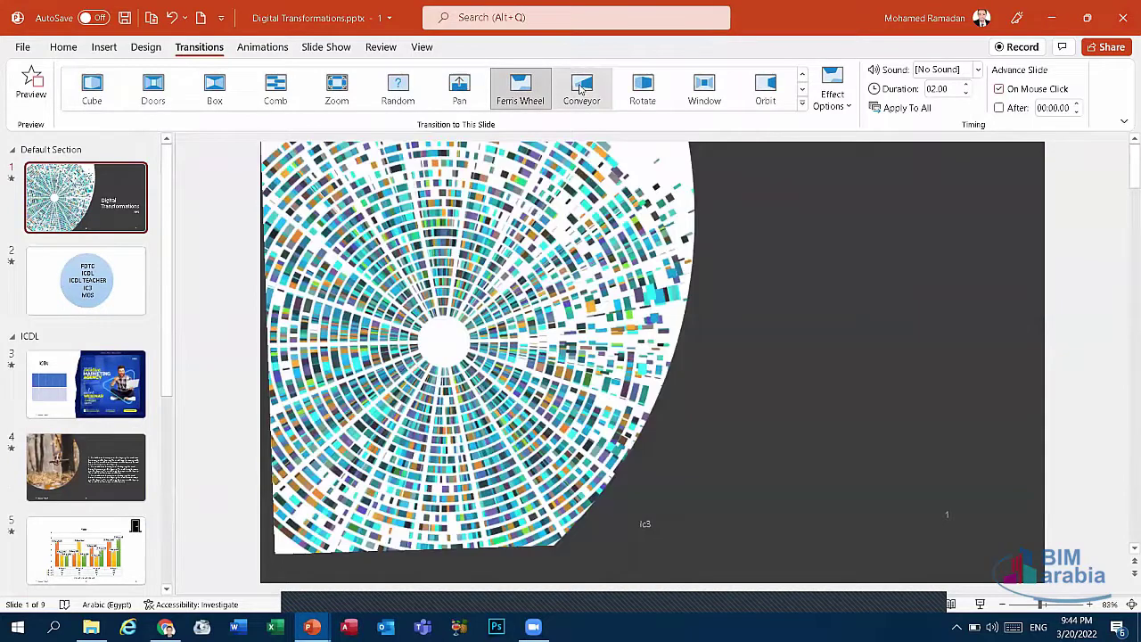
left_click(582, 87)
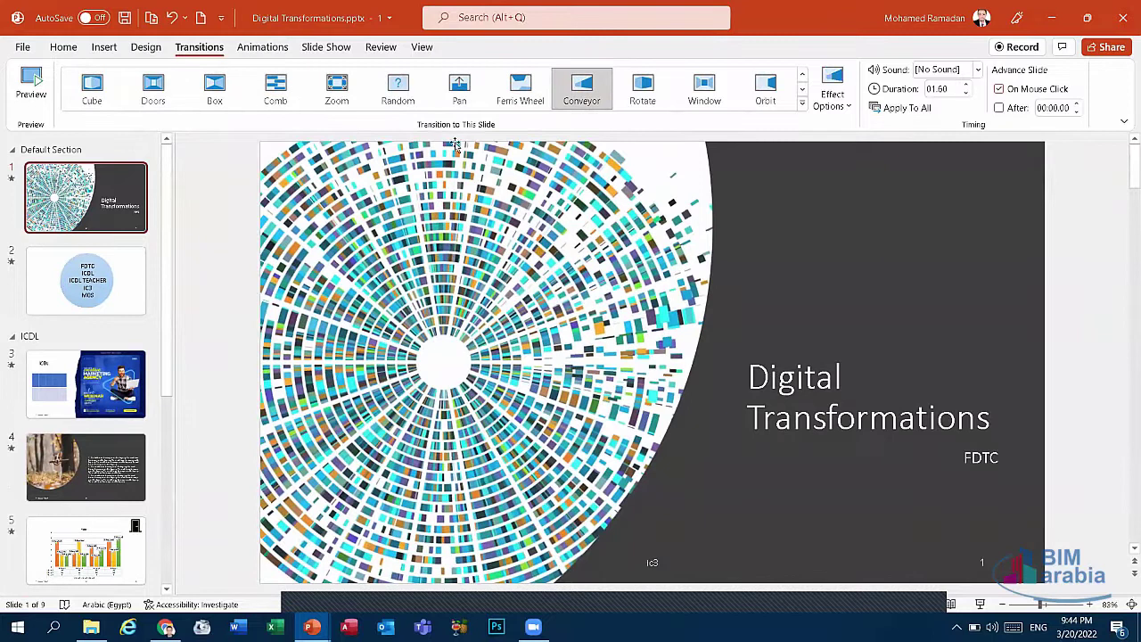
left_click(832, 103)
left_click(867, 183)
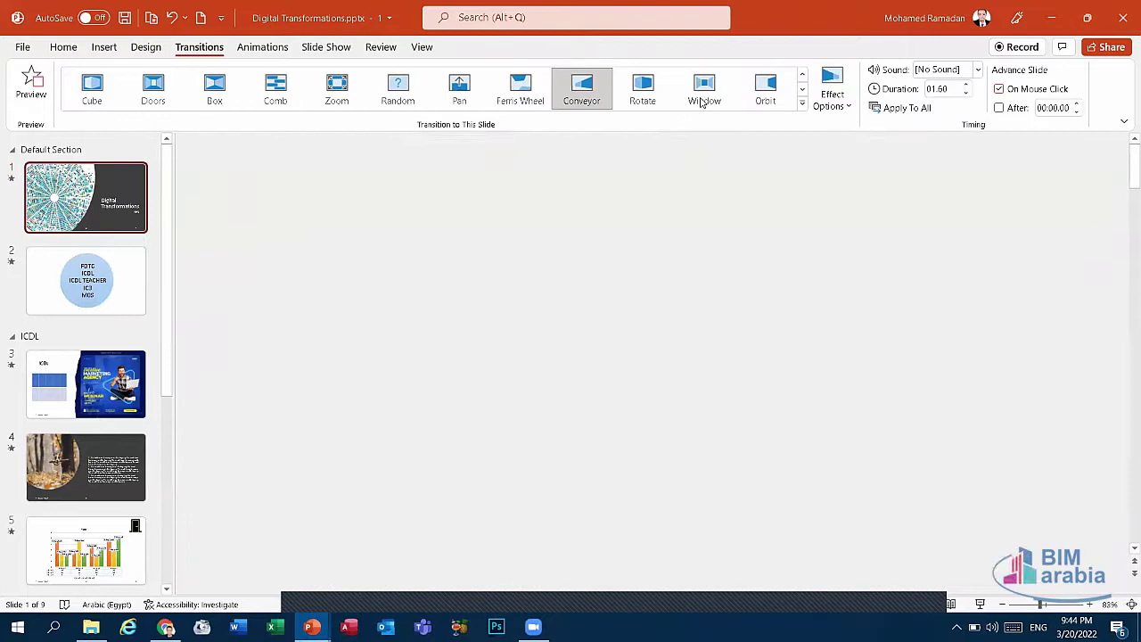
Step: Try Window with a new direction, then apply Curtains from the full transitions gallery
left_click(702, 102)
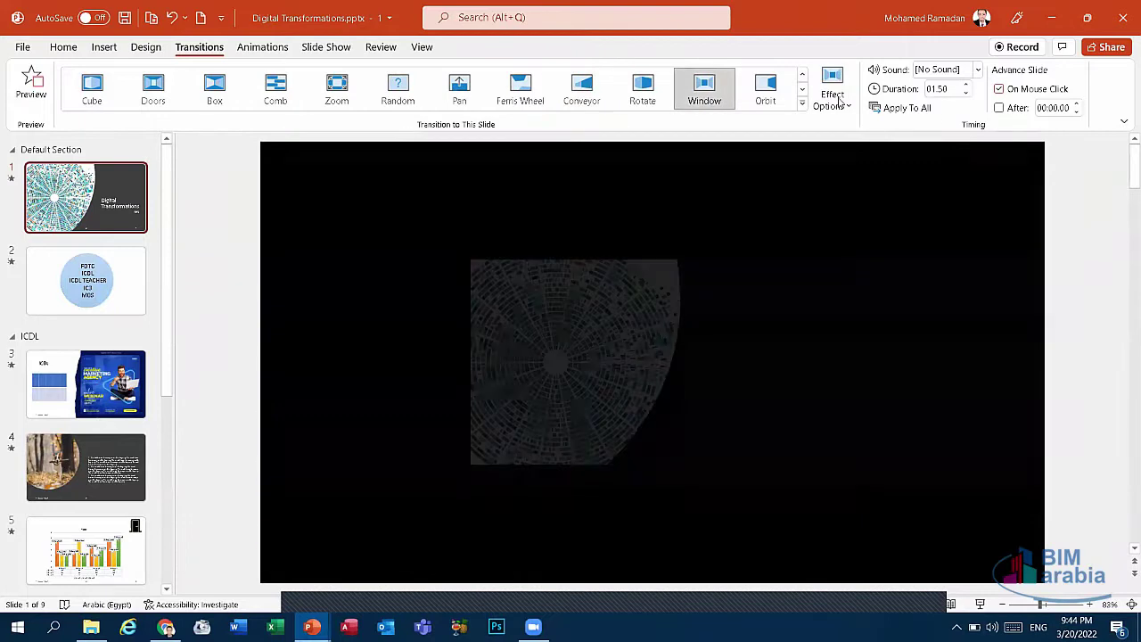
left_click(832, 98)
left_click(849, 162)
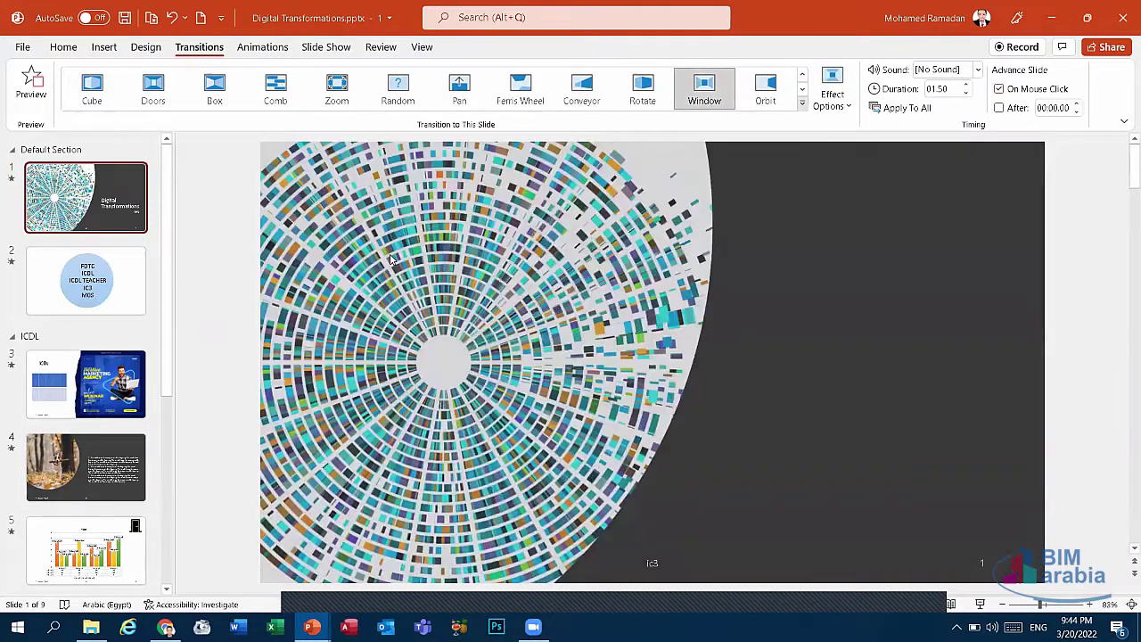
left_click(802, 102)
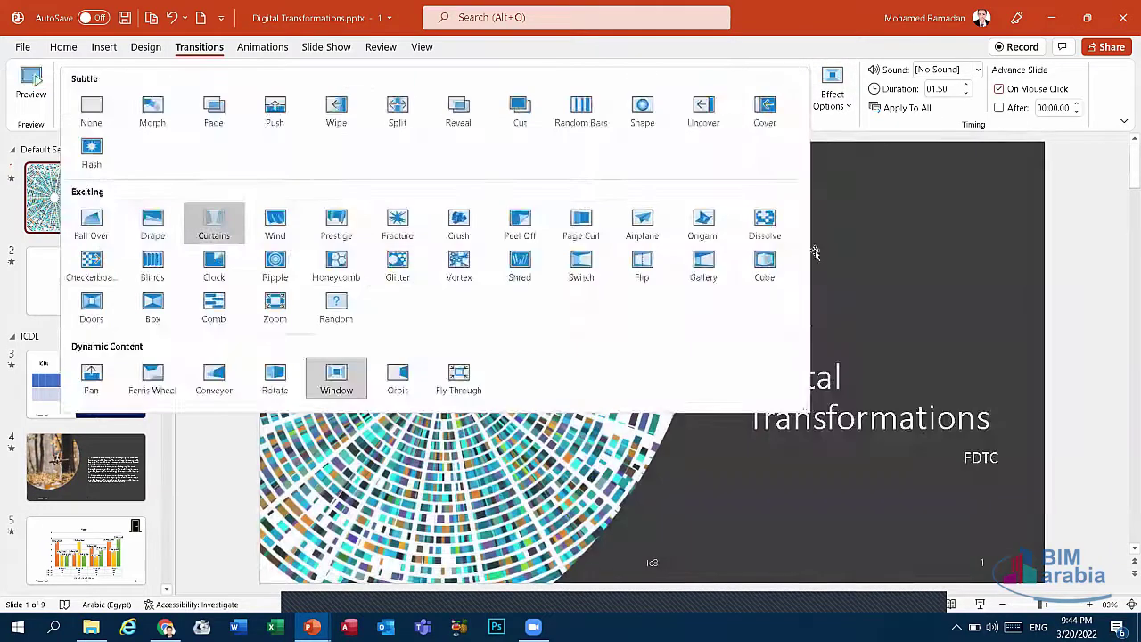
left_click(211, 224)
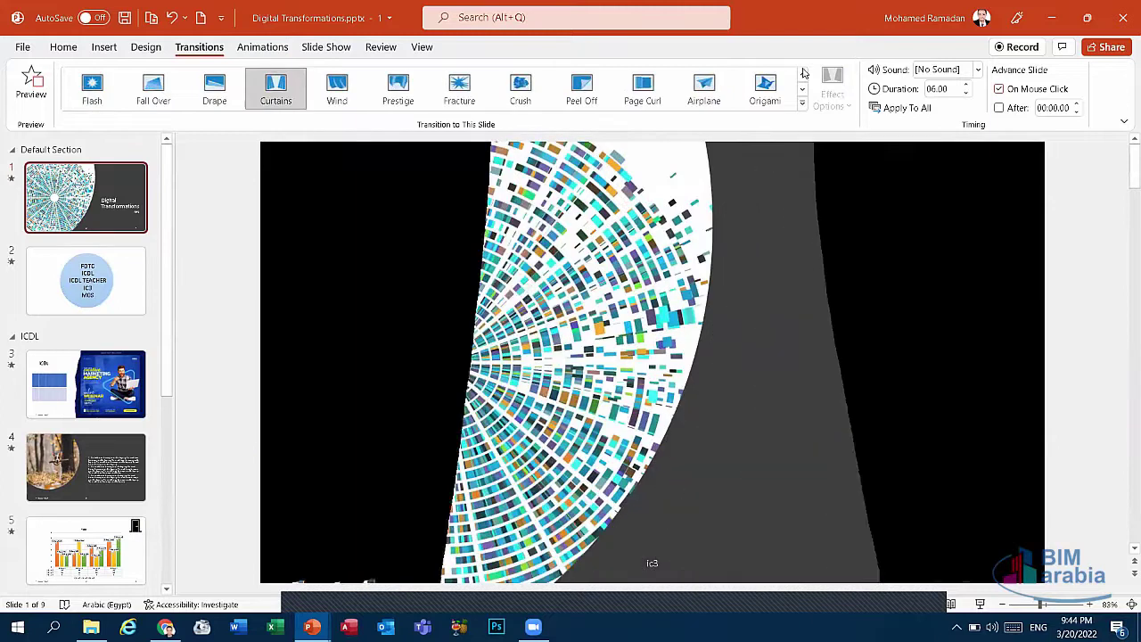
Step: Try Wind blowing Left, then settle back on the Curtains transition
left_click(355, 96)
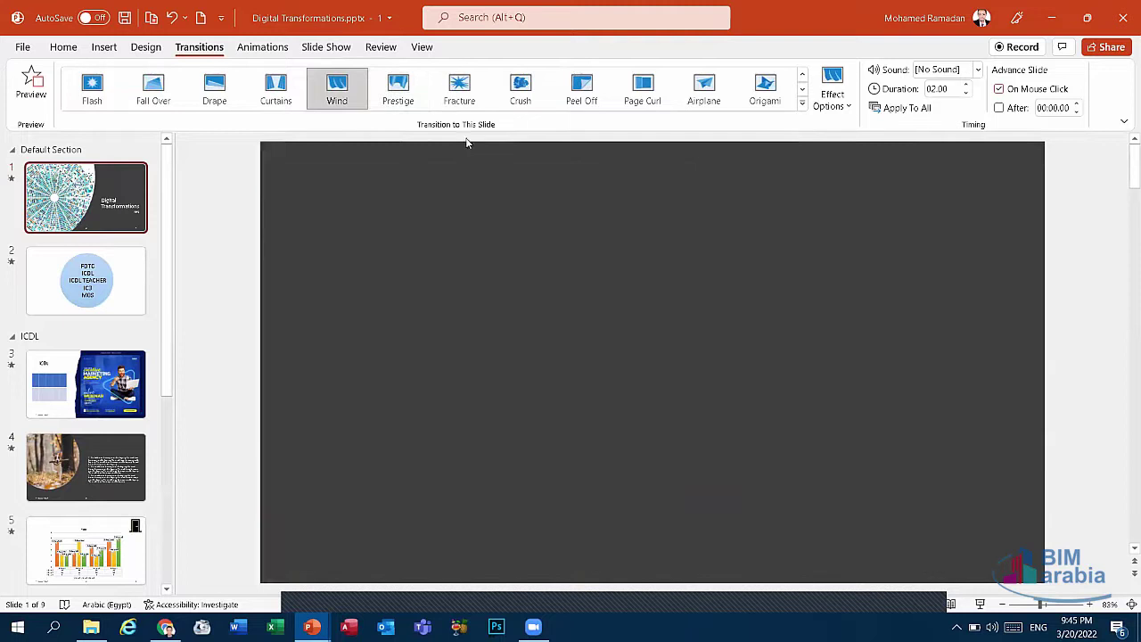
left_click(832, 96)
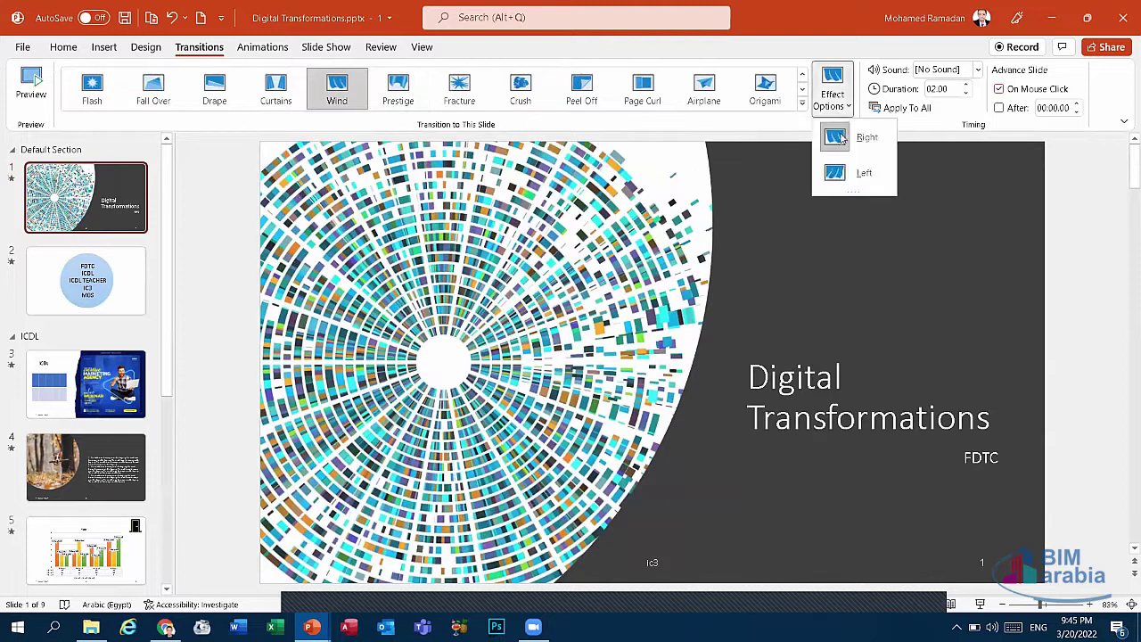
left_click(833, 171)
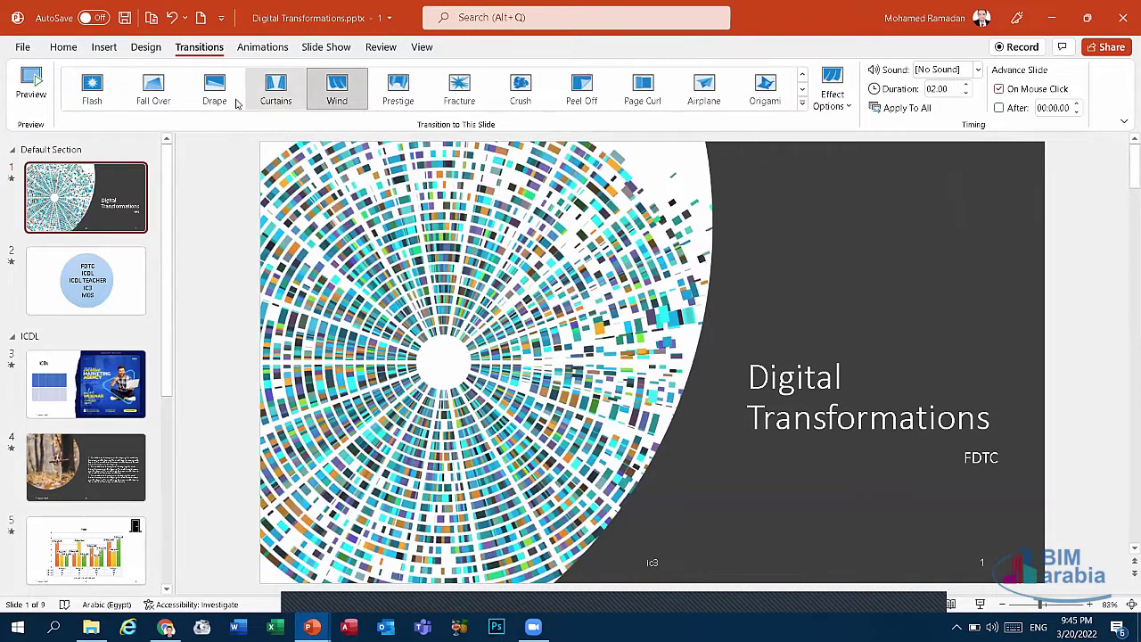
left_click(271, 93)
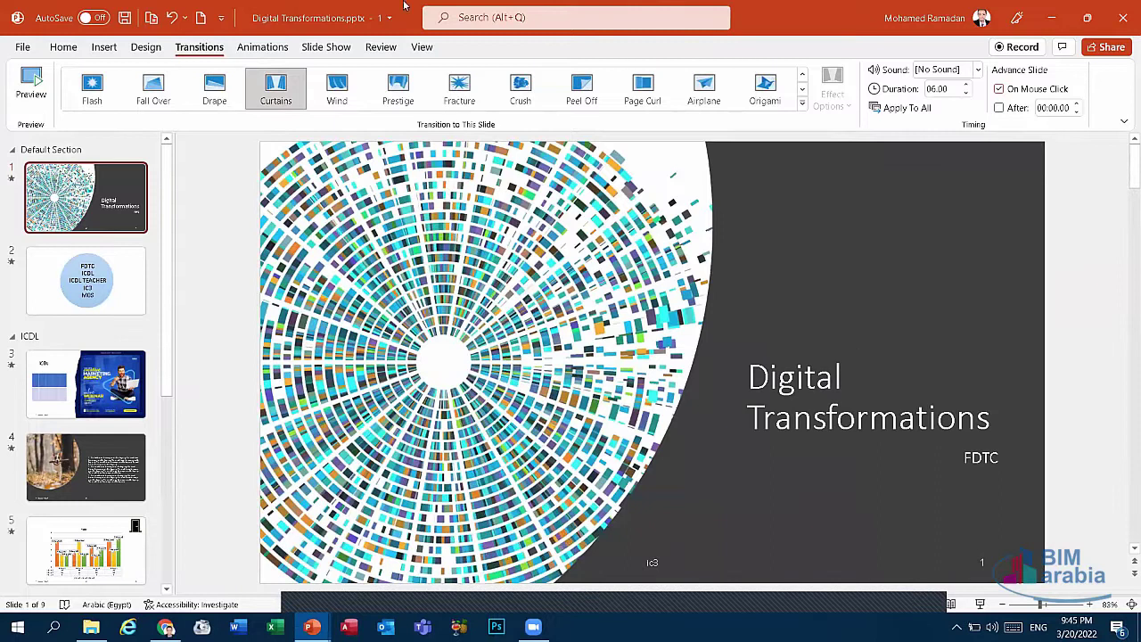
Step: Preview Camera and Drum Roll sounds, choose Click, and shorten the duration to 01.00
left_click(585, 263)
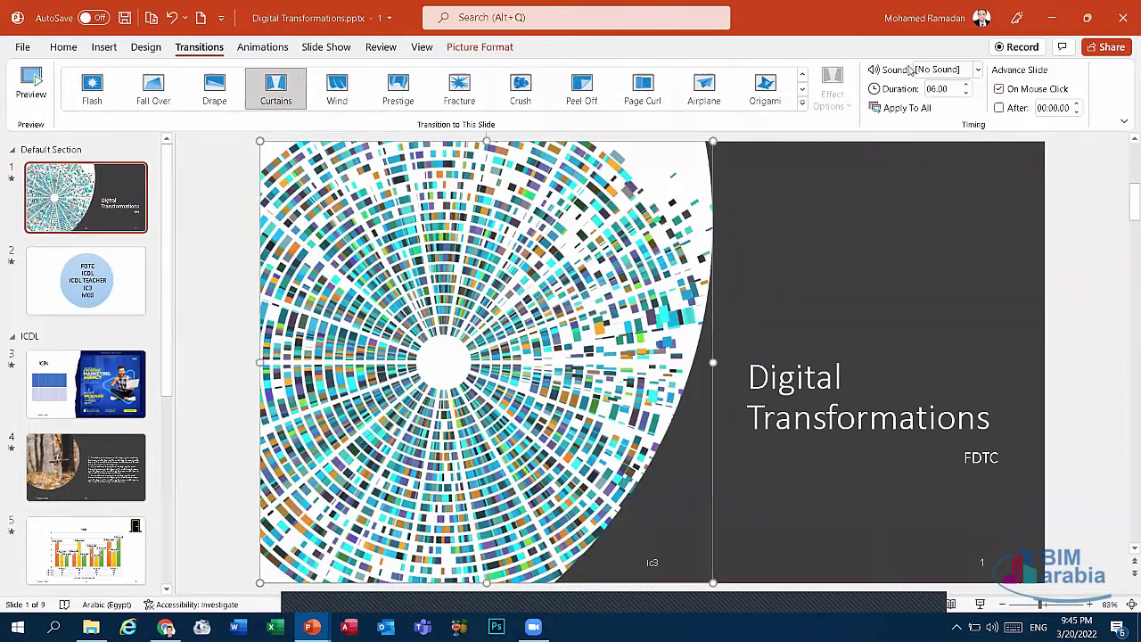
left_click(978, 69)
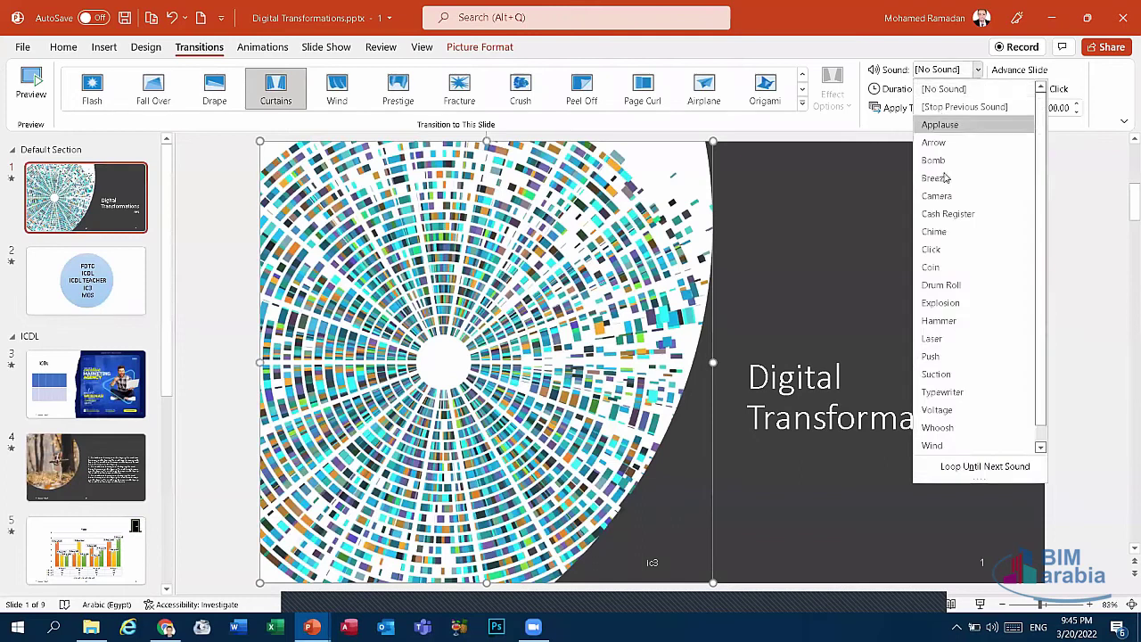
key("Escape")
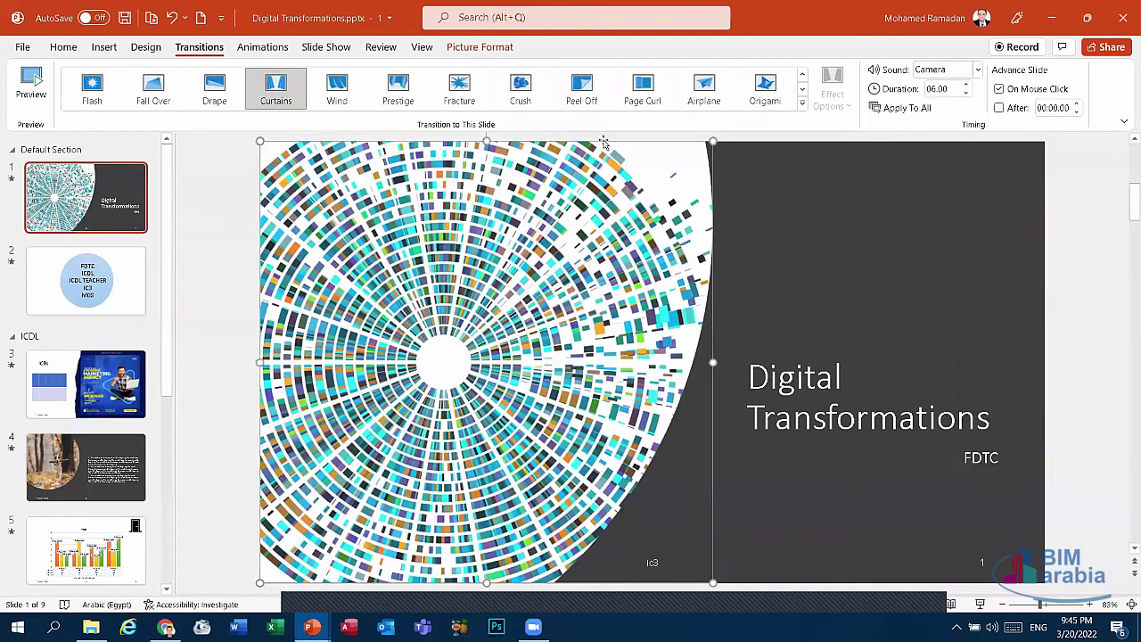
left_click(29, 78)
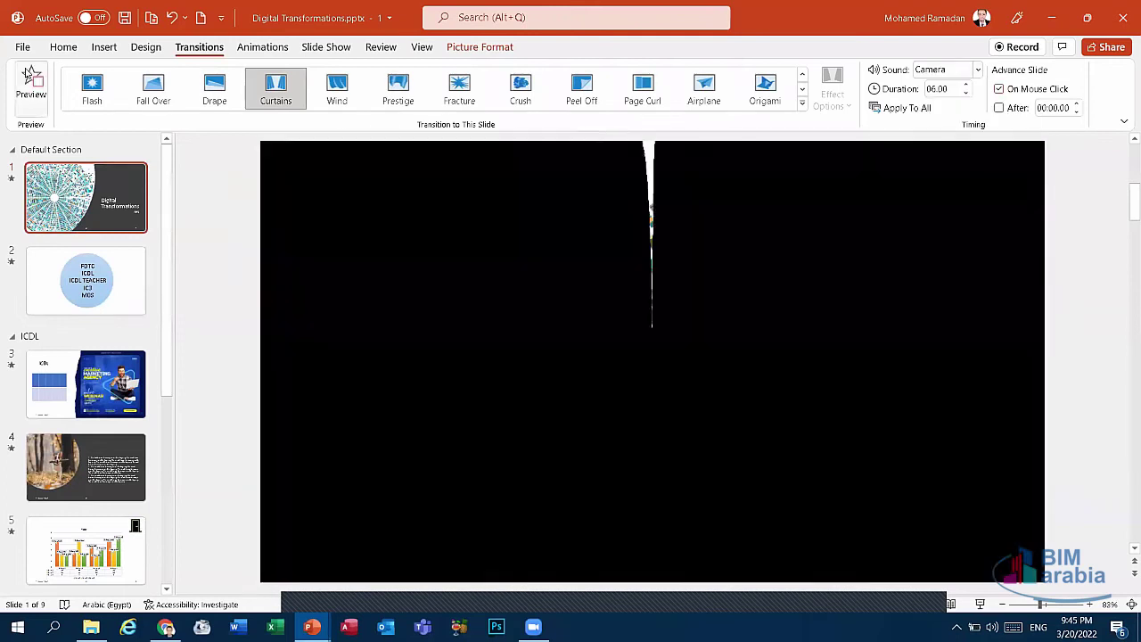
left_click(977, 72)
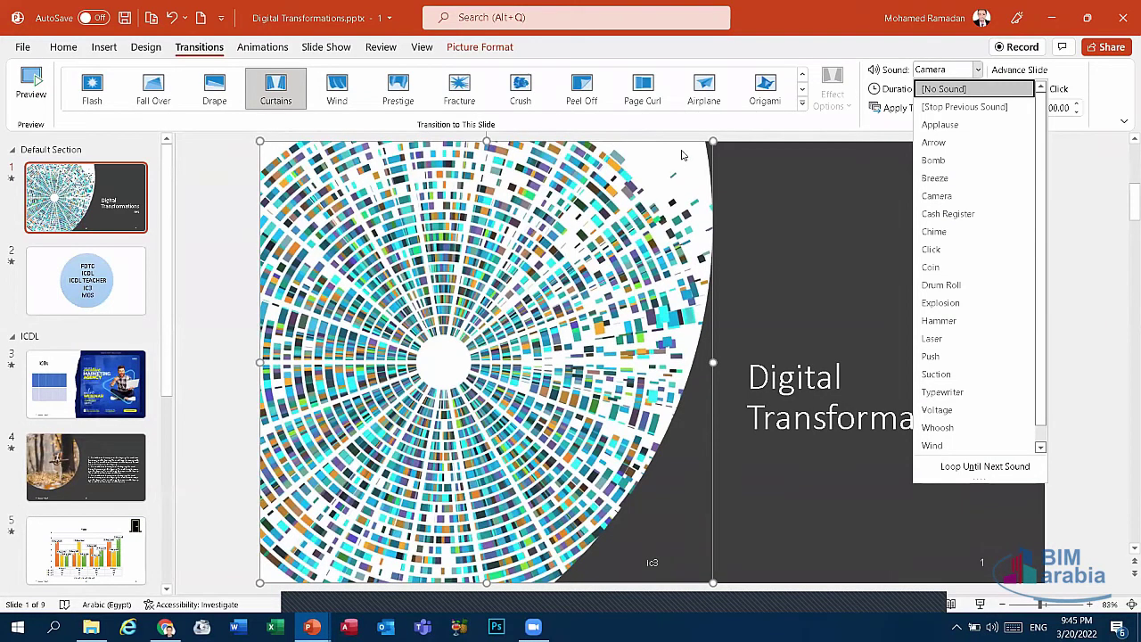
left_click(943, 287)
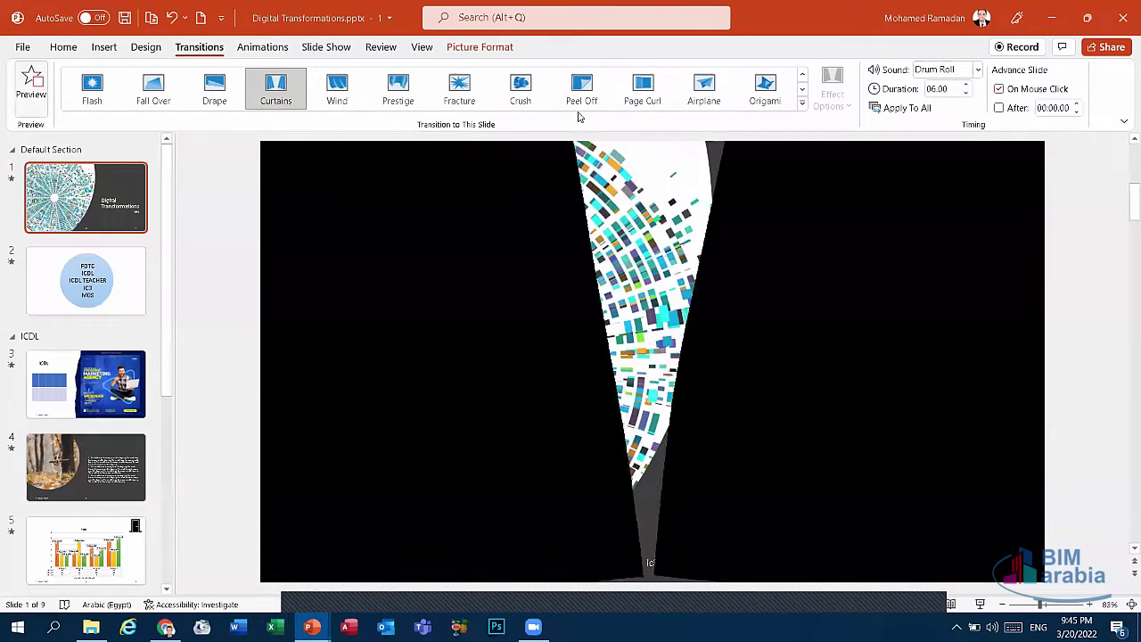
left_click(950, 70)
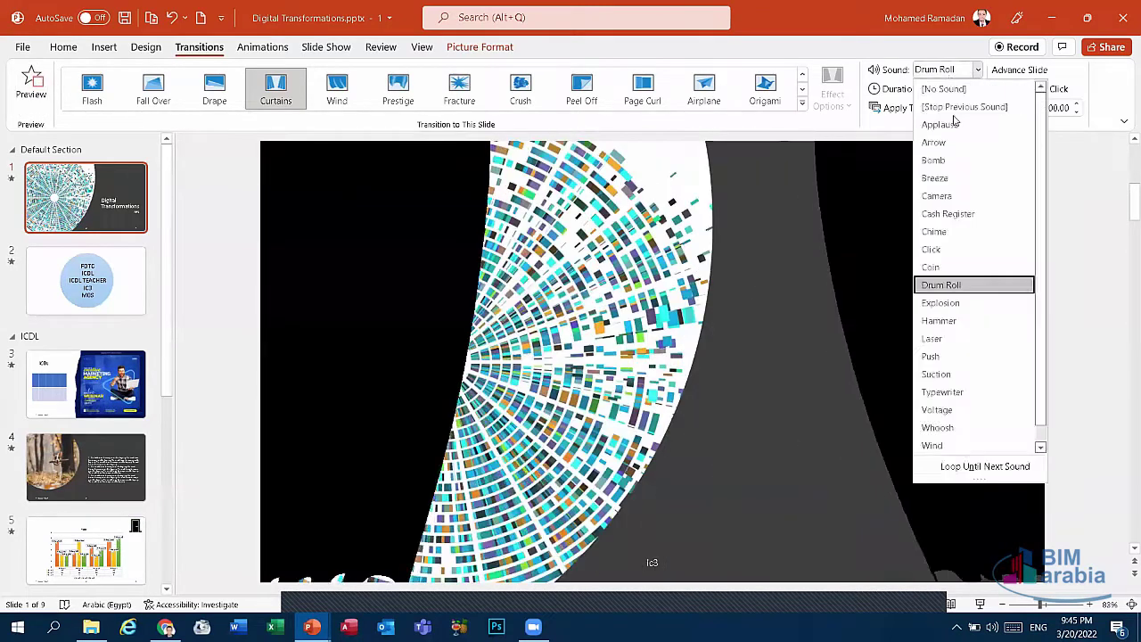
left_click(932, 248)
left_click(36, 86)
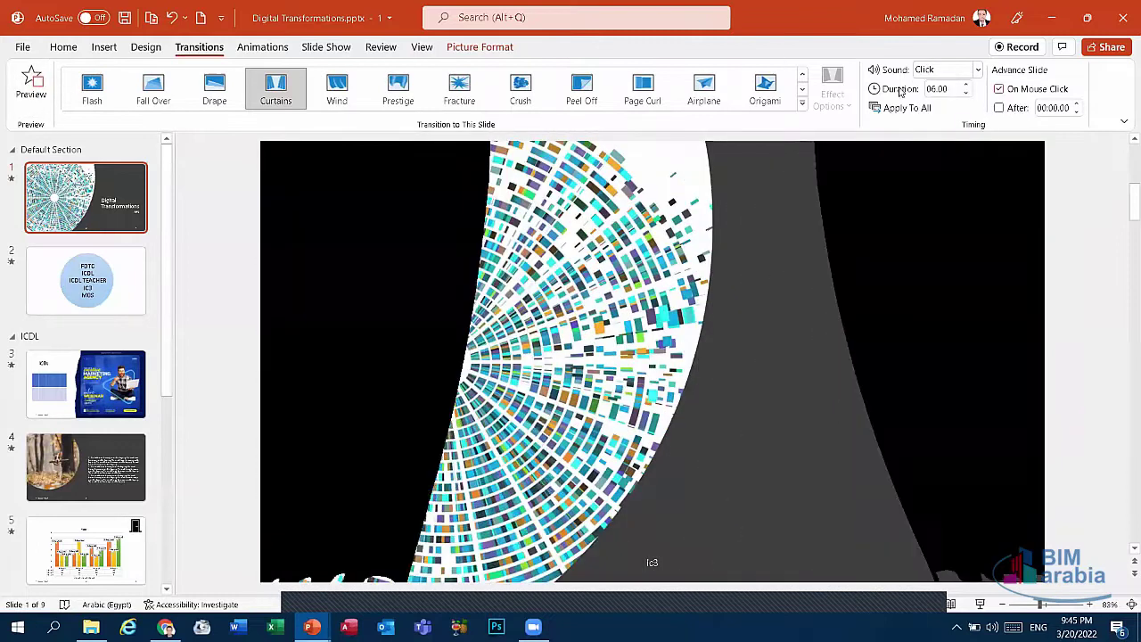
left_click(966, 93)
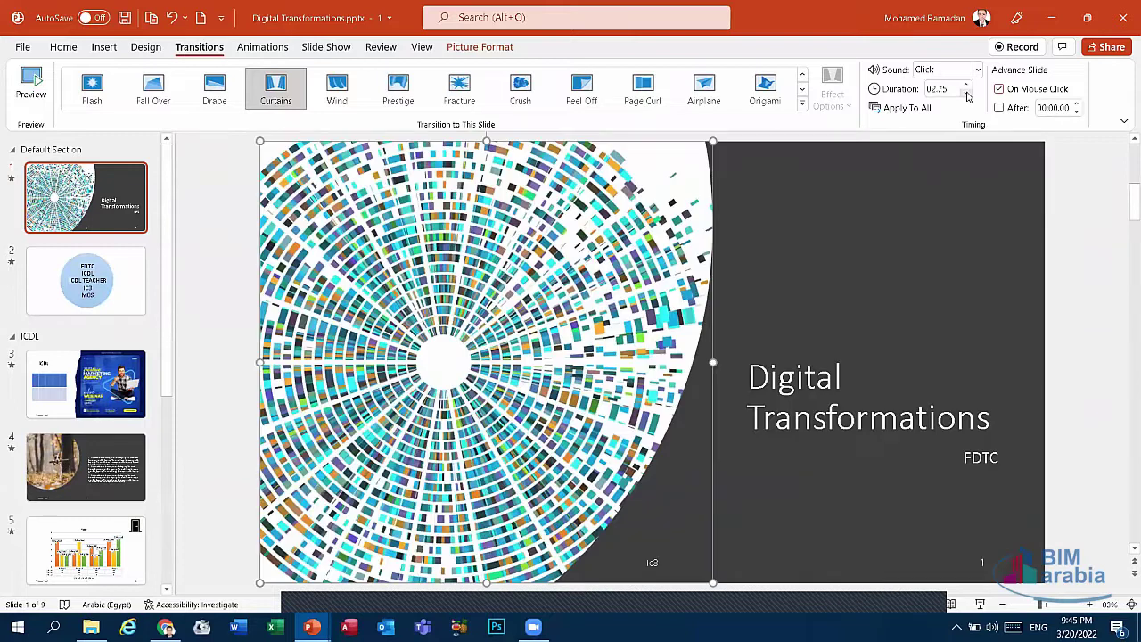
Step: Preview the Curtains transition and adjust the Duration spinner until it reads 06.00
left_click(30, 80)
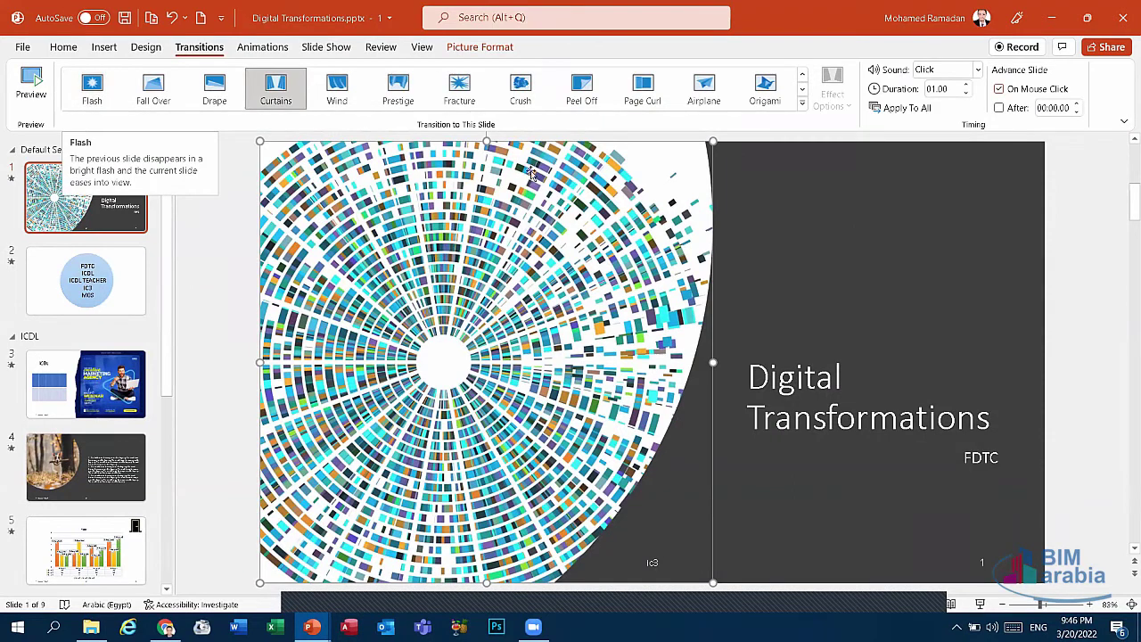
left_click(967, 84)
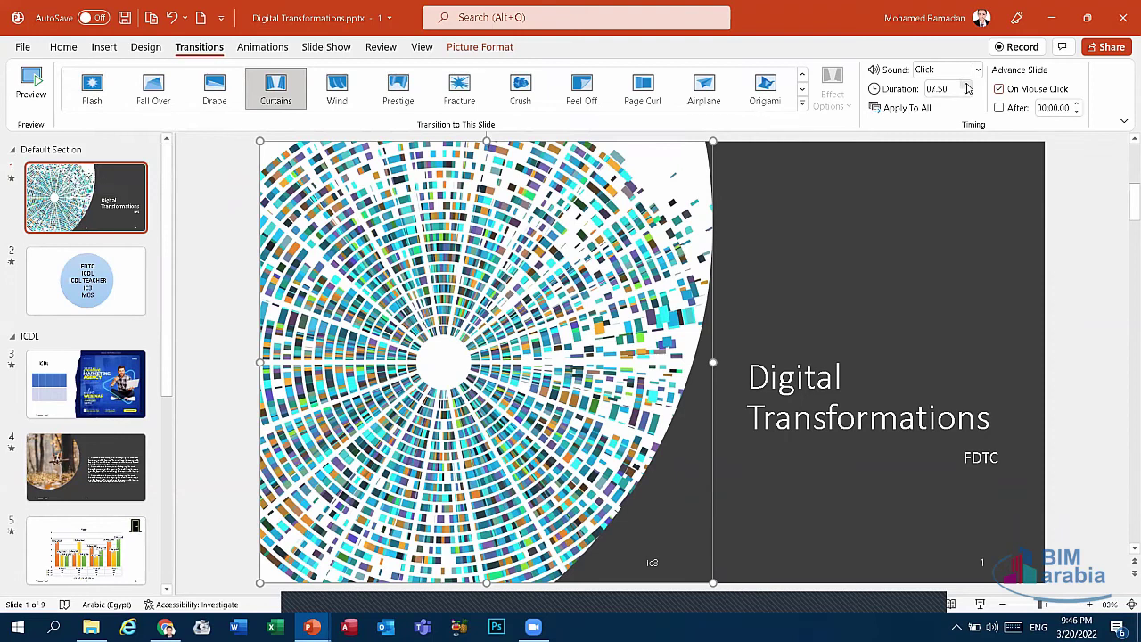
left_click(22, 86)
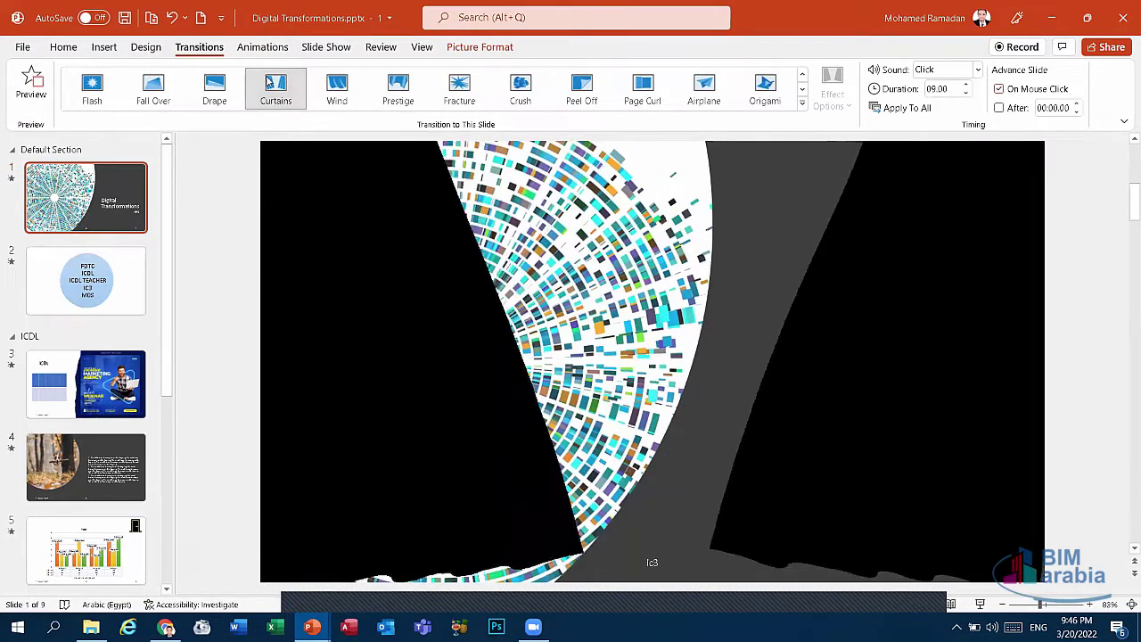
left_click(965, 94)
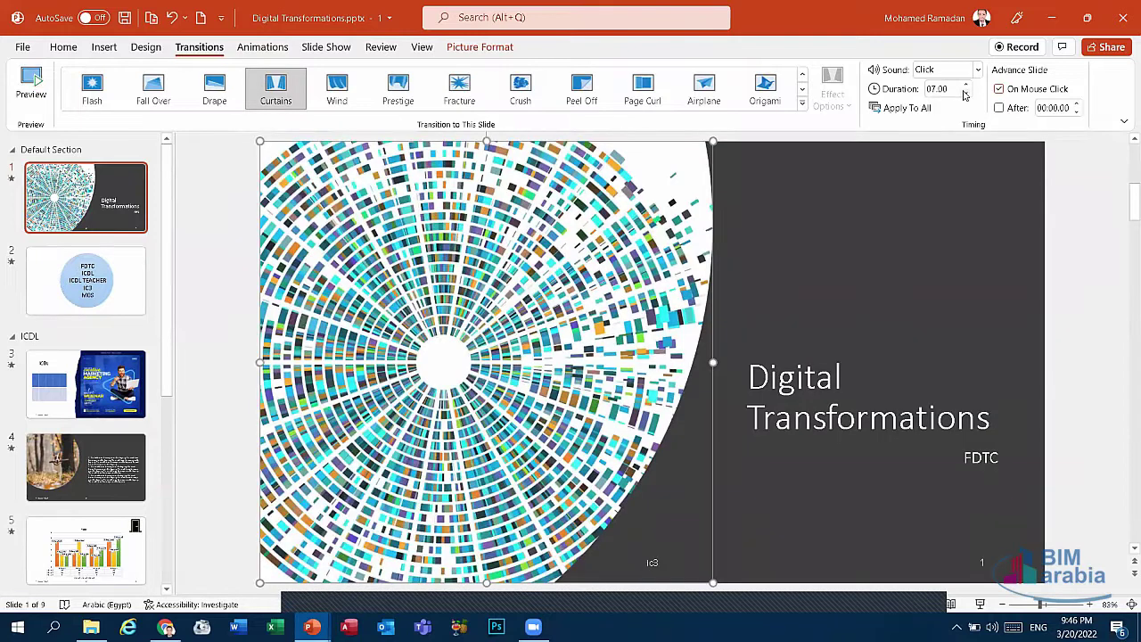
left_click(965, 94)
Step: Apply slide 1's Curtains, Click sound and 06.00 duration to all slides, checking the thumbnails
left_click(97, 303)
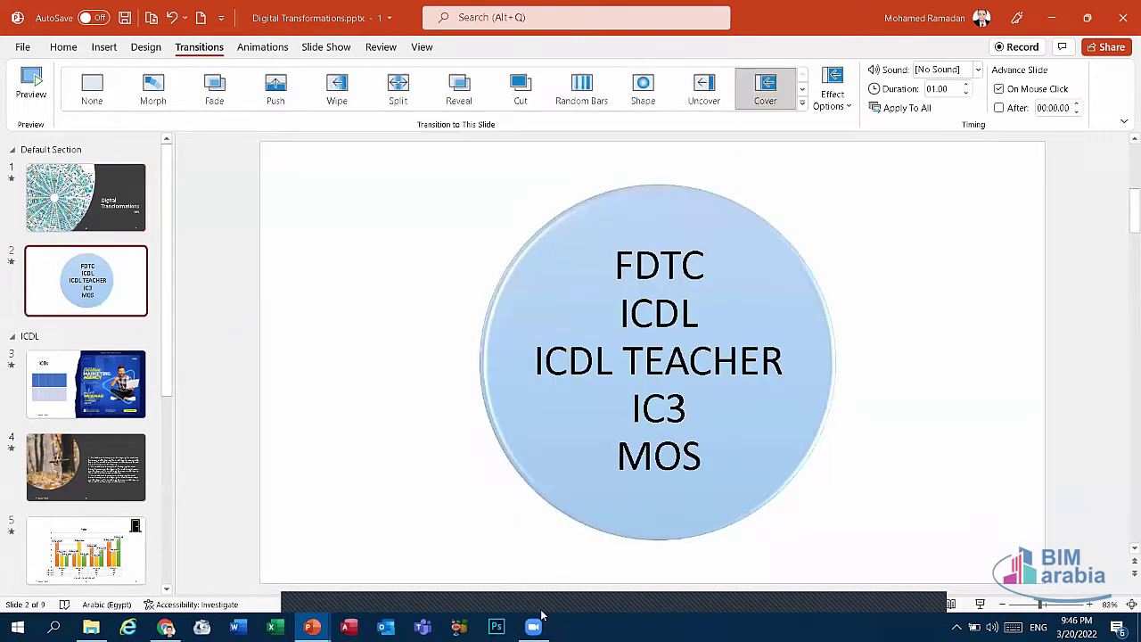
key("Up")
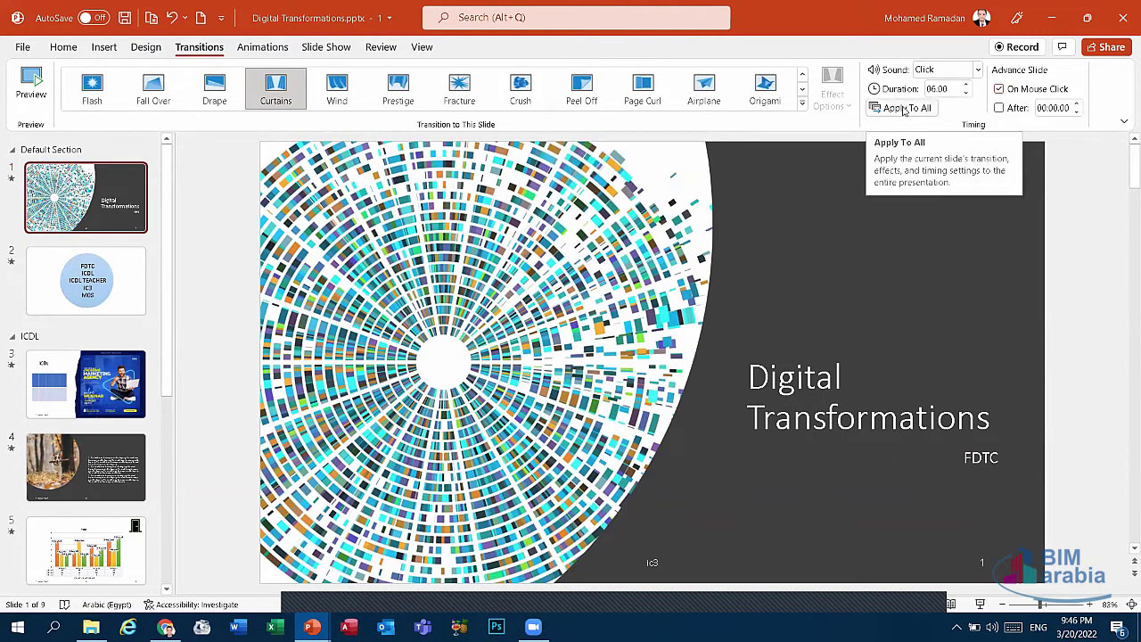
left_click(918, 110)
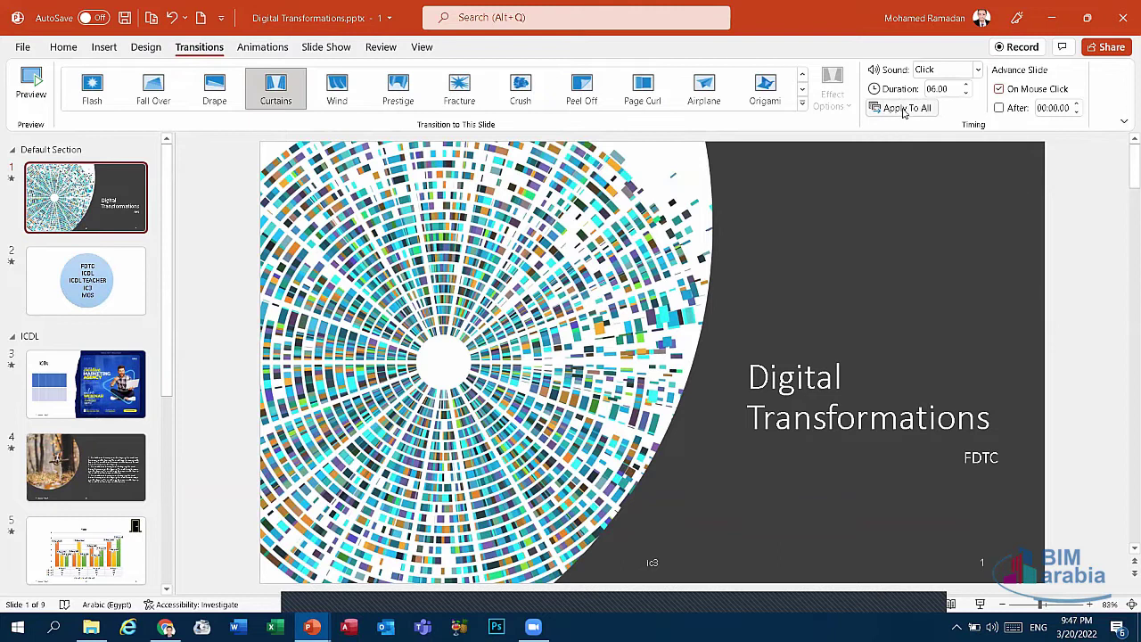
left_click(132, 277)
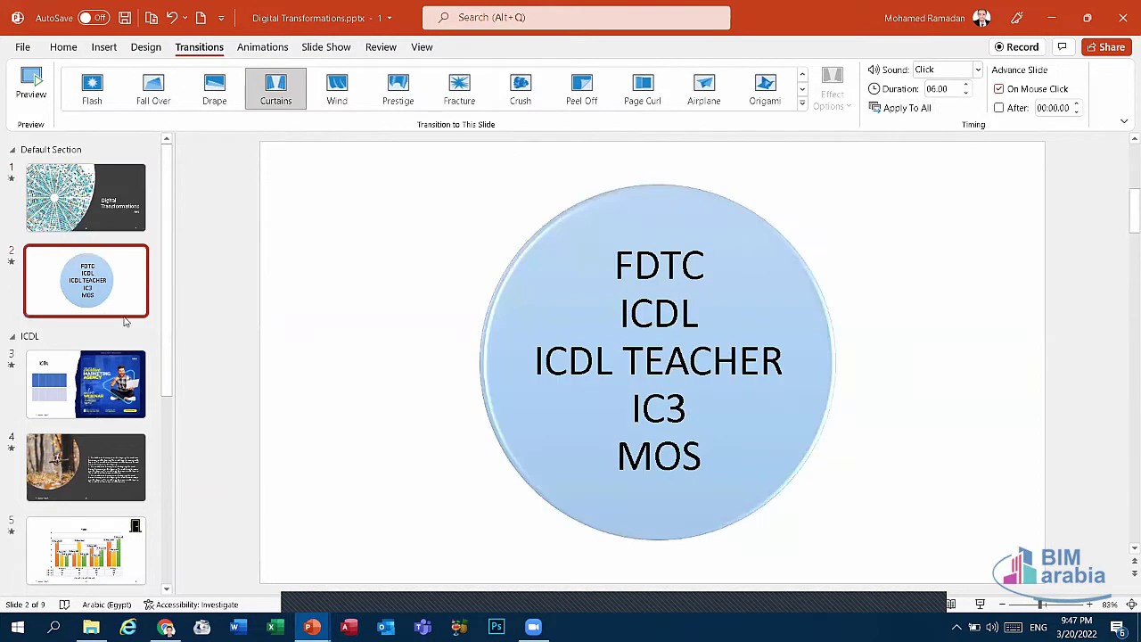
left_click(123, 355)
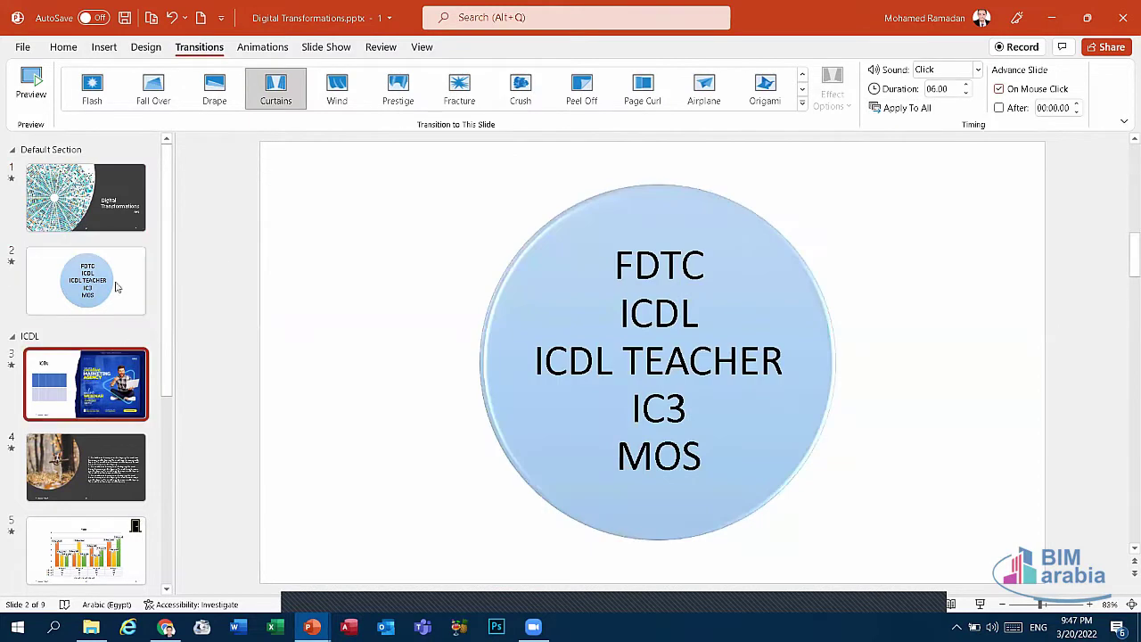
key("Down")
left_click(105, 206)
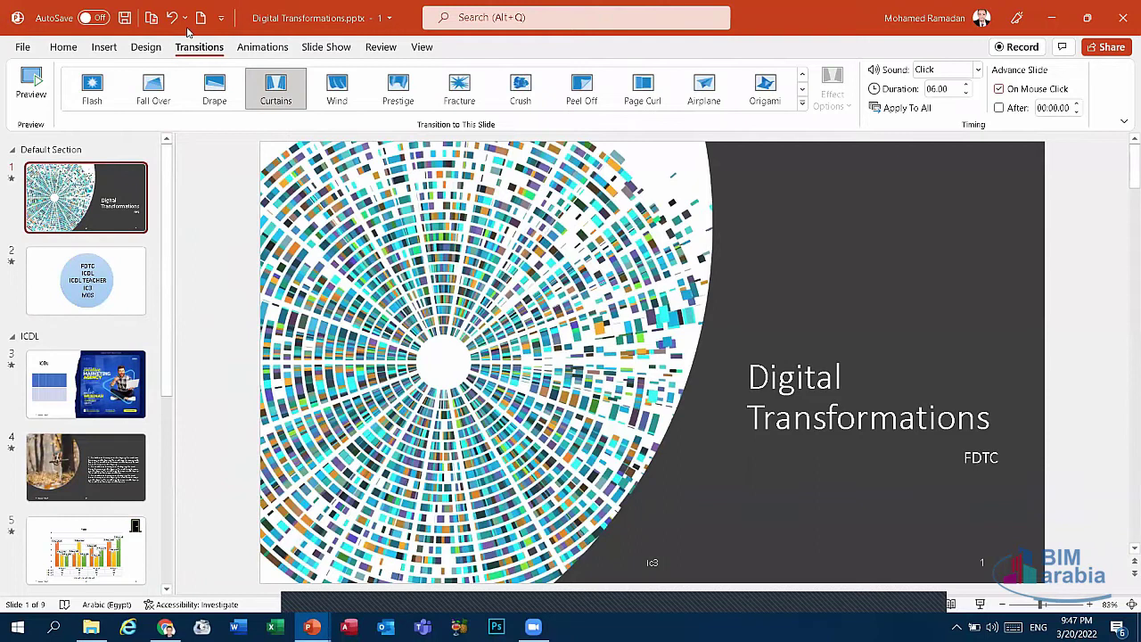
Step: Run the slide show From Beginning to watch the Curtains transitions, then exit with Esc
left_click(322, 46)
left_click(36, 88)
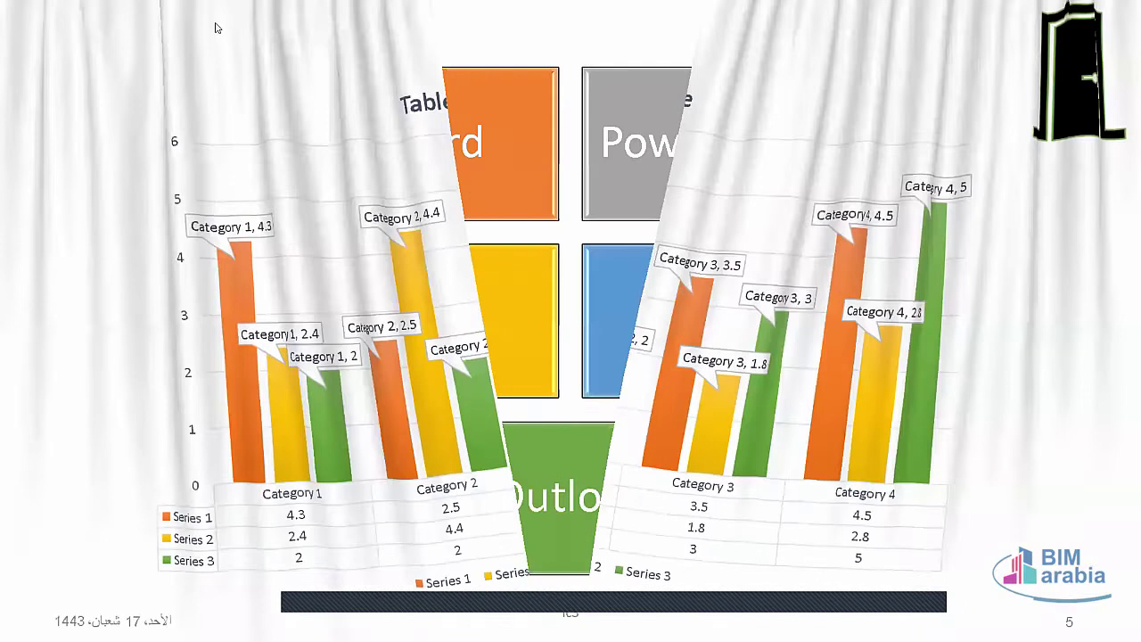
key("Escape")
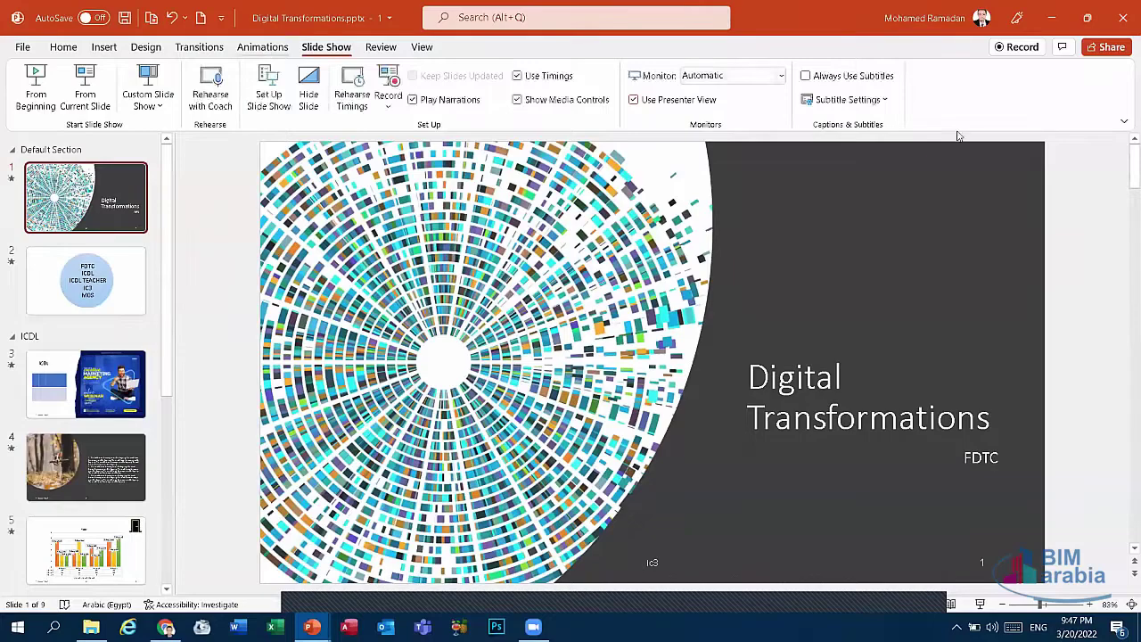
Step: Set slide 1 to advance automatically After 00:05.00, then look over slides 2 and 3
left_click(201, 47)
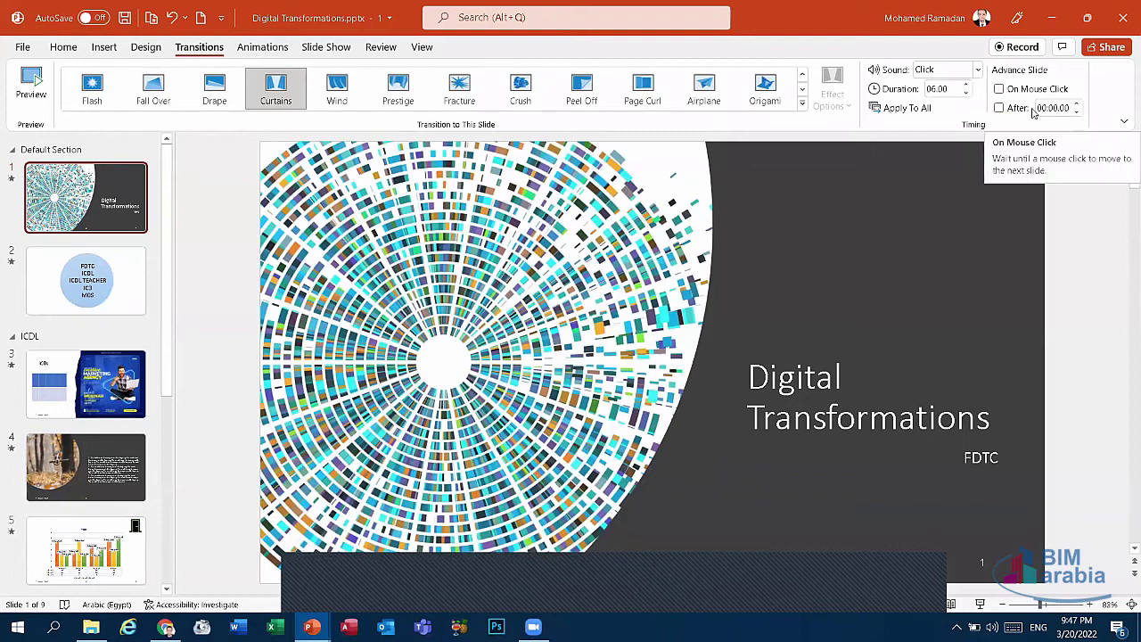
left_click(999, 108)
type("5")
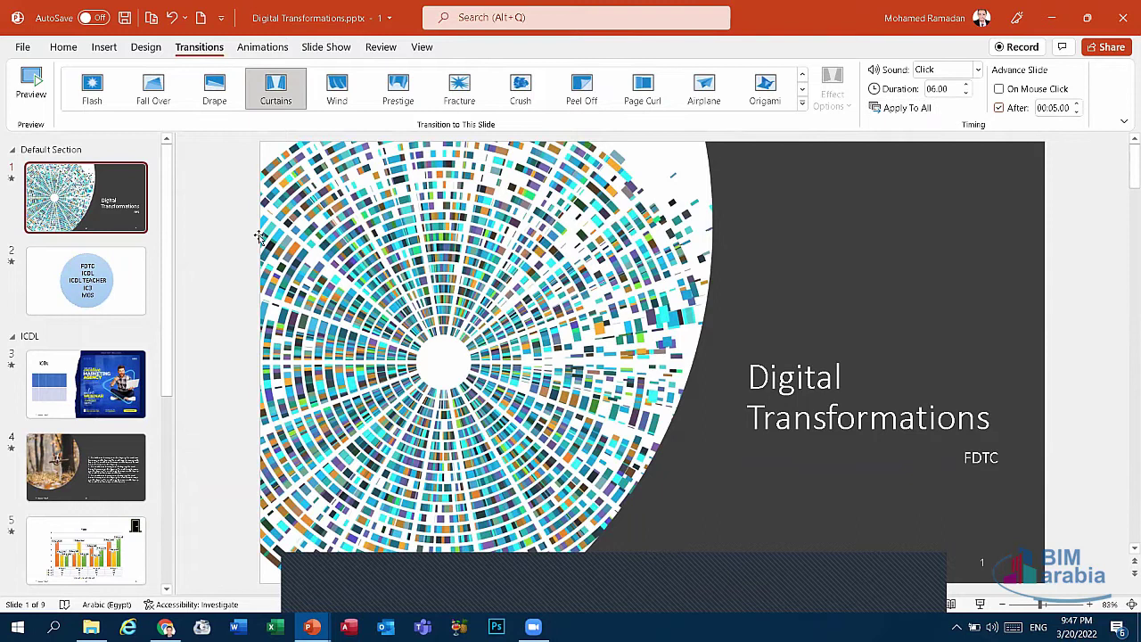
left_click(70, 277)
left_click(86, 384)
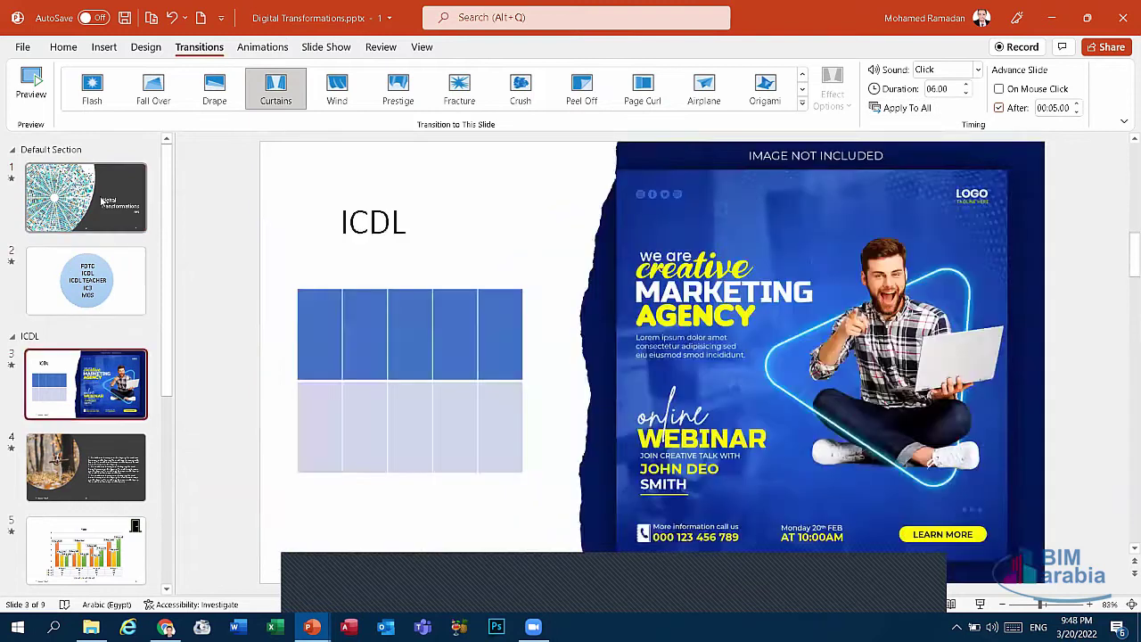
left_click(86, 198)
left_click(325, 46)
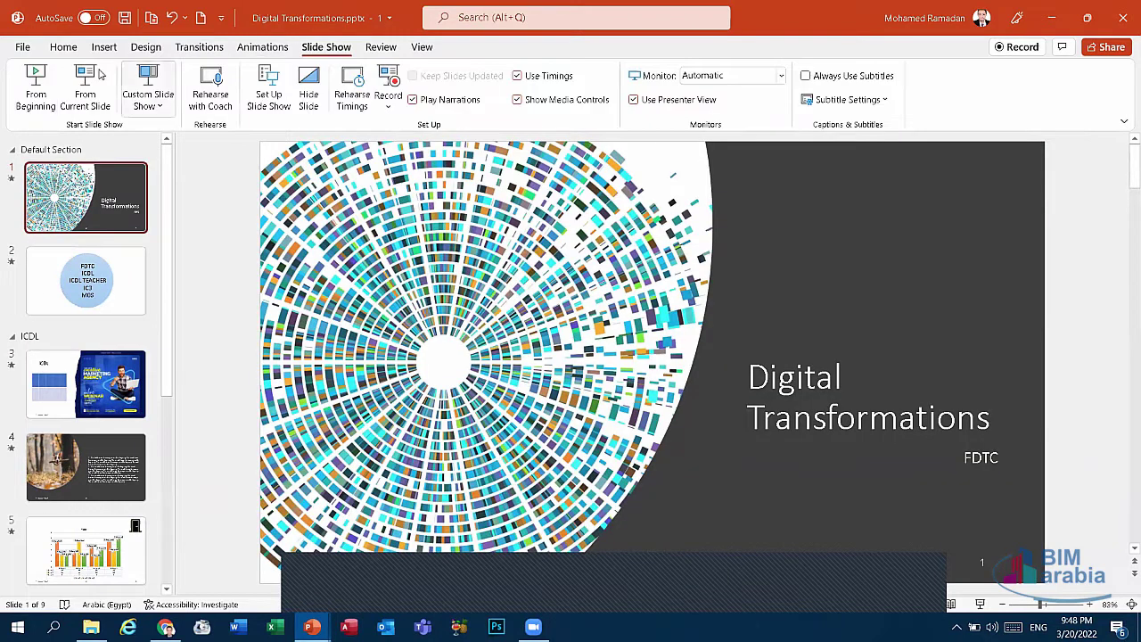
left_click(36, 89)
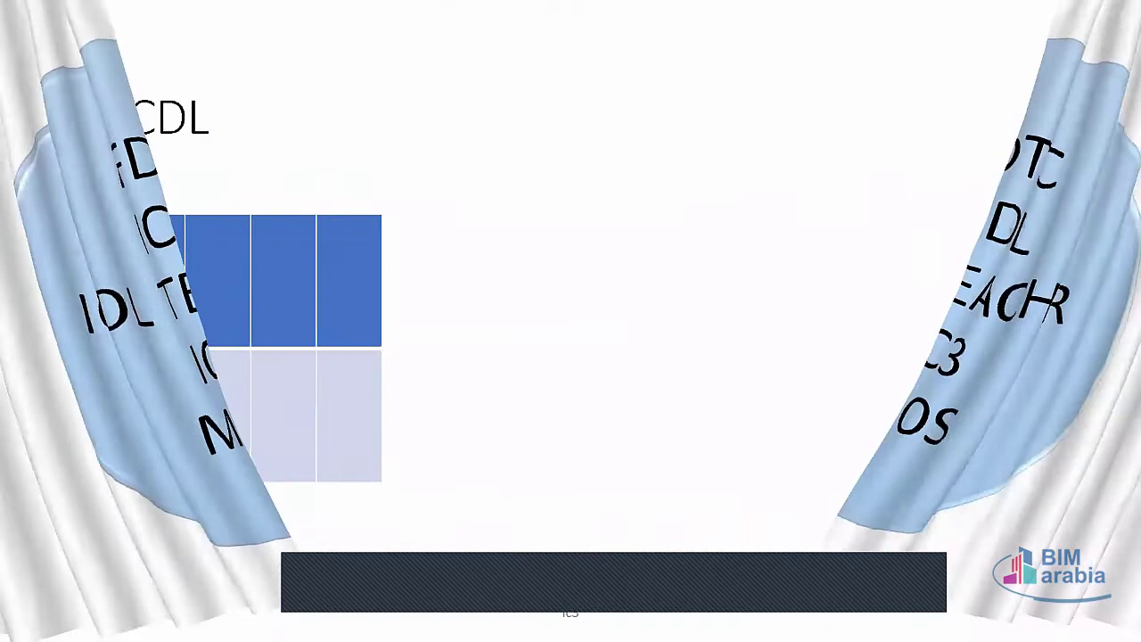
key("Escape")
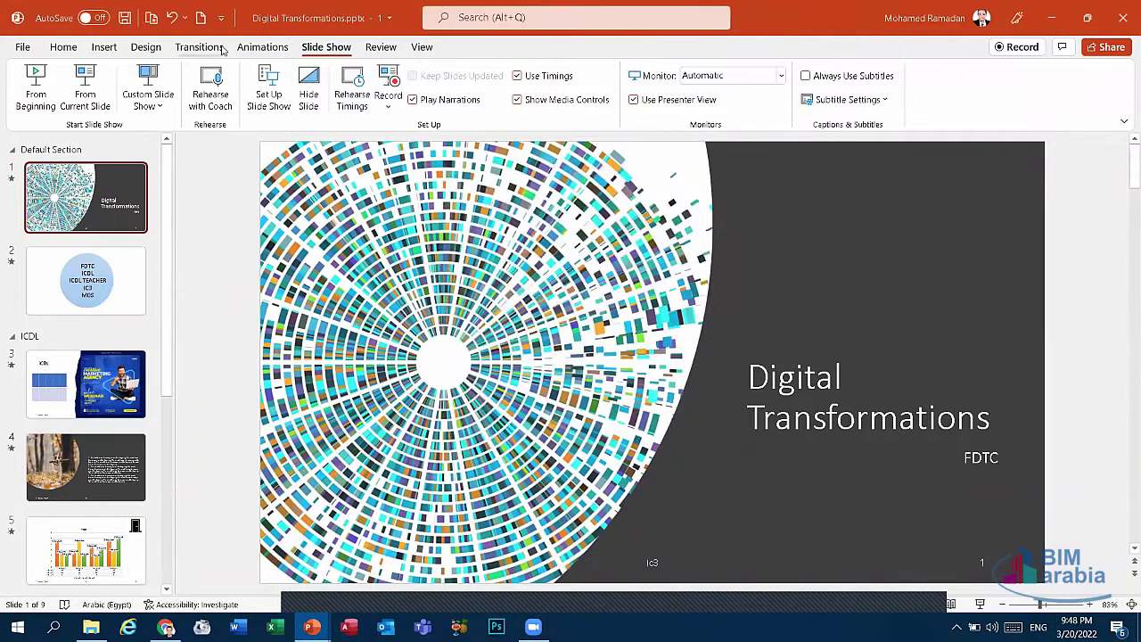
Step: Turn On Mouse Click on and back off, keeping the 00:05.00 automatic advance
left_click(222, 49)
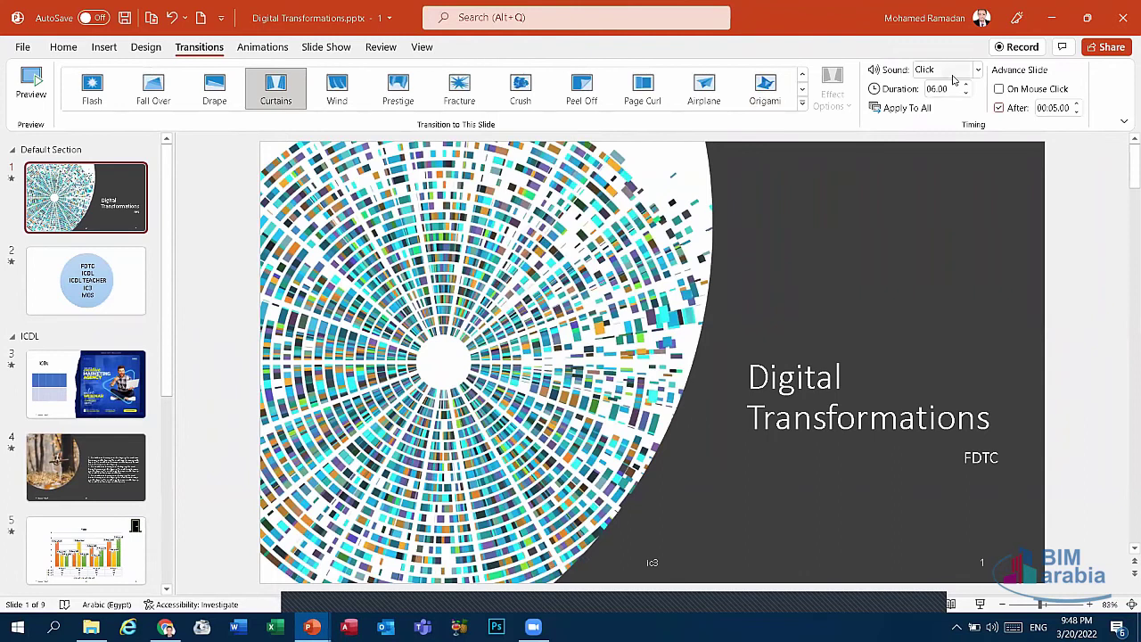
left_click(1020, 91)
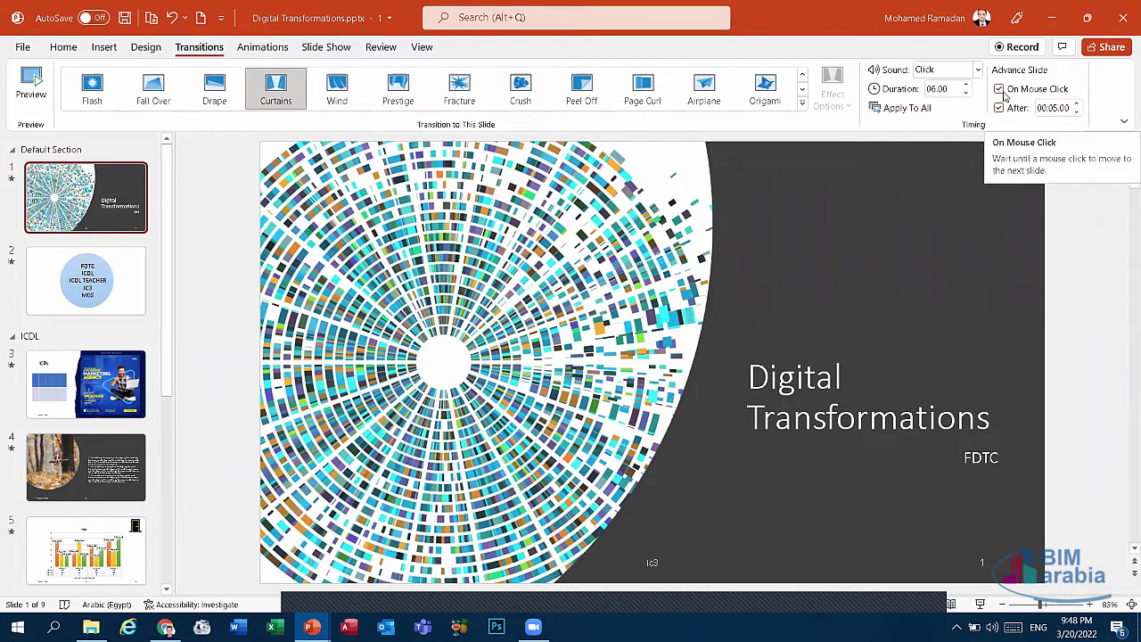
left_click(1003, 92)
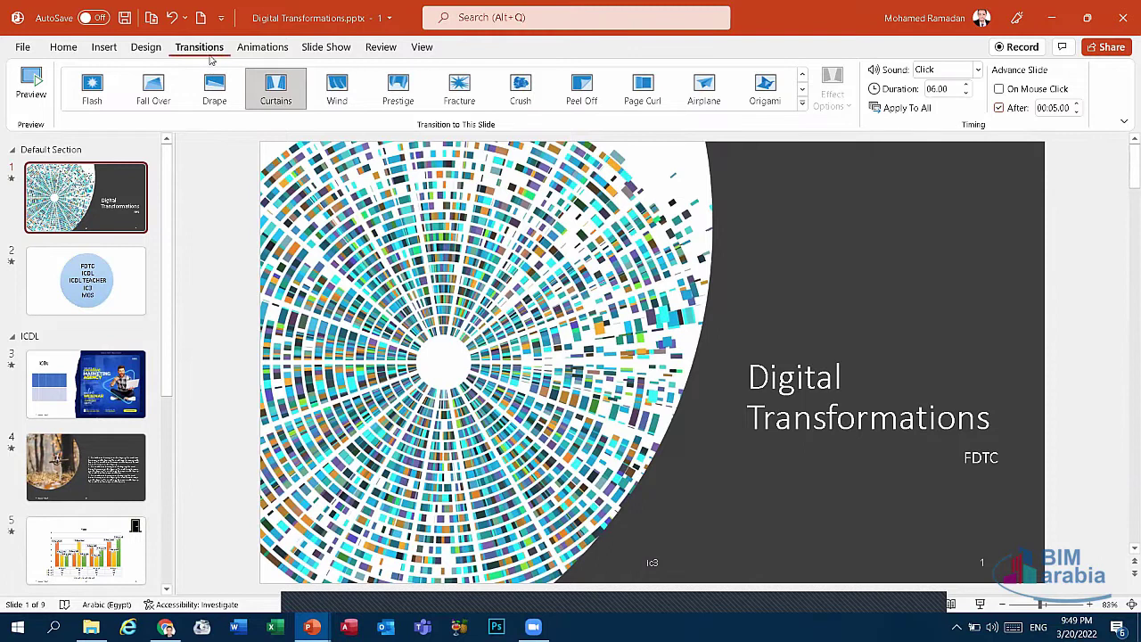
Step: Browse slides 2 and 3, inspect the circular picture's animation on slide 1, then return to Transitions
left_click(115, 294)
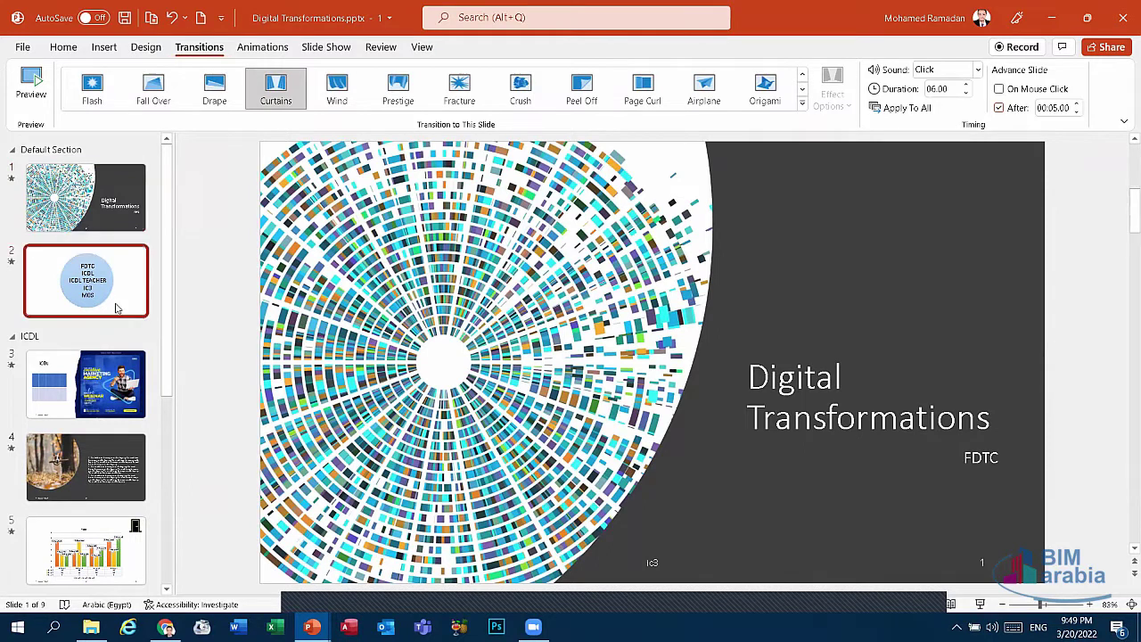
left_click(116, 406)
left_click(115, 214)
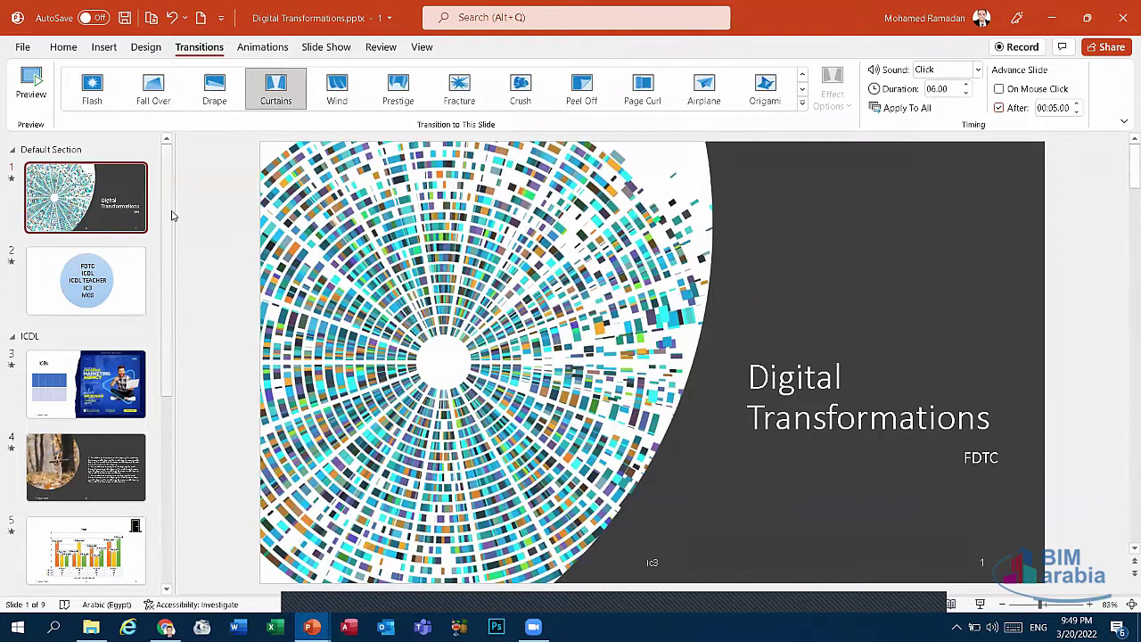
left_click(269, 48)
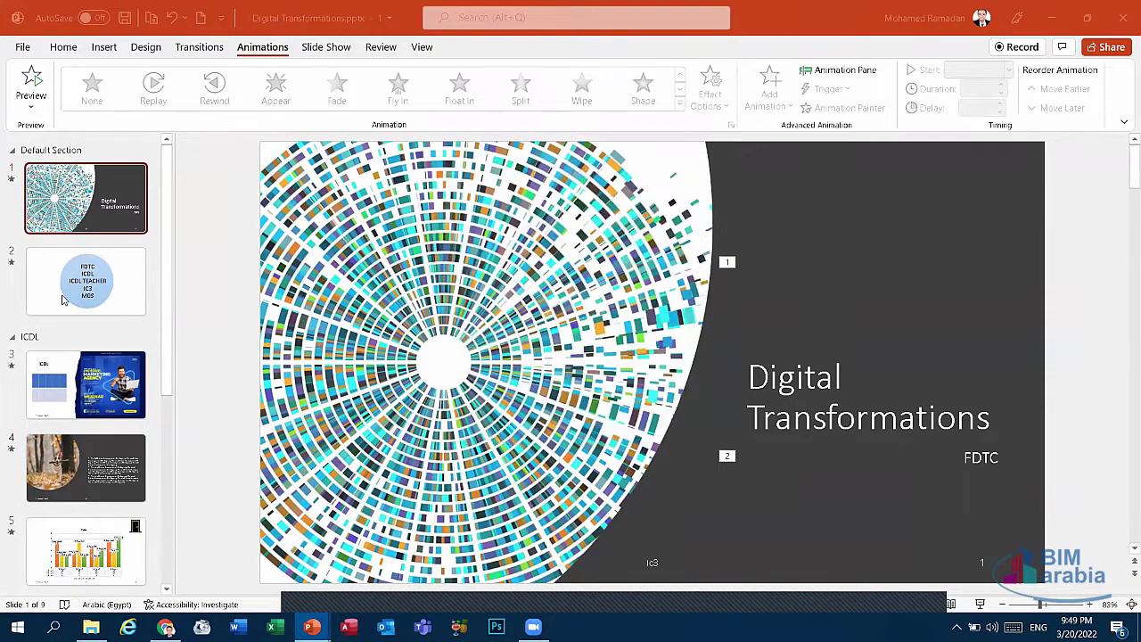
left_click(452, 365)
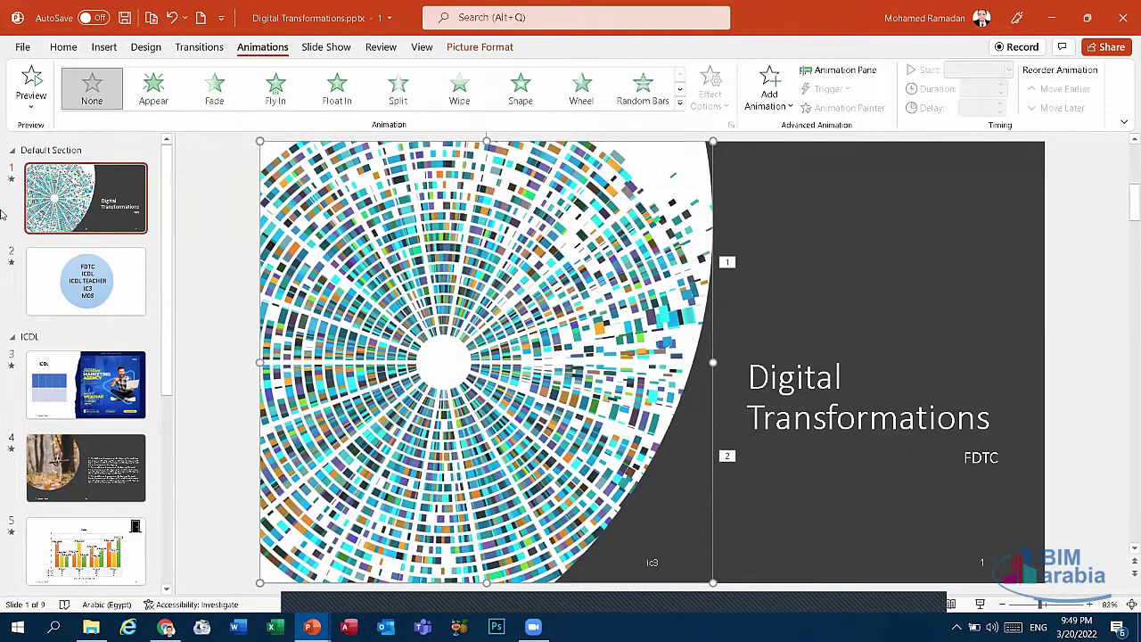
left_click(85, 197)
left_click(199, 47)
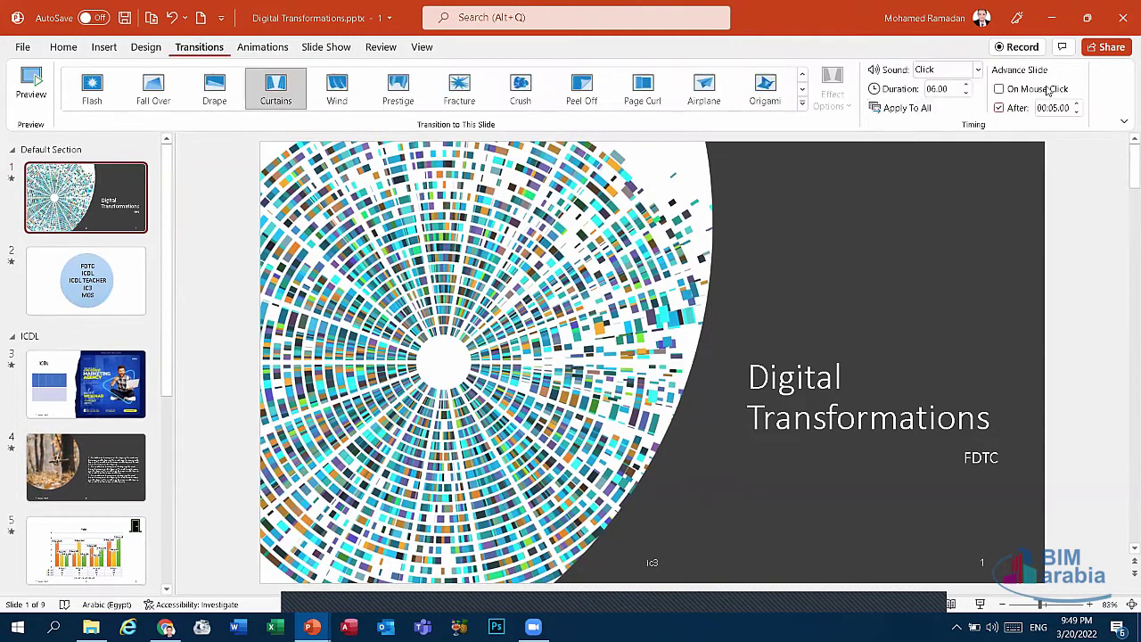
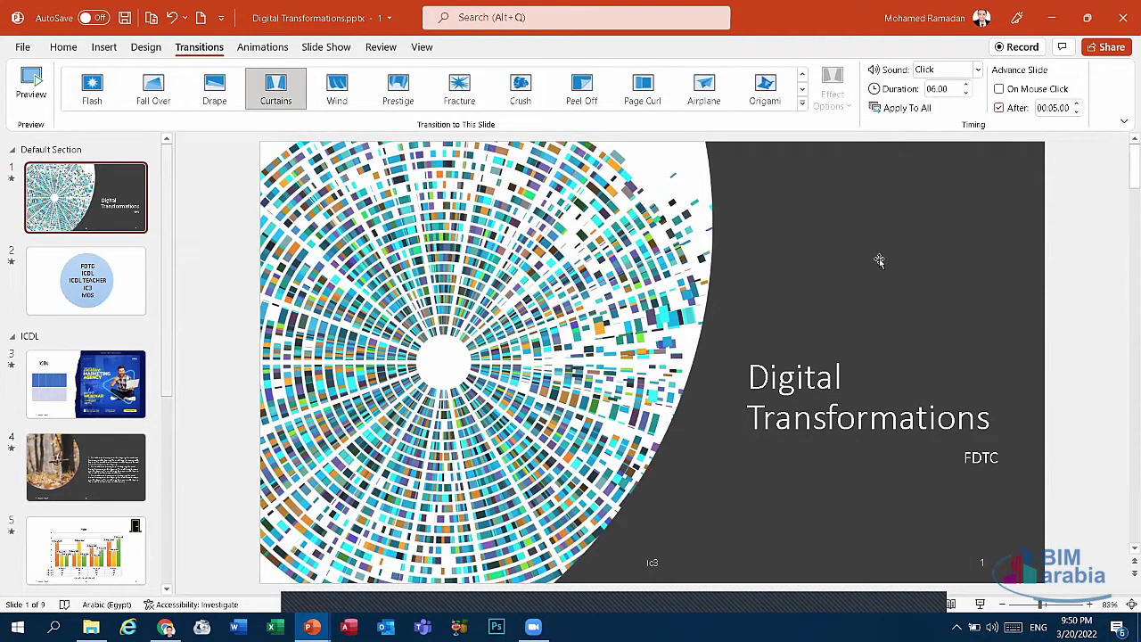
Step: Replace the Digital Transformations title's Wipe with a Shape entrance animation using the Box effect option
left_click(264, 48)
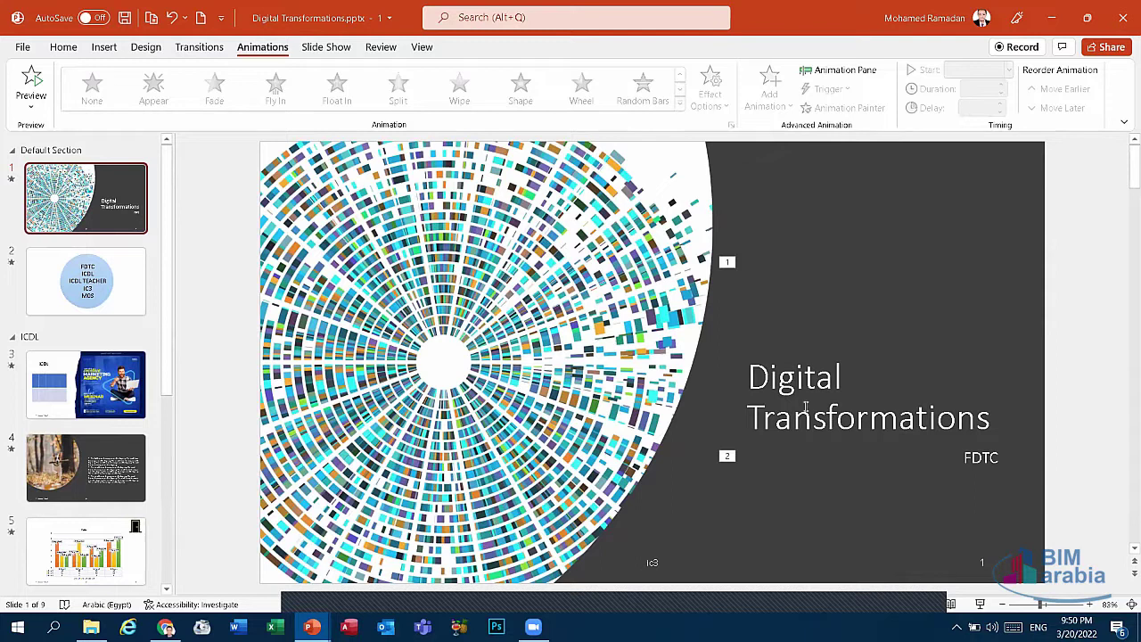
left_click(806, 405)
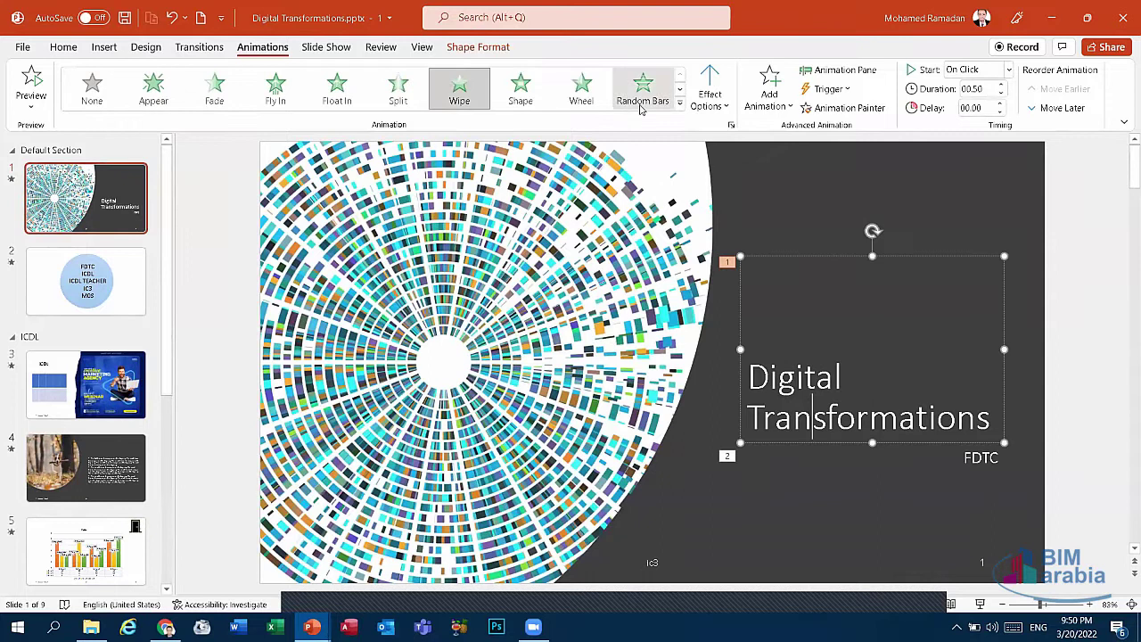
left_click(524, 100)
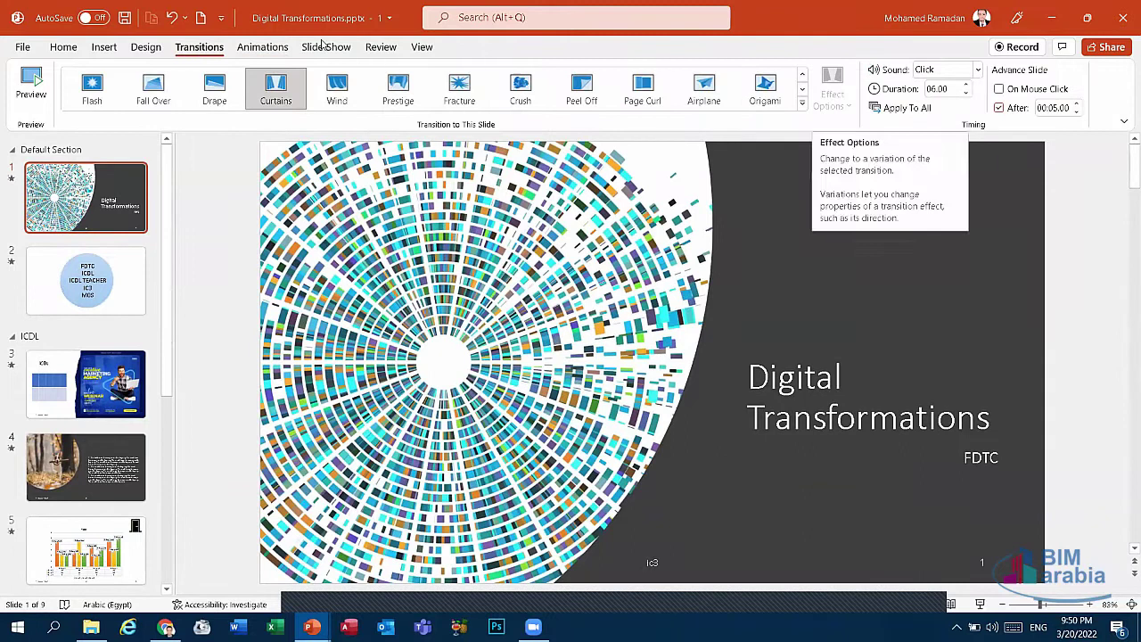
left_click(262, 46)
left_click(700, 102)
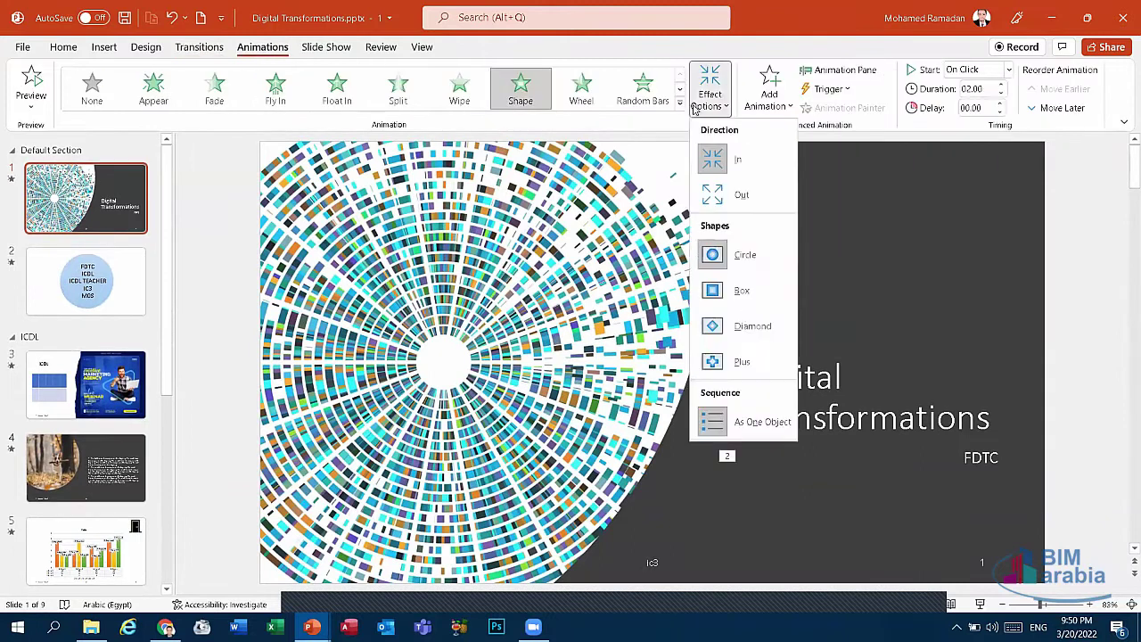
left_click(741, 337)
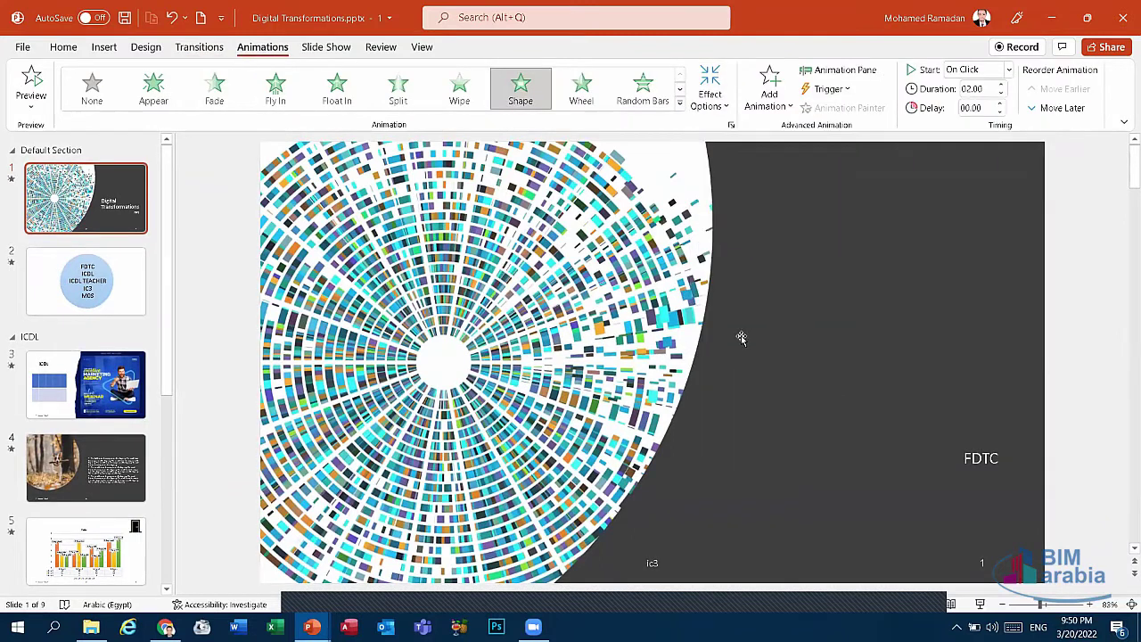
left_click(701, 101)
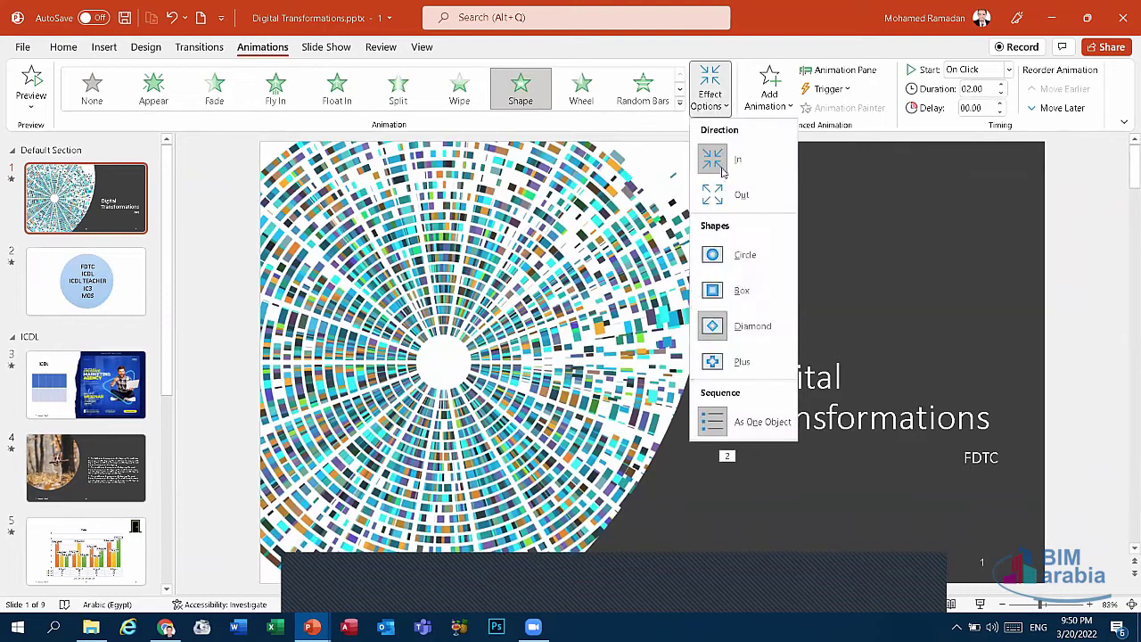
left_click(722, 290)
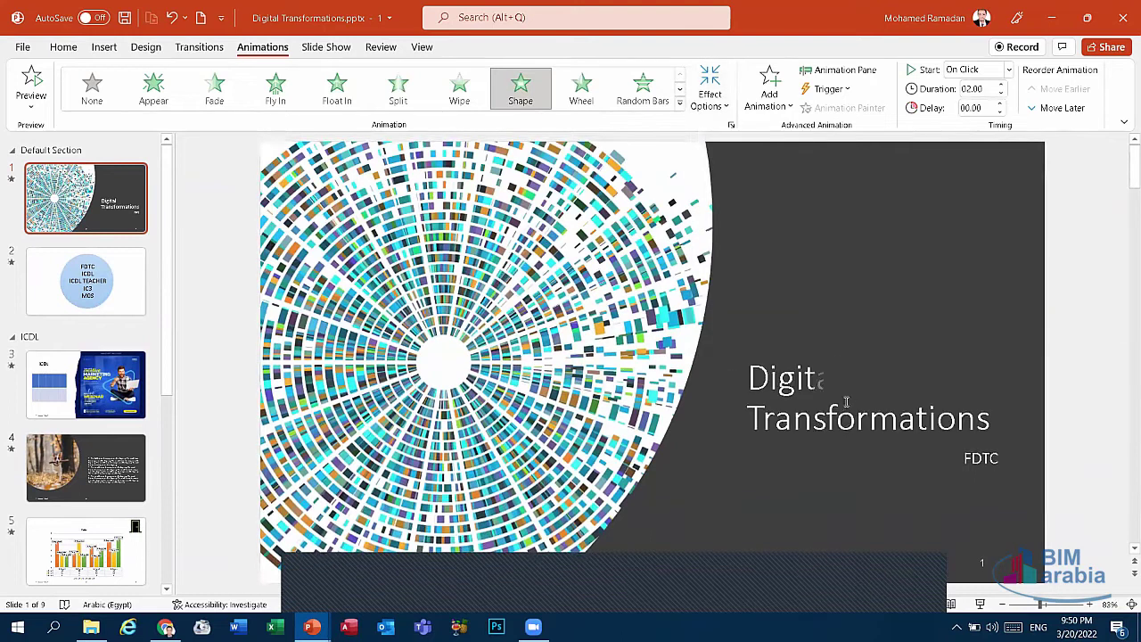
Step: Give the FDTC subtitle a one-second Float In entrance animation in place of Wheel
left_click(962, 473)
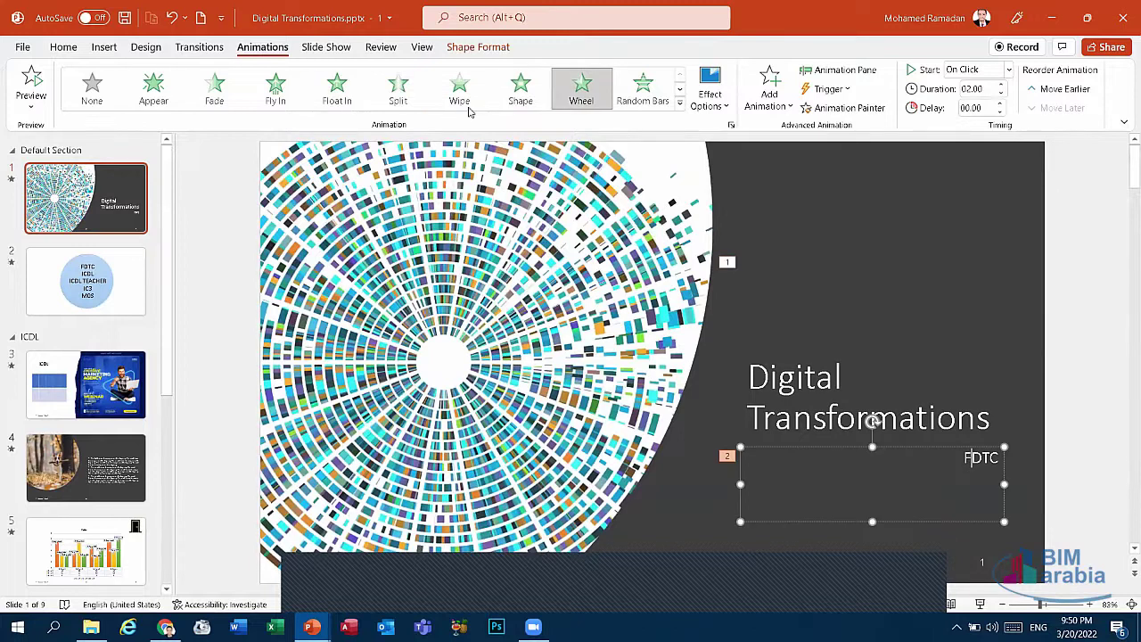
left_click(335, 87)
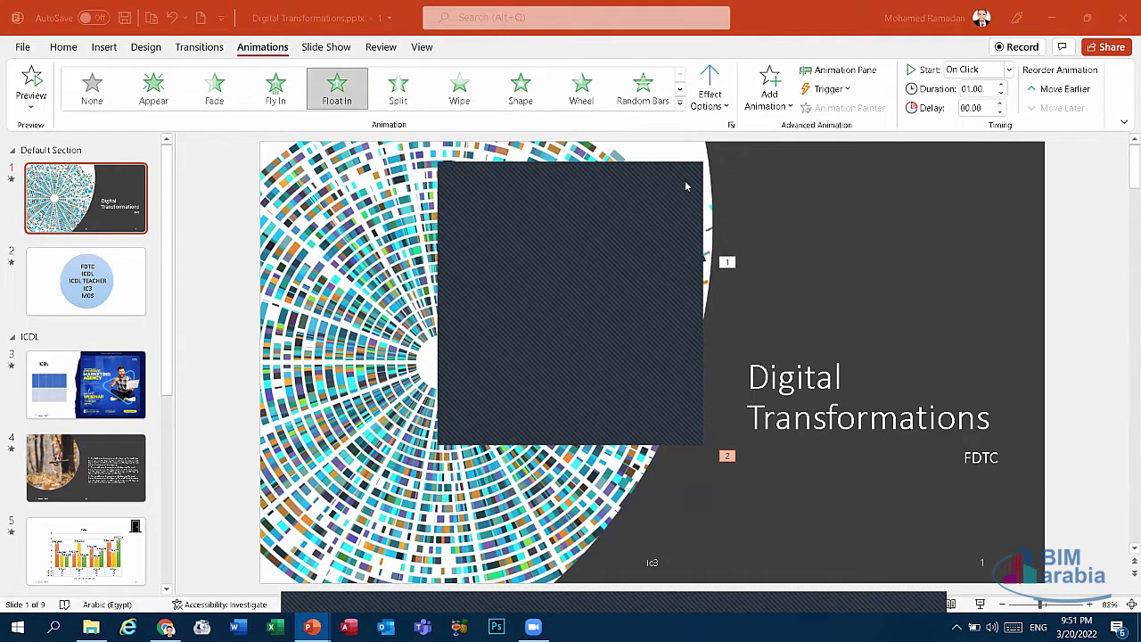
left_click(723, 209)
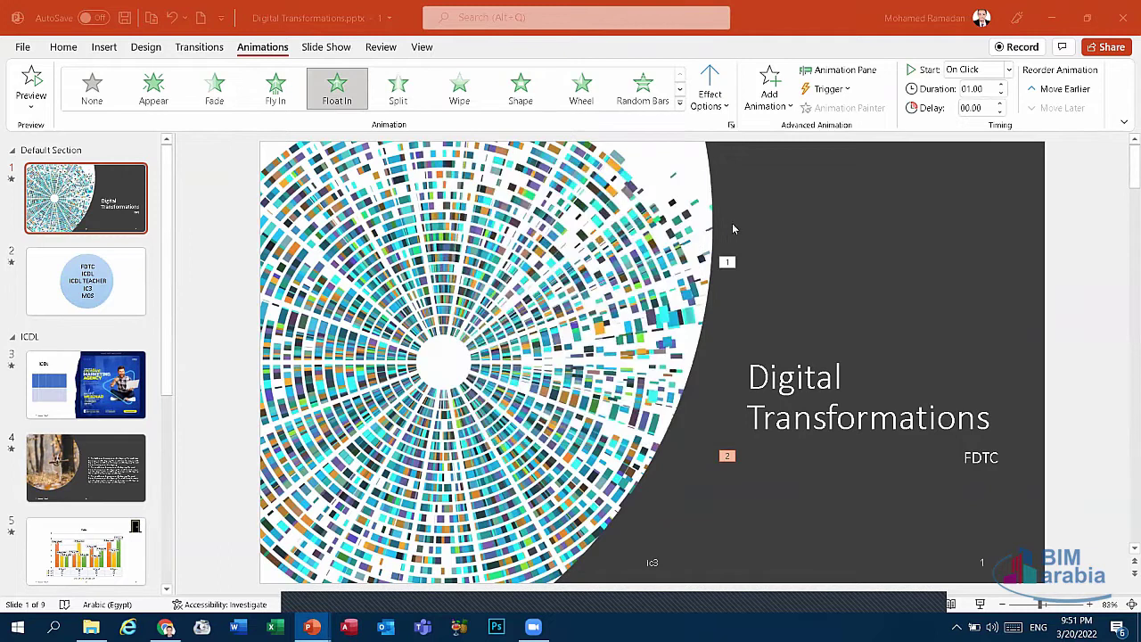
left_click(815, 376)
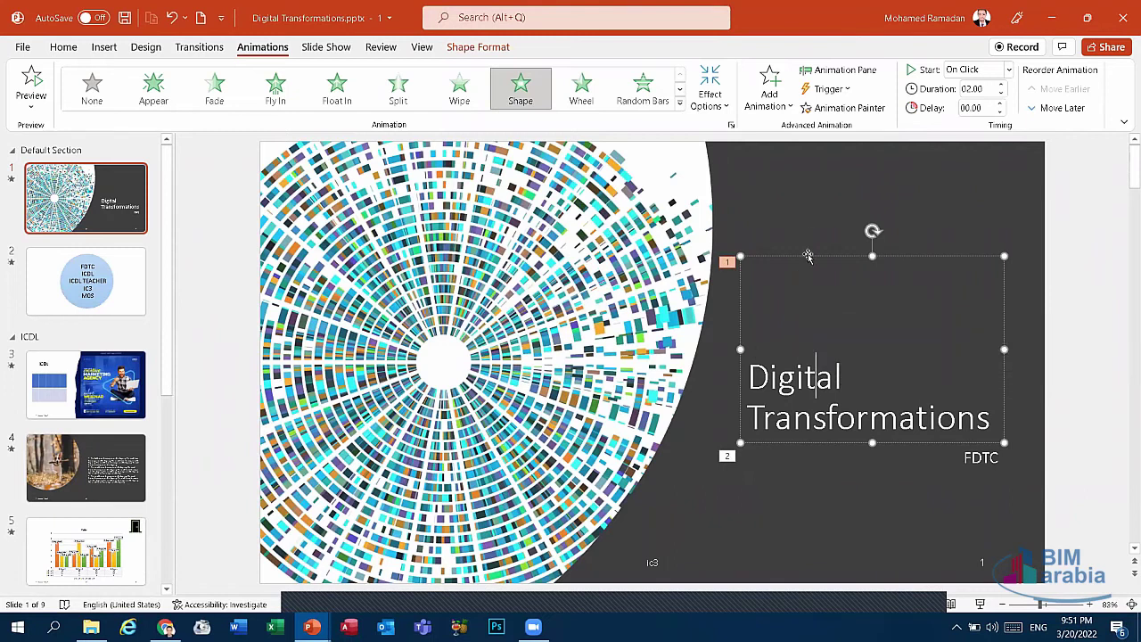
Step: Nudge the Digital Transformations title box slightly higher on the slide
left_click_drag(807, 257, 805, 246)
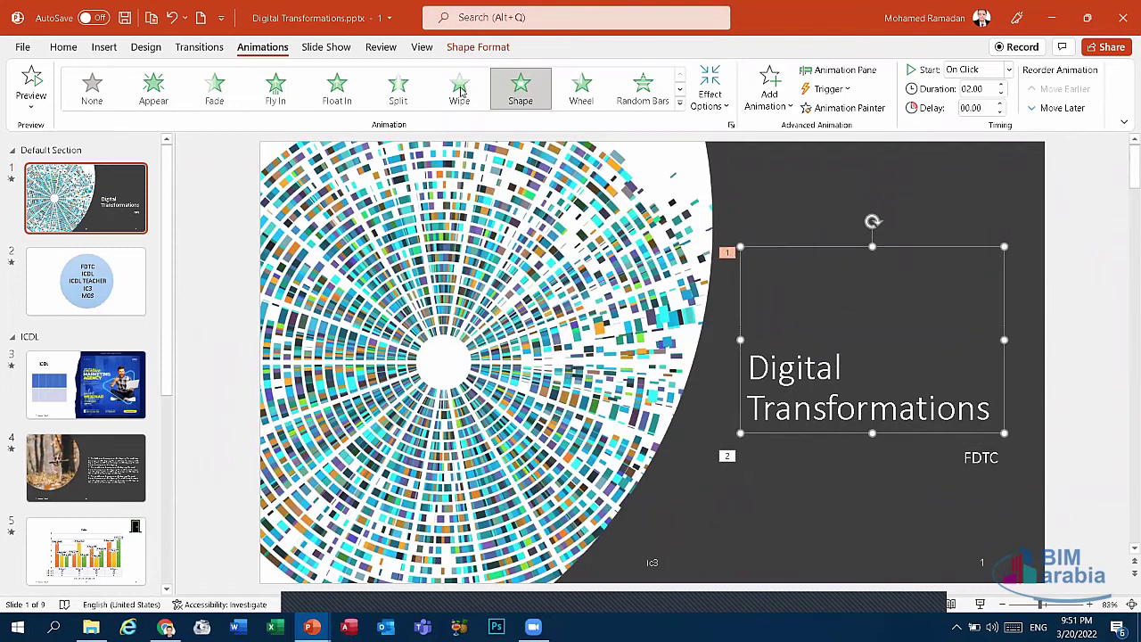
left_click(751, 463)
left_click(739, 456)
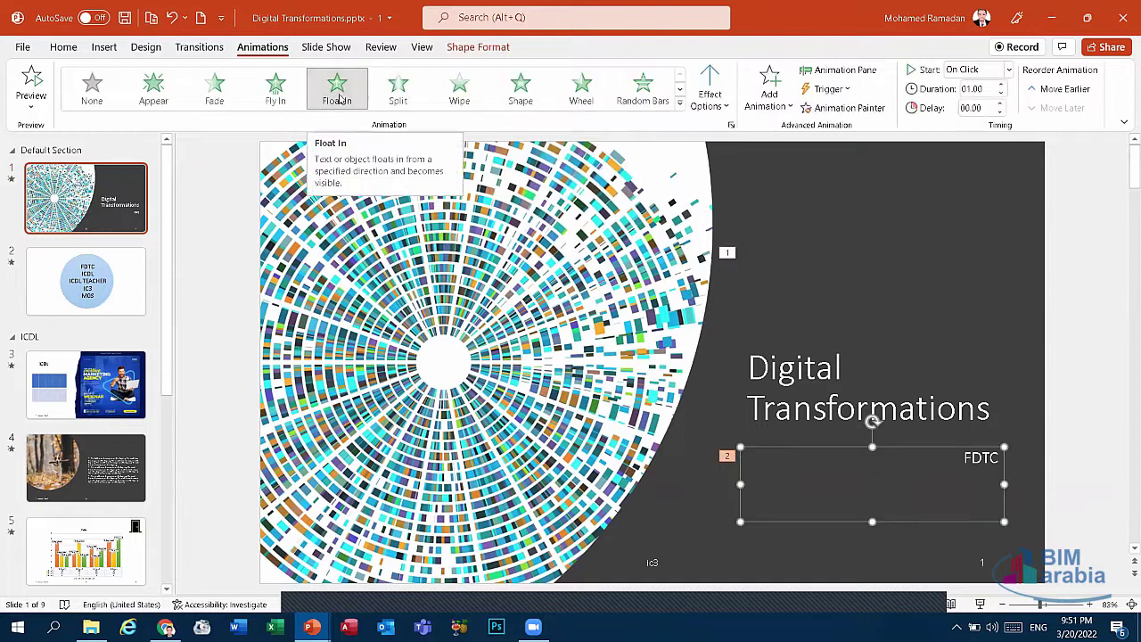
Step: Copy the title's two-second Shape animation onto the FDTC subtitle with Animation Painter
left_click(801, 376)
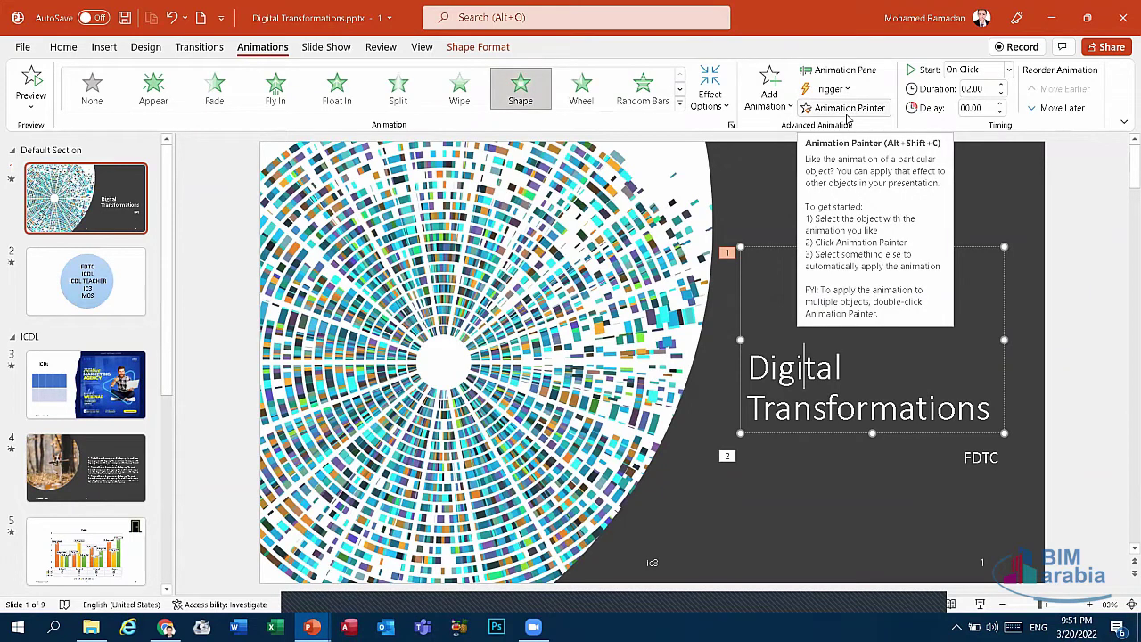
left_click(847, 113)
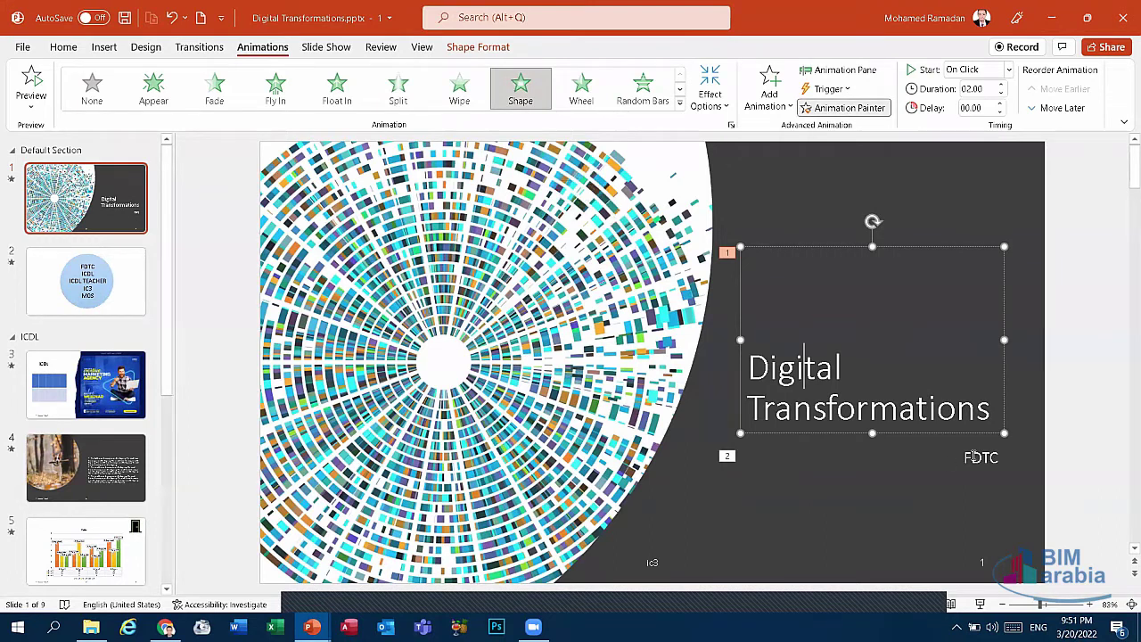
left_click(976, 456)
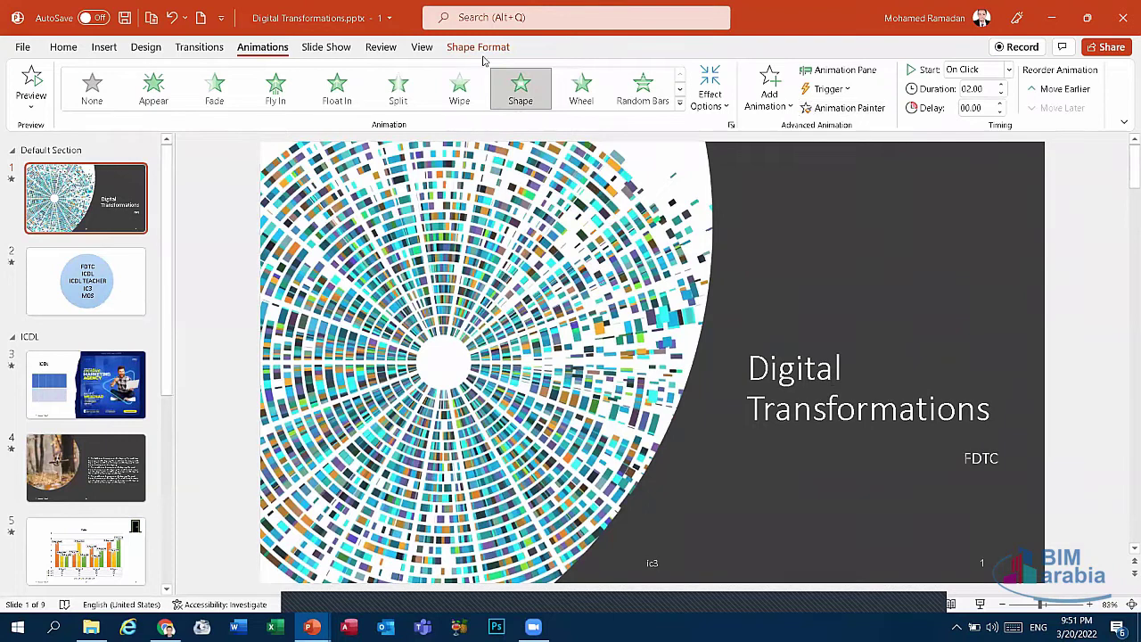
left_click(878, 473)
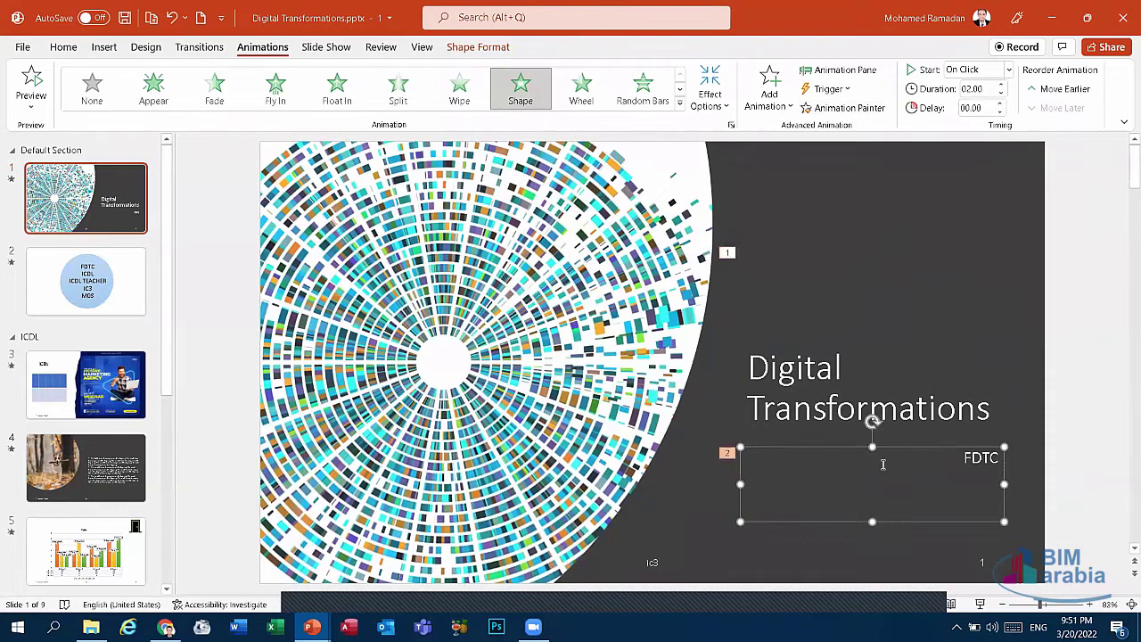
left_click(879, 461)
left_click(846, 383)
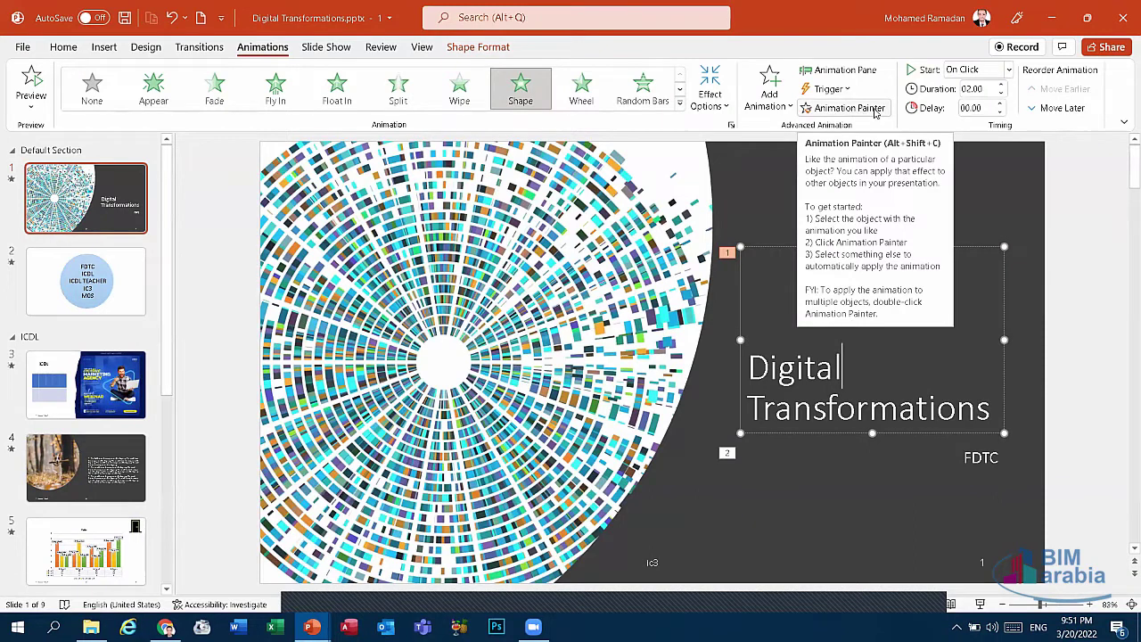
left_click(874, 112)
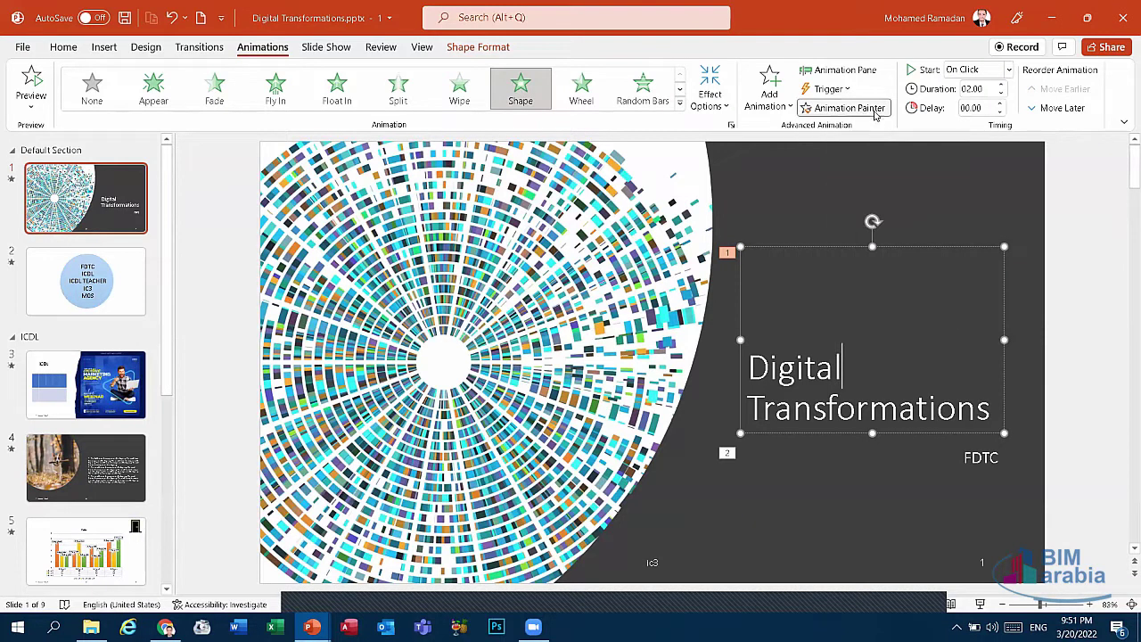
left_click(984, 456)
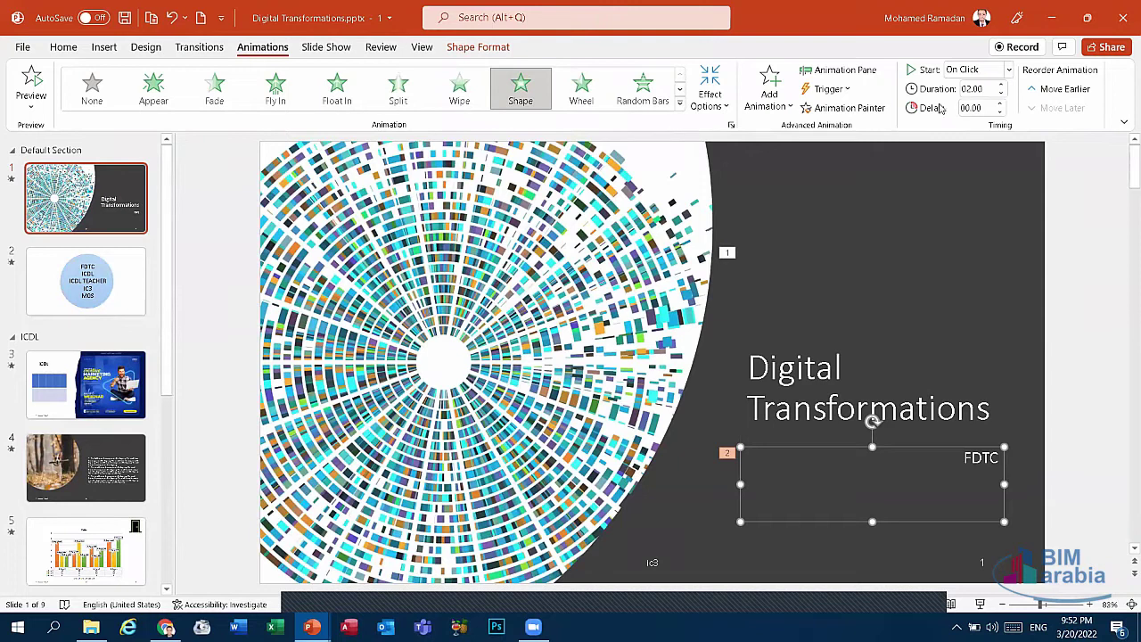
Step: Preview the slide's animations and set FDTC to start With Previous
left_click(796, 396)
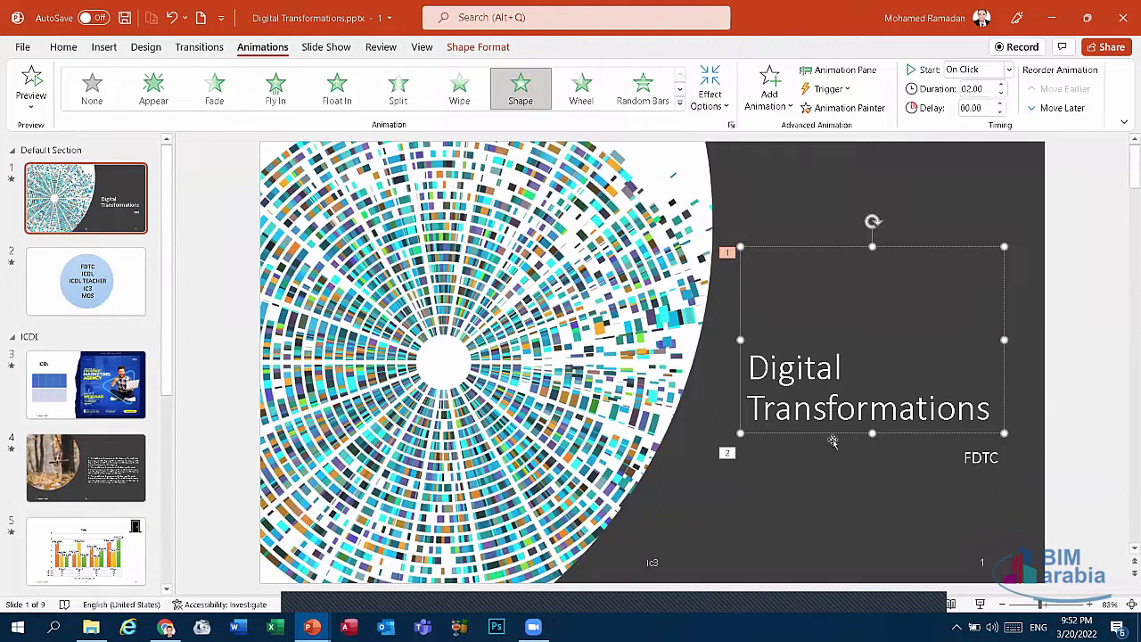
left_click(966, 460)
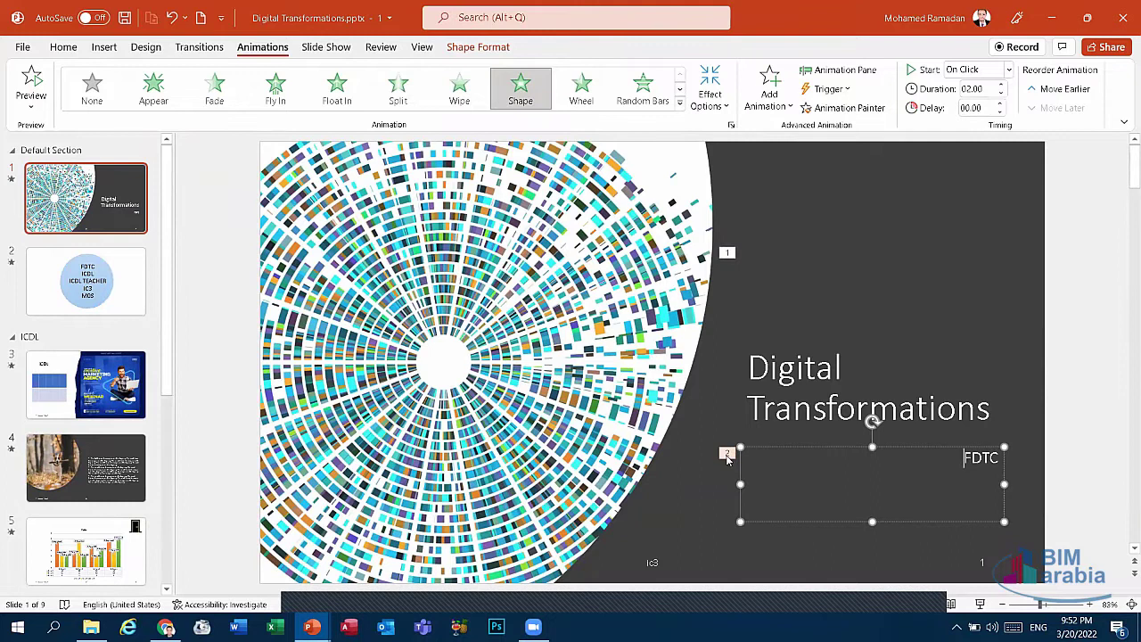
left_click(31, 80)
left_click(958, 69)
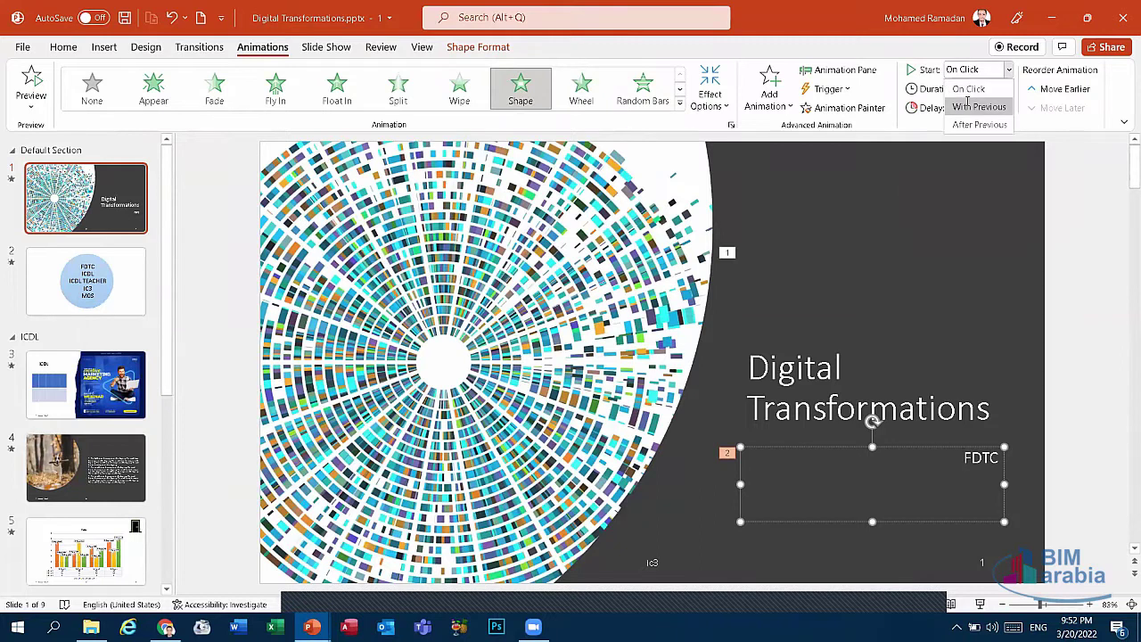
left_click(978, 106)
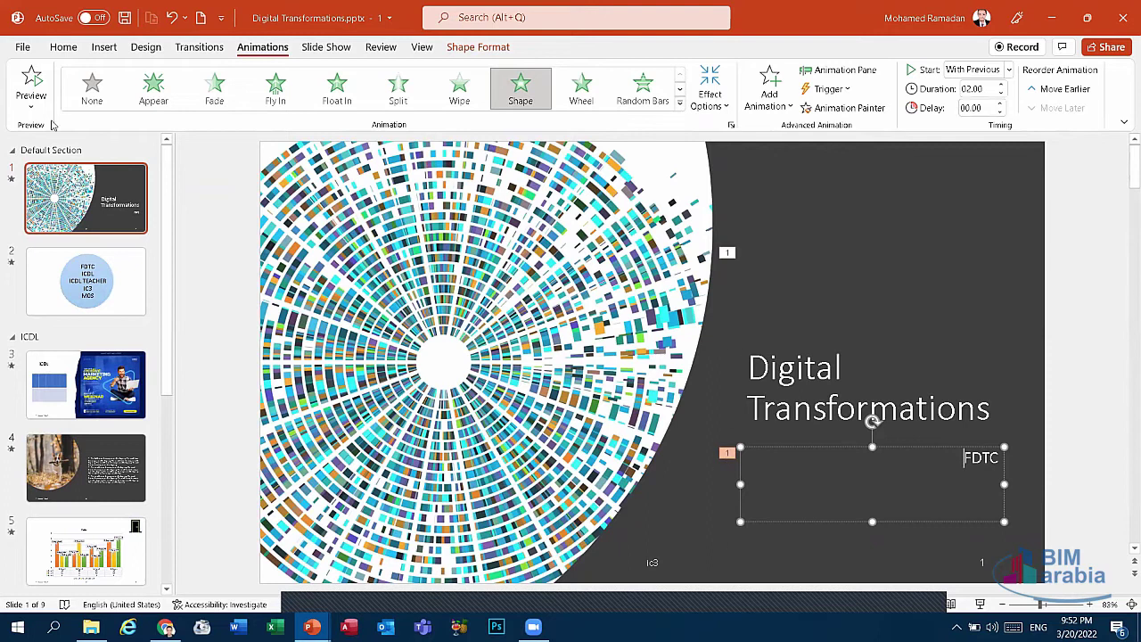
left_click(31, 78)
Step: Try FDTC's start as After Previous, then revert it to With Previous
left_click(1008, 69)
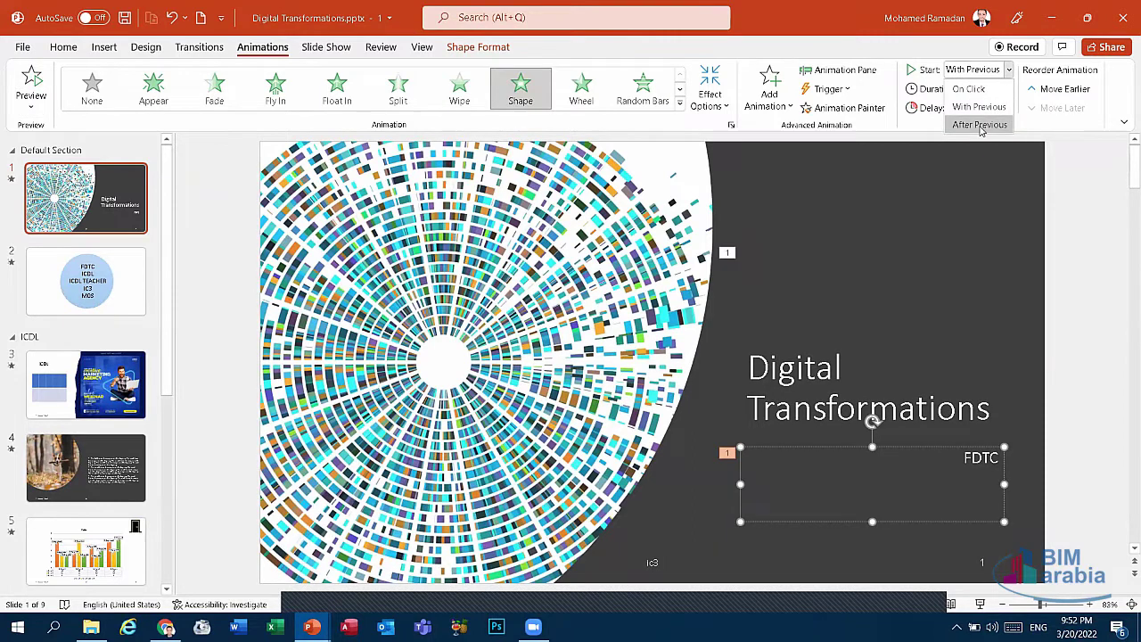
left_click(980, 125)
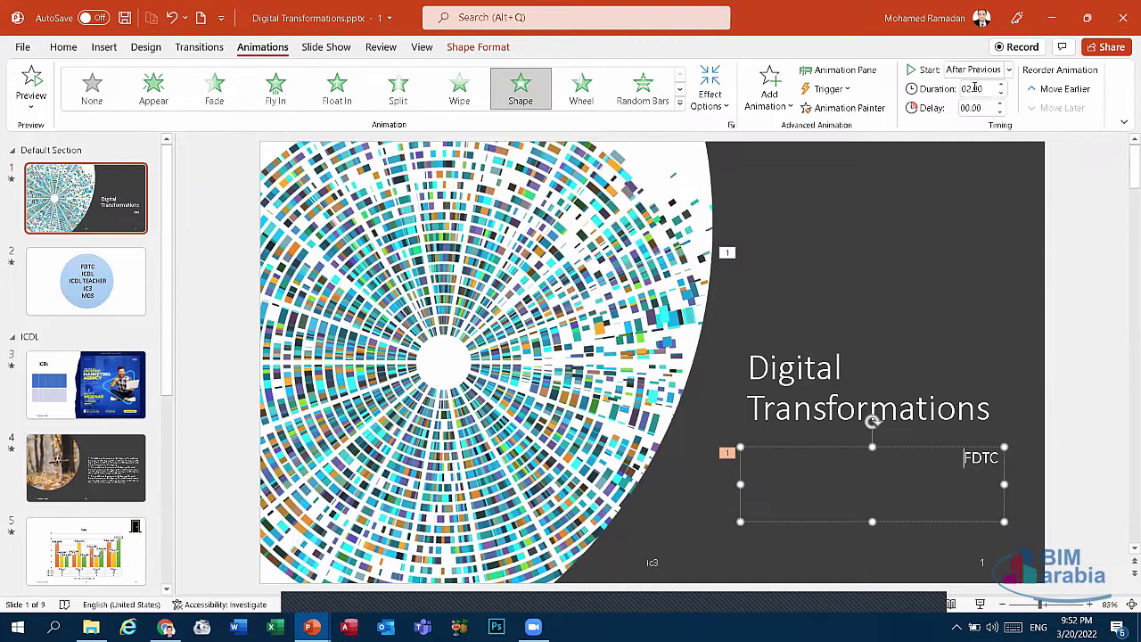
left_click(1007, 71)
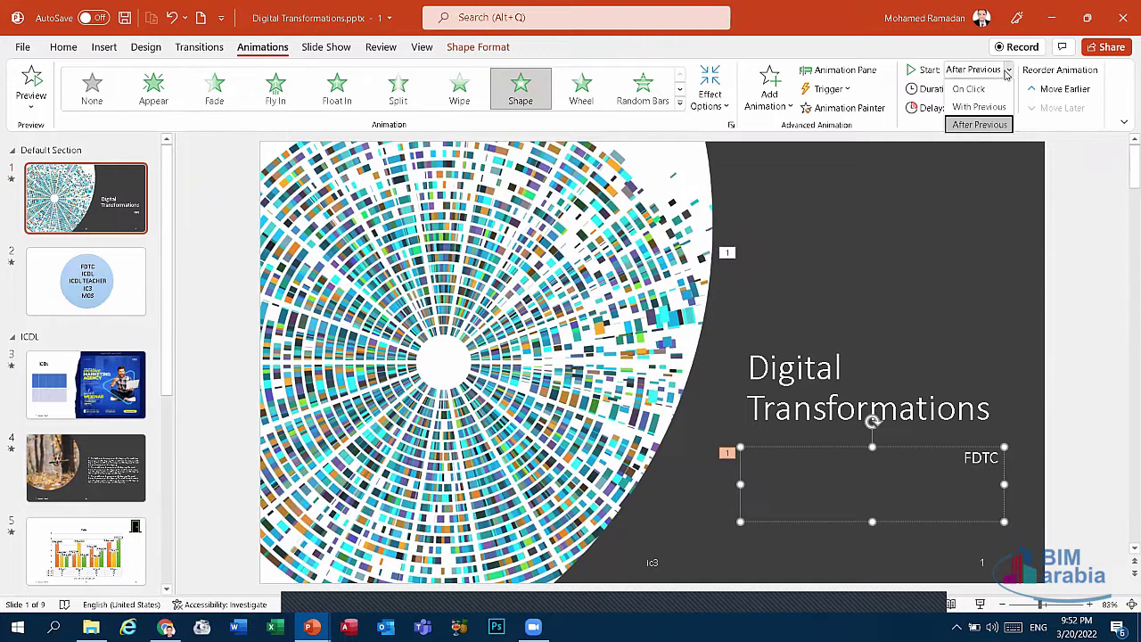
left_click(977, 107)
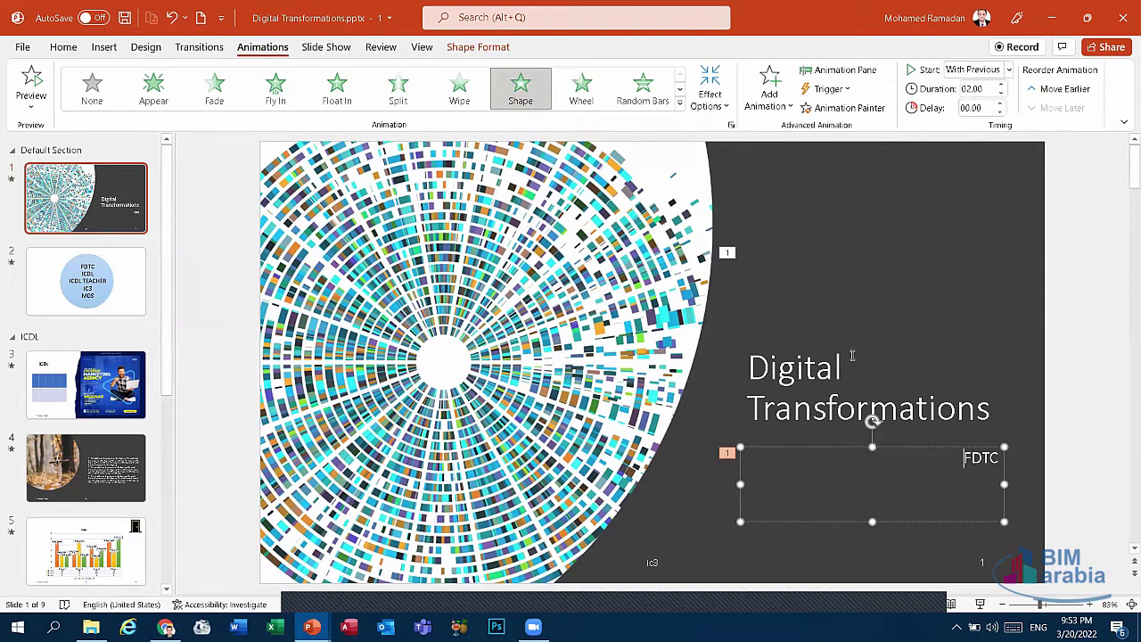
Step: Set the FDTC subtitle to start On Click and review the Curtains transition timing
left_click(967, 71)
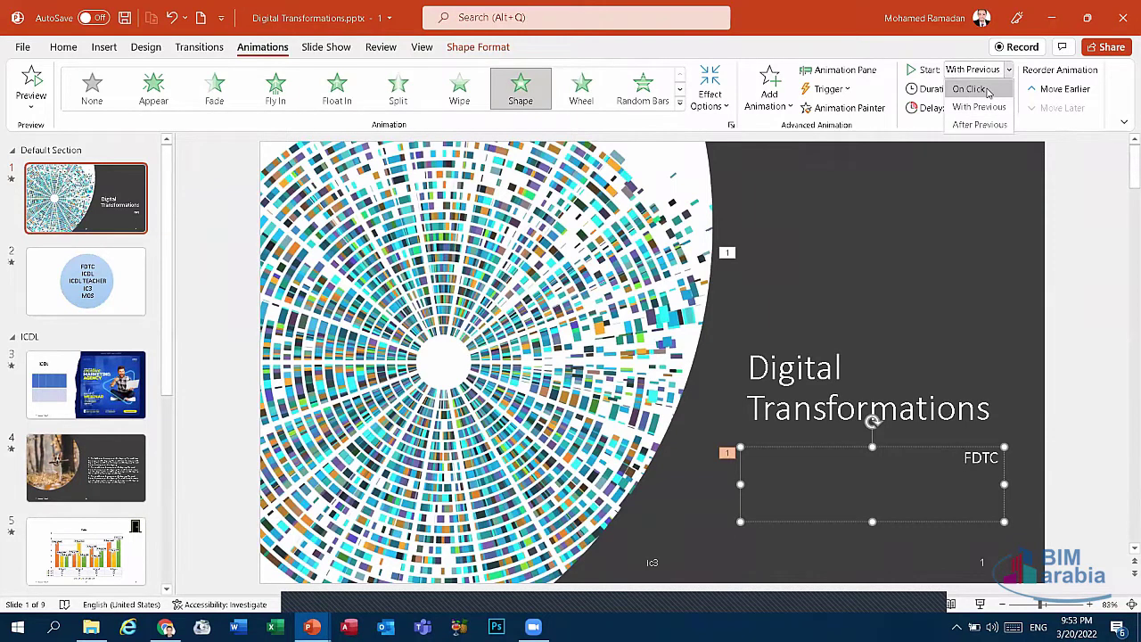
left_click(968, 89)
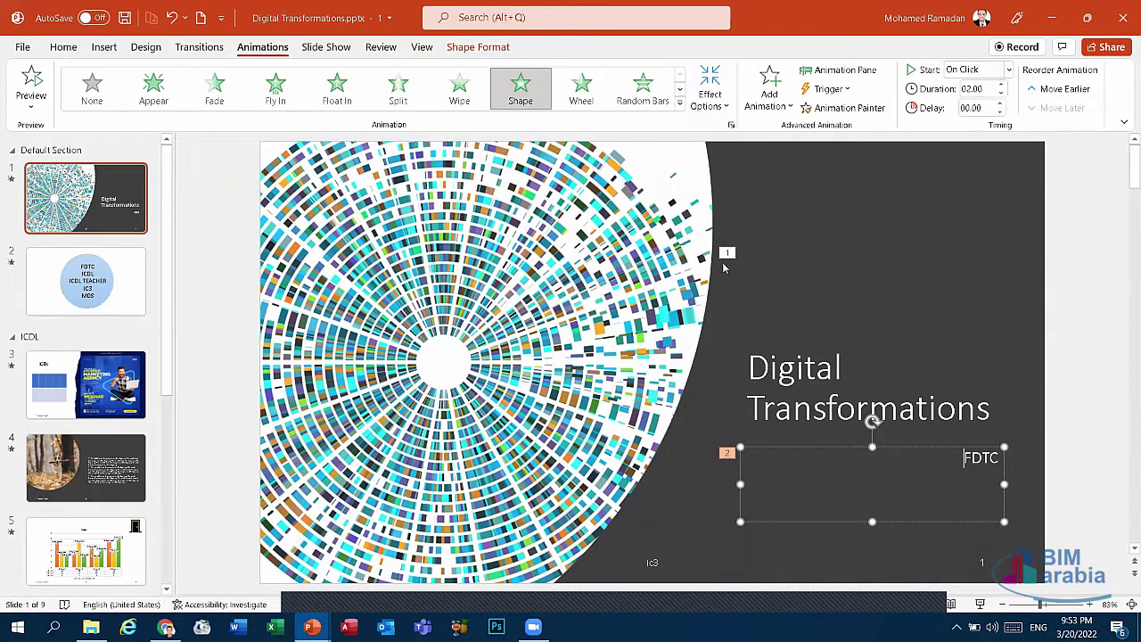
left_click(777, 361)
left_click(780, 463)
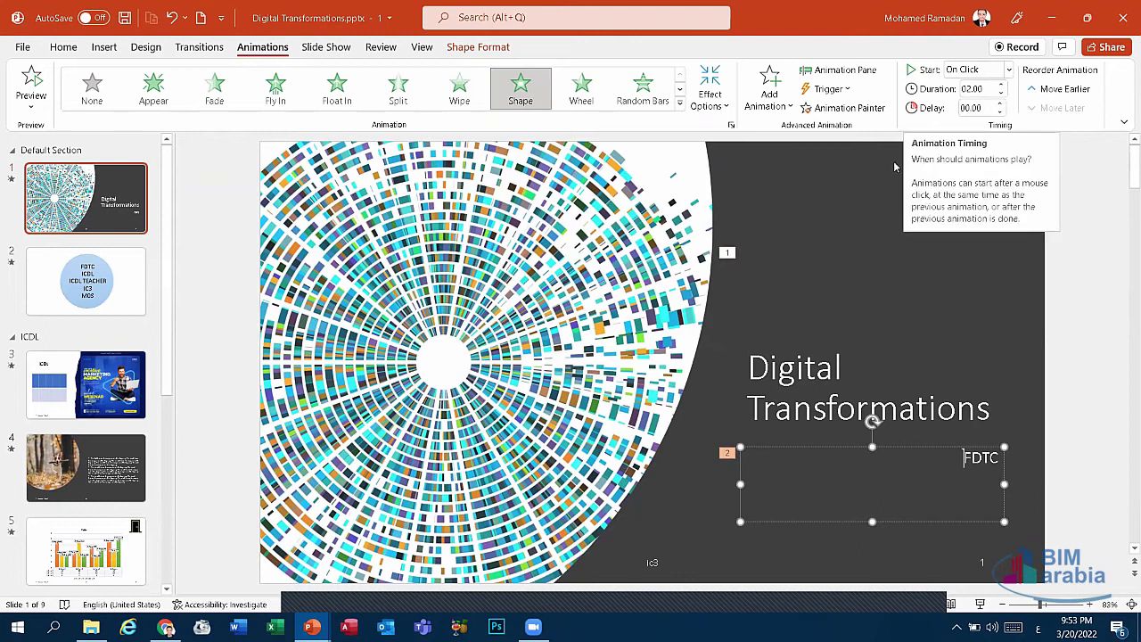
left_click(199, 46)
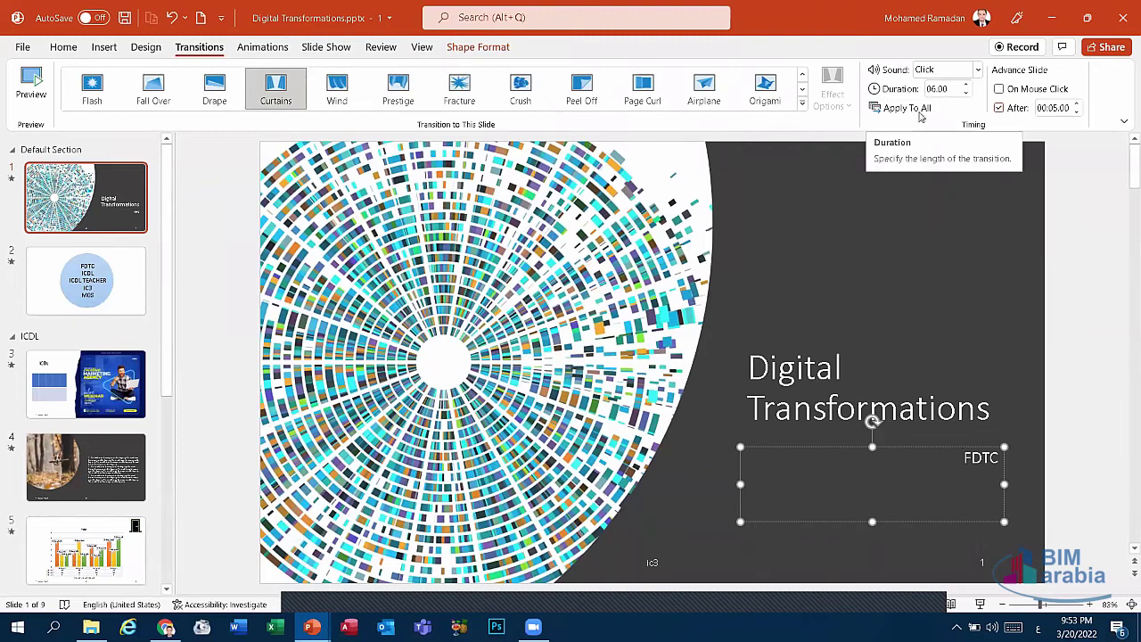
Step: Lengthen and preview the title animation's duration, then return it to 02.00
left_click(258, 47)
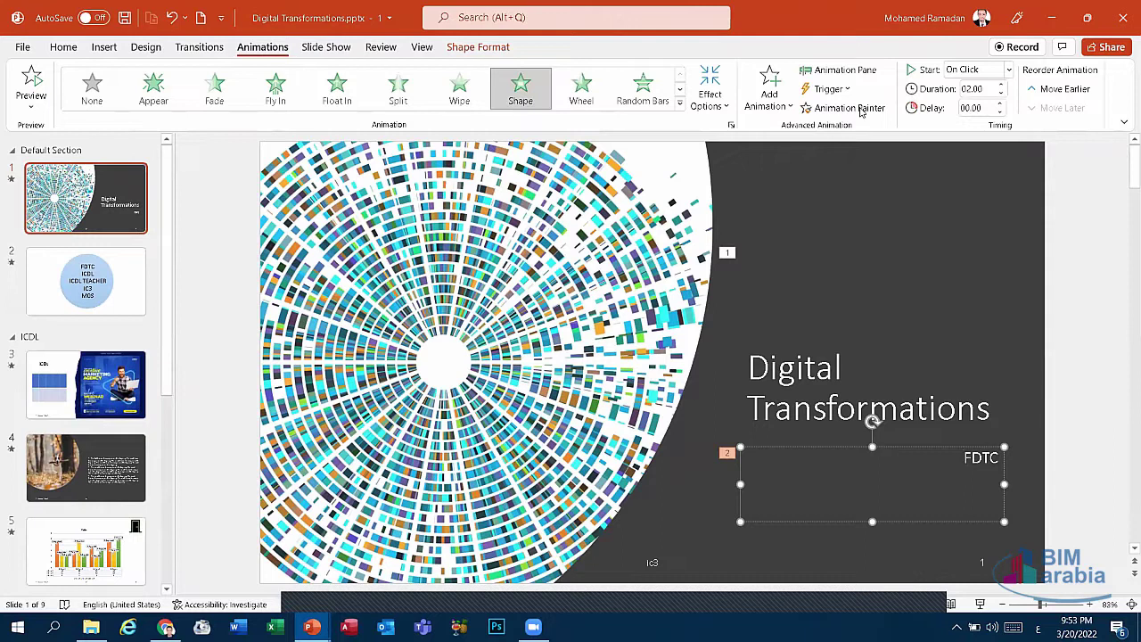
left_click(800, 382)
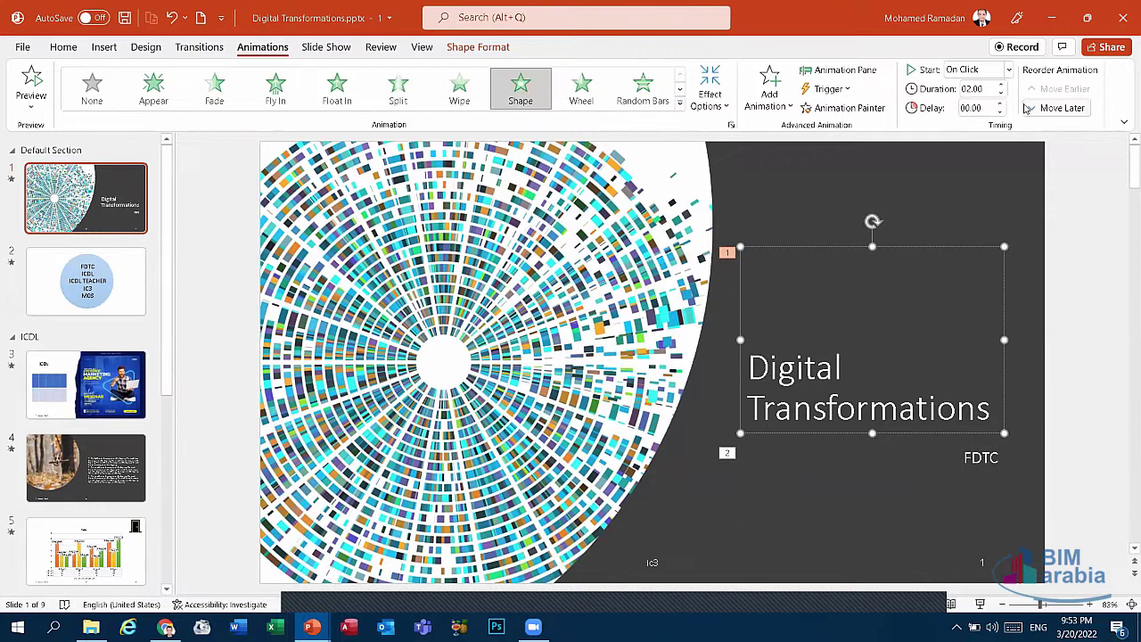
left_click(999, 84)
left_click(31, 89)
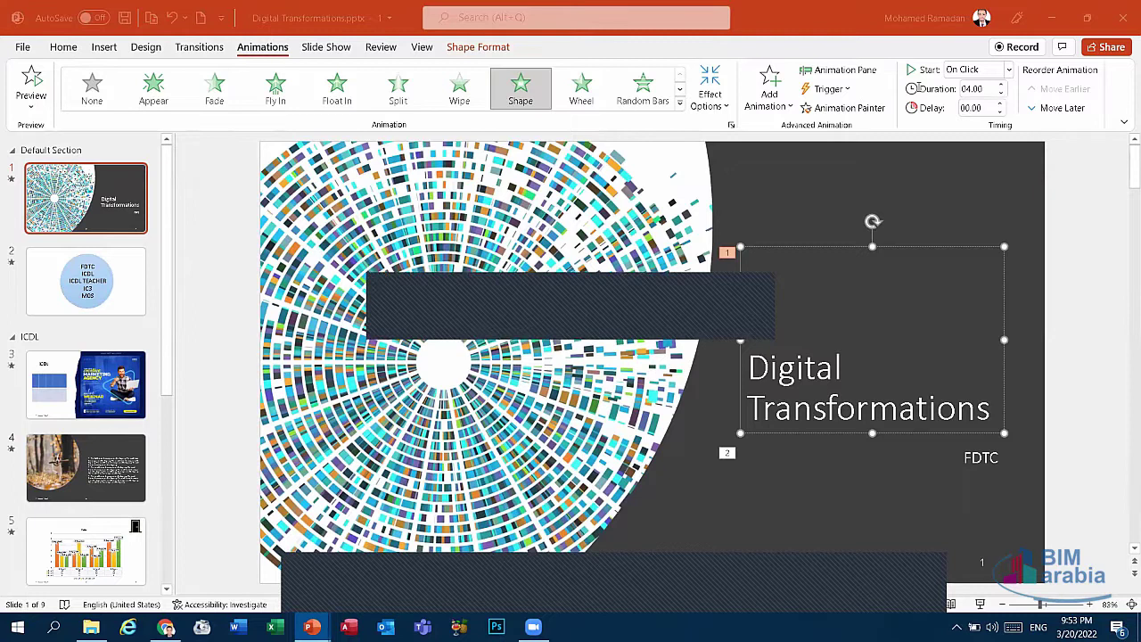
left_click(1000, 84)
left_click(1000, 84)
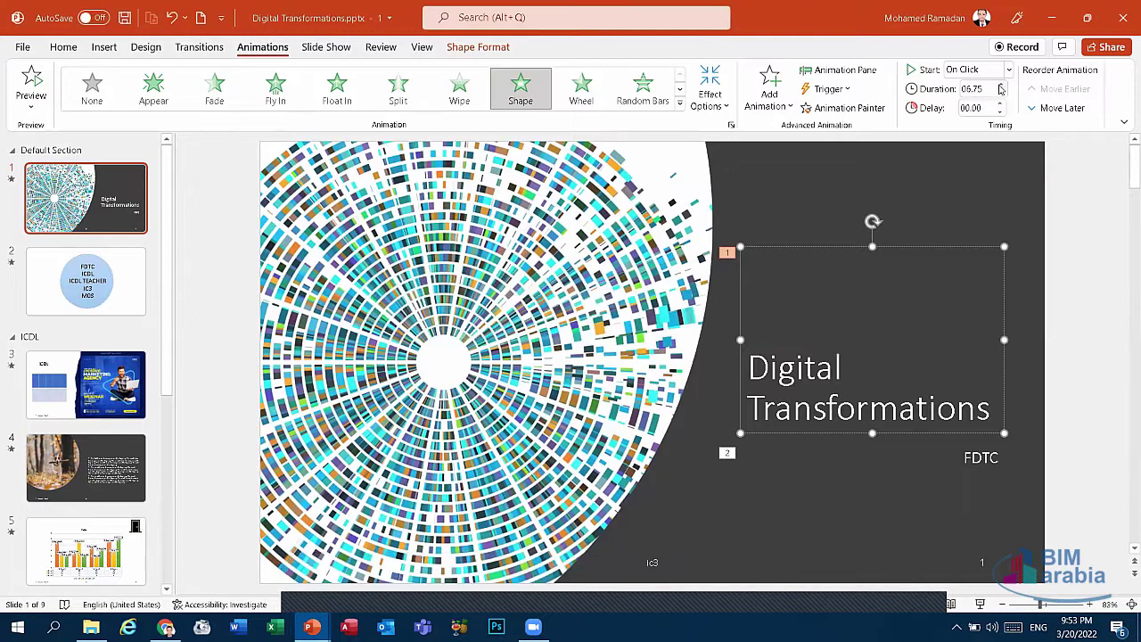
left_click(1000, 85)
left_click(36, 82)
left_click(999, 93)
left_click(999, 93)
left_click(1000, 94)
Step: Set the FDTC subtitle's animation delay to 02.00 and preview the result
left_click(829, 456)
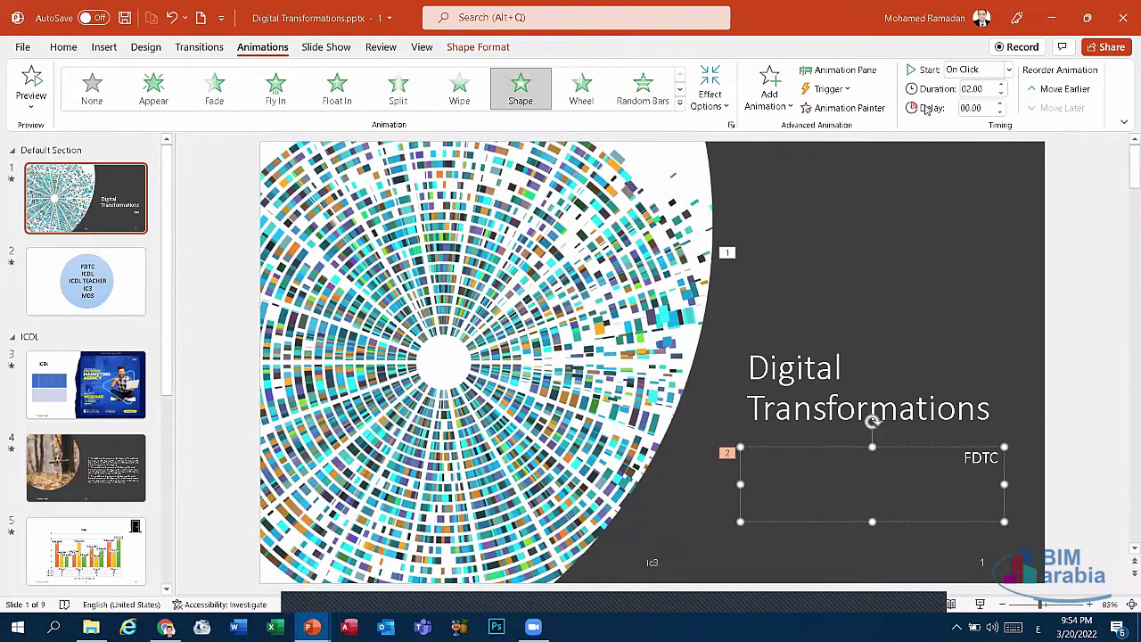
left_click(999, 104)
left_click(999, 104)
left_click(999, 104)
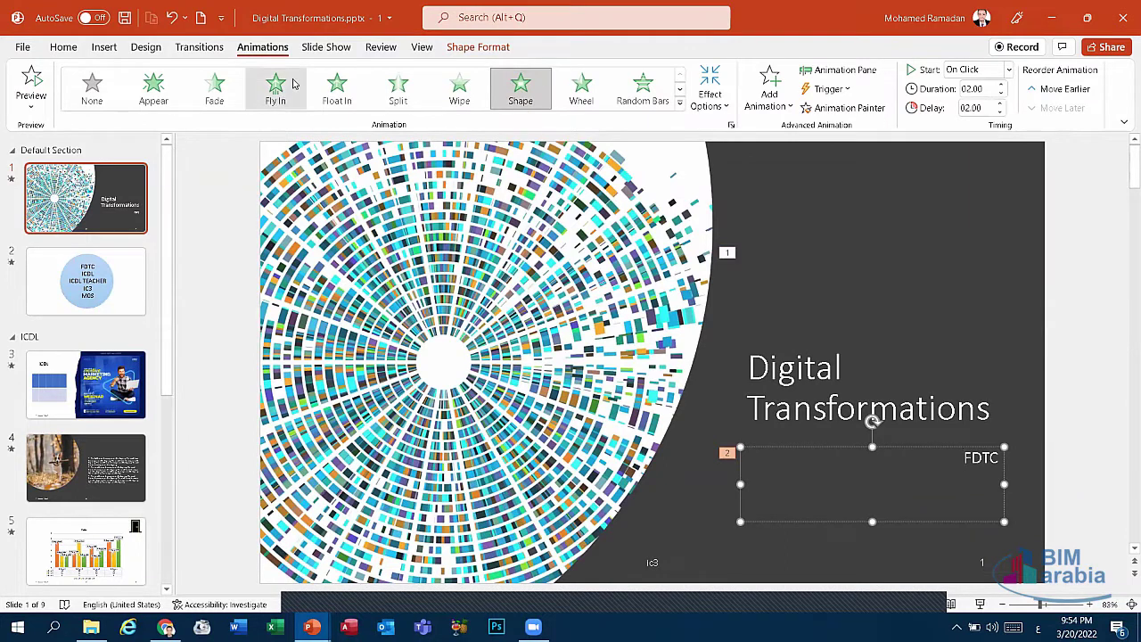
left_click(40, 86)
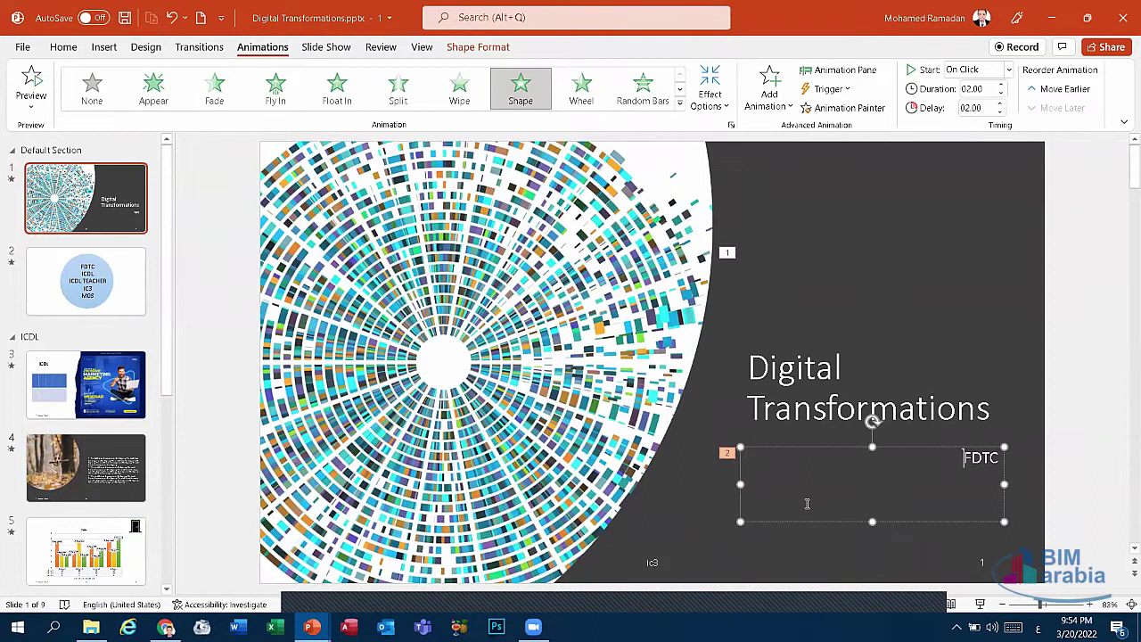
left_click(812, 408)
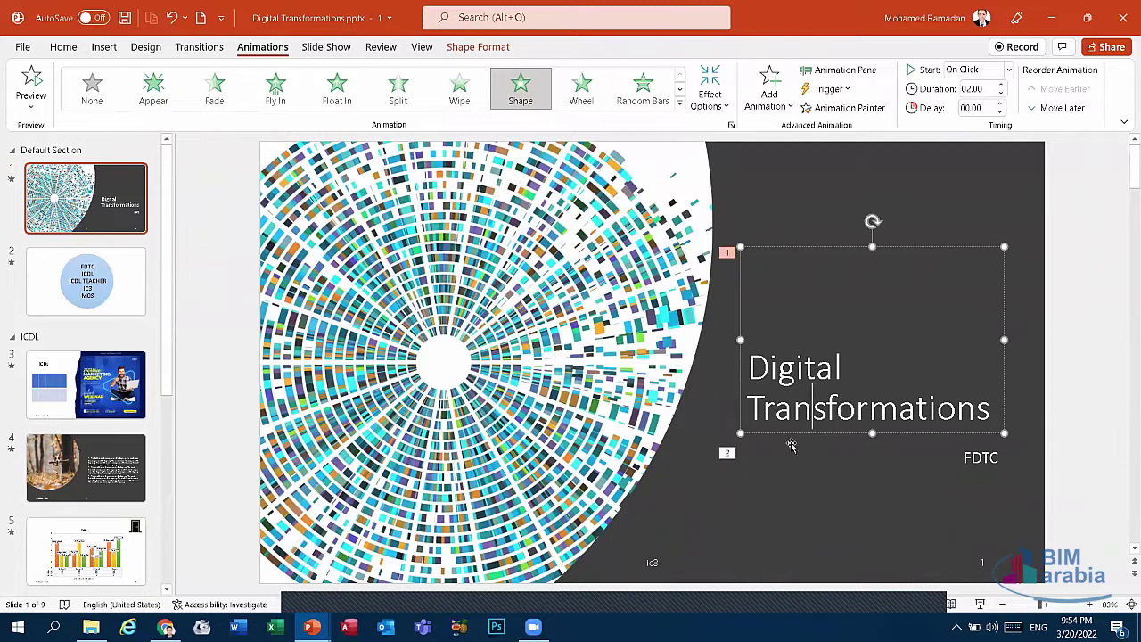
left_click(811, 472)
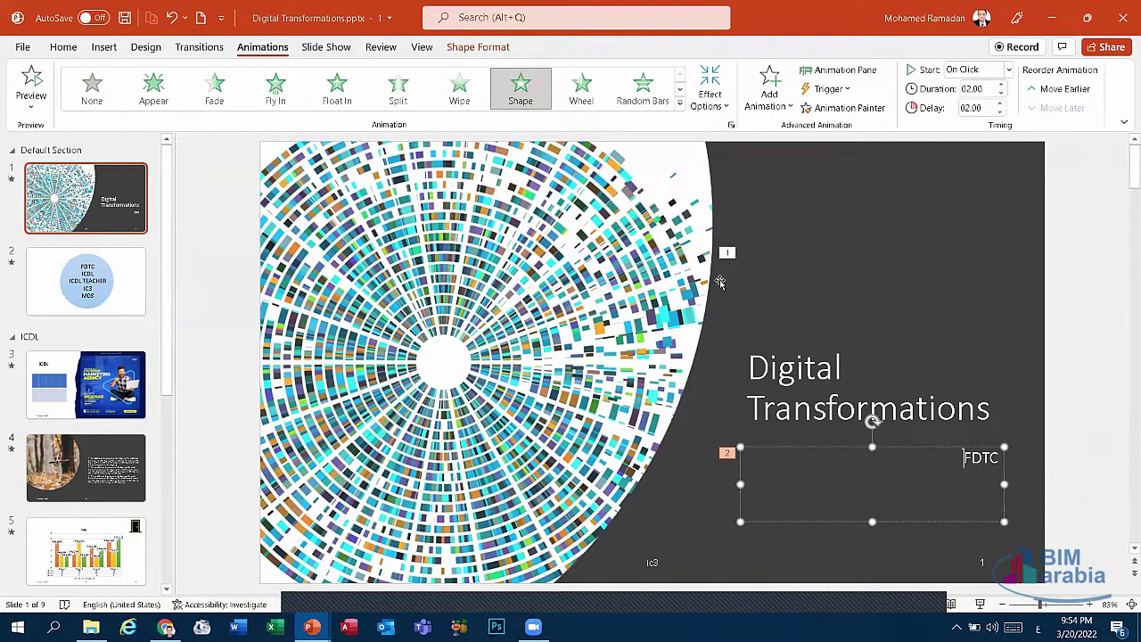
left_click(814, 368)
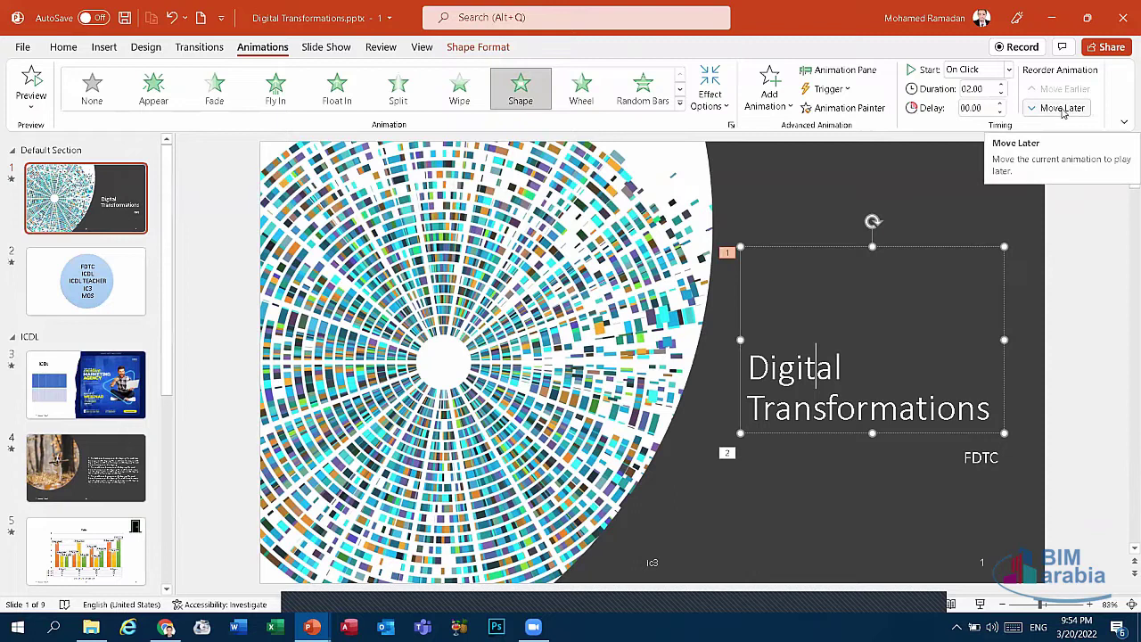
left_click(1063, 107)
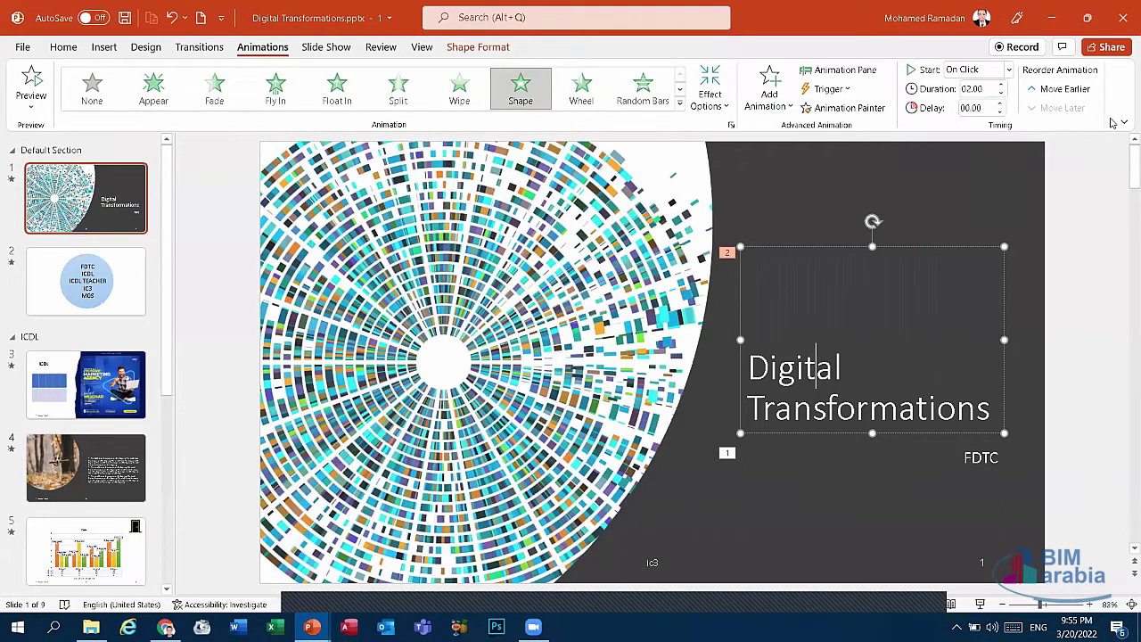
left_click(1050, 89)
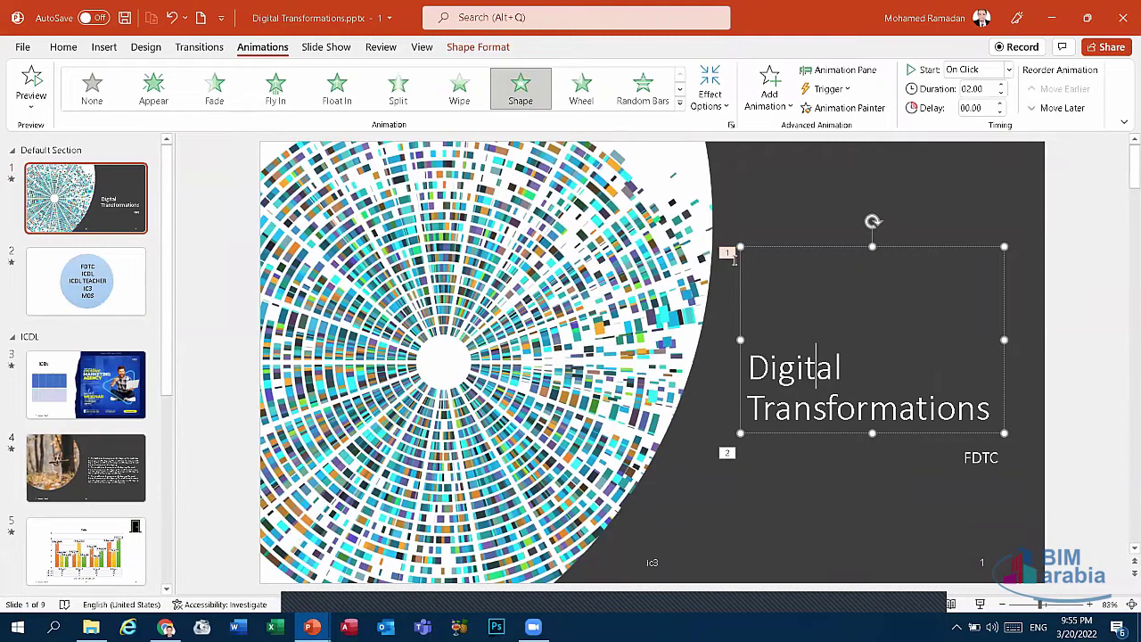
left_click(1062, 108)
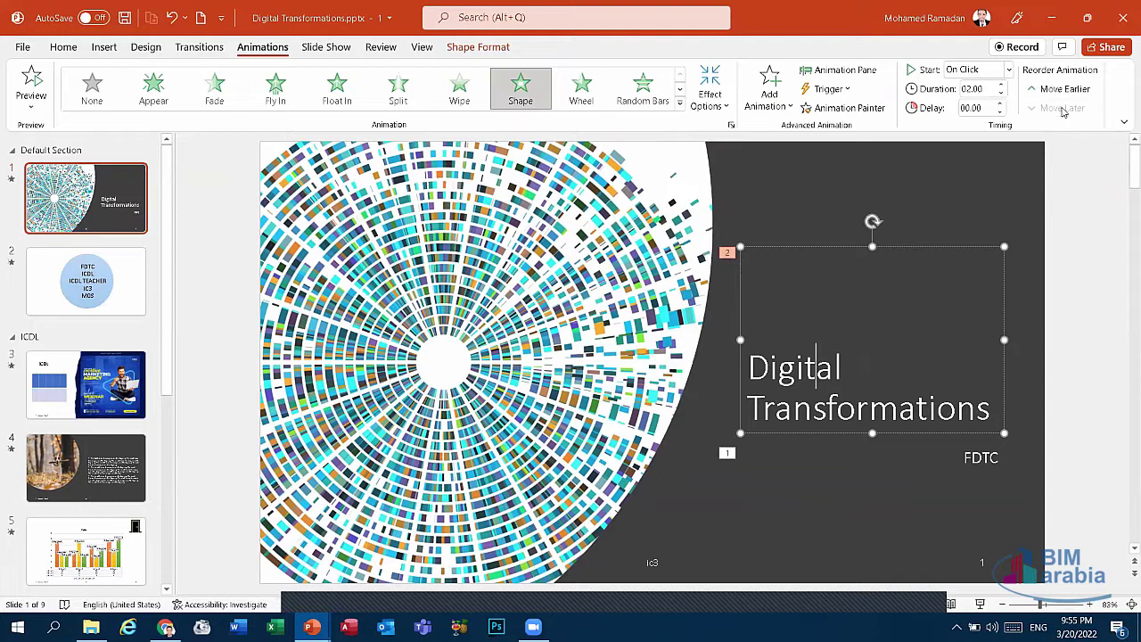
left_click(1056, 90)
left_click(690, 425)
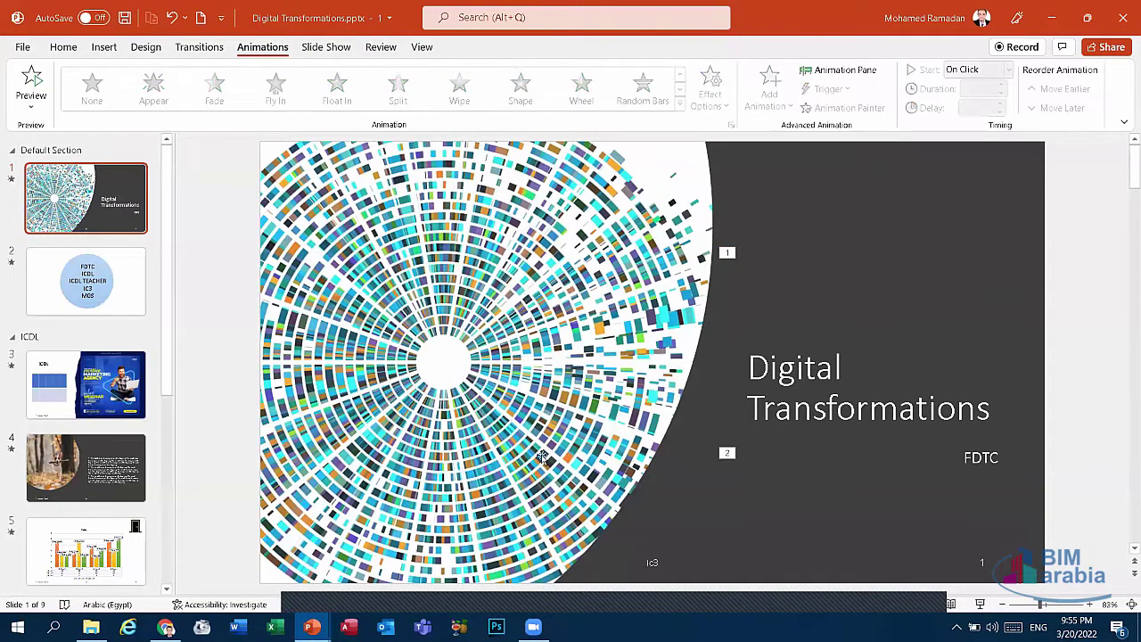
Step: Run the slide show from the first slide with F5, then end it
left_click(318, 47)
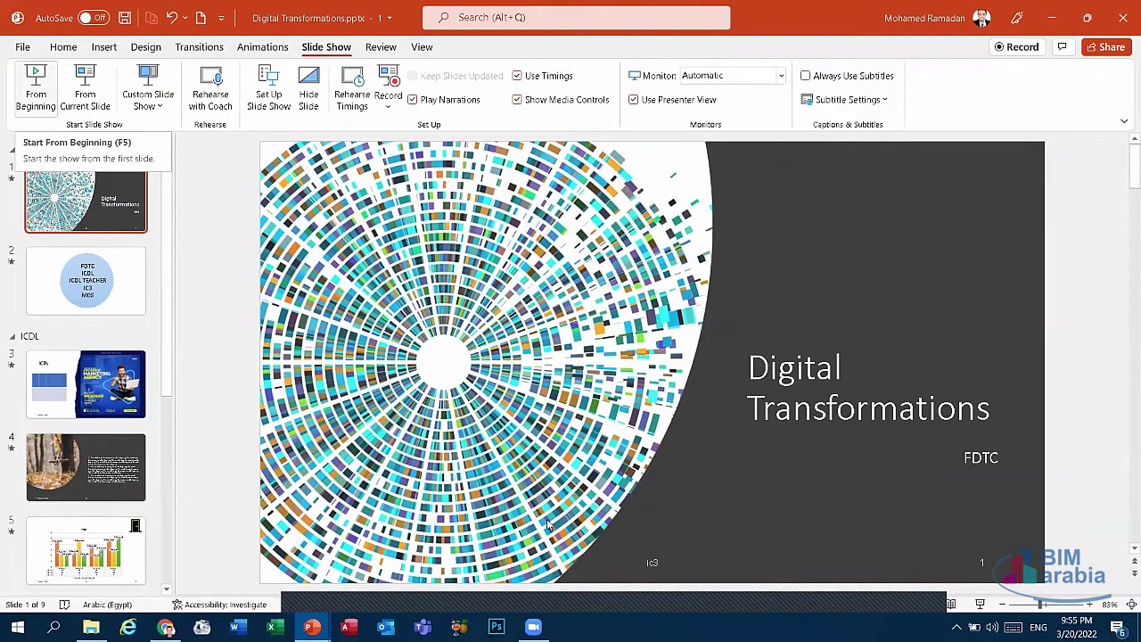
key("F5")
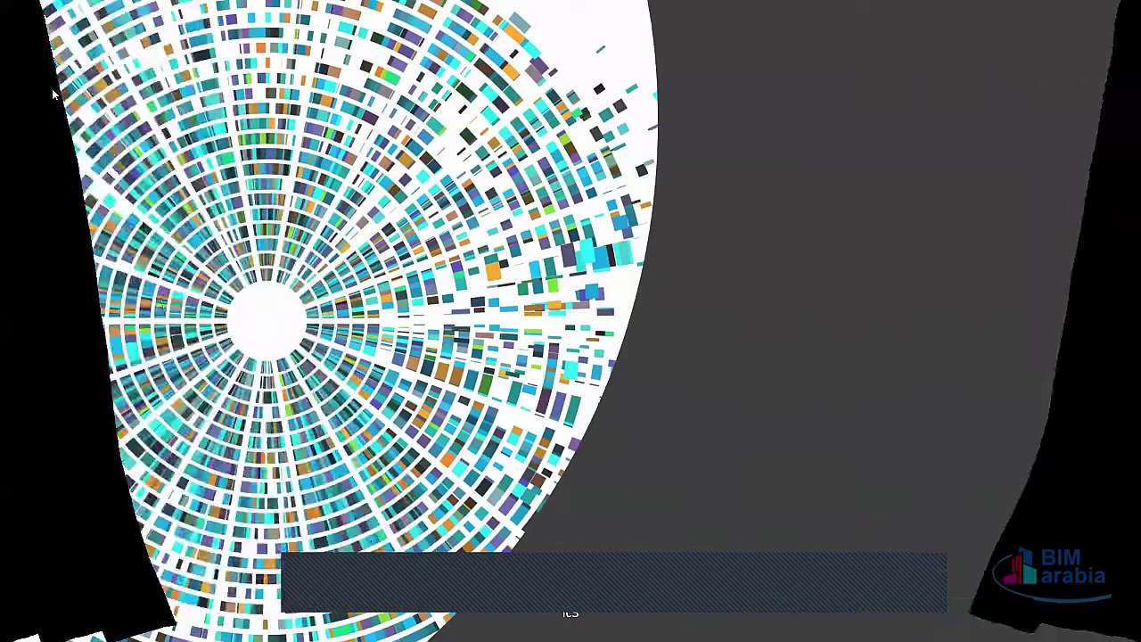
key("Escape")
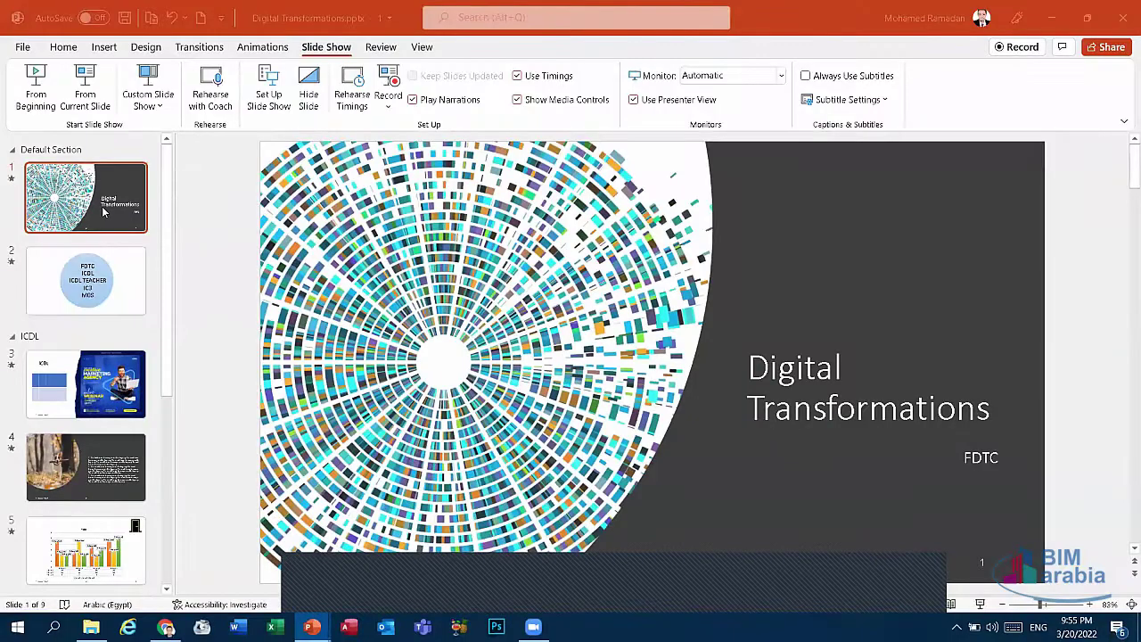
Step: Play the show from slide 7, the marketing webinar slide, then end it
scroll(118, 346, "down", 3)
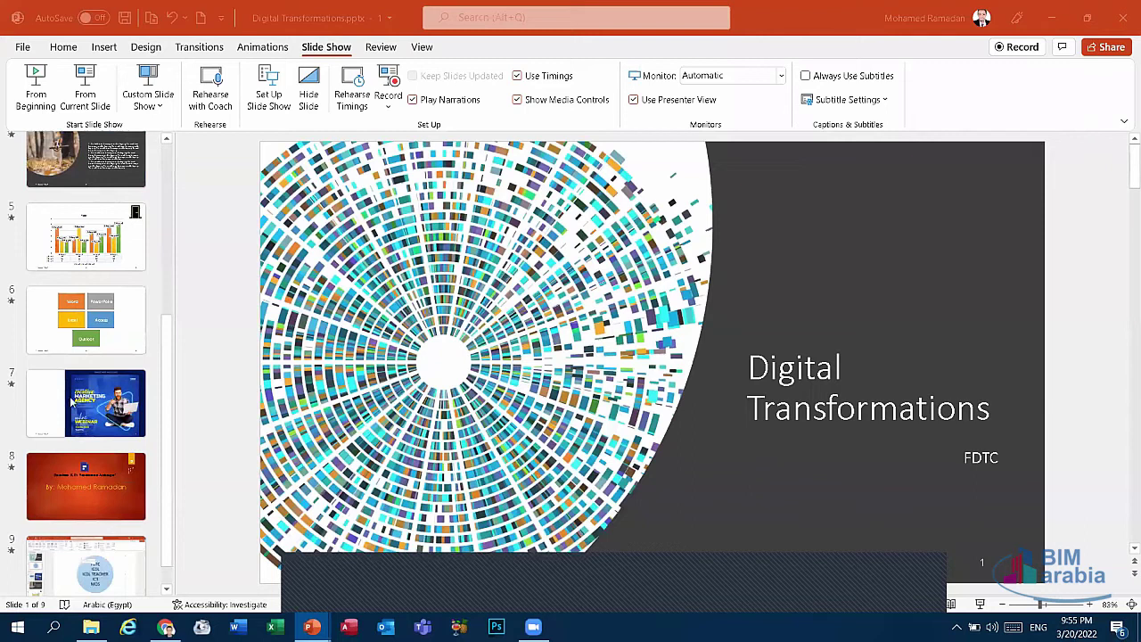
left_click(109, 422)
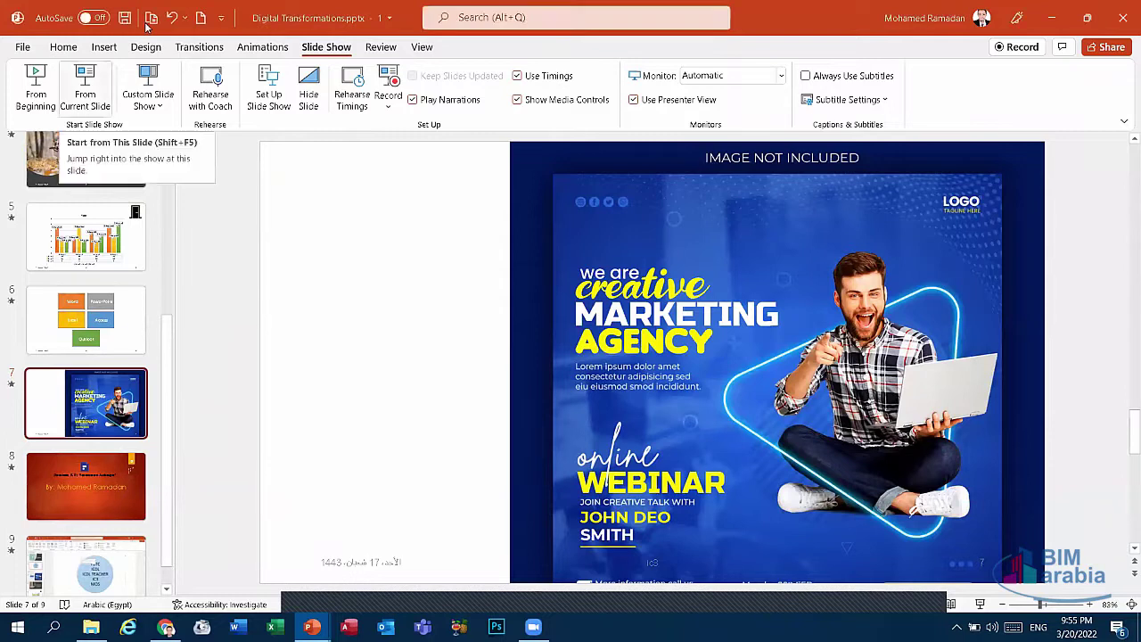
left_click(85, 89)
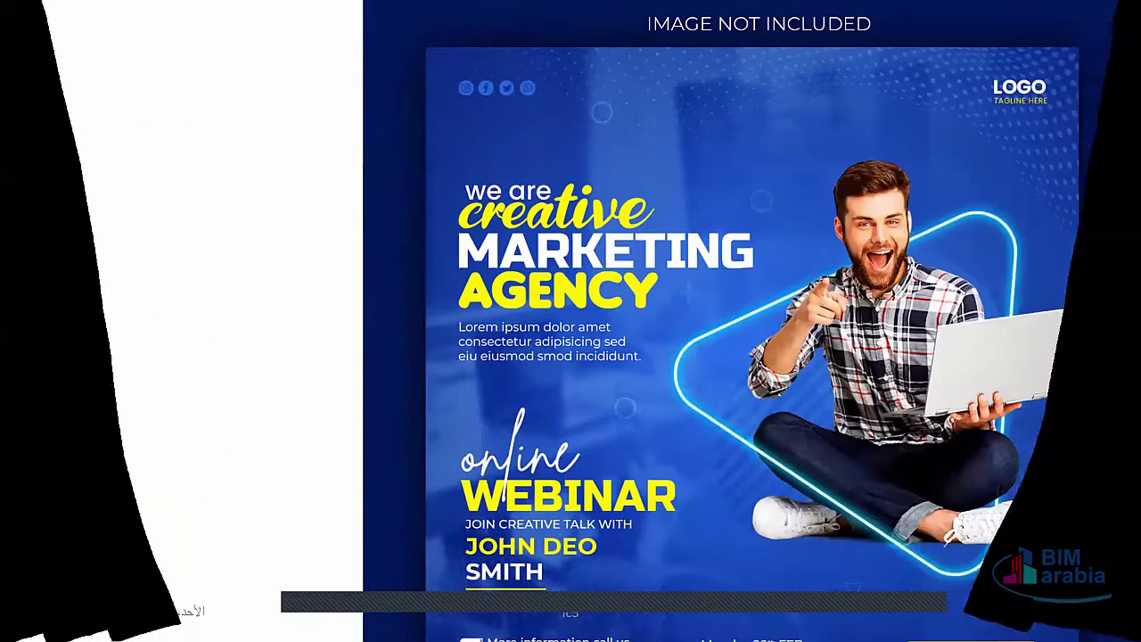
key("Escape")
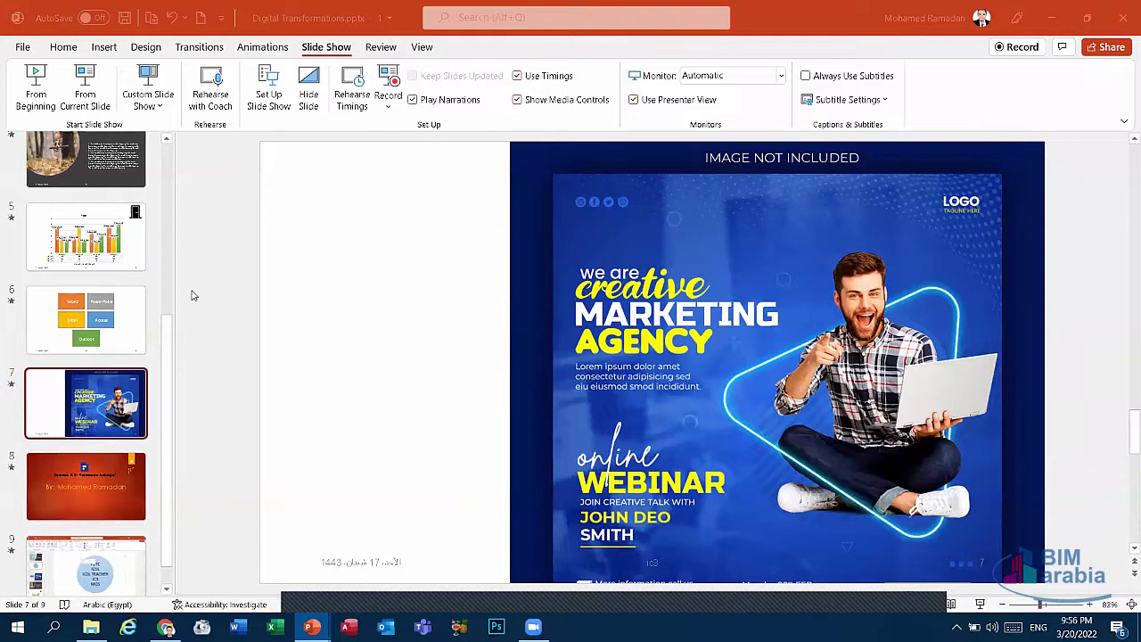
Step: Create Custom Show 1 containing only slide 3, ICDL
left_click(148, 100)
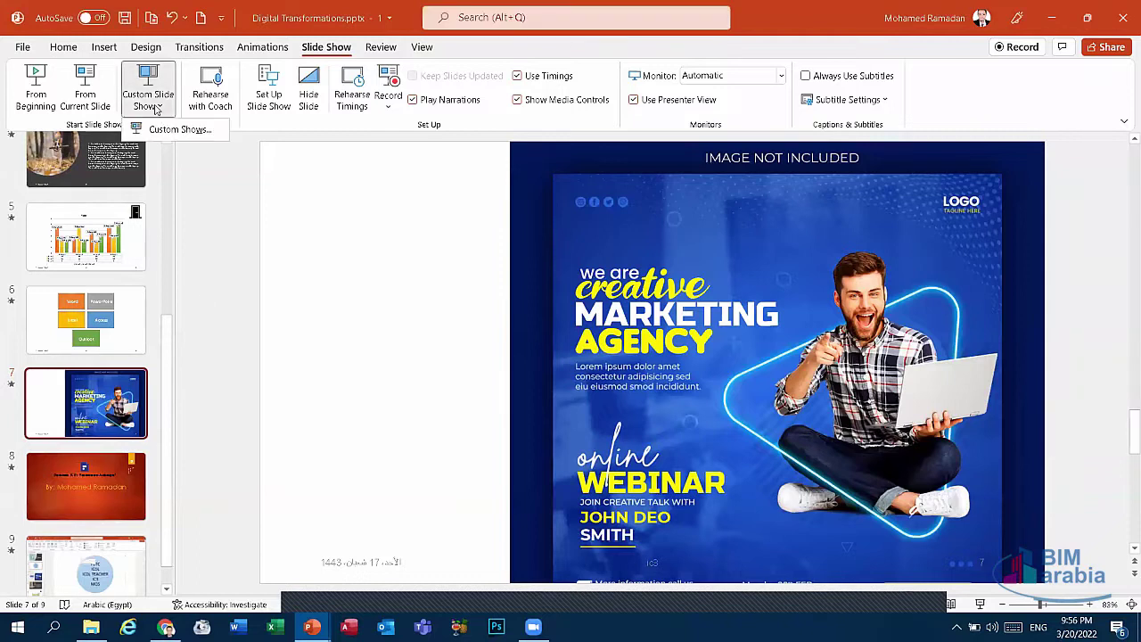
left_click(173, 130)
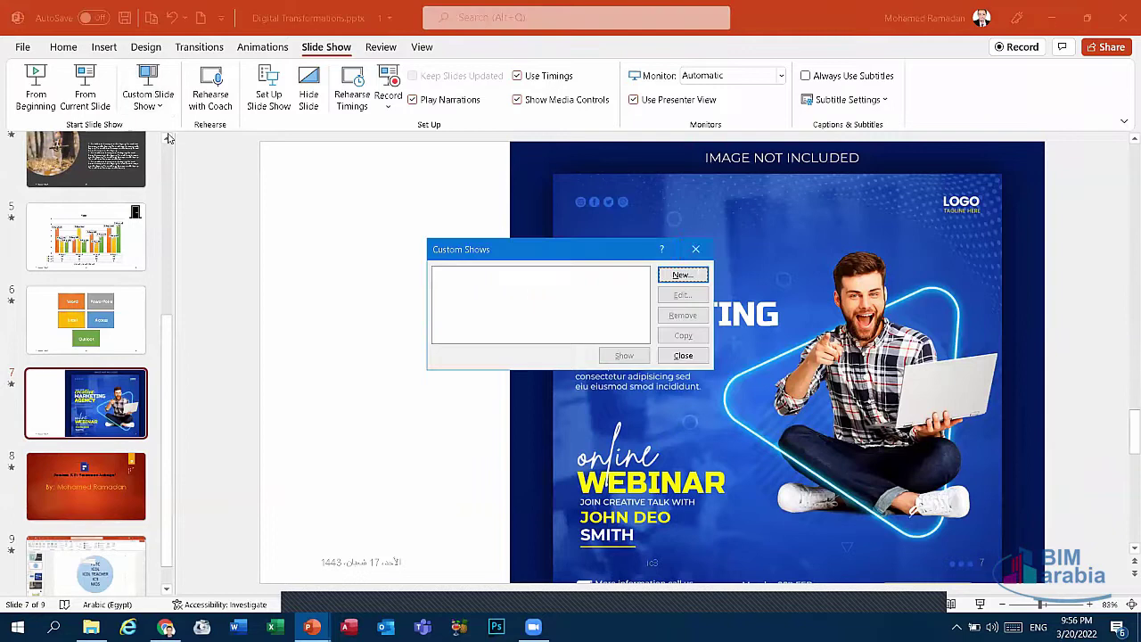
left_click(683, 275)
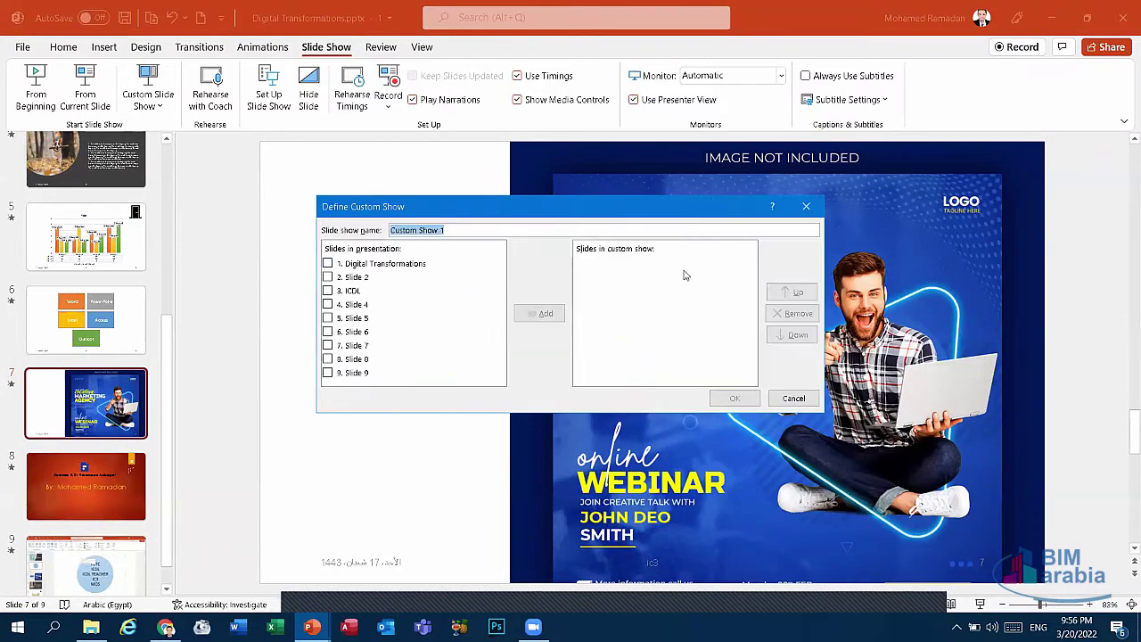
left_click(327, 291)
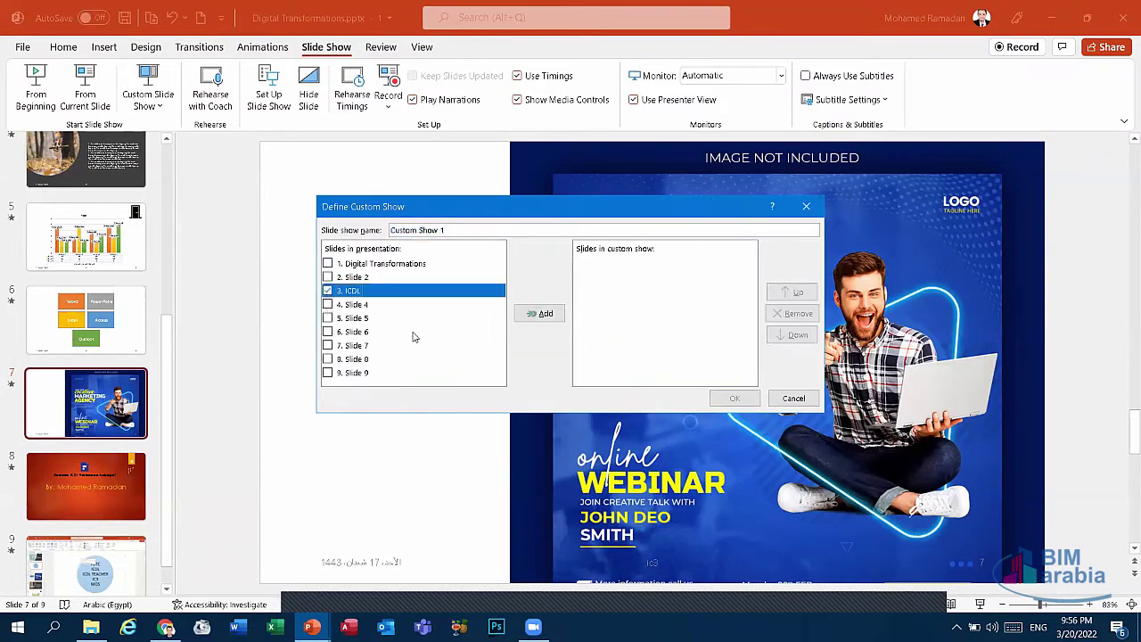
left_click(539, 314)
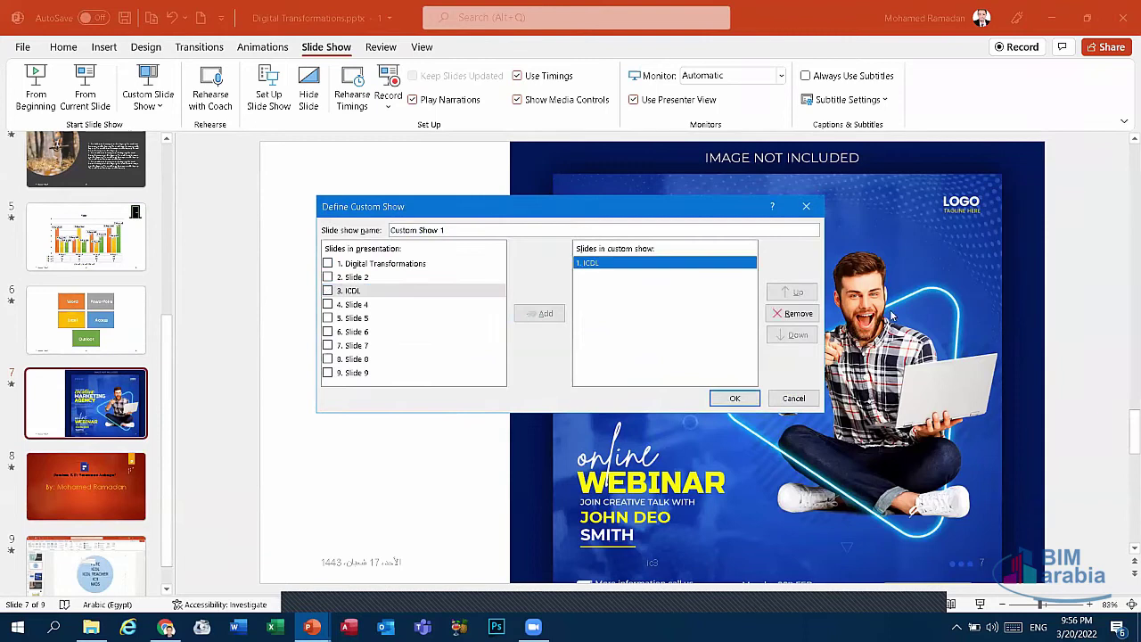
left_click(747, 399)
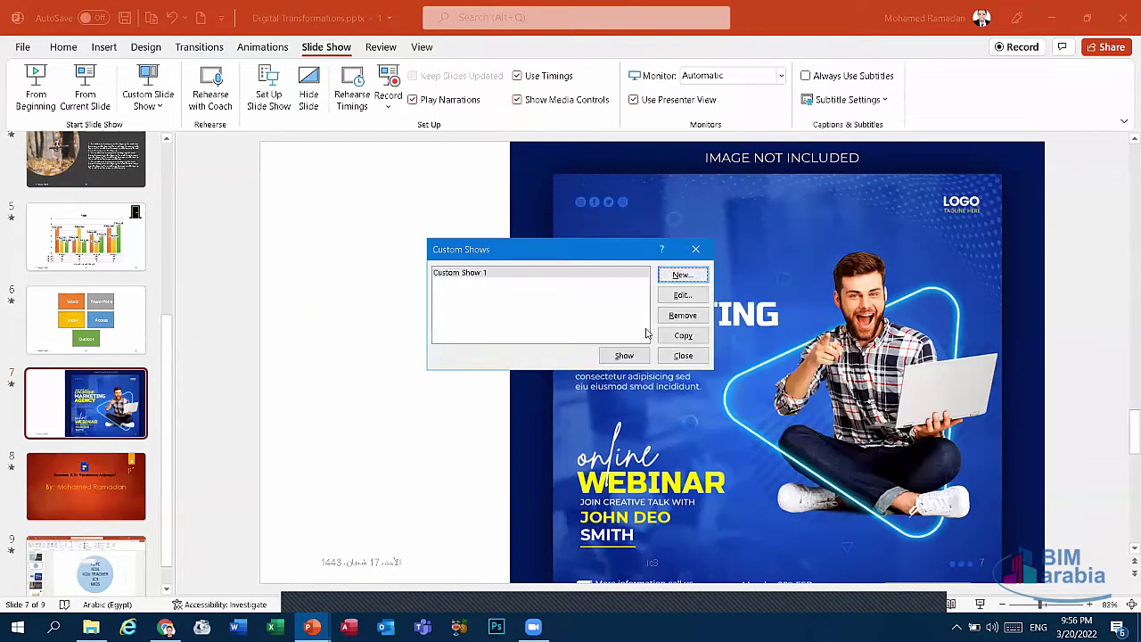
Step: Play Custom Show 1 full screen, stop it early, and return to the deck
left_click(624, 356)
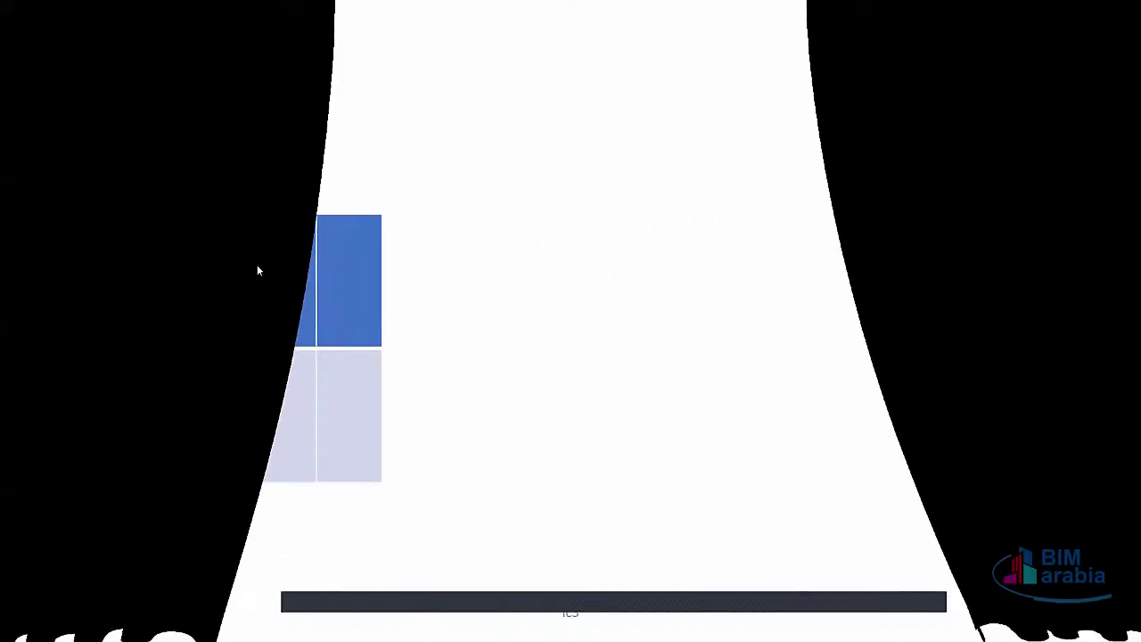
key("Escape")
left_click(154, 107)
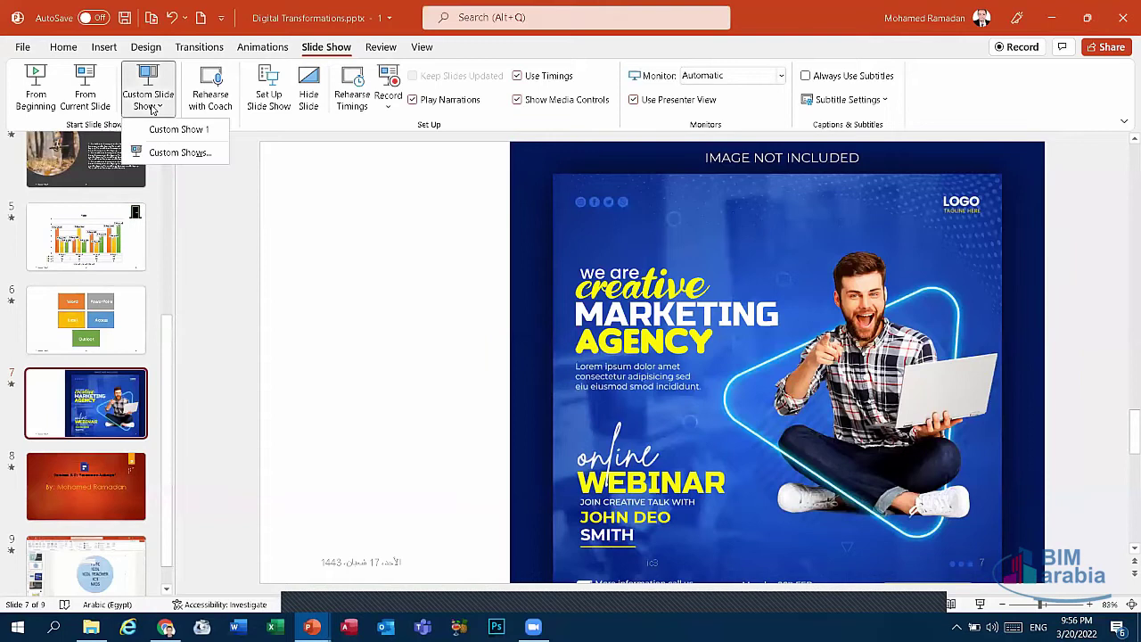
Step: Start a new custom show and add slides 4 through 7 to it
left_click(176, 155)
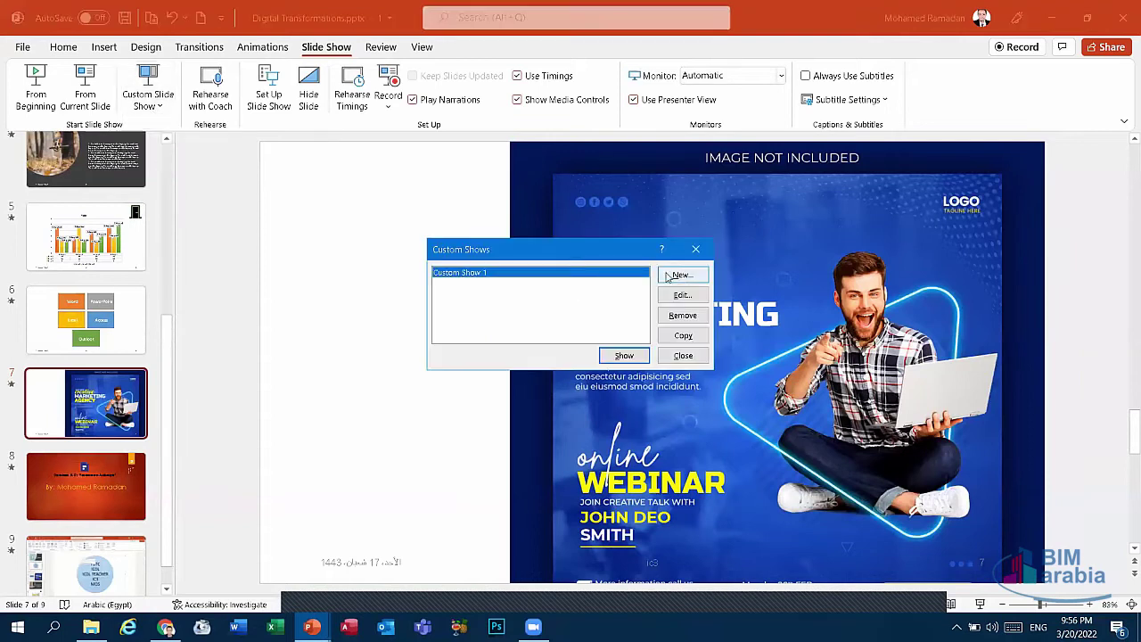
left_click(681, 275)
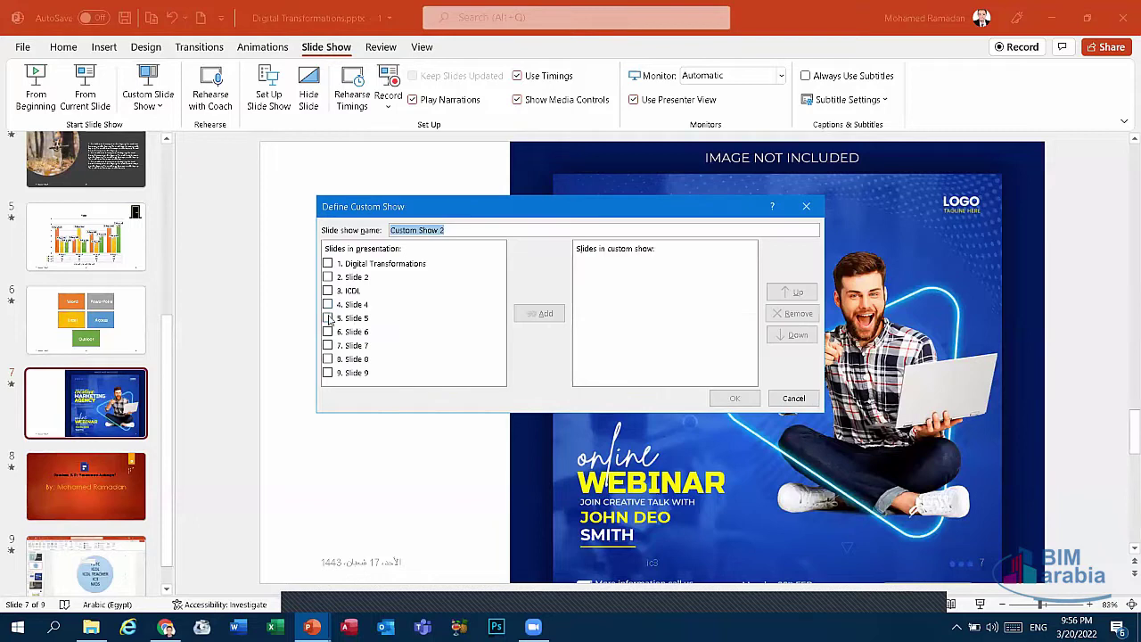
left_click(344, 319)
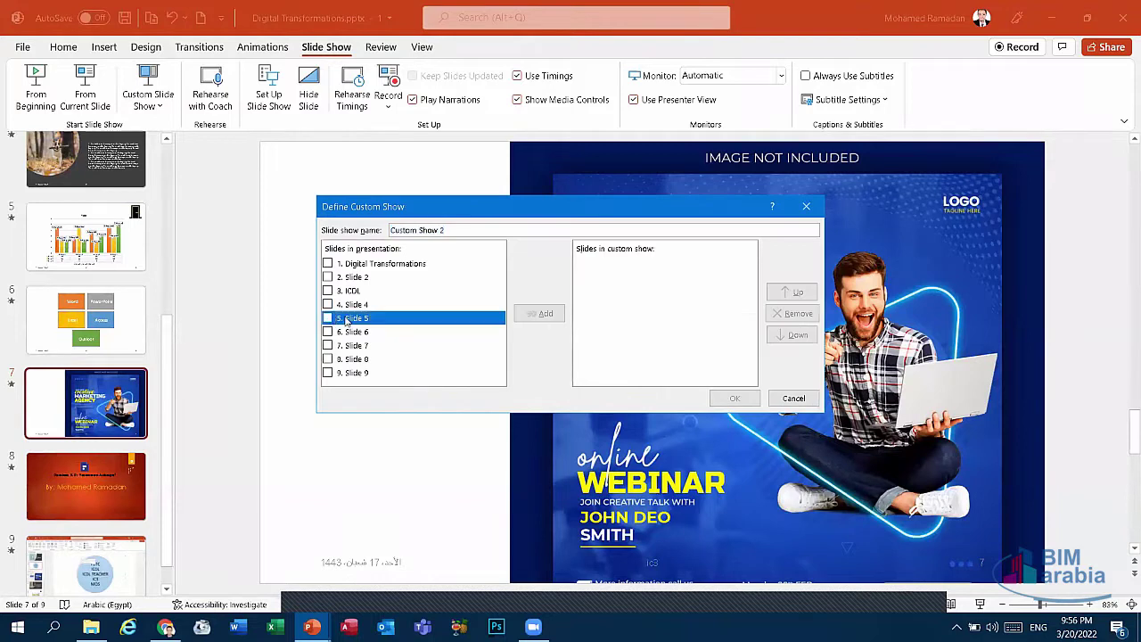
left_click(545, 315)
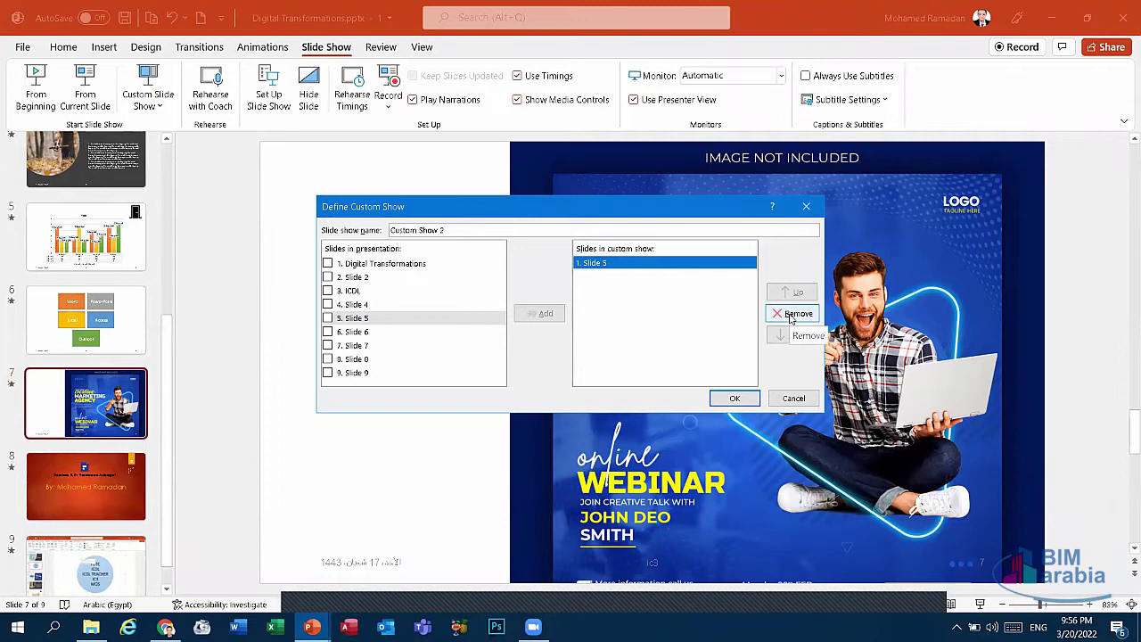
left_click(788, 315)
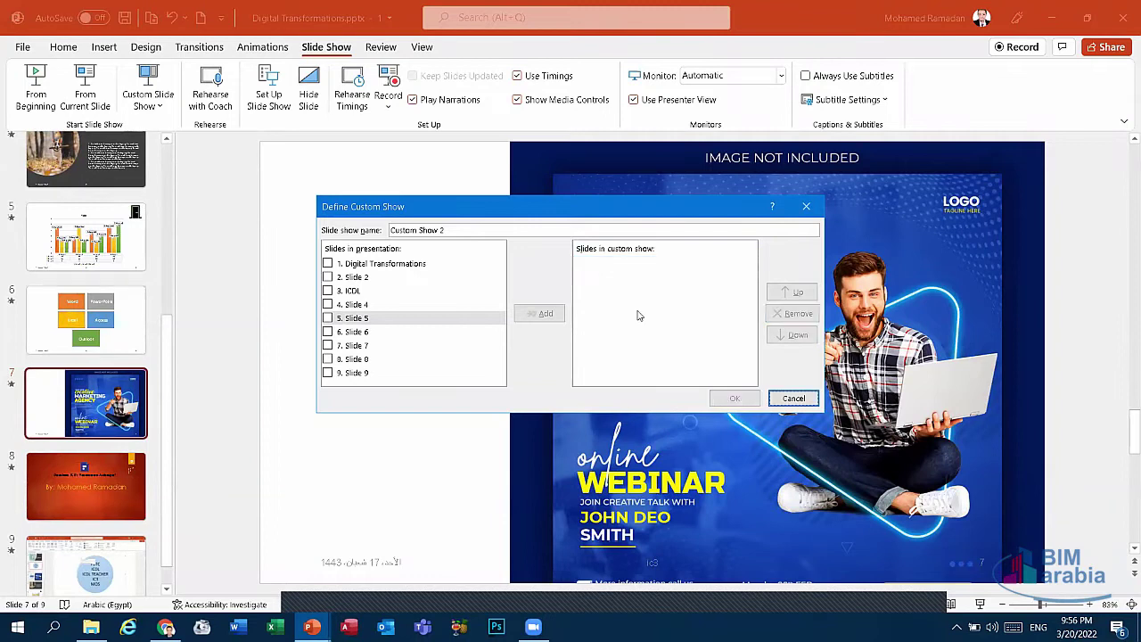
left_click(327, 345)
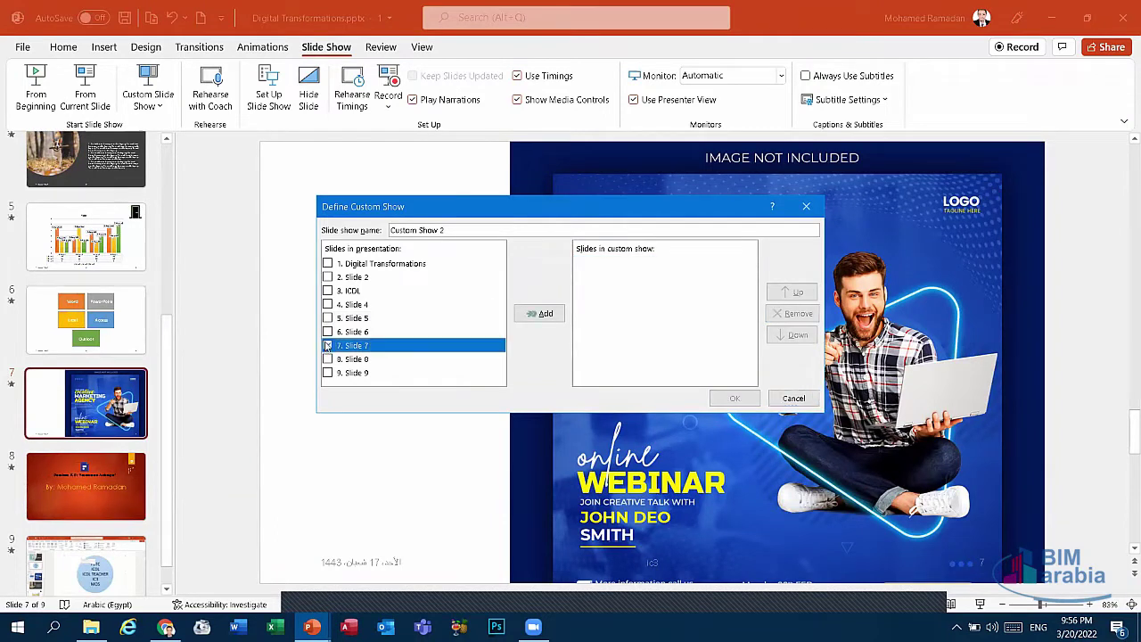
left_click(327, 332)
left_click(327, 304)
left_click(327, 318)
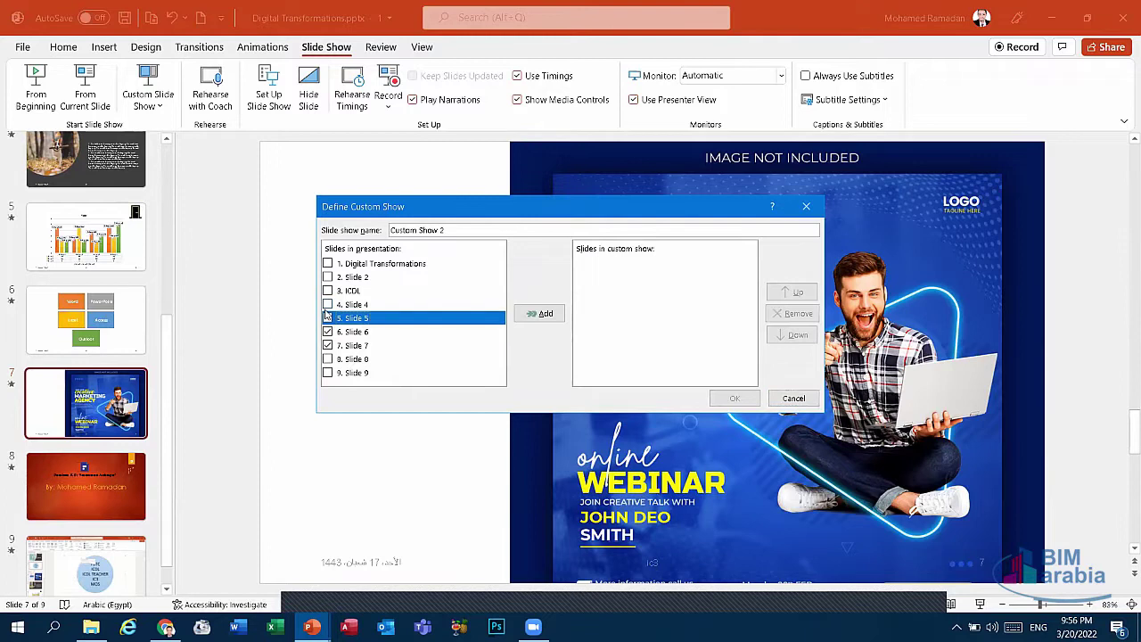
left_click(540, 315)
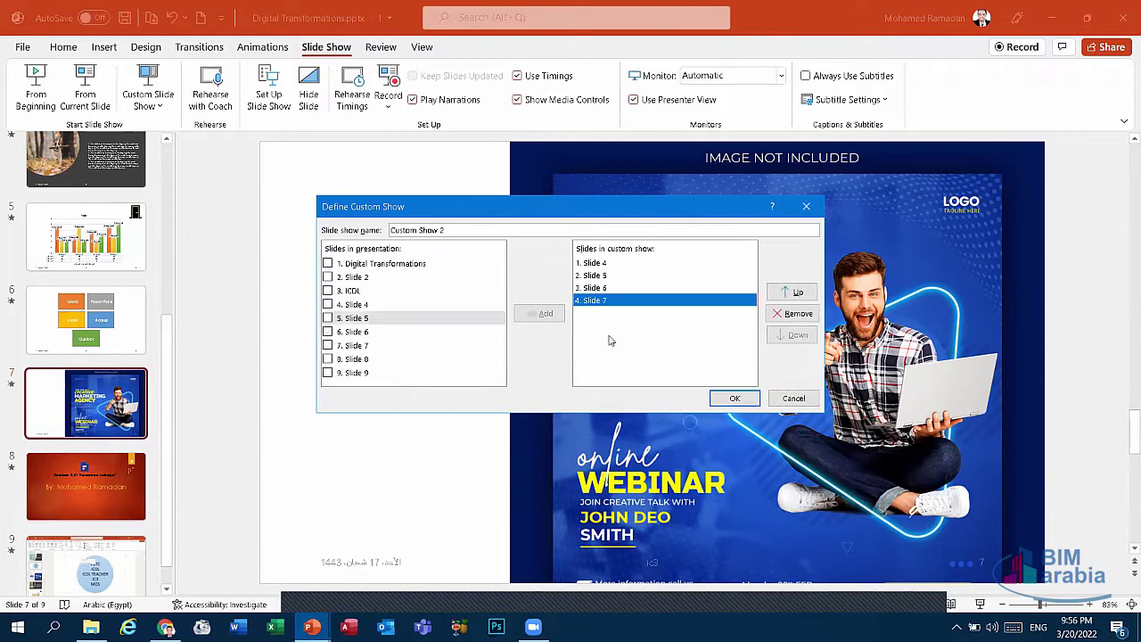
Step: Move slide 7 to the top of the new show and back, then discard the show
left_click(796, 294)
left_click(797, 295)
left_click(798, 294)
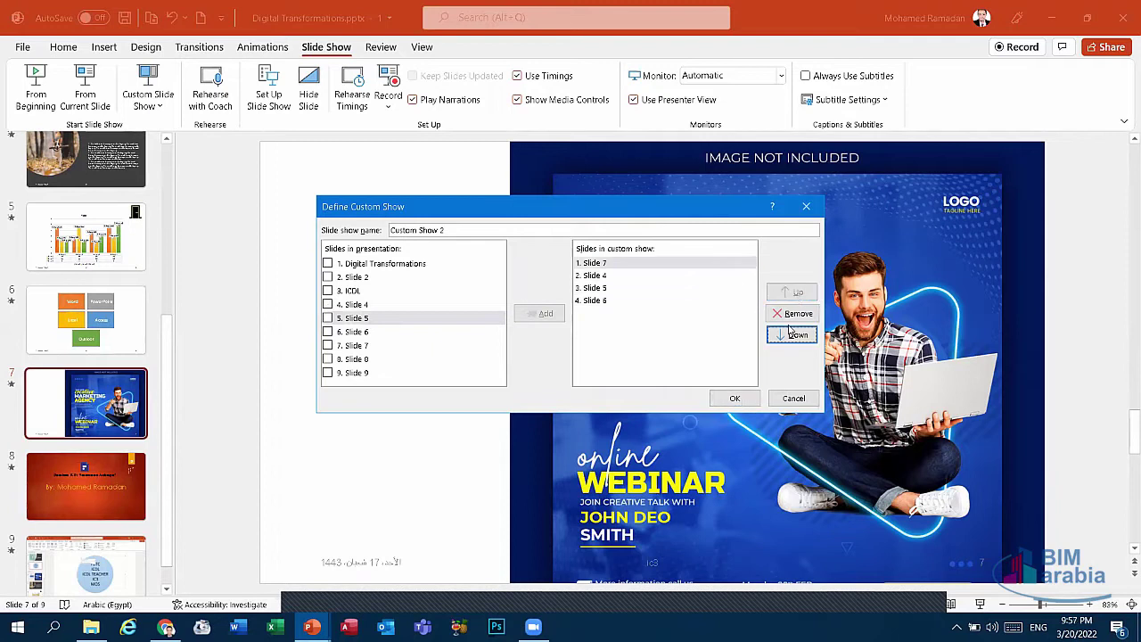
left_click(790, 336)
left_click(790, 336)
left_click(790, 336)
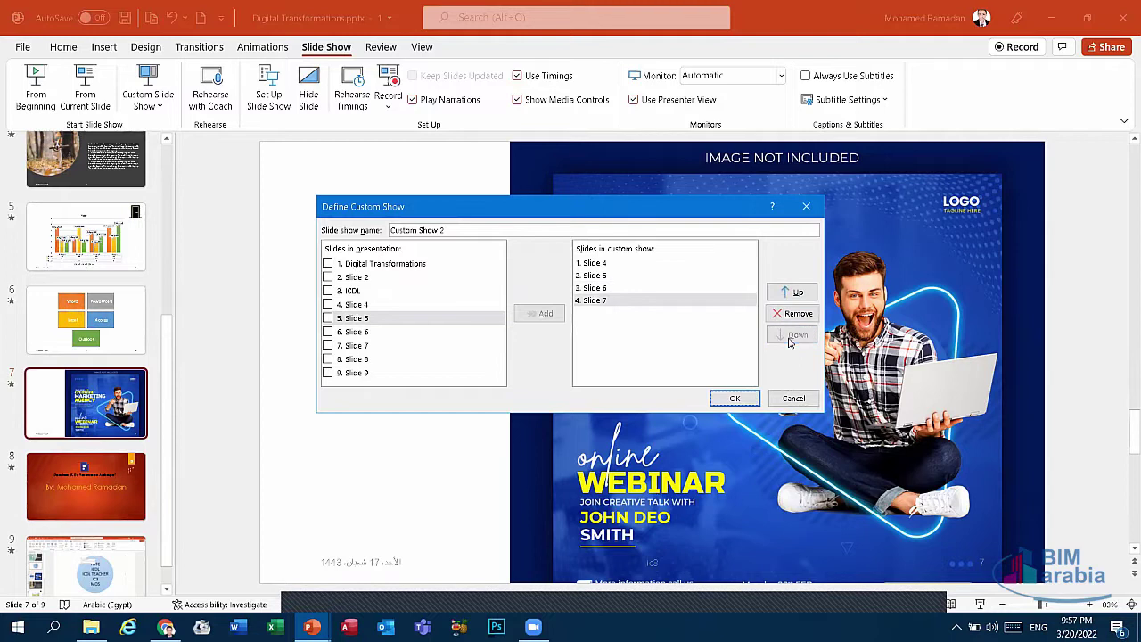
left_click(793, 399)
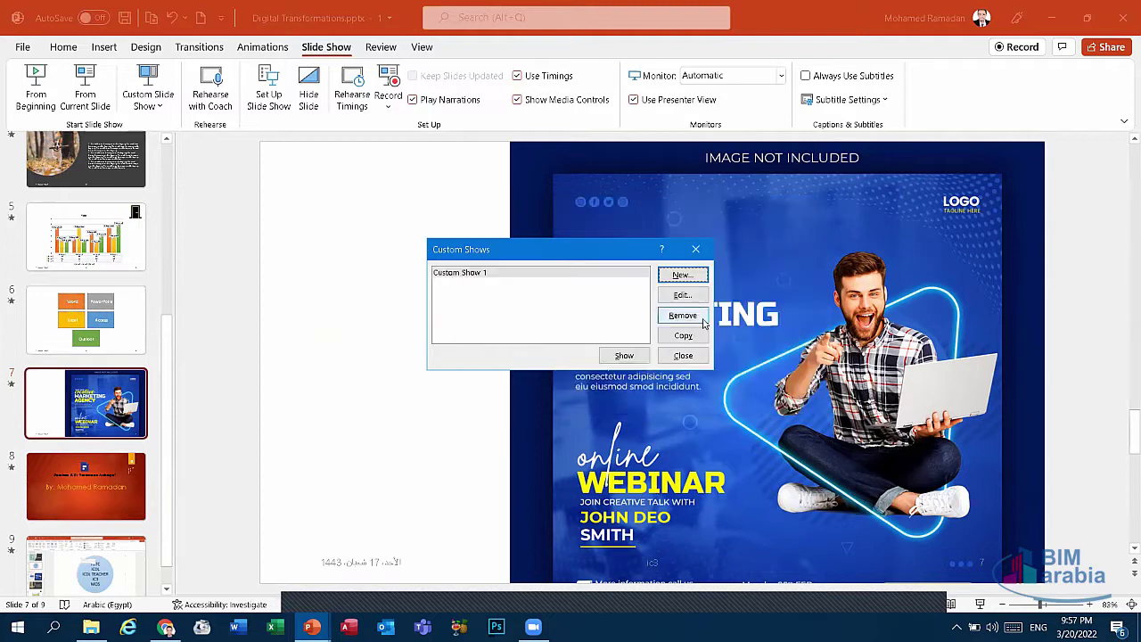
Step: Check Custom Show 1's slides unchanged, then remove Custom Show 1
left_click(682, 295)
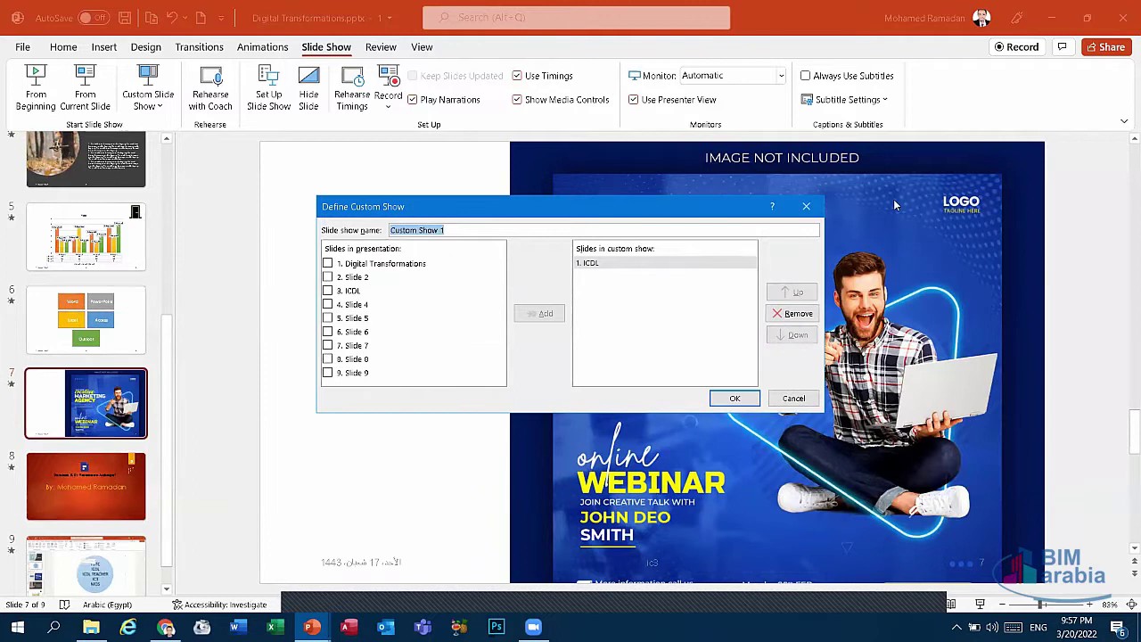
left_click(820, 208)
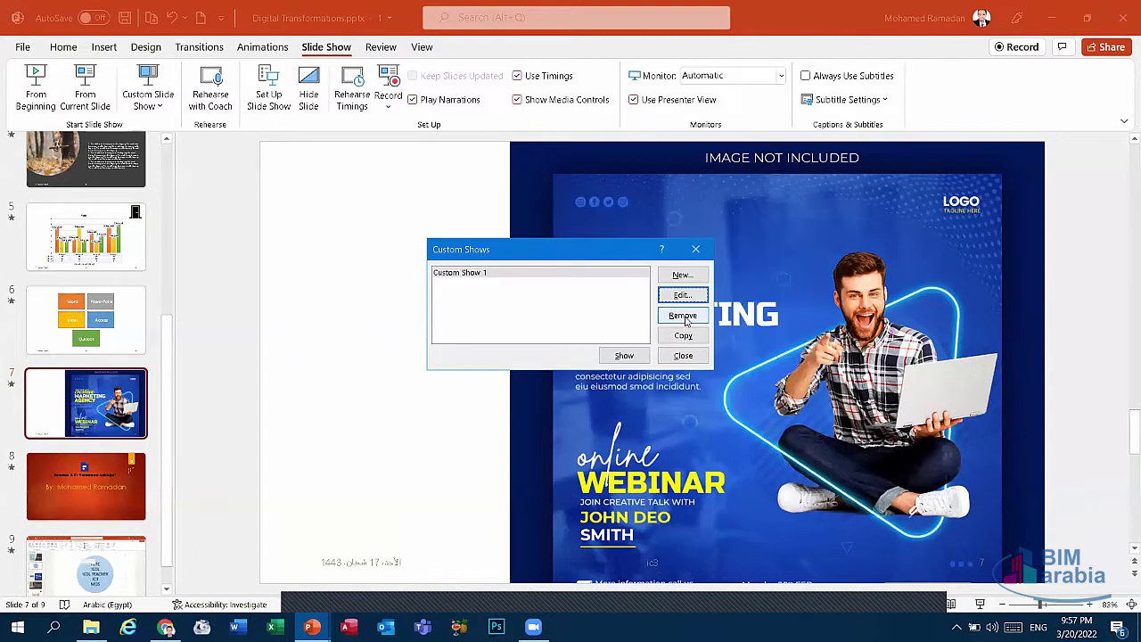
left_click(683, 316)
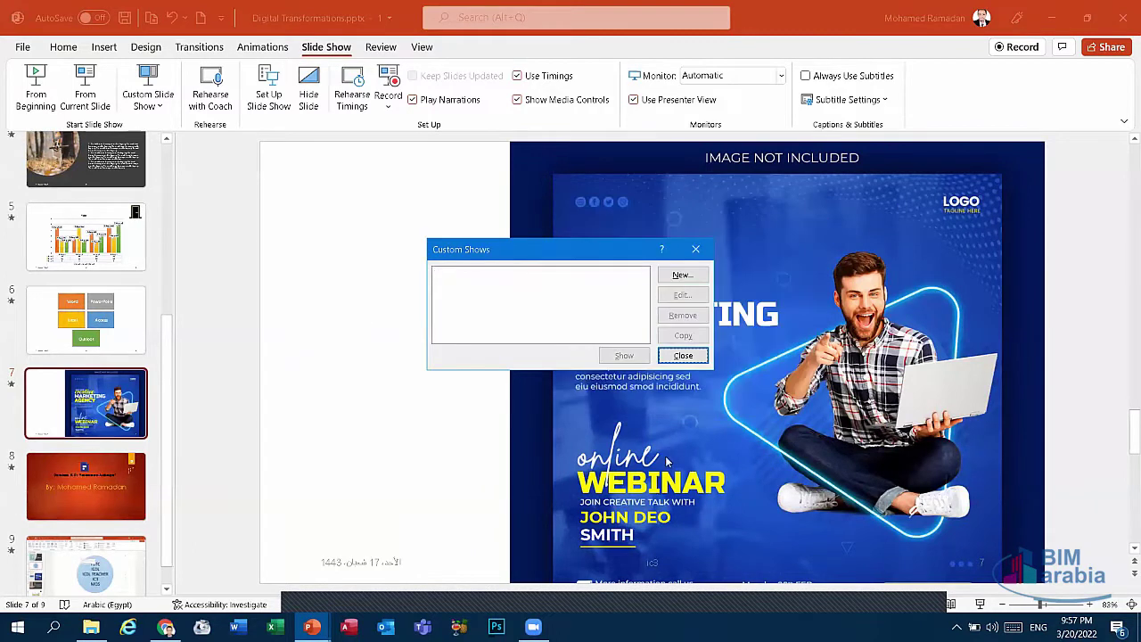
Step: Close Custom Shows, hide and unhide slide 7, and show the Record options
left_click(708, 248)
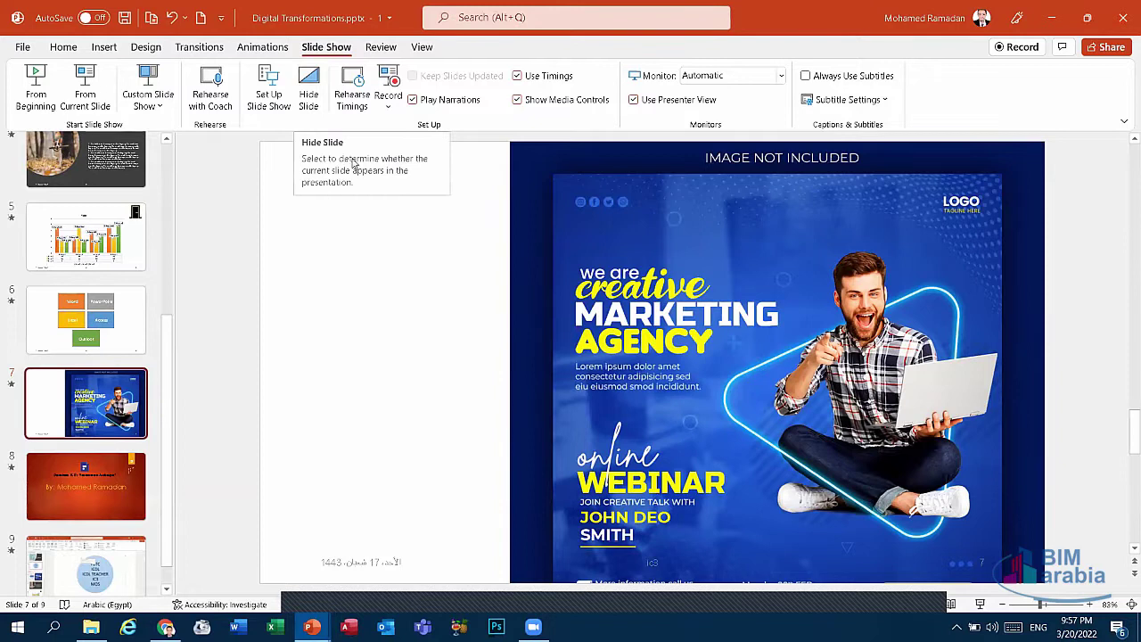
left_click(309, 96)
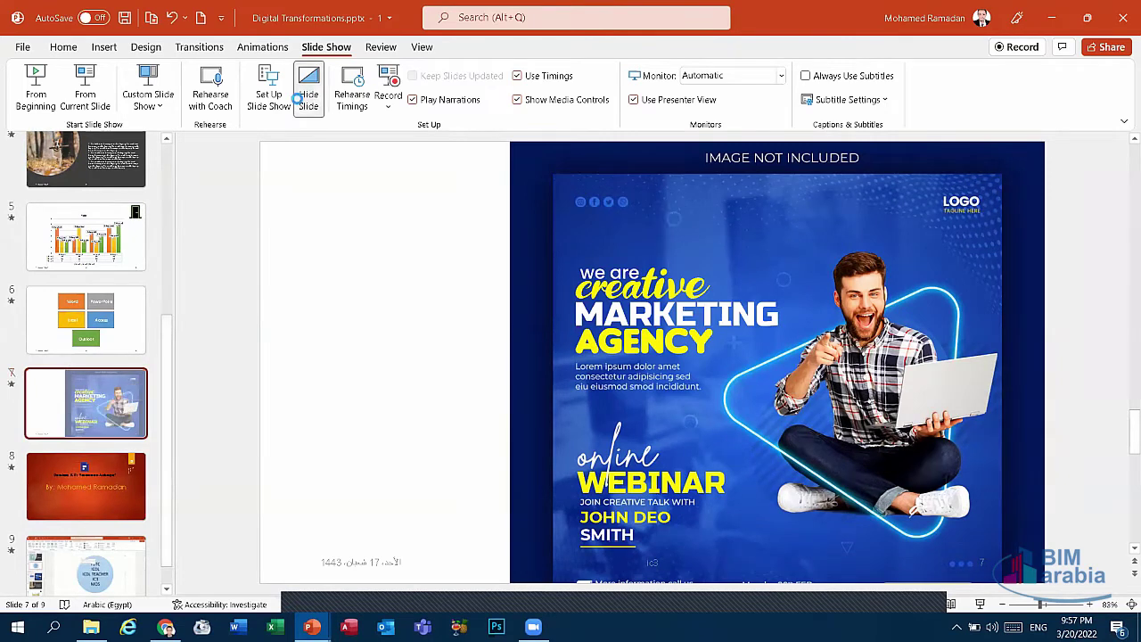
left_click(303, 98)
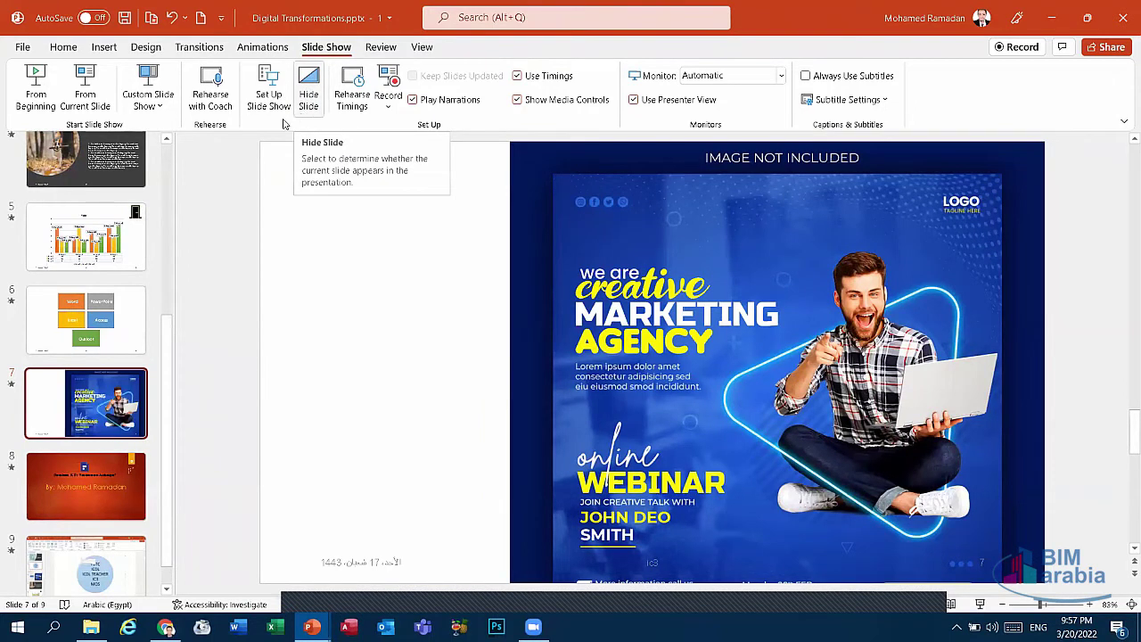
left_click(387, 100)
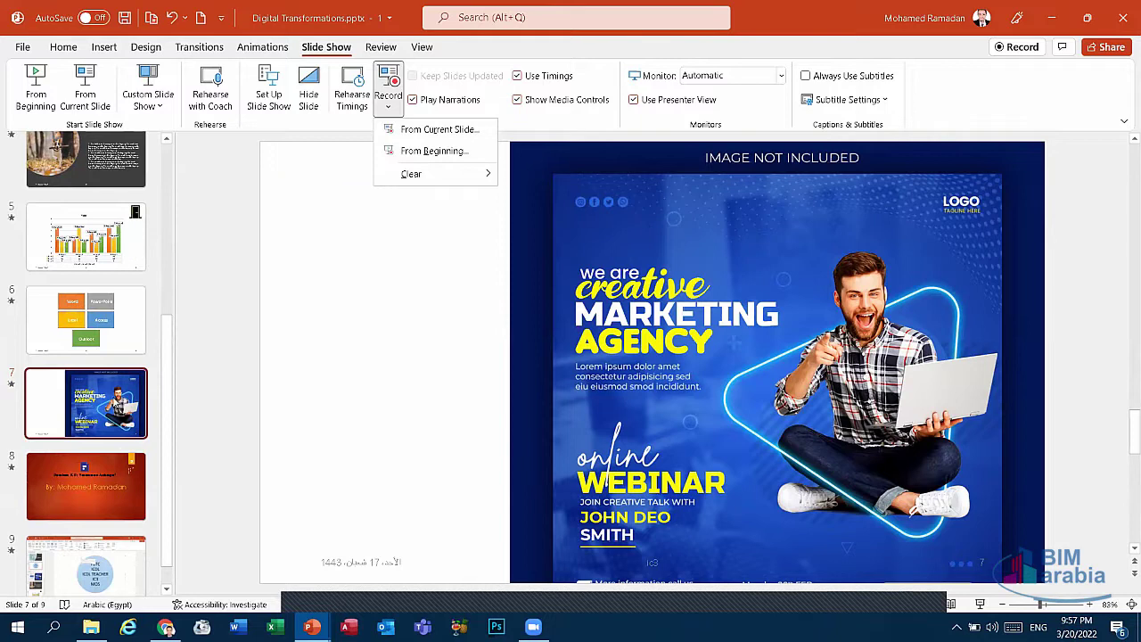
Step: Record from slide 7, play and scrub its preview in the recorder, then exit to editing
left_click(388, 89)
left_click(388, 89)
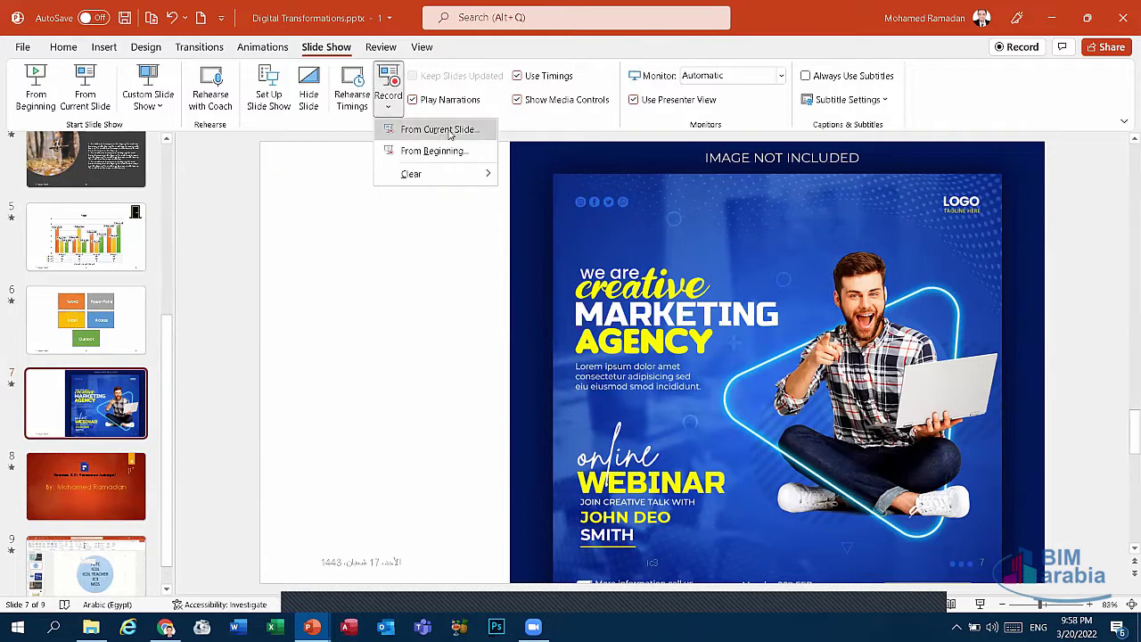
left_click(451, 131)
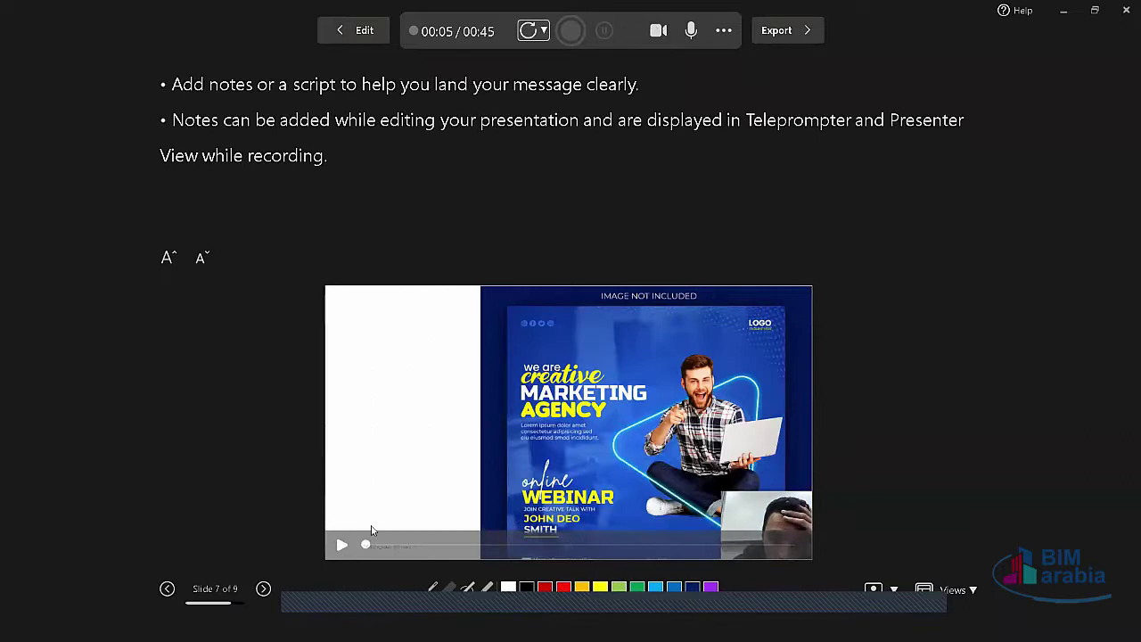
left_click(342, 545)
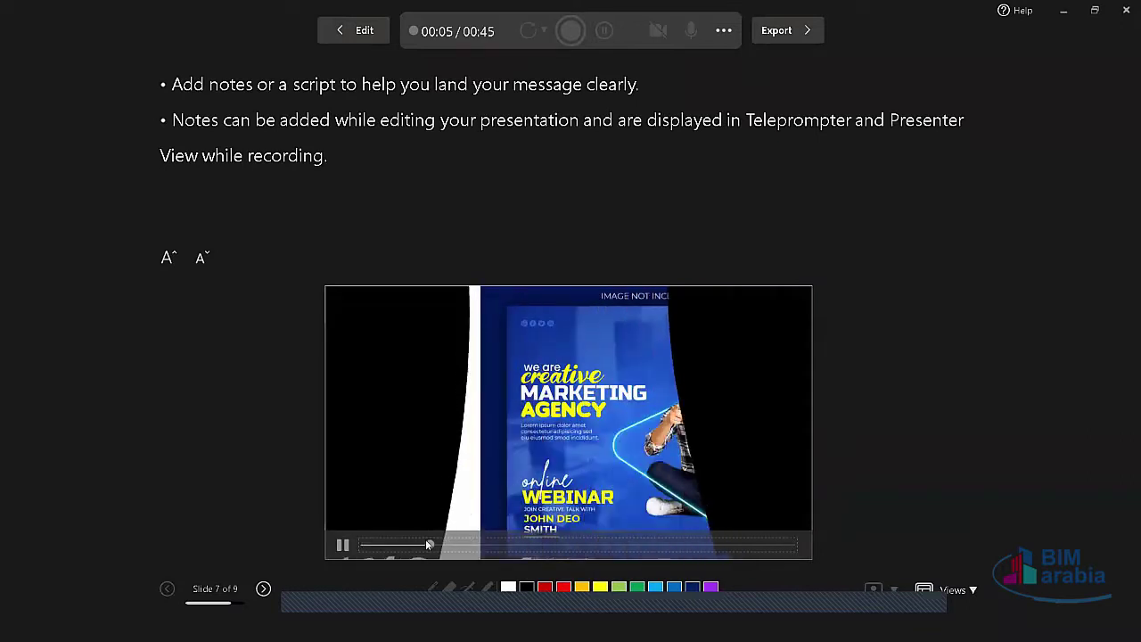
left_click_drag(428, 544, 596, 544)
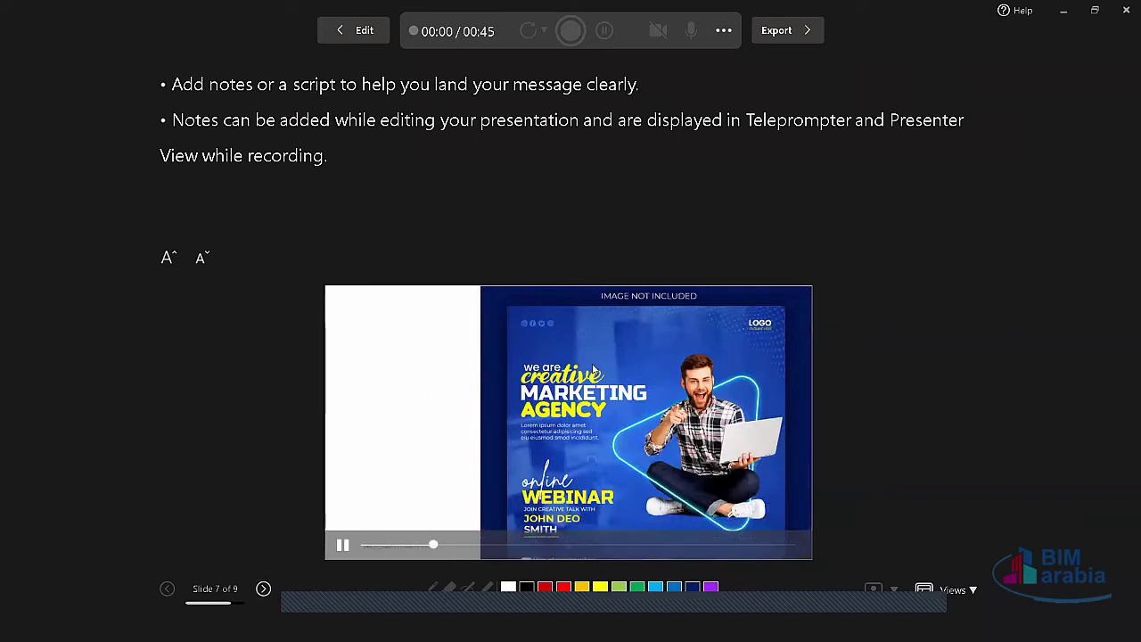
key("Escape")
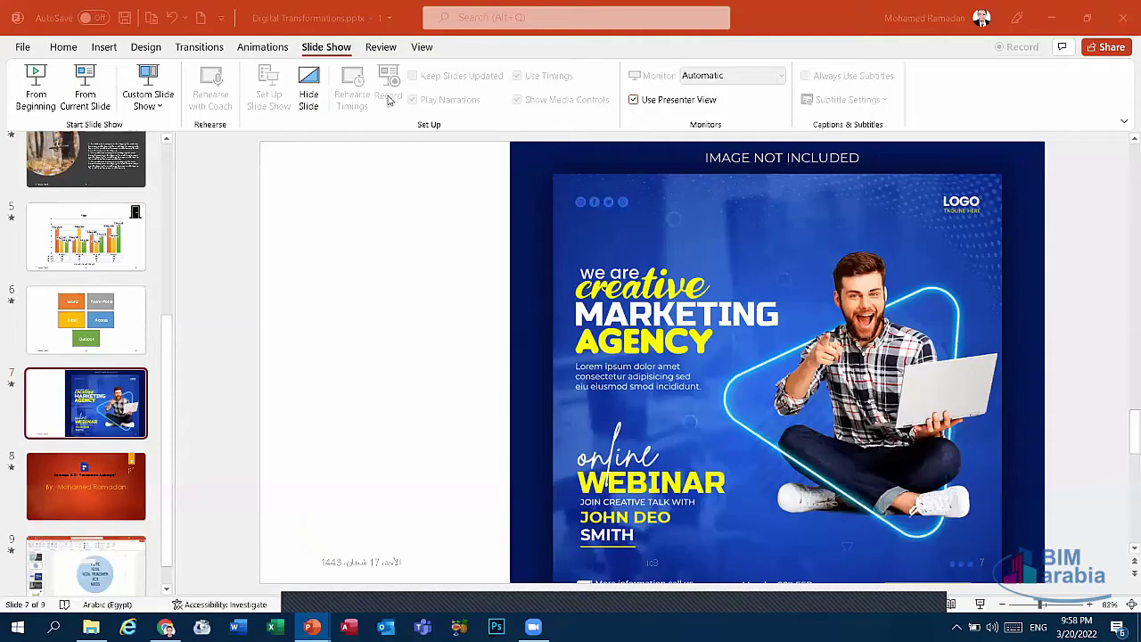
Step: Record a 00:05 take from the first slide with the webcam off, then play it back
left_click(388, 96)
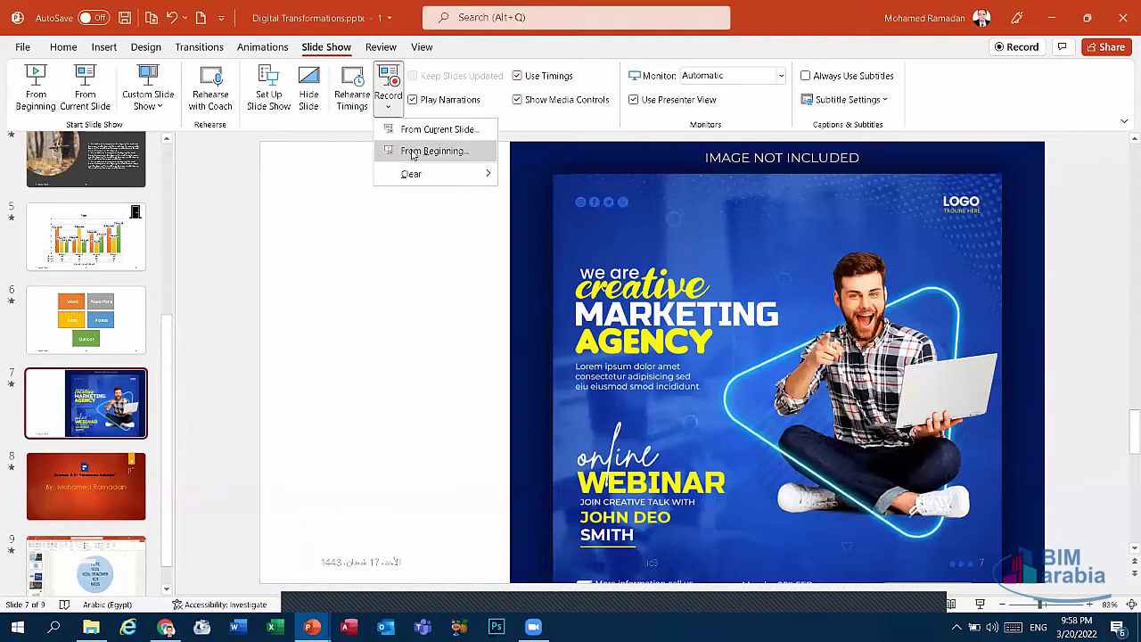
left_click(414, 151)
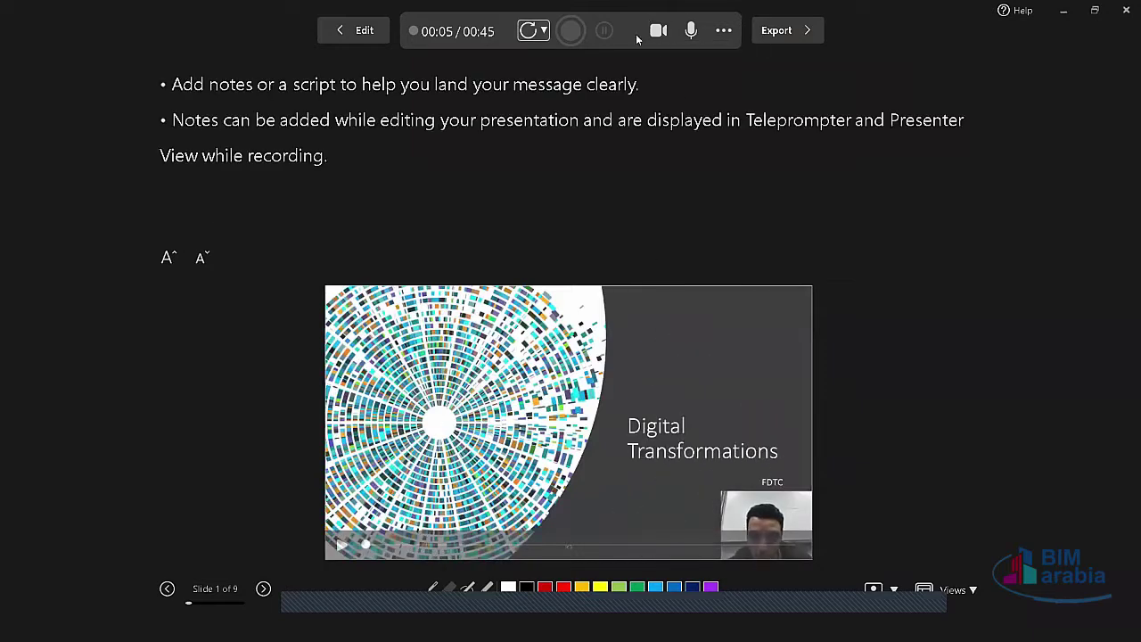
left_click(658, 30)
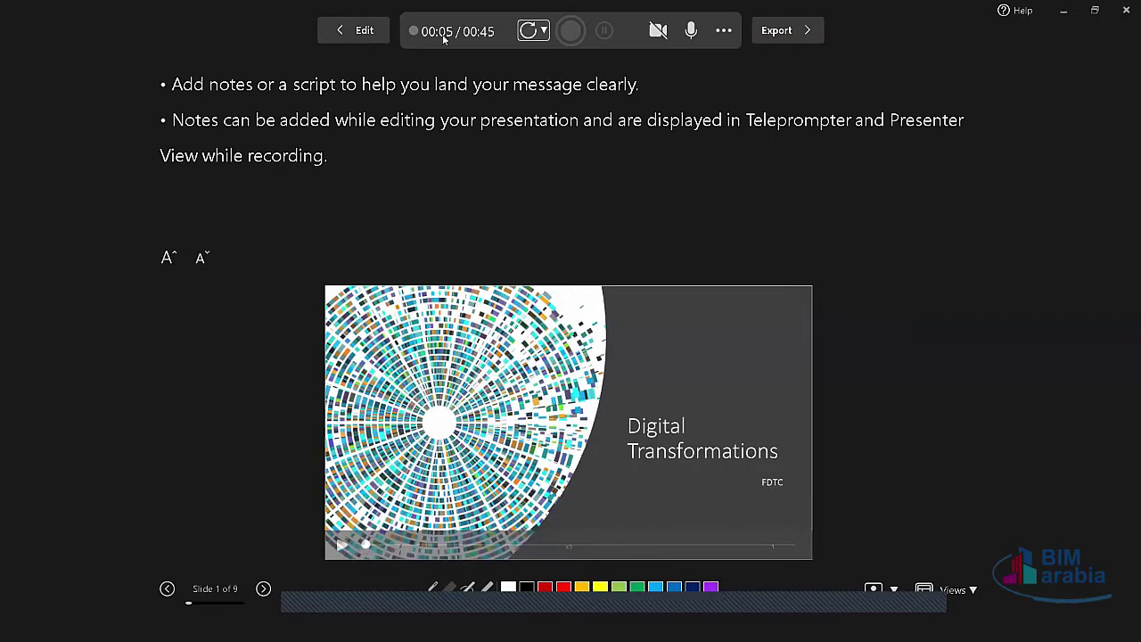
left_click(343, 544)
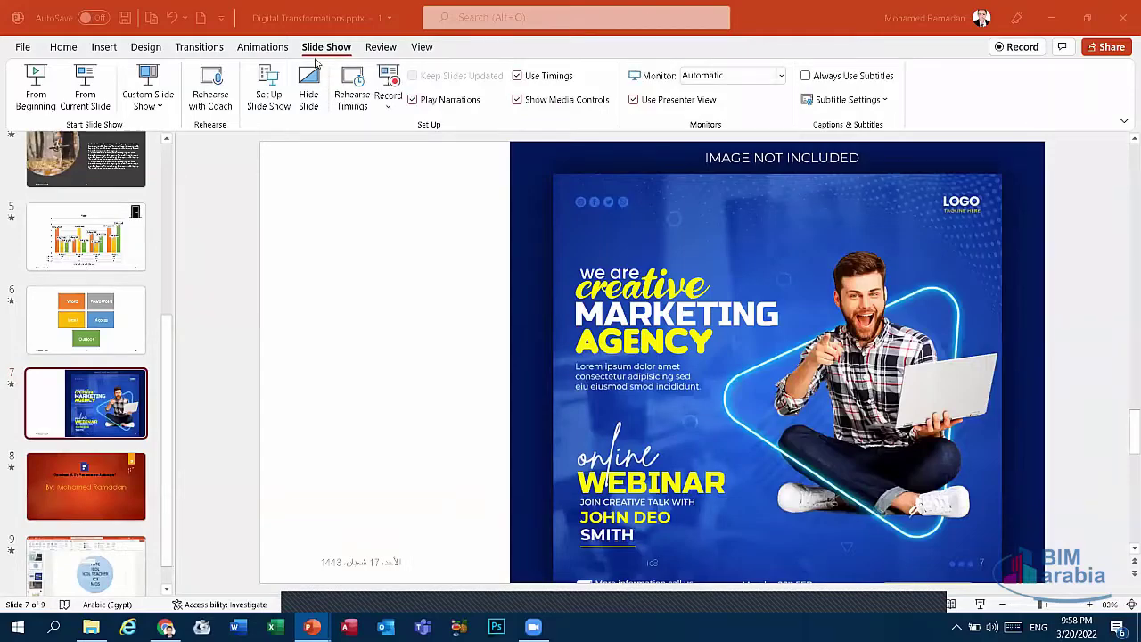
Step: Browse the Transitions, Animations and Slide Show tabs, then move up to slide 3
left_click(199, 46)
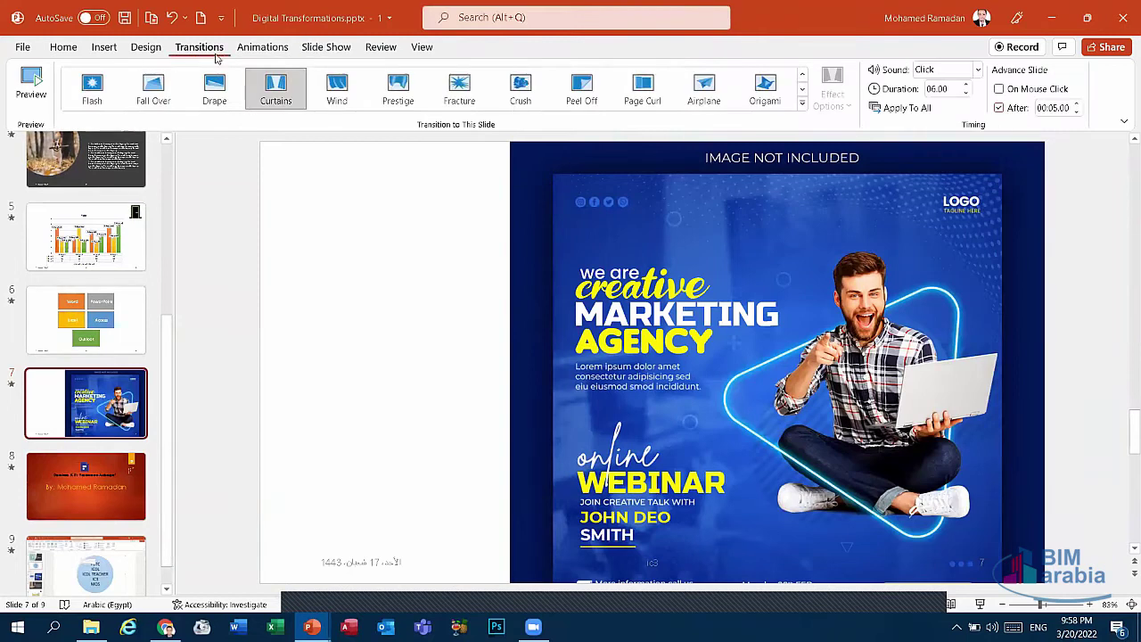
left_click(248, 52)
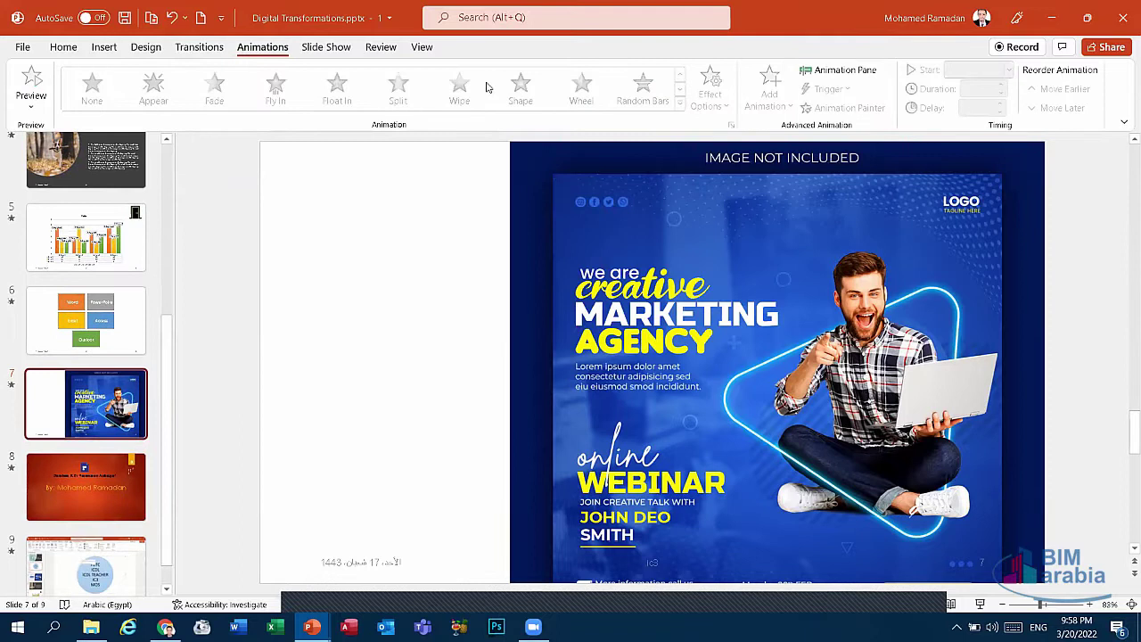
left_click(341, 53)
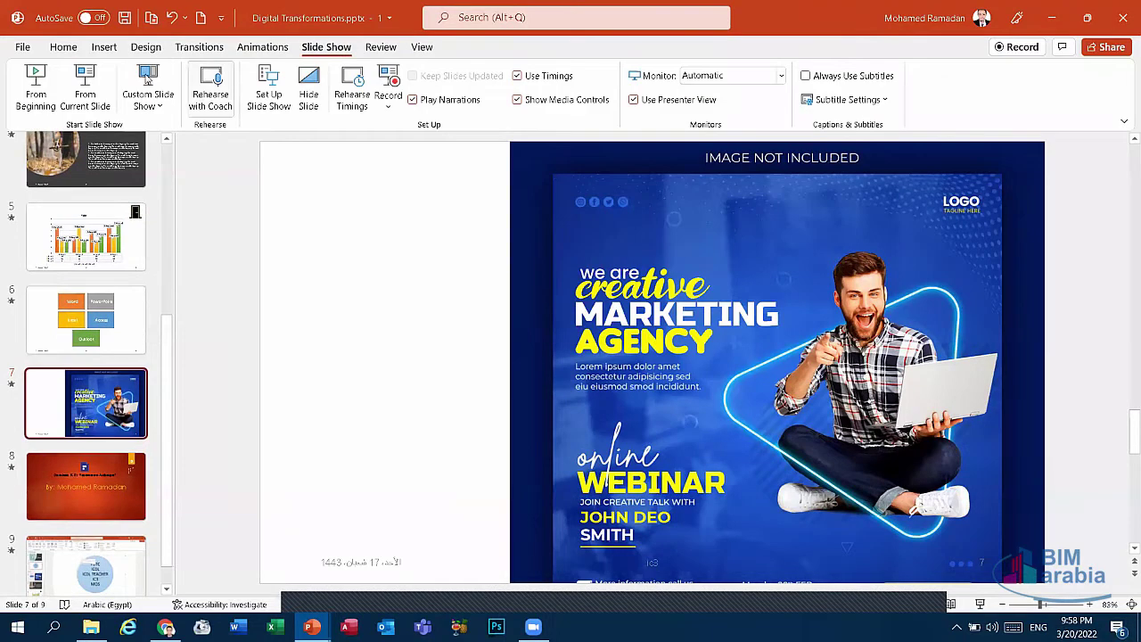
key("Up")
key("Up")
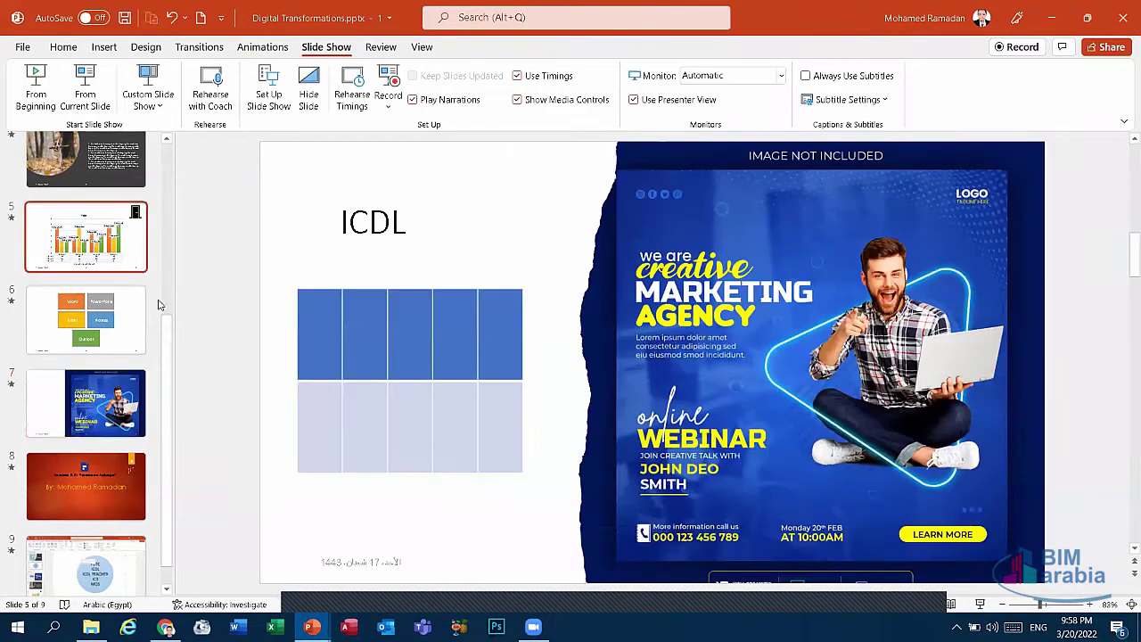
key("Up")
key("Up")
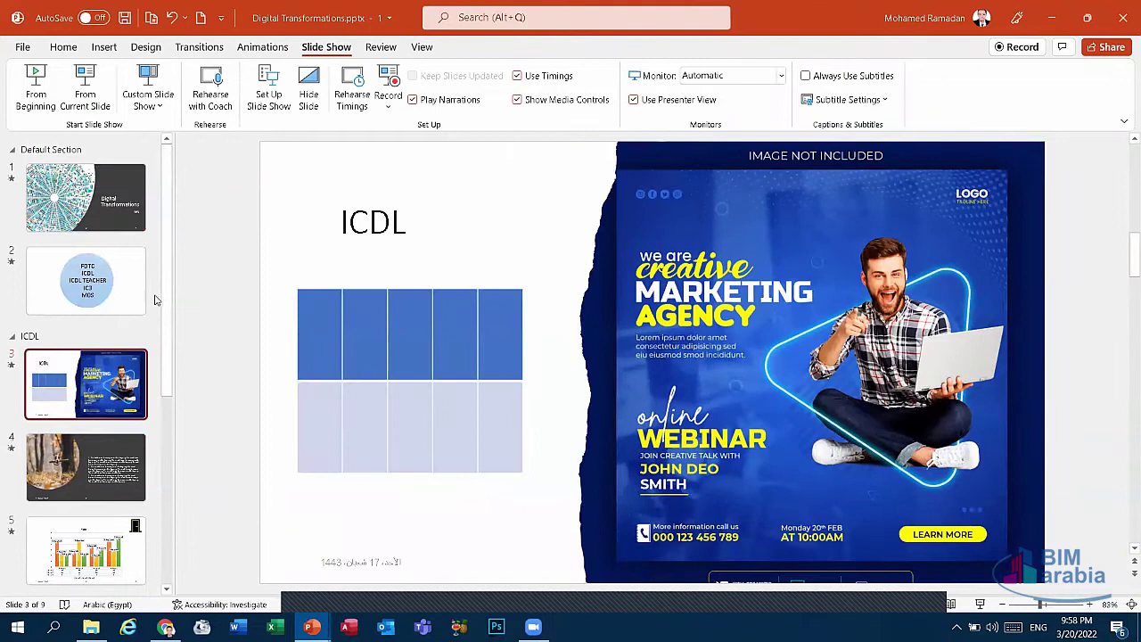
Step: Insert a new blank slide after the title slide, then delete it
right_click(109, 198)
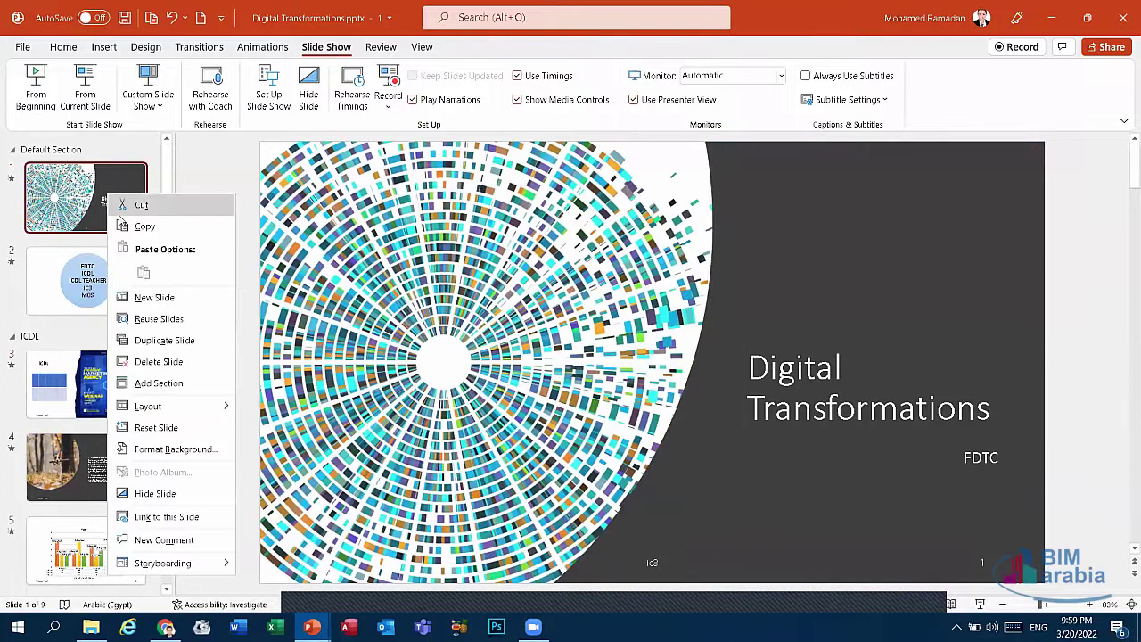
left_click(169, 298)
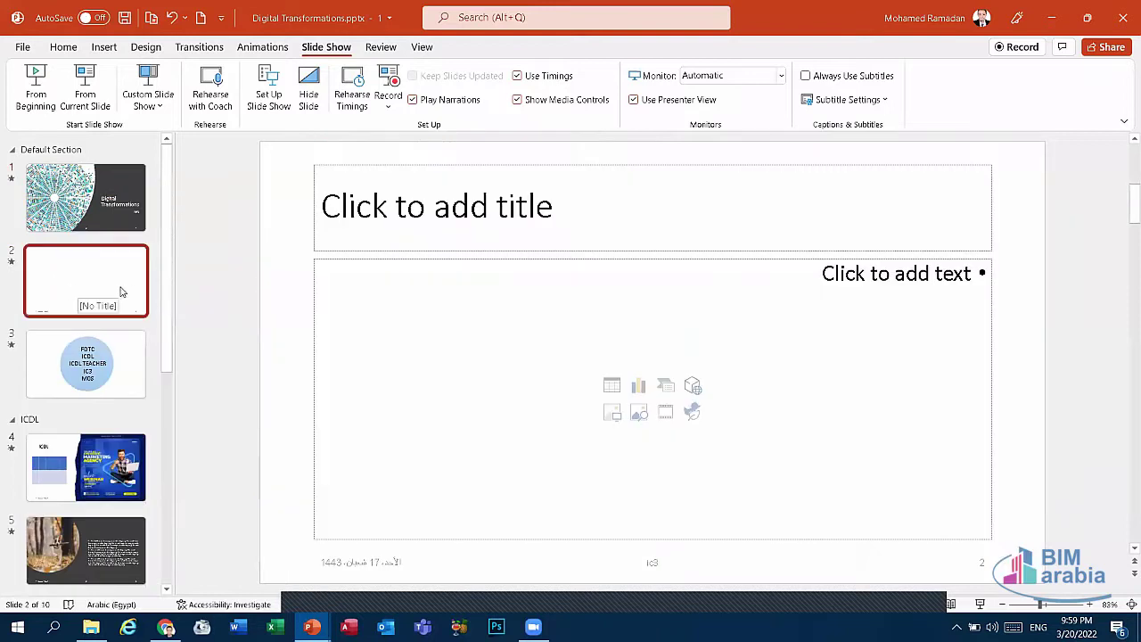
right_click(121, 292)
left_click(52, 282)
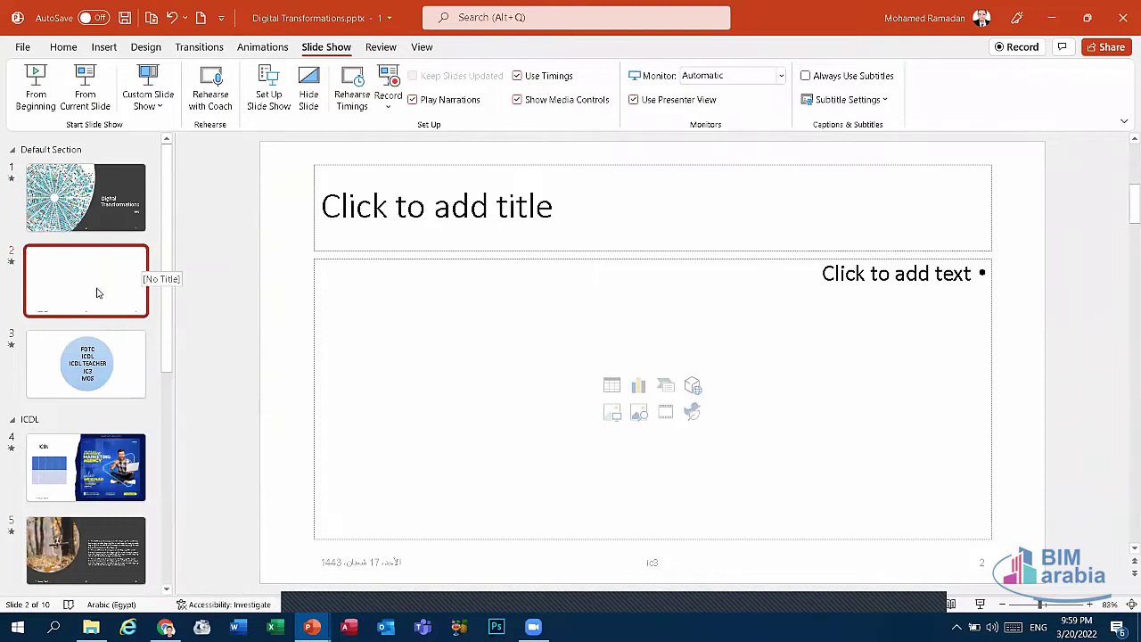
right_click(102, 306)
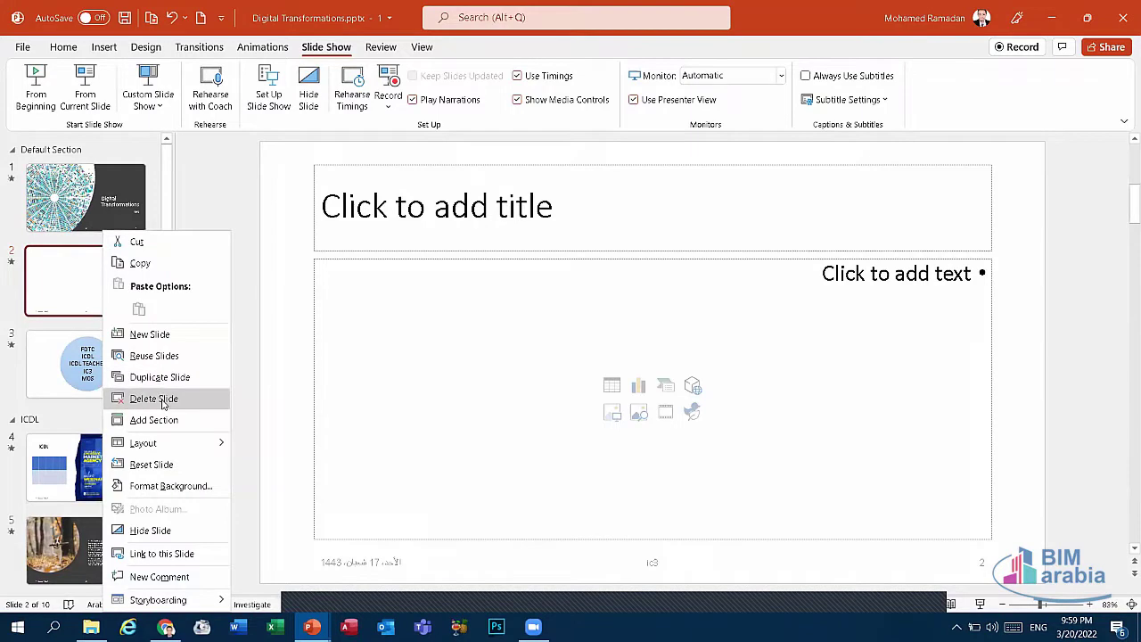
left_click(153, 399)
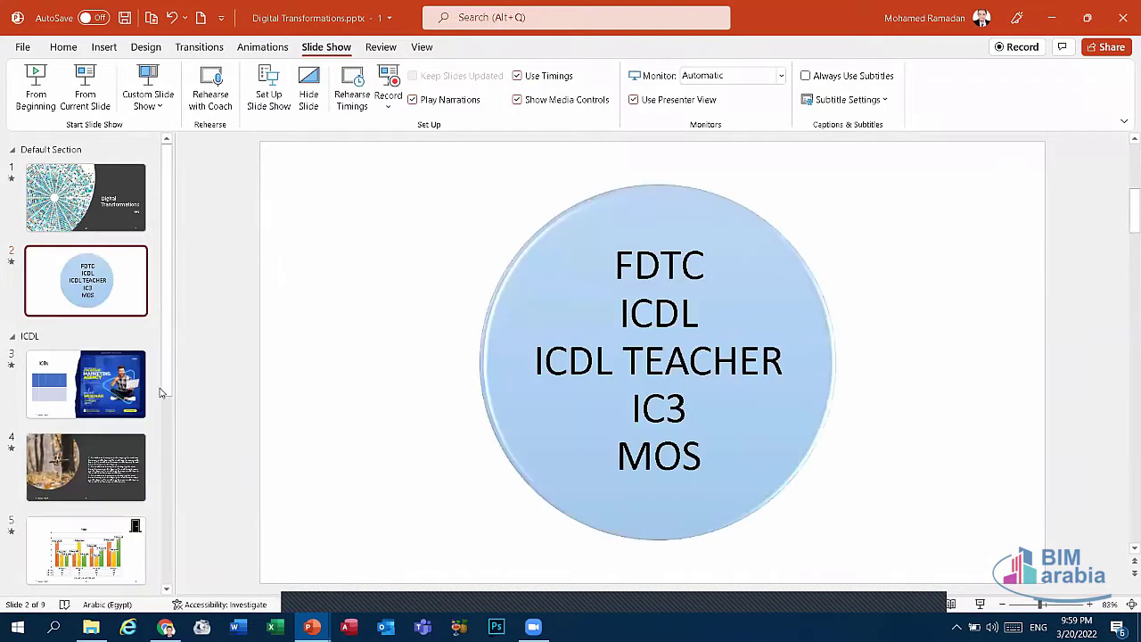
Step: Duplicate the title slide, delete the copy, and bring up the FDTC slide's context menu
right_click(105, 189)
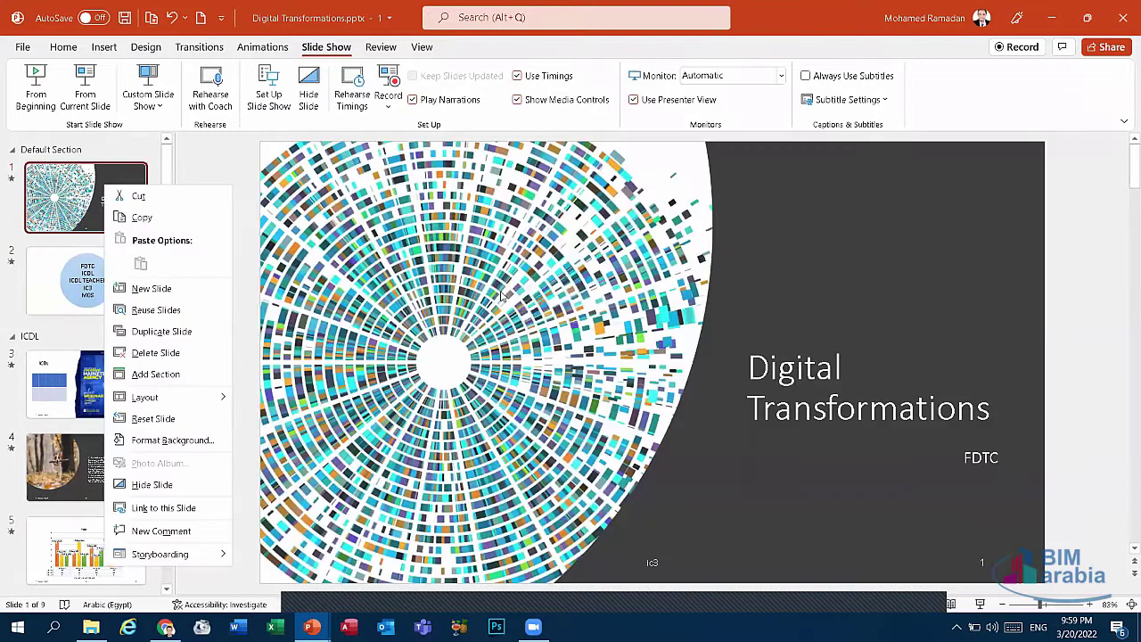
left_click(576, 268)
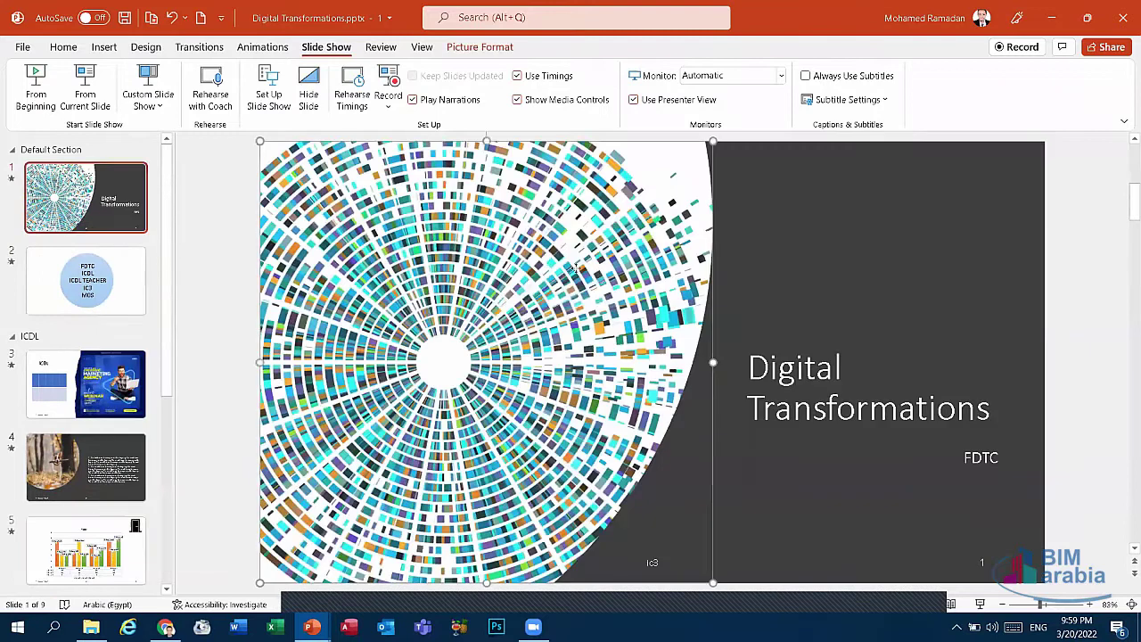
right_click(576, 267)
right_click(61, 189)
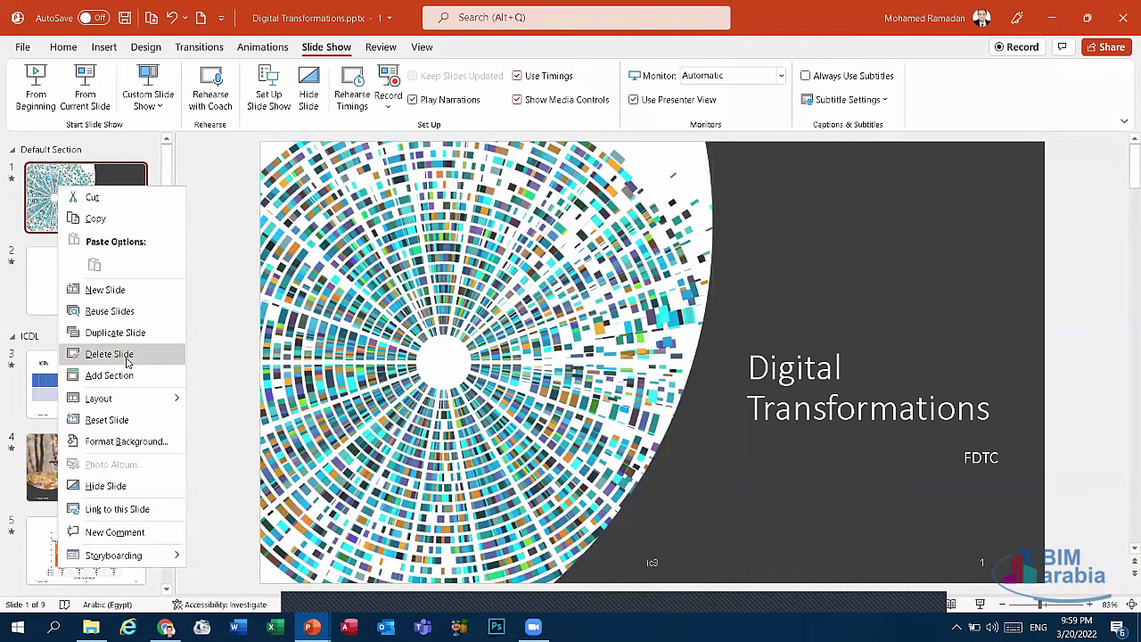
left_click(52, 194)
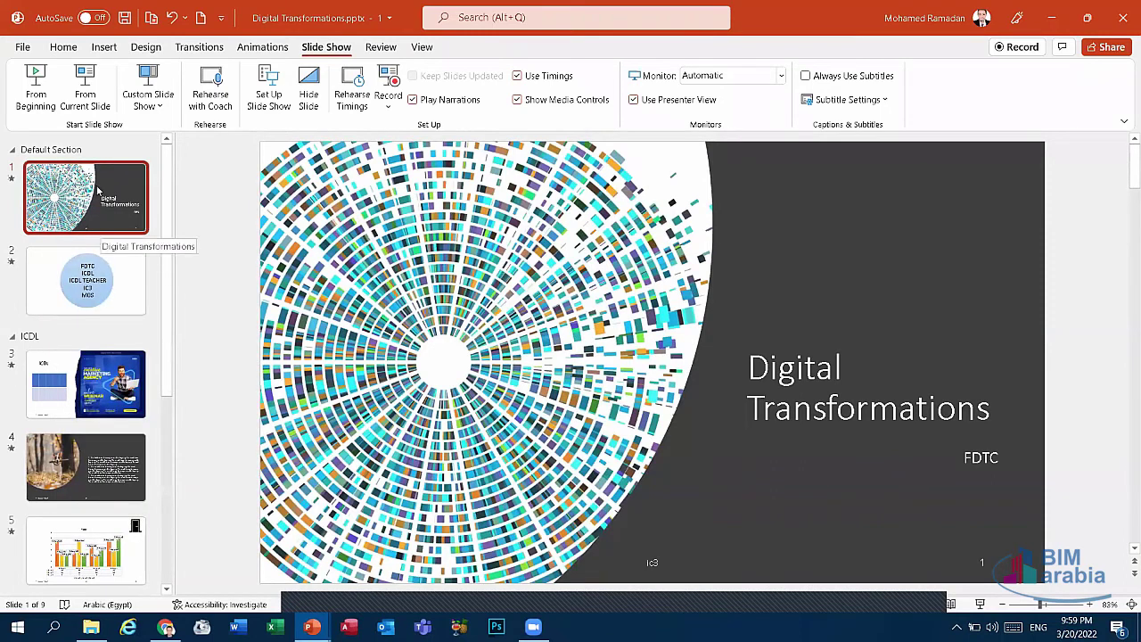
right_click(98, 186)
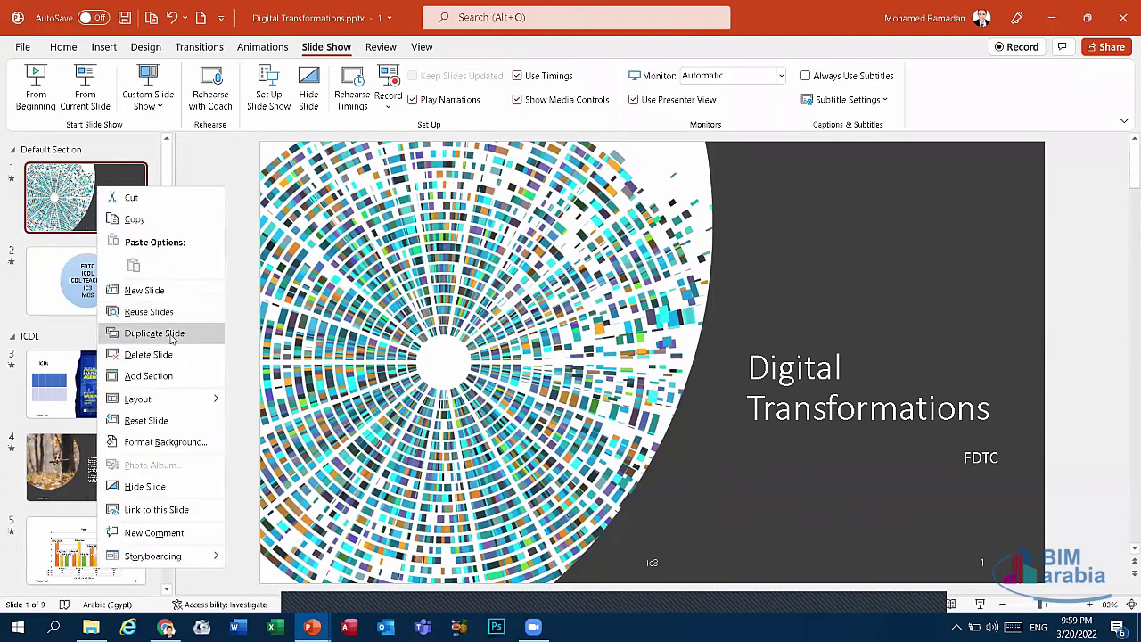
left_click(172, 334)
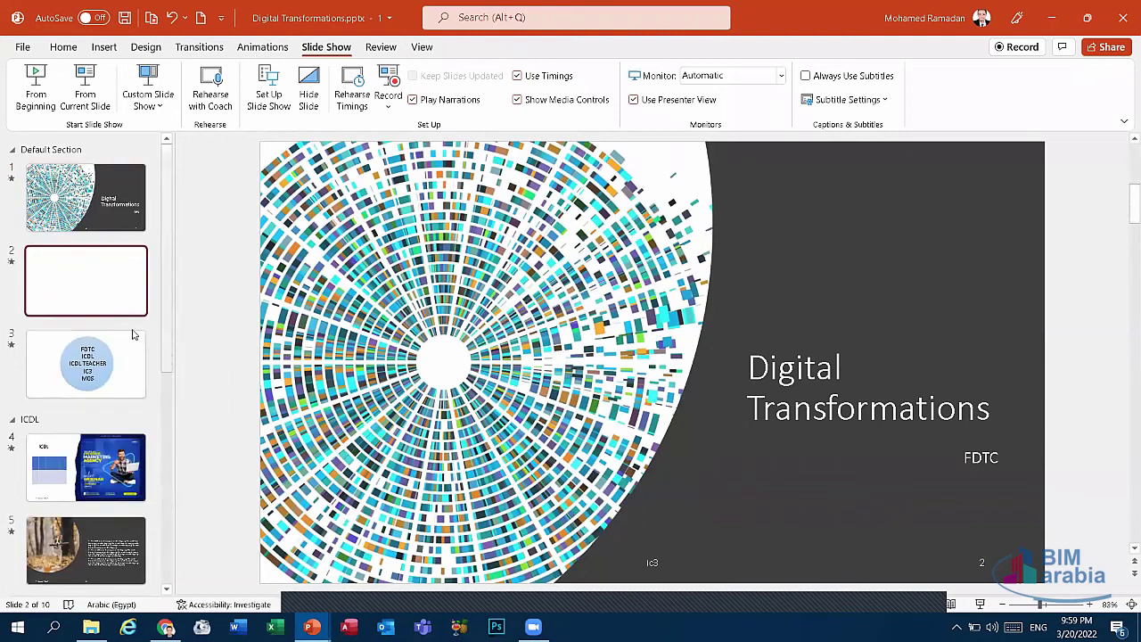
right_click(112, 285)
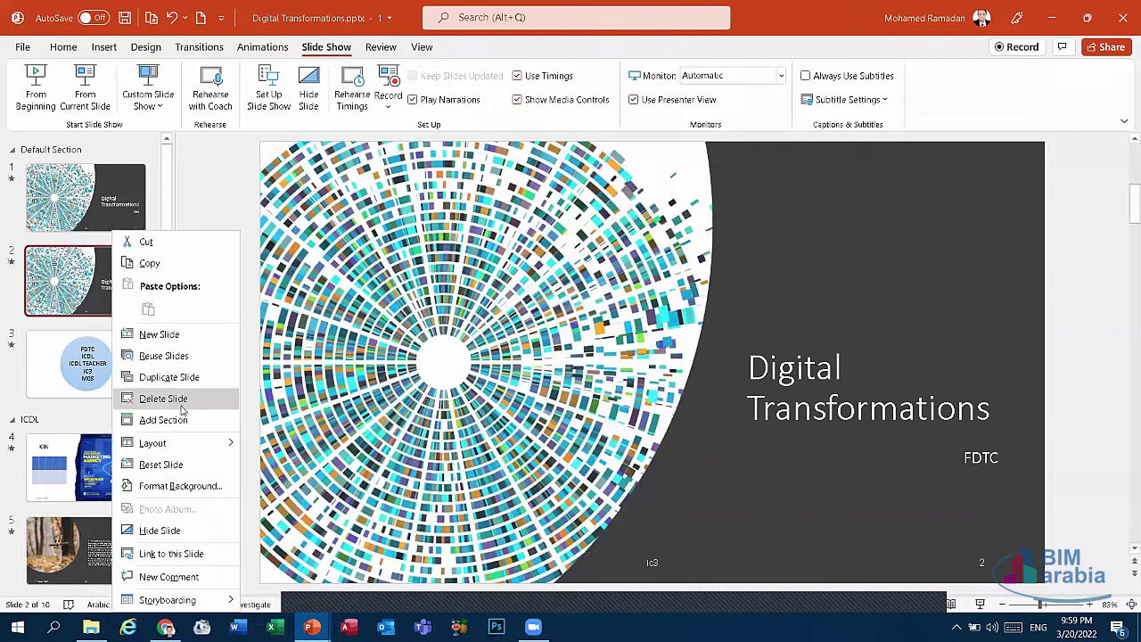
left_click(163, 397)
right_click(86, 203)
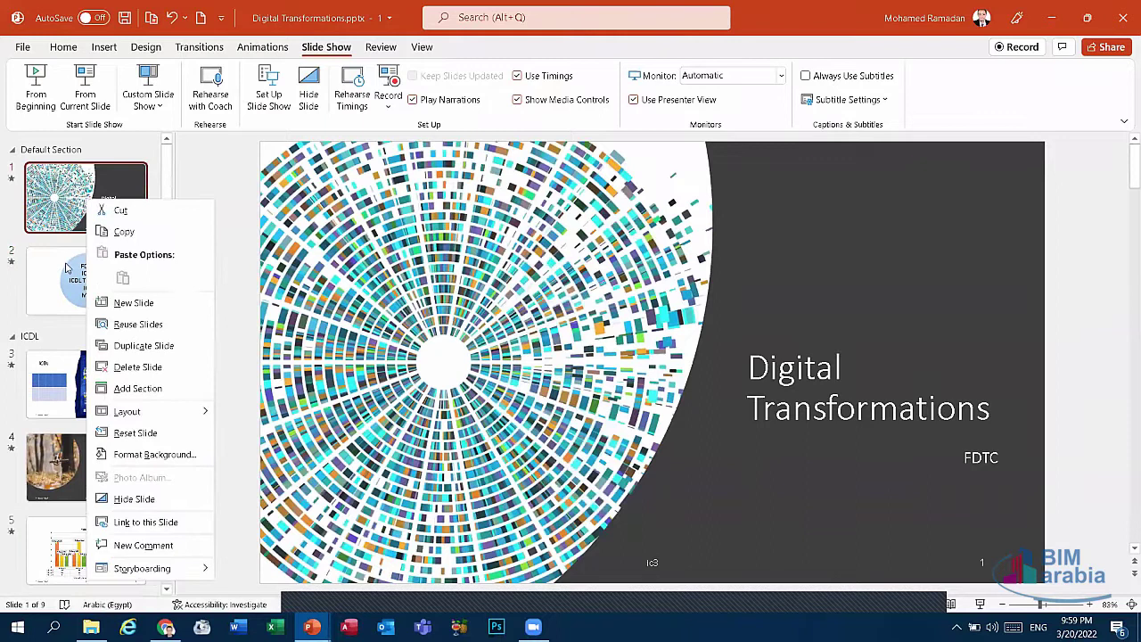
right_click(65, 262)
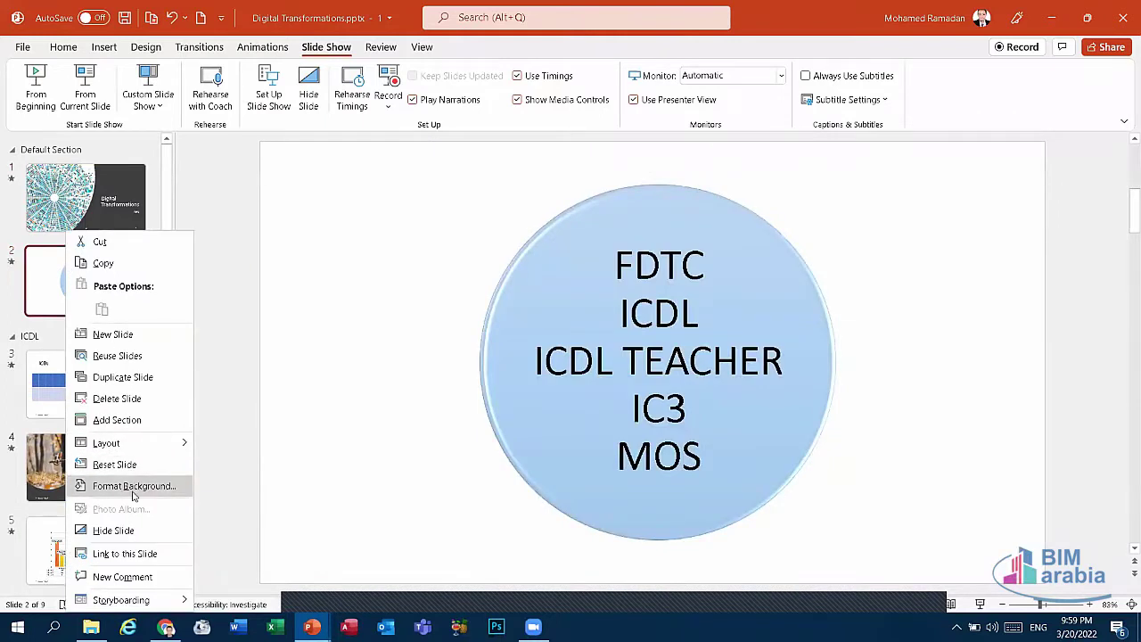
left_click(136, 486)
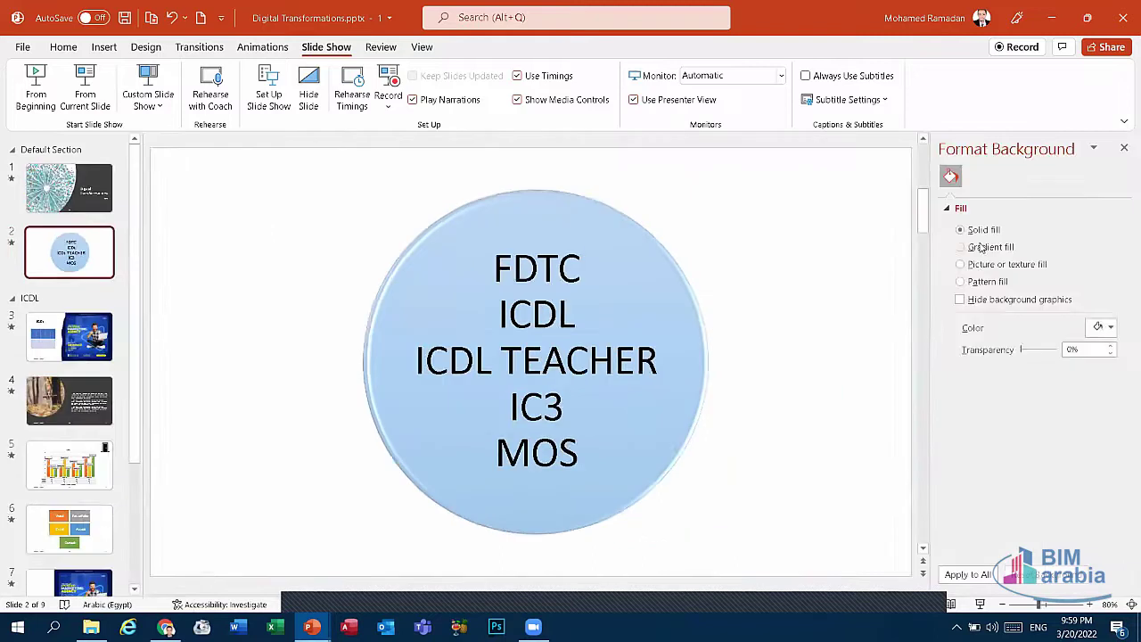
left_click(978, 249)
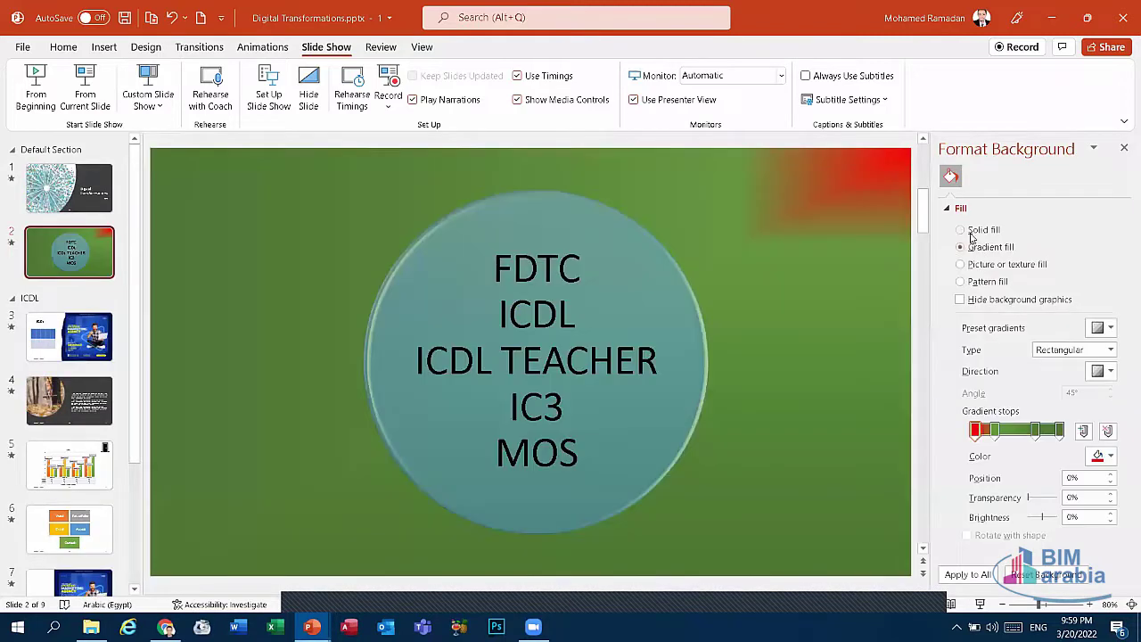
left_click(973, 231)
left_click(977, 266)
left_click(981, 281)
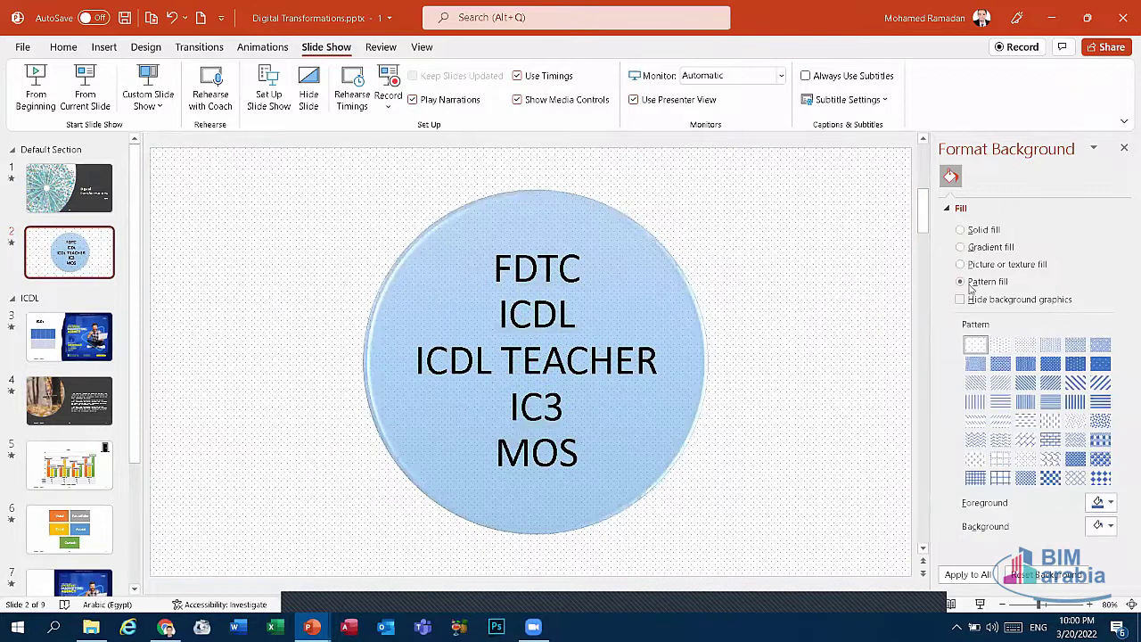
left_click(965, 231)
left_click(1125, 148)
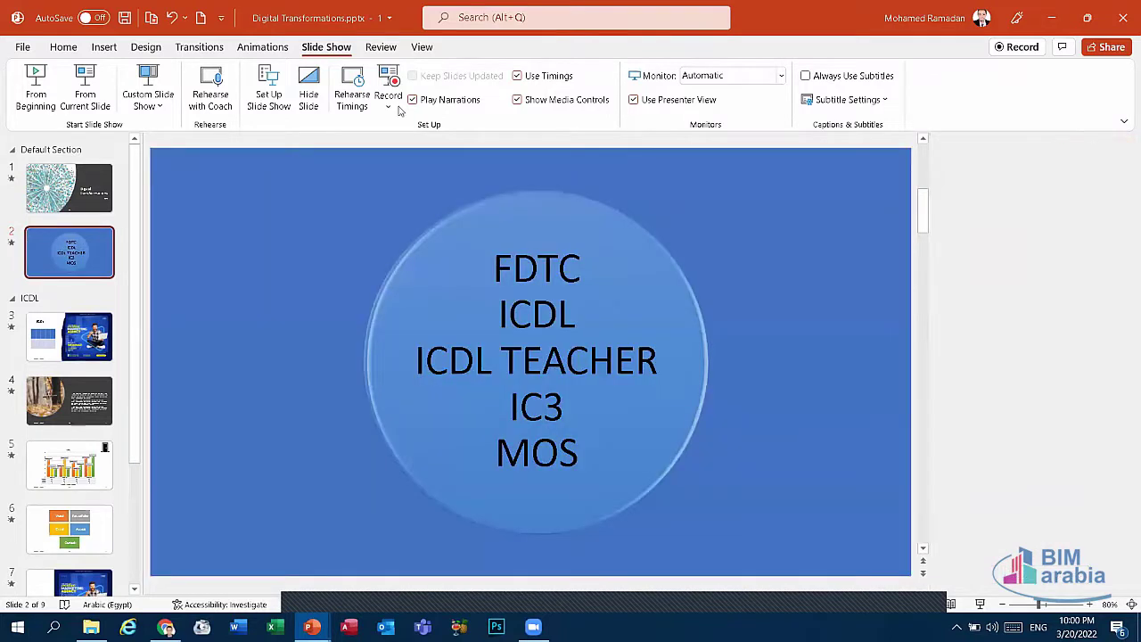
left_click(170, 18)
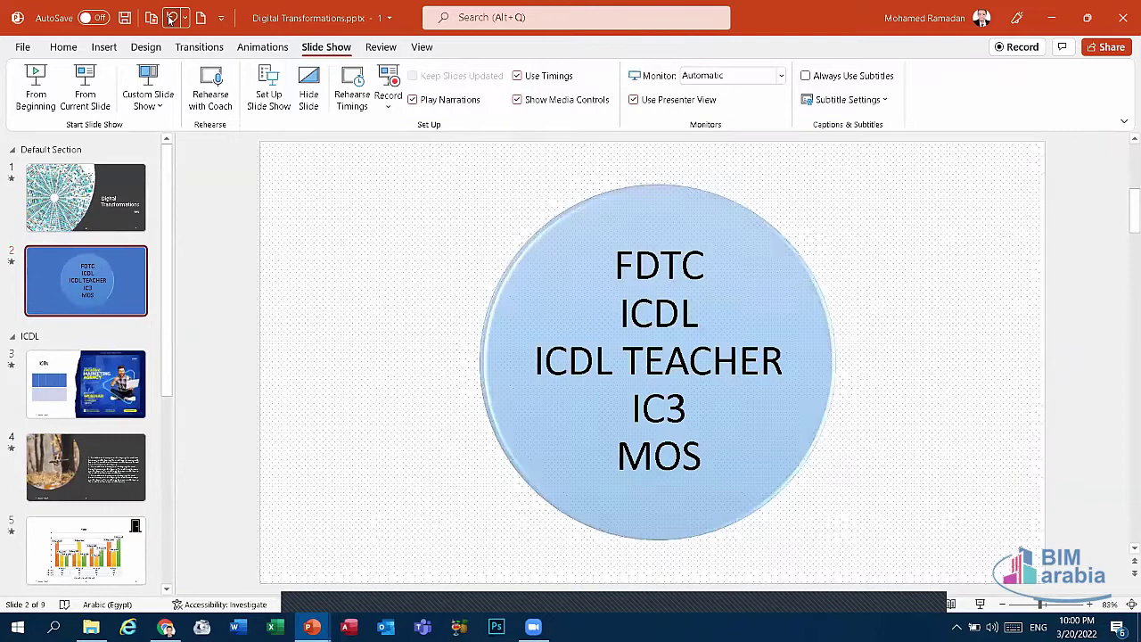
right_click(68, 272)
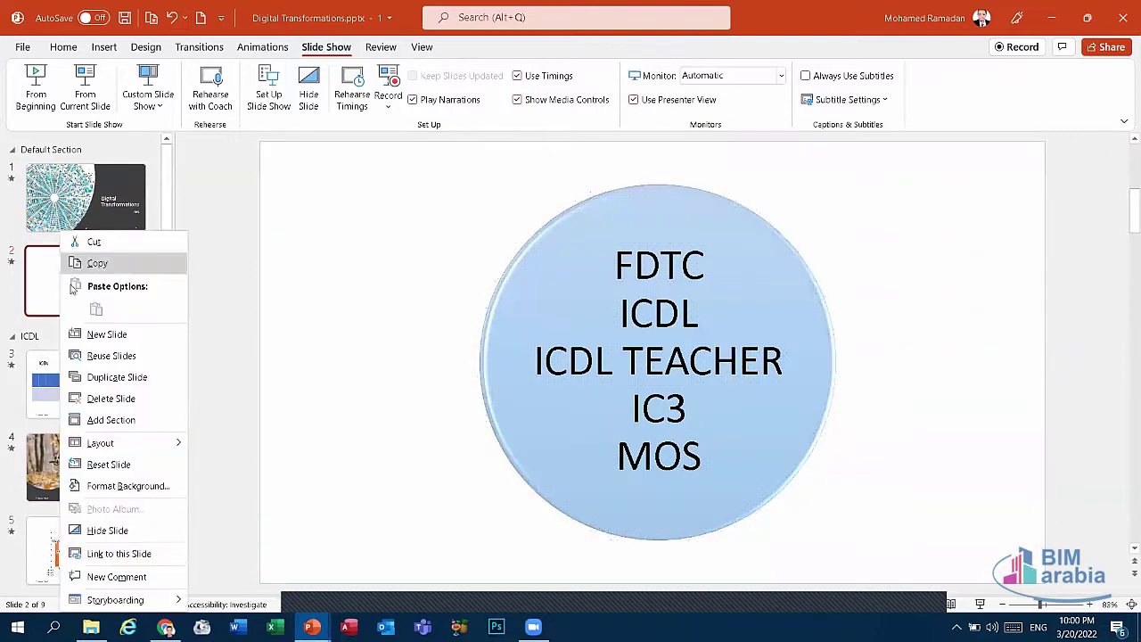
left_click(112, 530)
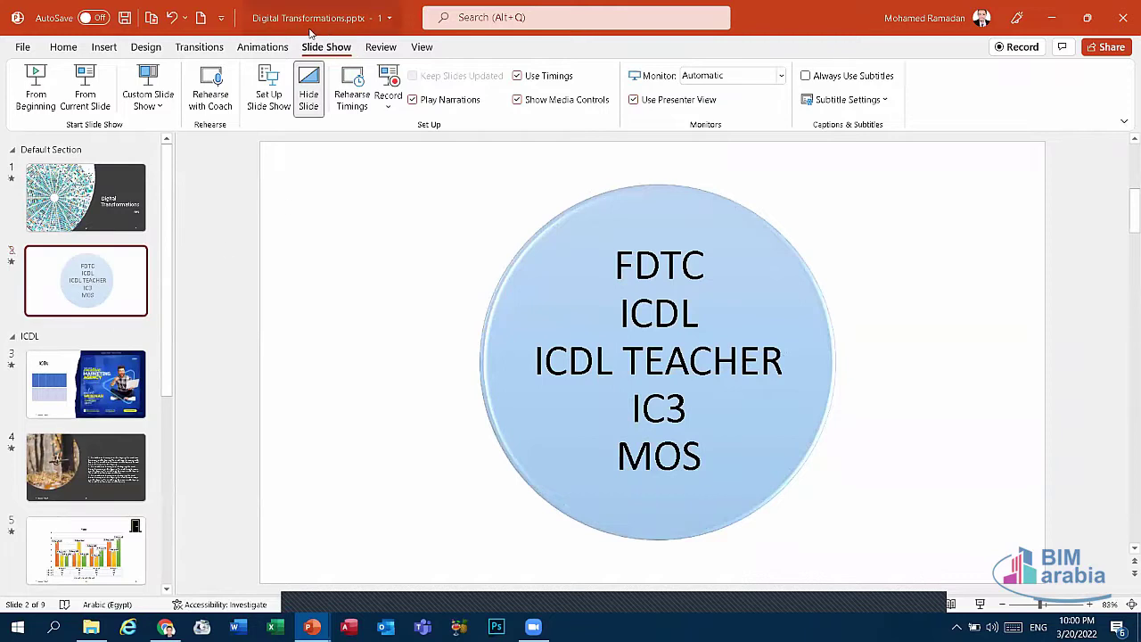
right_click(105, 288)
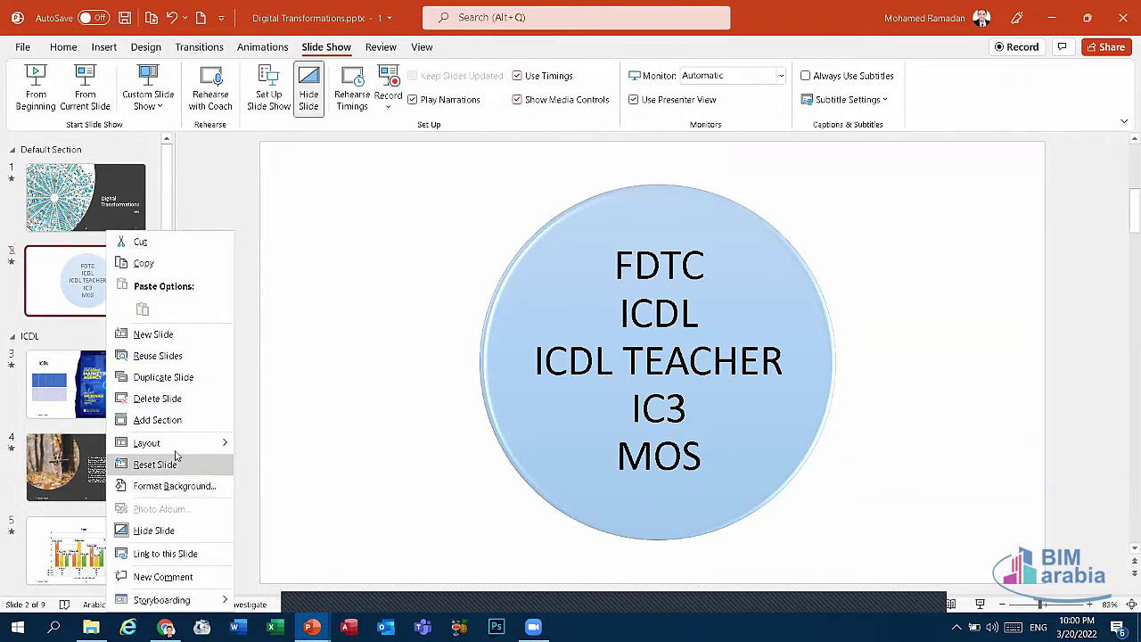
left_click(163, 532)
Step: Reset slide 8 to its layout defaults
scroll(142, 481, "down", 1)
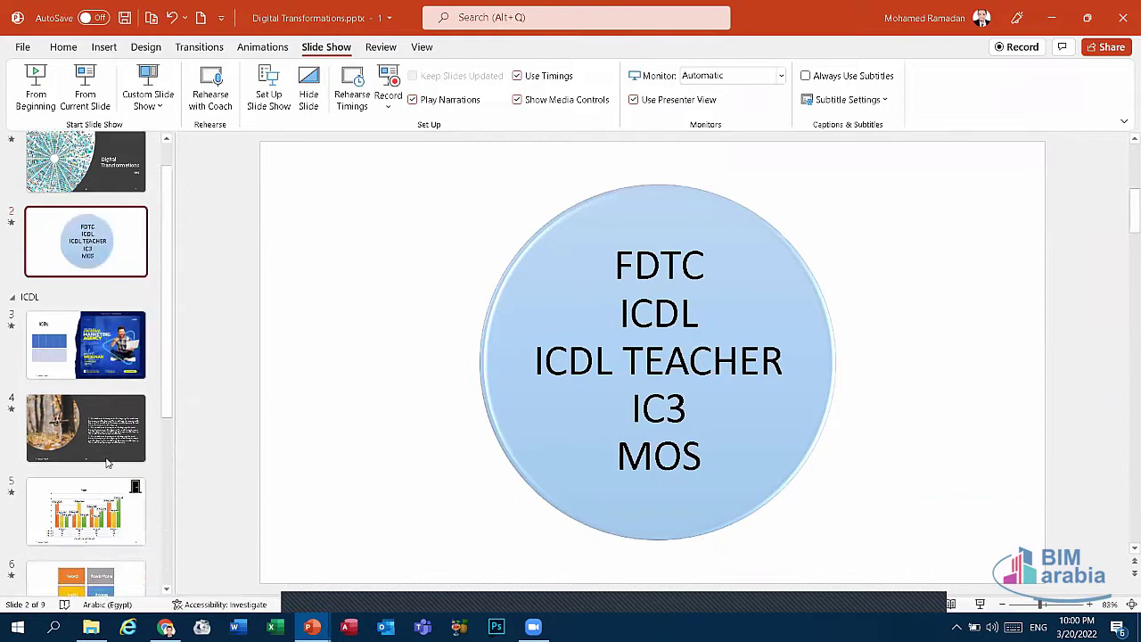
scroll(133, 454, "down", 4)
left_click(123, 429)
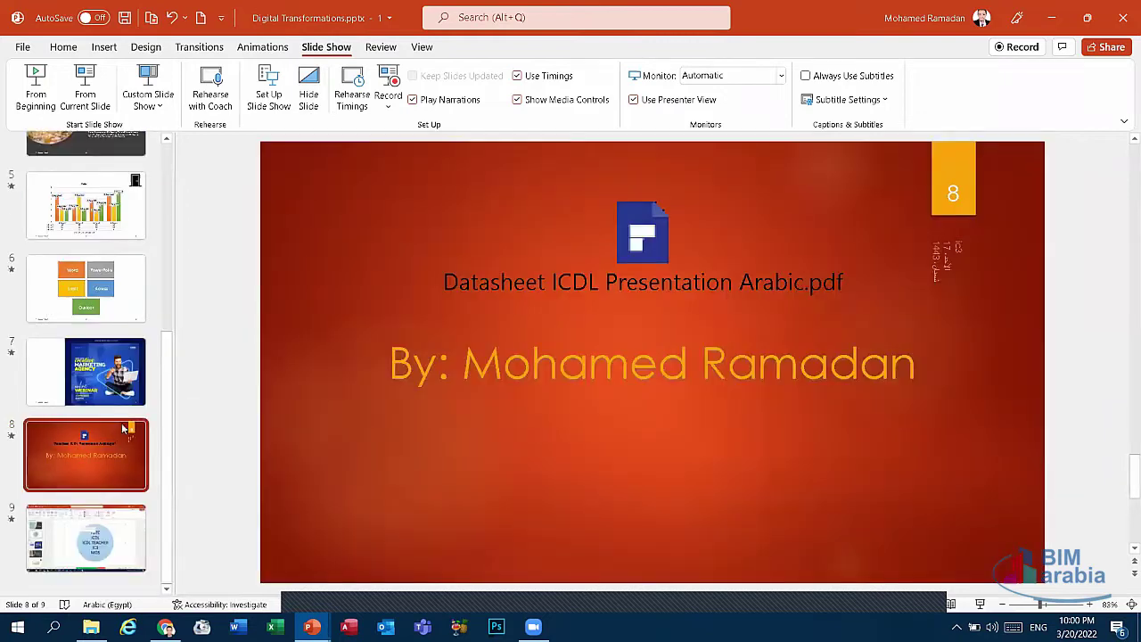
right_click(73, 454)
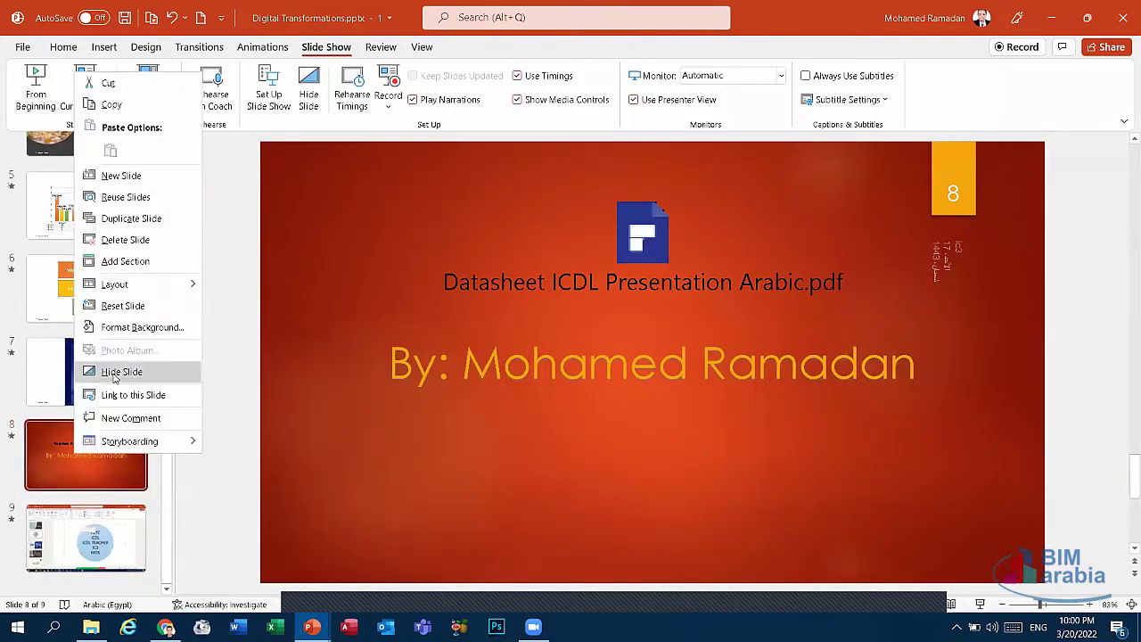
left_click(125, 306)
right_click(110, 430)
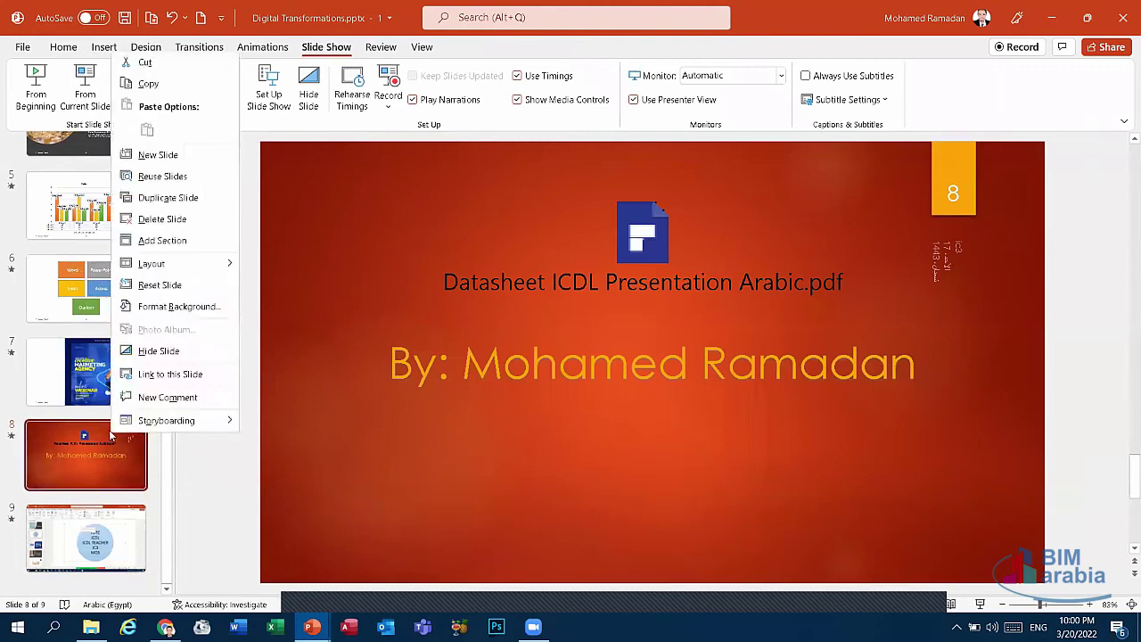
left_click(159, 284)
Step: Select slide 7, the webinar poster, and create a Link to this Slide
left_click(53, 361)
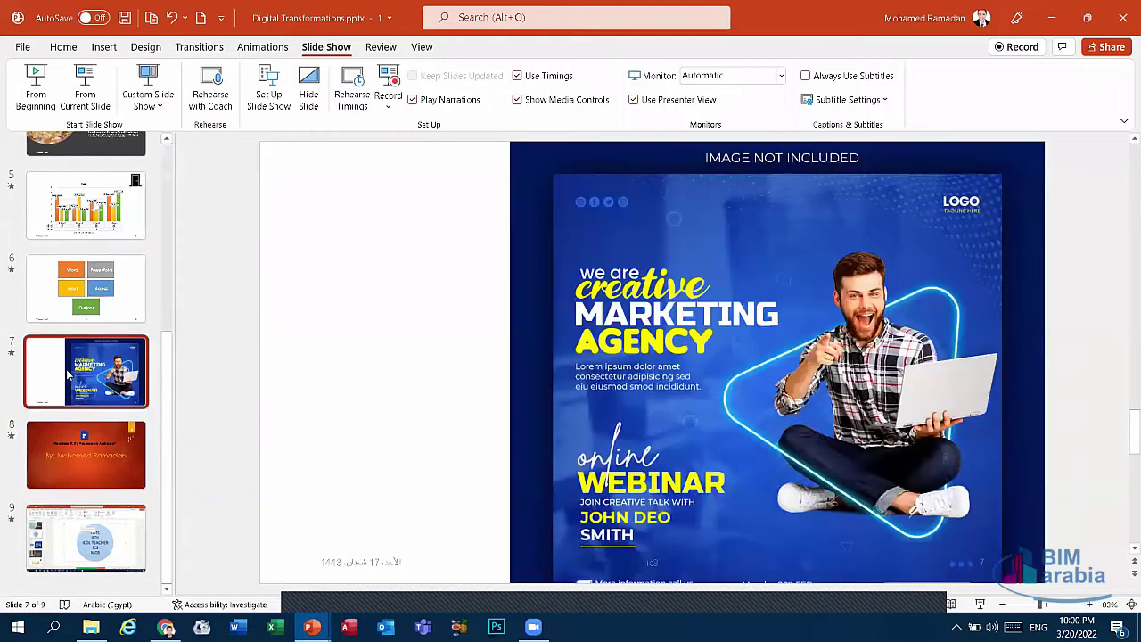
right_click(69, 375)
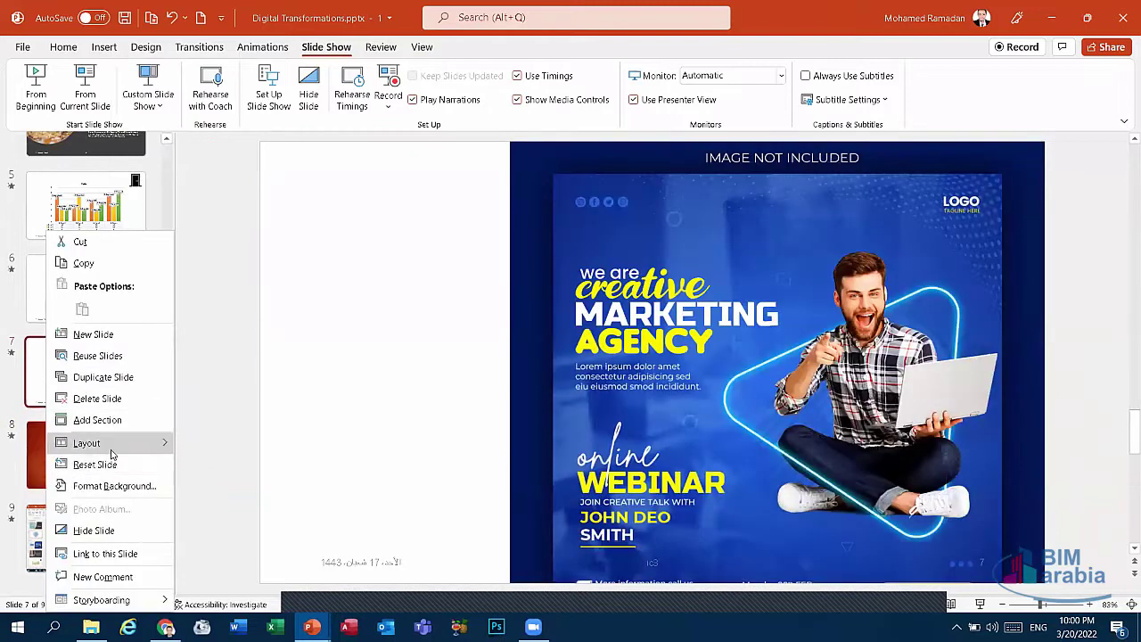
mouse_move(111, 448)
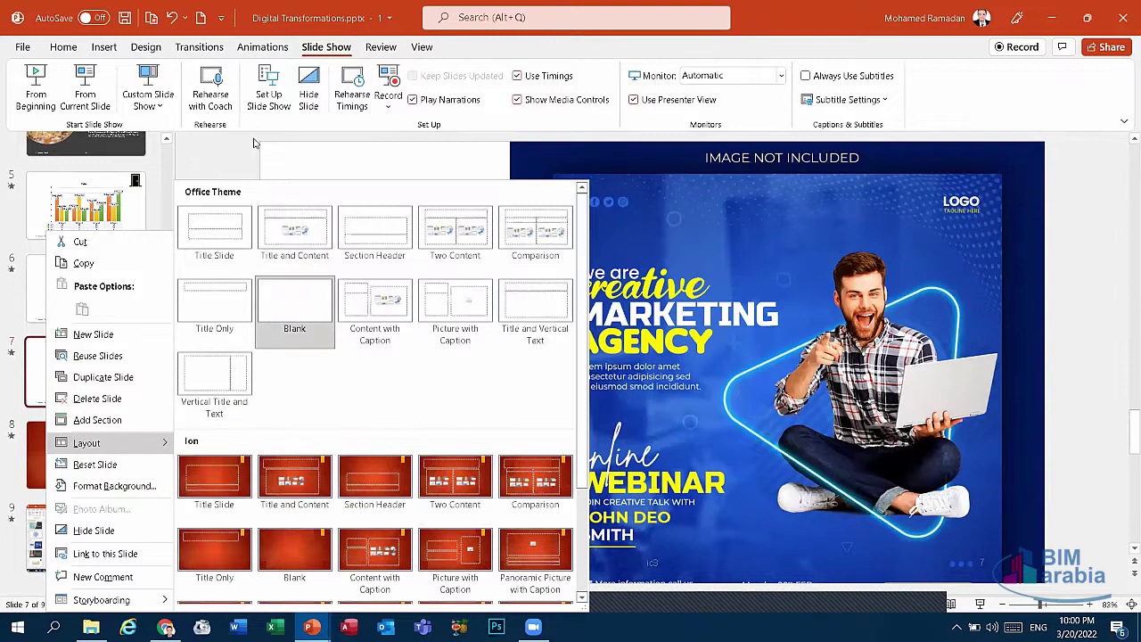
key("Escape")
right_click(75, 375)
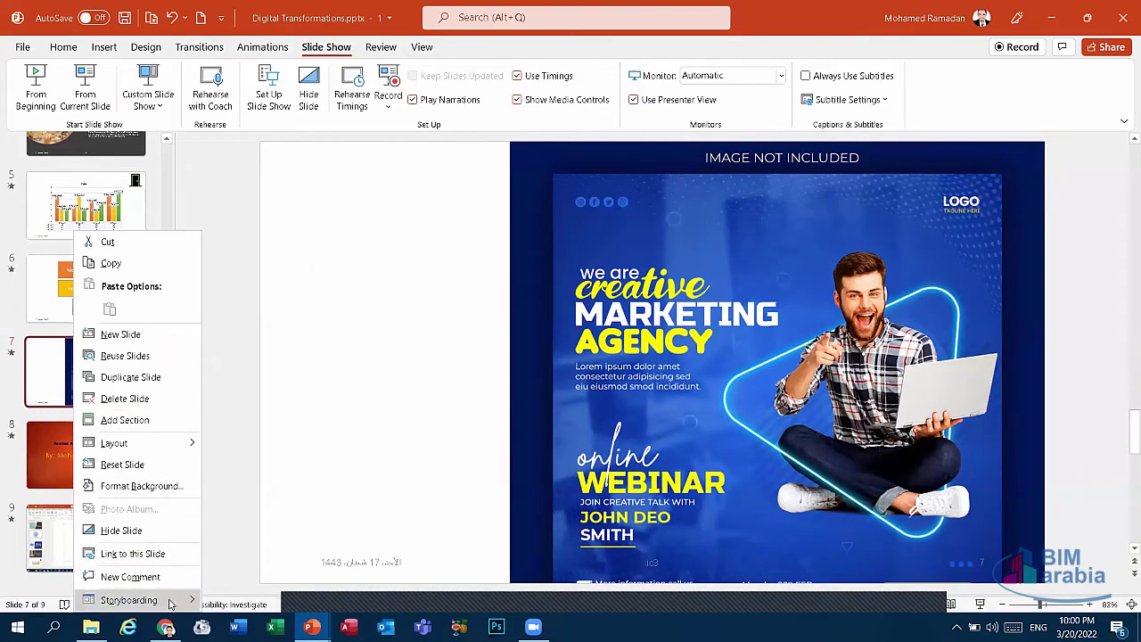
mouse_move(176, 602)
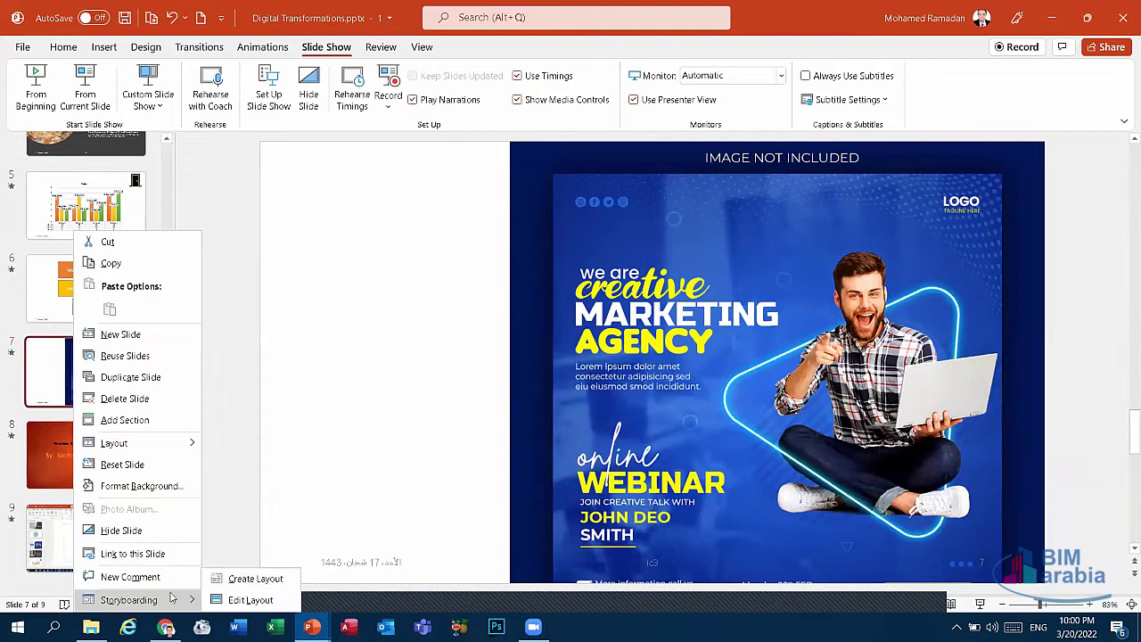
left_click(188, 547)
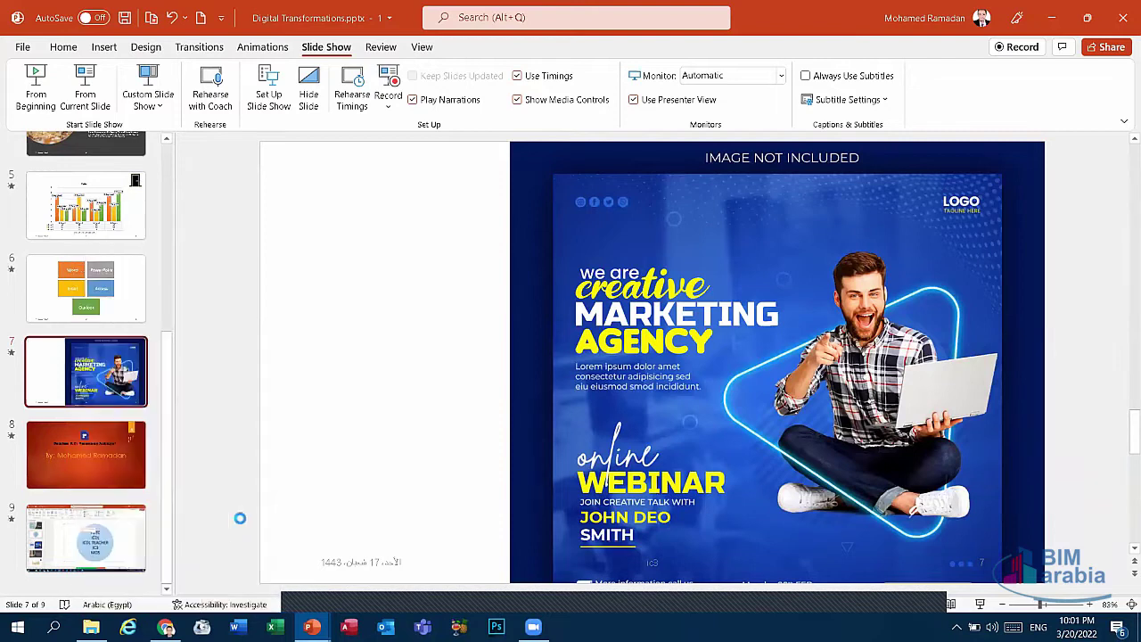
left_click(676, 136)
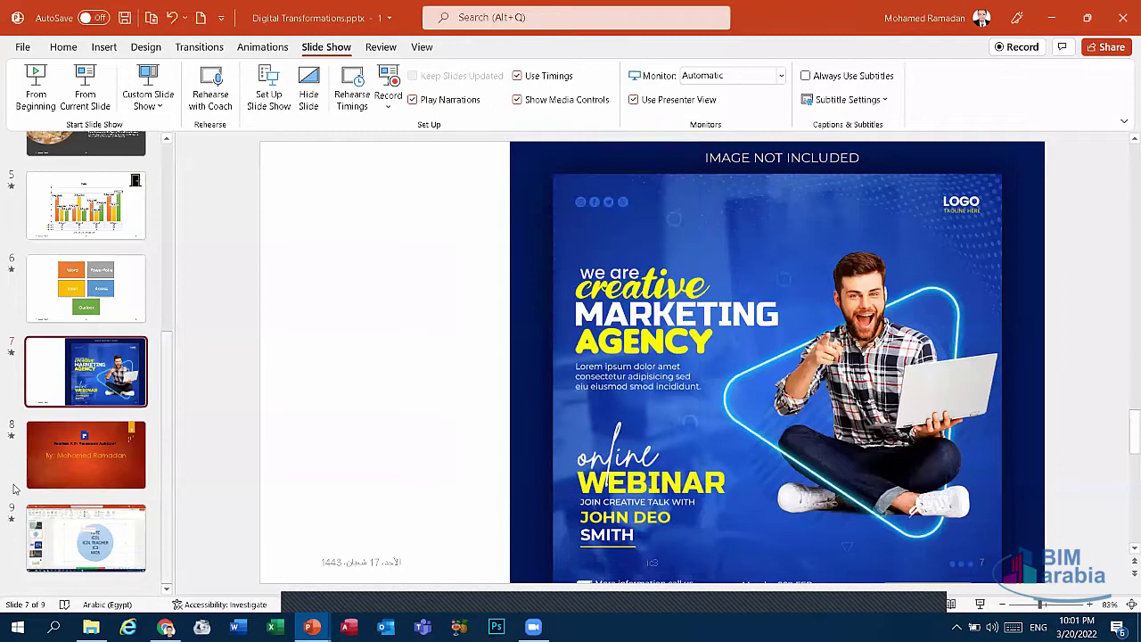
right_click(87, 399)
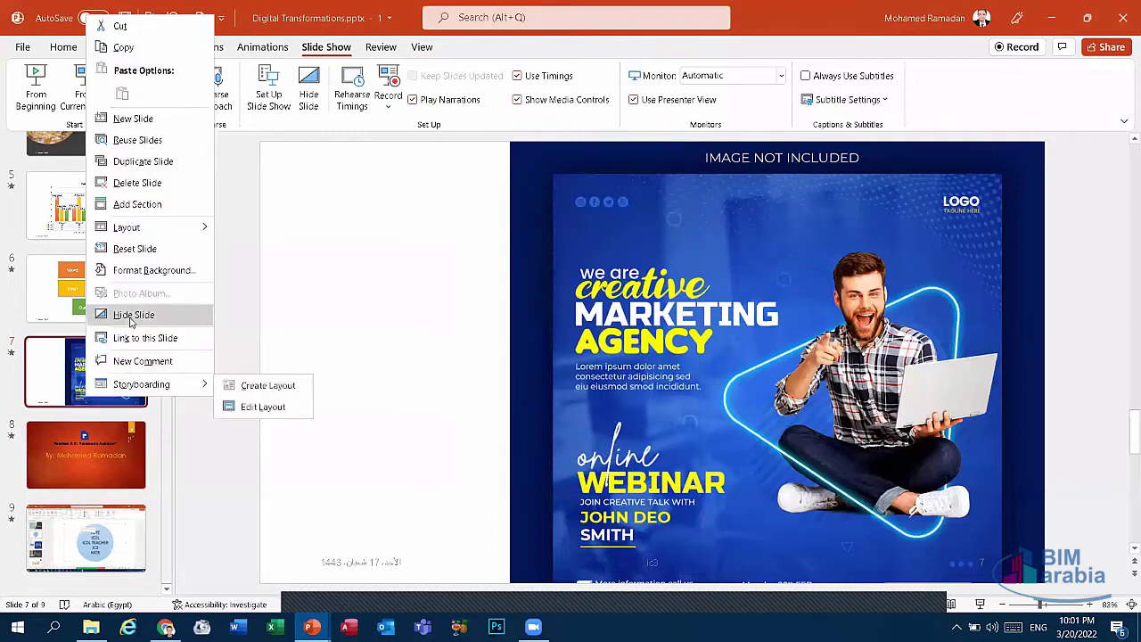
left_click(168, 342)
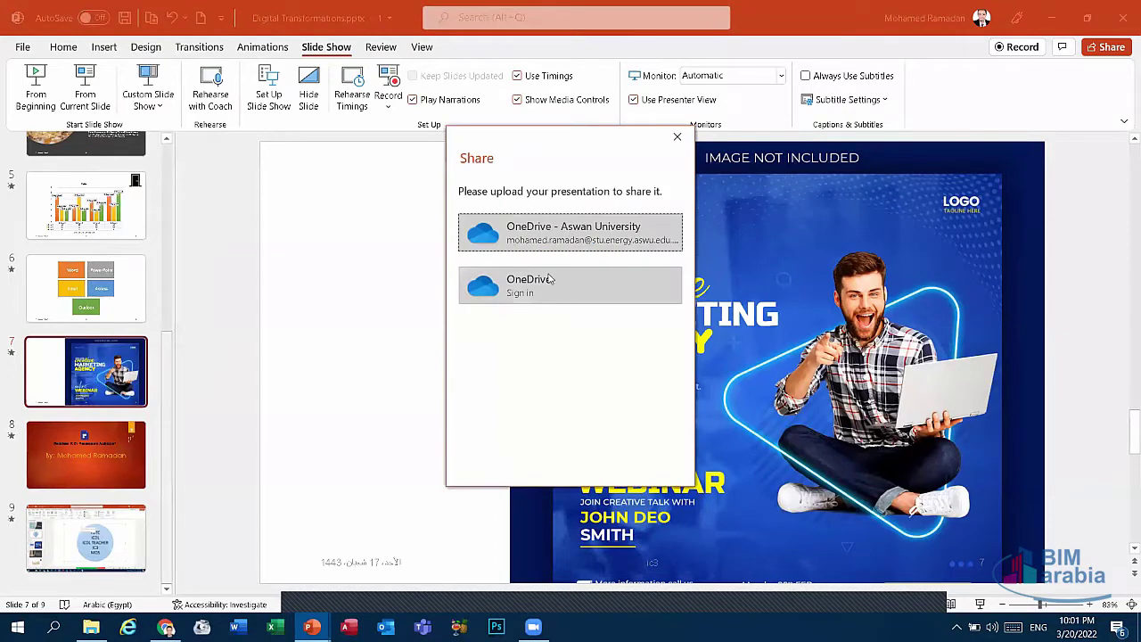
left_click(675, 134)
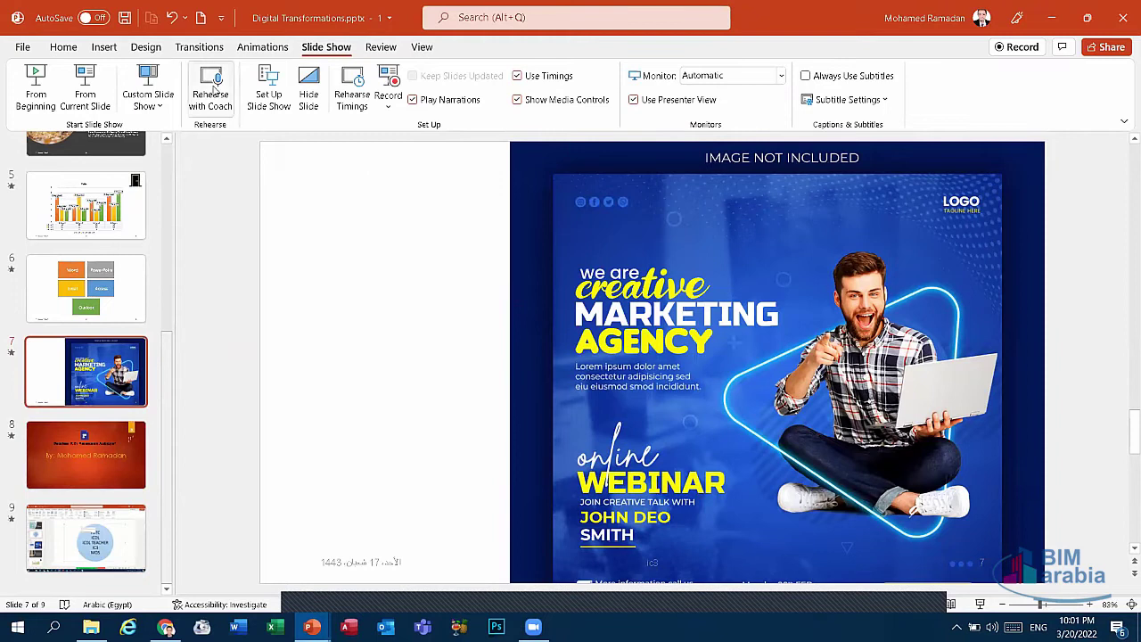
Step: Look over the Home and Insert commands, then apply the dark teal Design theme
left_click(65, 49)
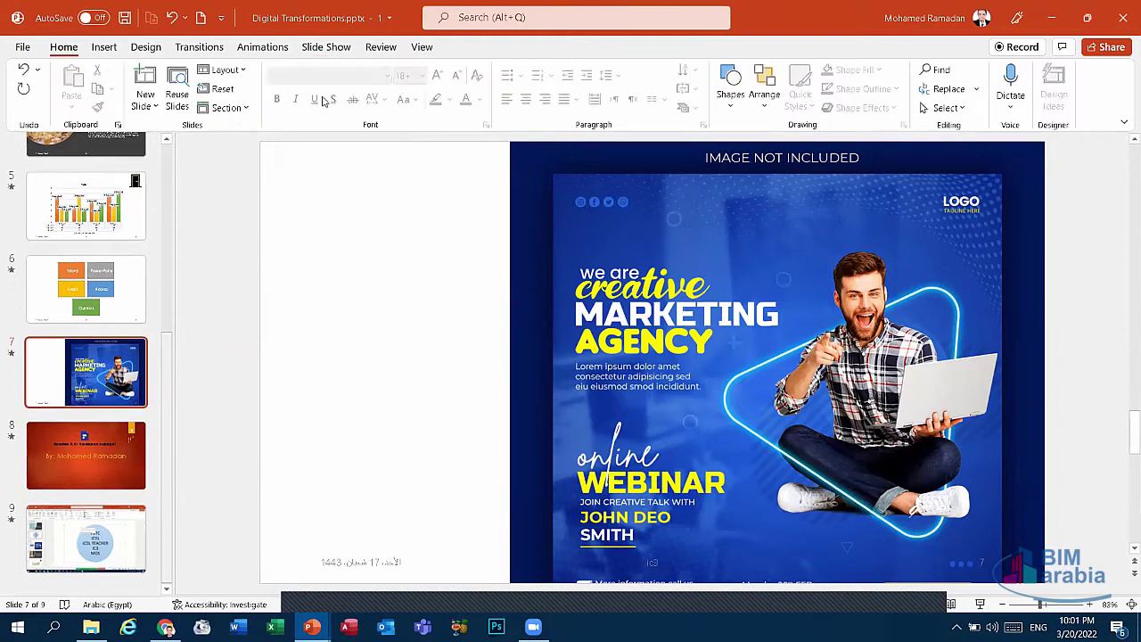
left_click(145, 47)
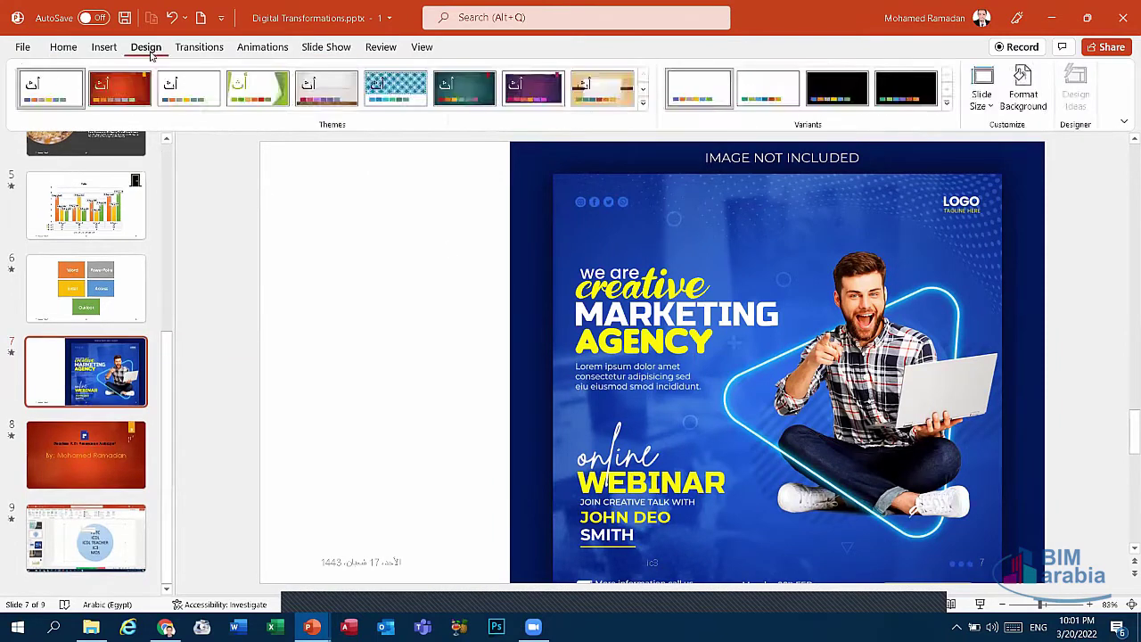
left_click(104, 49)
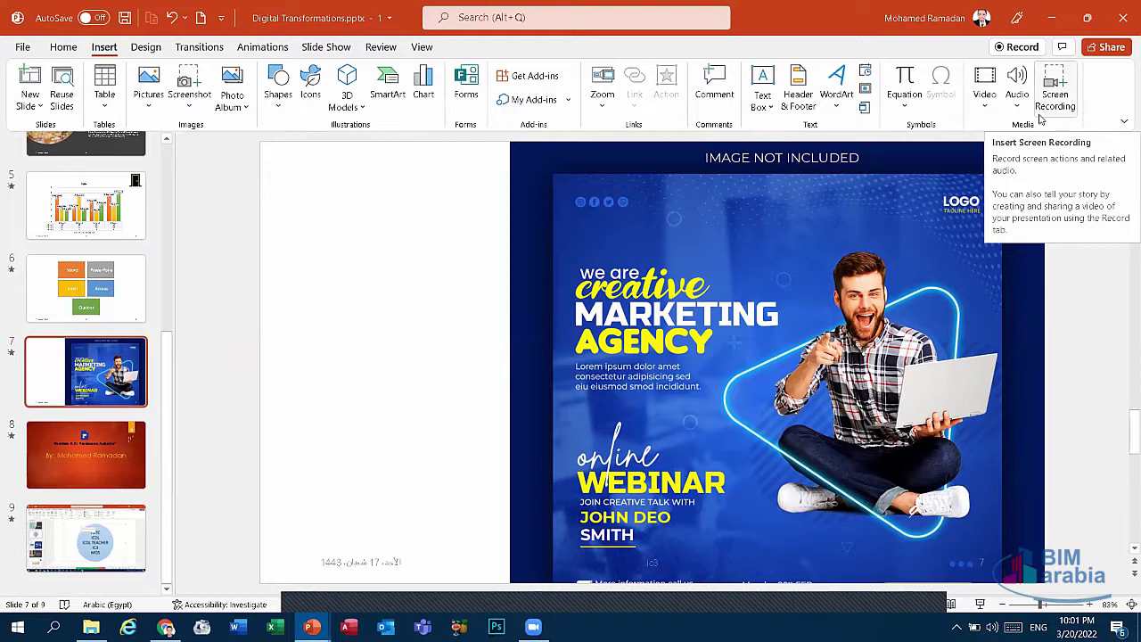
left_click(143, 47)
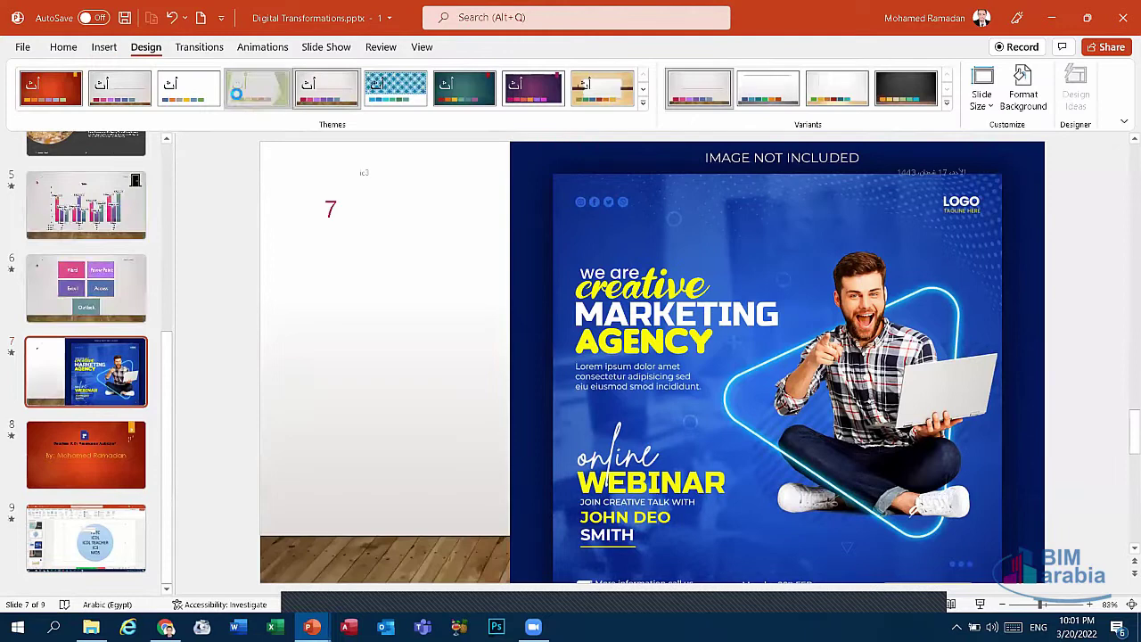
left_click(464, 89)
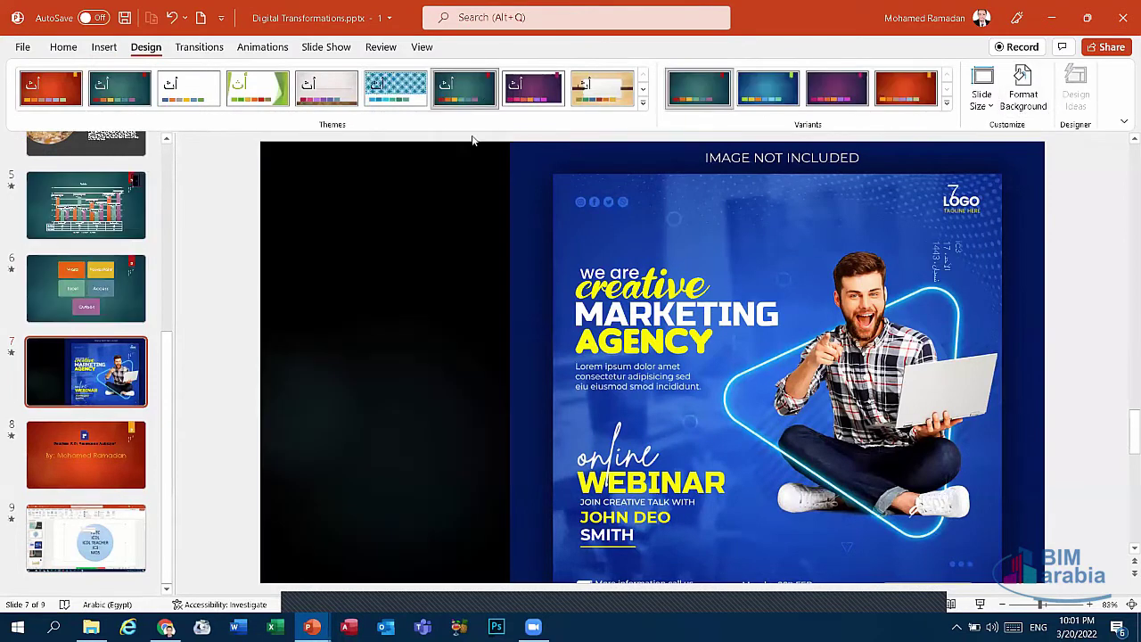
Step: Review the Transitions, Animations and Slide Show tabs
left_click(199, 50)
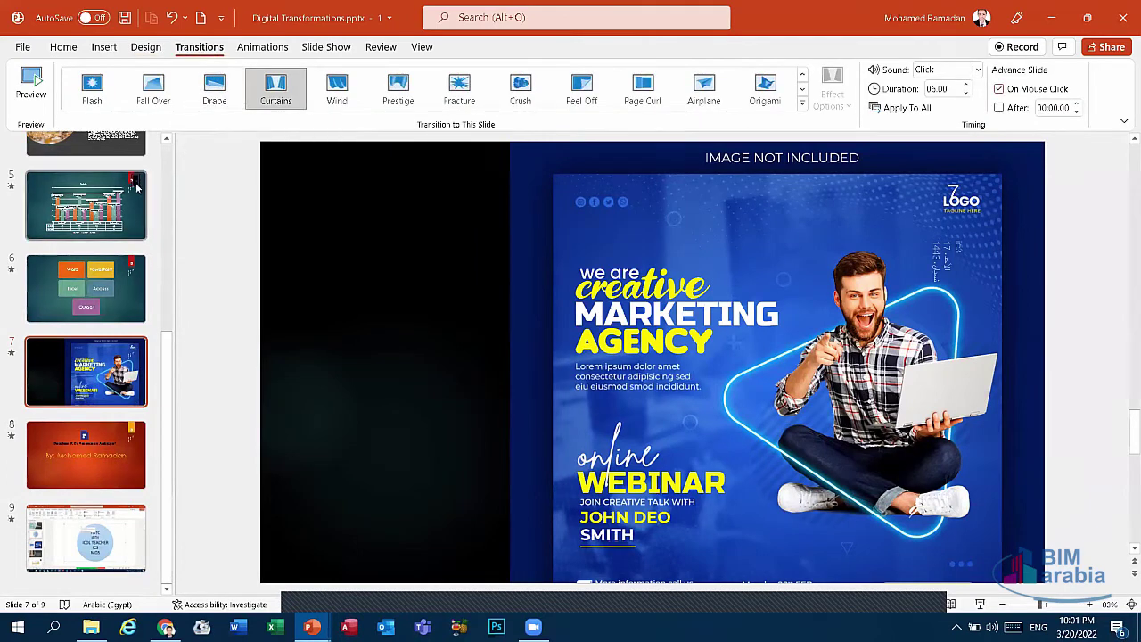
left_click(267, 47)
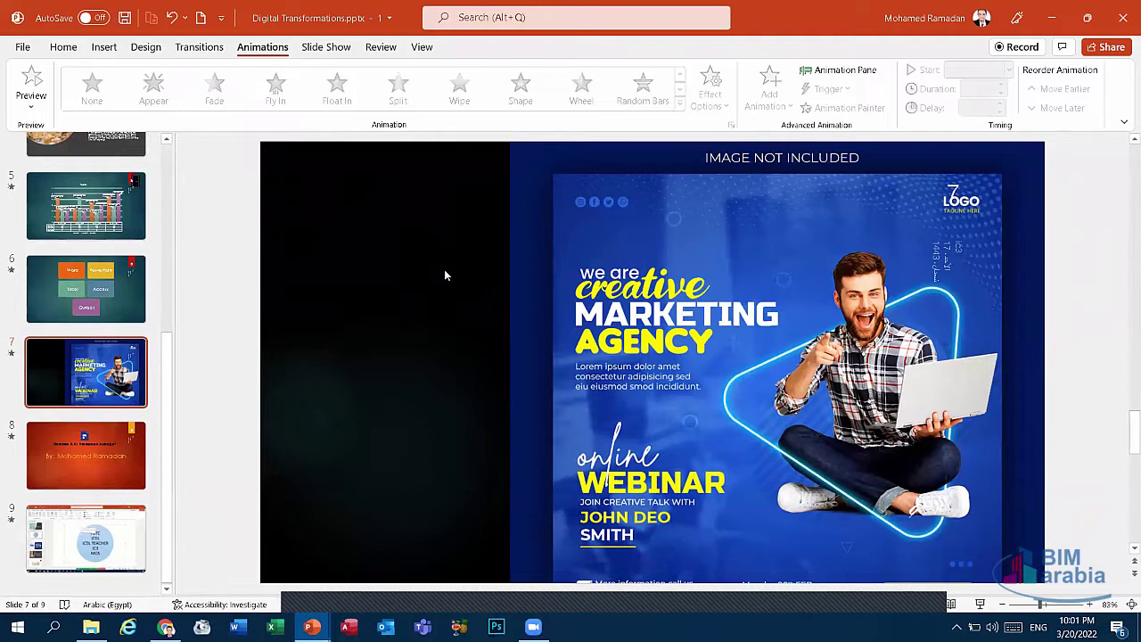
left_click(321, 52)
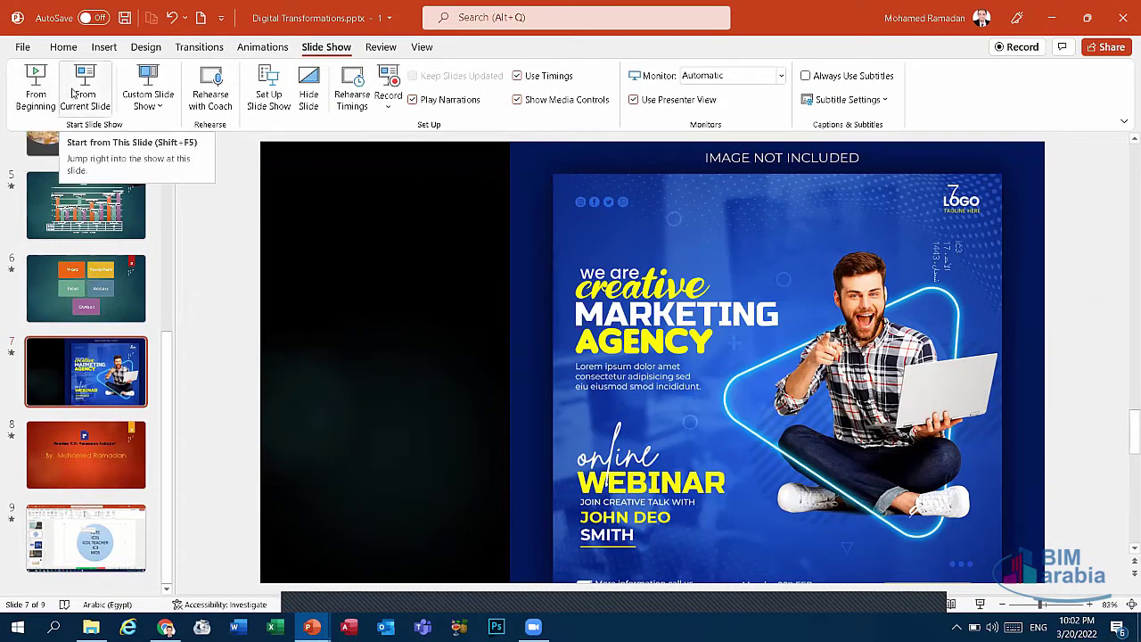
Step: Open slide 6 and select its Word, PowerPoint, Excel, Access and Outlook SmartArt, with Insert commands showing
left_click(38, 284)
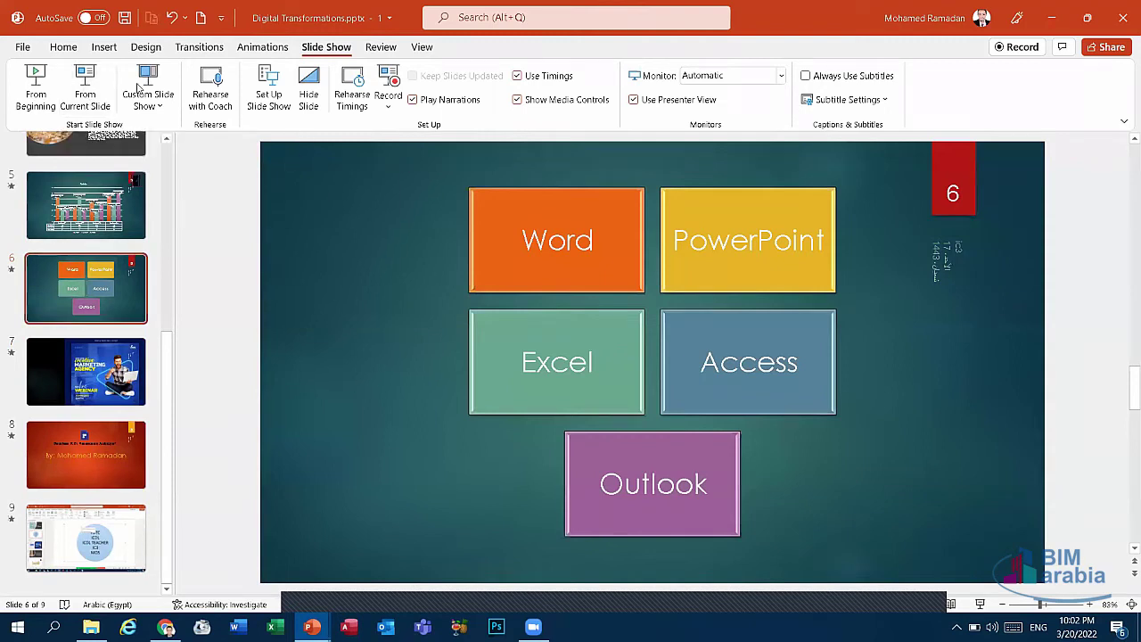
left_click(63, 47)
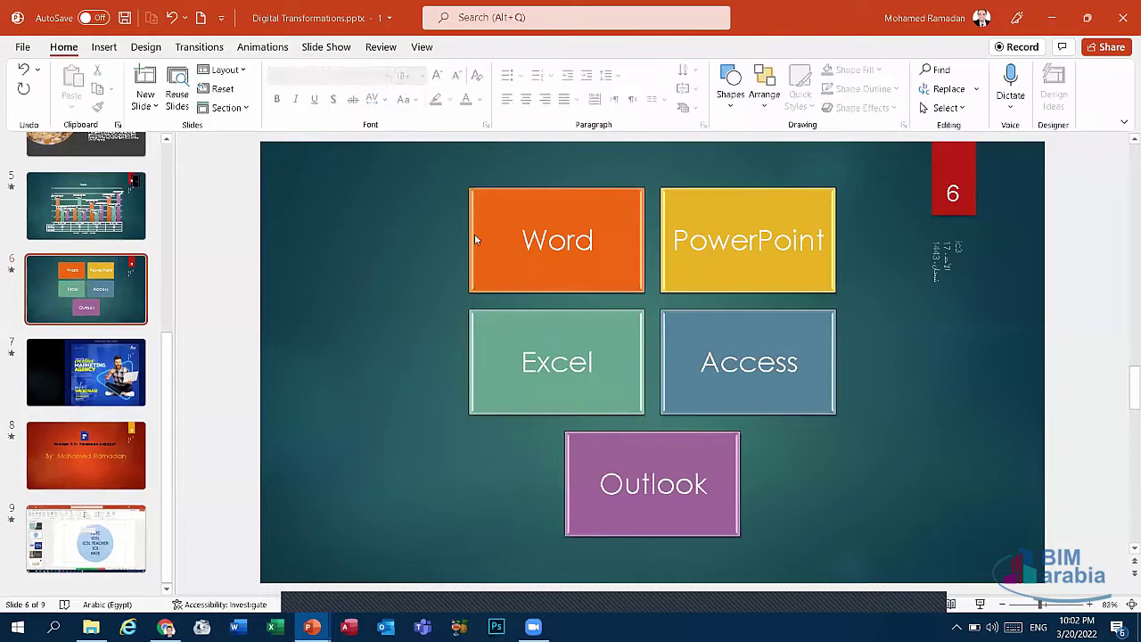
left_click(419, 239)
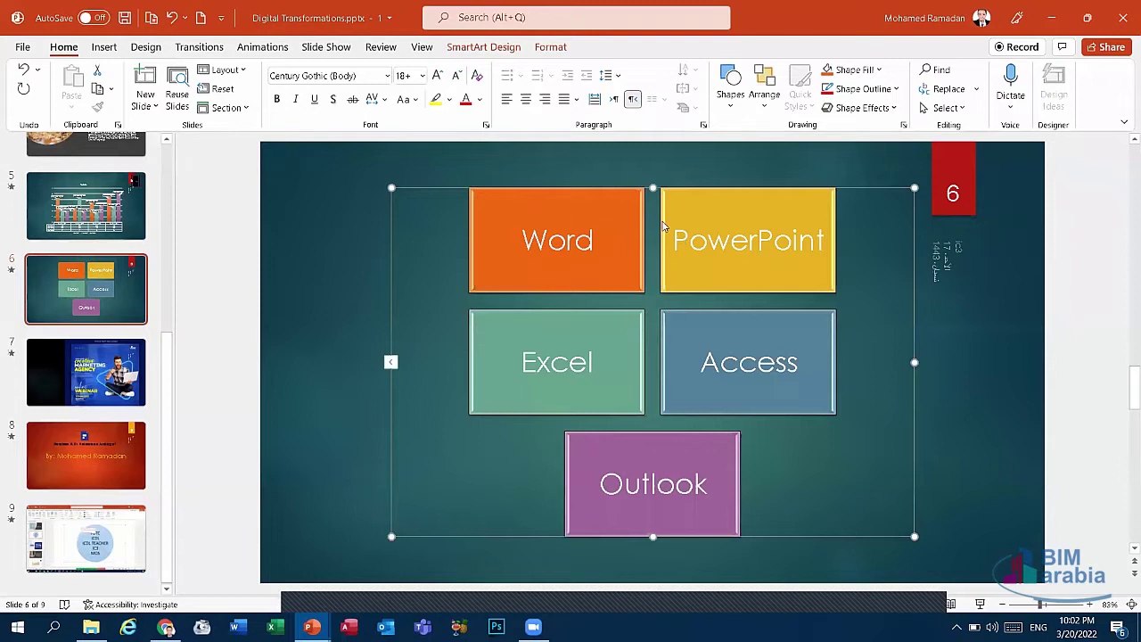
left_click(103, 47)
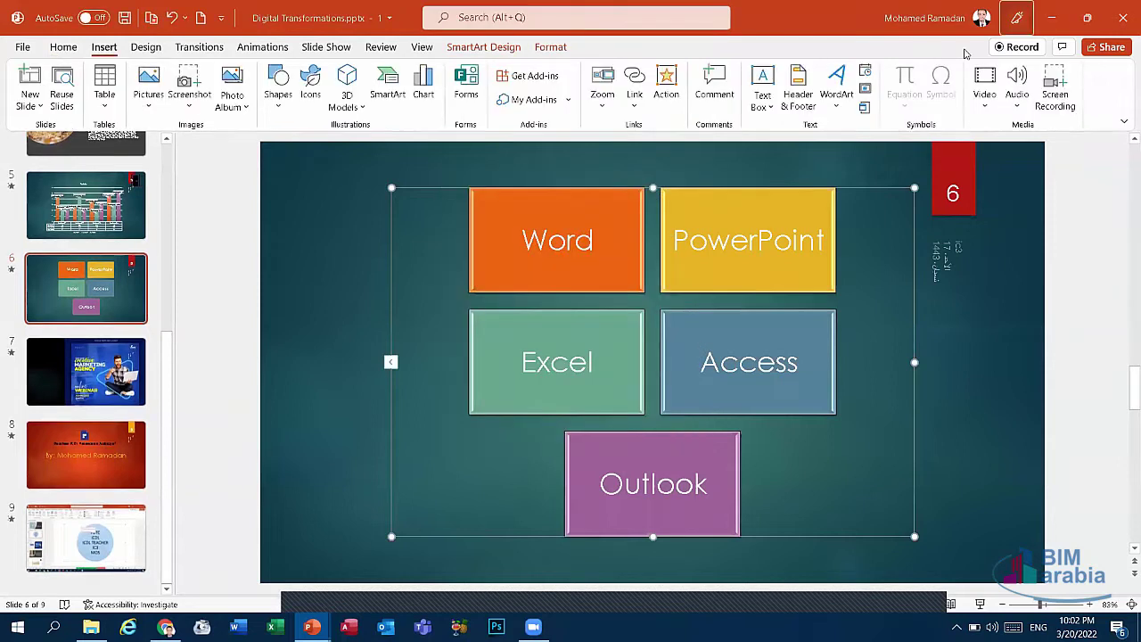
Step: Start a Screen Recording from the Insert tab and record the screen
left_click(1053, 103)
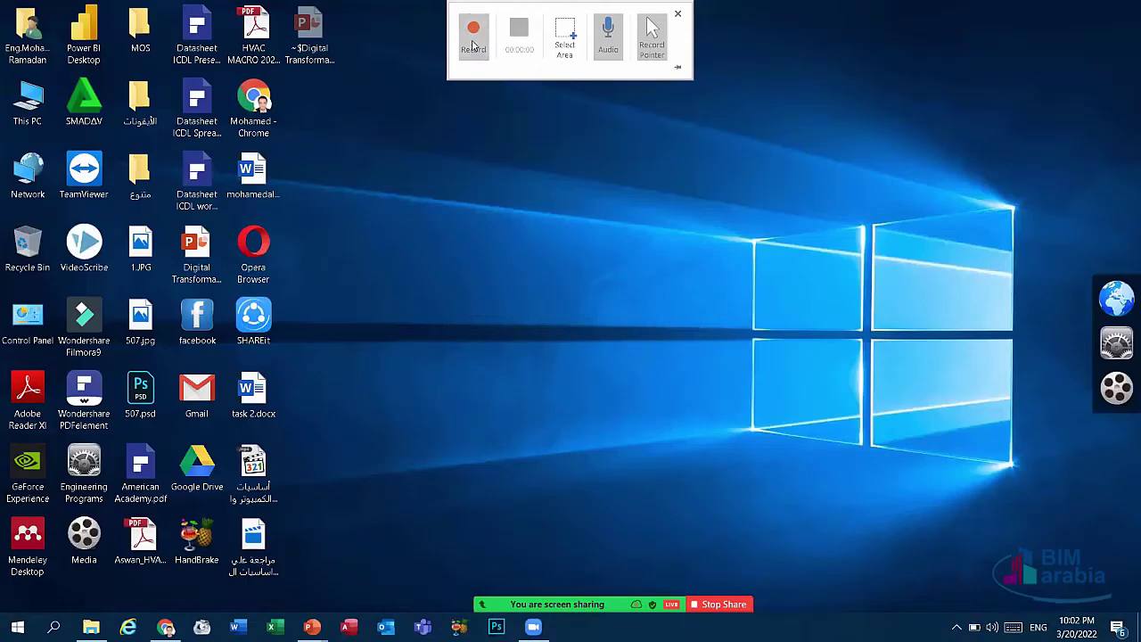
left_click(473, 40)
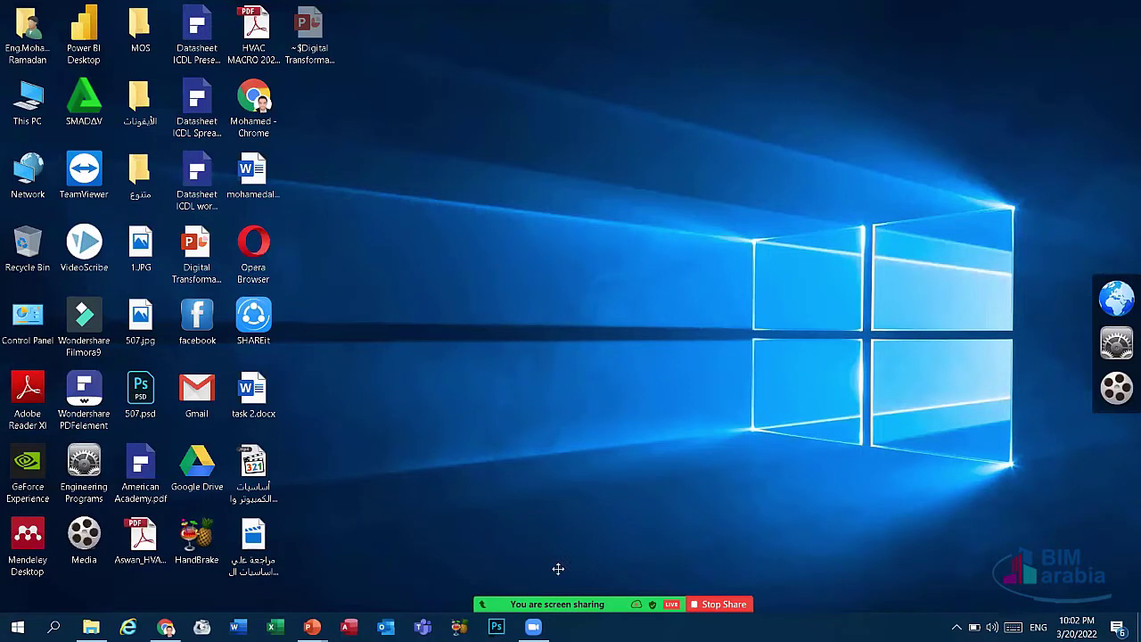
mouse_move(558, 569)
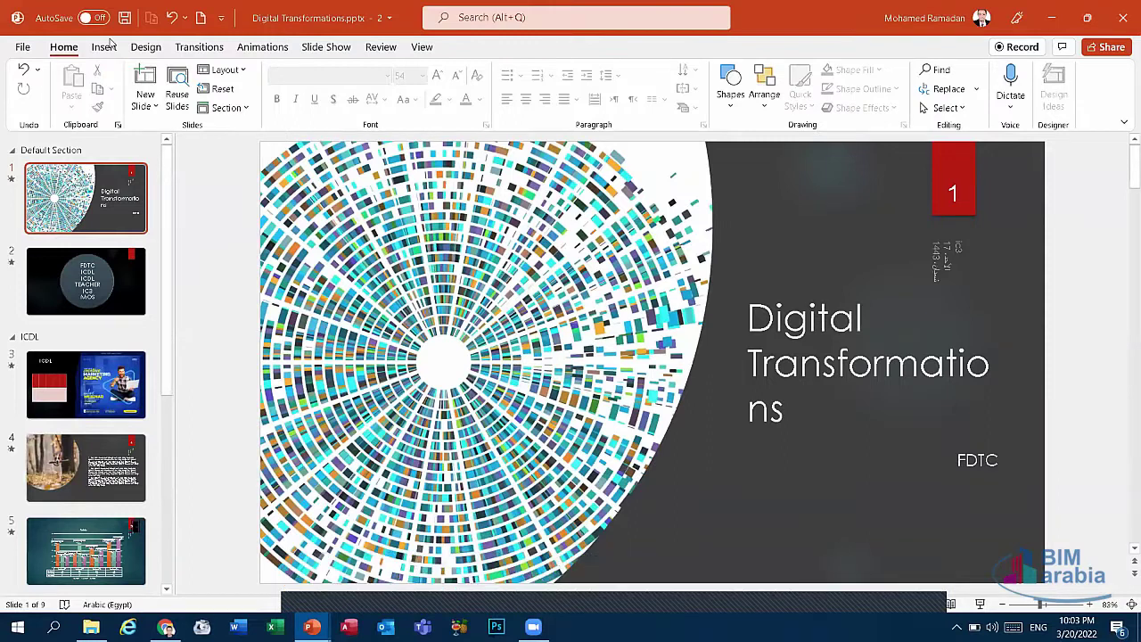
Step: Insert WhatsApp Video (2).mp4 from this device onto the title slide, then remove it
scroll(874, 103, "down", 1)
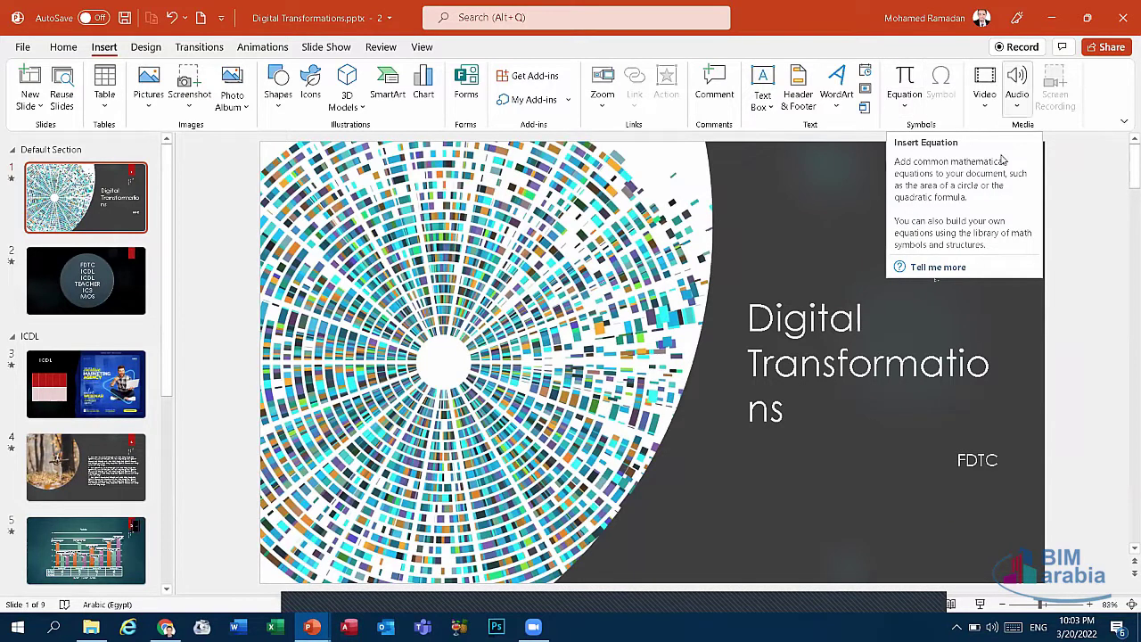
left_click(984, 85)
left_click(1016, 148)
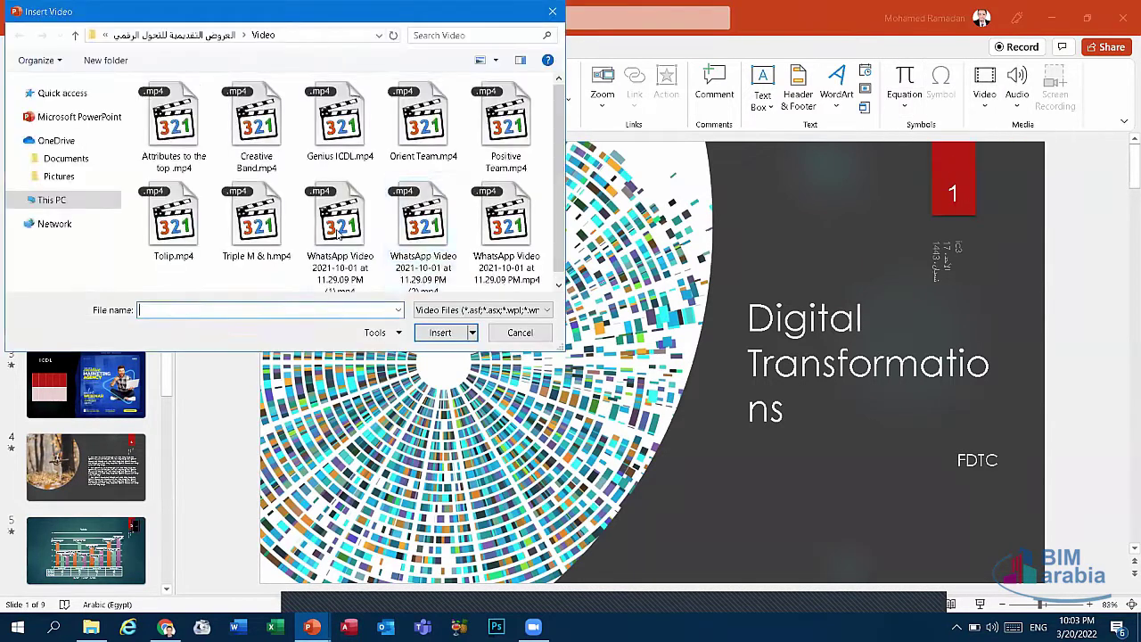
left_click(339, 233)
left_click(450, 280)
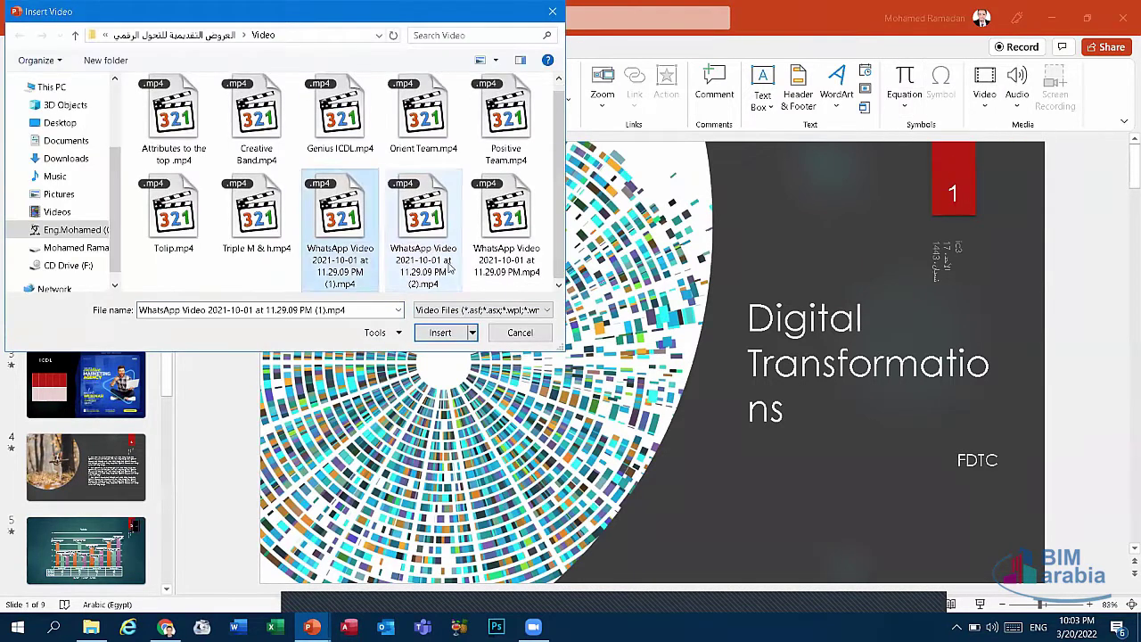
left_click(442, 335)
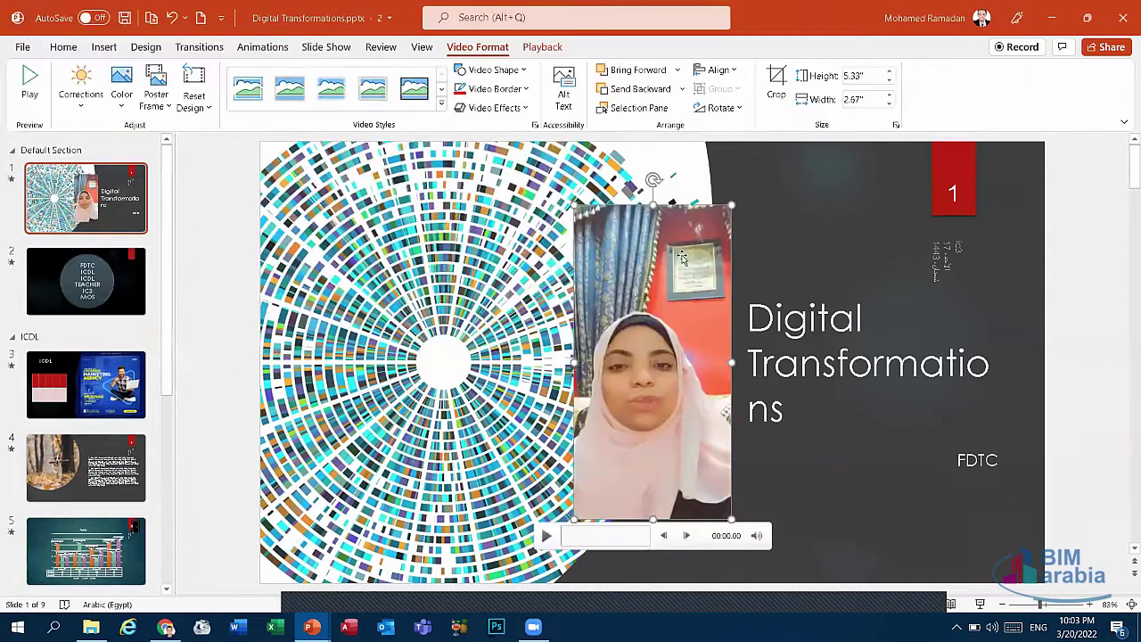
key("Delete")
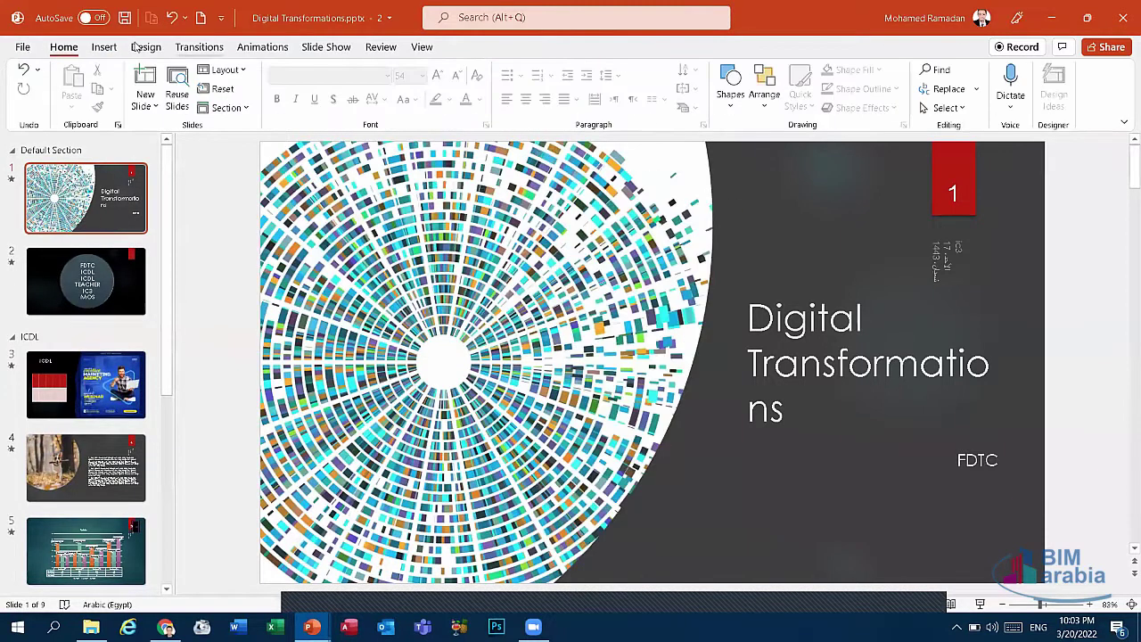
Step: Insert Triple M & h.mp4 on the title slide, nudge it up-left, and open Trim Video
left_click(104, 46)
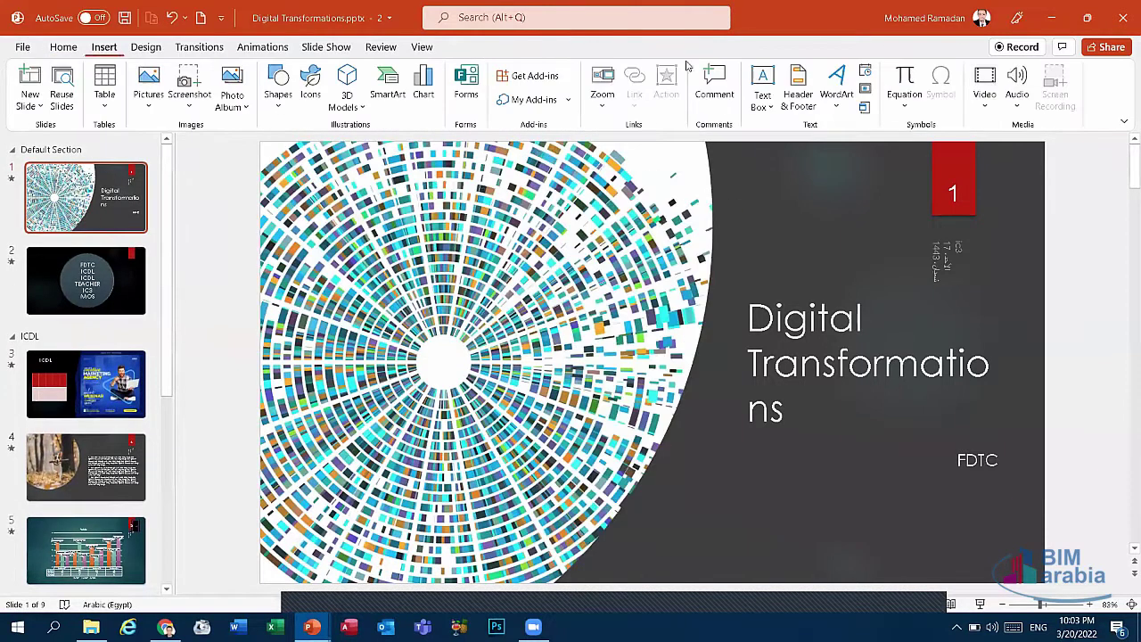
left_click(987, 90)
left_click(1006, 154)
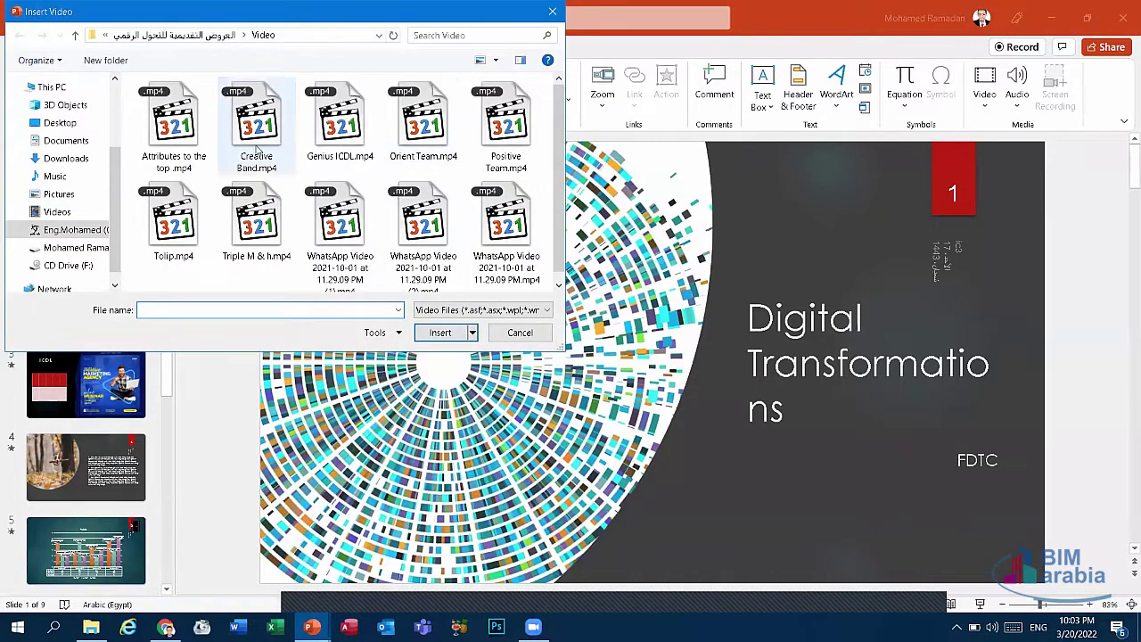
left_click(257, 133)
left_click(256, 218)
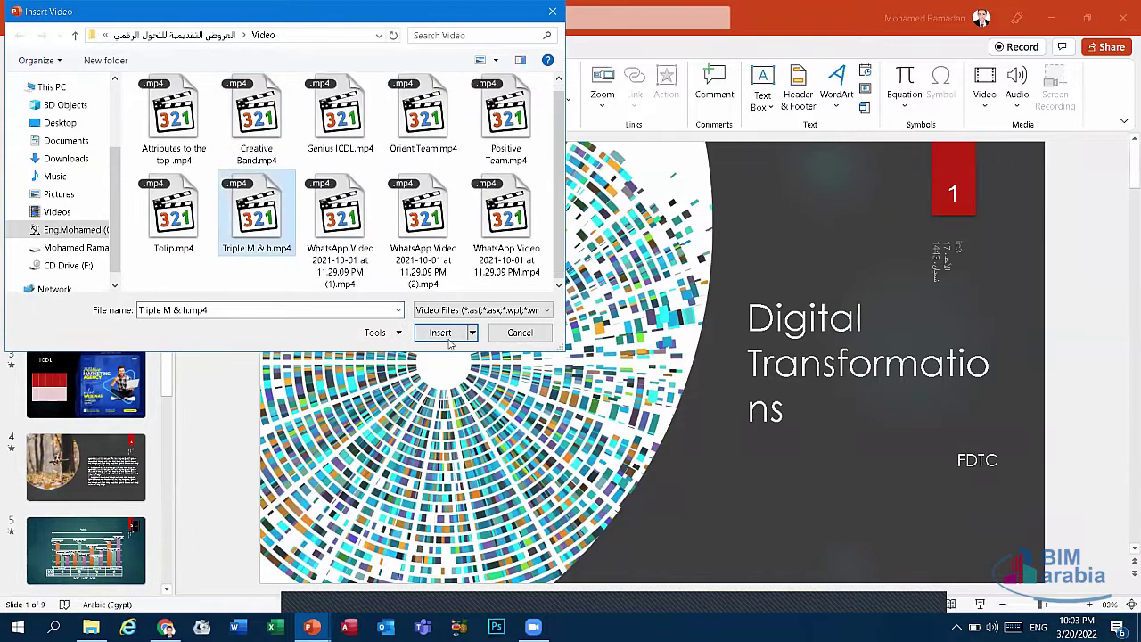
left_click(450, 333)
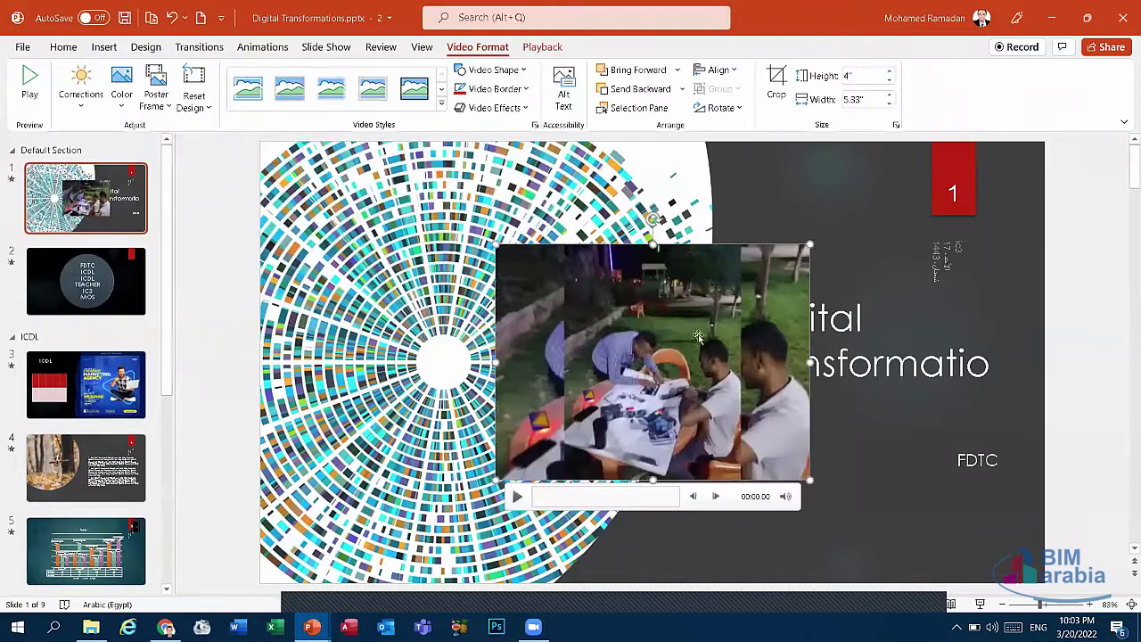
left_click_drag(740, 297, 709, 287)
left_click(544, 47)
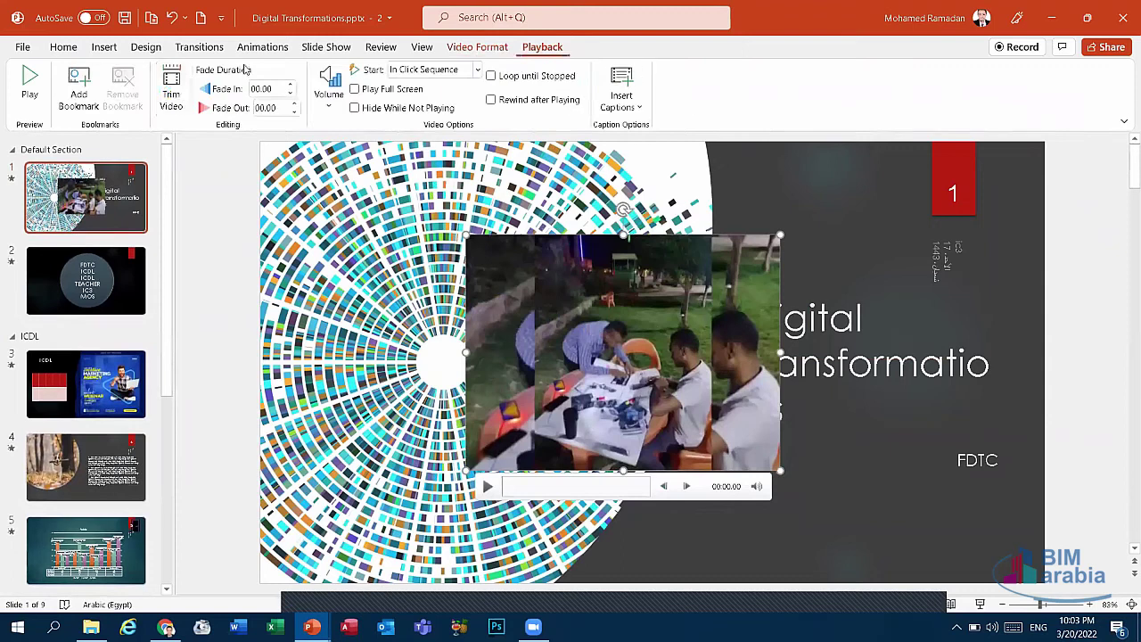
left_click(173, 94)
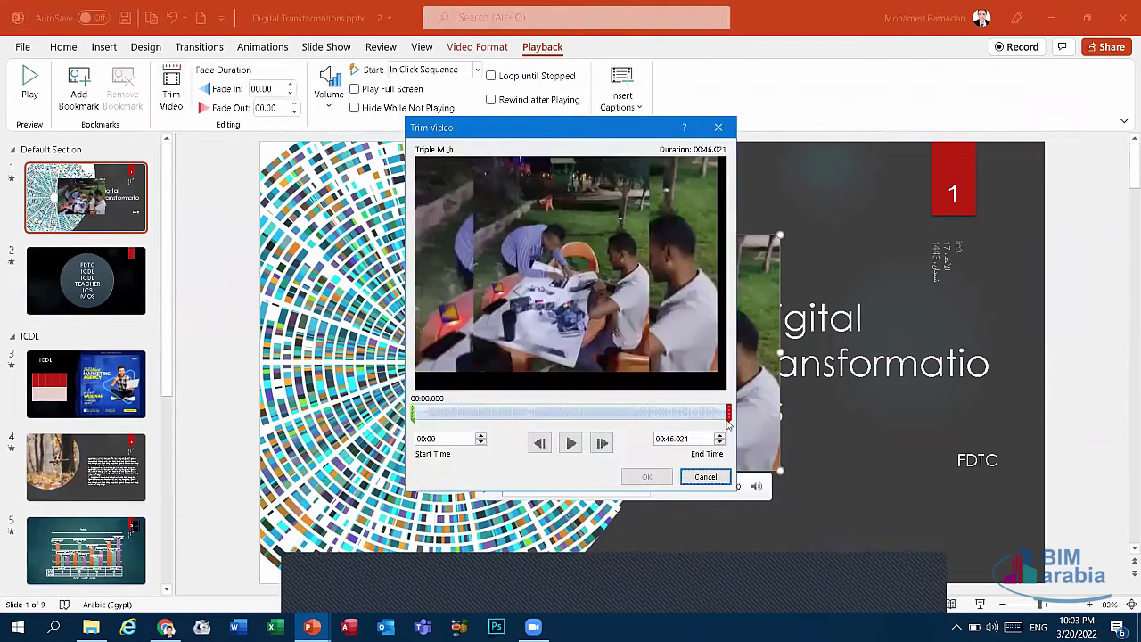
Step: Close the Trim Video window unchanged and minimize PowerPoint to the desktop
left_click(720, 128)
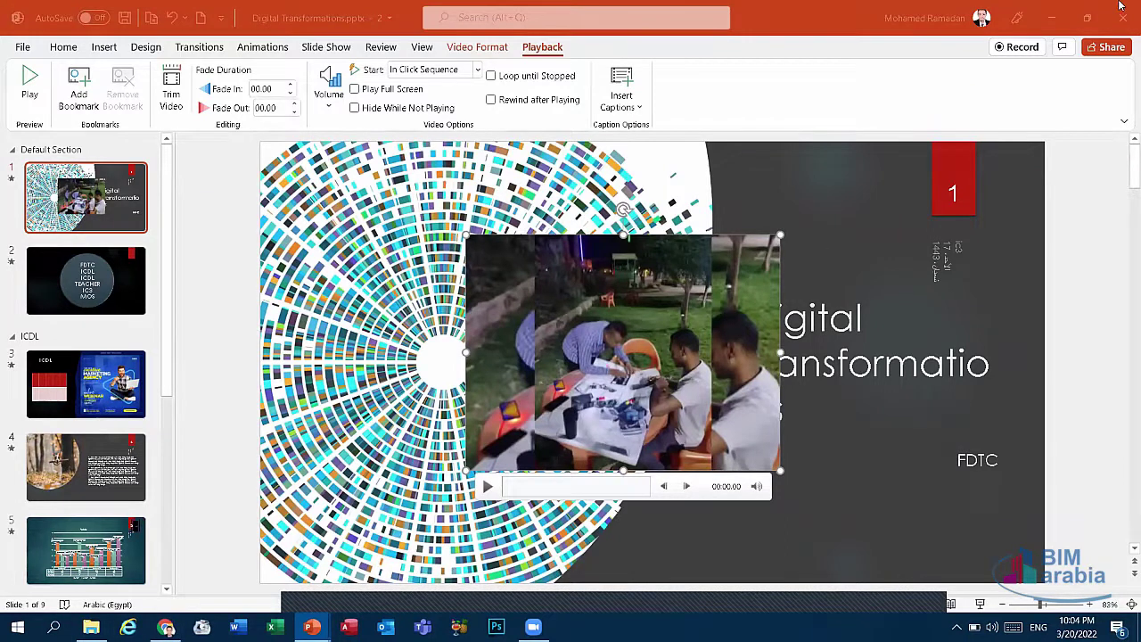
left_click(1052, 17)
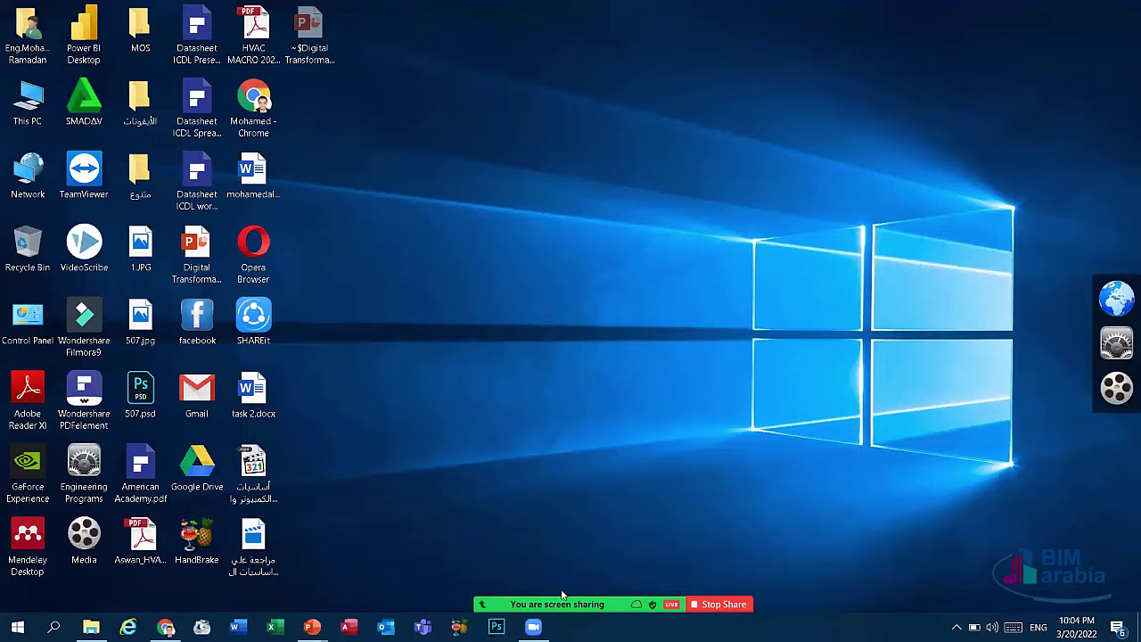
Step: Open a new Chrome tab, load the Google homepage and click its search box
mouse_move(91, 627)
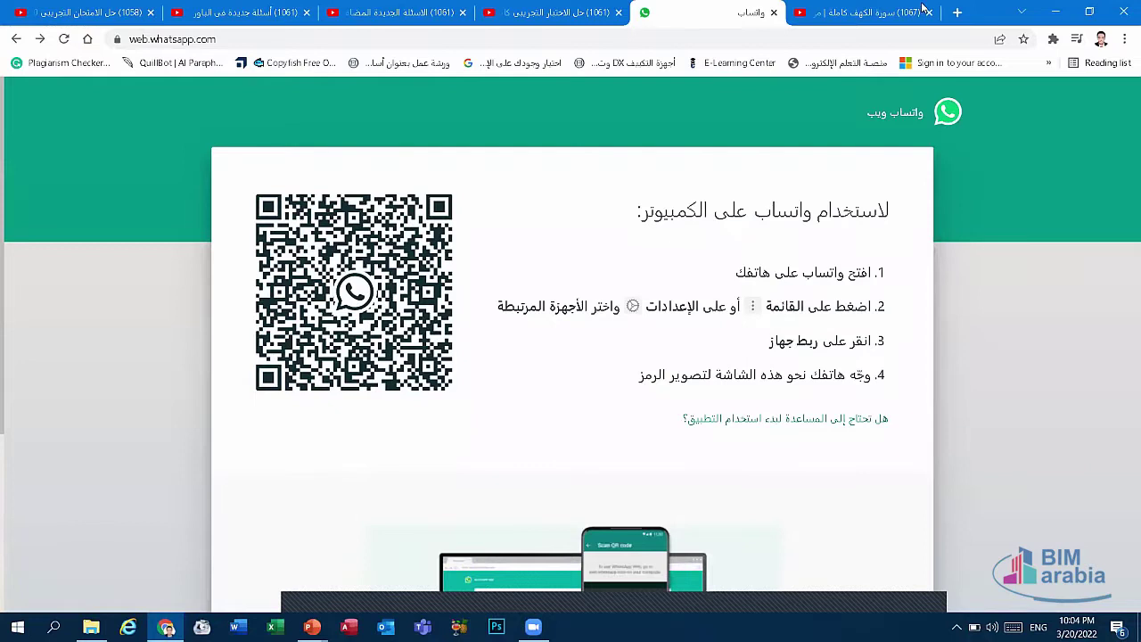
left_click(957, 12)
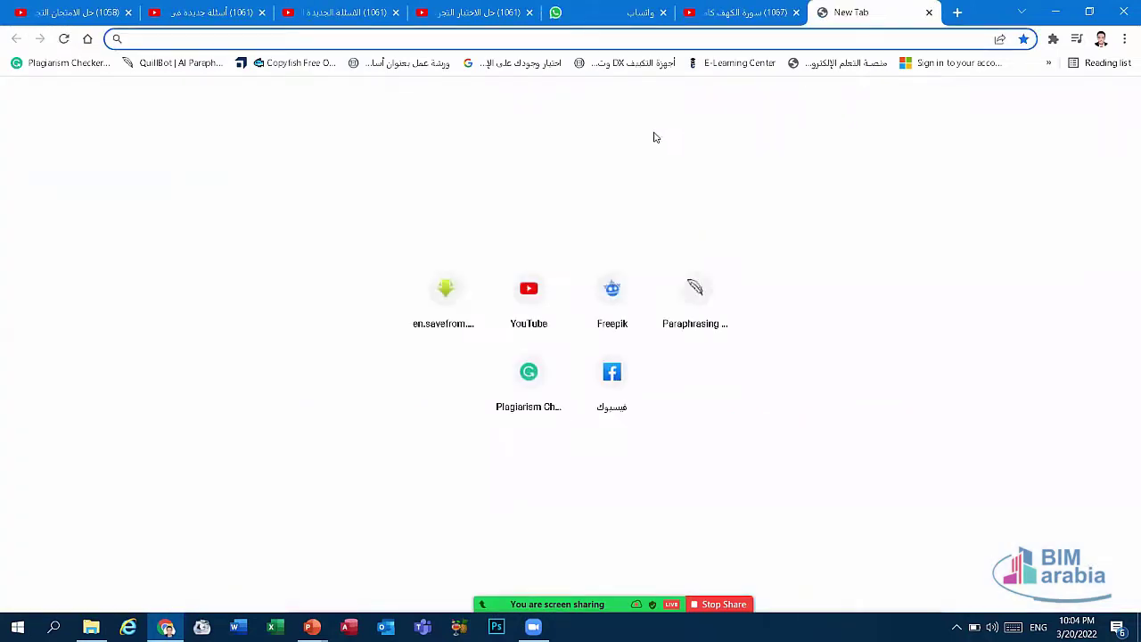
type("google.com.eg")
key("Return")
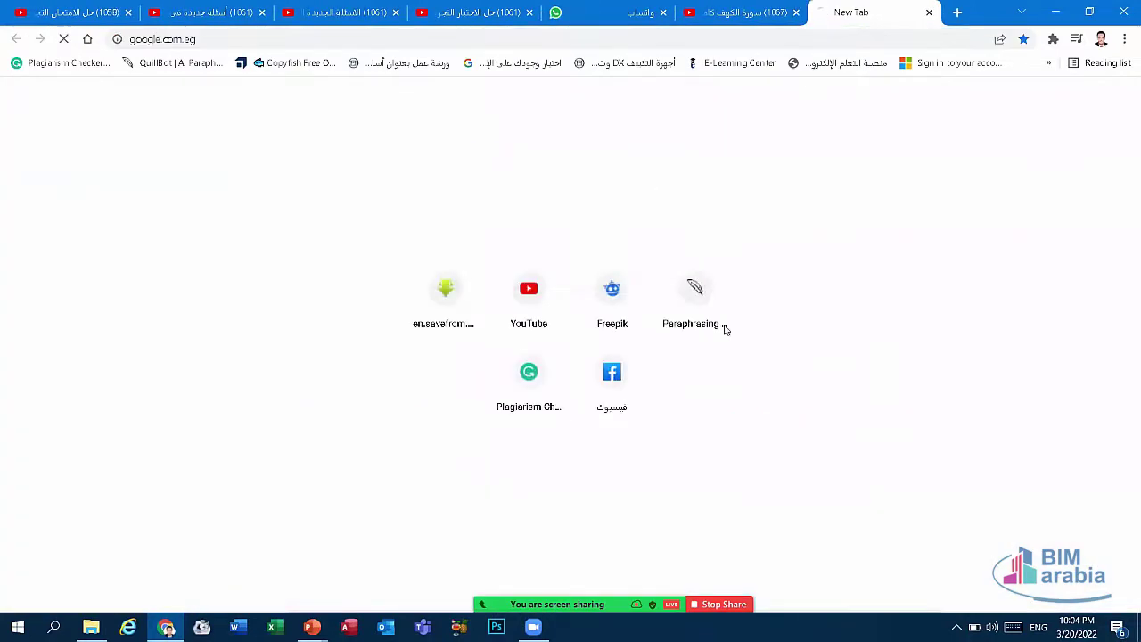
left_click(755, 310)
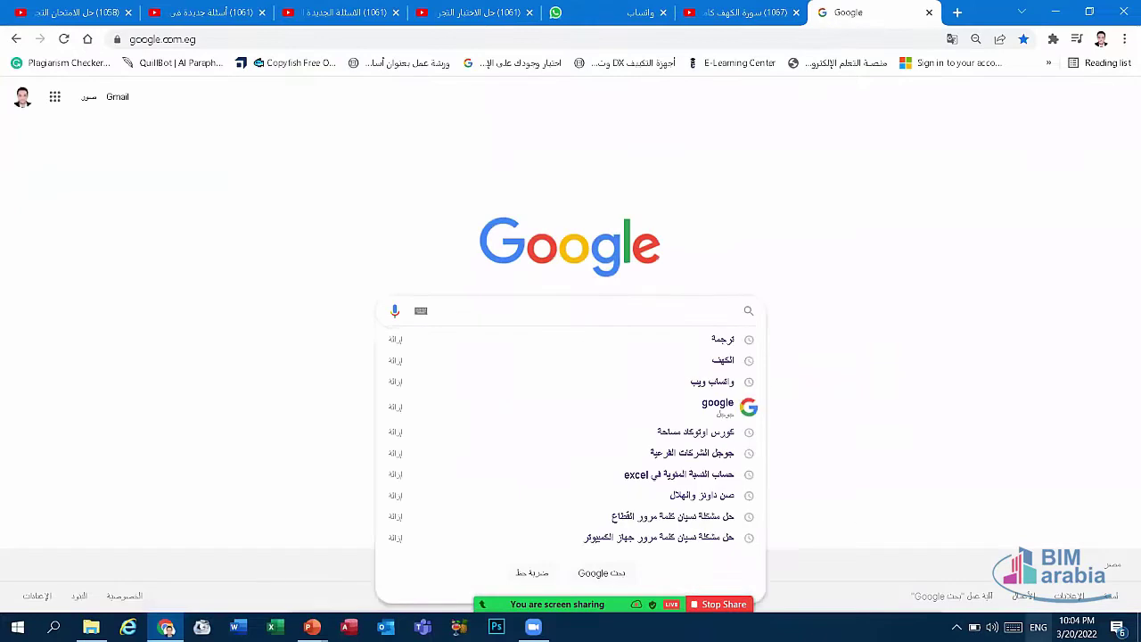
Step: Switch keyboard input to Arabic and open a new Chrome window
left_click(1038, 627)
left_click(999, 542)
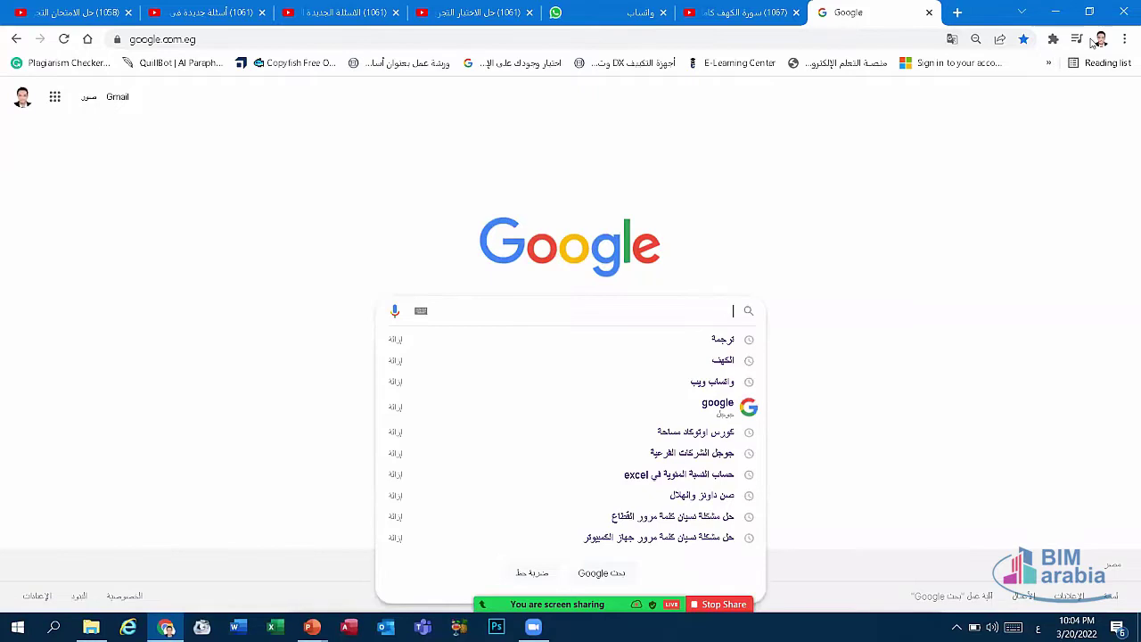
left_click(1125, 40)
left_click(1014, 78)
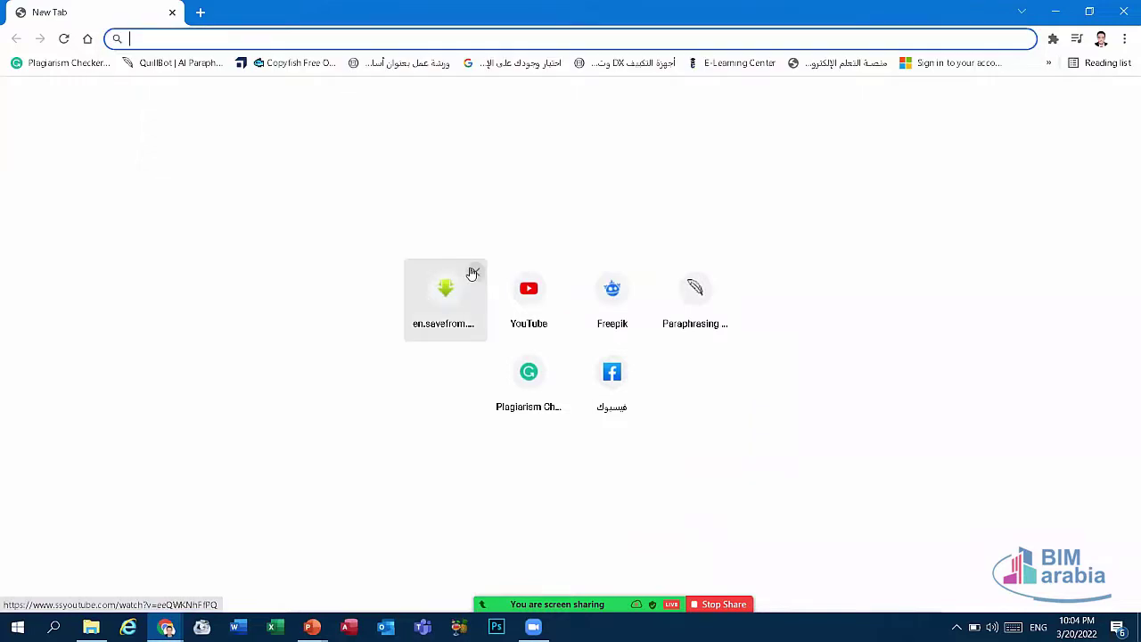
Step: On google.com.eg, search in Arabic for 'برامج تسجيل الشاشة' and show the Images results
type("g")
key("Return")
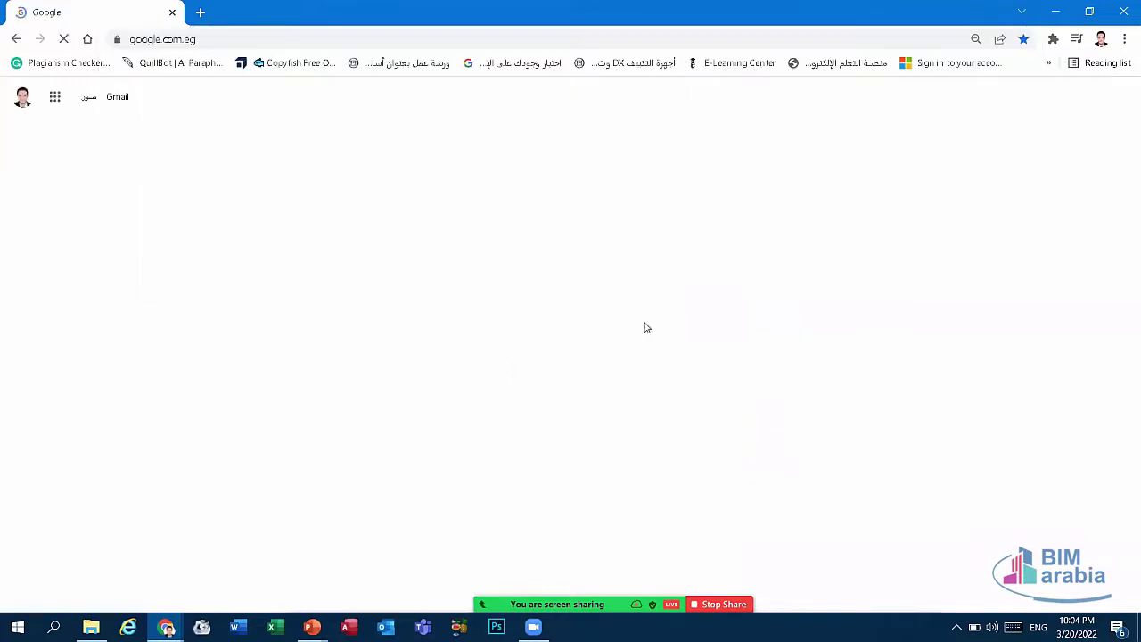
key("super+space")
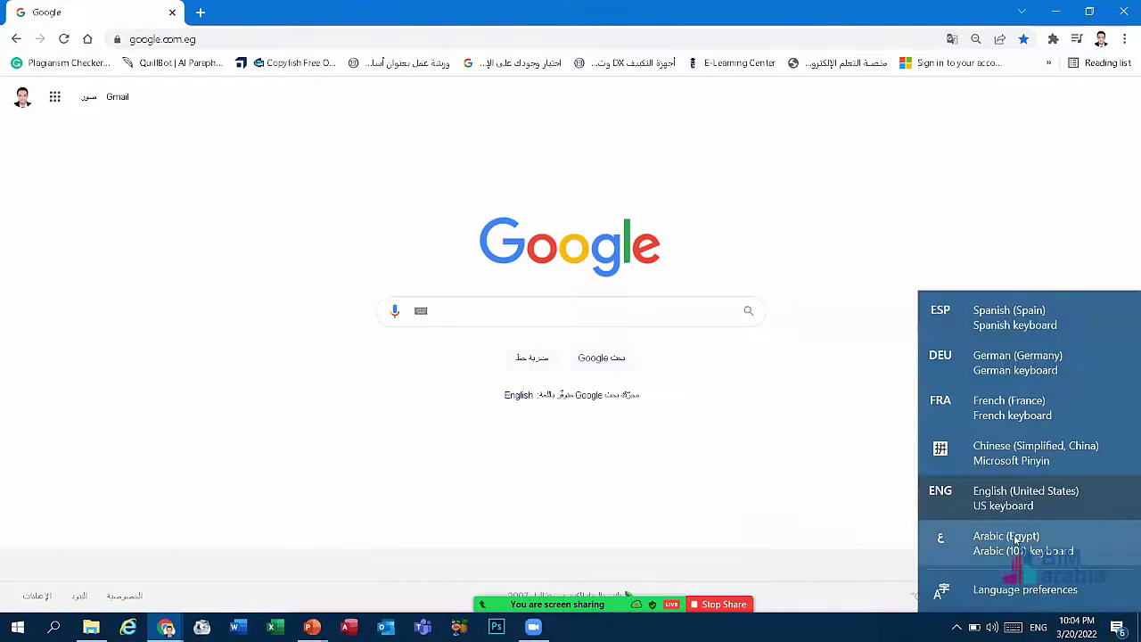
type("برامج")
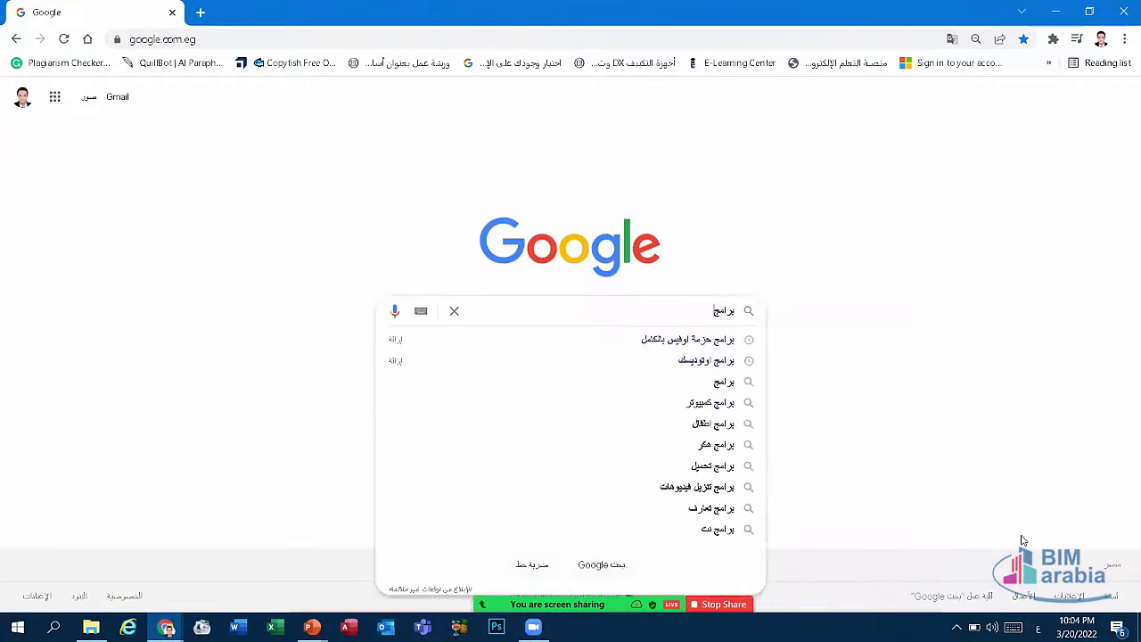
type(" تسج")
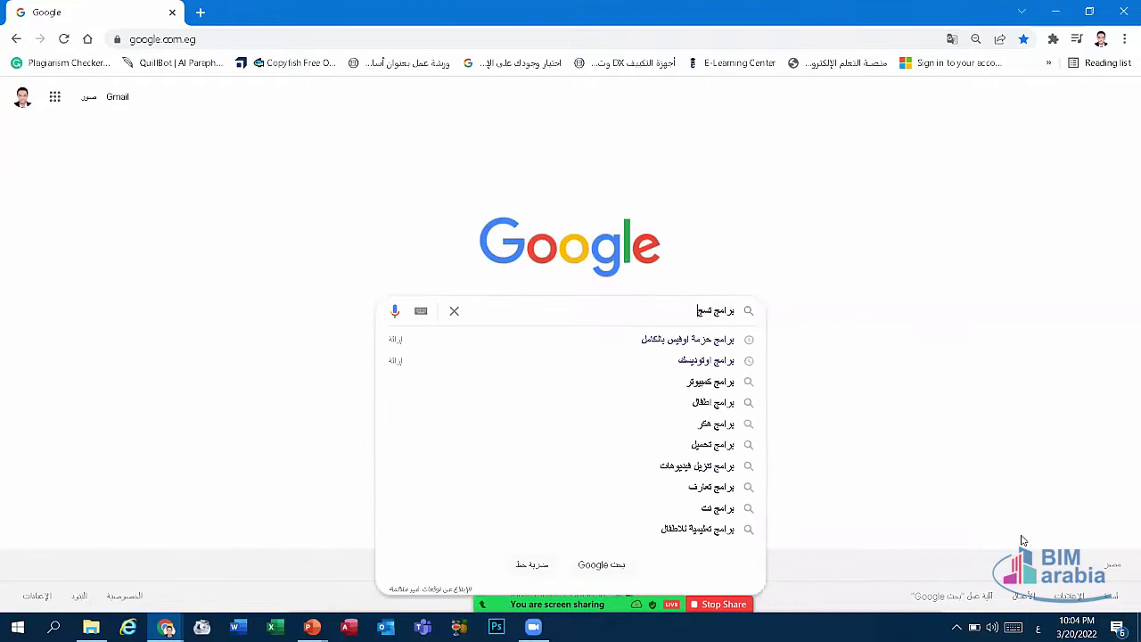
type("يل")
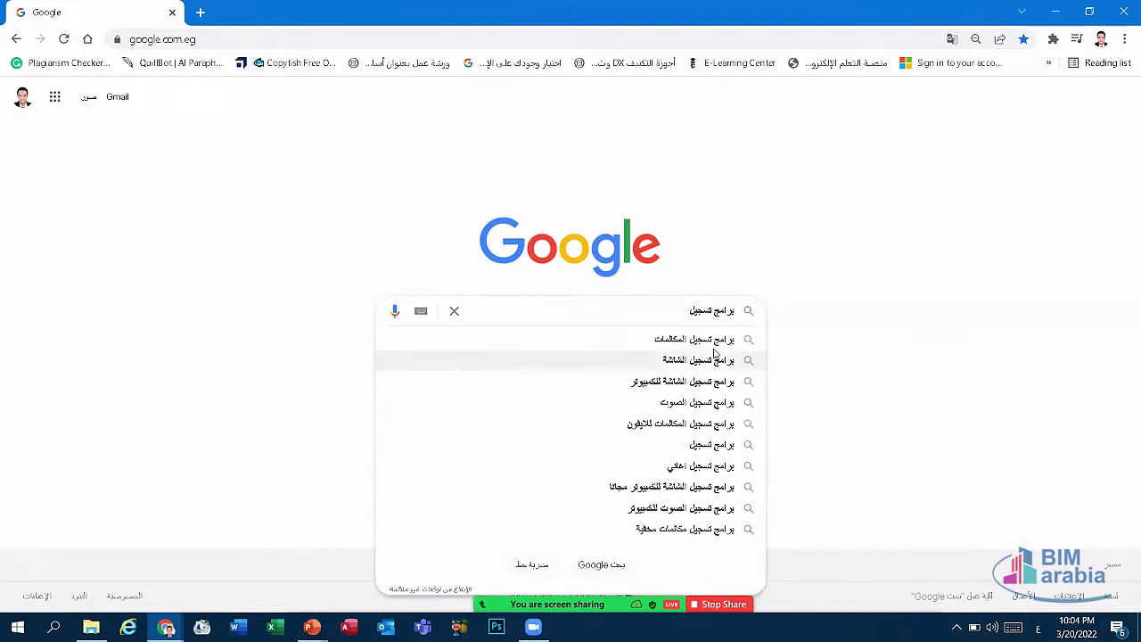
left_click(709, 361)
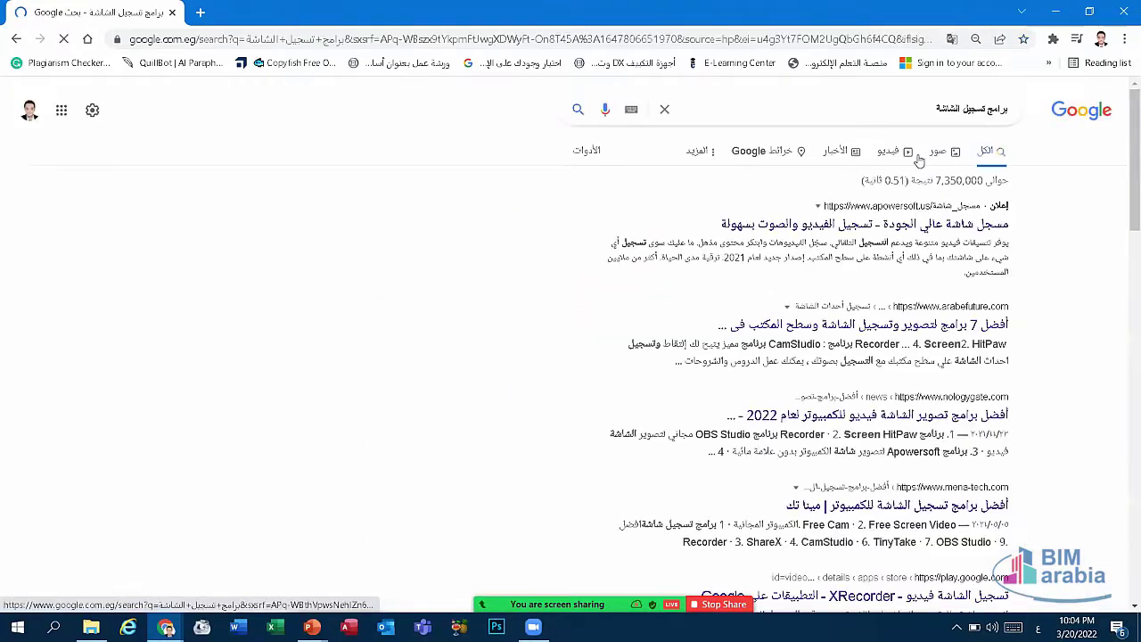
left_click(936, 146)
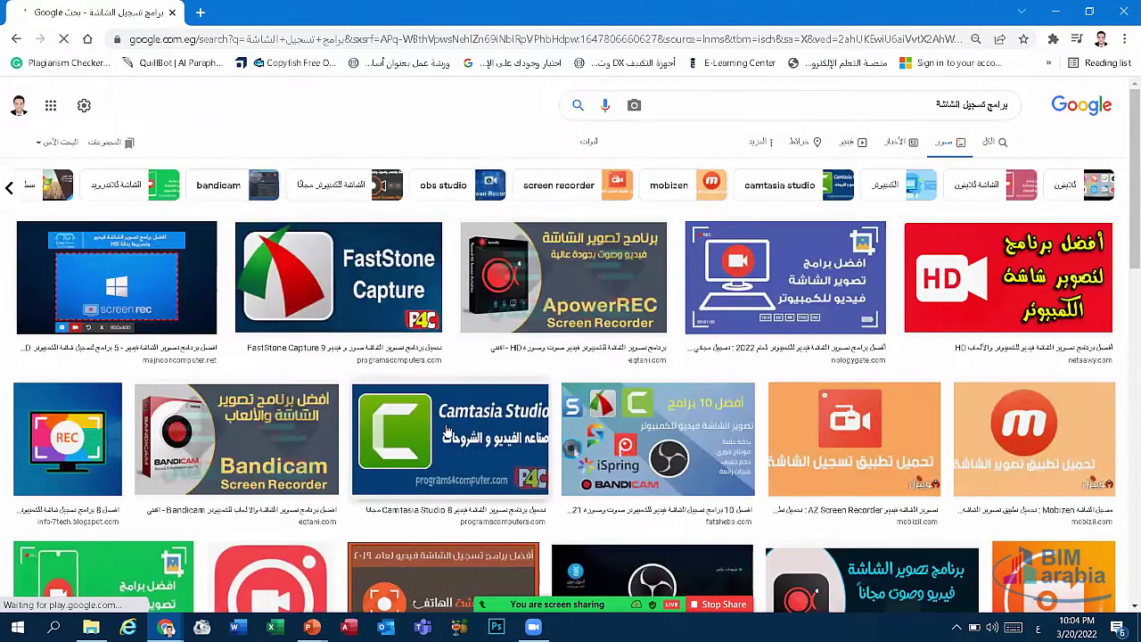
Step: Preview the Camtasia Studio image, then the Screen Recorder image result
left_click(449, 431)
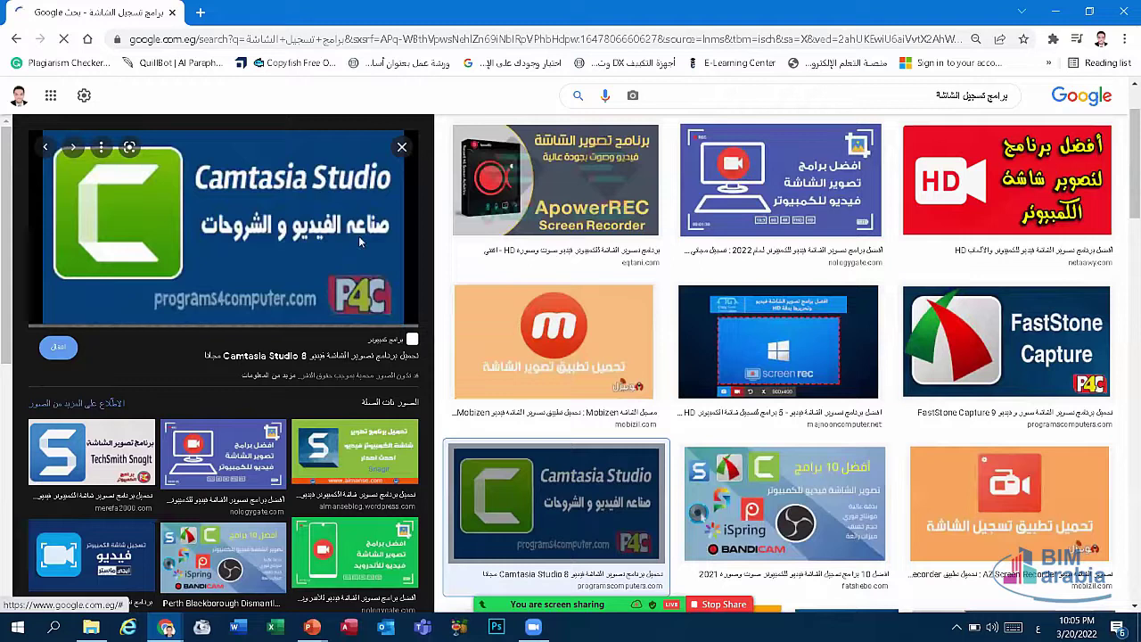
key("Escape")
scroll(1075, 351, "down", 2)
scroll(1074, 351, "down", 2)
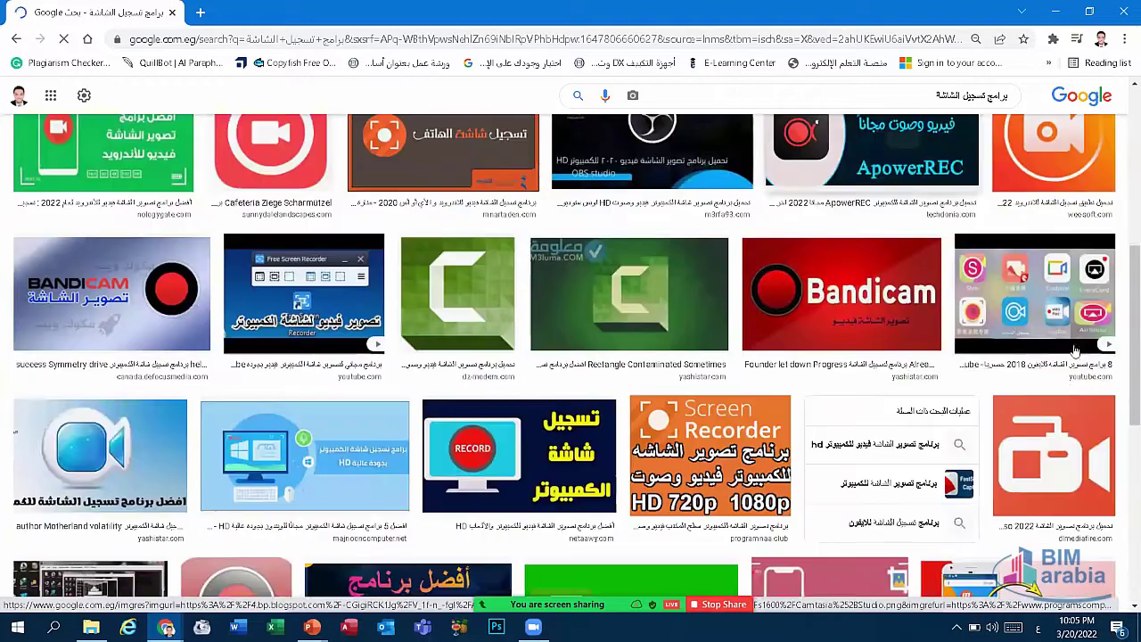
scroll(669, 514, "up", 2)
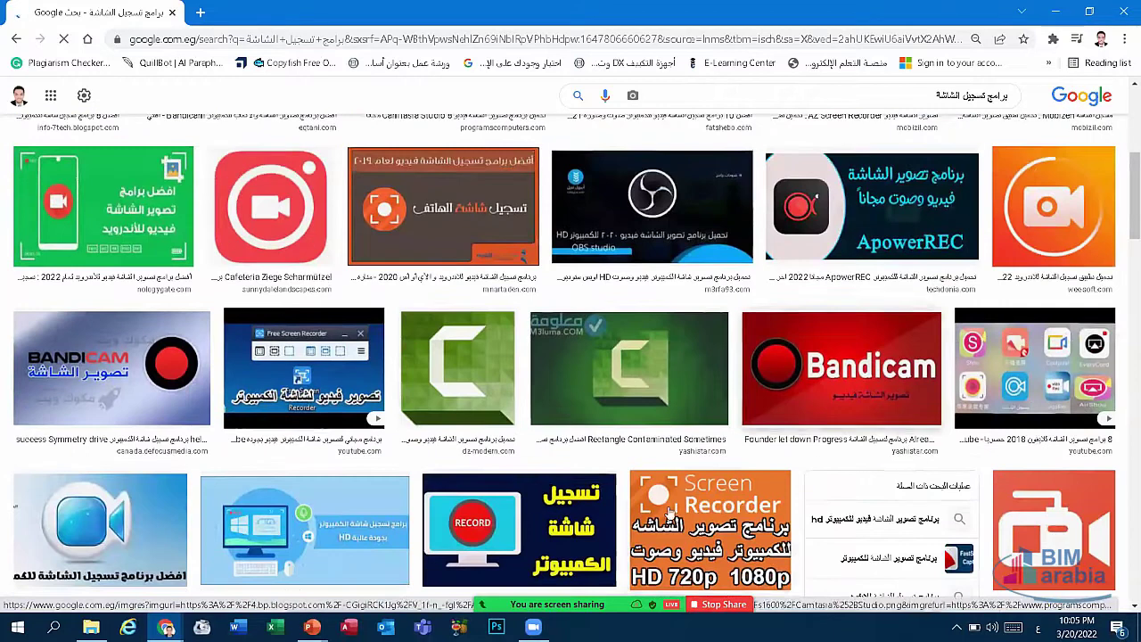
left_click(671, 511)
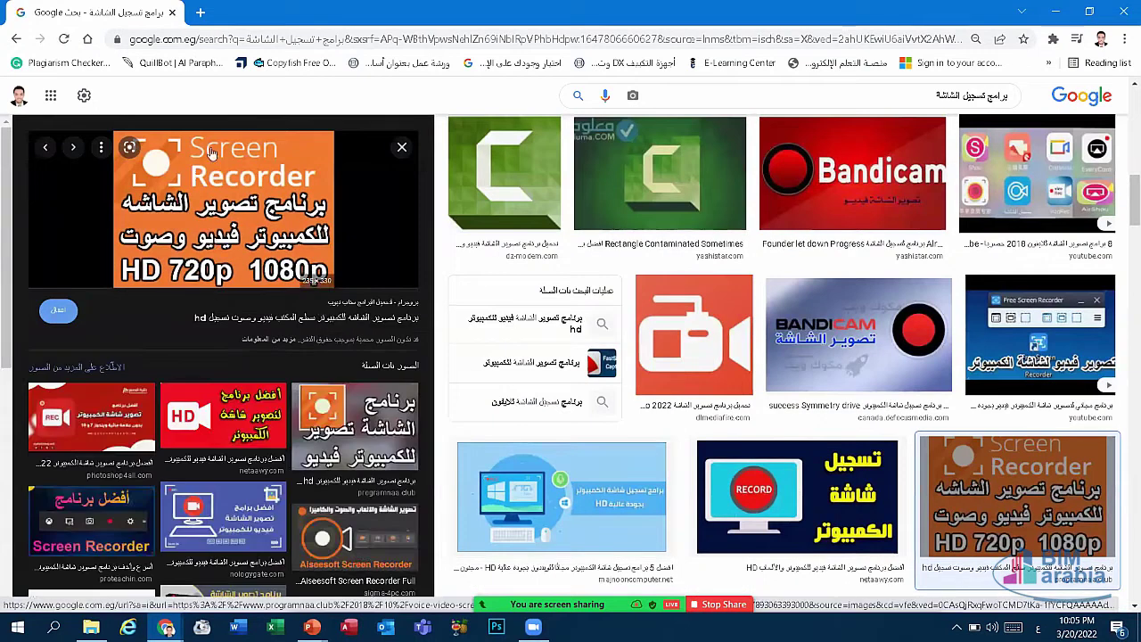
Step: Reopen the Camtasia preview and scroll through the related screen-recorder image results
left_click(525, 205)
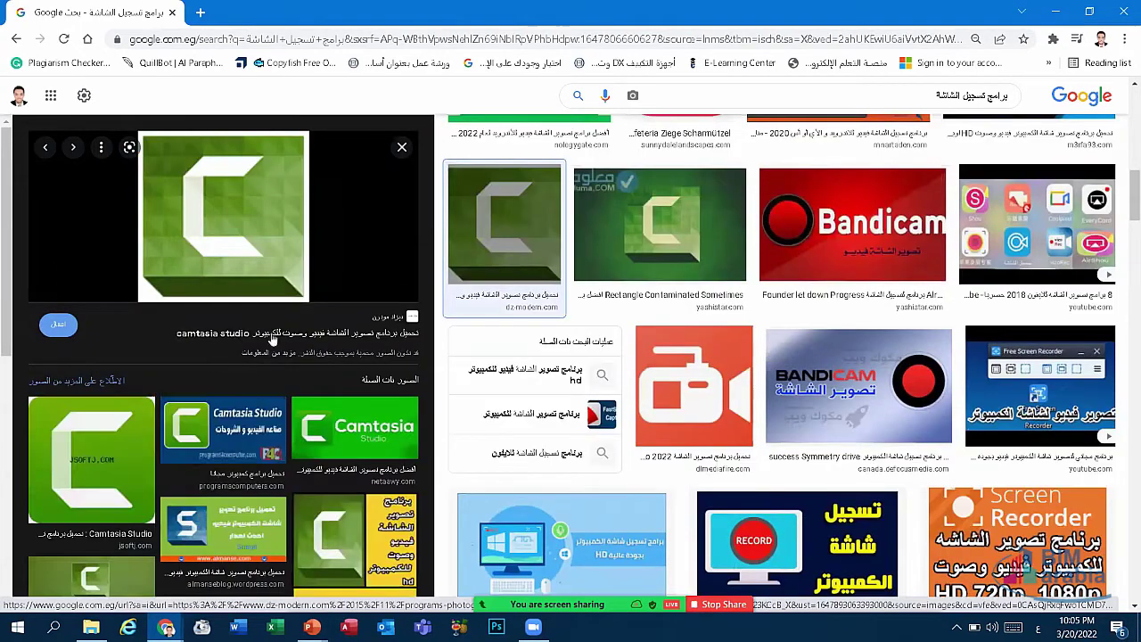
scroll(768, 346, "down", 3)
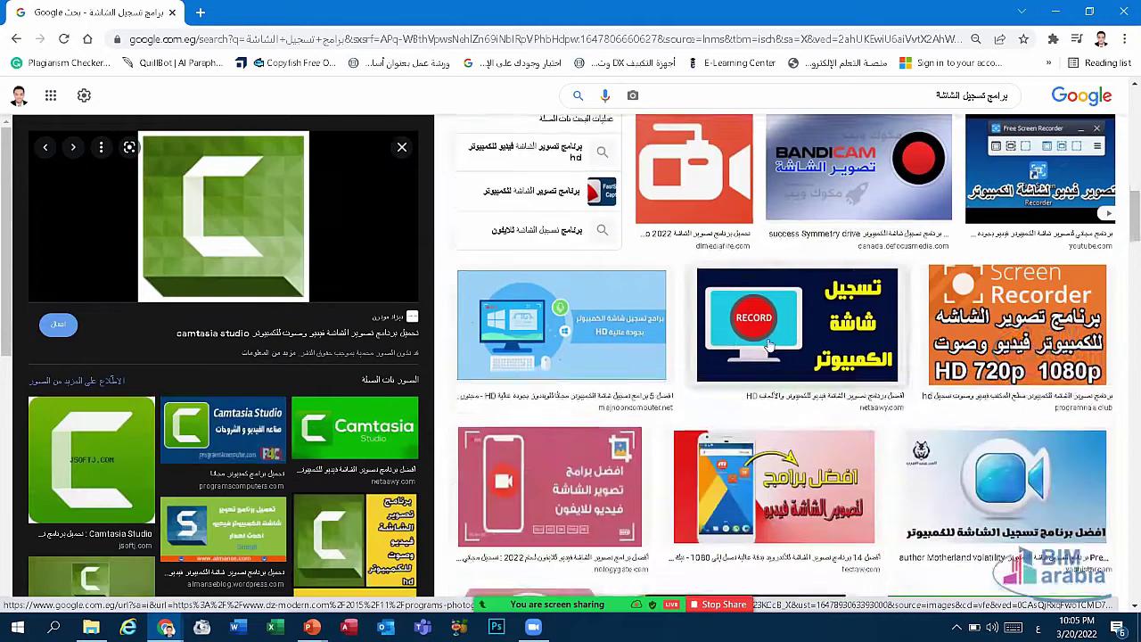
scroll(769, 346, "down", 3)
scroll(765, 346, "down", 3)
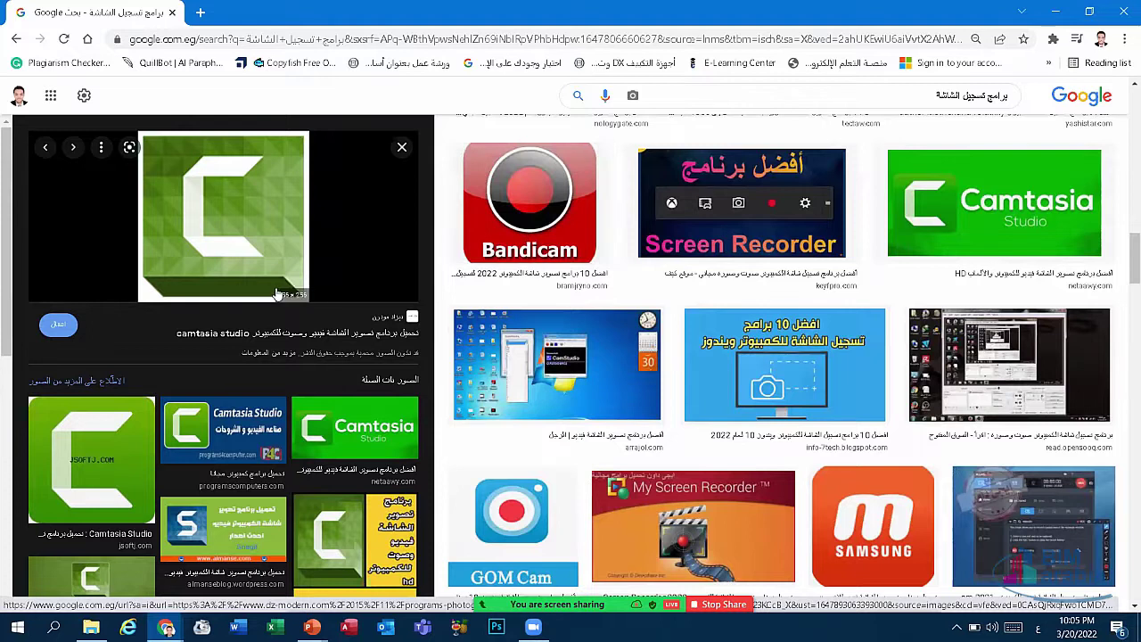
scroll(612, 285, "up", 2)
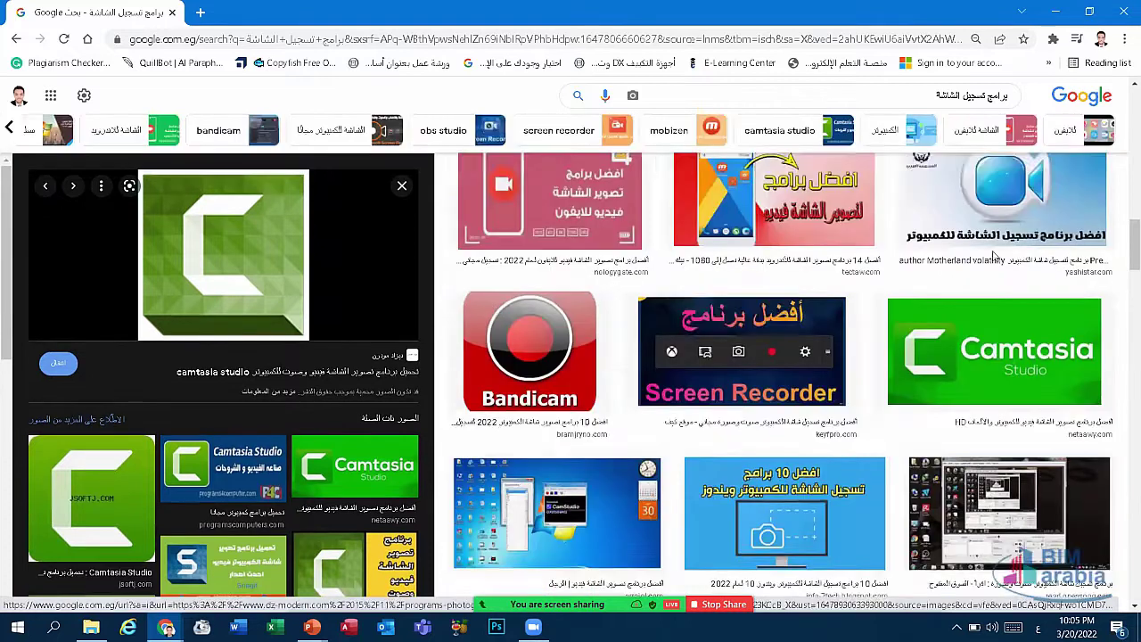
scroll(613, 285, "up", 3)
scroll(609, 361, "down", 2)
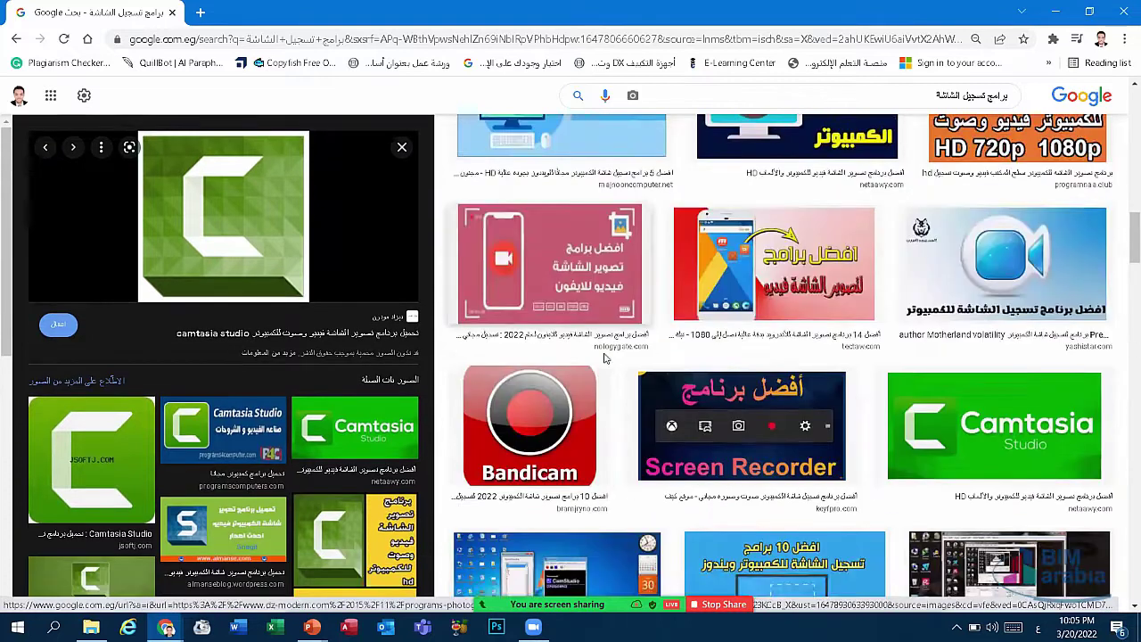
scroll(603, 357, "down", 3)
scroll(615, 352, "down", 5)
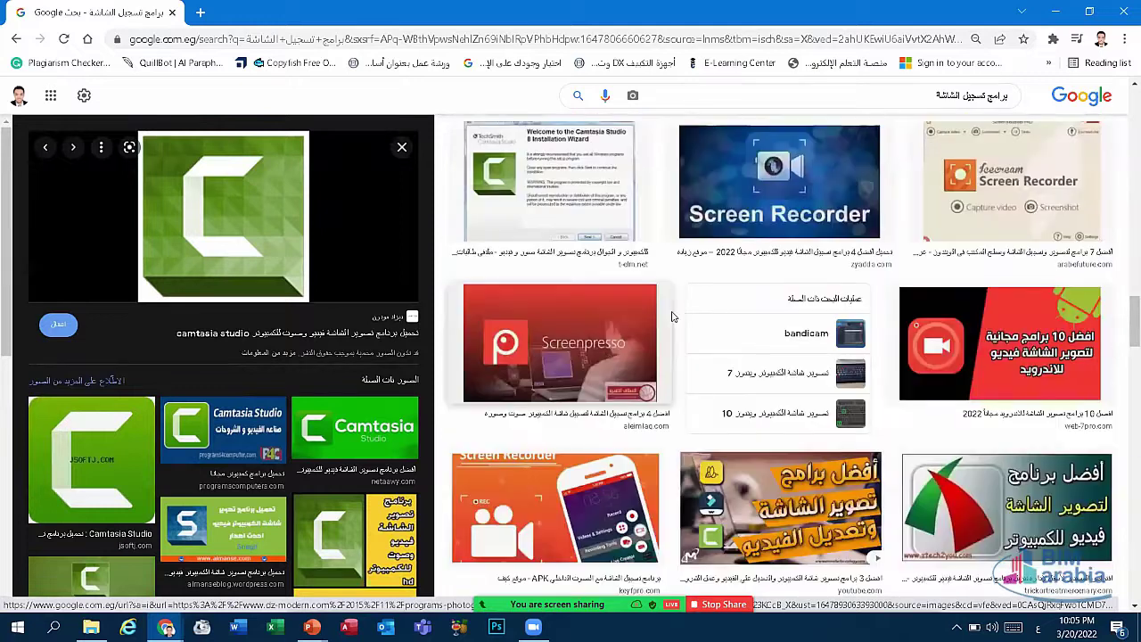
scroll(673, 317, "down", 2)
scroll(673, 316, "down", 2)
scroll(673, 318, "down", 4)
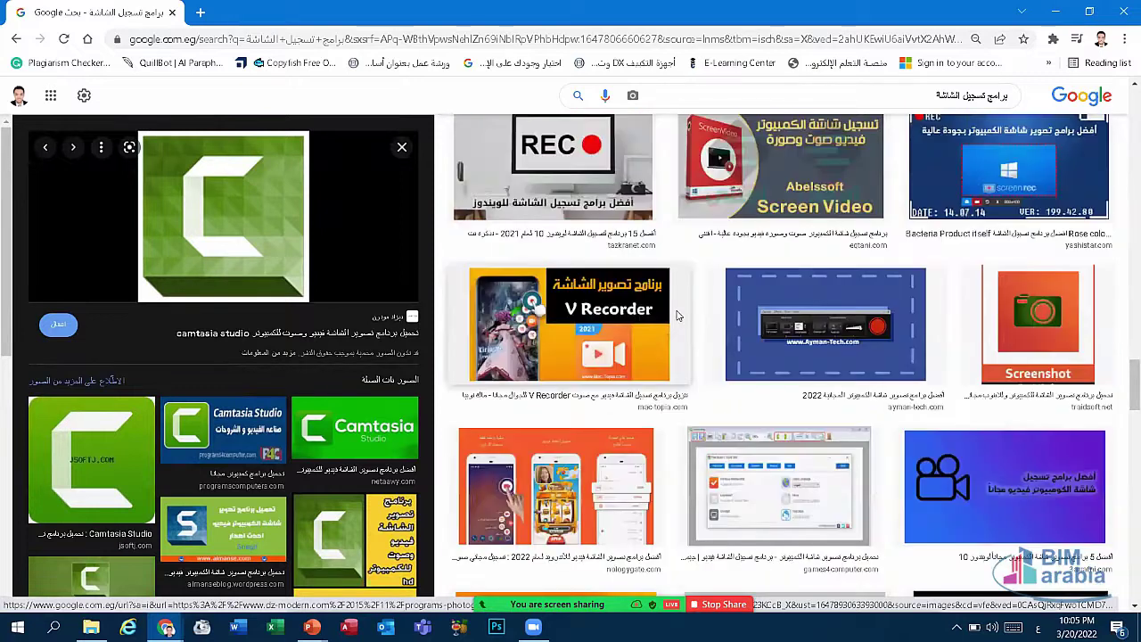
scroll(624, 321, "up", 3)
scroll(572, 328, "down", 4)
scroll(571, 327, "down", 3)
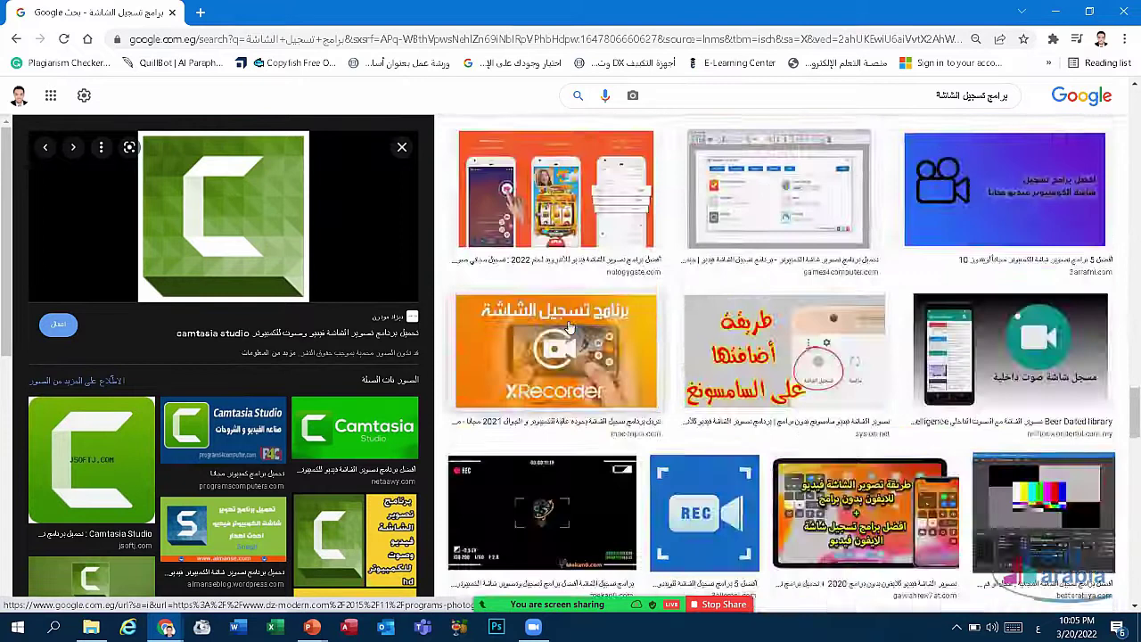
scroll(571, 327, "down", 3)
scroll(571, 327, "down", 3)
scroll(568, 327, "down", 3)
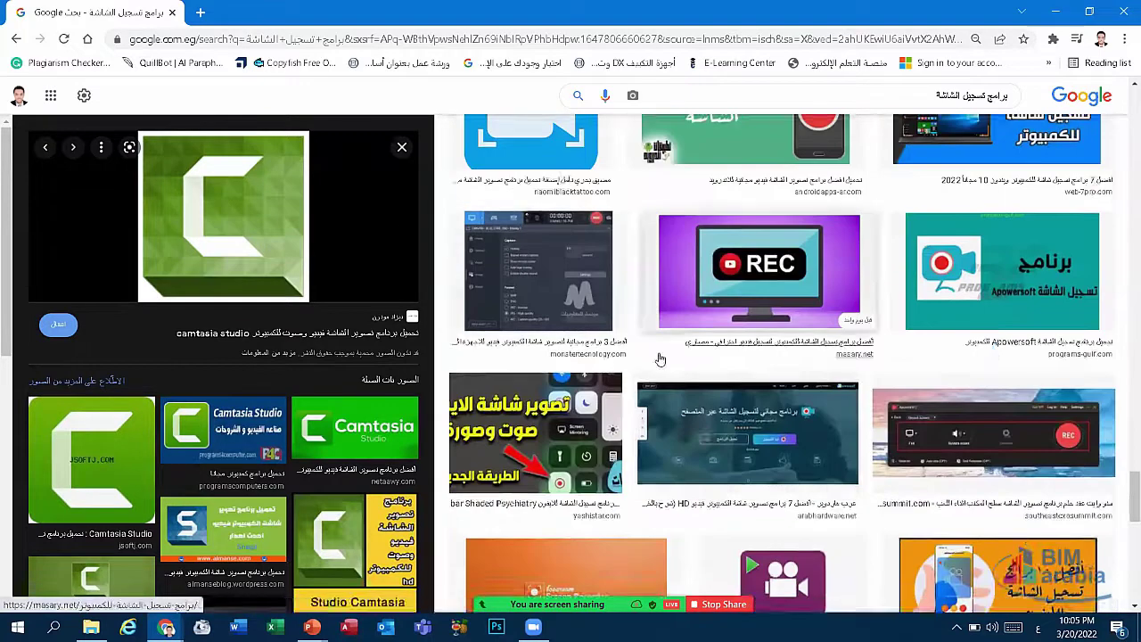
scroll(654, 357, "down", 1)
scroll(704, 358, "up", 3)
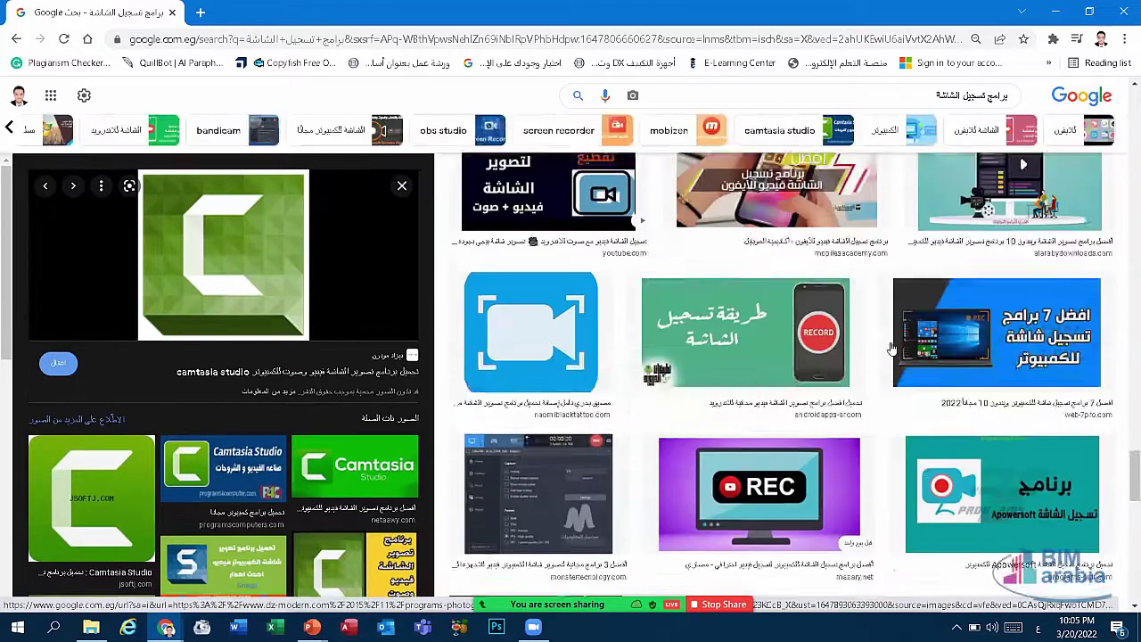
scroll(891, 350, "up", 3)
scroll(854, 332, "up", 3)
scroll(854, 333, "down", 5)
scroll(704, 348, "up", 2)
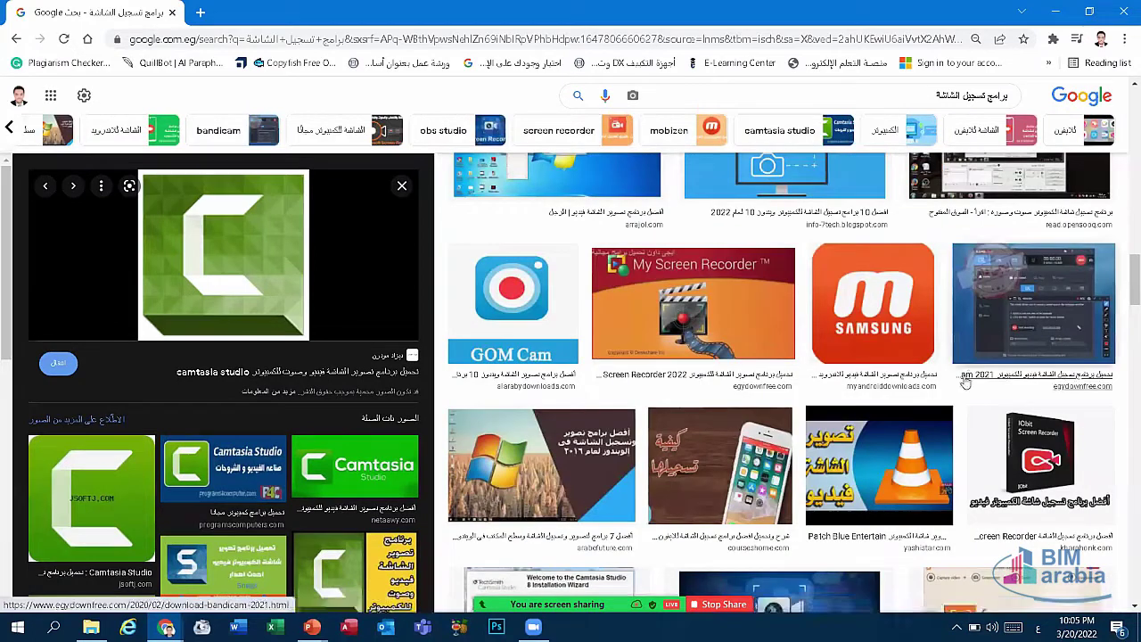
scroll(740, 321, "up", 3)
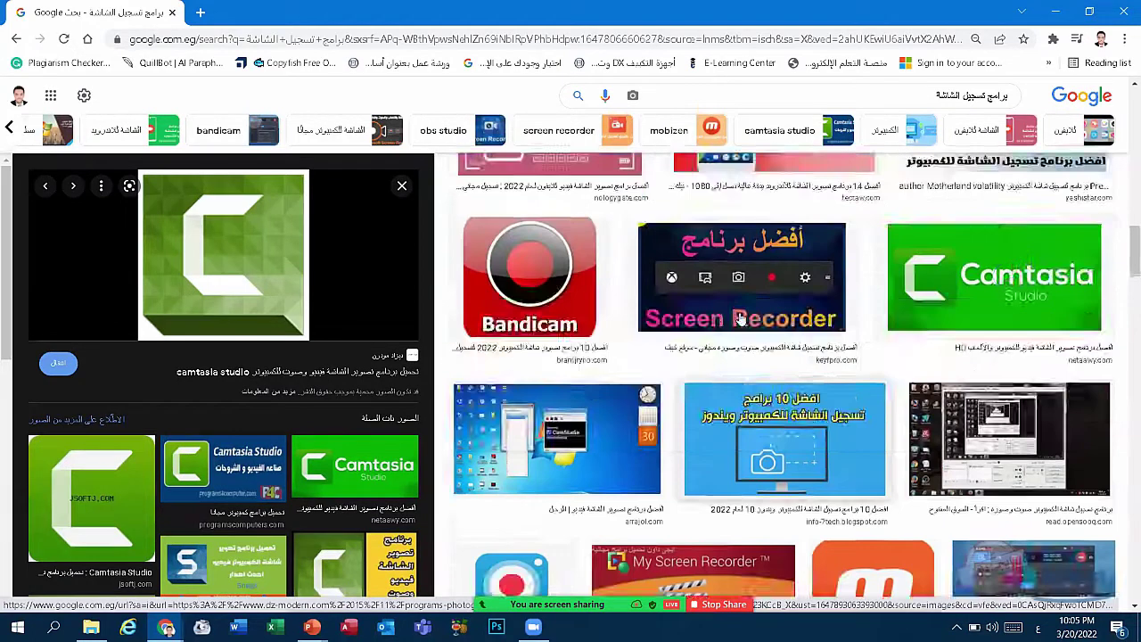
scroll(959, 258, "up", 3)
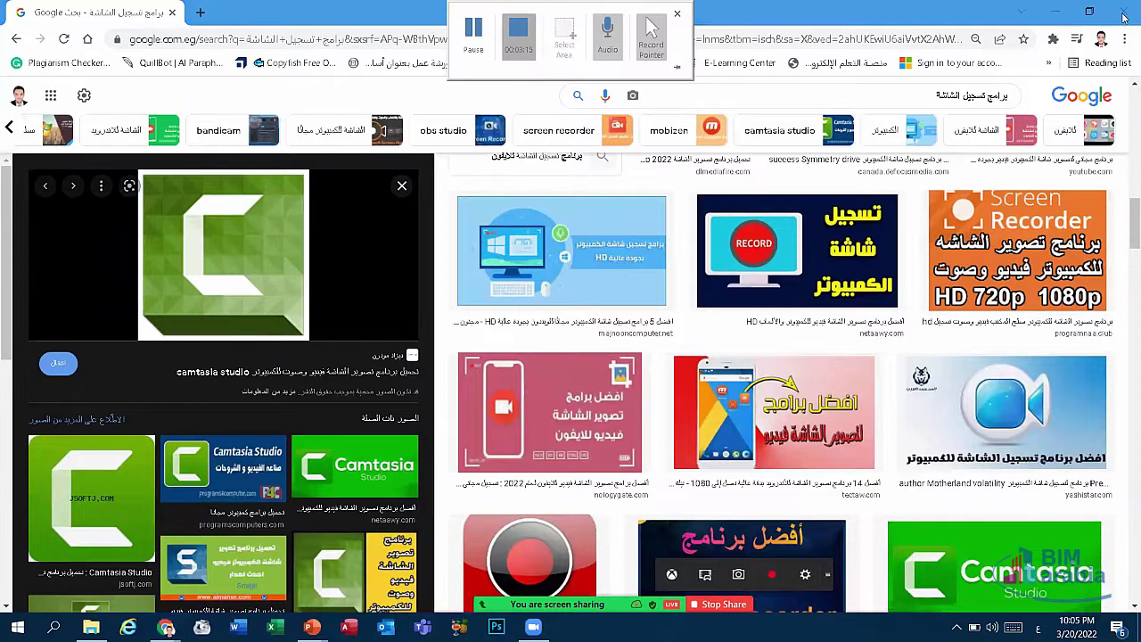
Step: Close the browser, stop the screen recording, and delete the clip it inserted on slide 6
left_click(1123, 13)
left_click(1056, 14)
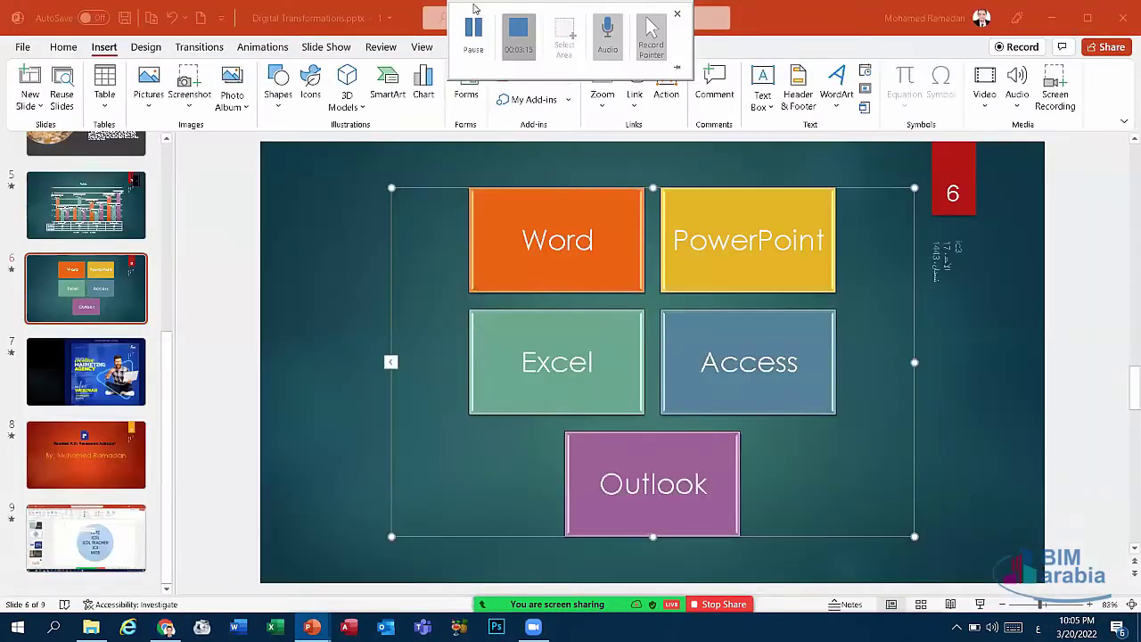
left_click(518, 29)
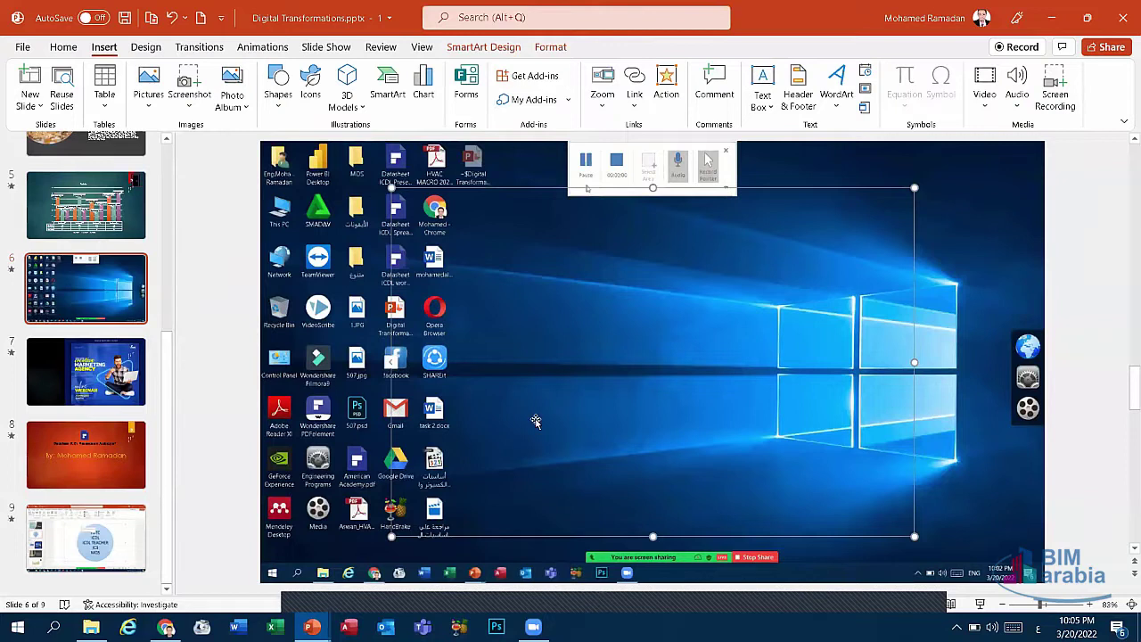
key("Delete")
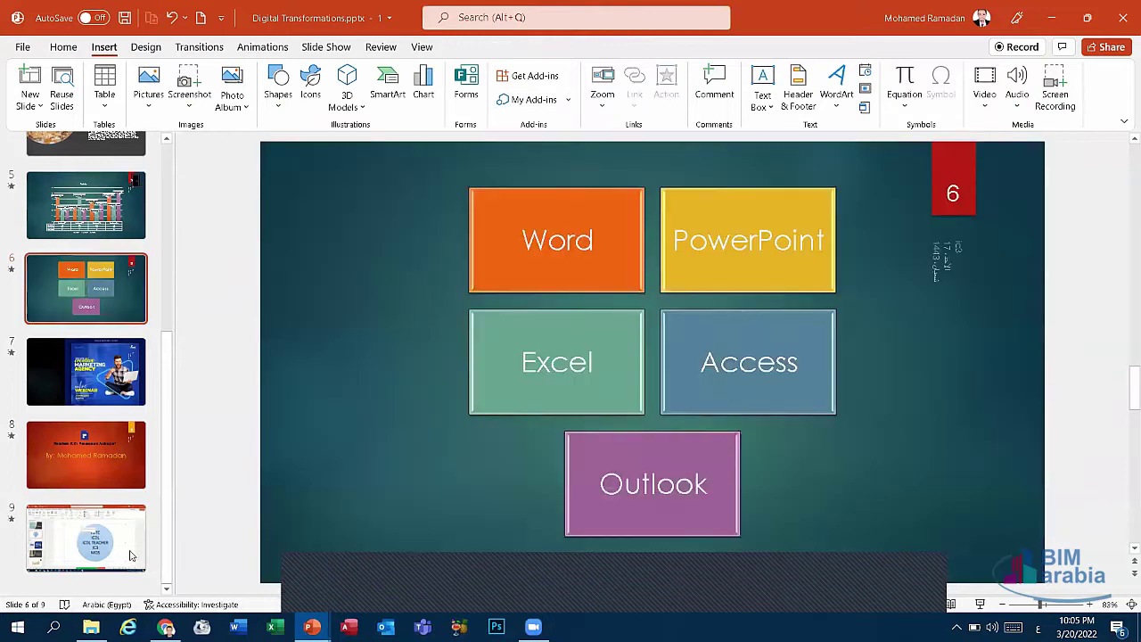
Step: Select slide 9 and minimize PowerPoint, revealing Chrome's Google page
left_click(129, 554)
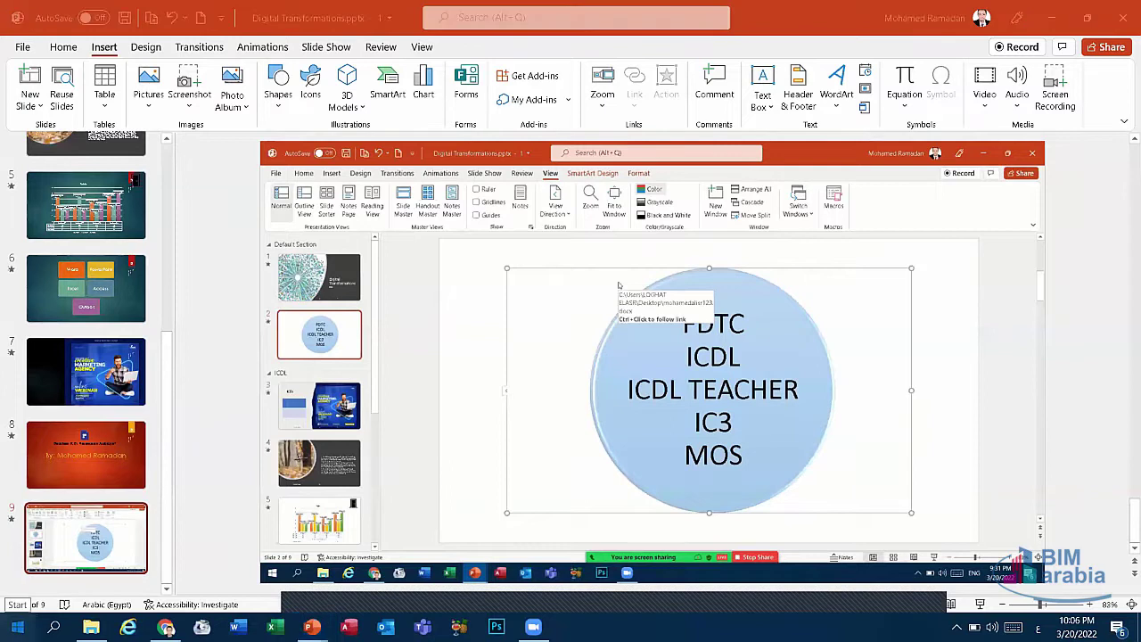
left_click(17, 626)
left_click(865, 348)
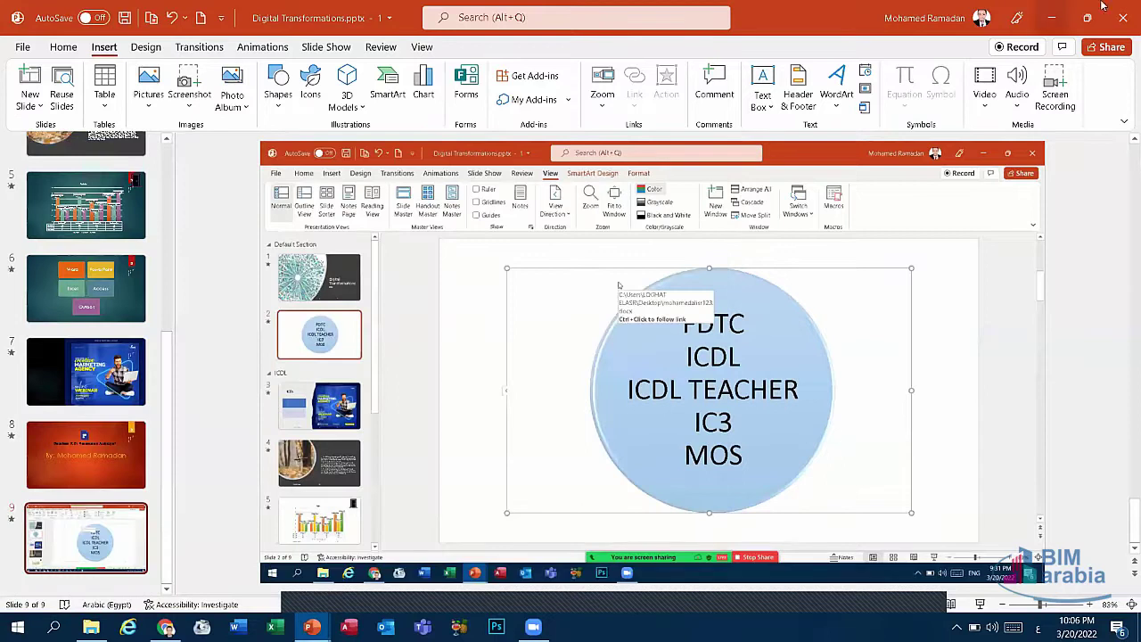
left_click(1123, 17)
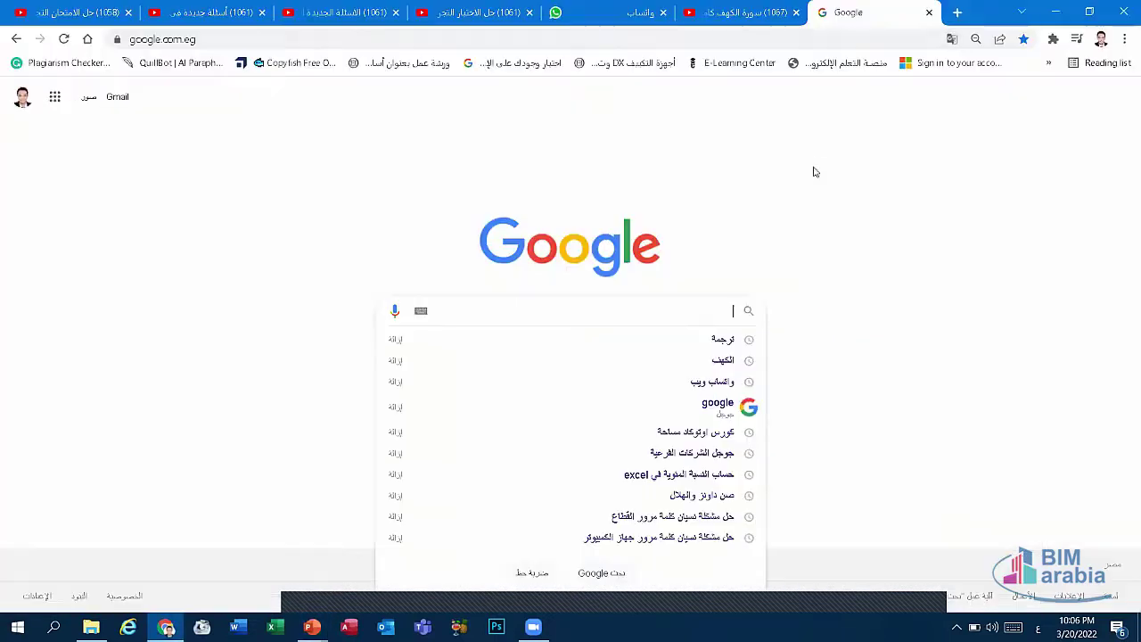
Step: Minimize Chrome, refresh the desktop from its right-click menu, then launch Word from the taskbar
left_click(1061, 11)
right_click(613, 210)
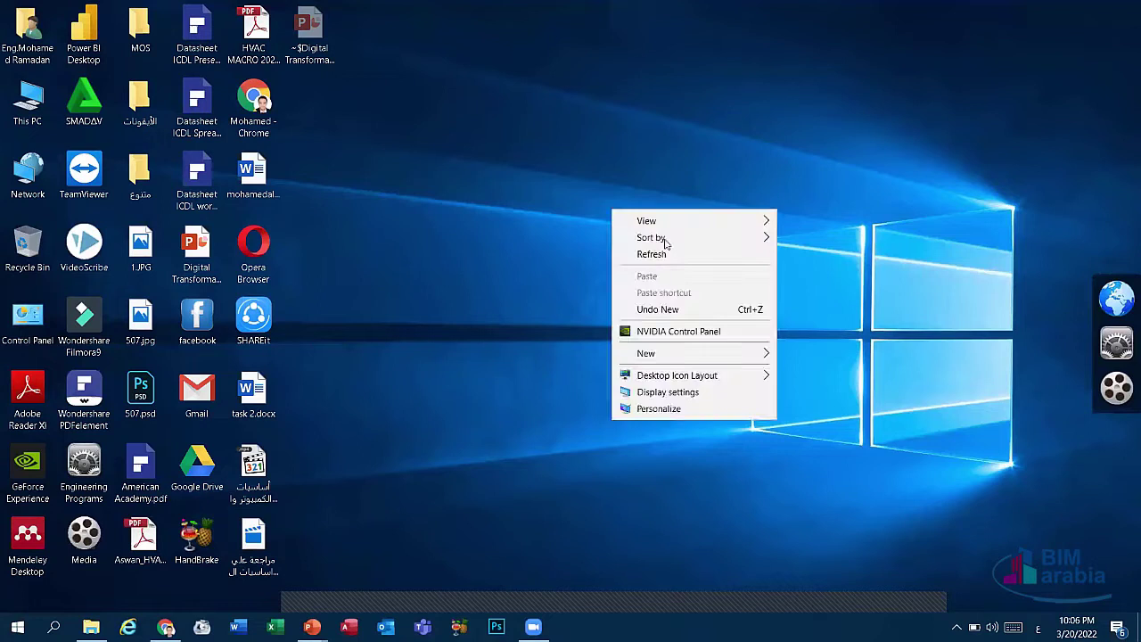
left_click(702, 256)
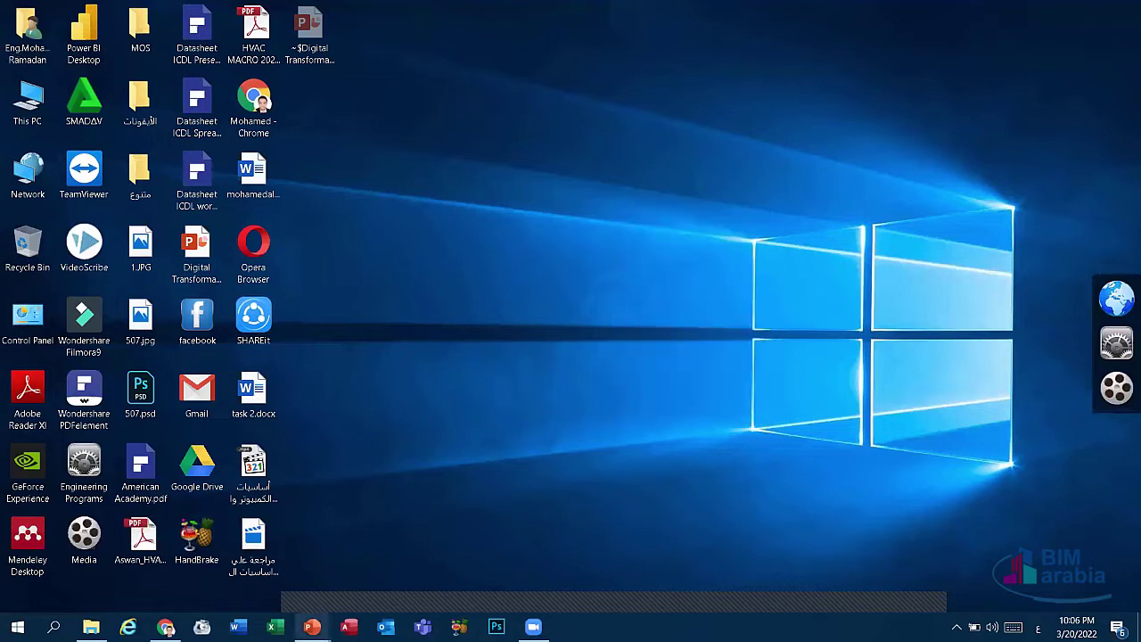
mouse_move(314, 621)
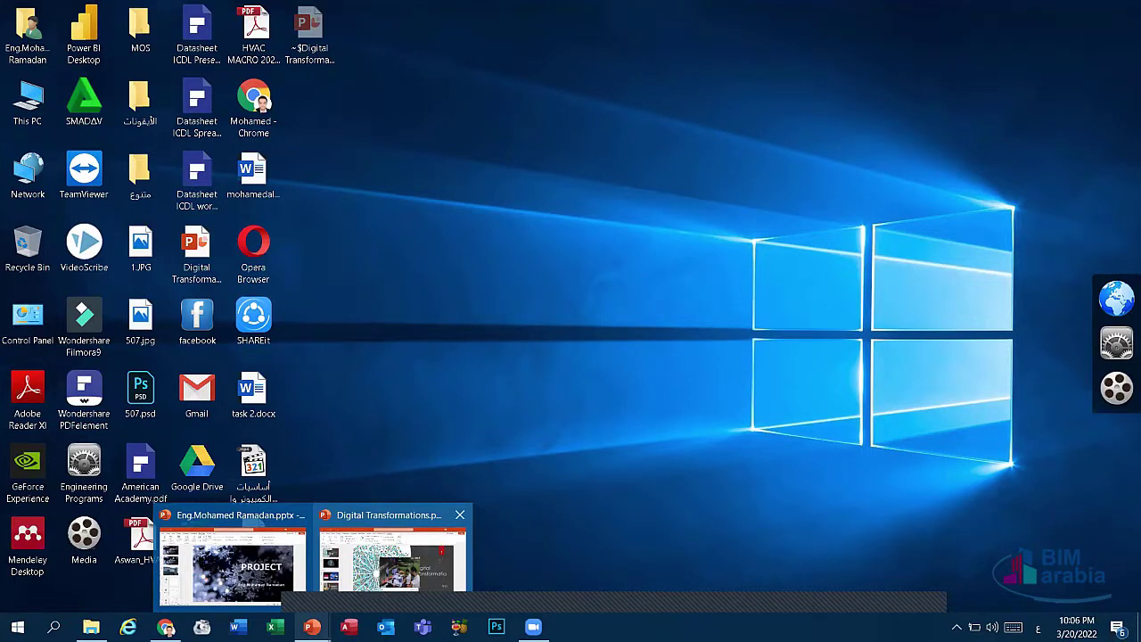
left_click(236, 626)
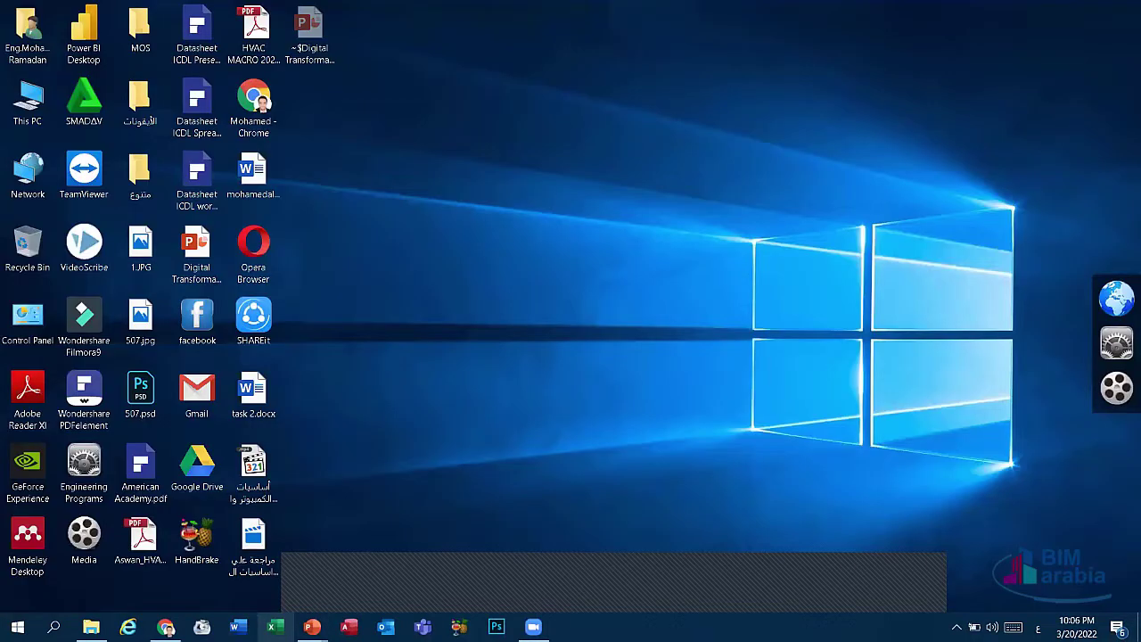
Step: Launch Excel, create a blank workbook Book1, and select cell D3
left_click(274, 627)
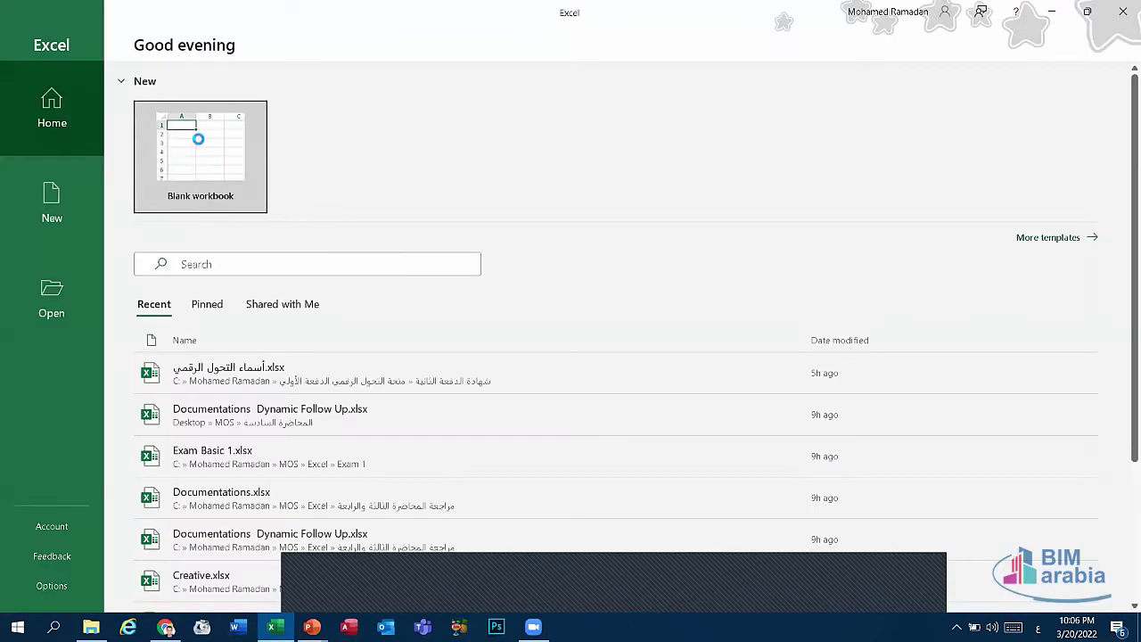
left_click(200, 156)
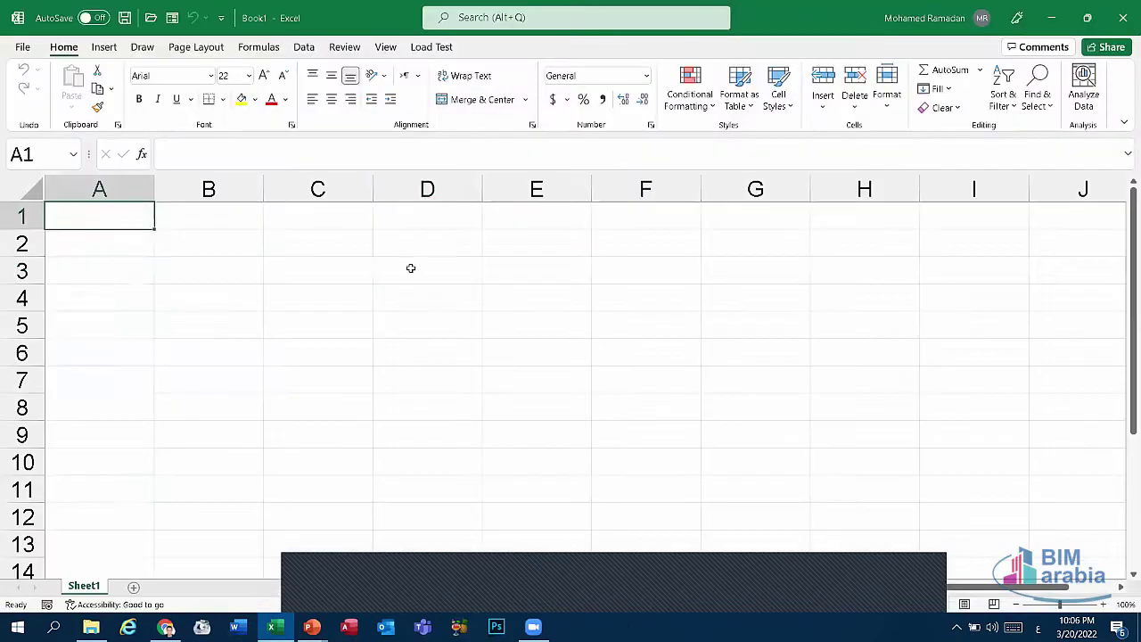
left_click(410, 270)
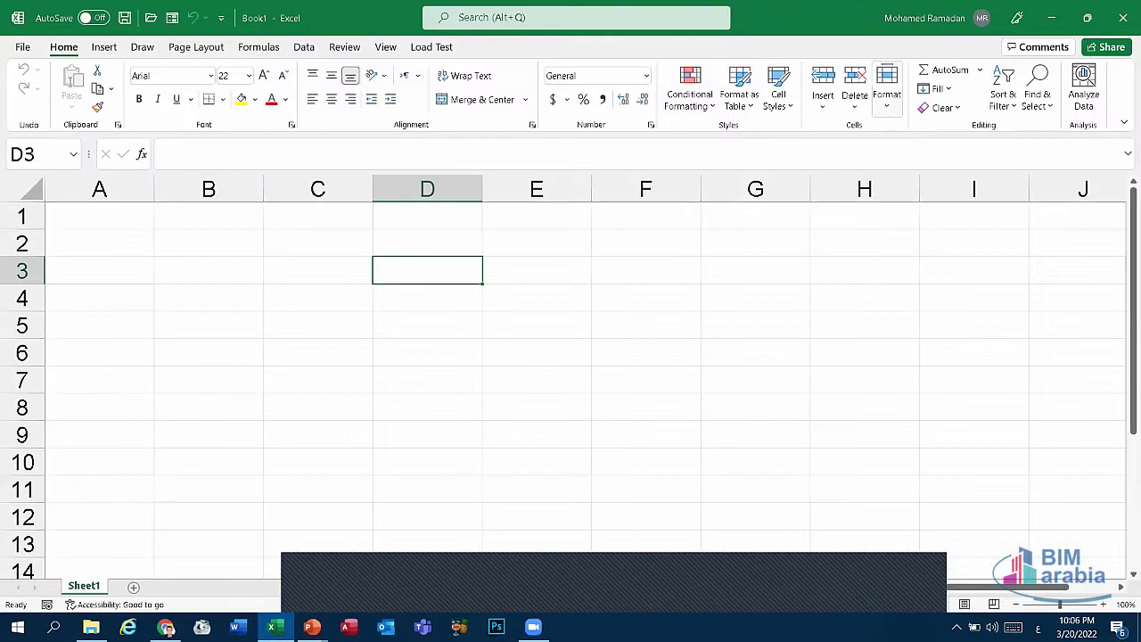
left_click(23, 47)
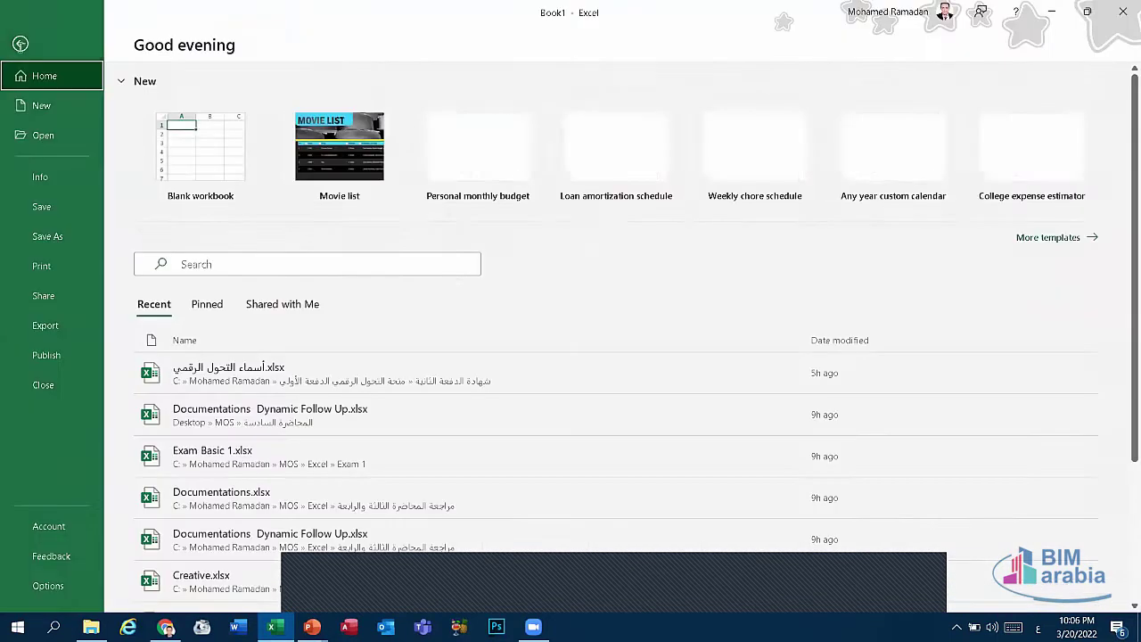
left_click(21, 44)
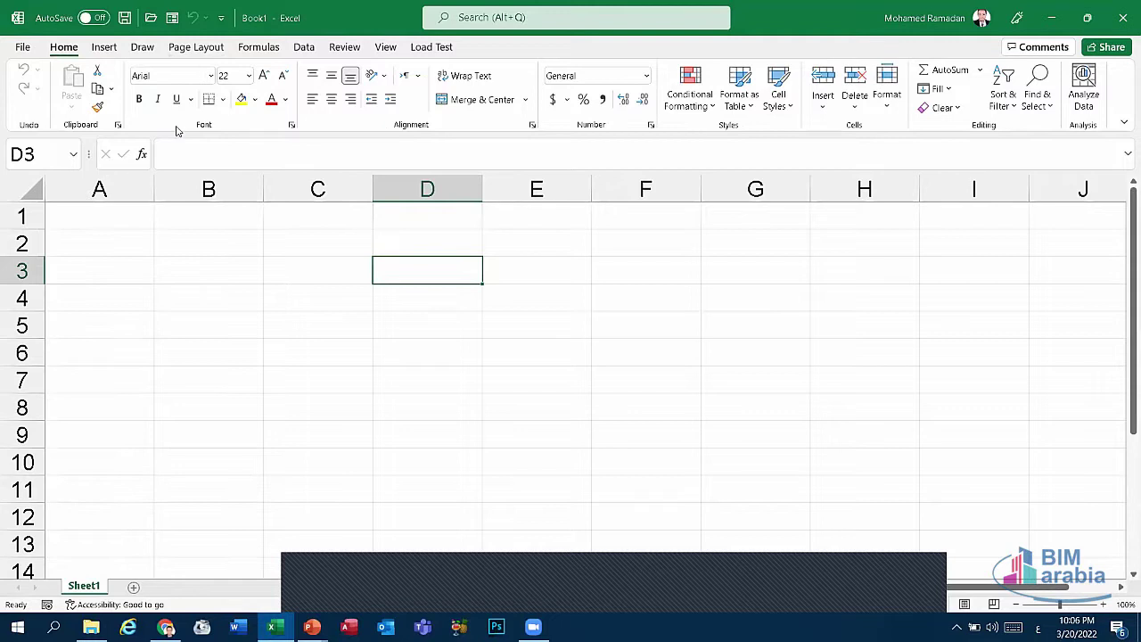
Step: Browse the Insert, View and Review ribbon tabs, ending on Page Layout
left_click(105, 48)
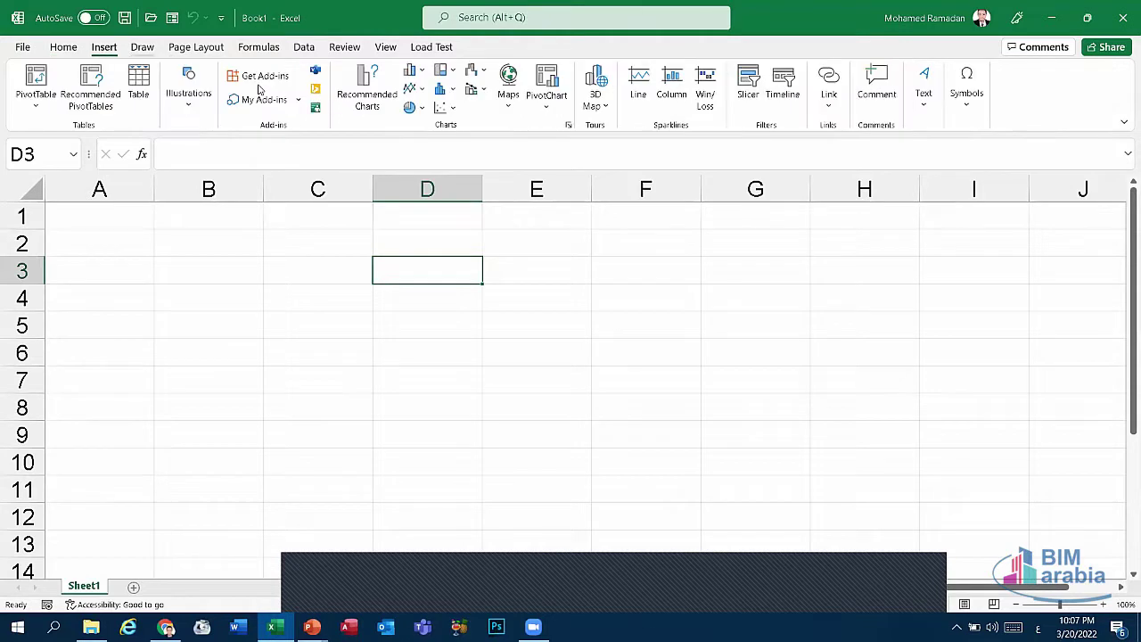
left_click(344, 49)
left_click(383, 49)
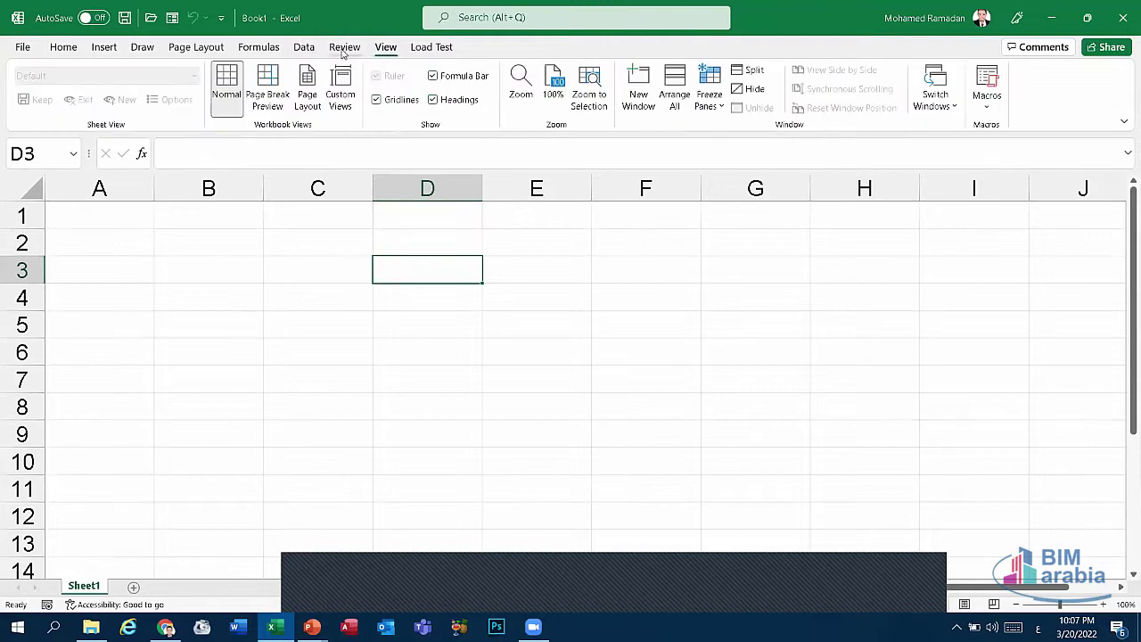
left_click(355, 48)
left_click(385, 49)
left_click(345, 47)
left_click(196, 47)
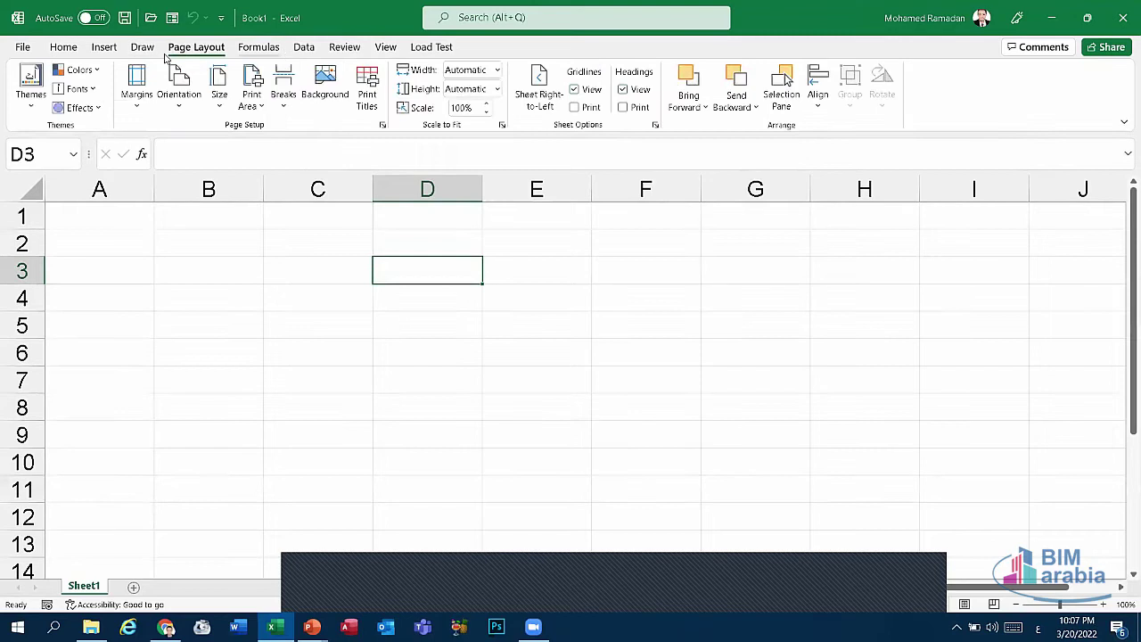
left_click(592, 592)
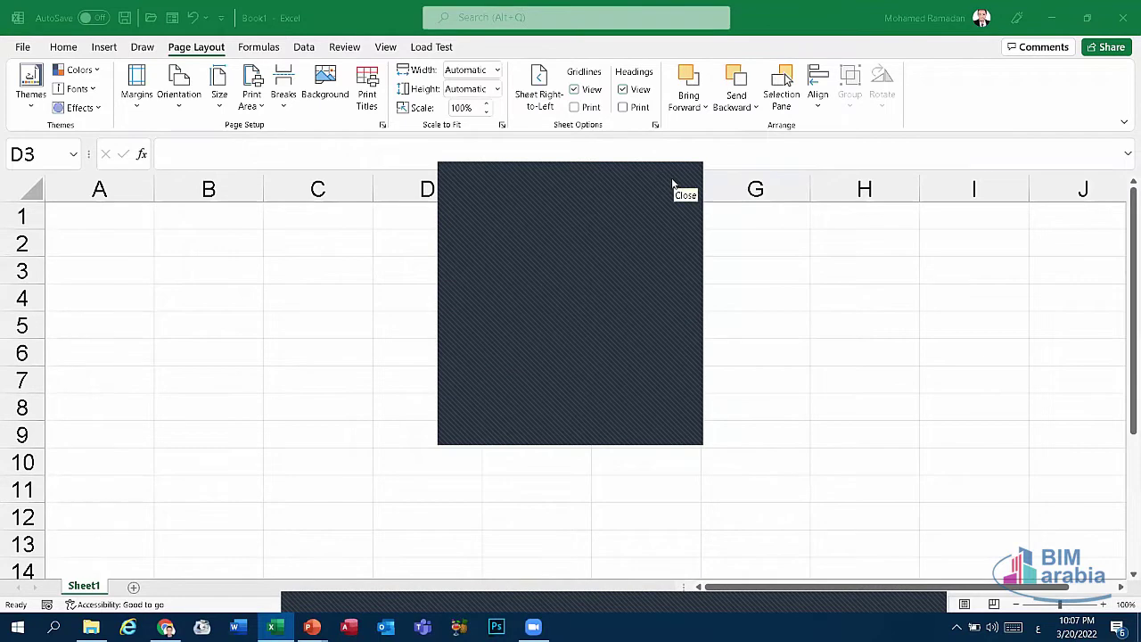
Step: Bring Digital Transformations.pptx to the front and select slide 6's Office apps SmartArt
mouse_move(312, 626)
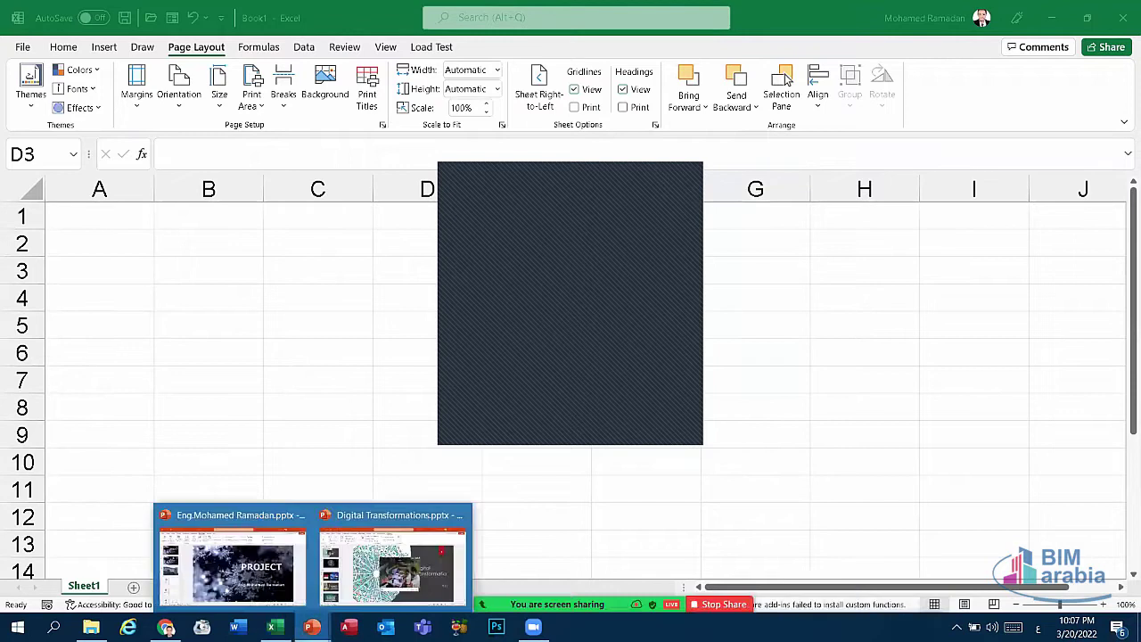
left_click(390, 566)
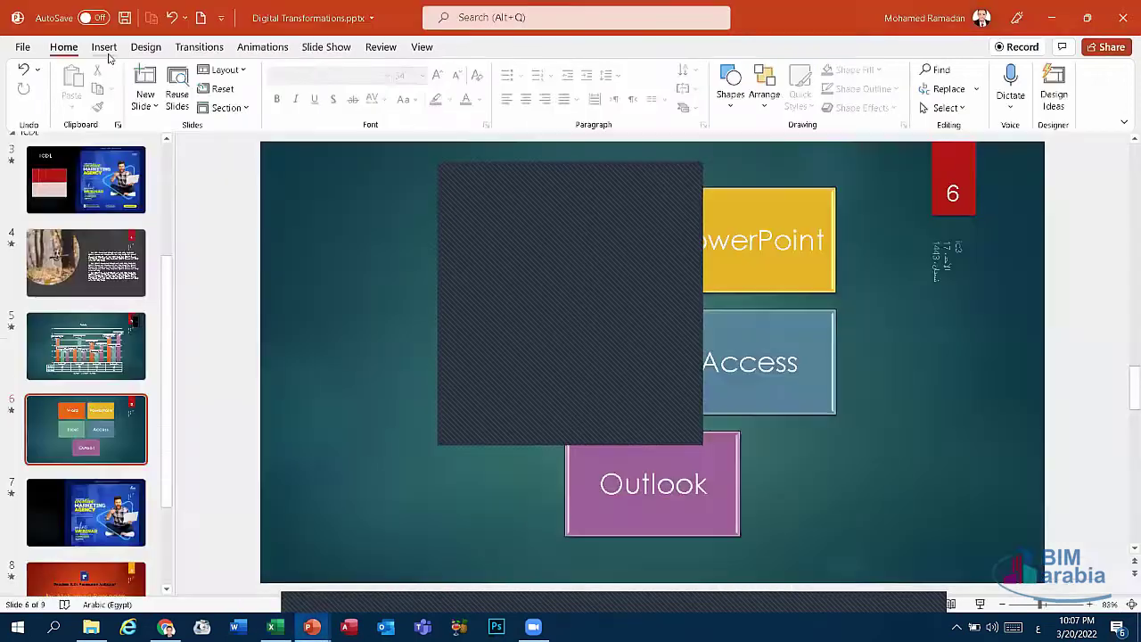
left_click(105, 49)
left_click(694, 175)
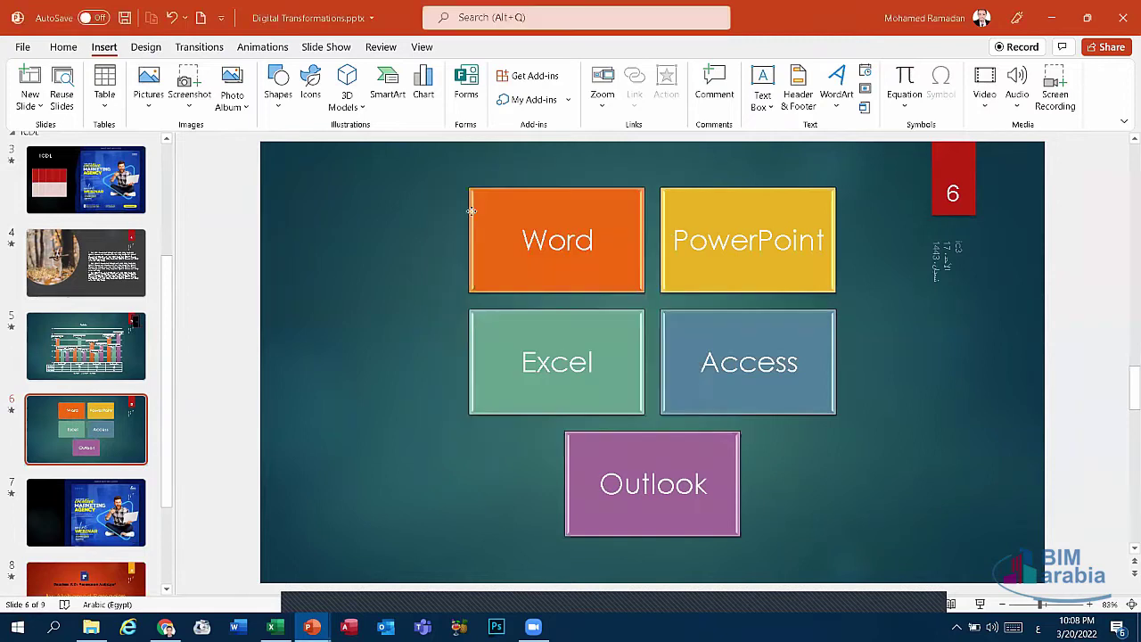
left_click(434, 187)
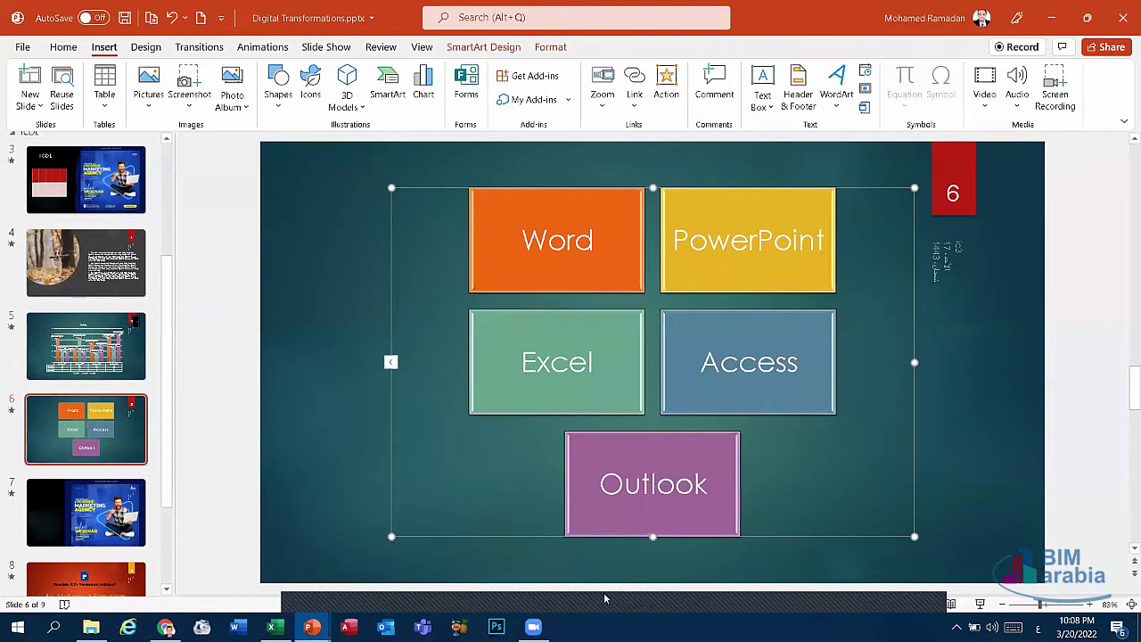
mouse_move(603, 597)
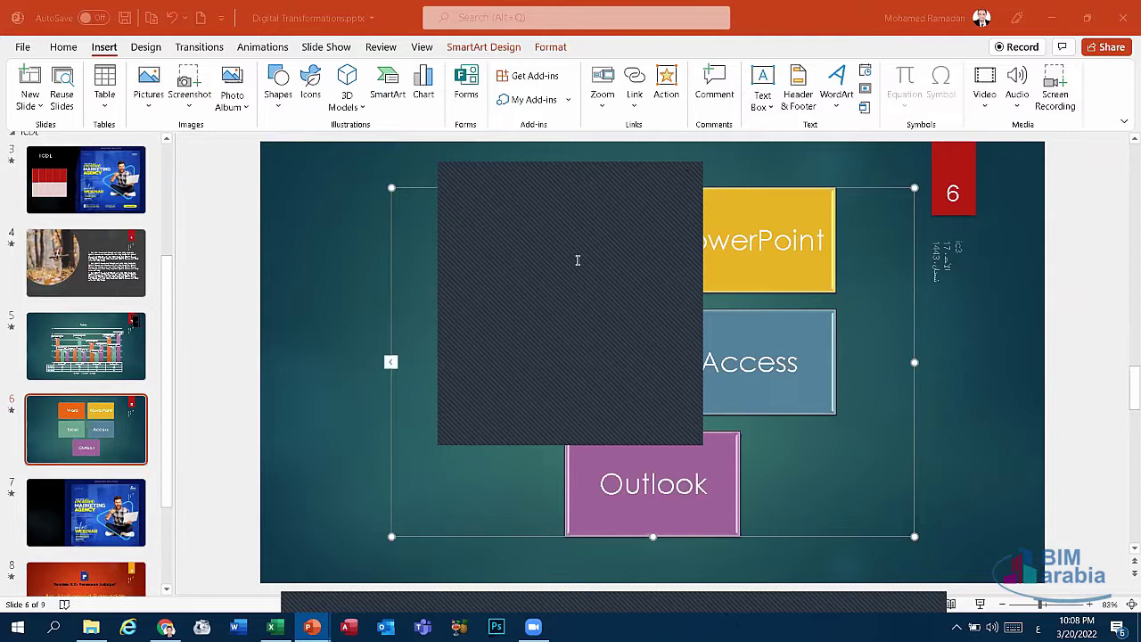
left_click(686, 180)
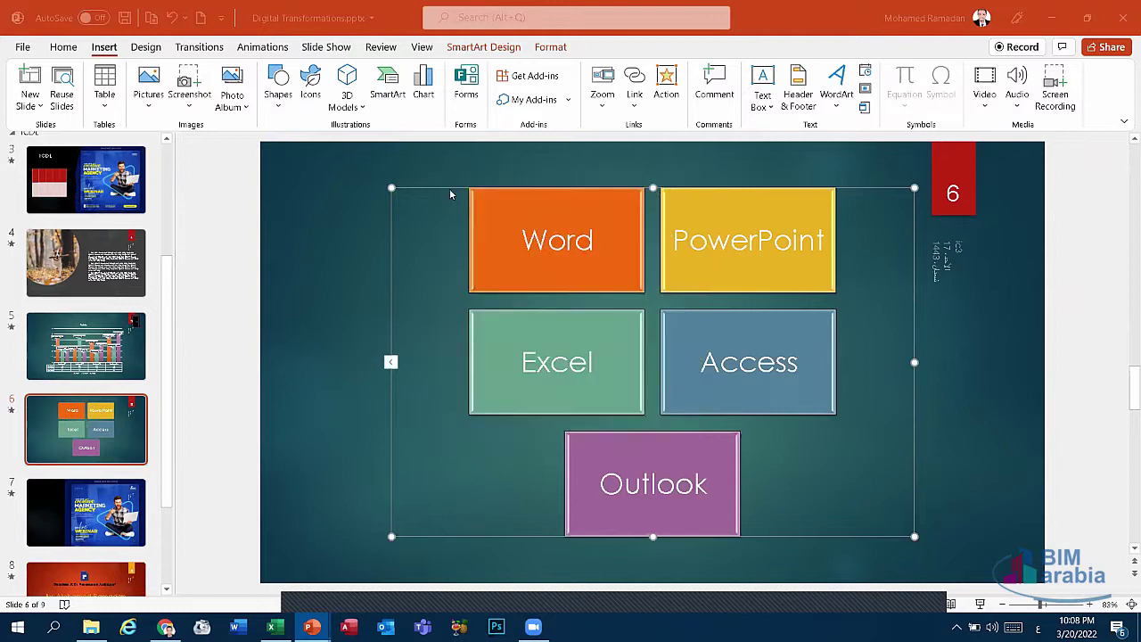
Step: Select the SmartArt's Word box, then the whole SmartArt, and switch to the Google presentation
left_click(450, 188)
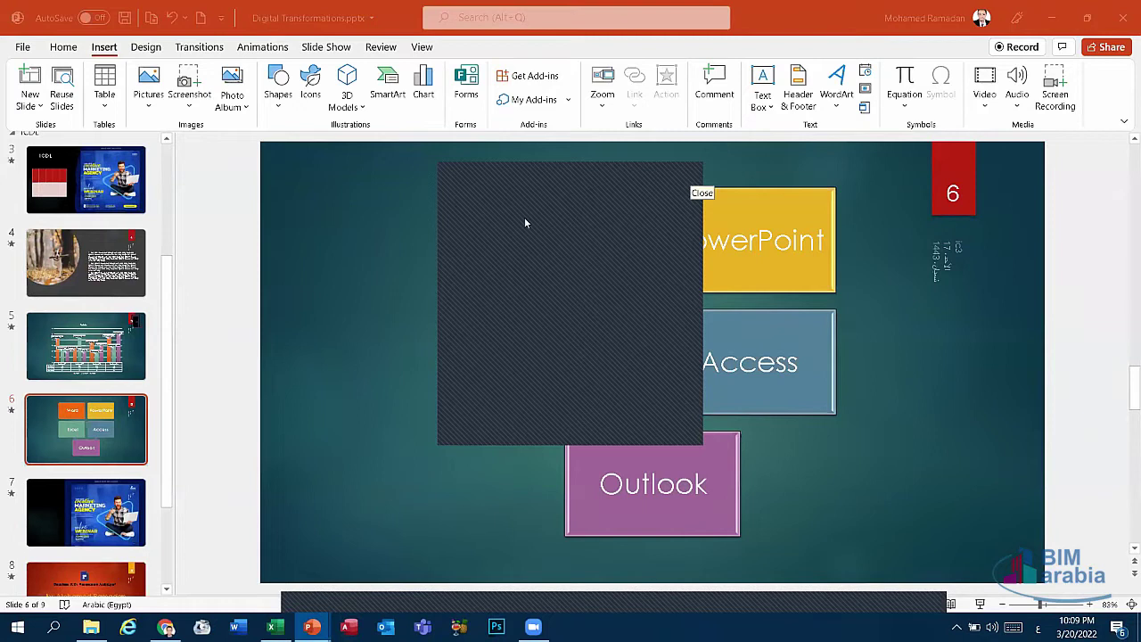
left_click(501, 219)
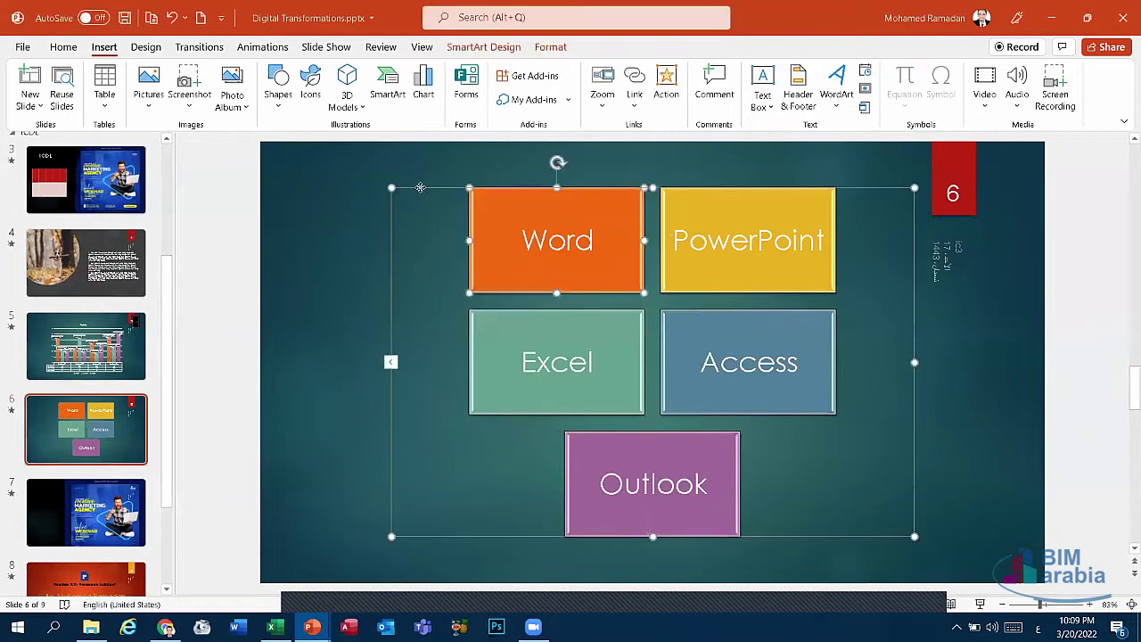
left_click(420, 188)
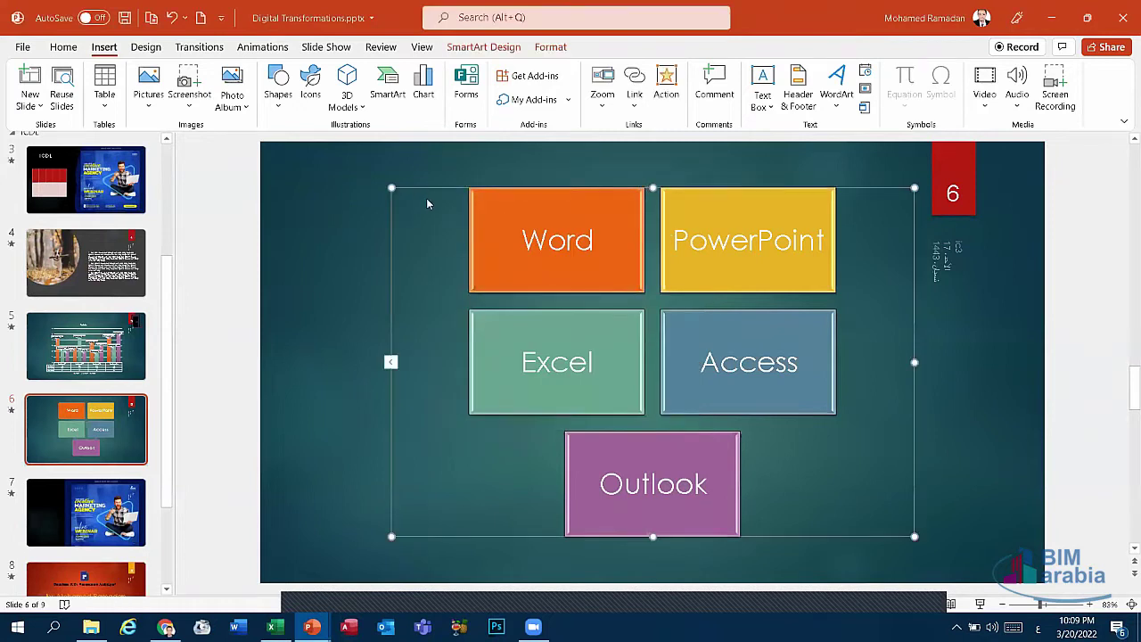
left_click(597, 607)
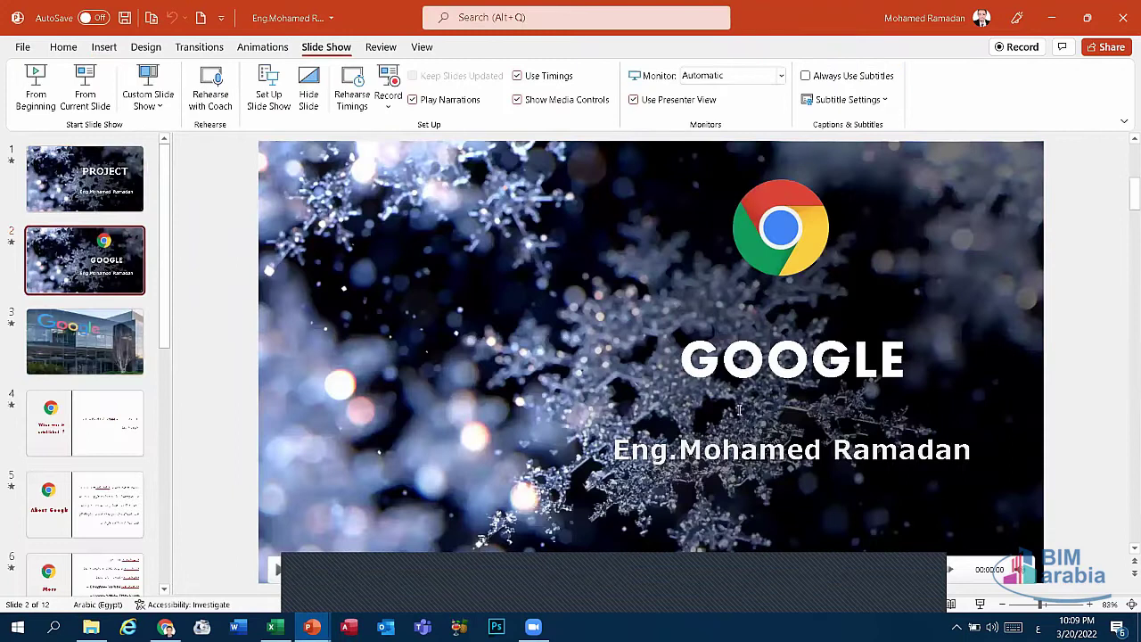
Step: Browse slides 3 through 8 of the Google deck and settle on slide 5, About Google
left_click(80, 354)
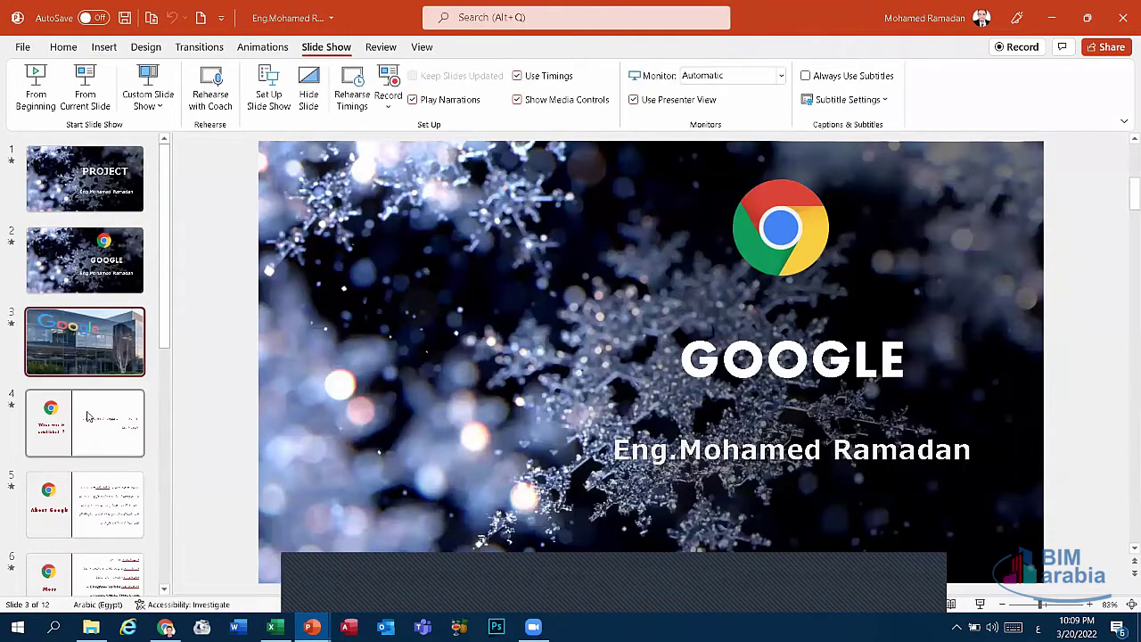
left_click(87, 415)
left_click(96, 499)
scroll(101, 507, "down", 3)
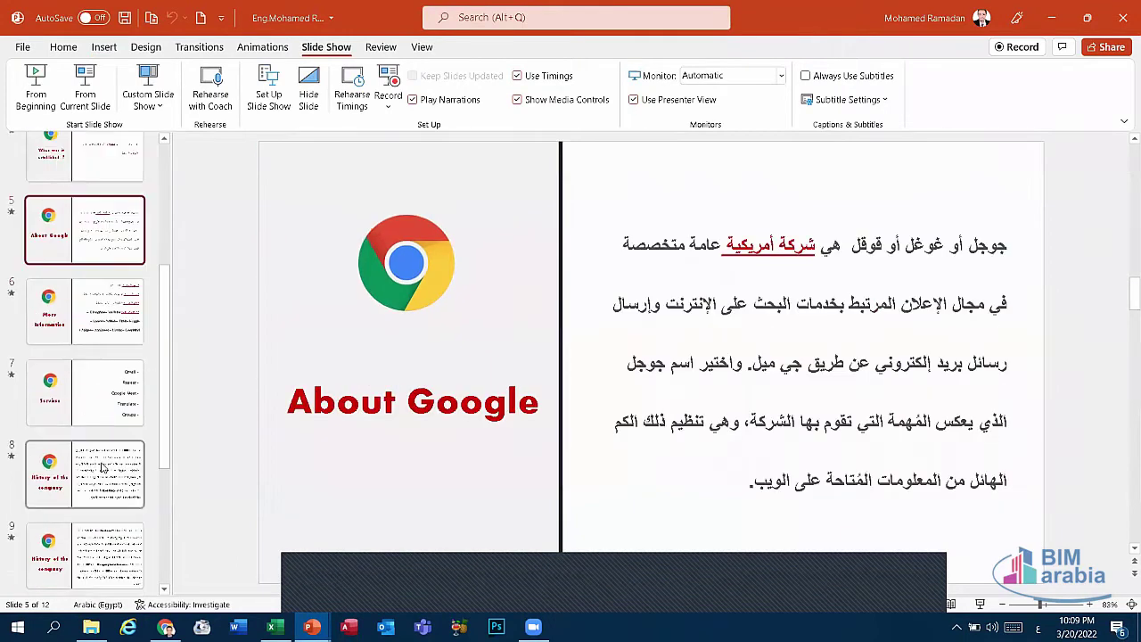
left_click(102, 467)
left_click(104, 392)
left_click(103, 323)
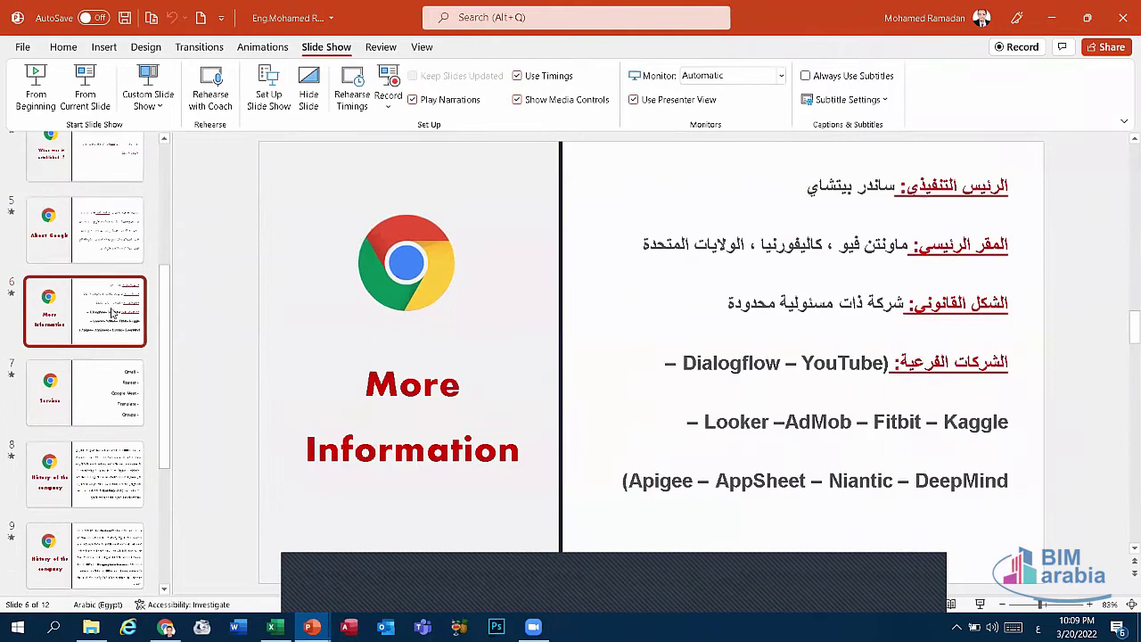
left_click(100, 255)
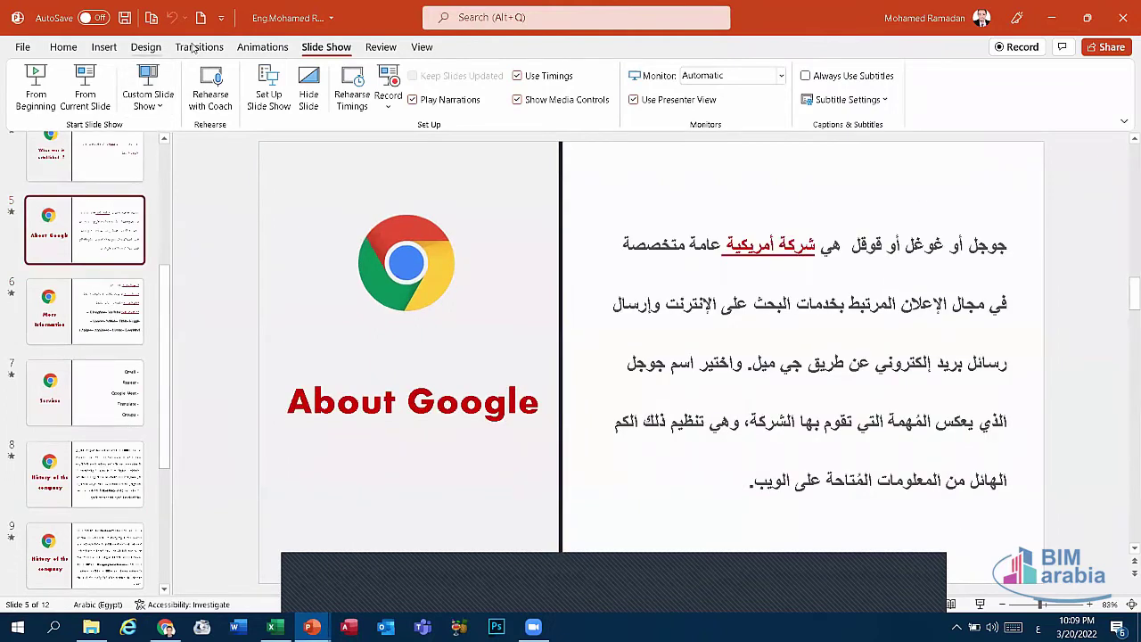
Step: Look through the Design, Transitions, Animations and Insert tabs, ending on Home
left_click(146, 48)
left_click(200, 47)
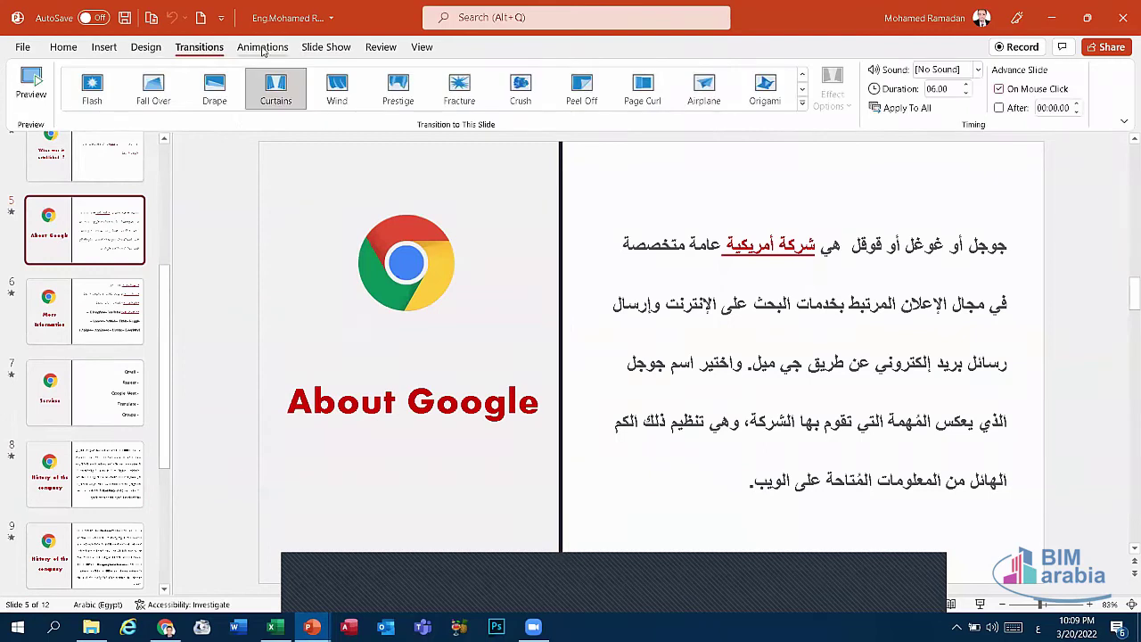
left_click(263, 49)
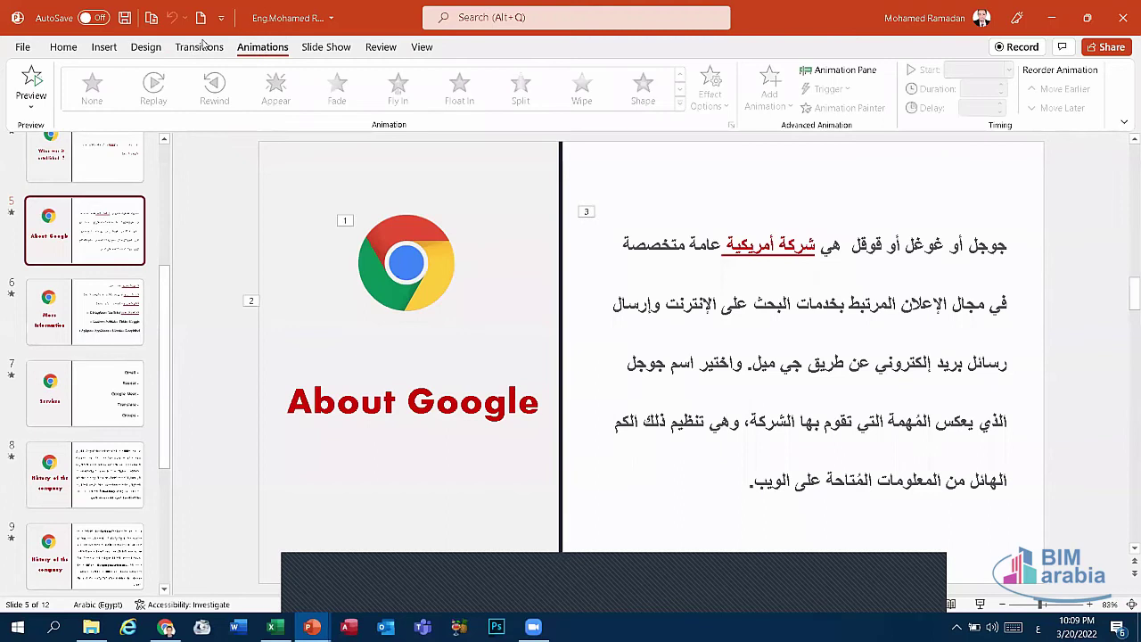
left_click(145, 47)
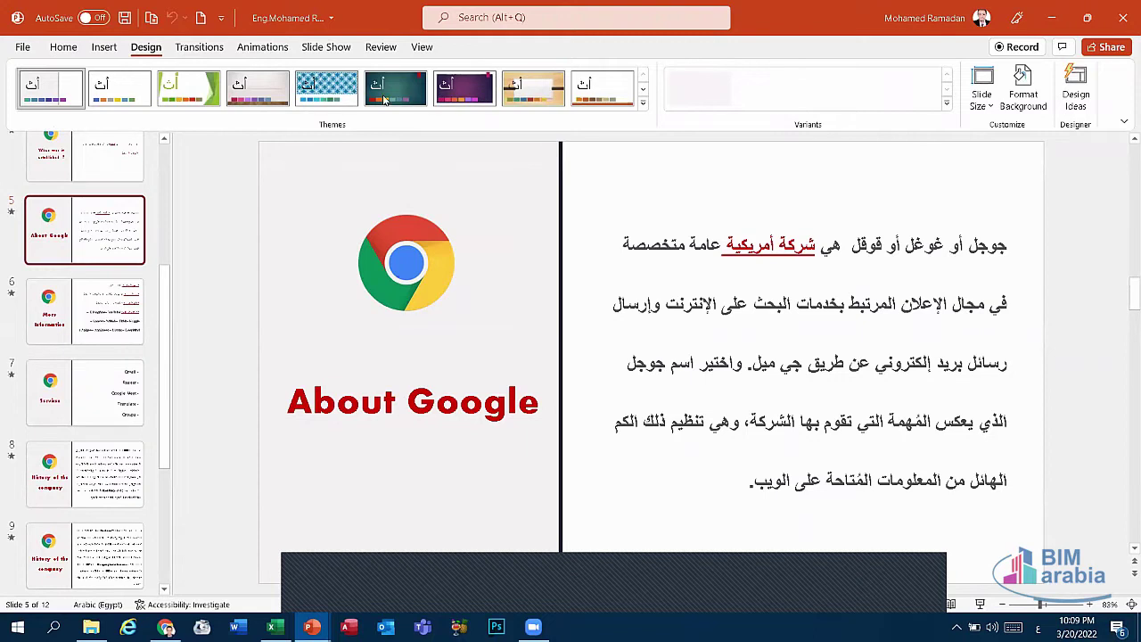
left_click(103, 49)
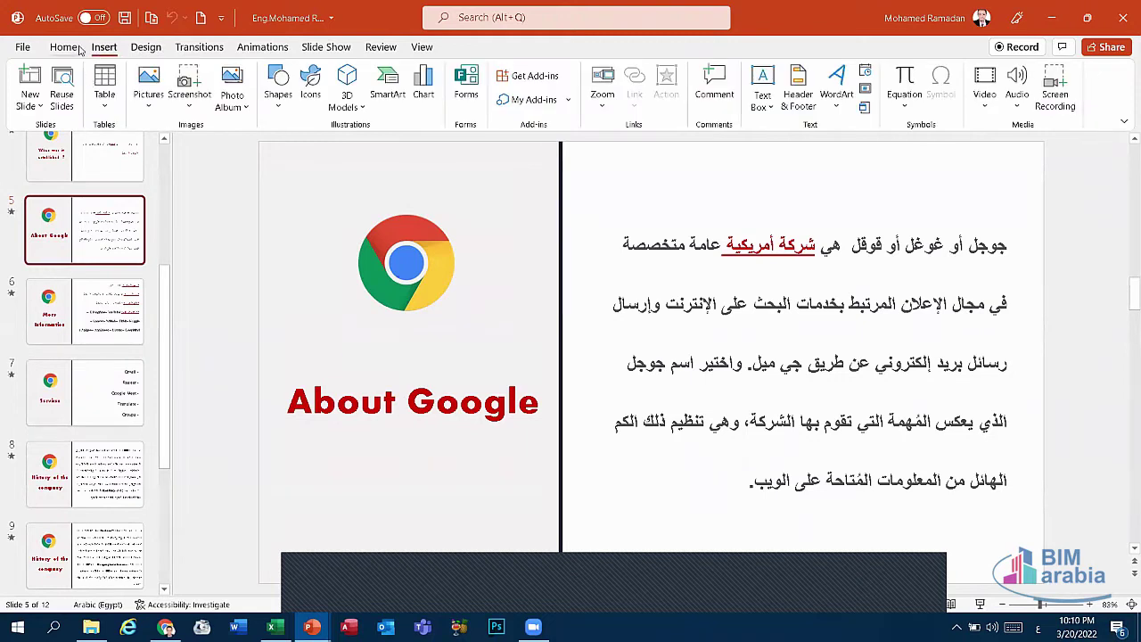
left_click(64, 47)
scroll(90, 272, "up", 3)
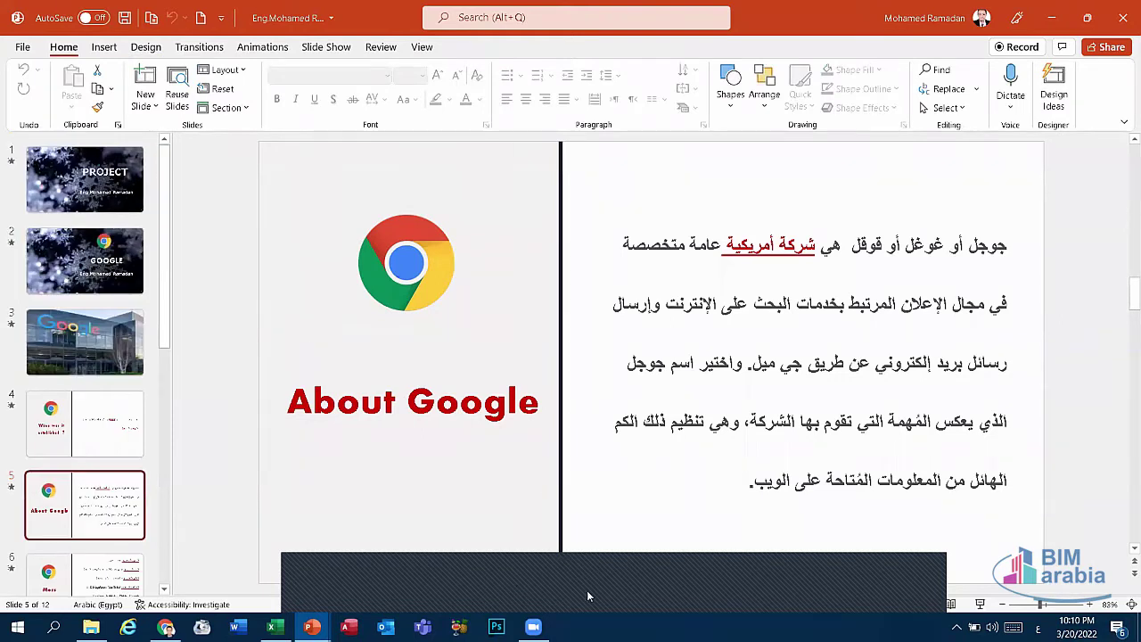
Step: Click into the About Google title text, then deselect it
scroll(85, 356, "down", 3)
scroll(84, 401, "down", 3)
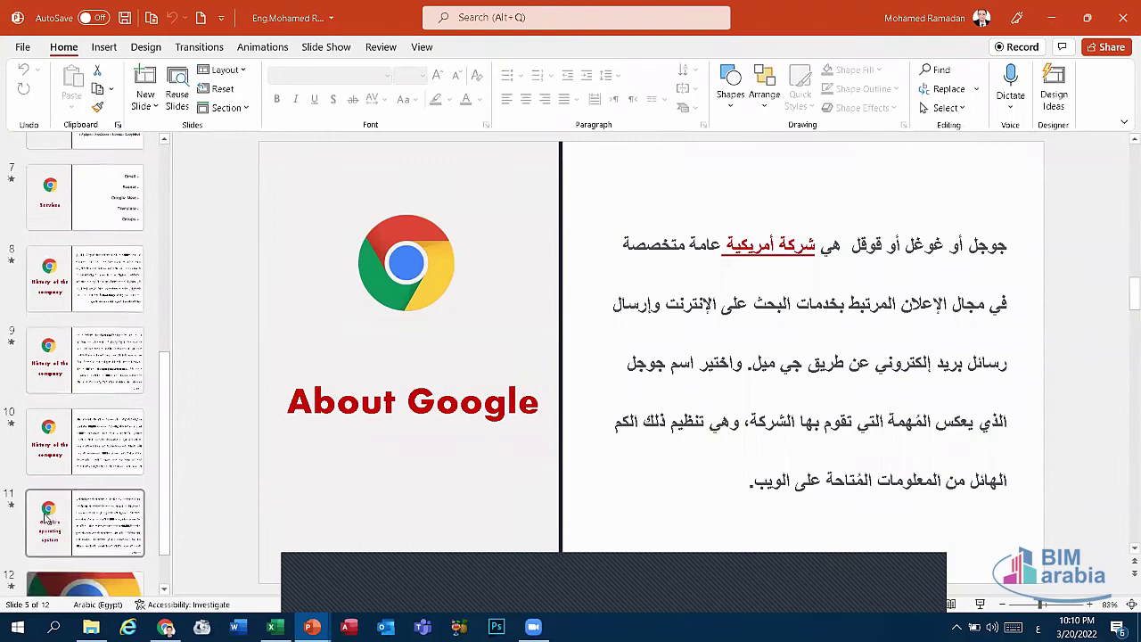
scroll(36, 532, "down", 1)
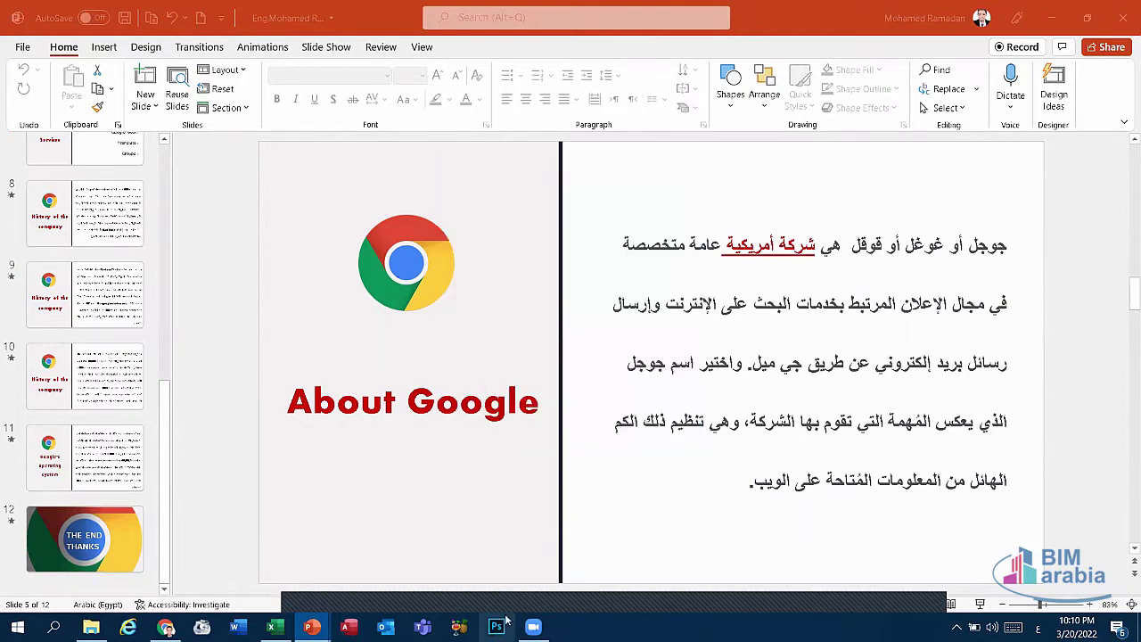
left_click(416, 405)
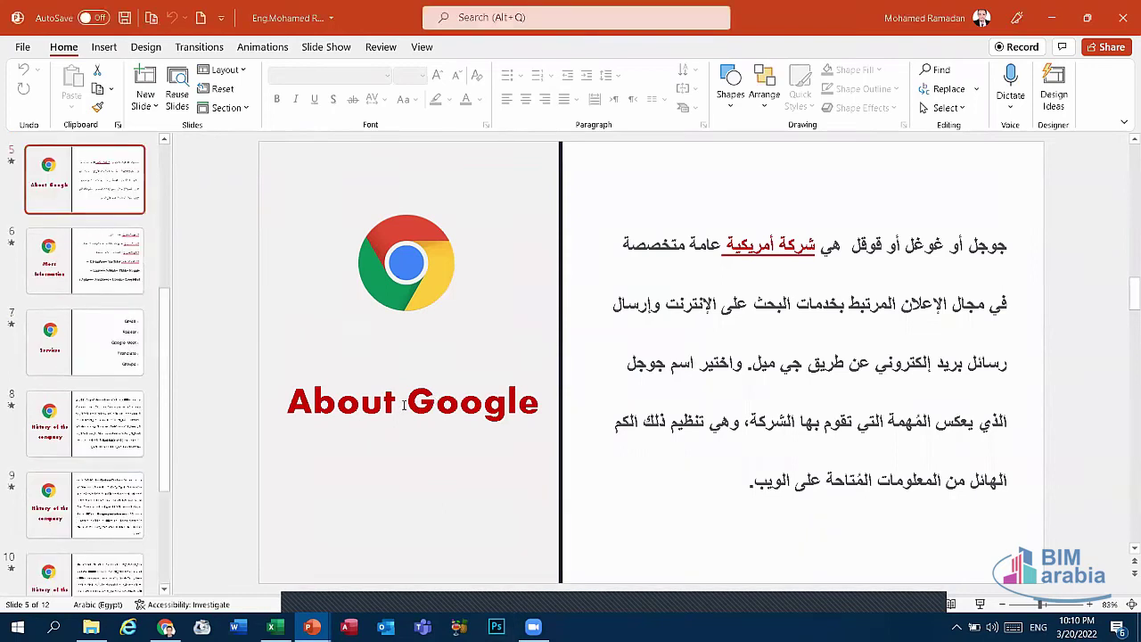
left_click(270, 219)
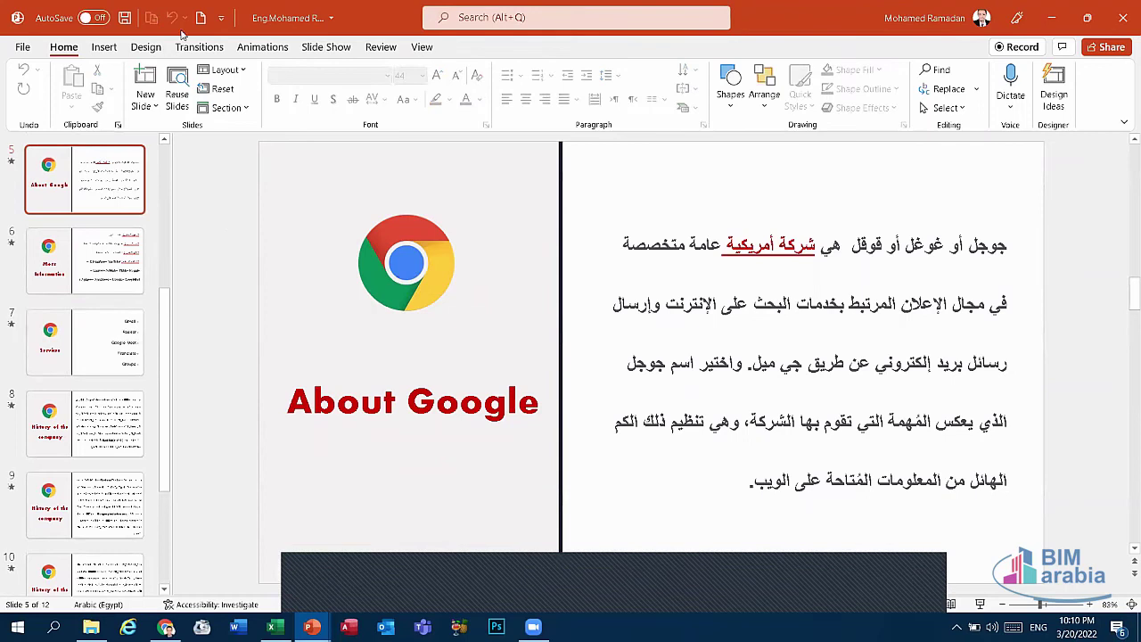
Step: Scroll the thumbnails up and open slide 1, the PROJECT title slide
scroll(112, 191, "up", 5)
scroll(112, 191, "up", 1)
left_click(113, 191)
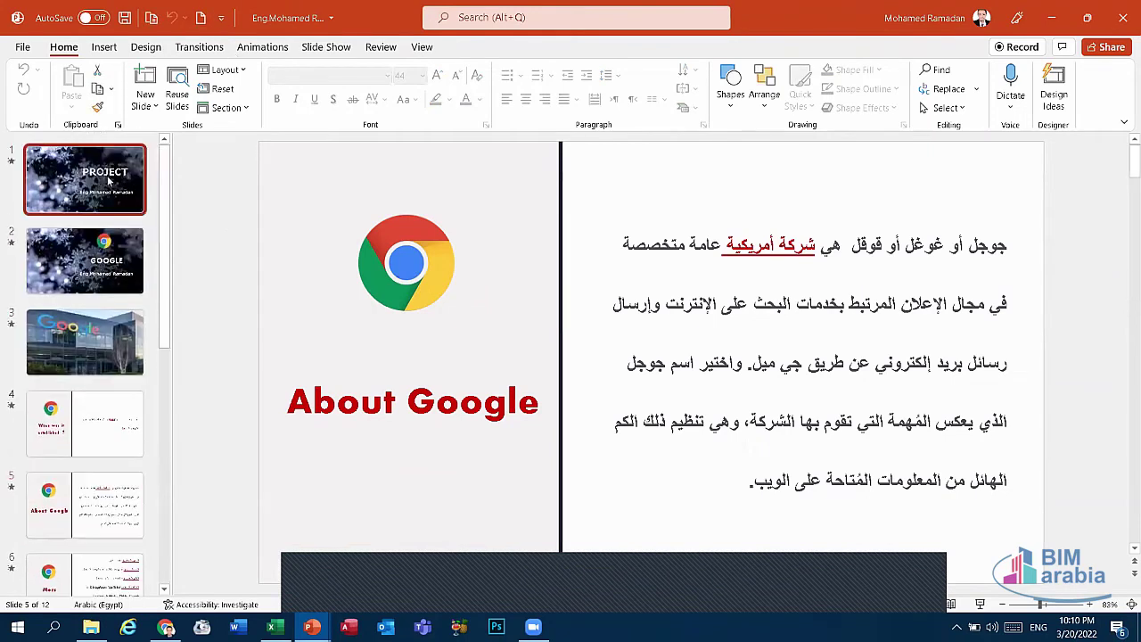
left_click(591, 621)
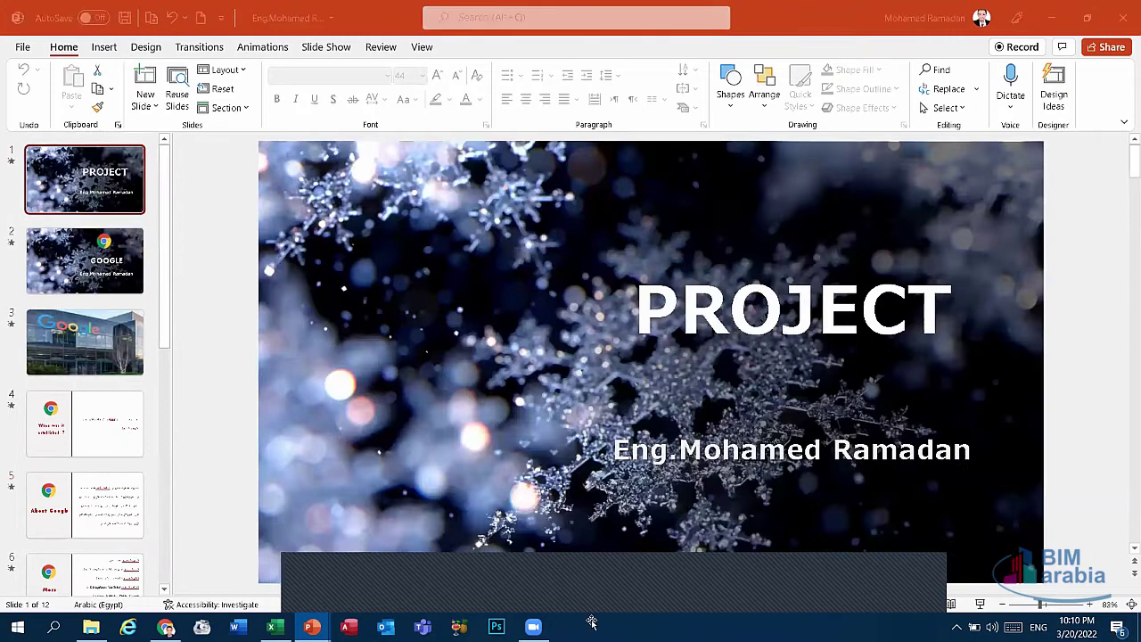